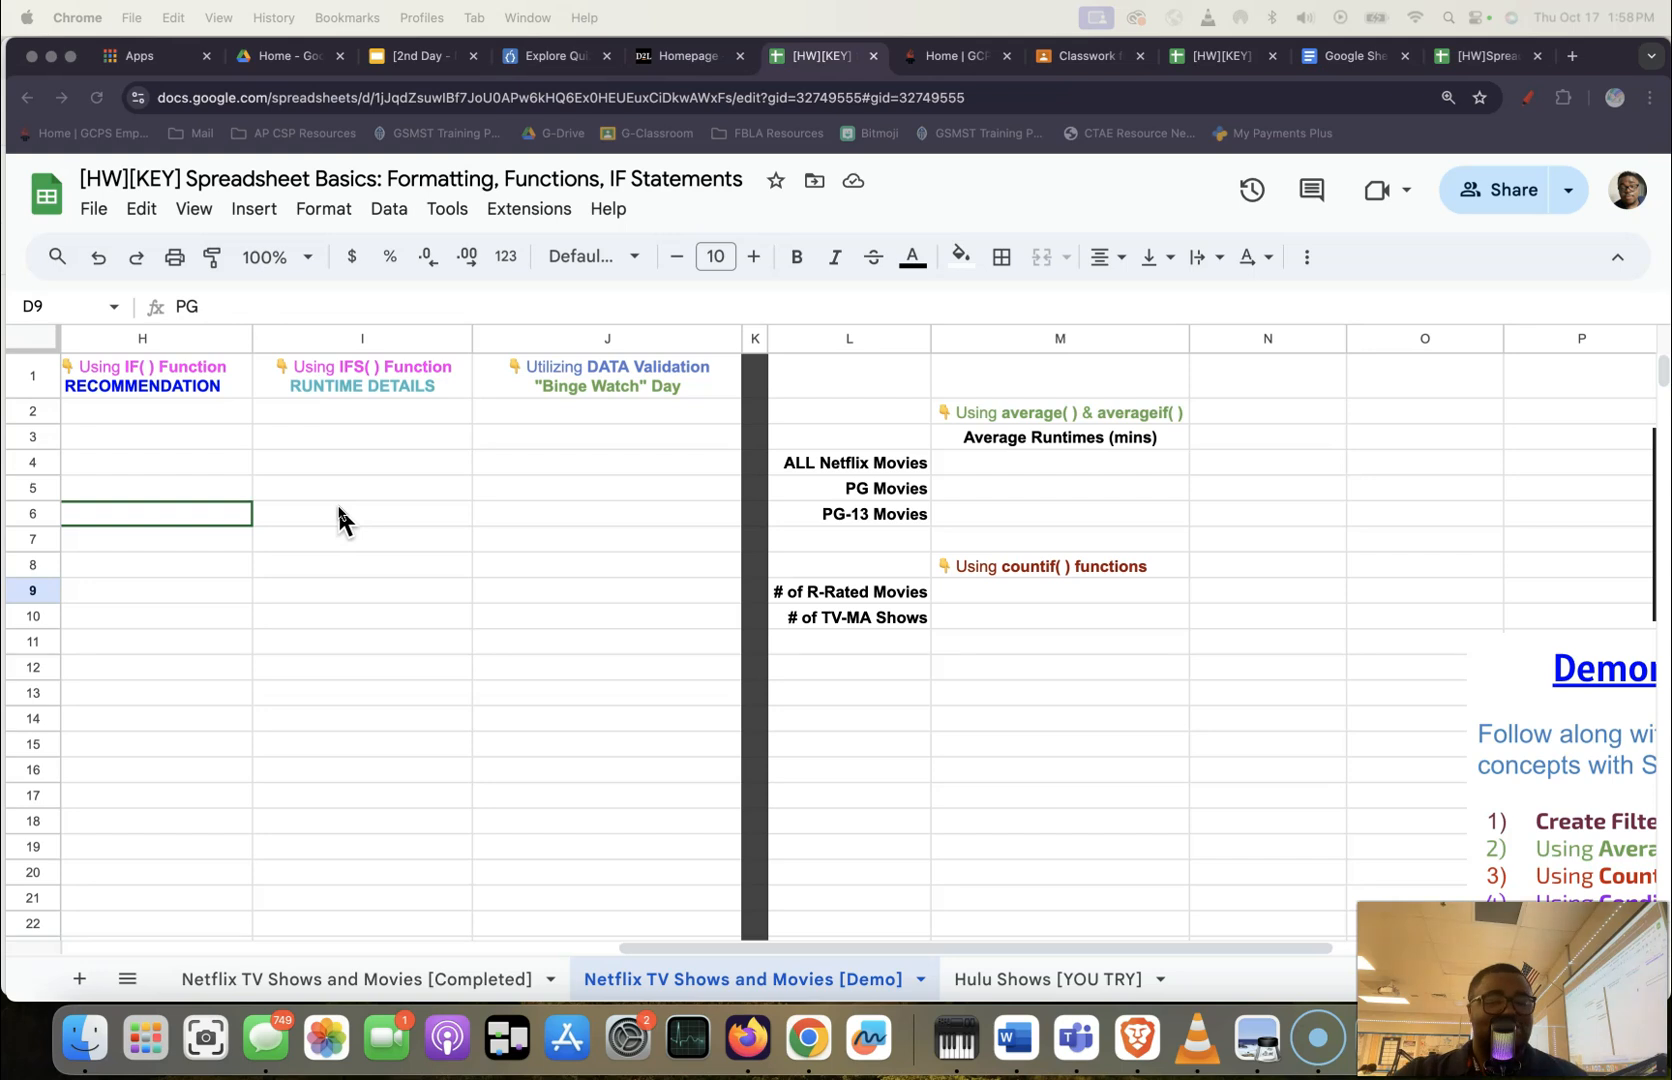
pyautogui.click(719, 953)
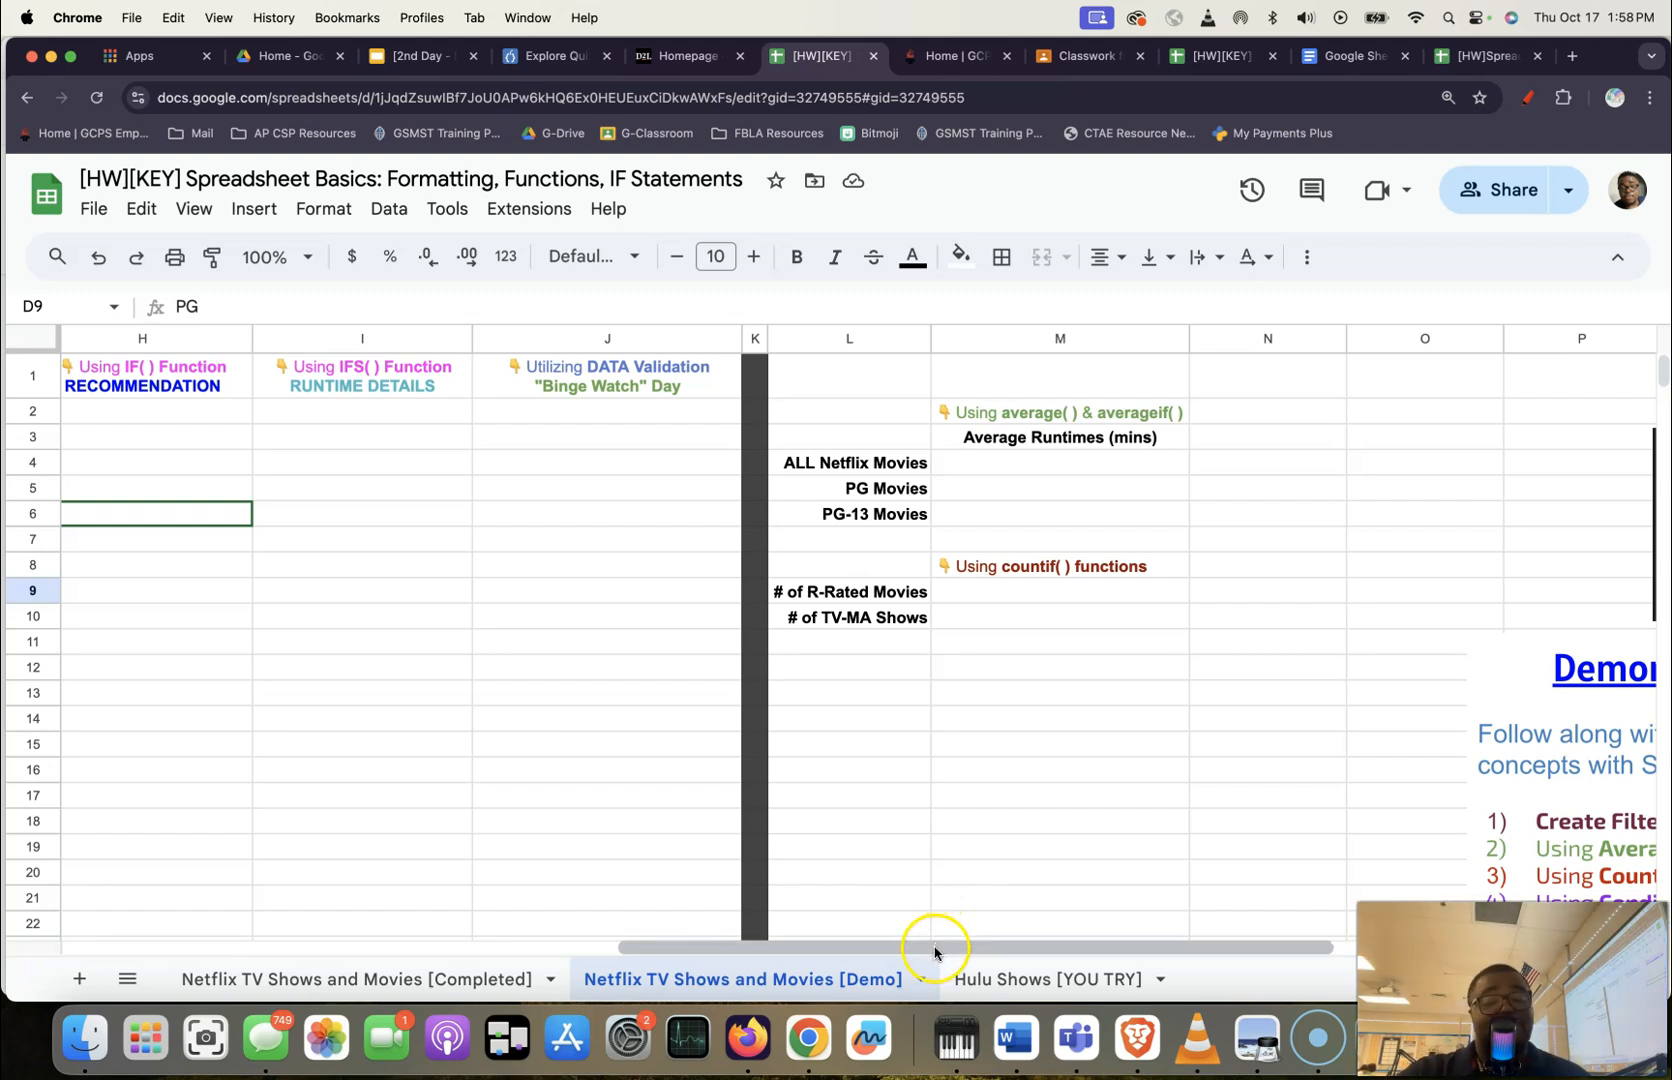
pyautogui.moveTo(935, 950); pyautogui.dragTo(291, 885)
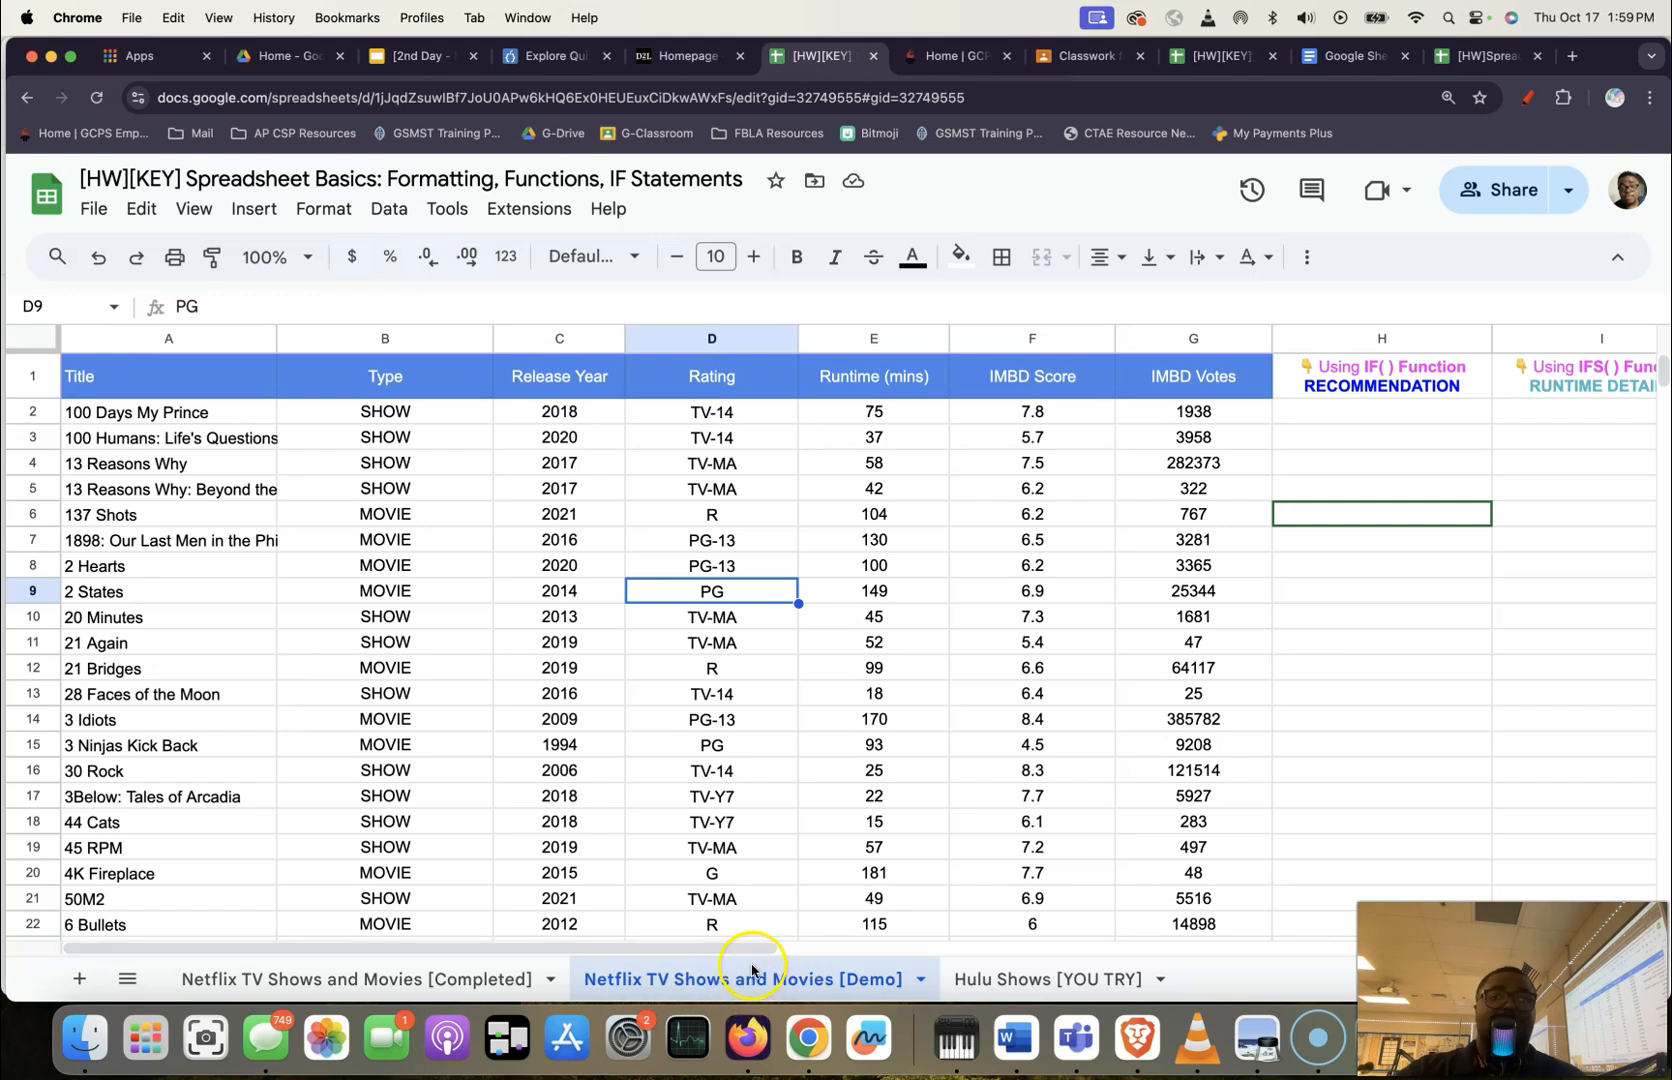
pyautogui.click(1050, 979)
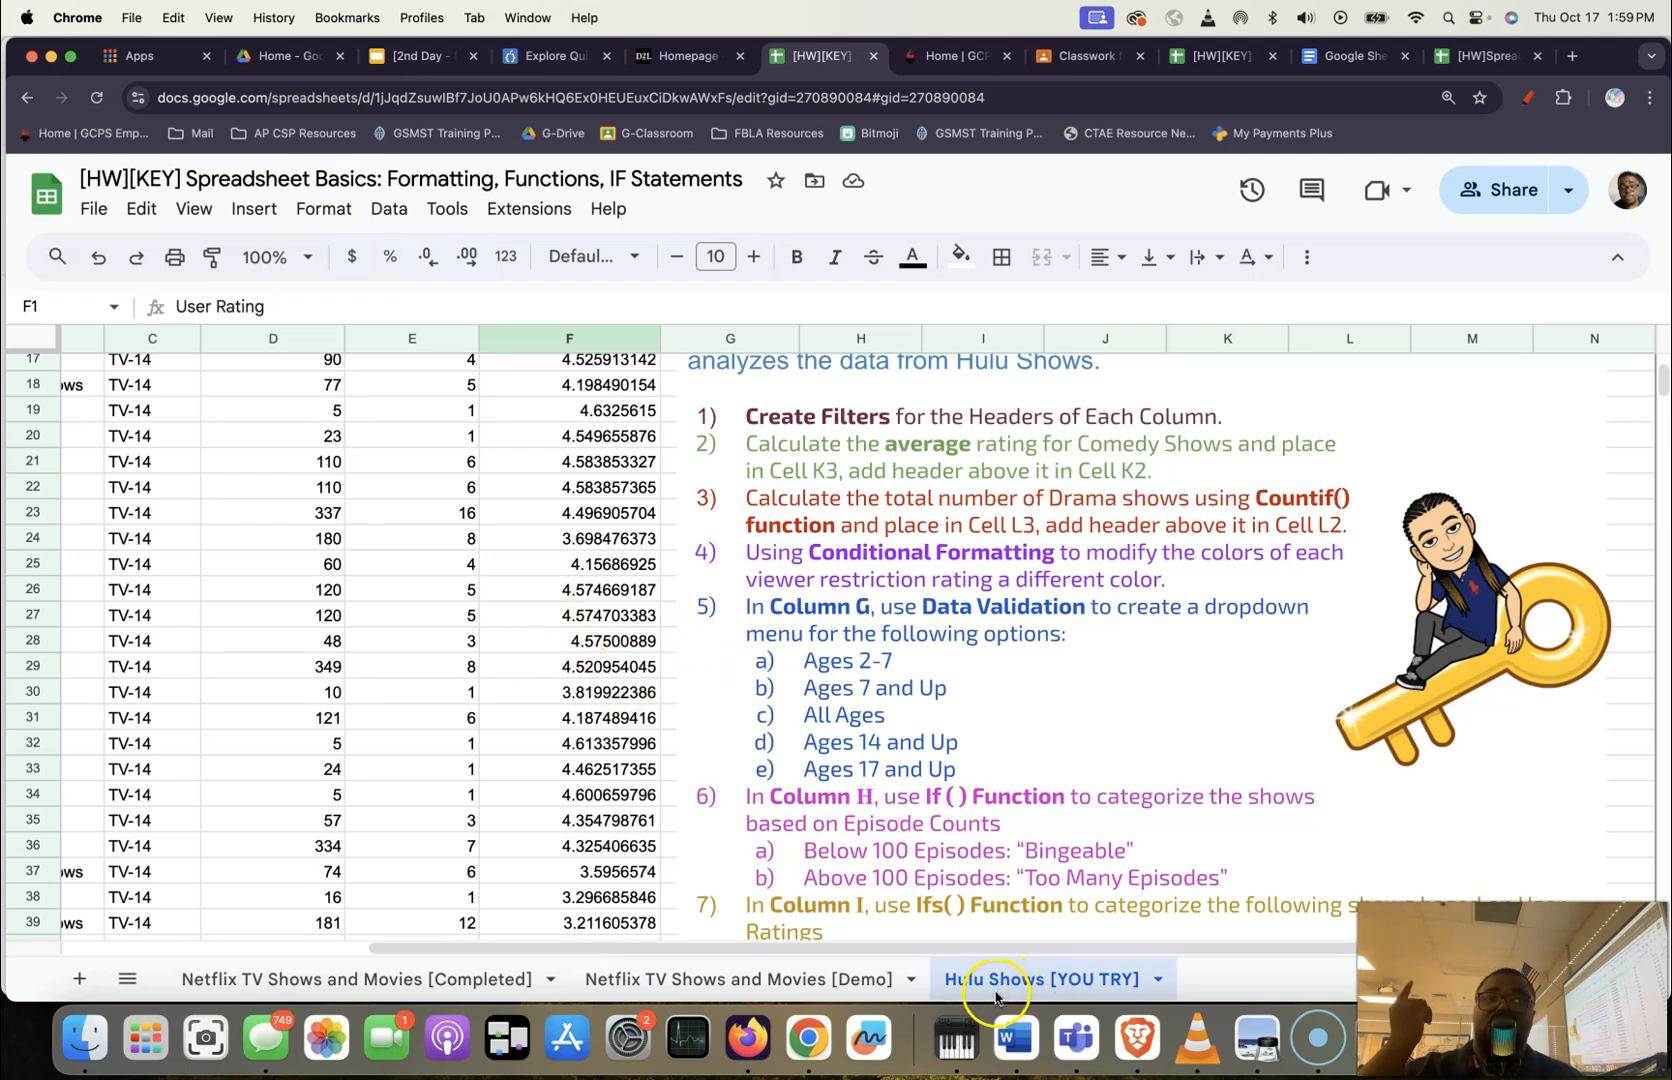
pyautogui.click(742, 985)
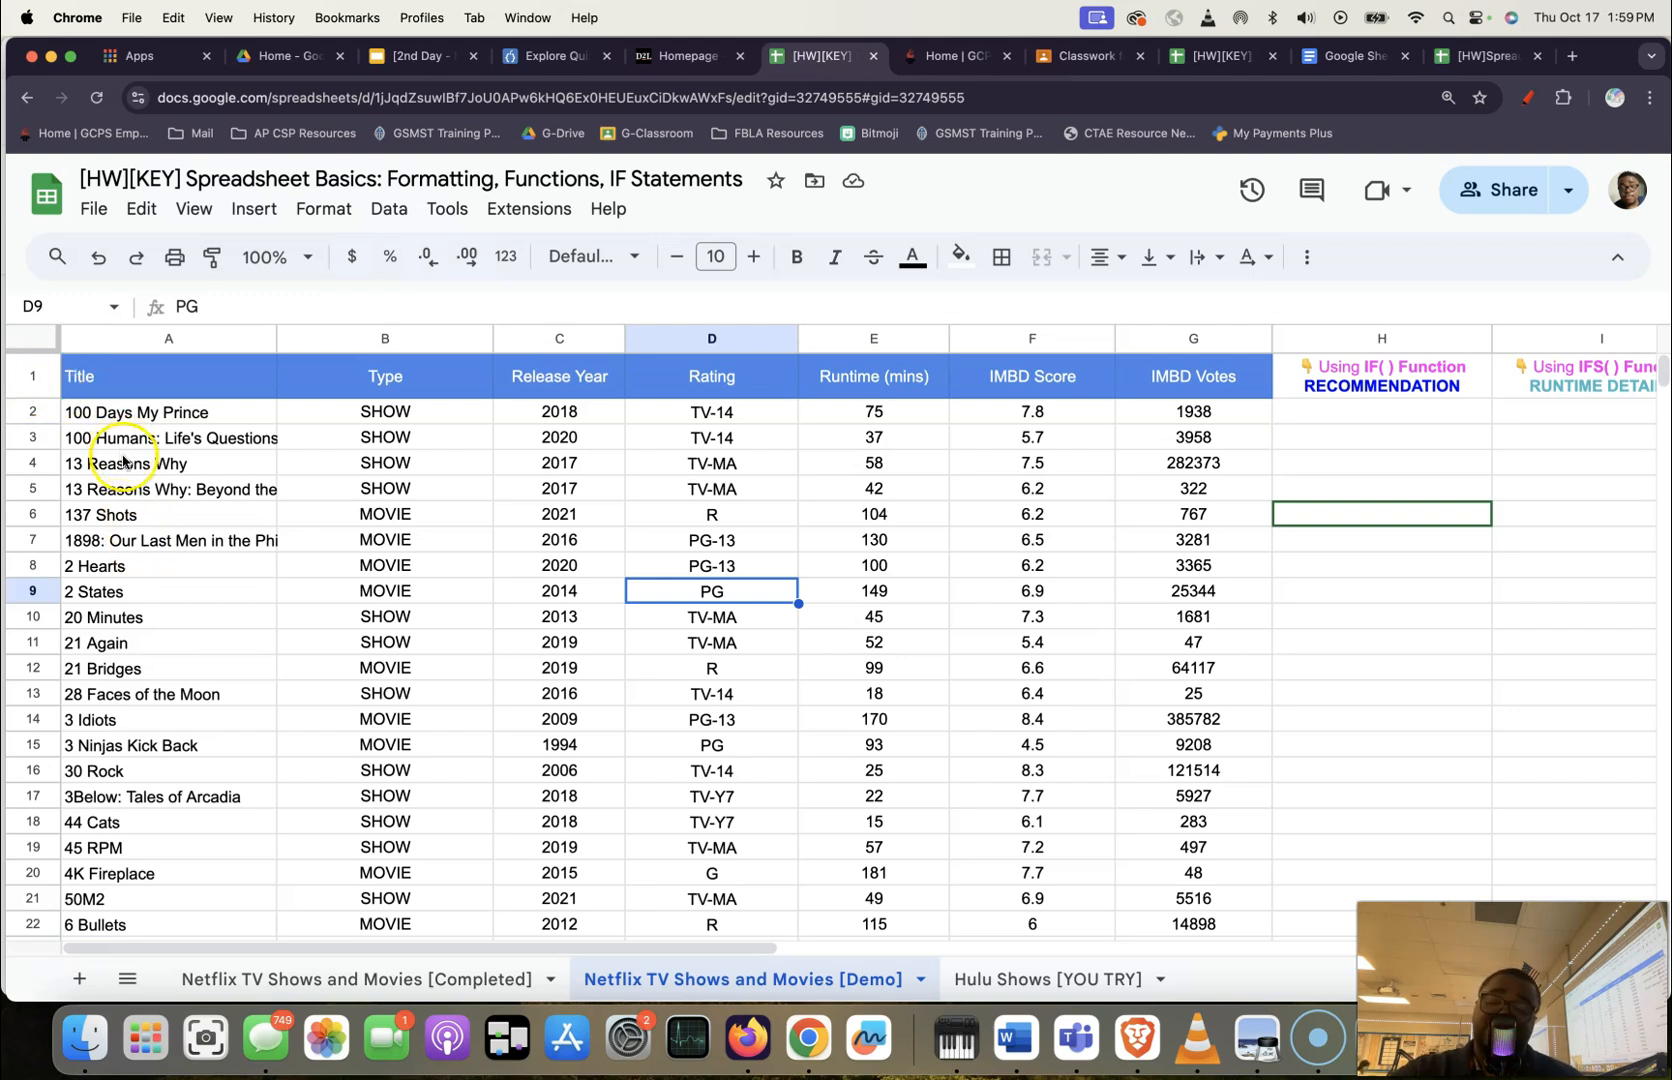
# Create a filter on header row 1 of the Netflix TV Shows and Movies [Demo] sheet.
pyautogui.click(33, 376)
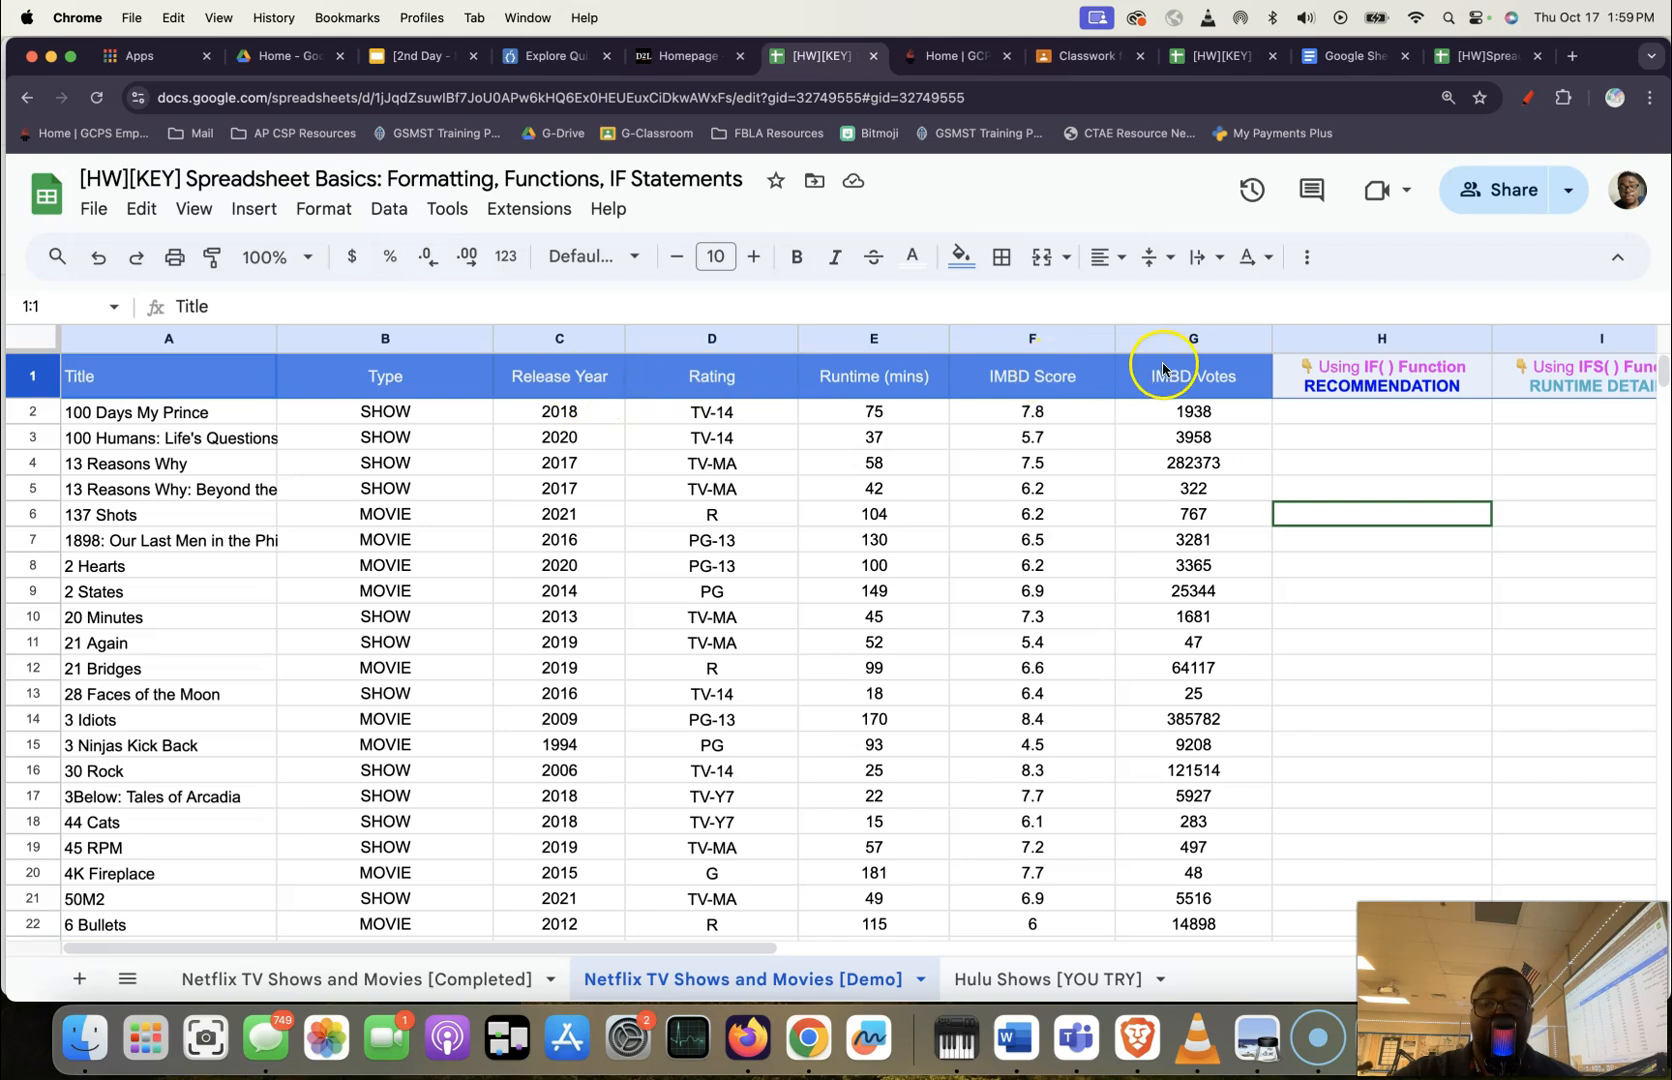
pyautogui.rightClick(35, 389)
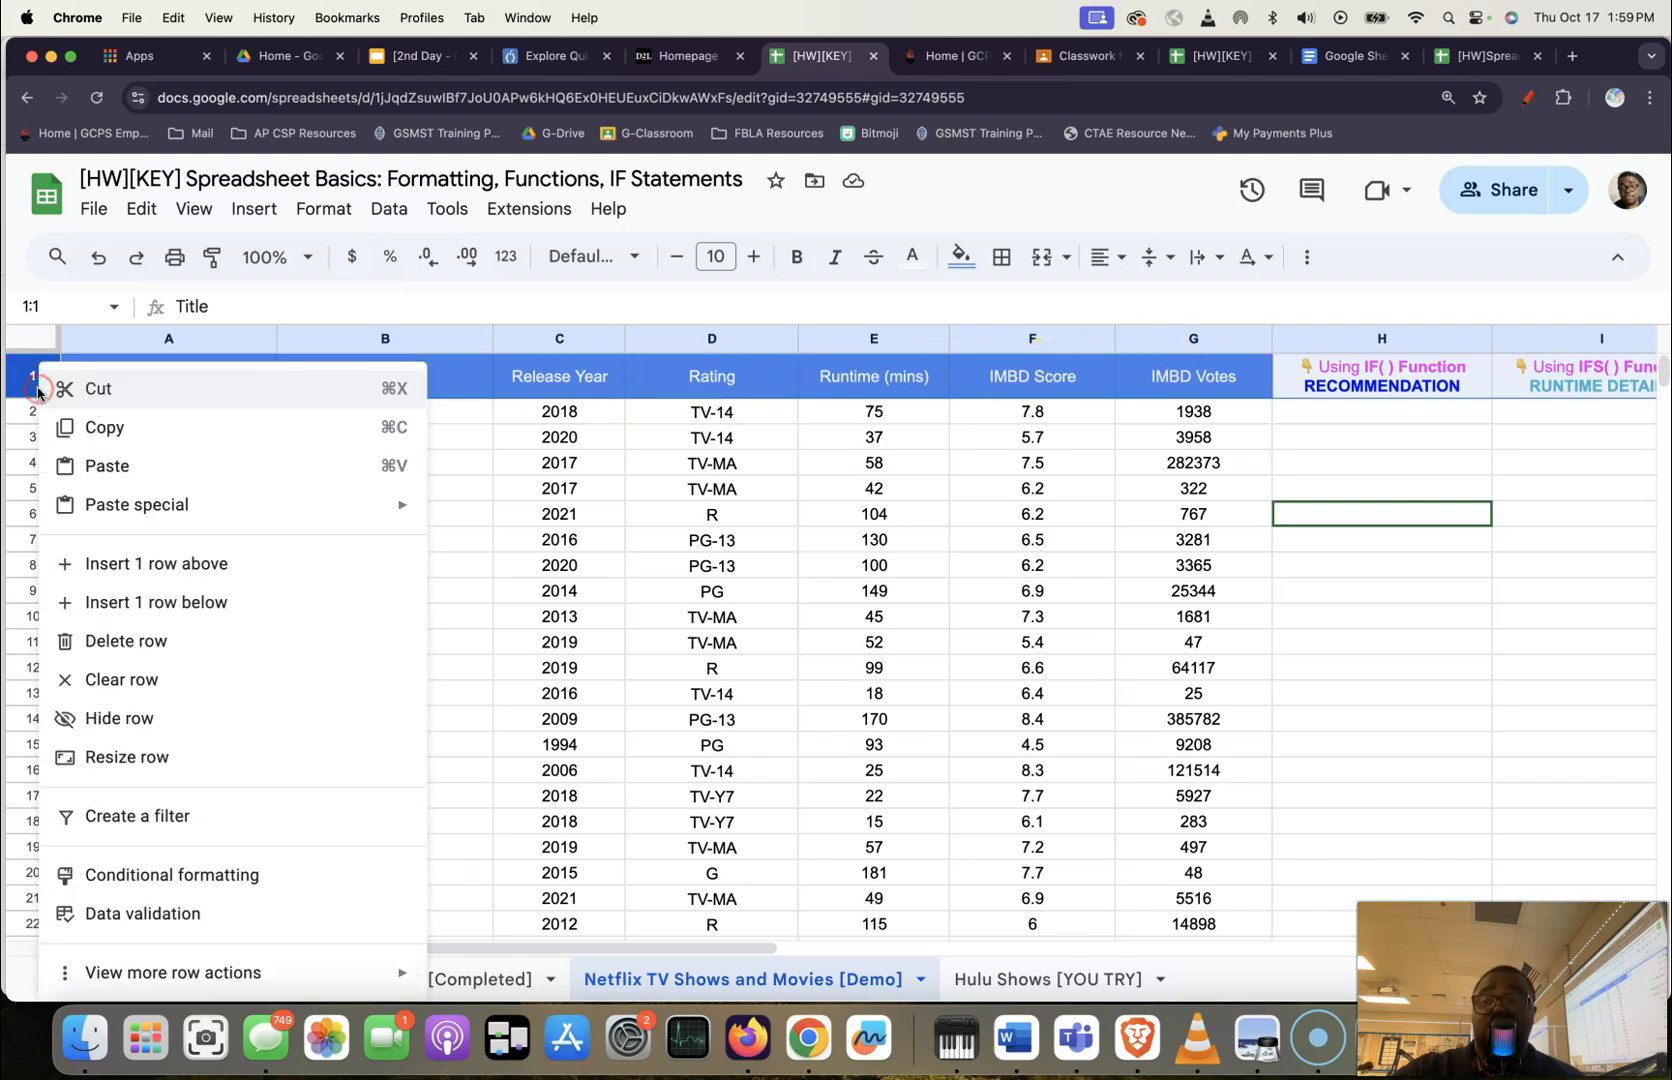
pyautogui.click(187, 823)
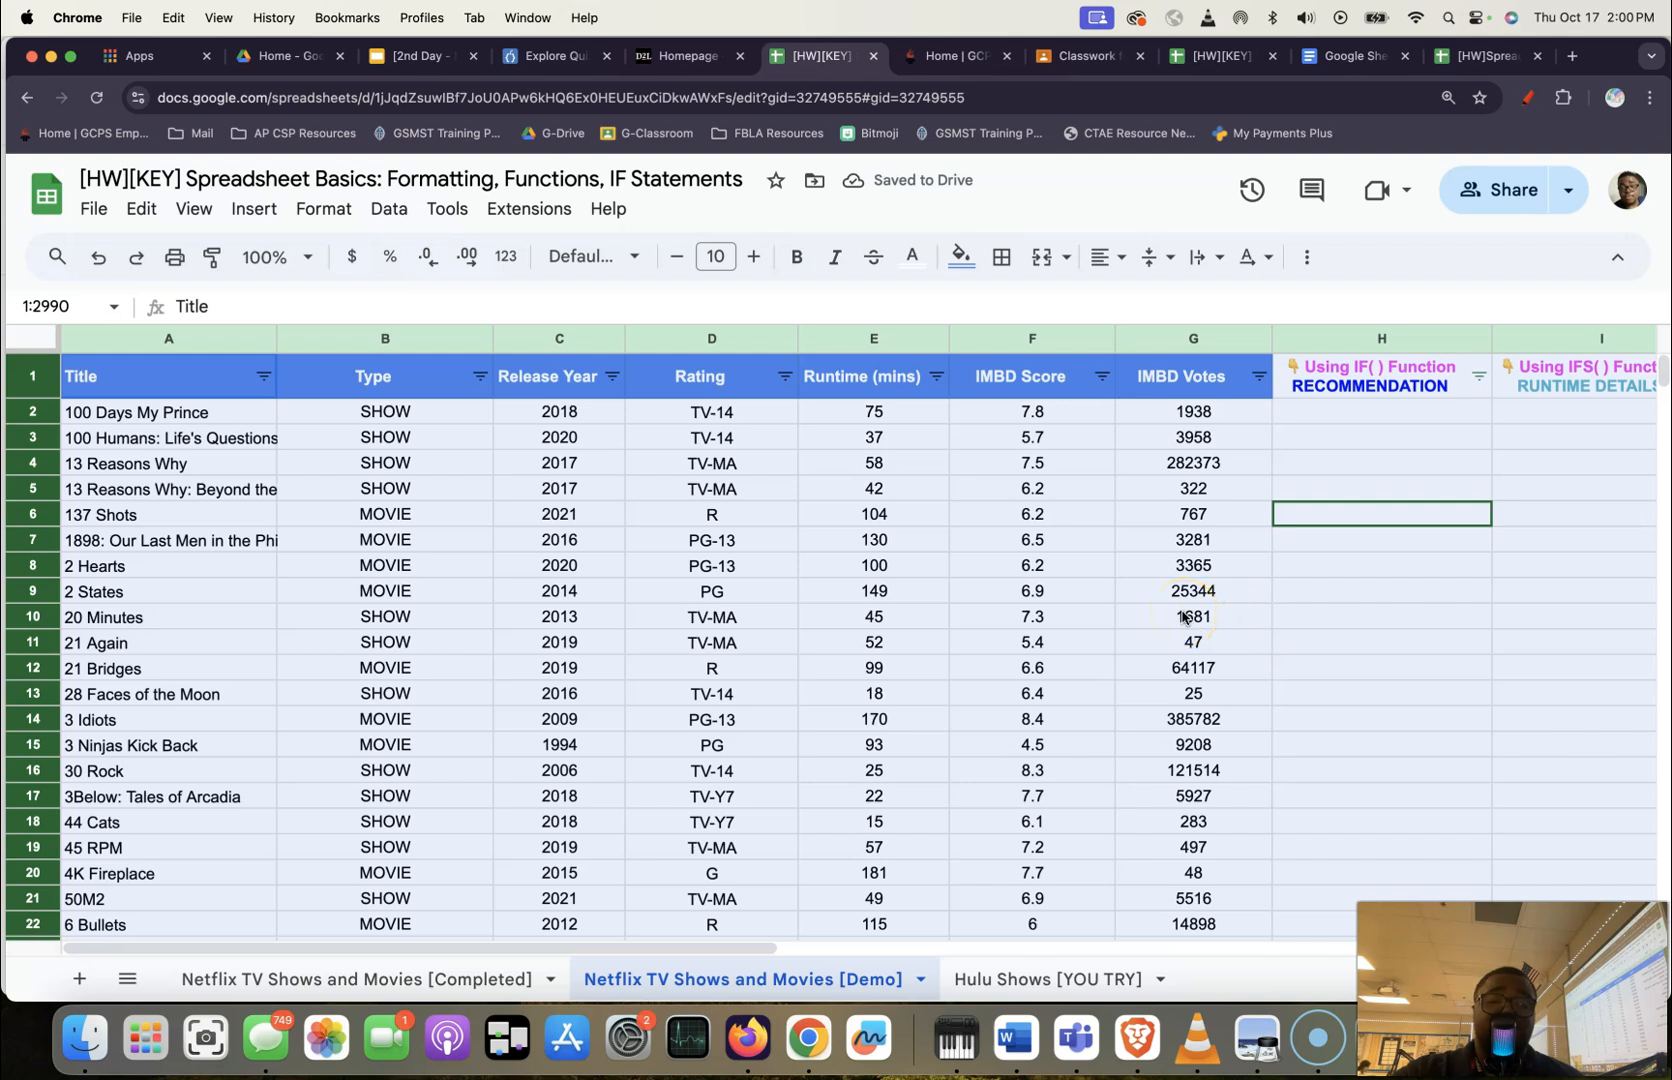
pyautogui.click(972, 563)
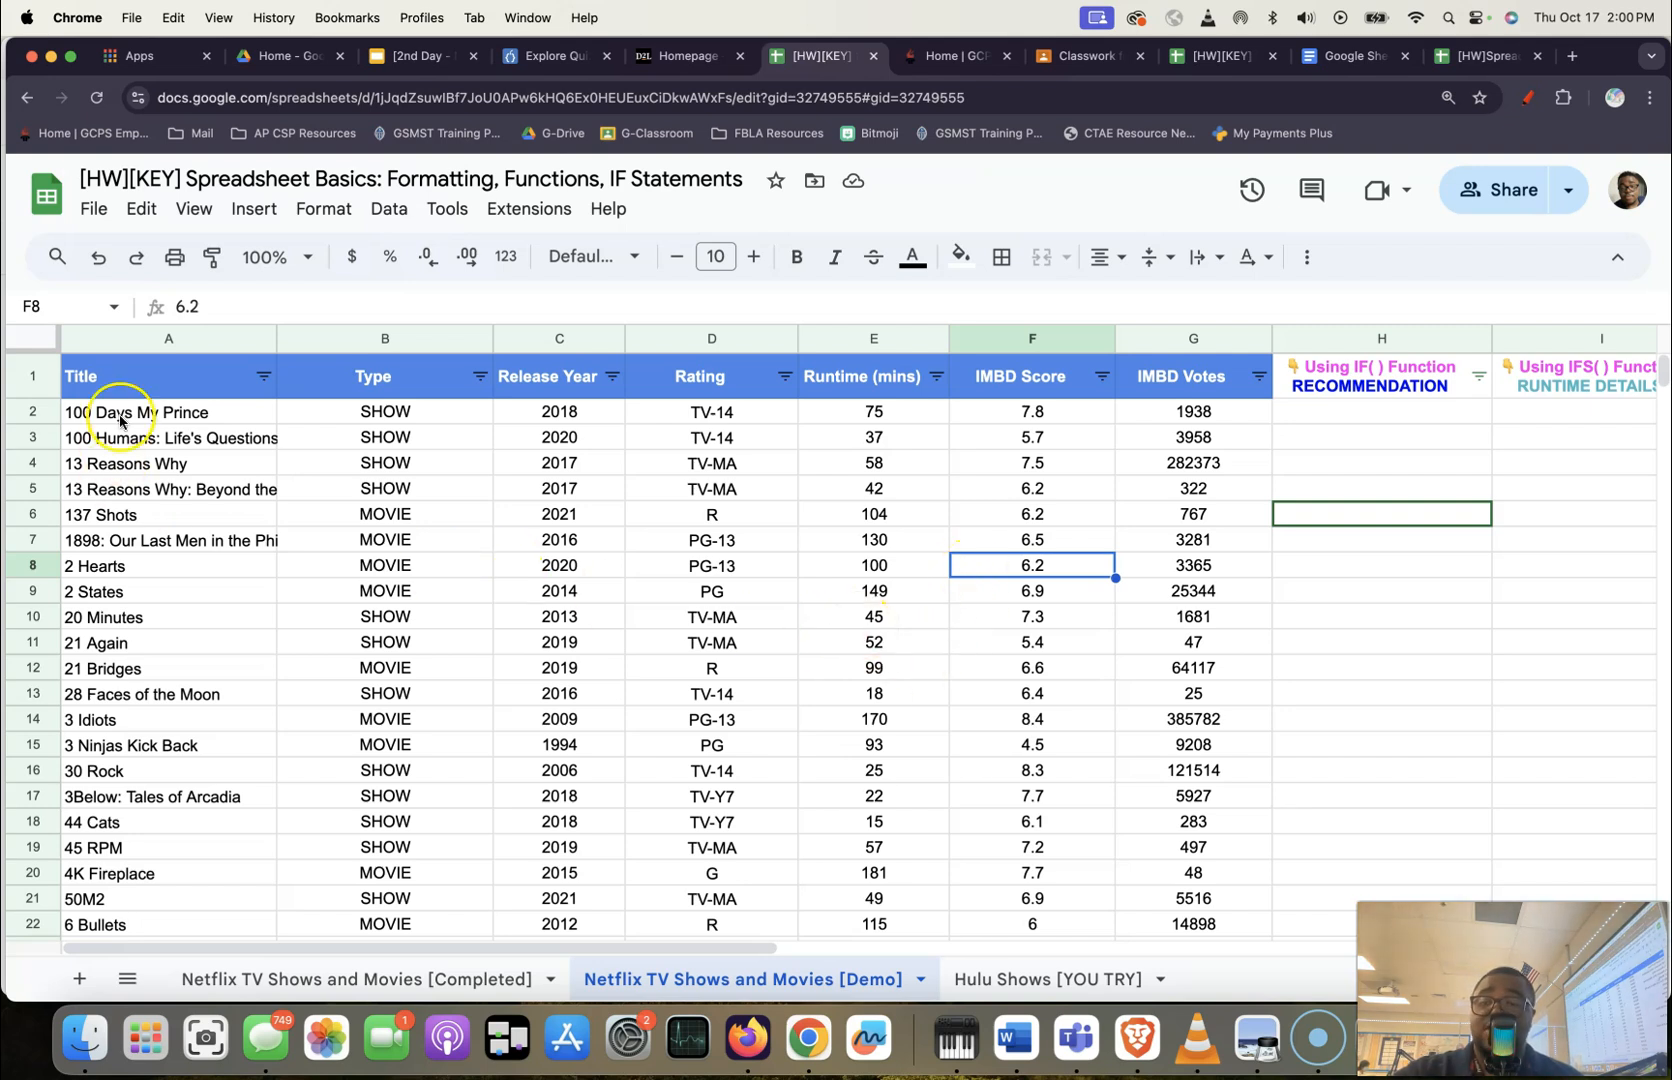
# Sort the table by the Title column from Z to A and look through the reordered titles.
pyautogui.scroll(-15, 155, 478)
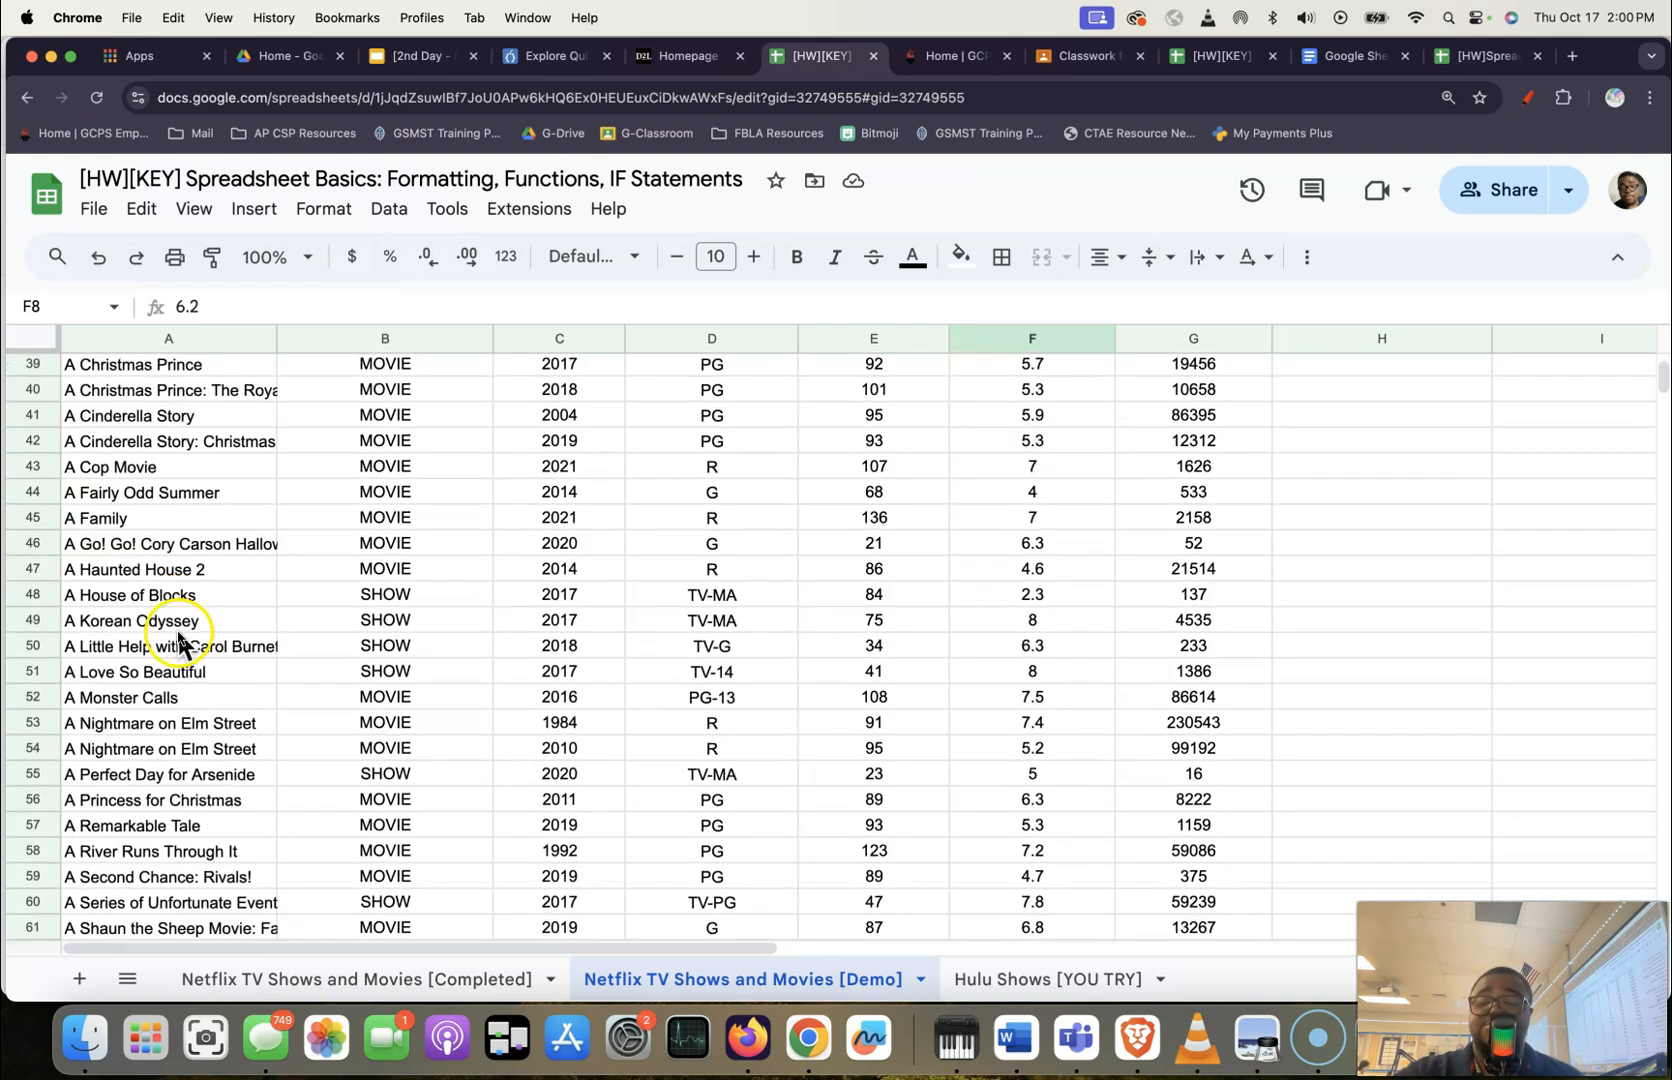
pyautogui.scroll(20, 178, 640)
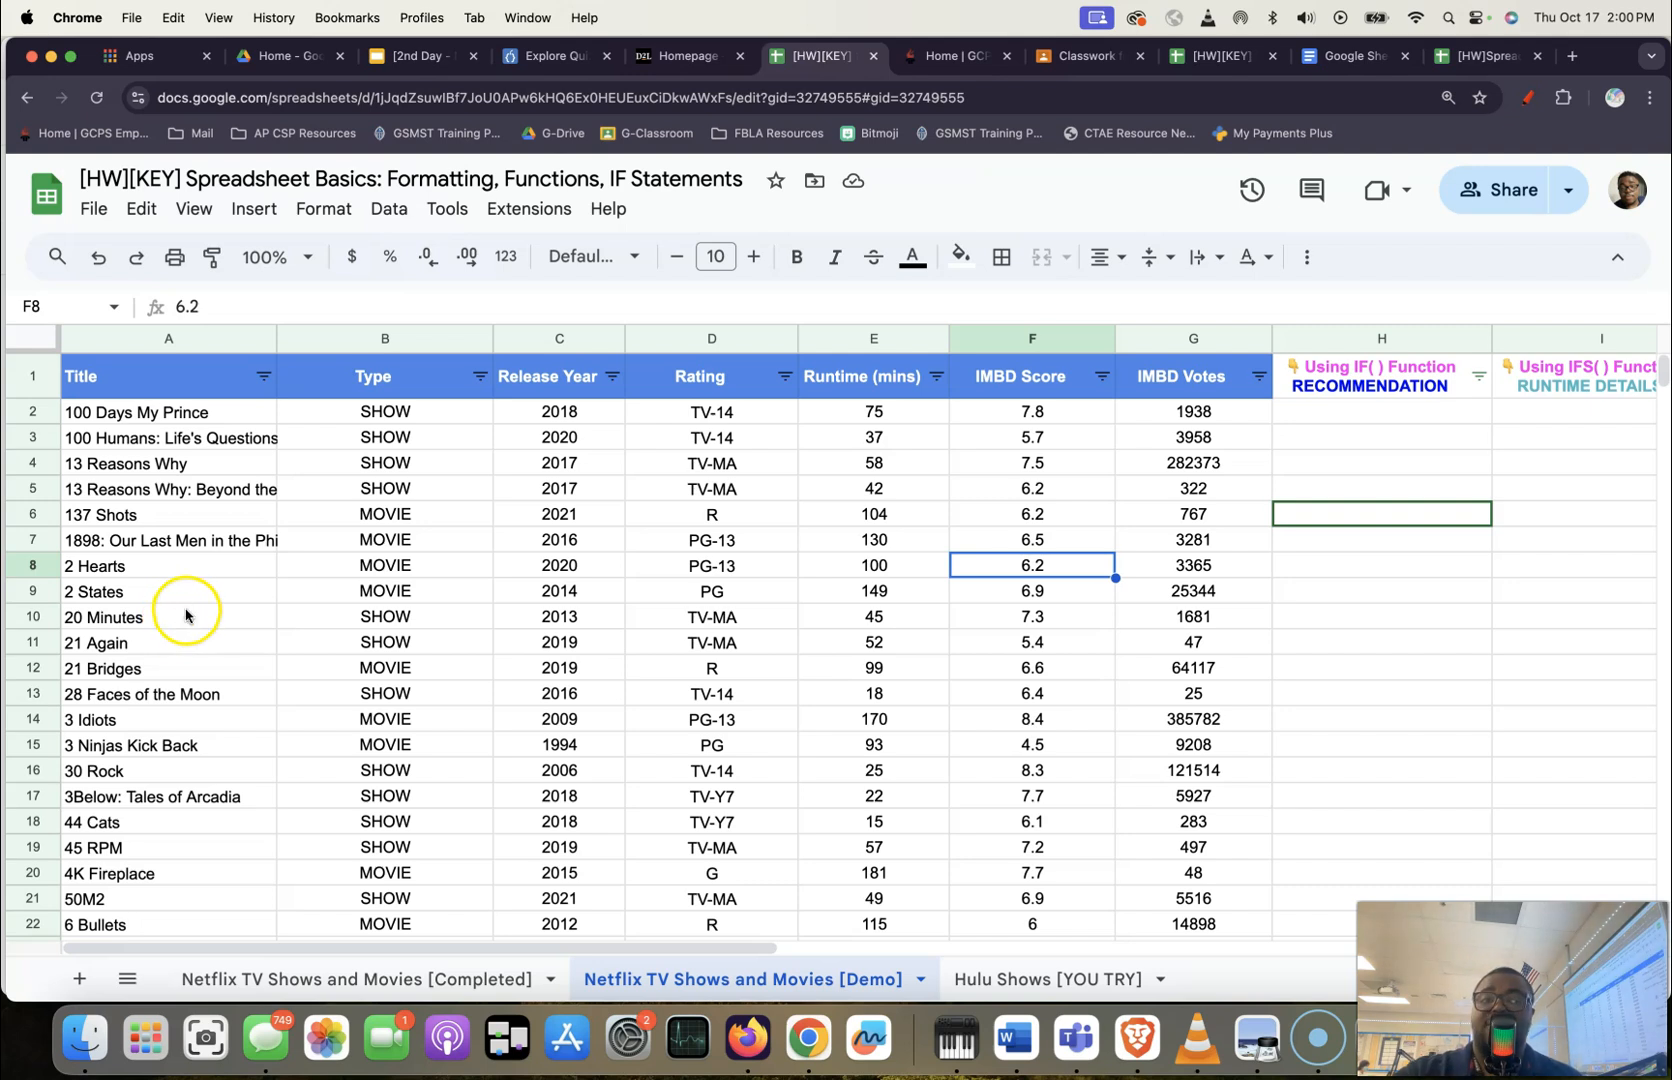
pyautogui.click(263, 379)
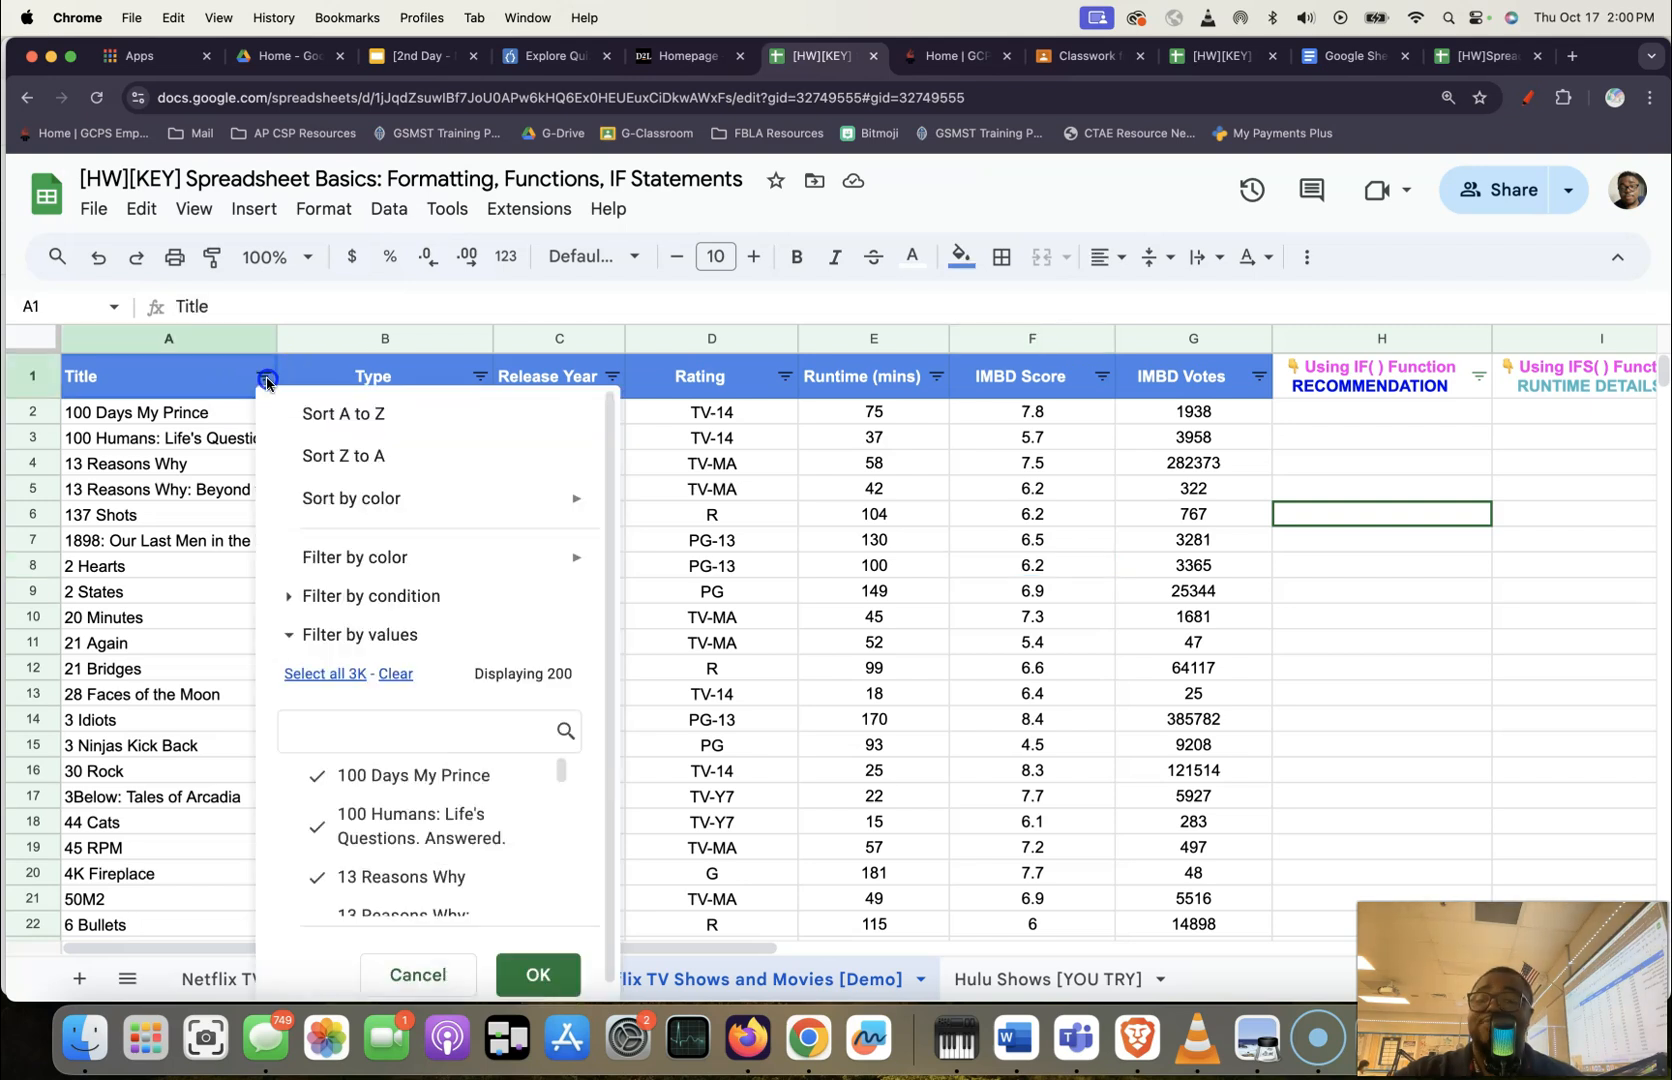
pyautogui.click(403, 469)
pyautogui.scroll(-15, 177, 550)
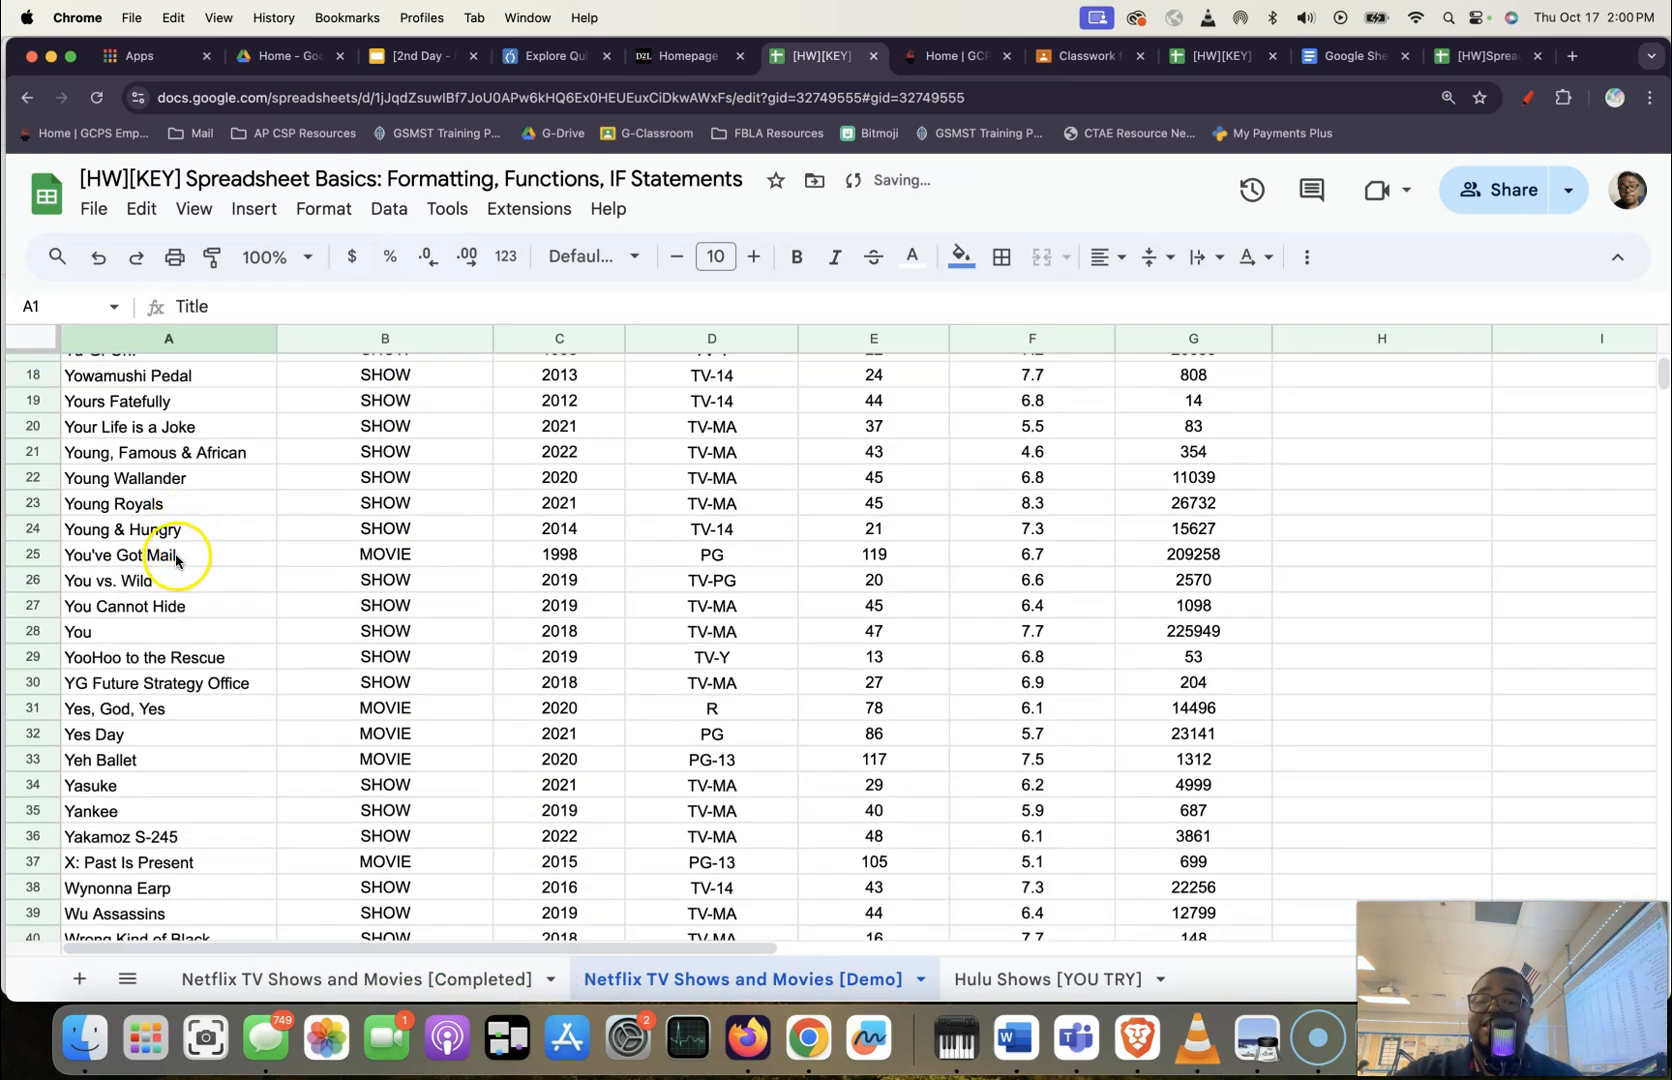
pyautogui.scroll(-5, 177, 560)
pyautogui.scroll(20, 177, 560)
pyautogui.scroll(-20, 177, 560)
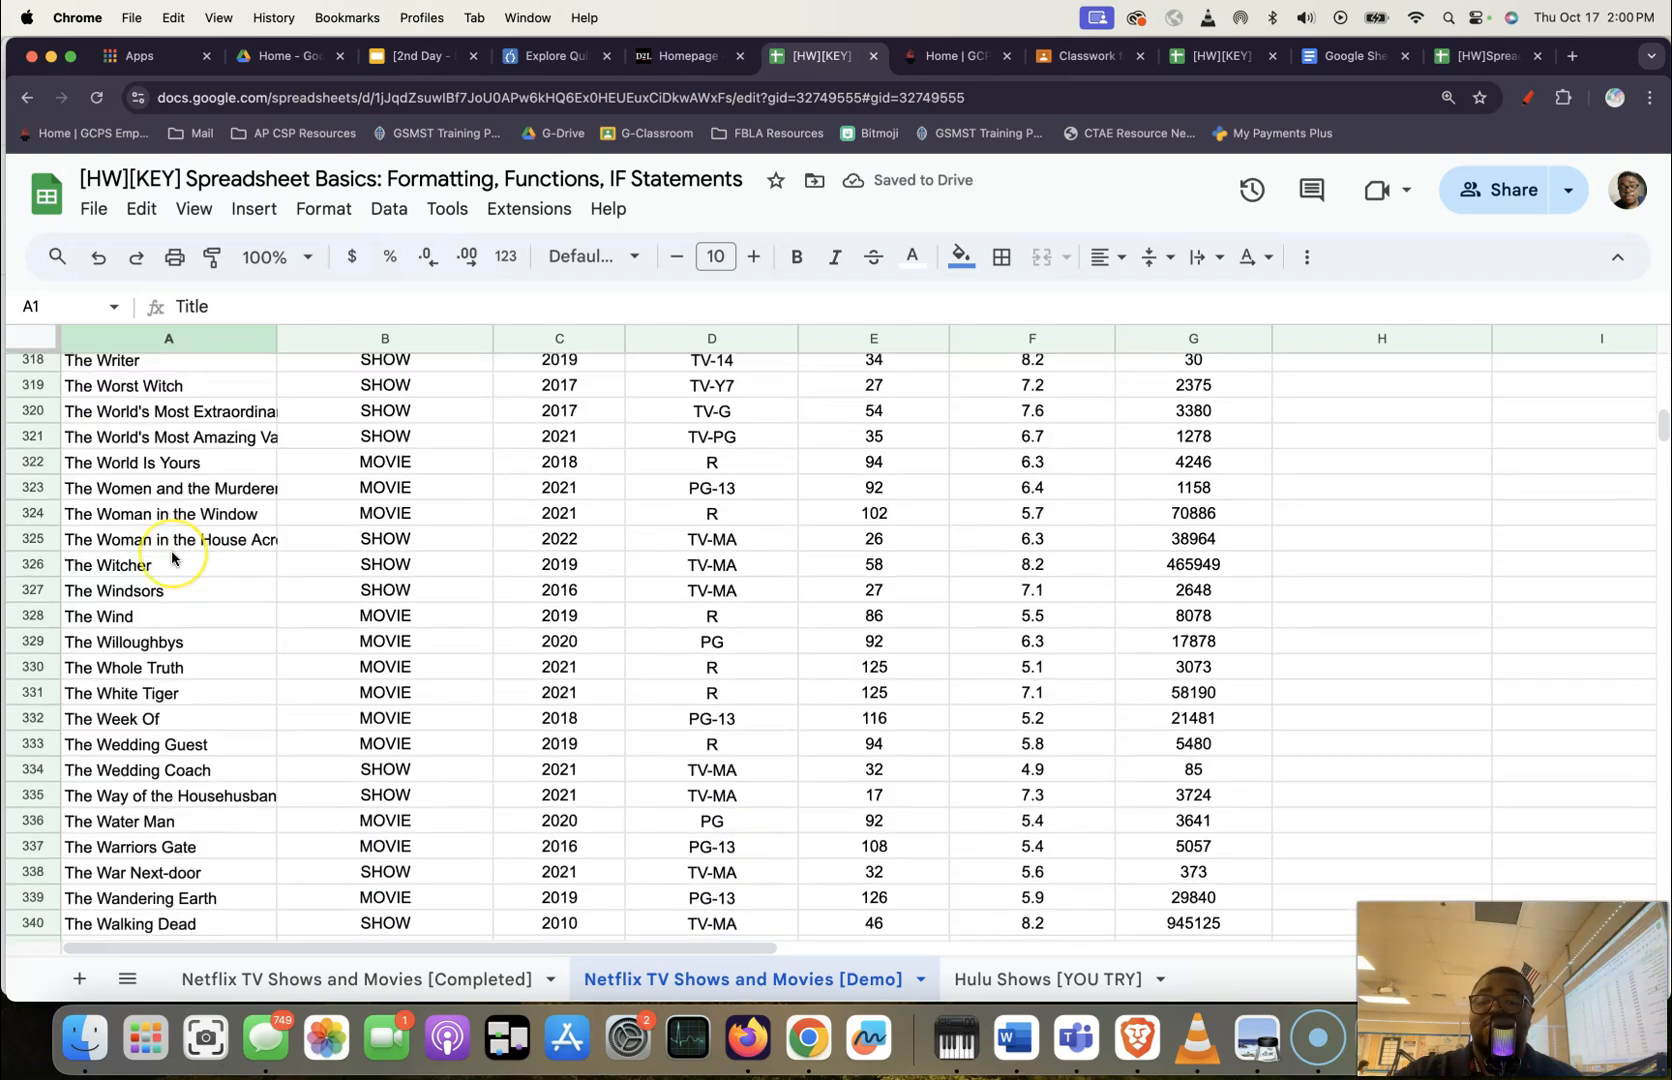
pyautogui.scroll(20, 172, 563)
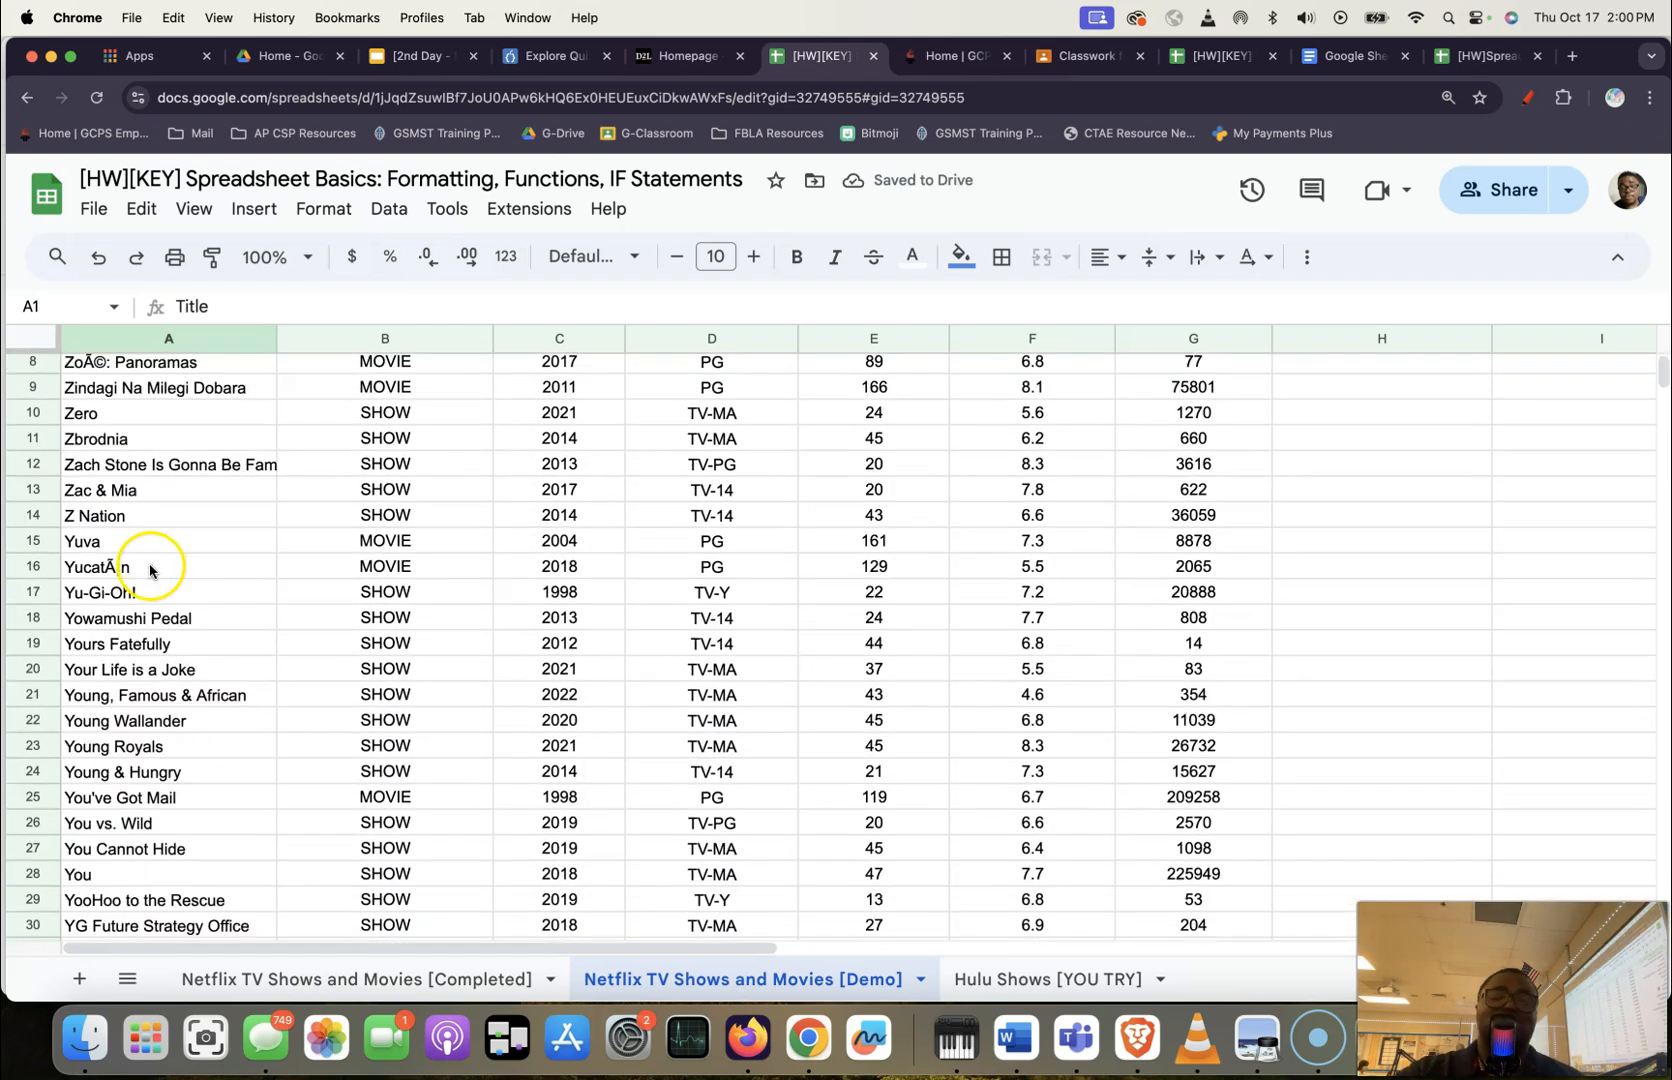
# Sort the table by the Title column from A to Z.
pyautogui.scroll(3, 180, 585)
pyautogui.click(265, 377)
pyautogui.click(328, 415)
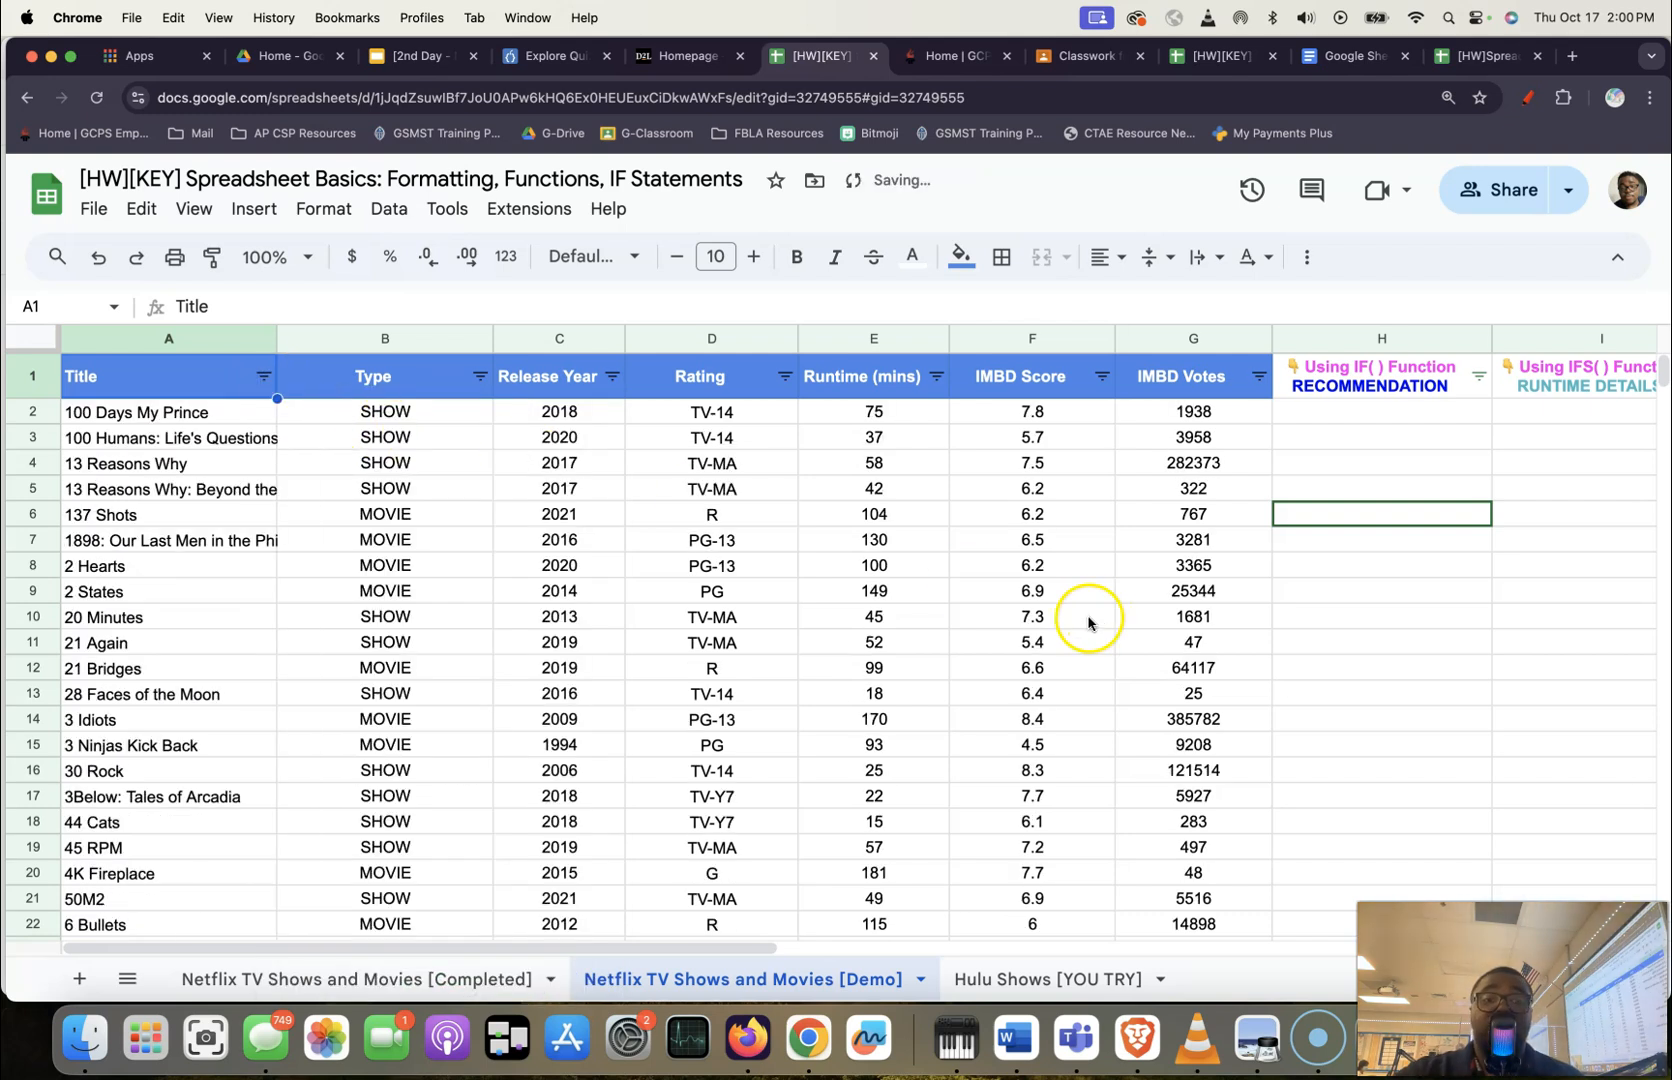
# Sort the table by the Runtime (mins) column from Z to A, putting the longest runtimes first.
pyautogui.click(937, 377)
pyautogui.click(728, 452)
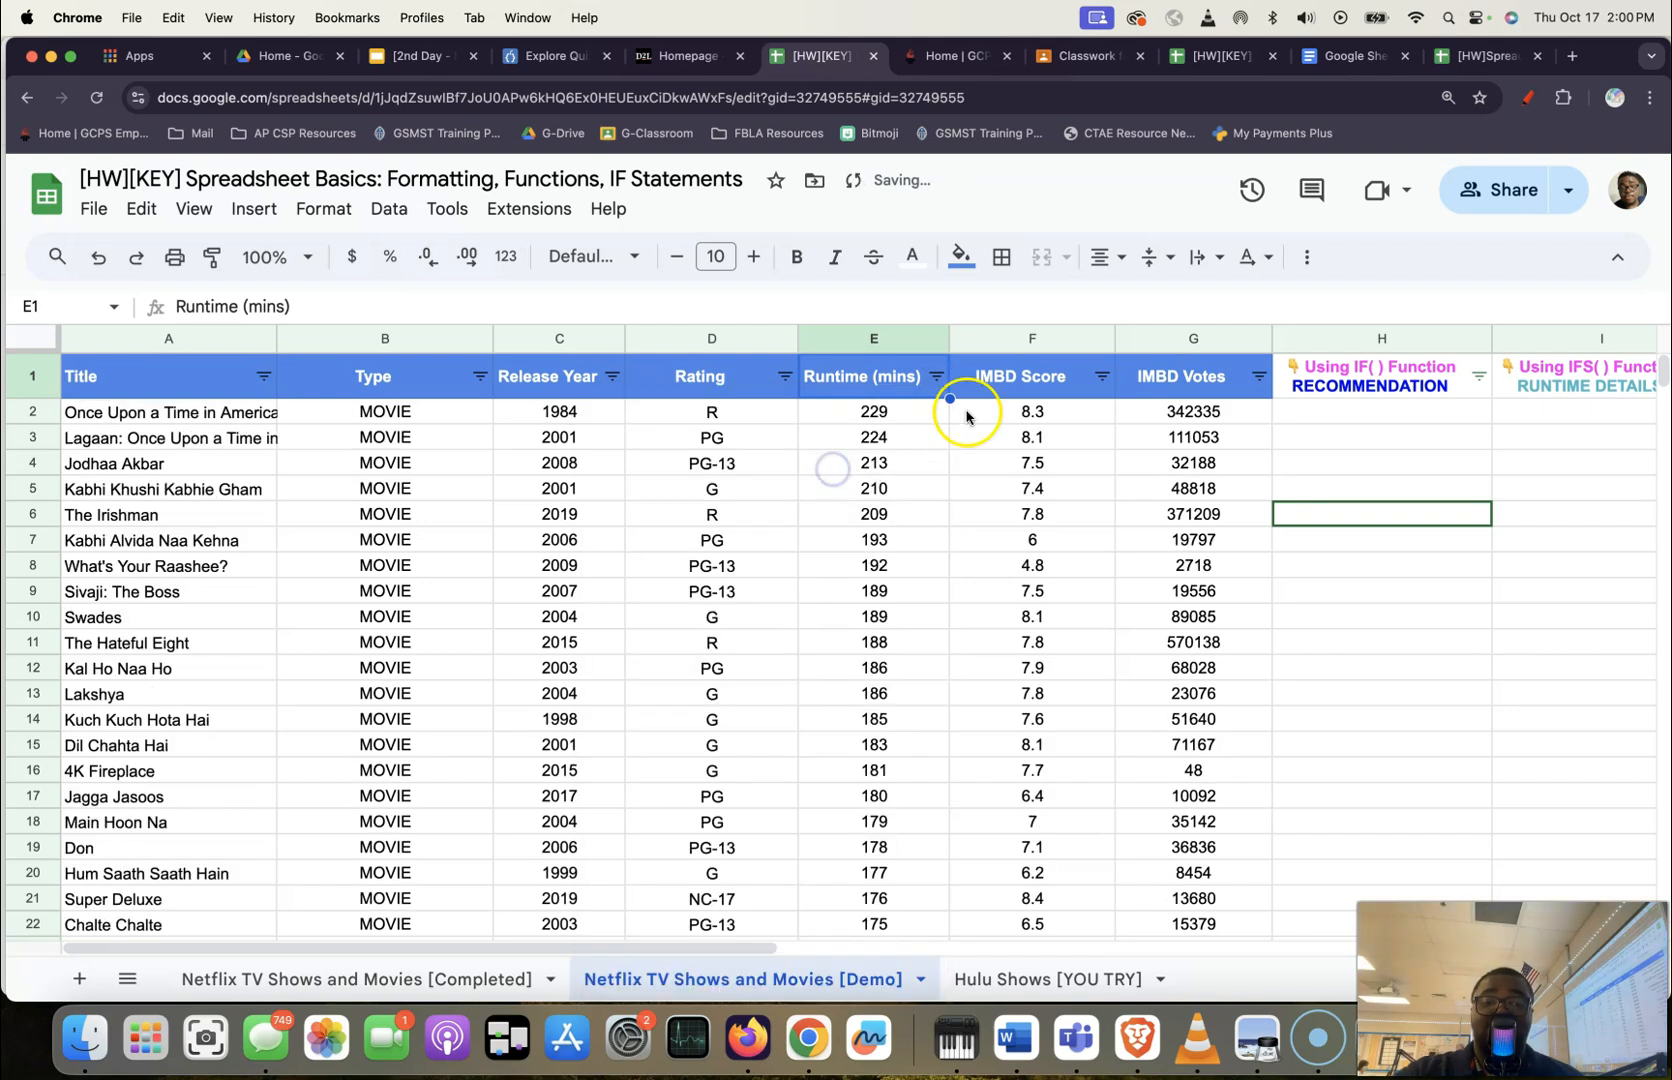
pyautogui.click(884, 411)
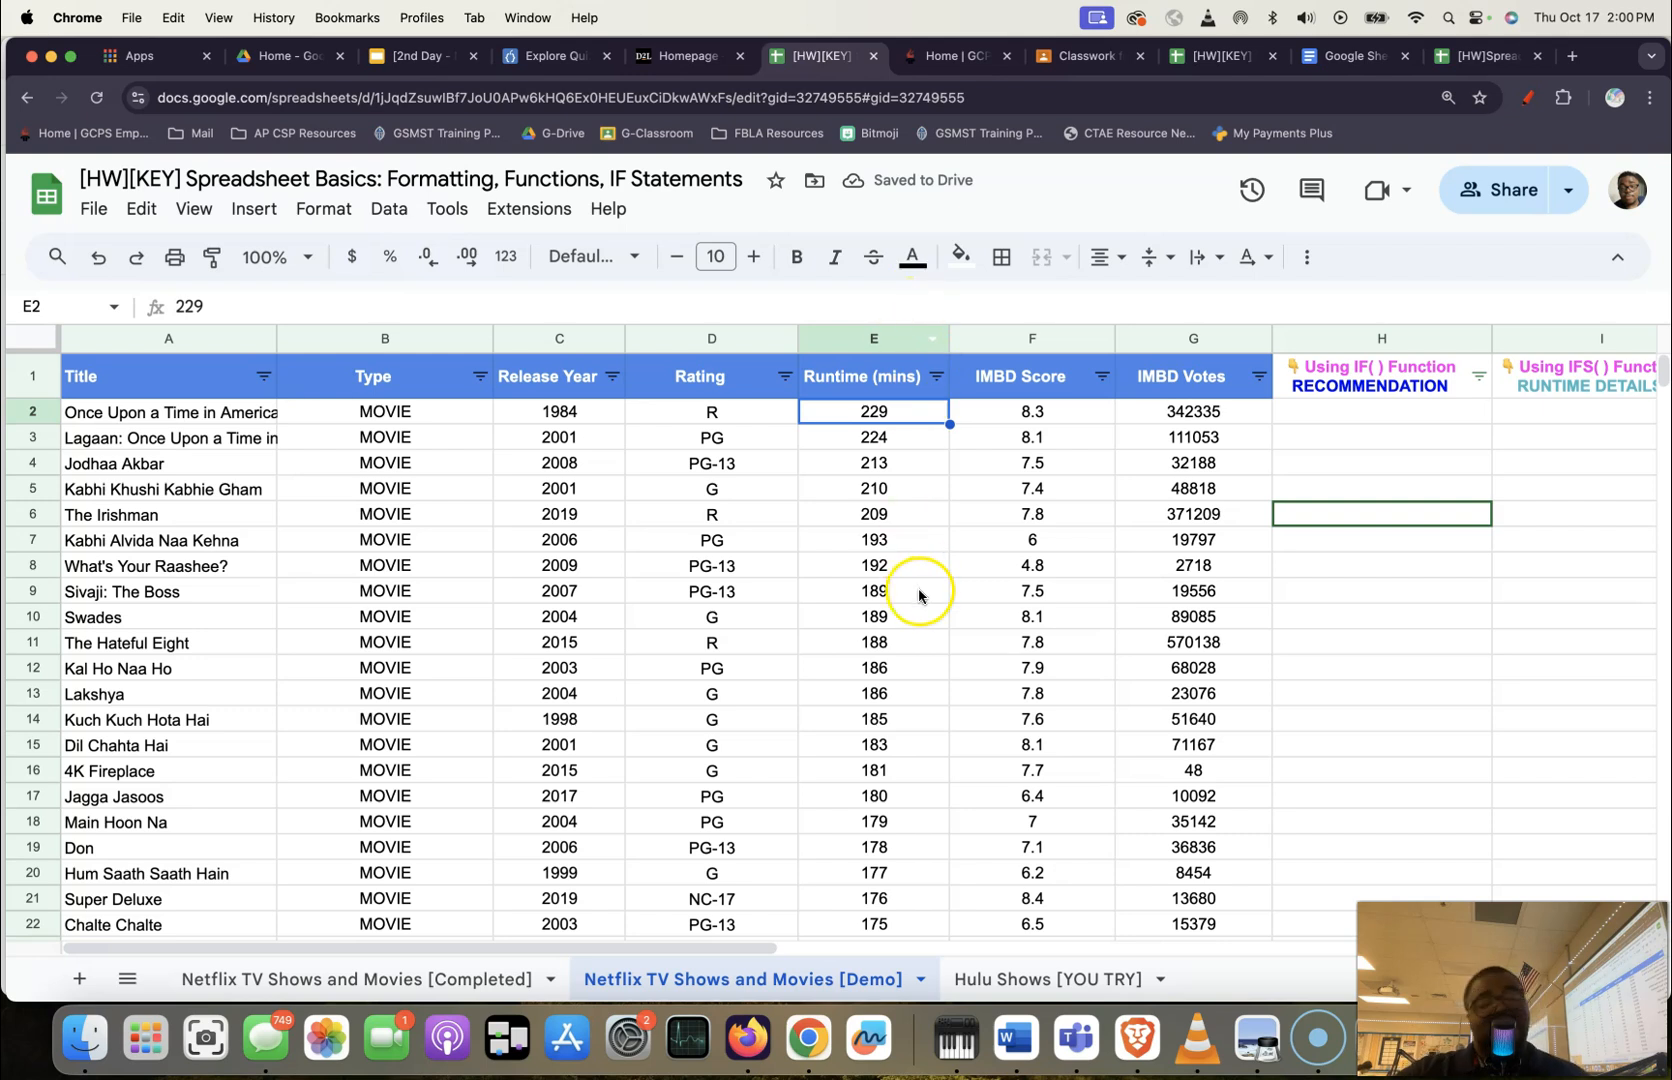
# Sort the whole table alphabetically by Title, from A to Z.
pyautogui.click(264, 377)
pyautogui.click(333, 416)
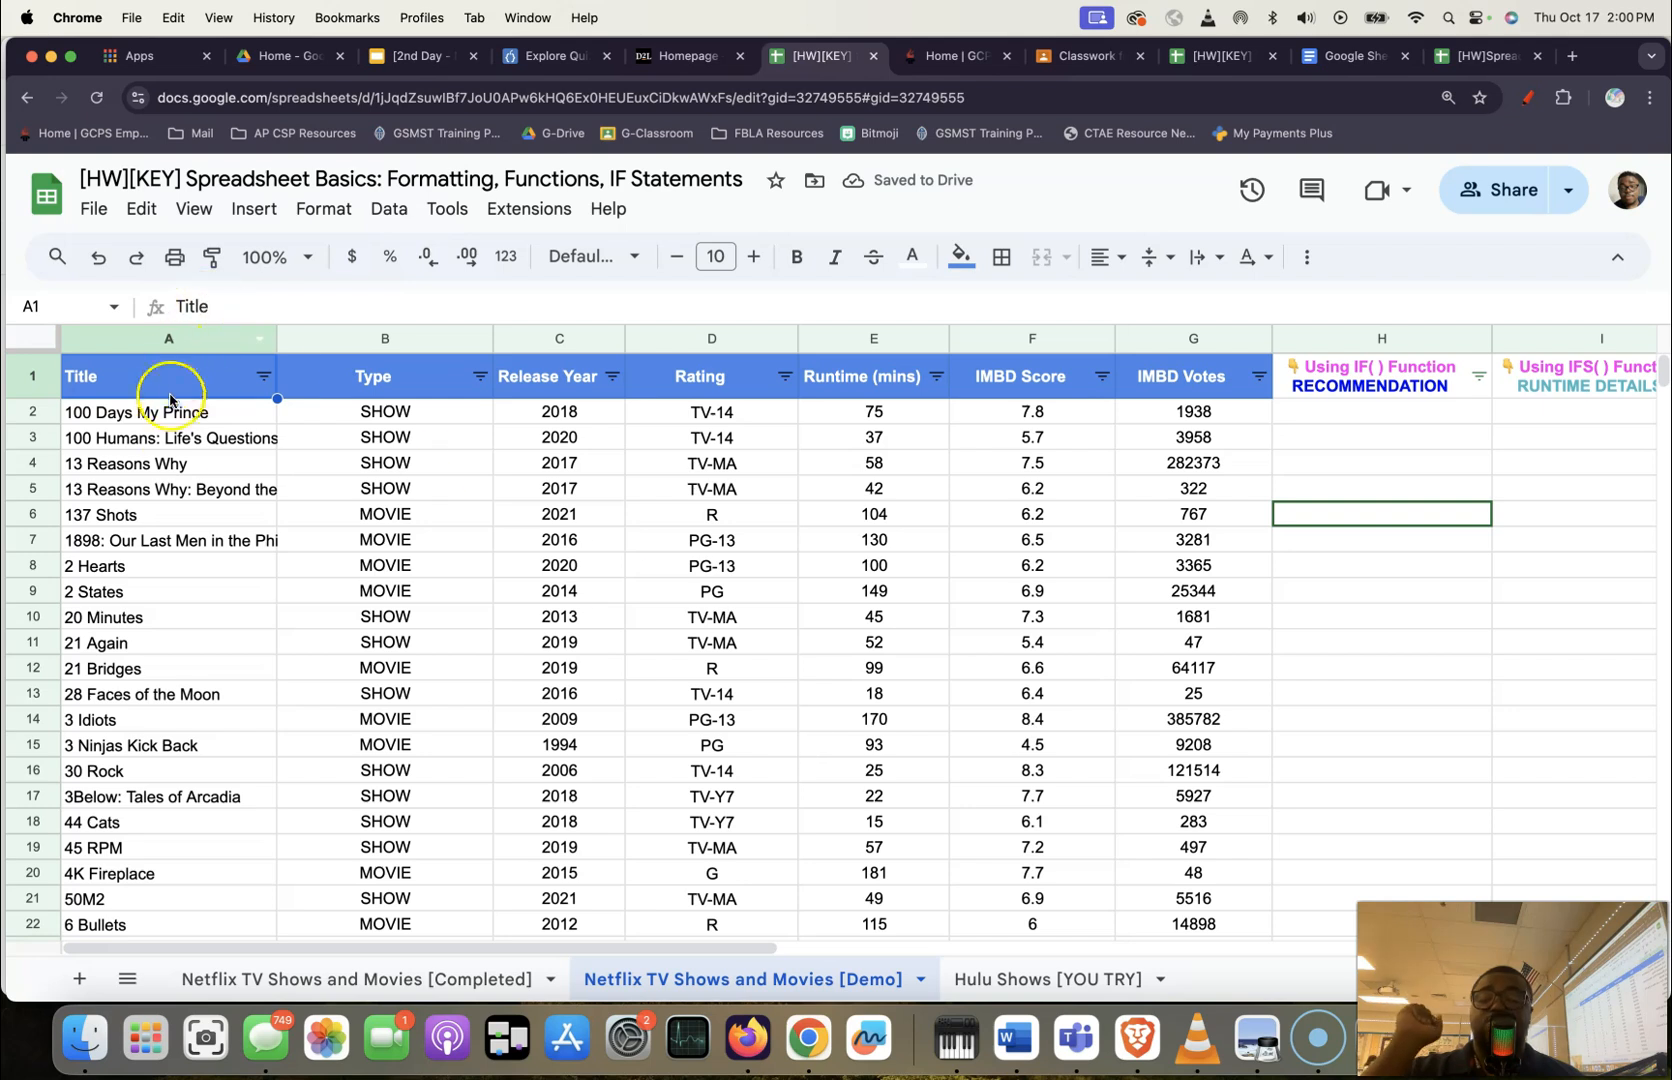
# Examine how the header row behaves while moving through the data, and match the IMBD Votes and Rating values to their headings.
pyautogui.click(29, 380)
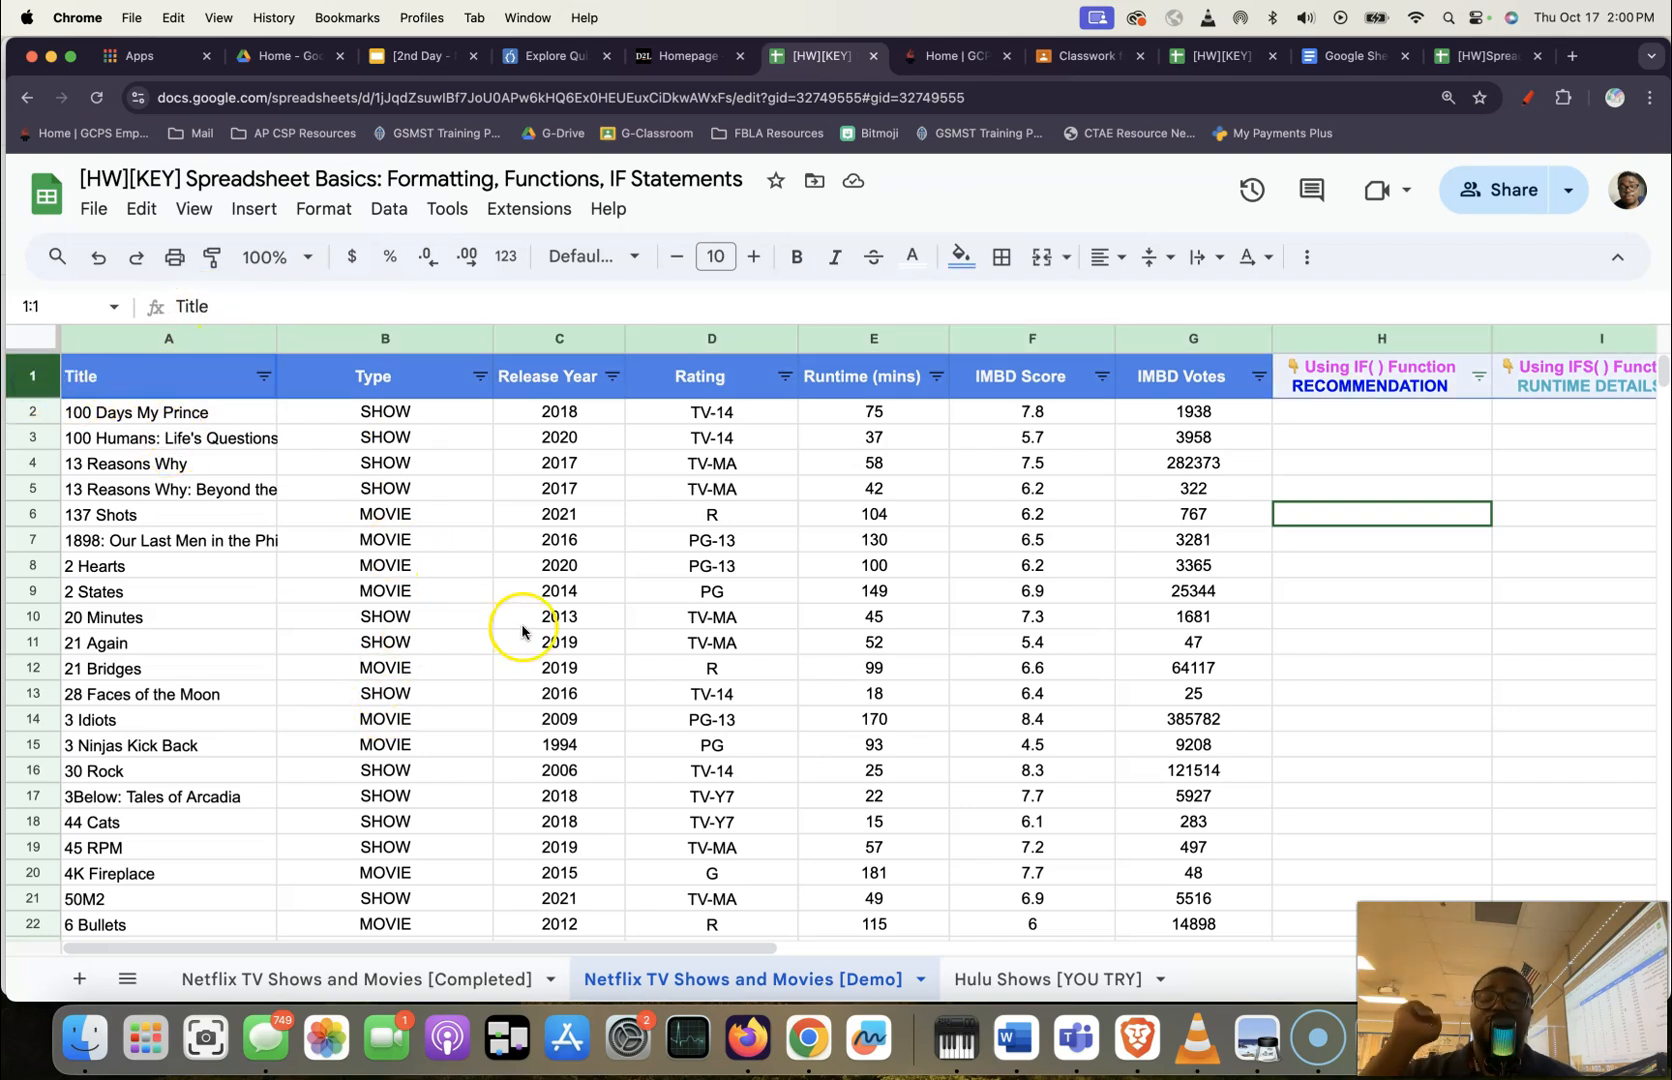
pyautogui.scroll(-20, 522, 630)
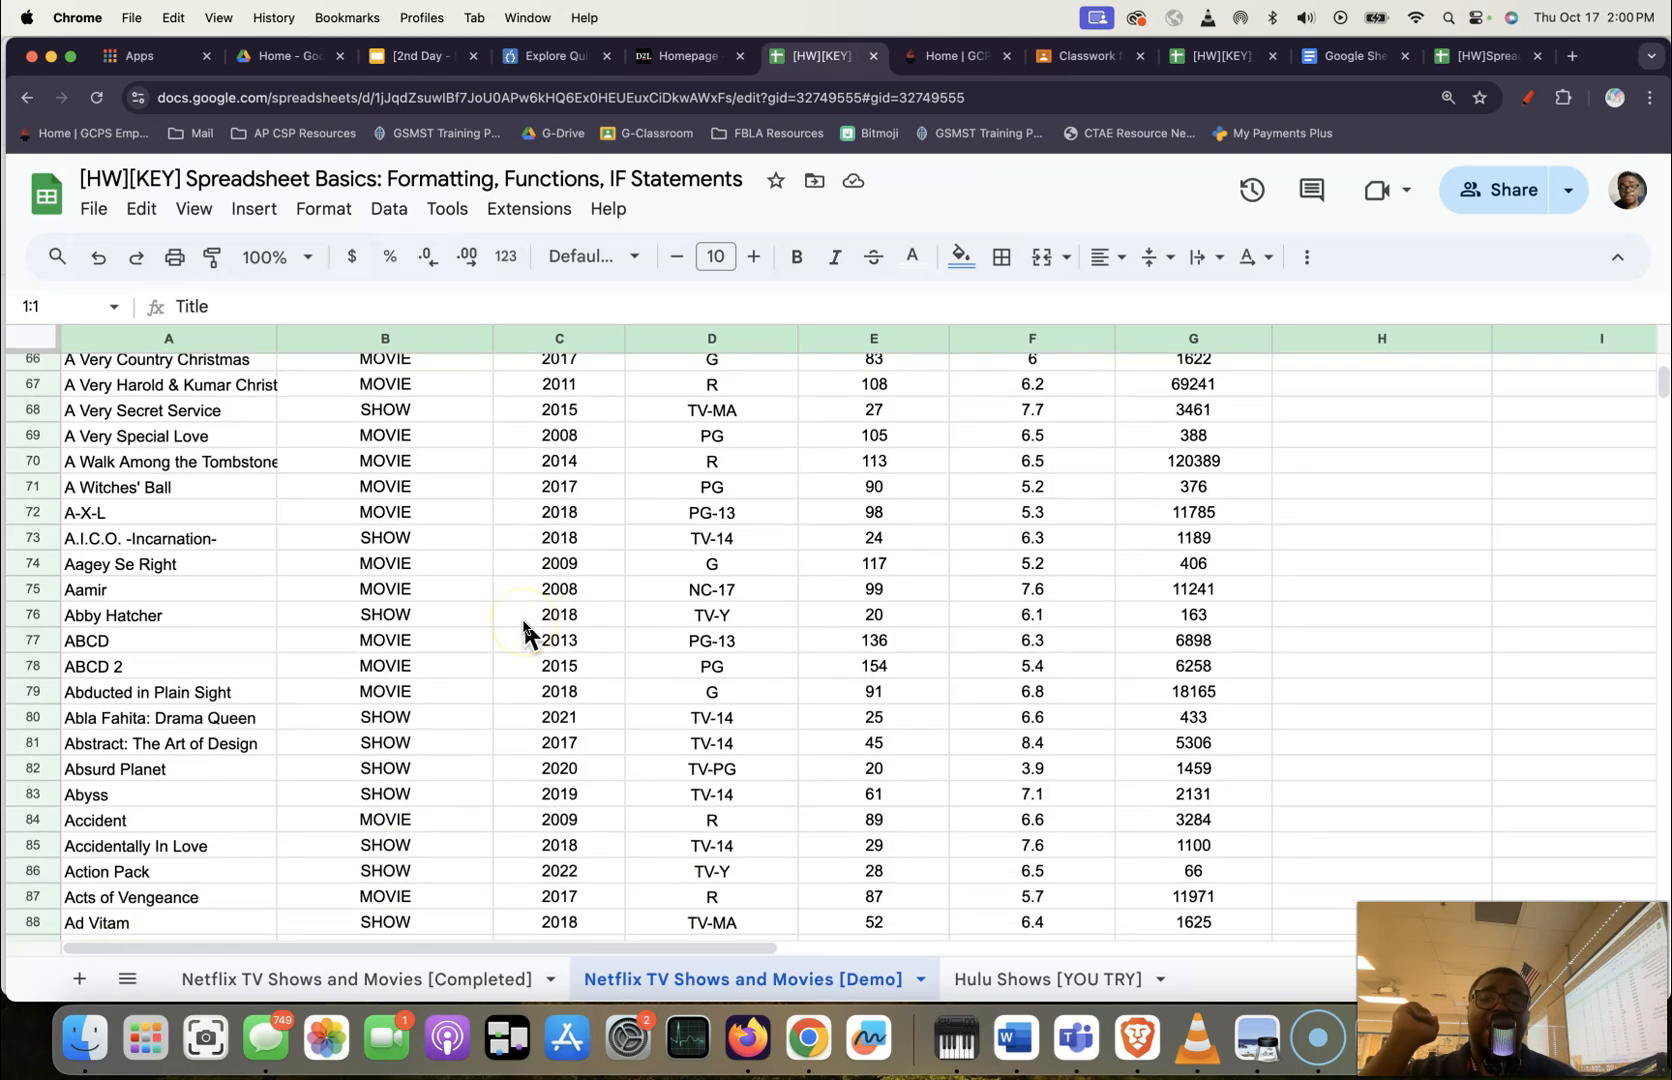
pyautogui.scroll(20, 522, 630)
pyautogui.scroll(-1, 840, 602)
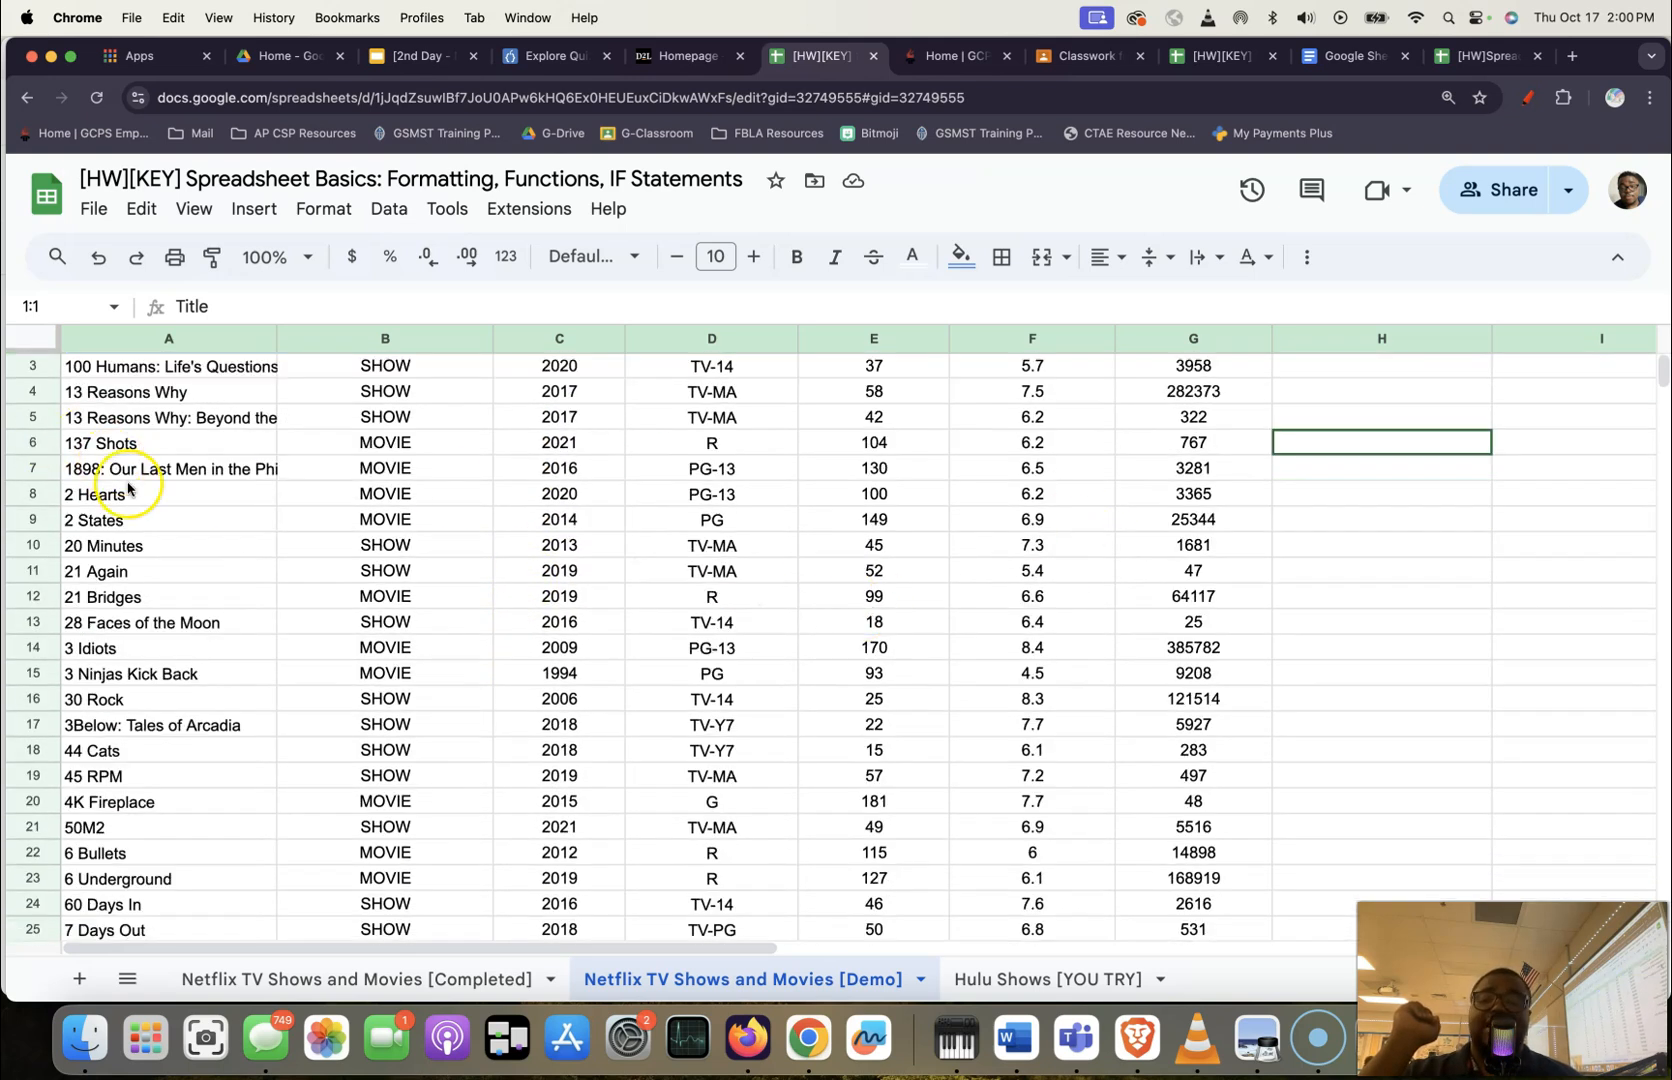
pyautogui.click(187, 597)
pyautogui.click(485, 699)
pyautogui.click(758, 698)
pyautogui.click(1008, 752)
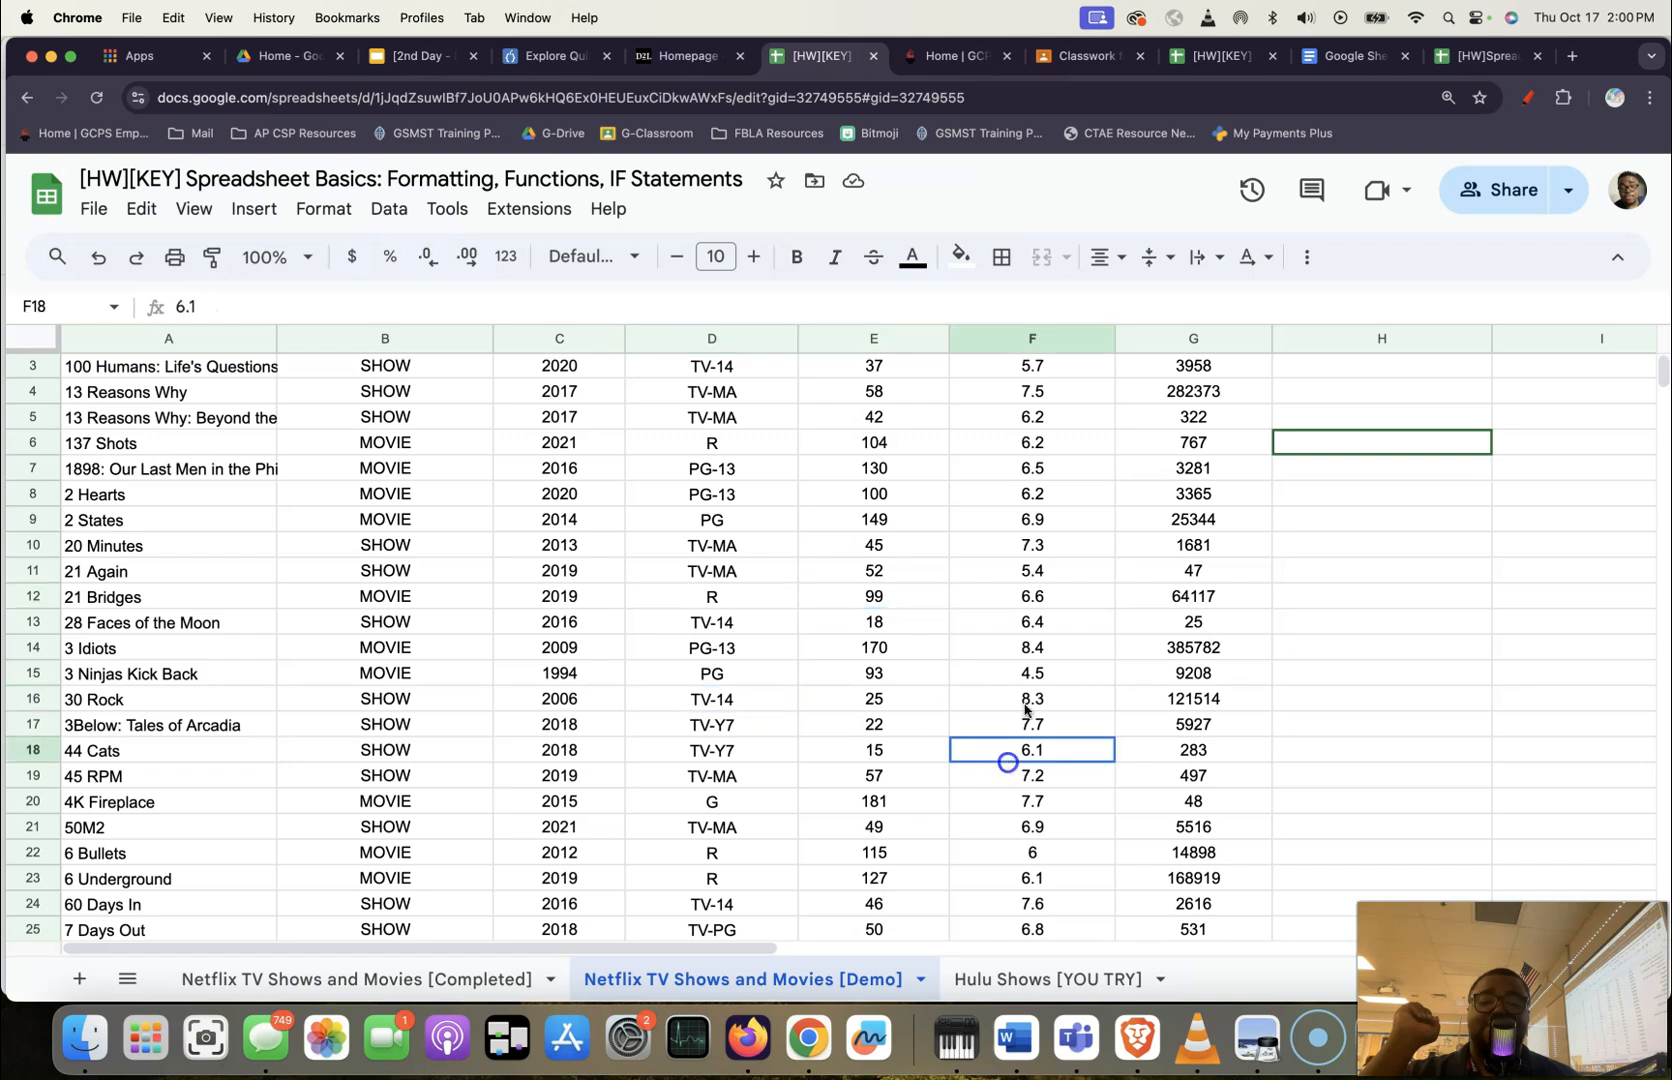
pyautogui.click(1045, 599)
pyautogui.click(1188, 750)
pyautogui.click(1218, 674)
pyautogui.scroll(1, 1072, 650)
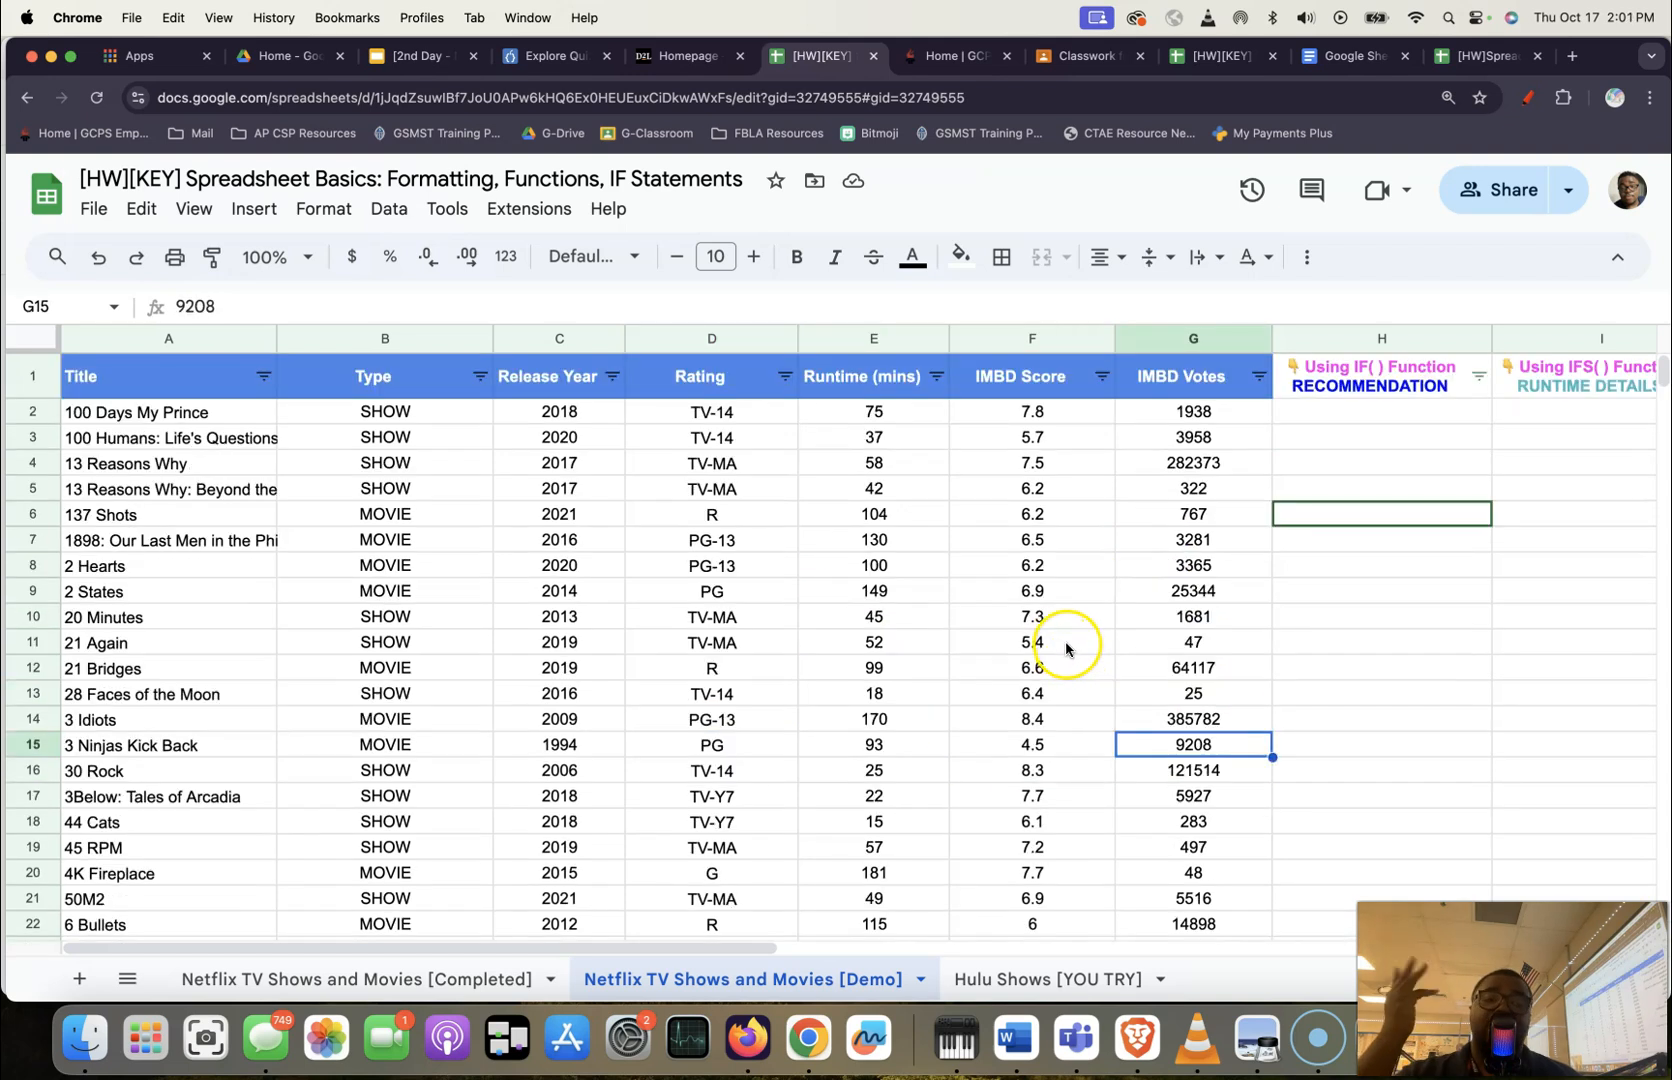
pyautogui.moveTo(1193, 463); pyautogui.dragTo(1190, 729)
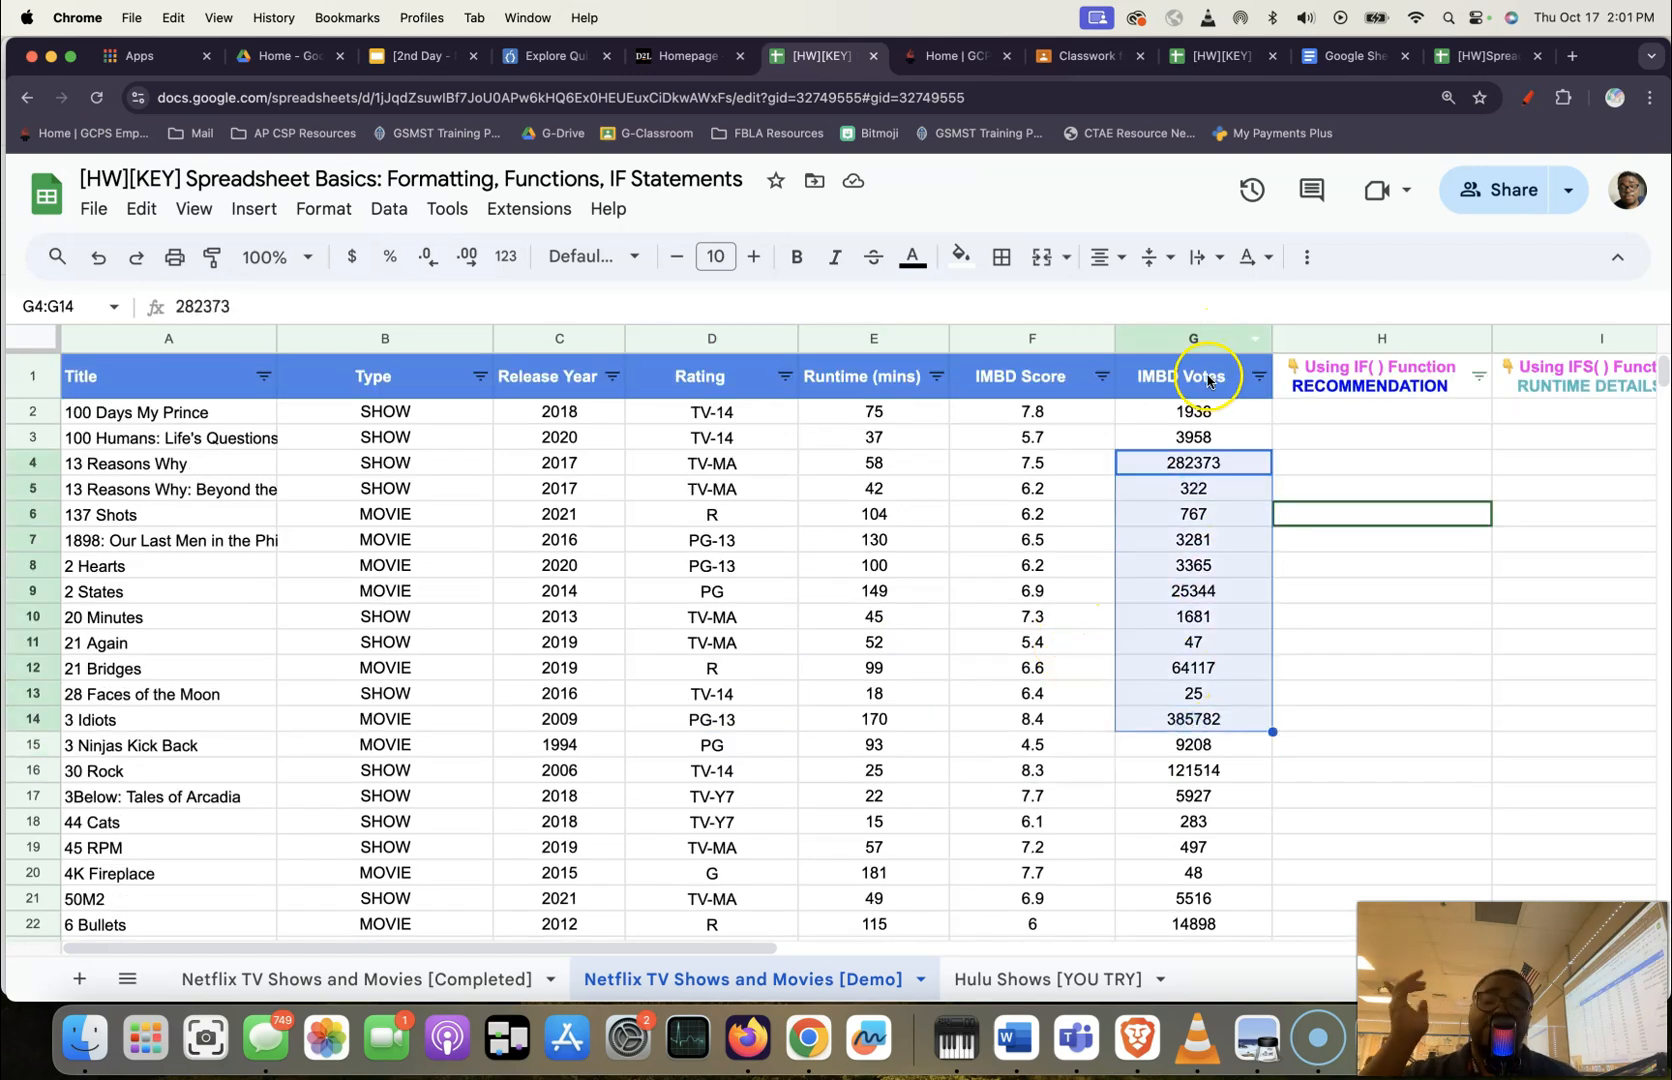
pyautogui.moveTo(700, 437); pyautogui.dragTo(733, 653)
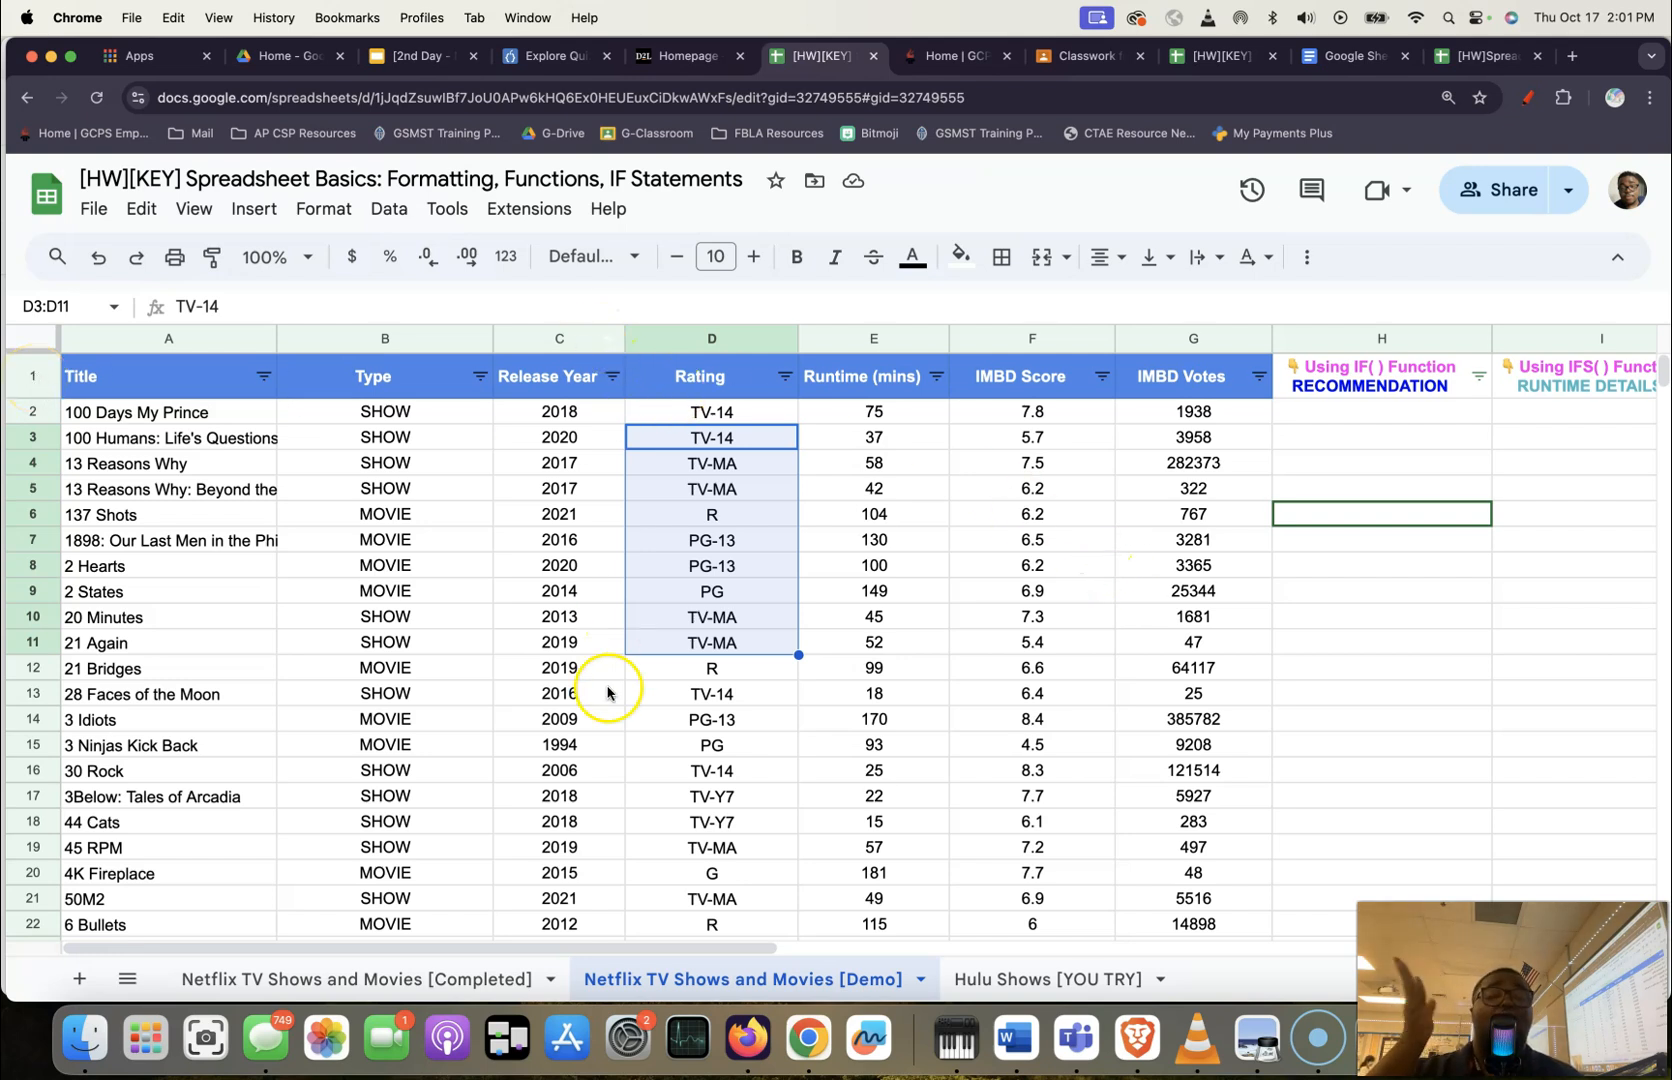
# Freeze row 1 so the column headers stay in place, and check it further down the list.
pyautogui.click(31, 380)
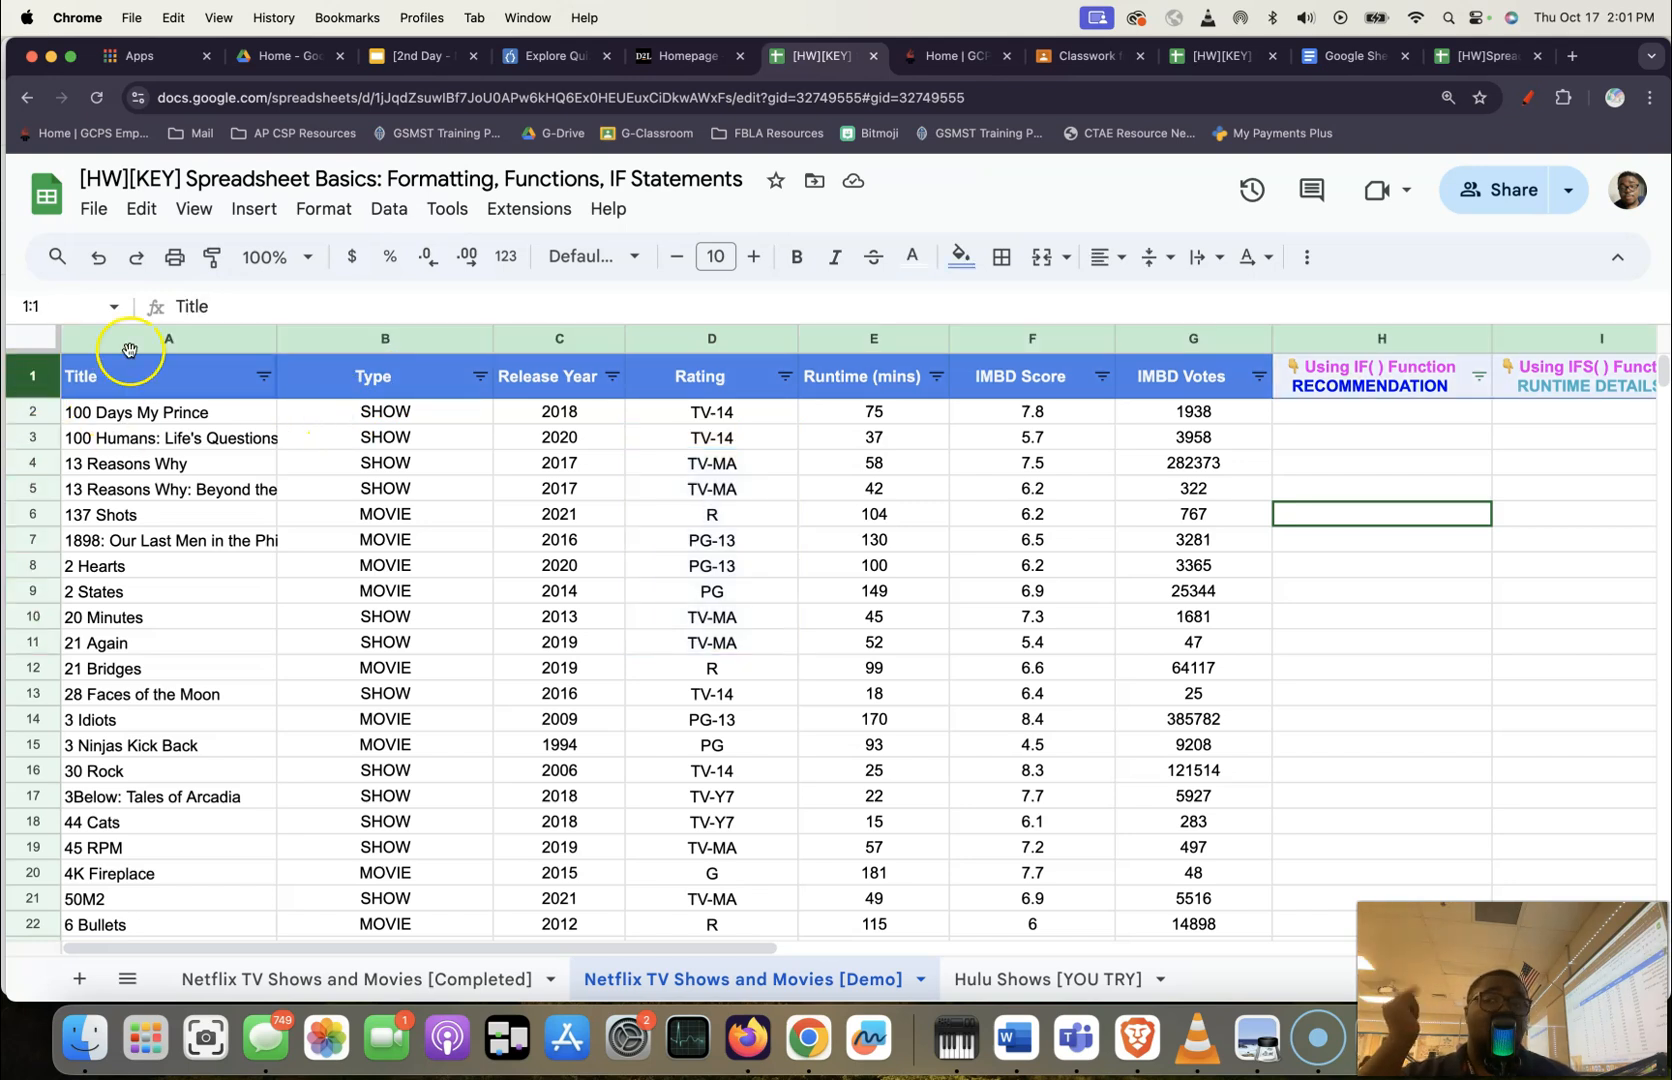
pyautogui.click(195, 212)
pyautogui.click(239, 288)
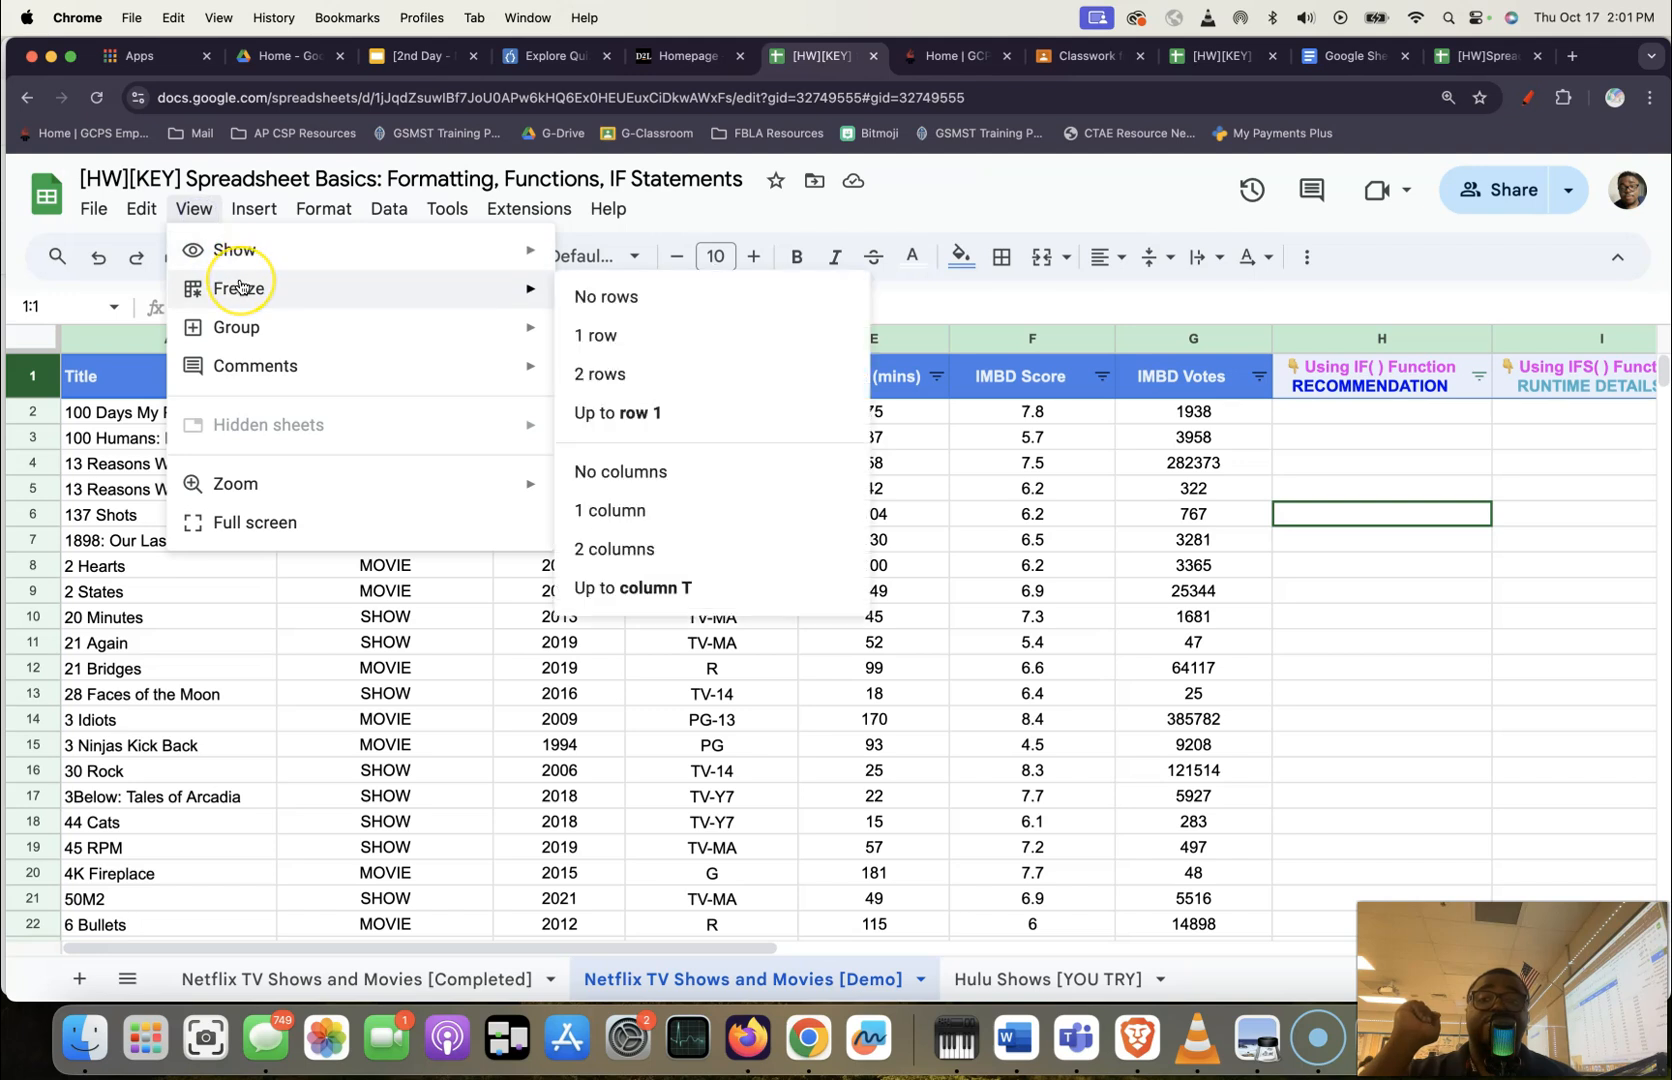
pyautogui.click(487, 285)
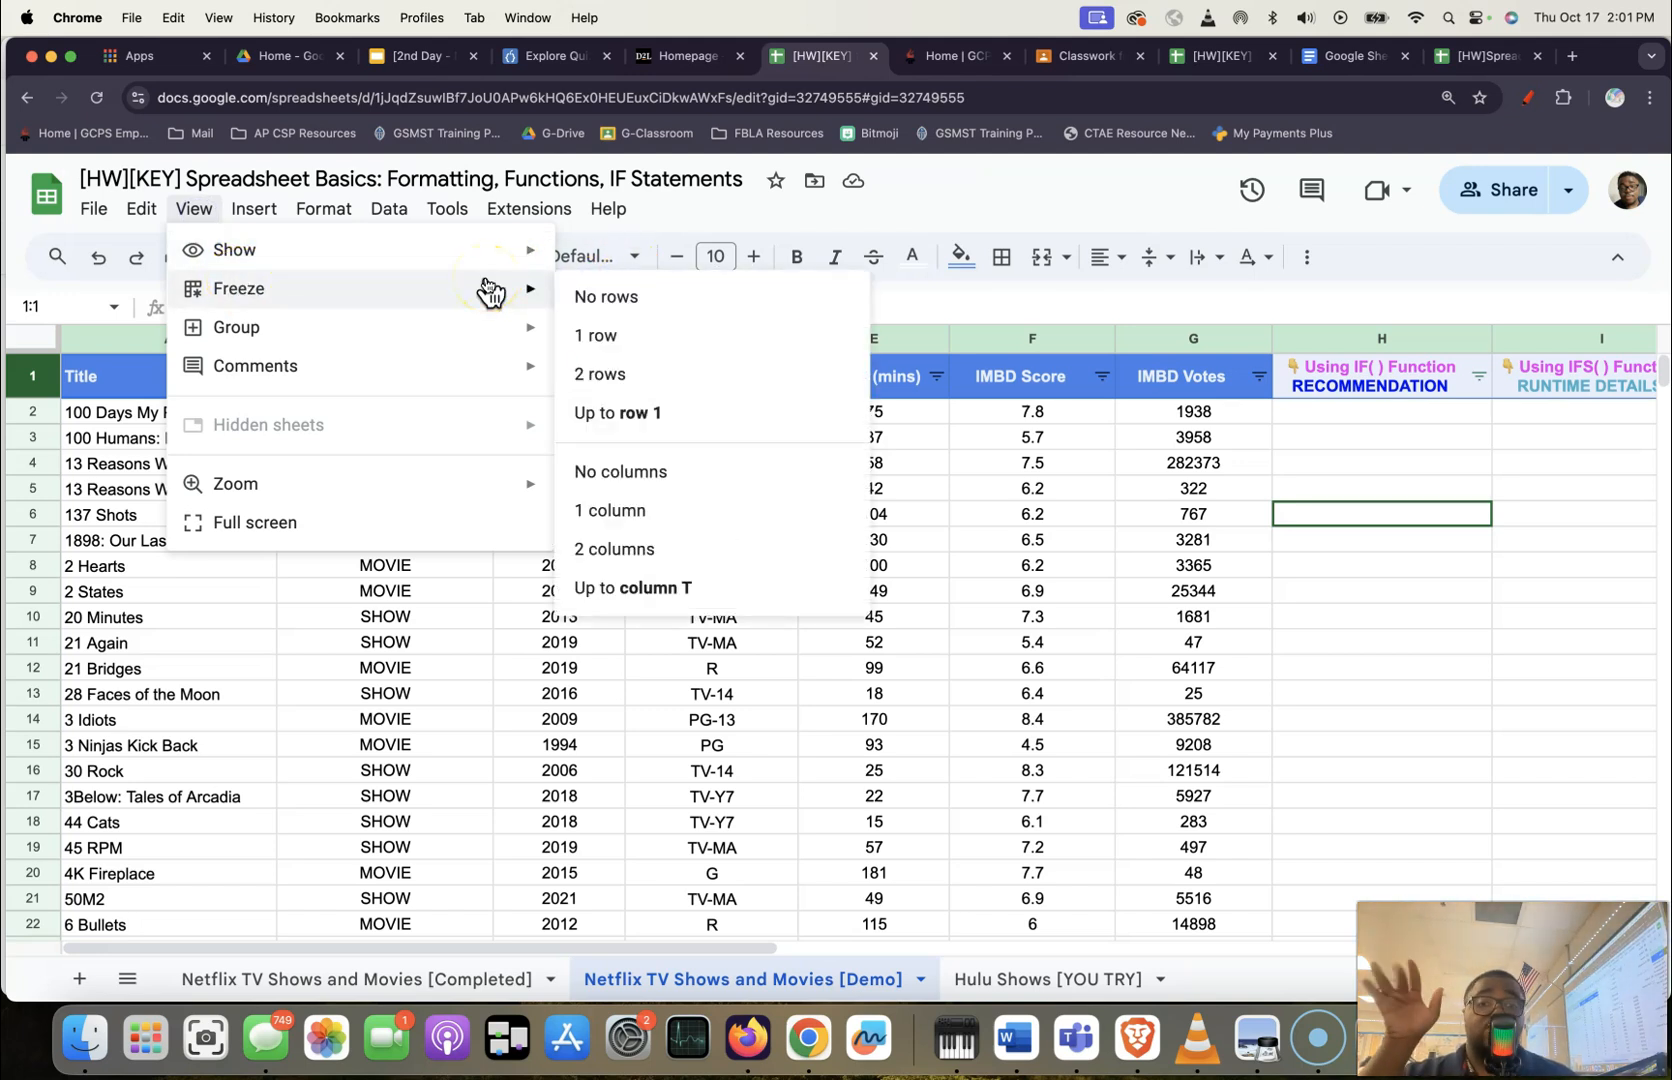
pyautogui.click(622, 346)
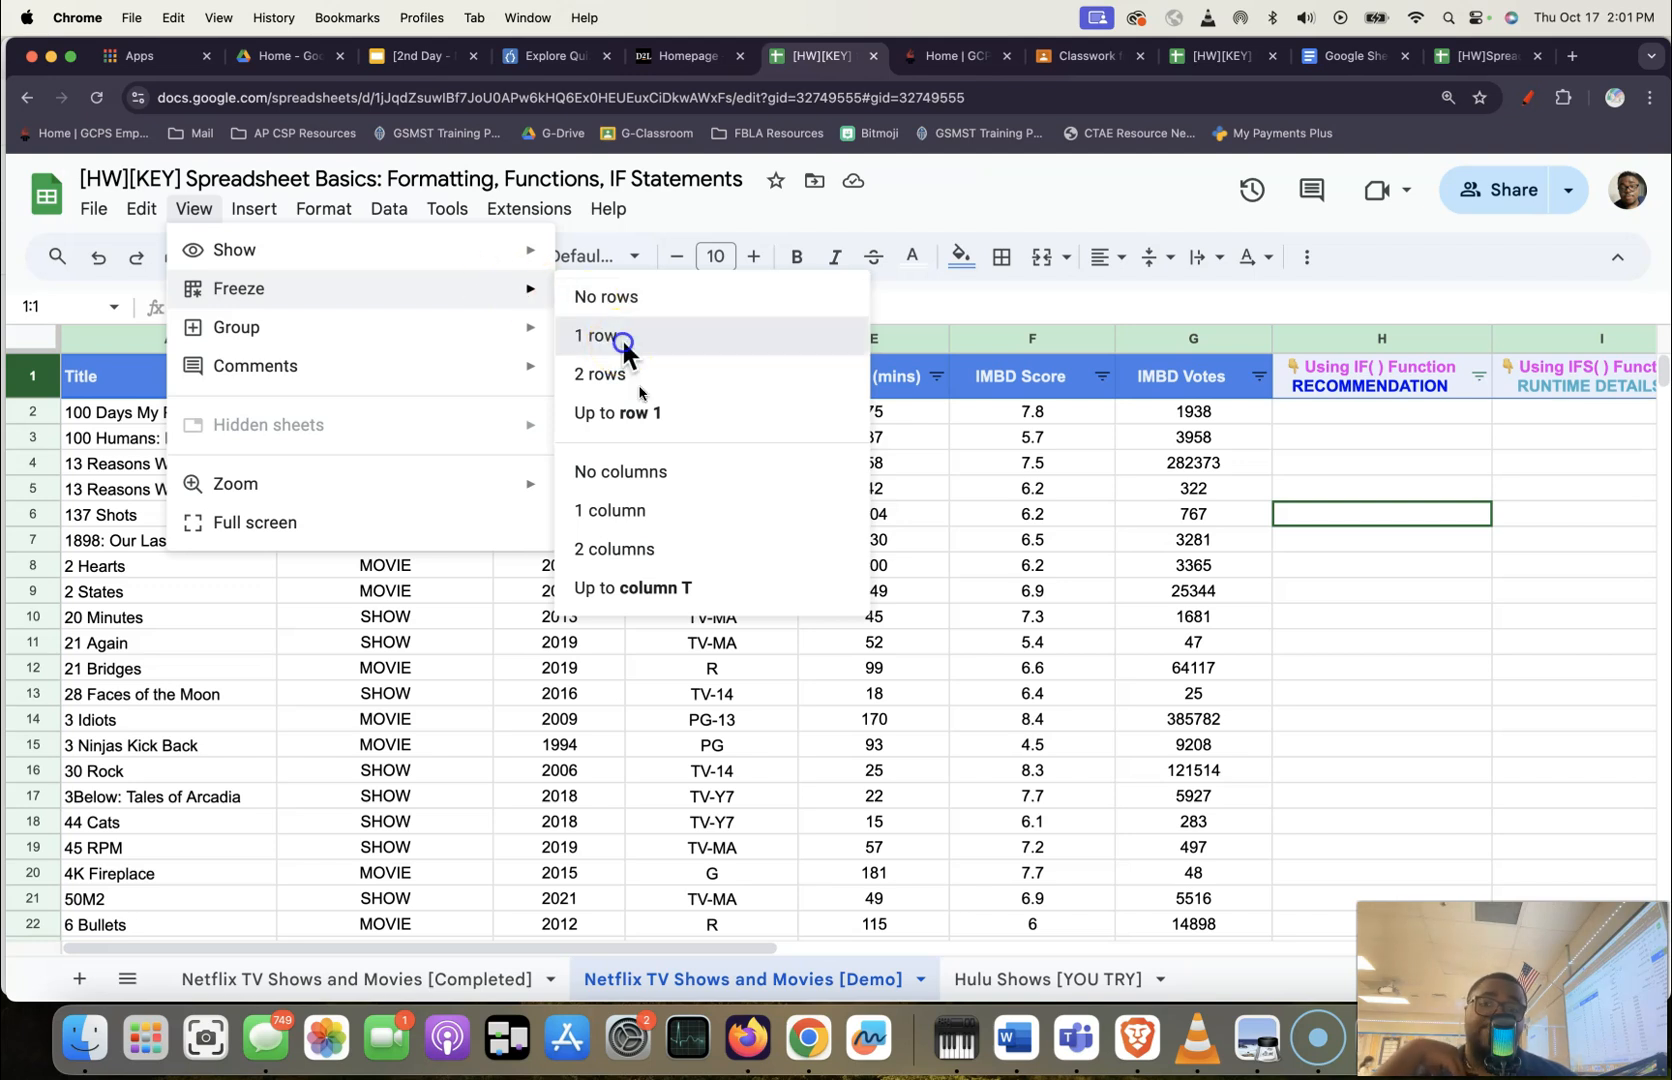
pyautogui.click(548, 615)
pyautogui.scroll(-3, 611, 610)
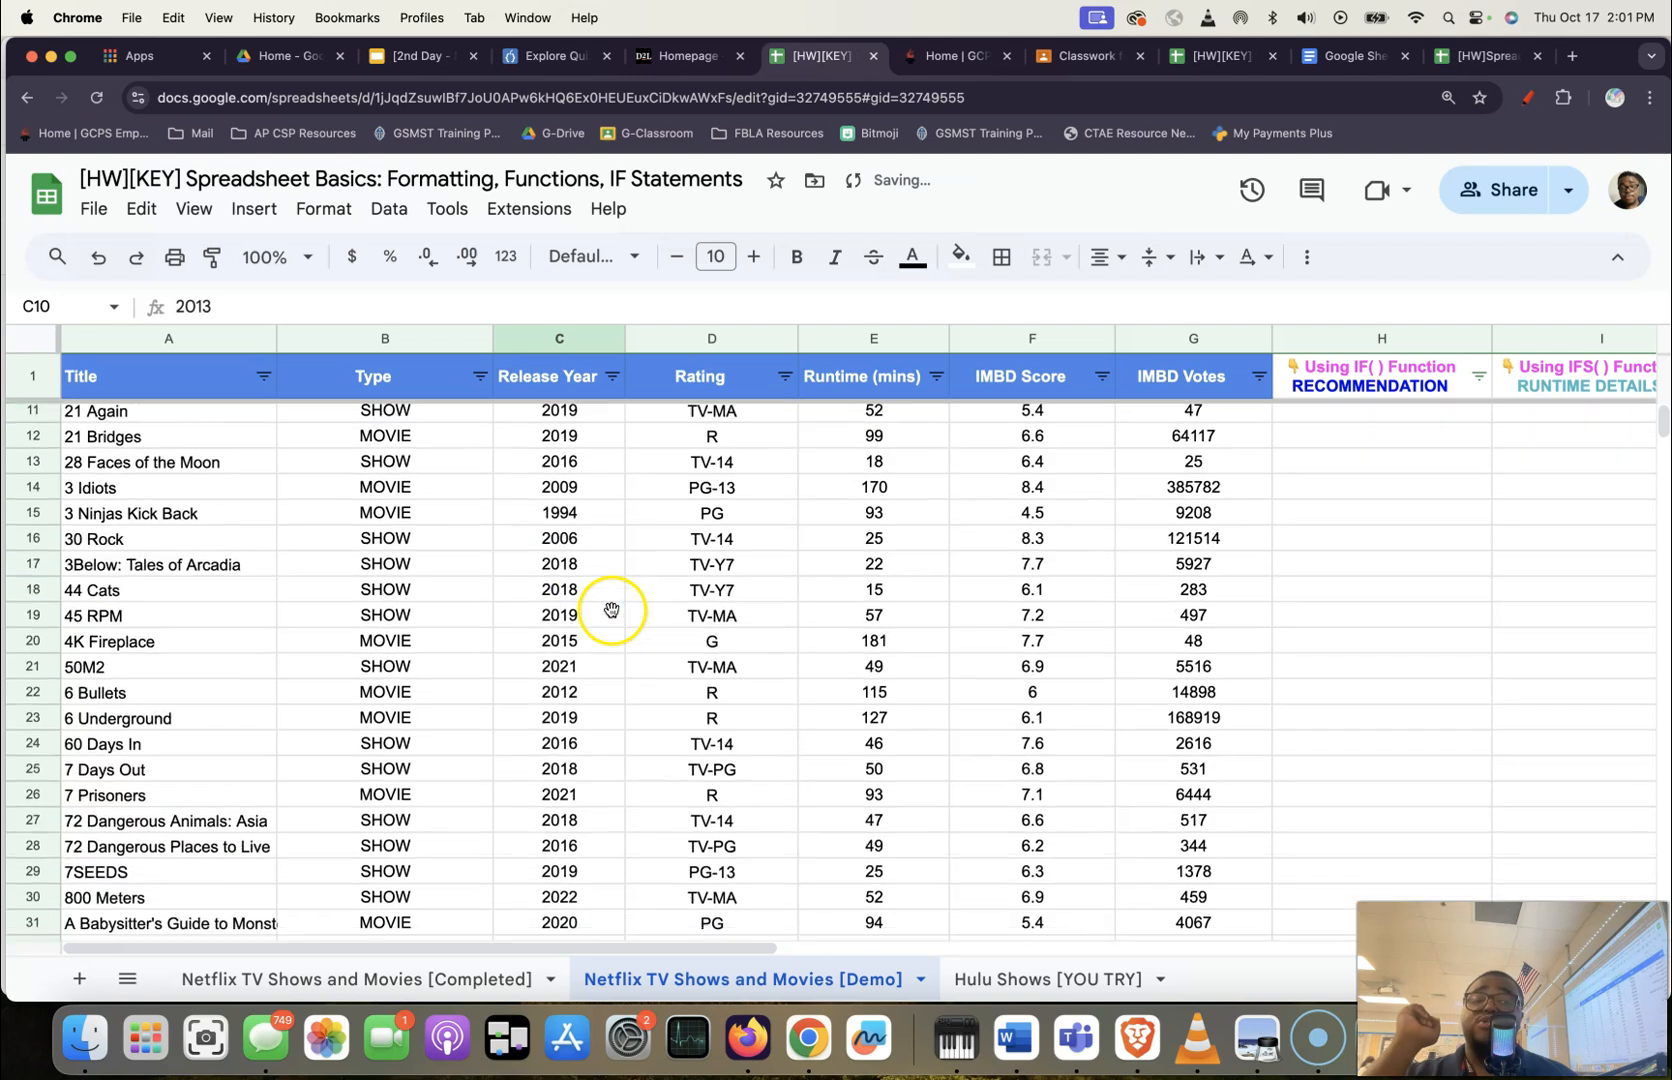
pyautogui.scroll(-5, 611, 610)
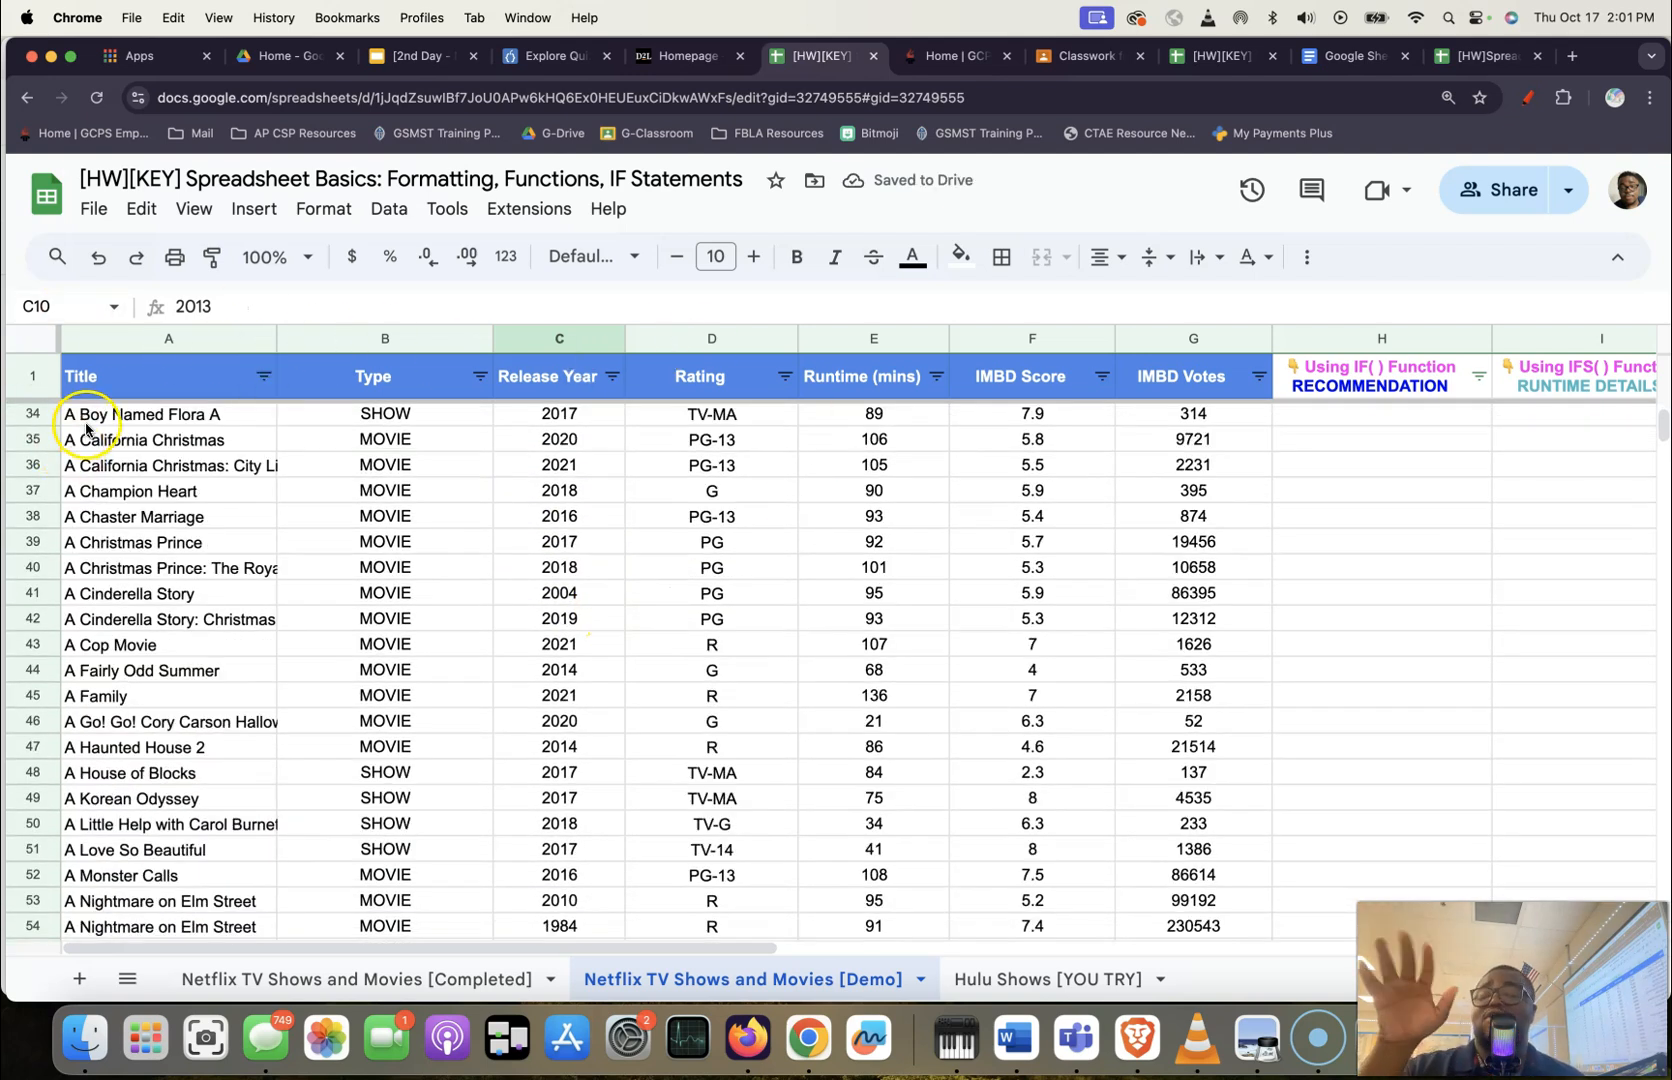
pyautogui.scroll(7, 260, 622)
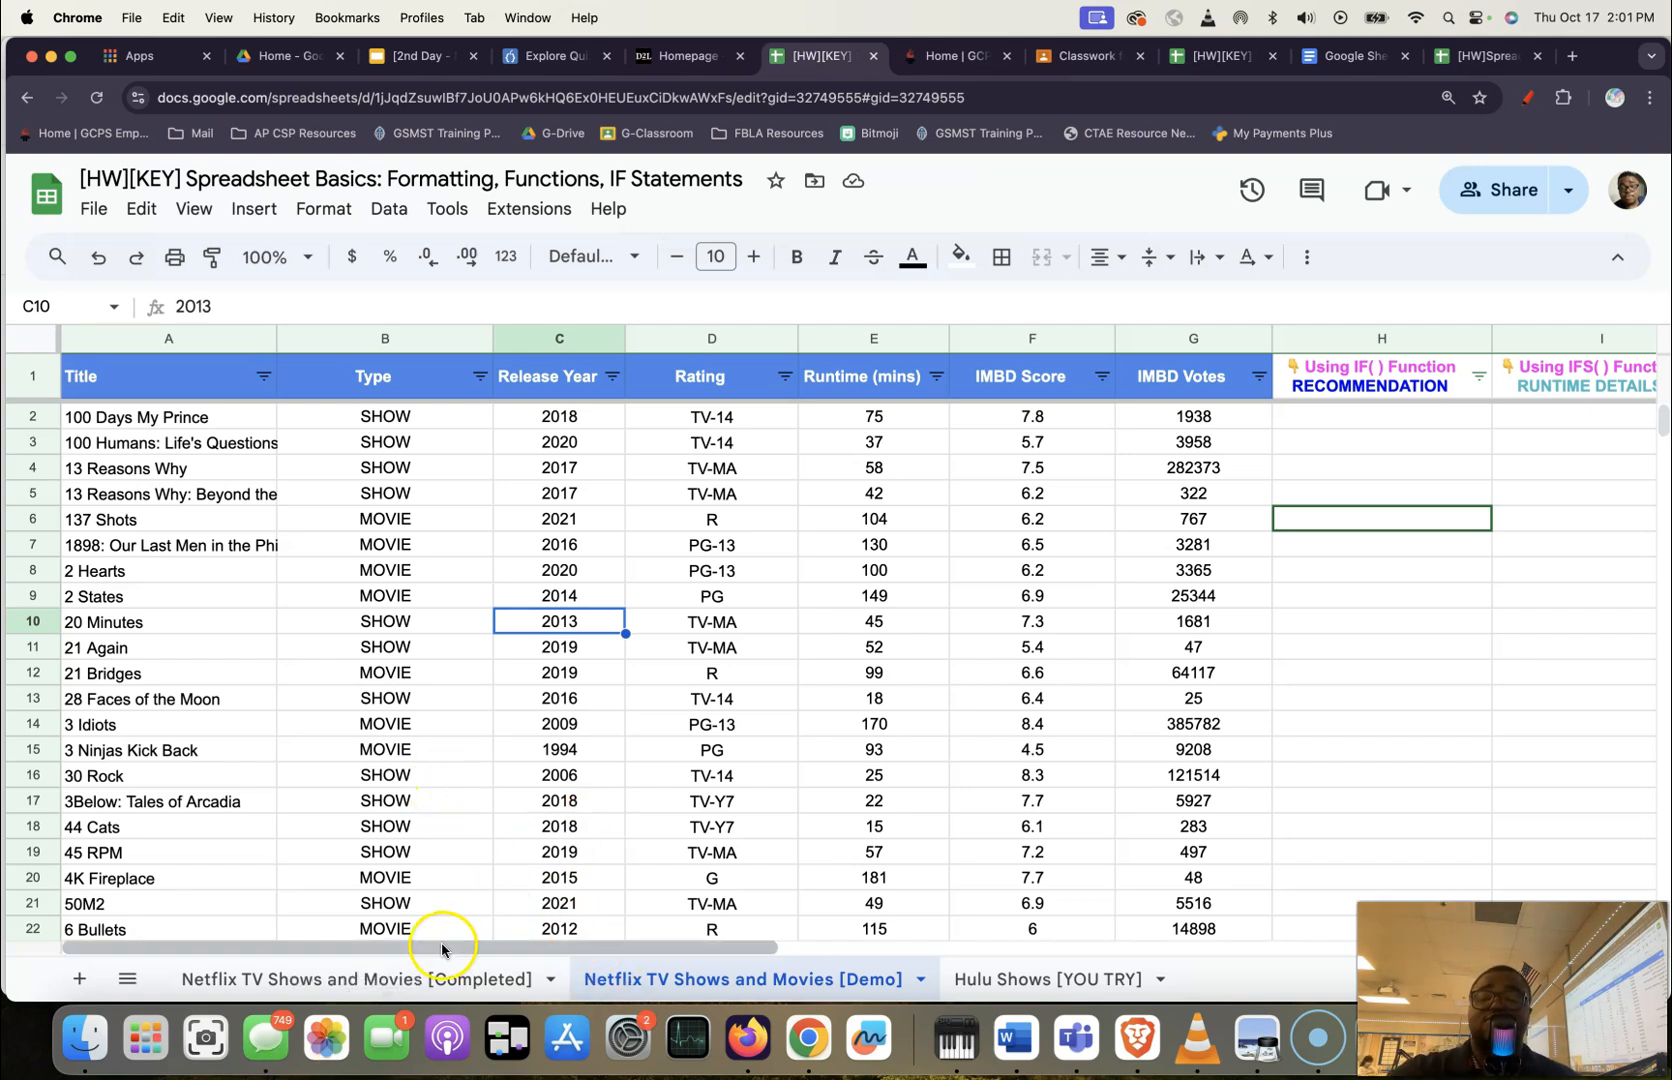
pyautogui.moveTo(425, 946); pyautogui.dragTo(1203, 955)
pyautogui.moveTo(475, 441); pyautogui.dragTo(541, 653)
pyautogui.click(545, 652)
pyautogui.moveTo(1024, 955); pyautogui.dragTo(250, 950)
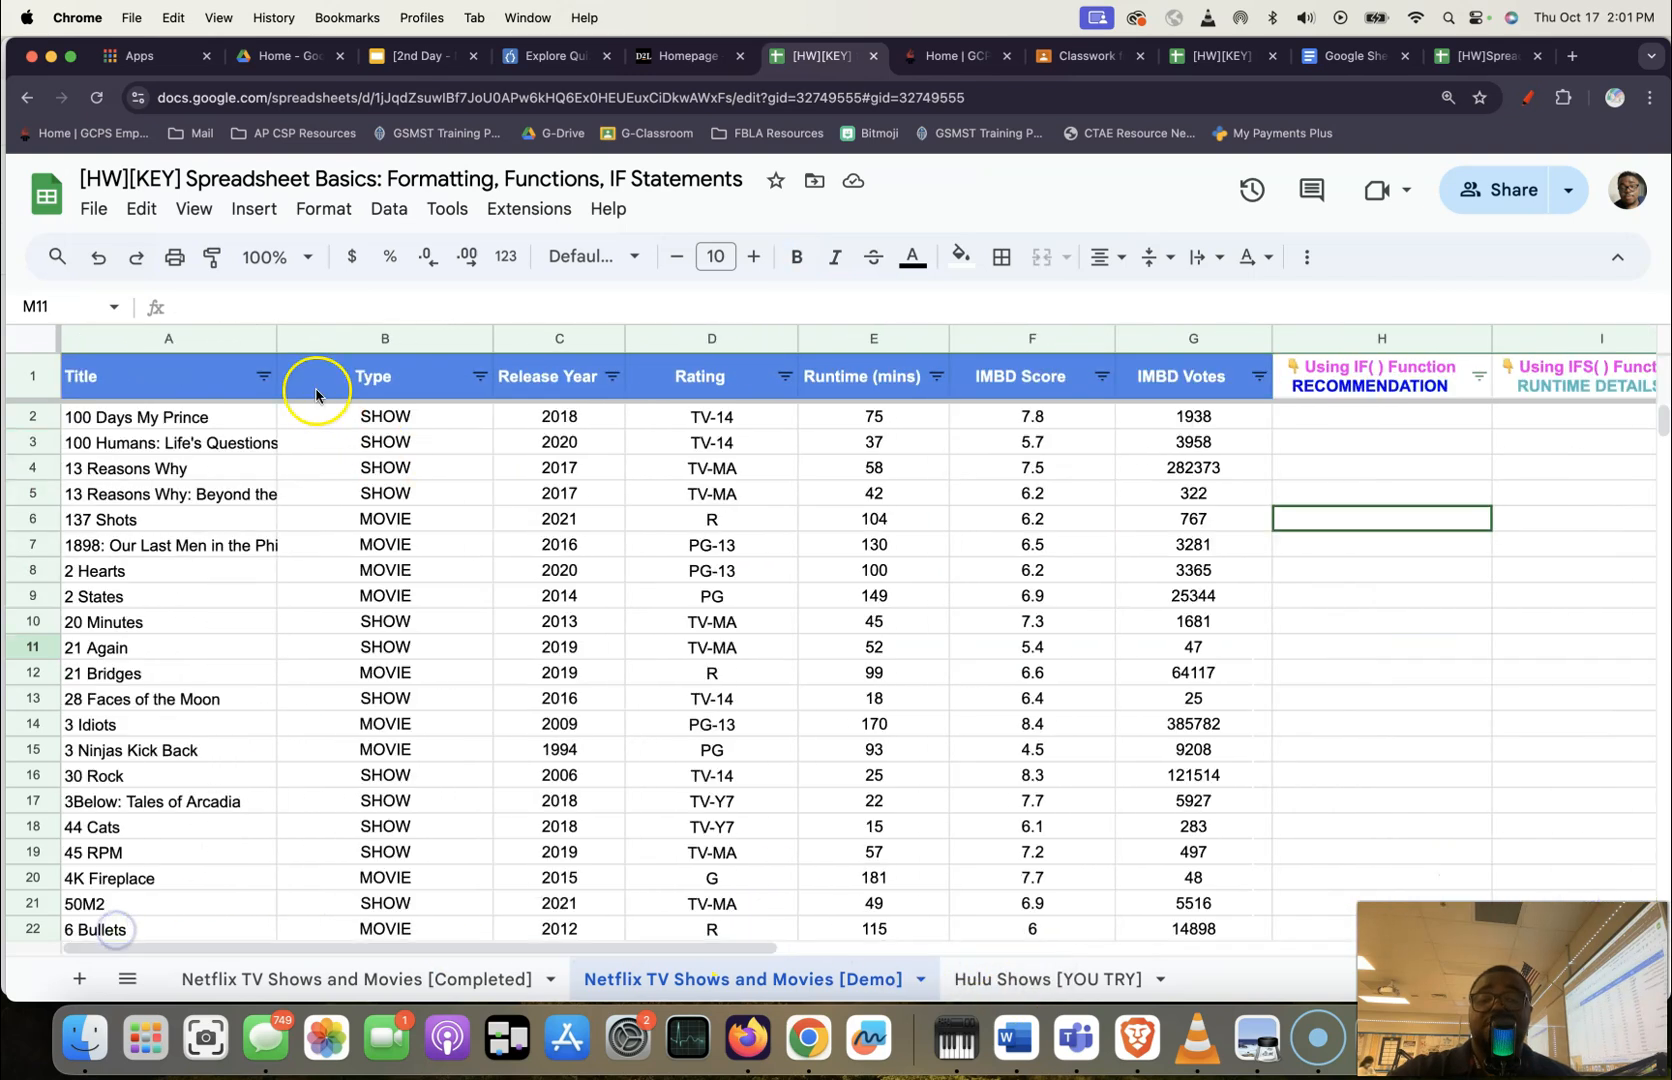
# Look over the Title column's sort and filter options, then the average and countif summary area in L3:N11.
pyautogui.click(265, 377)
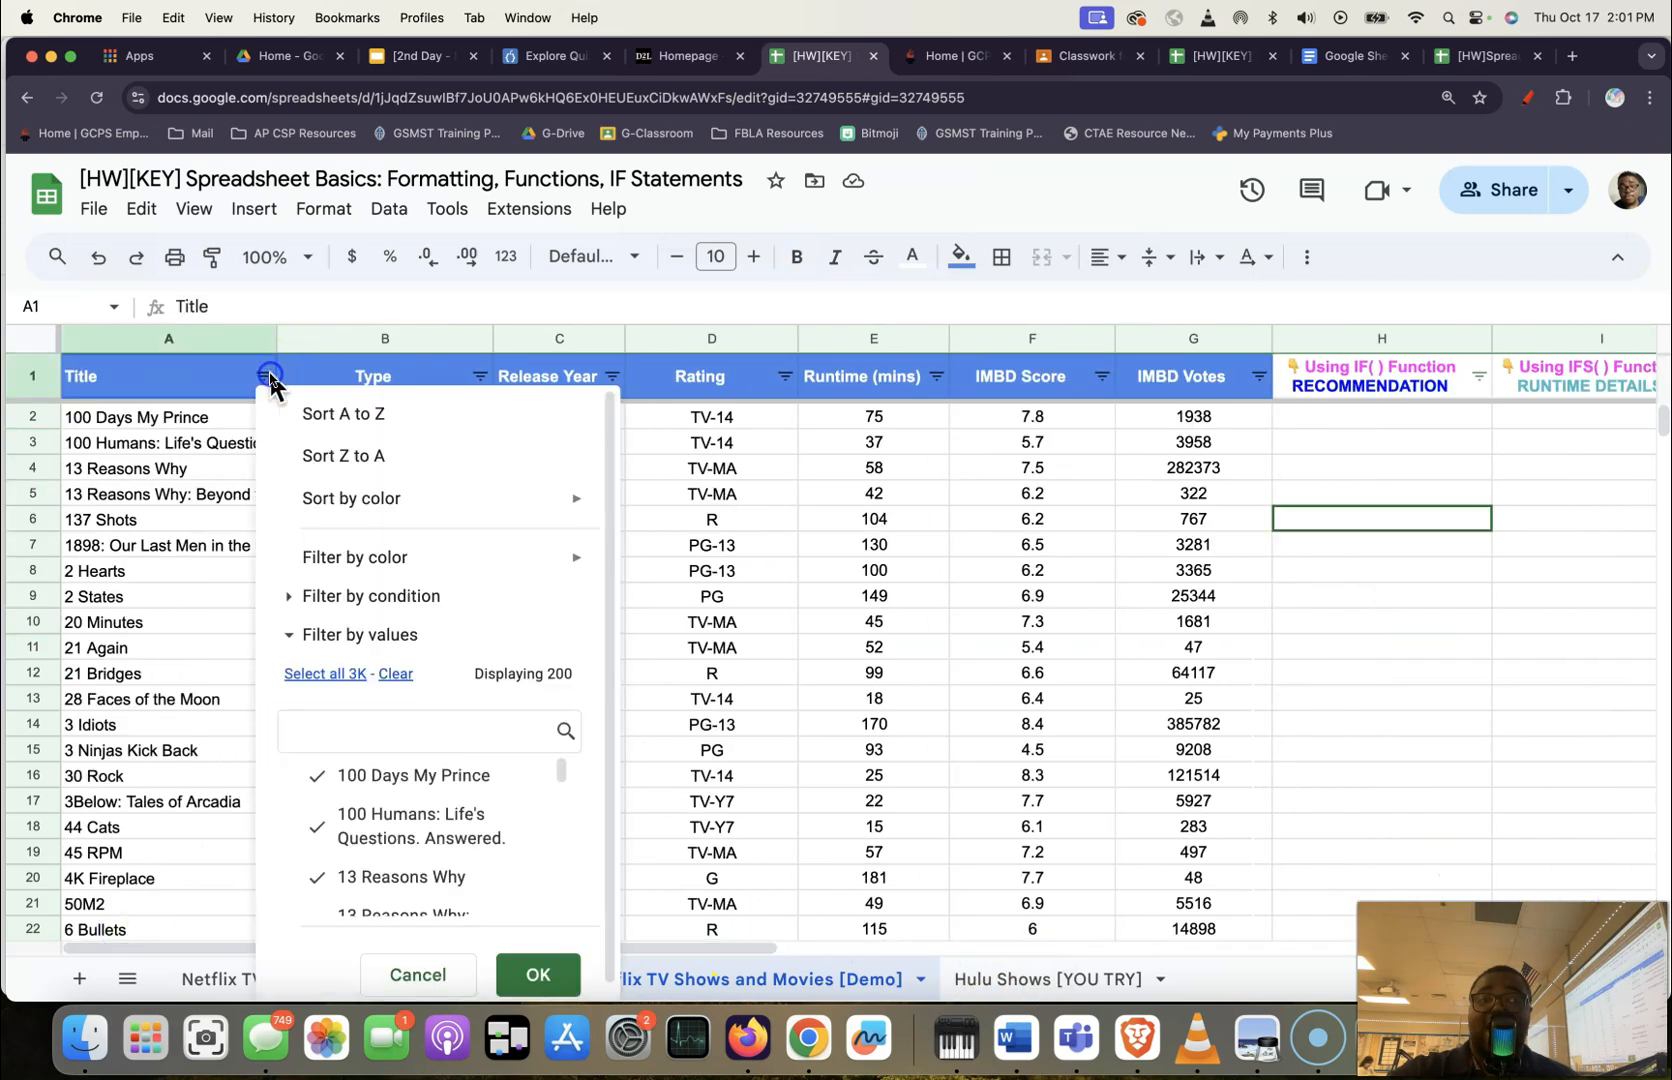
pyautogui.click(262, 379)
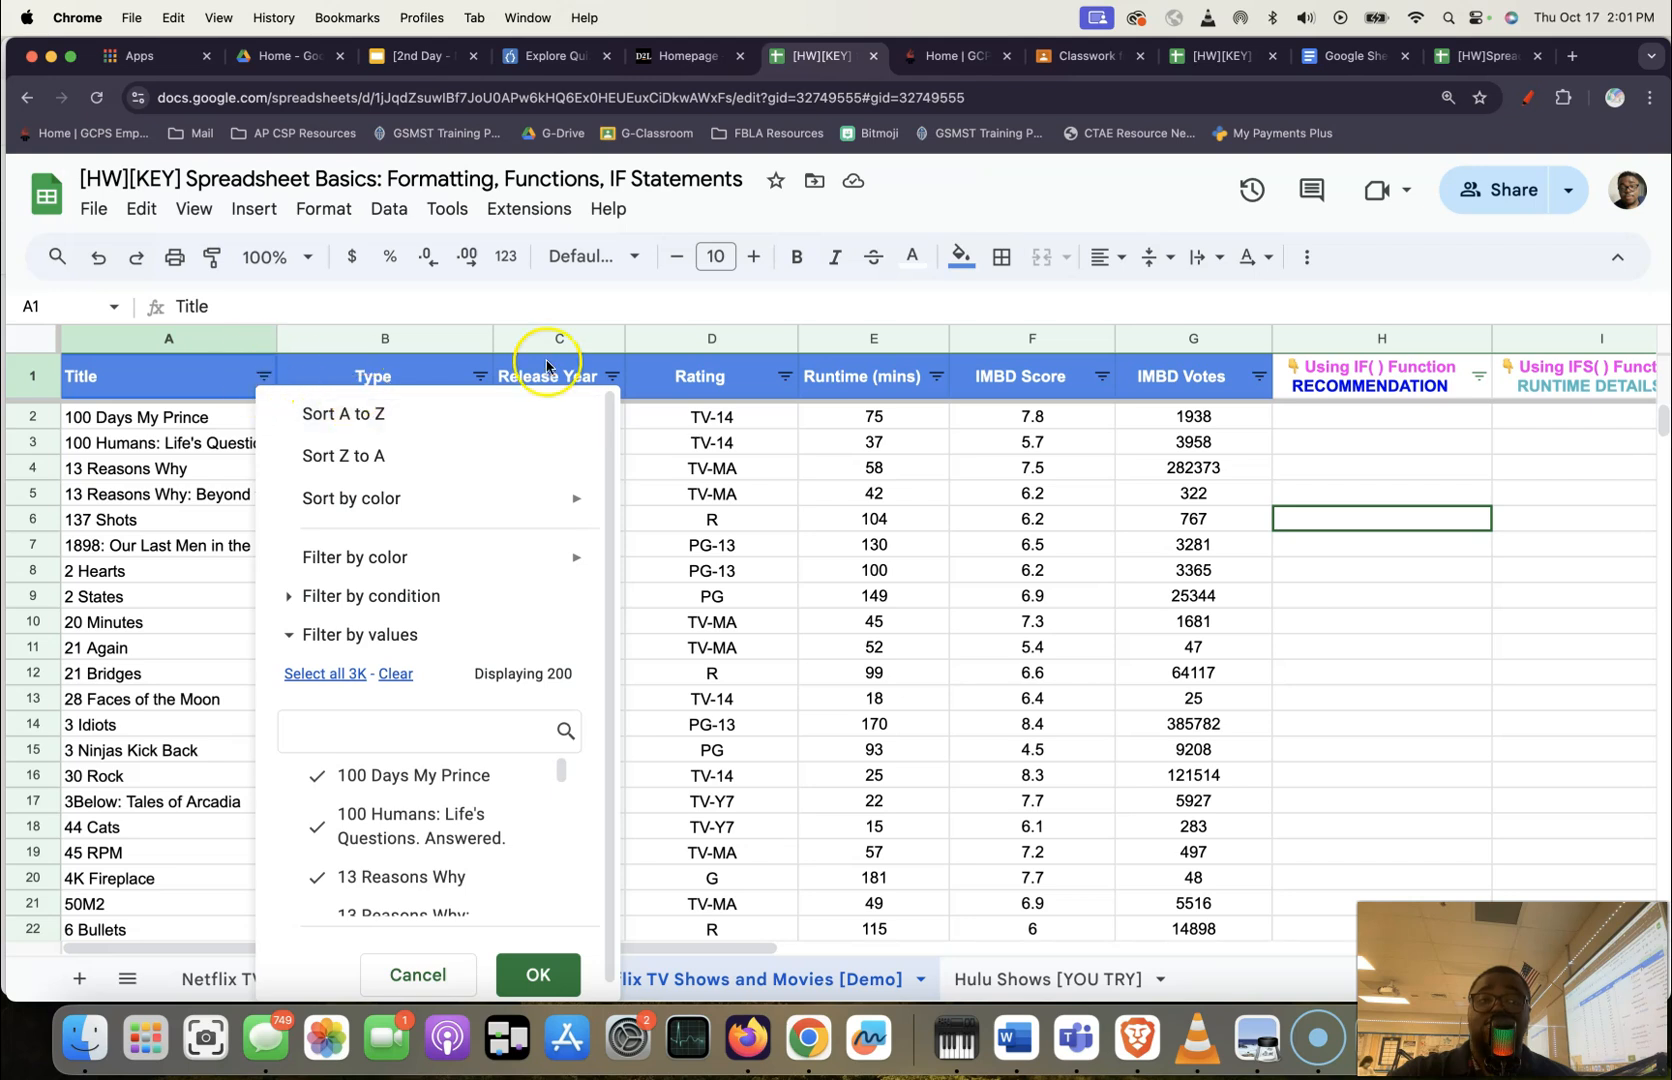
pyautogui.click(1276, 775)
pyautogui.moveTo(636, 950); pyautogui.dragTo(1193, 890)
pyautogui.moveTo(1158, 646); pyautogui.dragTo(717, 445)
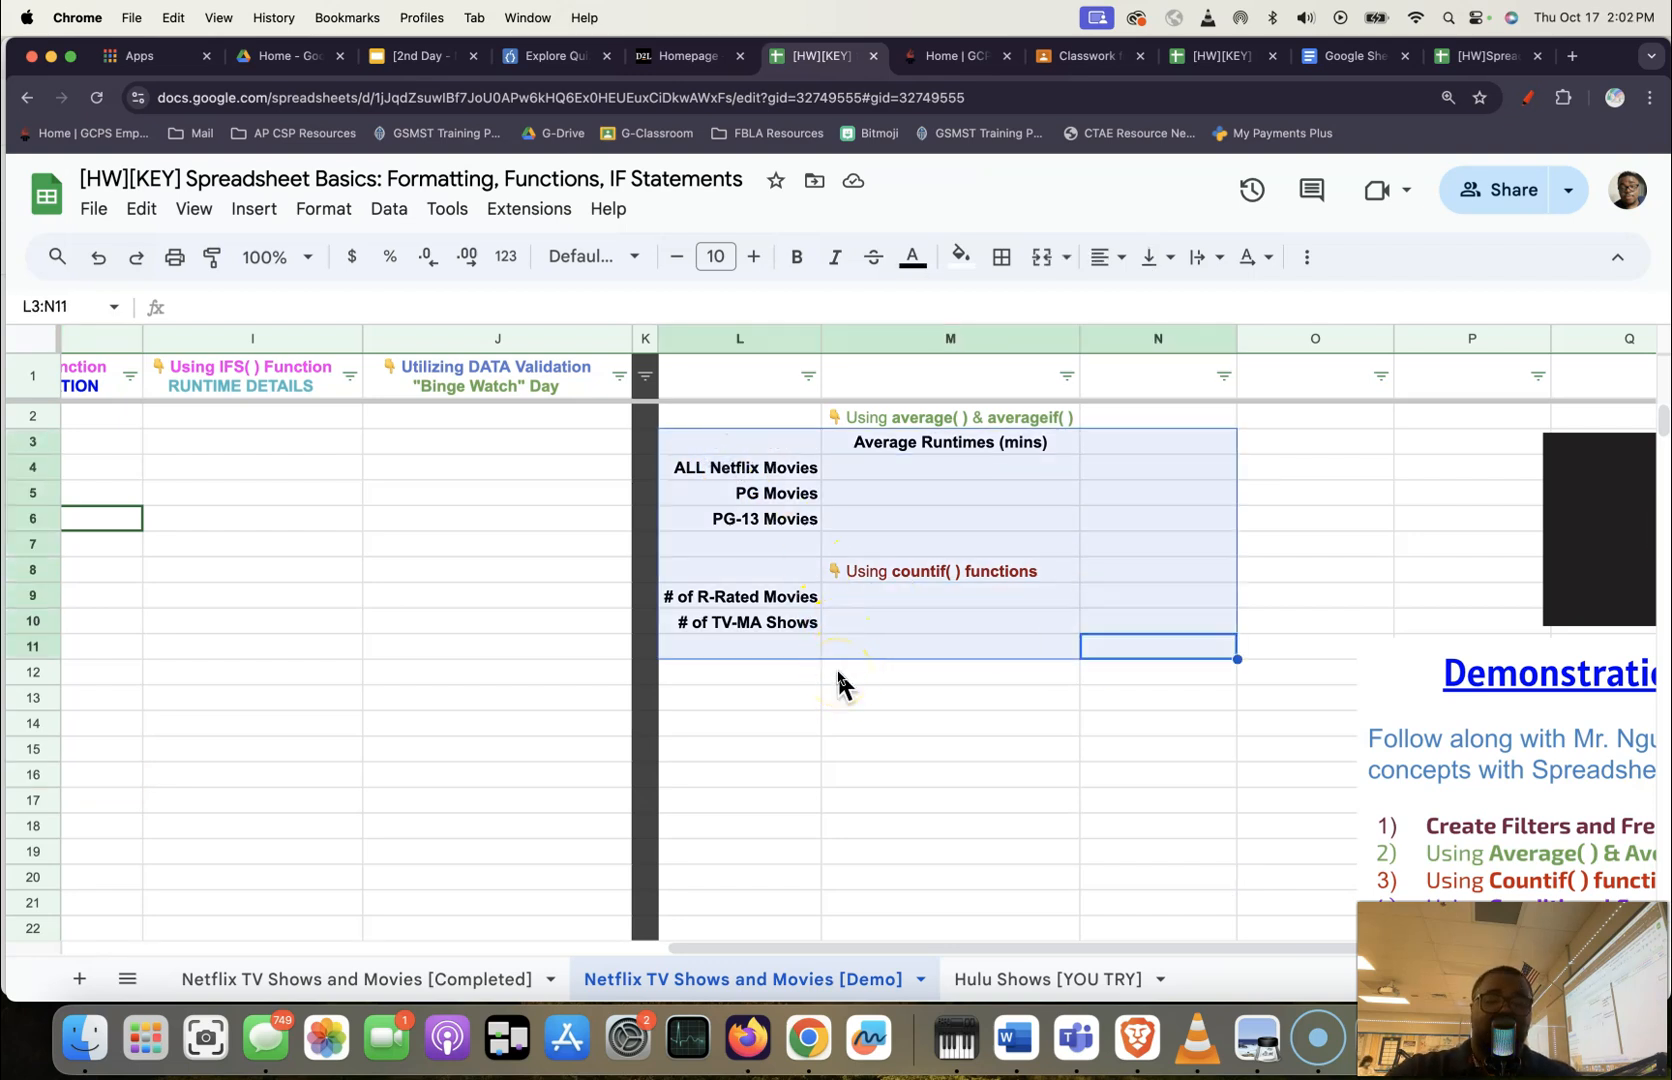
pyautogui.click(1088, 748)
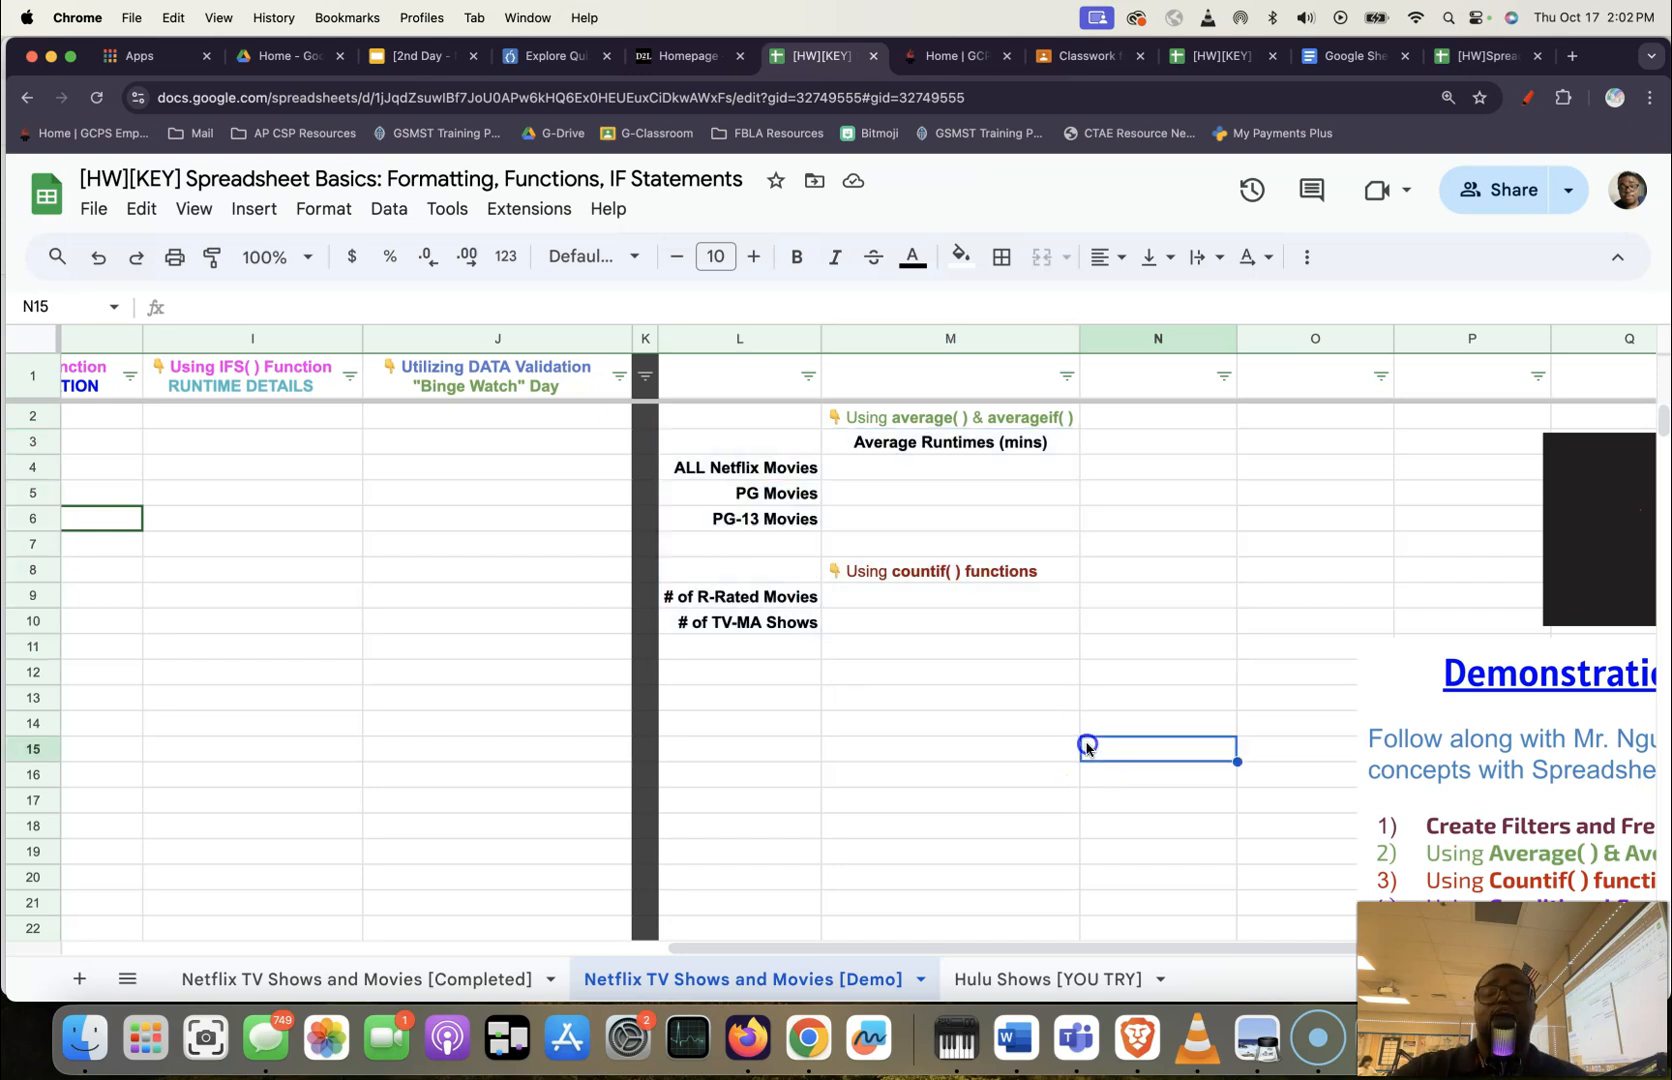
# Enter =average(E:E) in M4 to average the runtimes of ALL Netflix Movies, and check the cell's formula.
pyautogui.click(1000, 466)
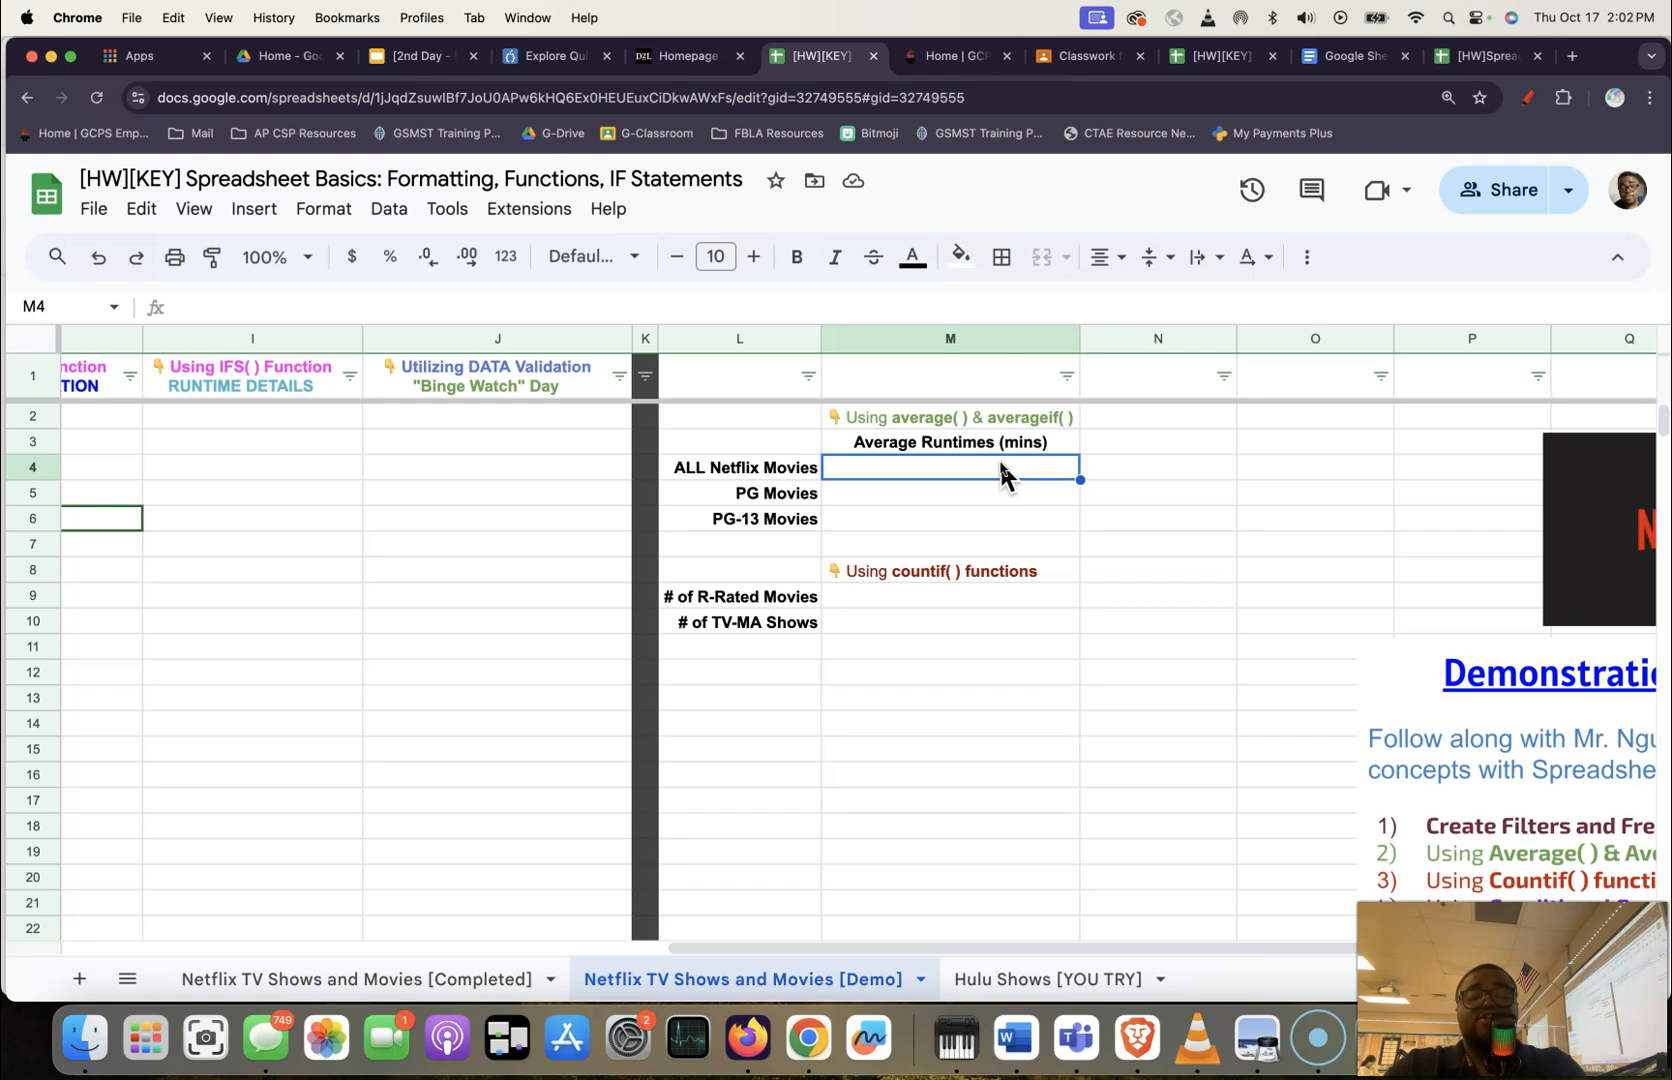
pyautogui.write('=')
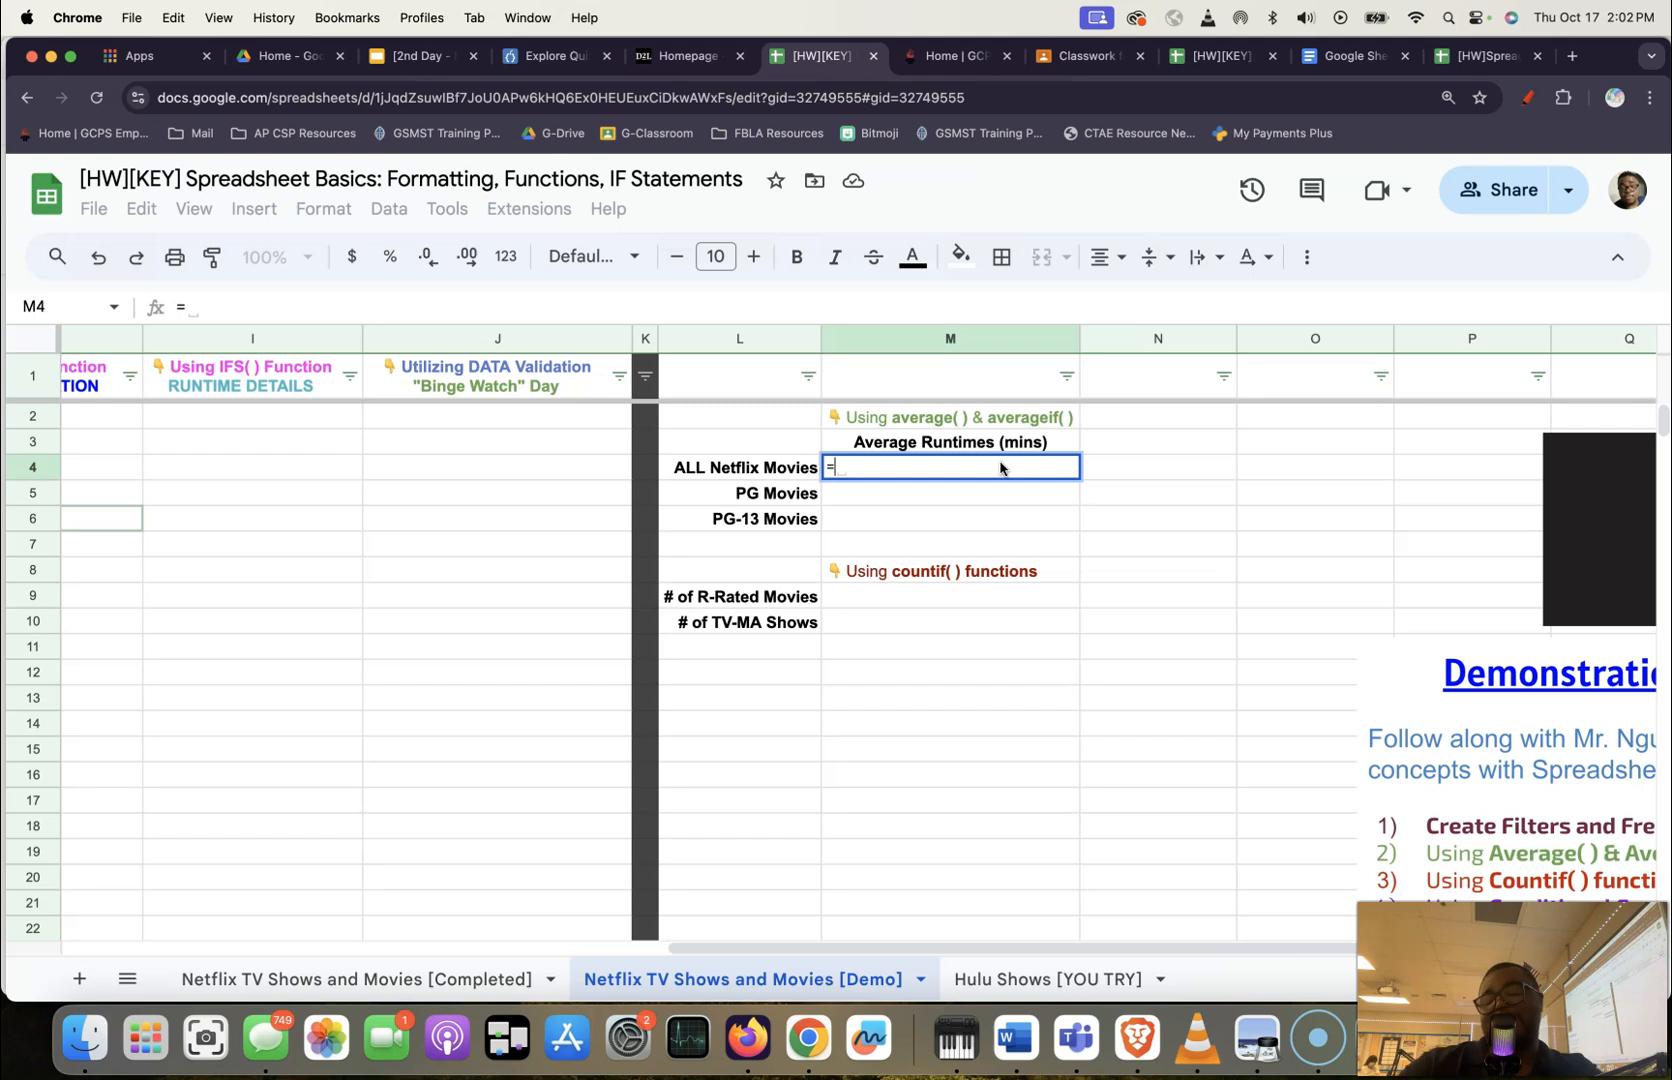
pyautogui.write('average')
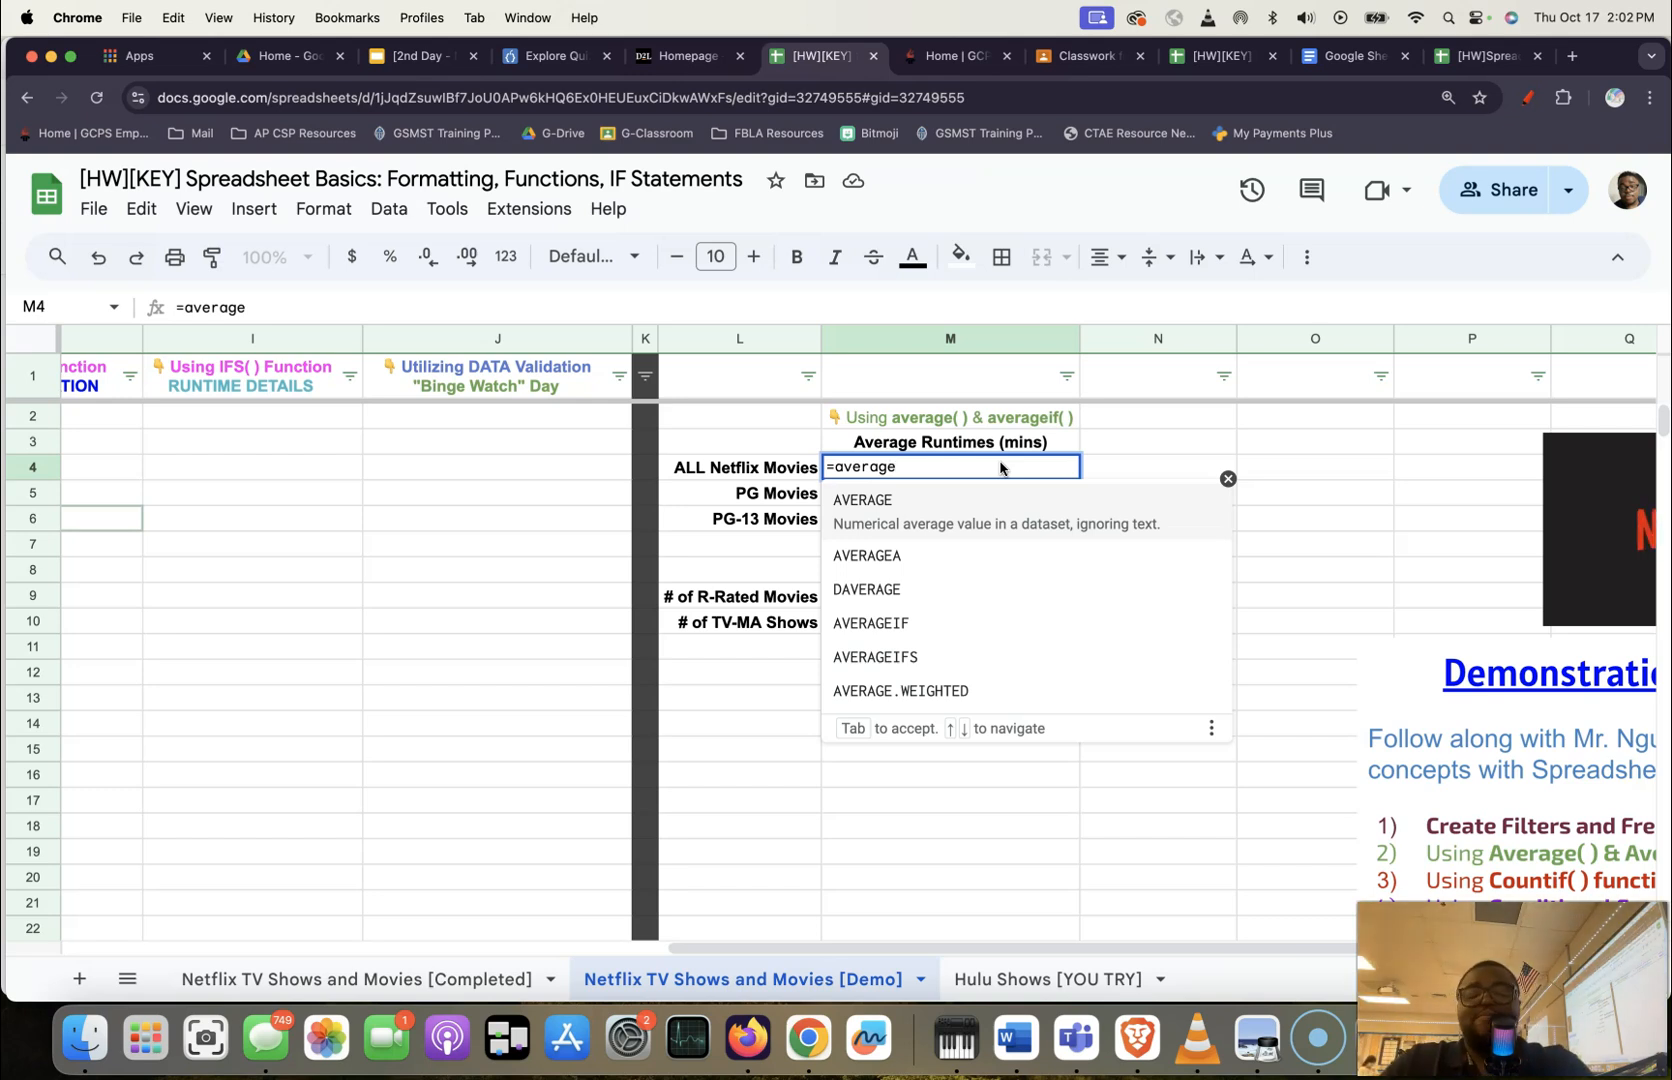
pyautogui.write('(')
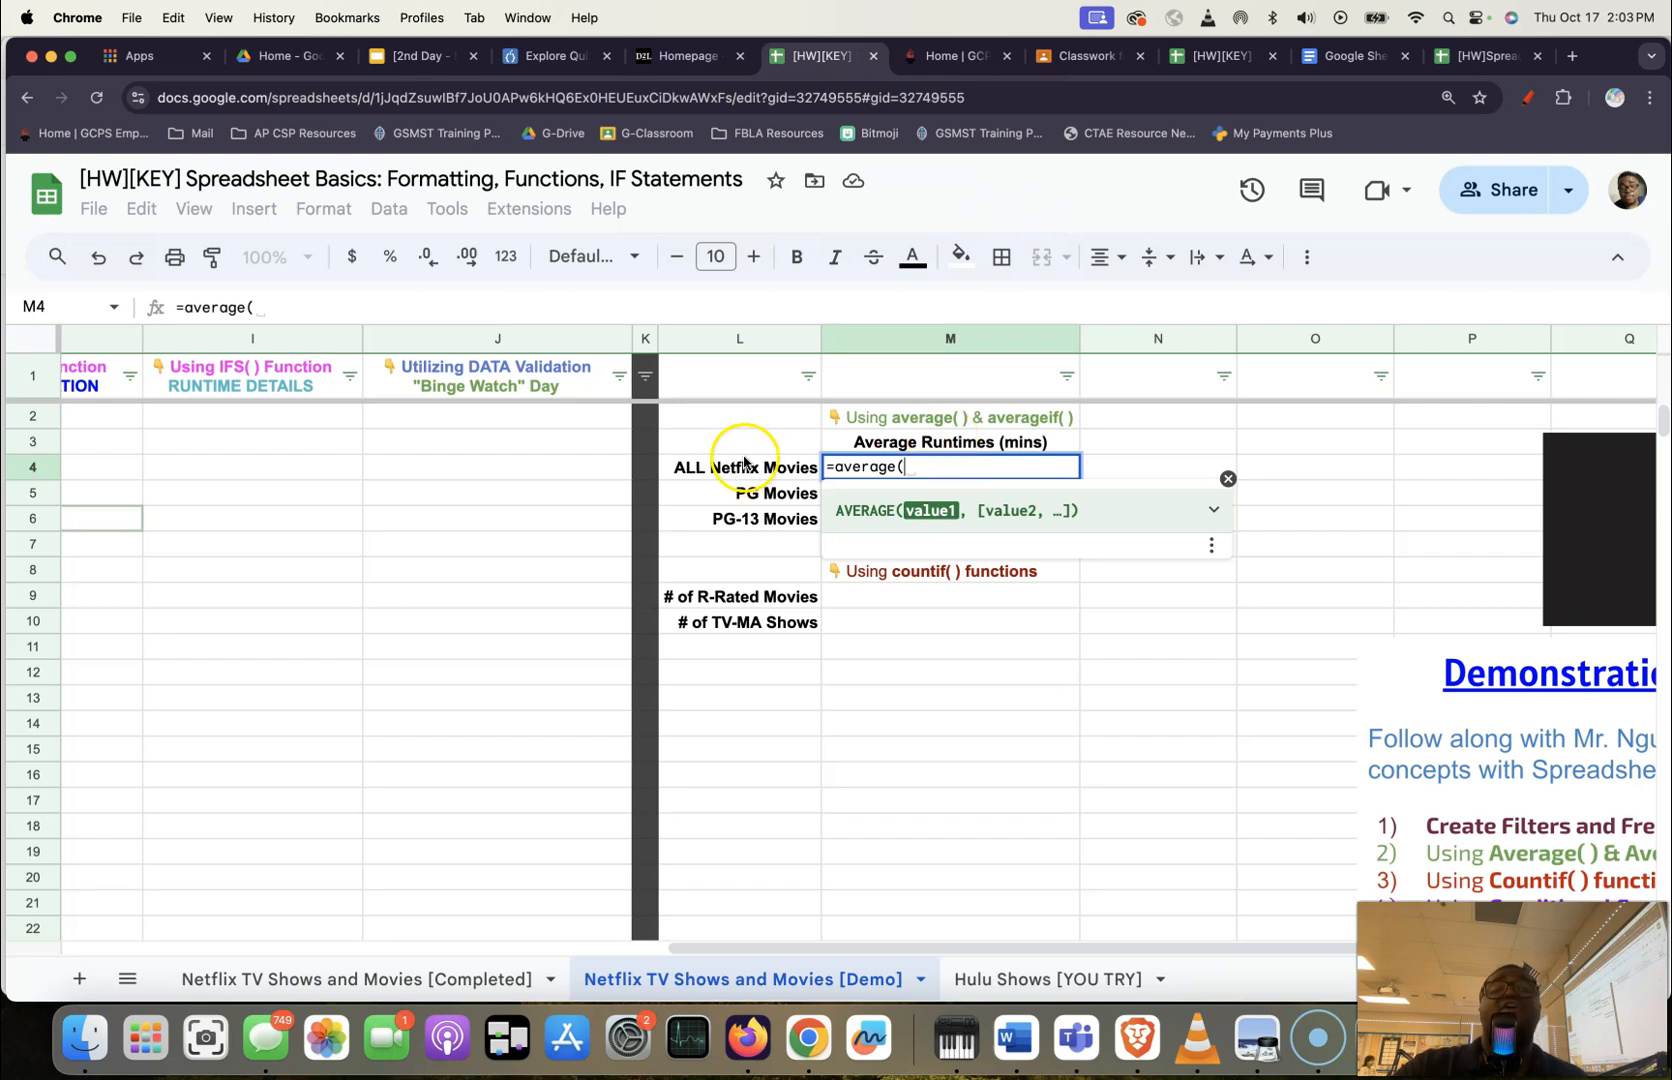
pyautogui.moveTo(956, 945); pyautogui.dragTo(445, 920)
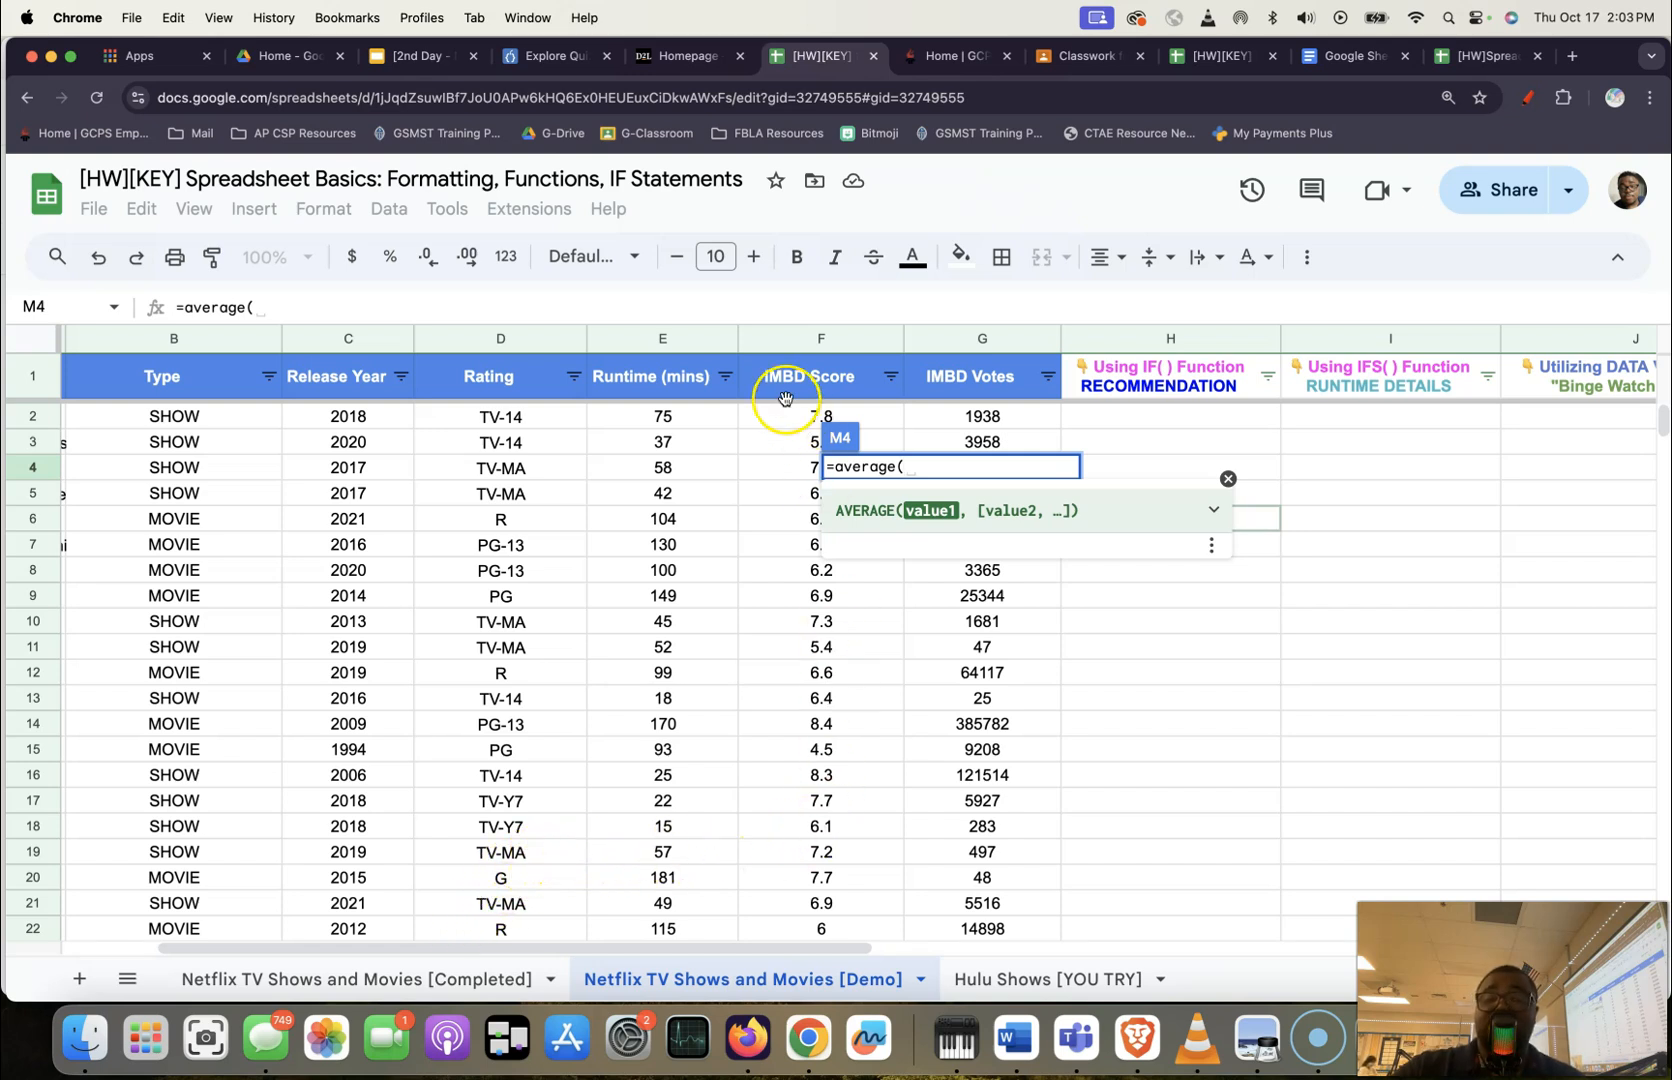
pyautogui.click(659, 334)
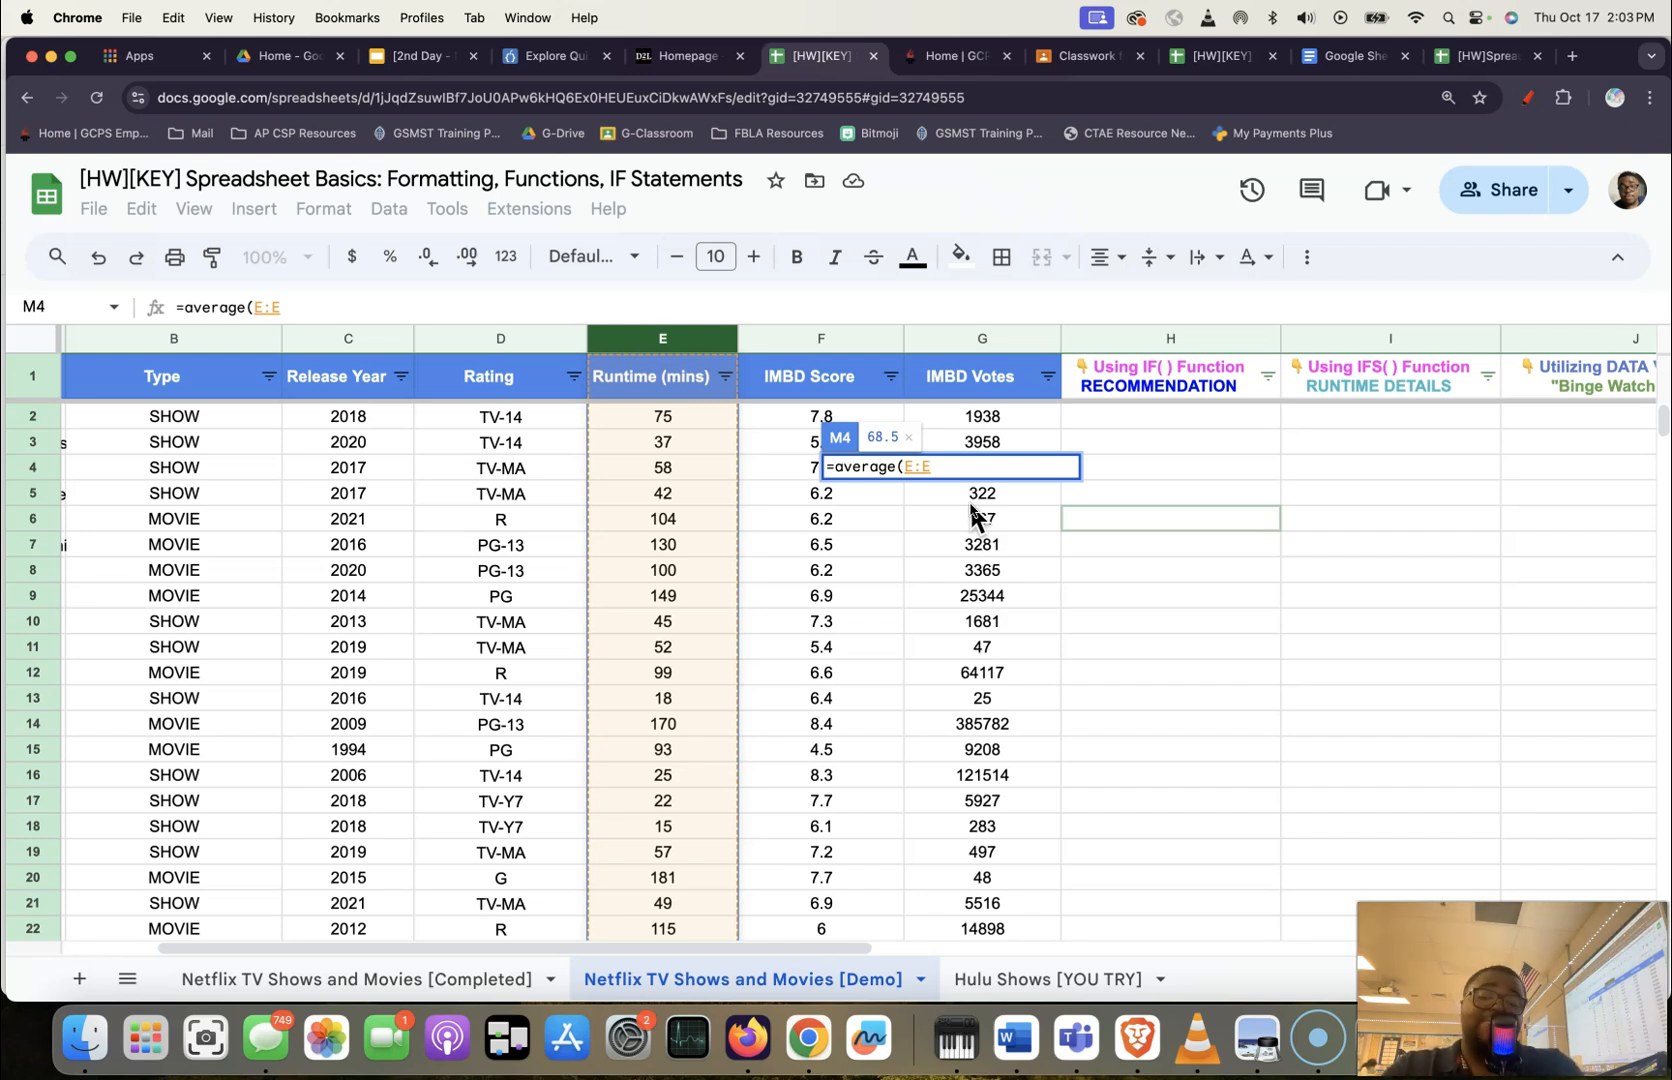
pyautogui.write(')')
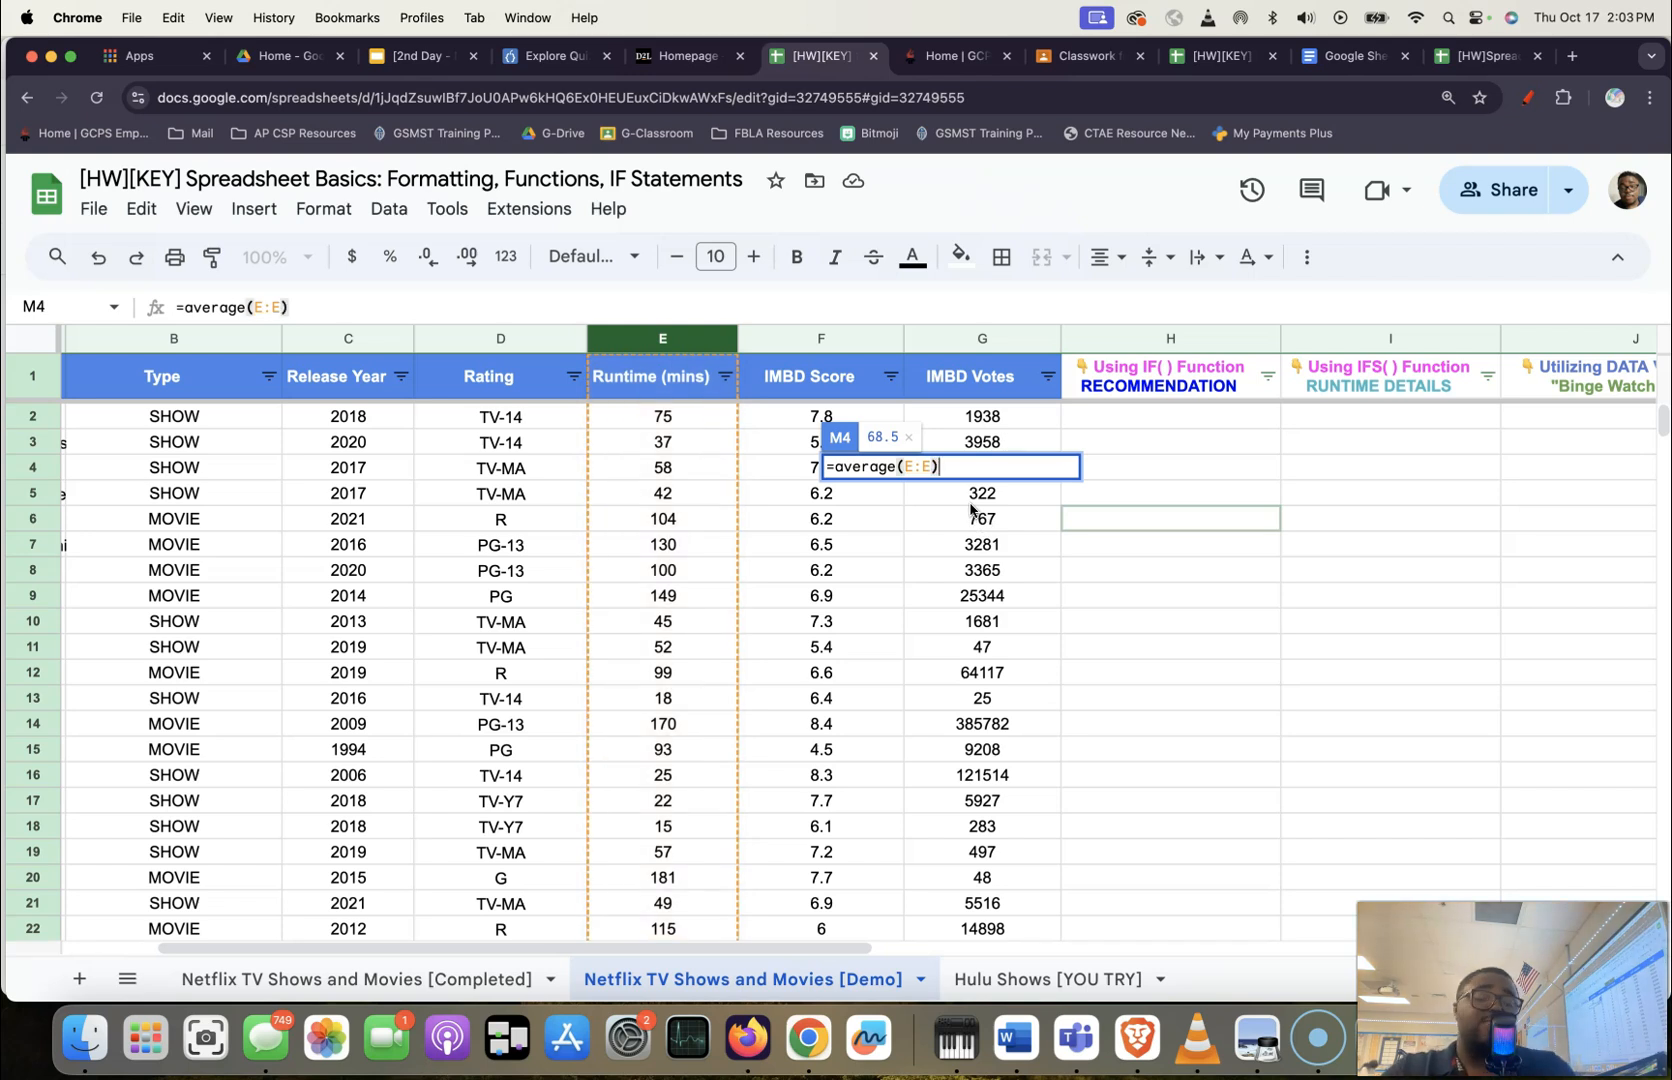
pyautogui.press('Return')
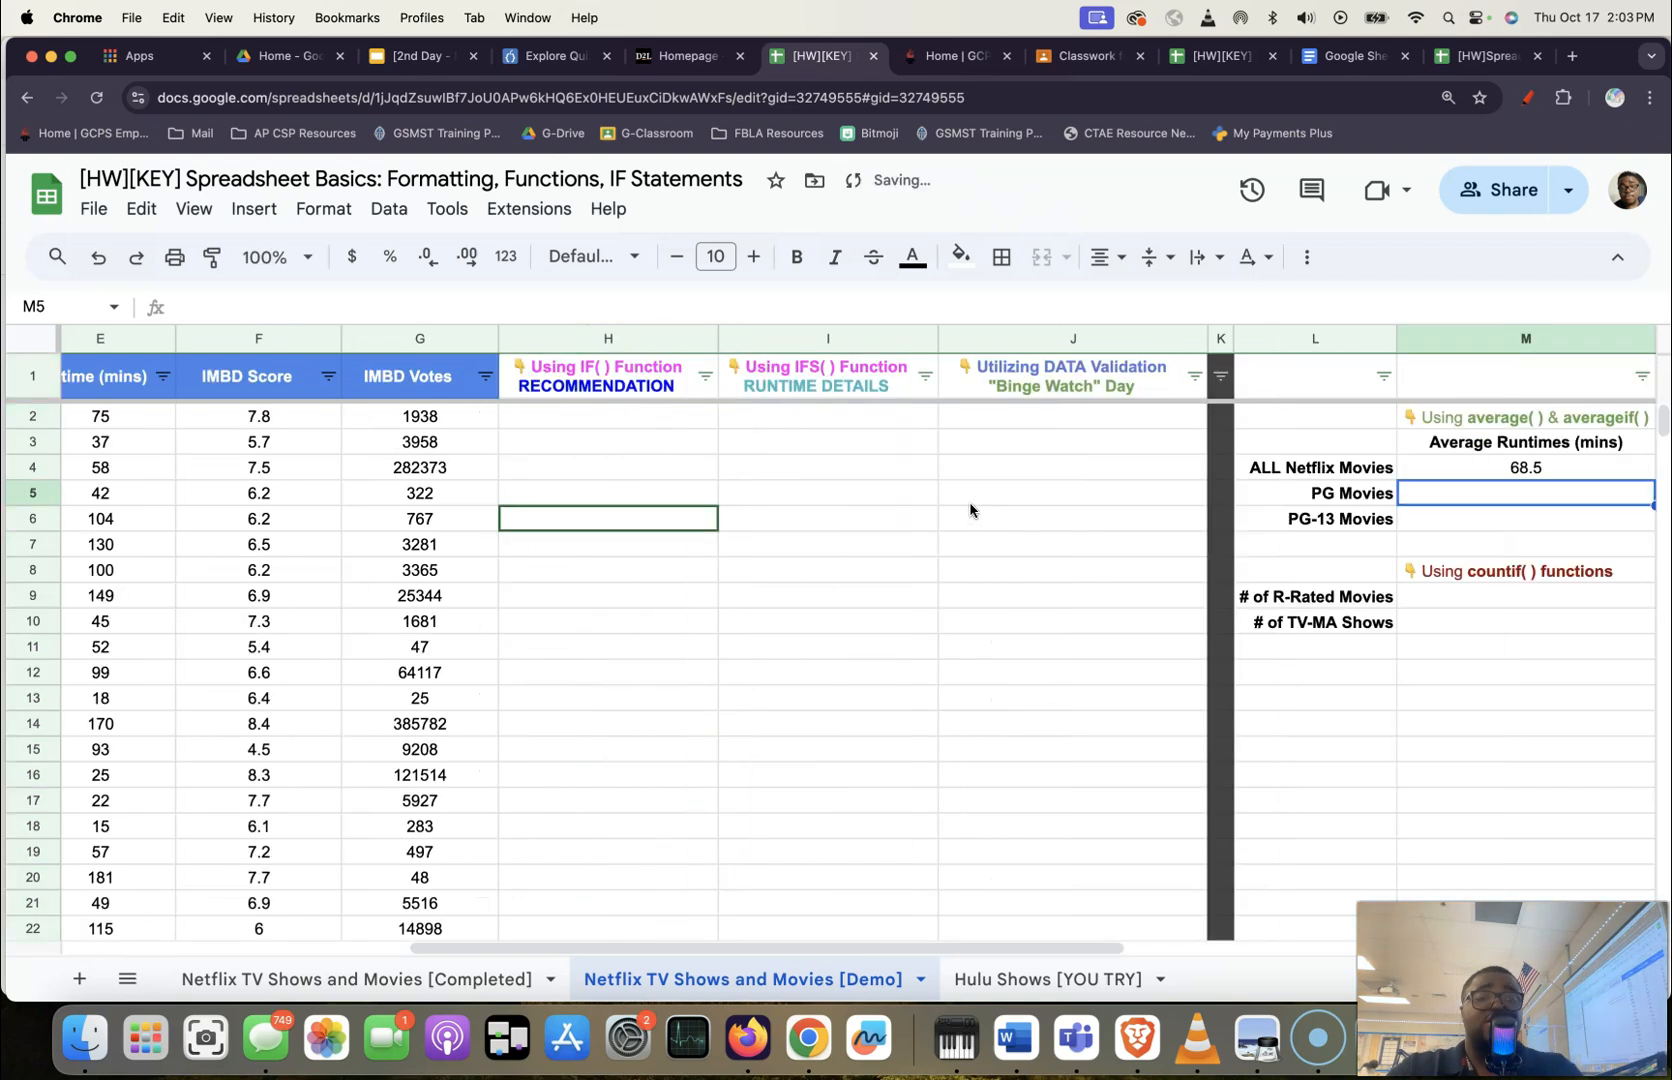
pyautogui.click(1531, 476)
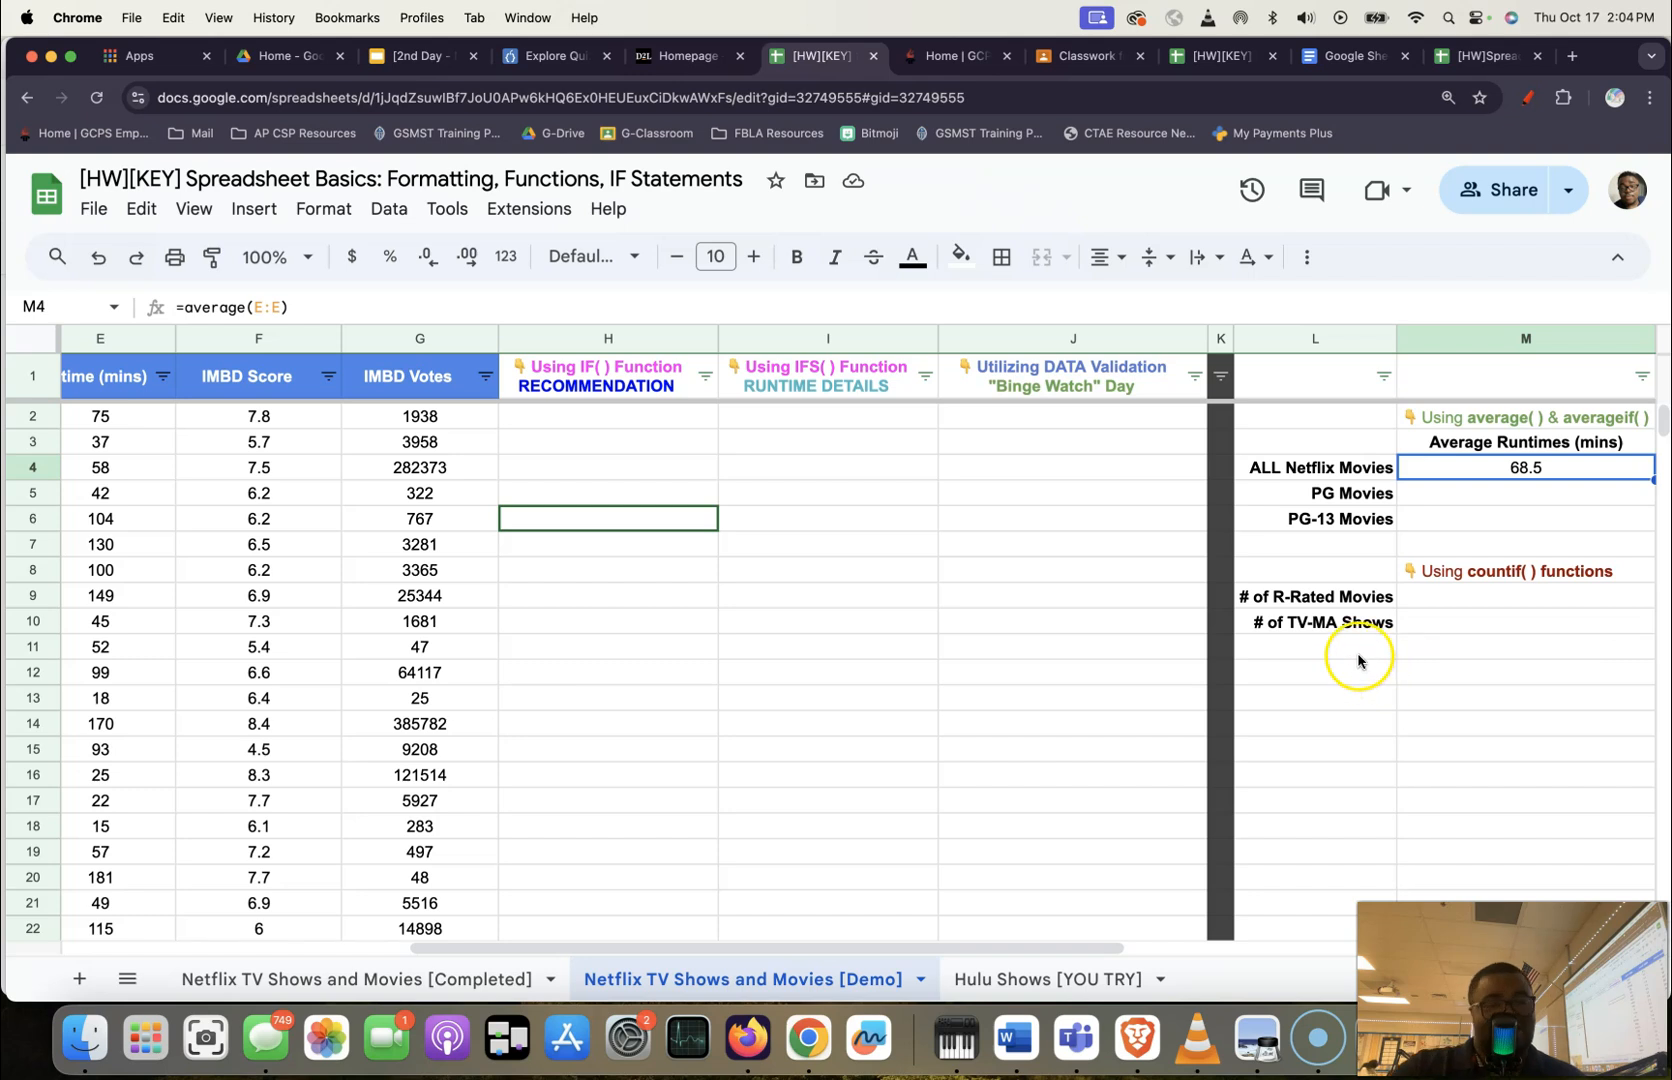
# Start an AVERAGEIF formula in M5 for PG Movies, with the Rating column D:D as the criteria range.
pyautogui.click(1447, 494)
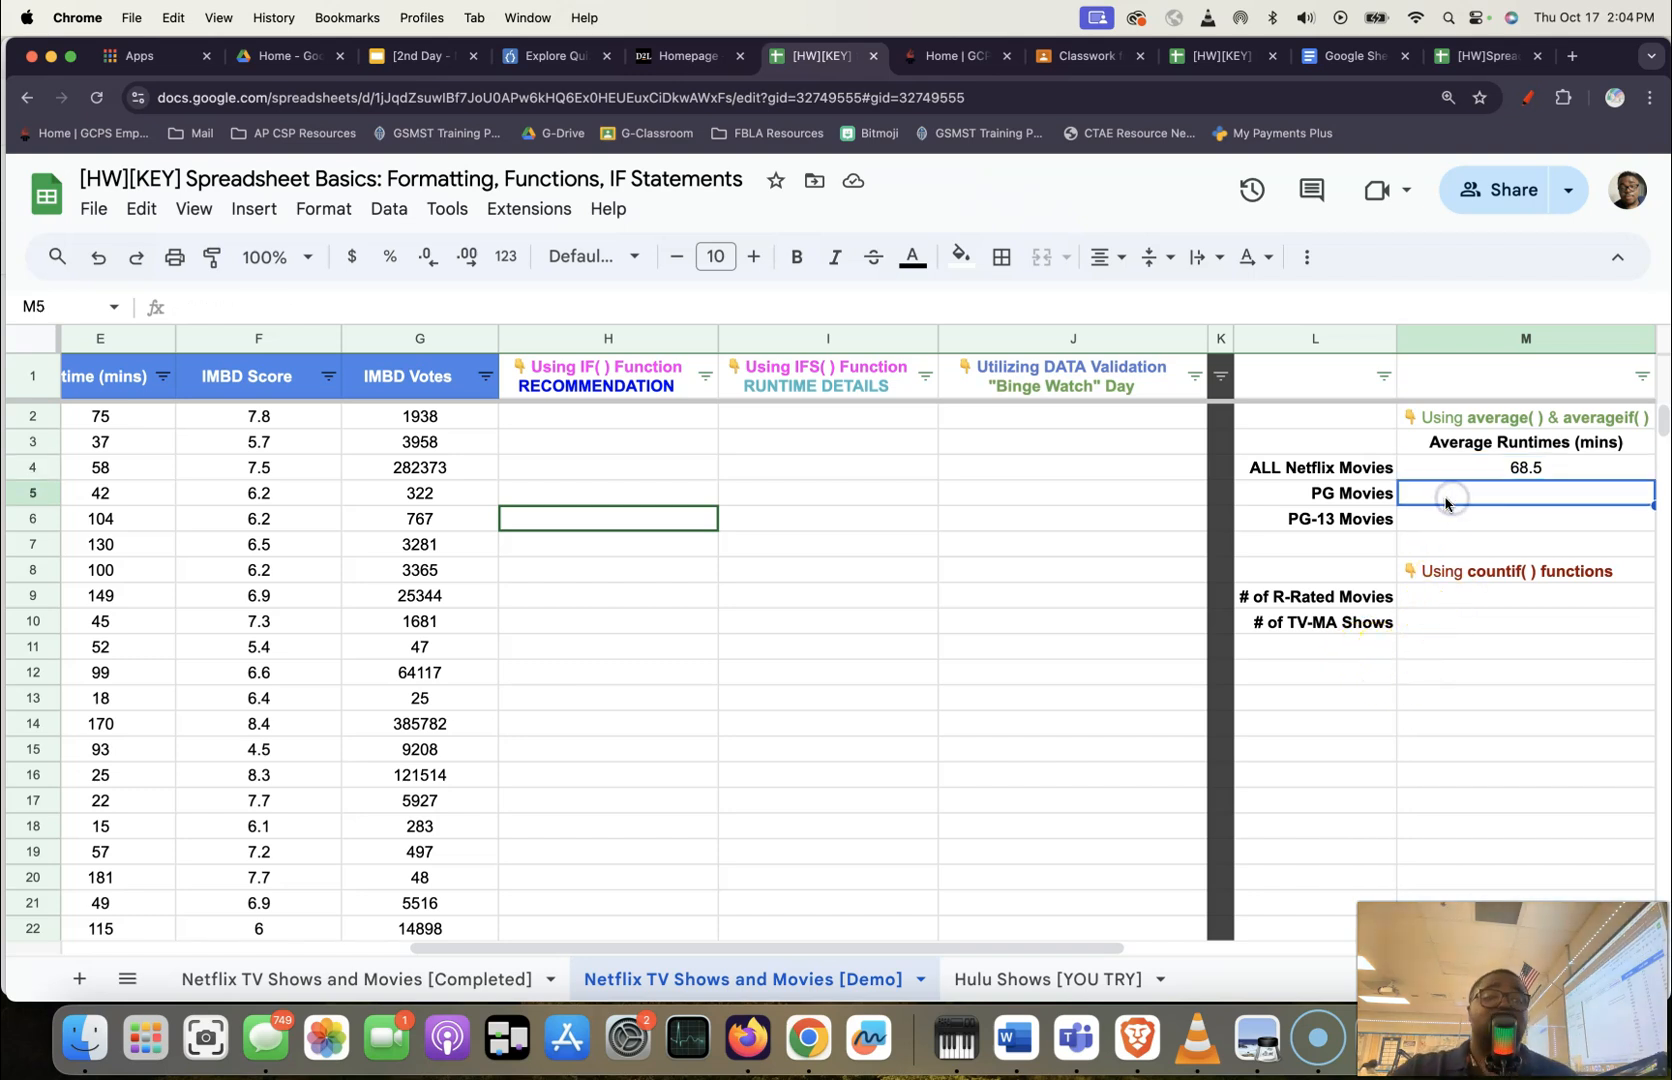
pyautogui.moveTo(925, 947); pyautogui.dragTo(1190, 940)
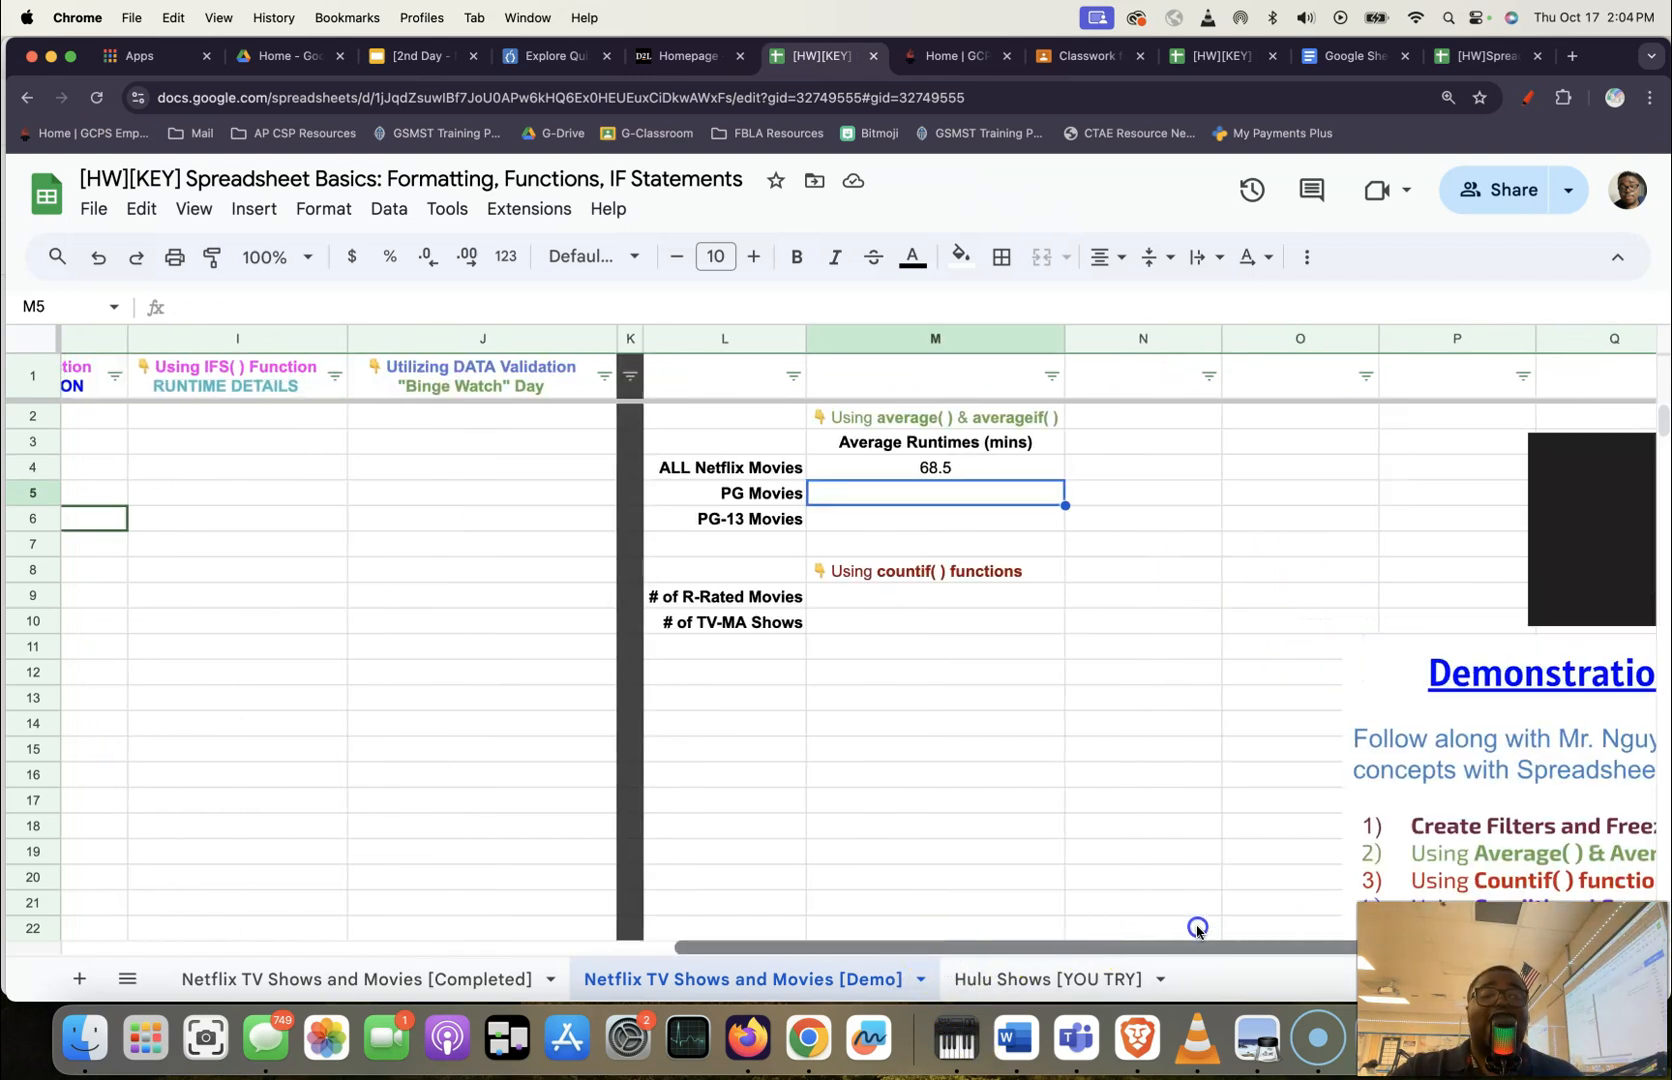
pyautogui.doubleClick(881, 508)
pyautogui.write('=a')
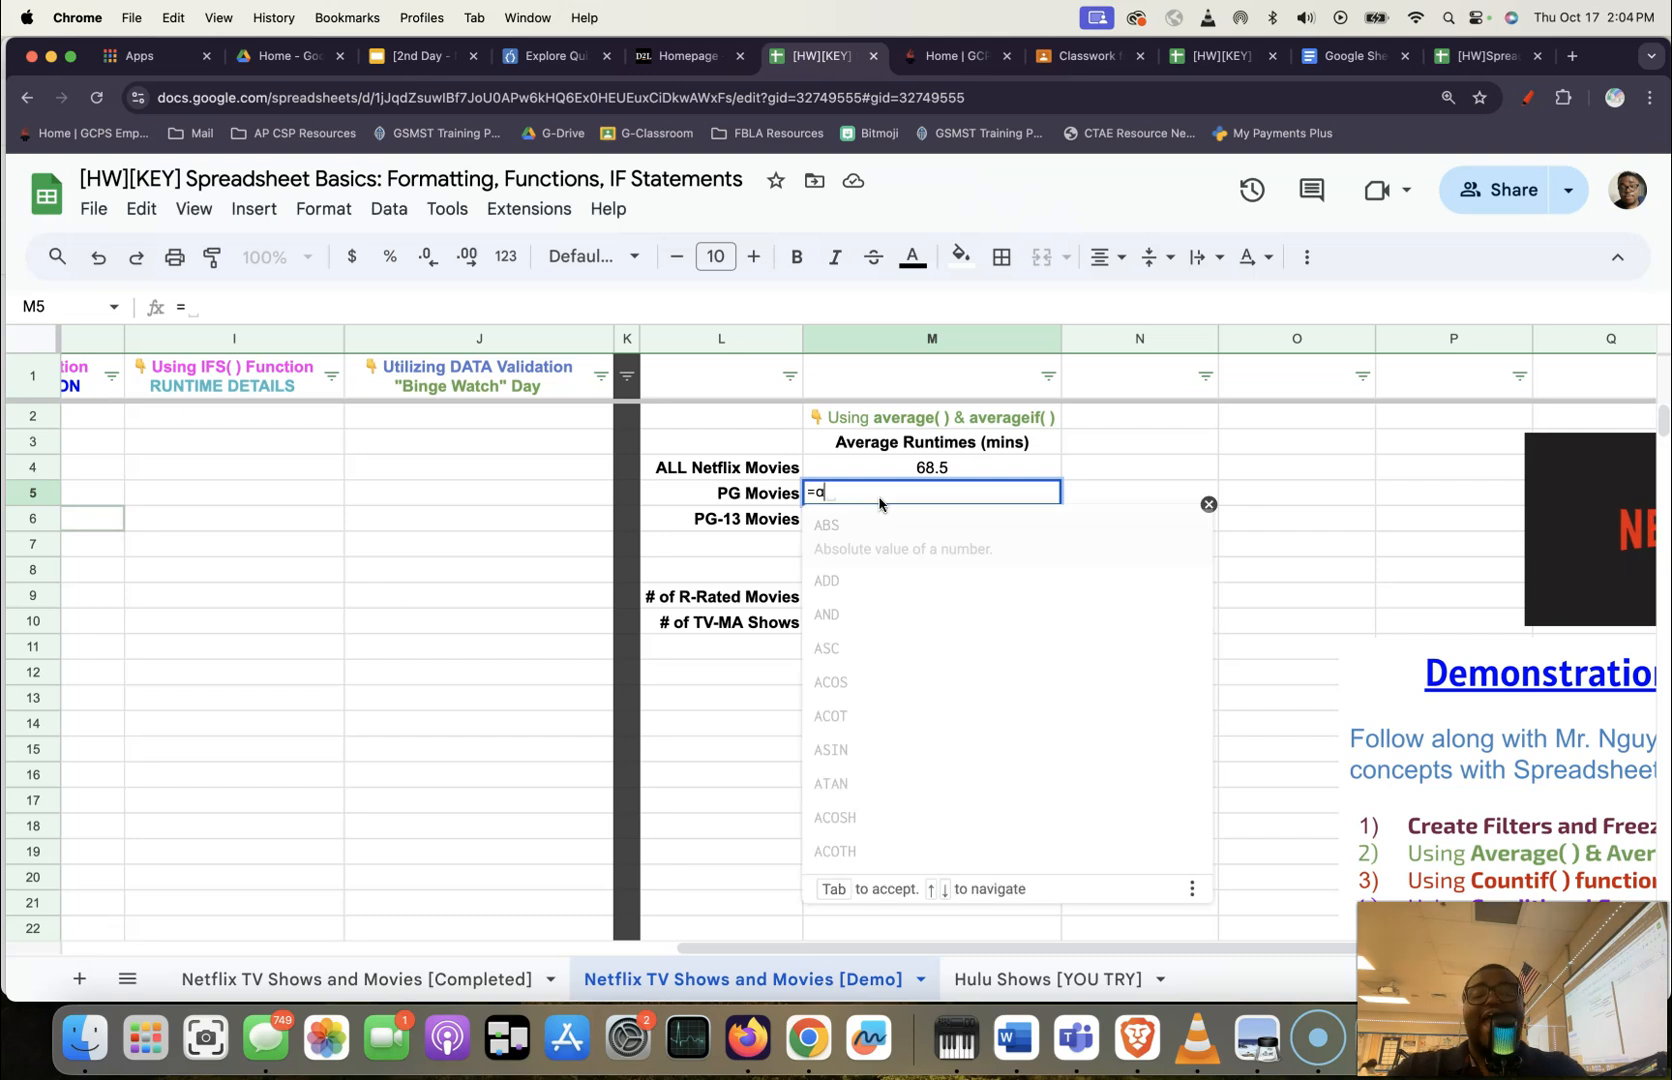
pyautogui.write('verageif')
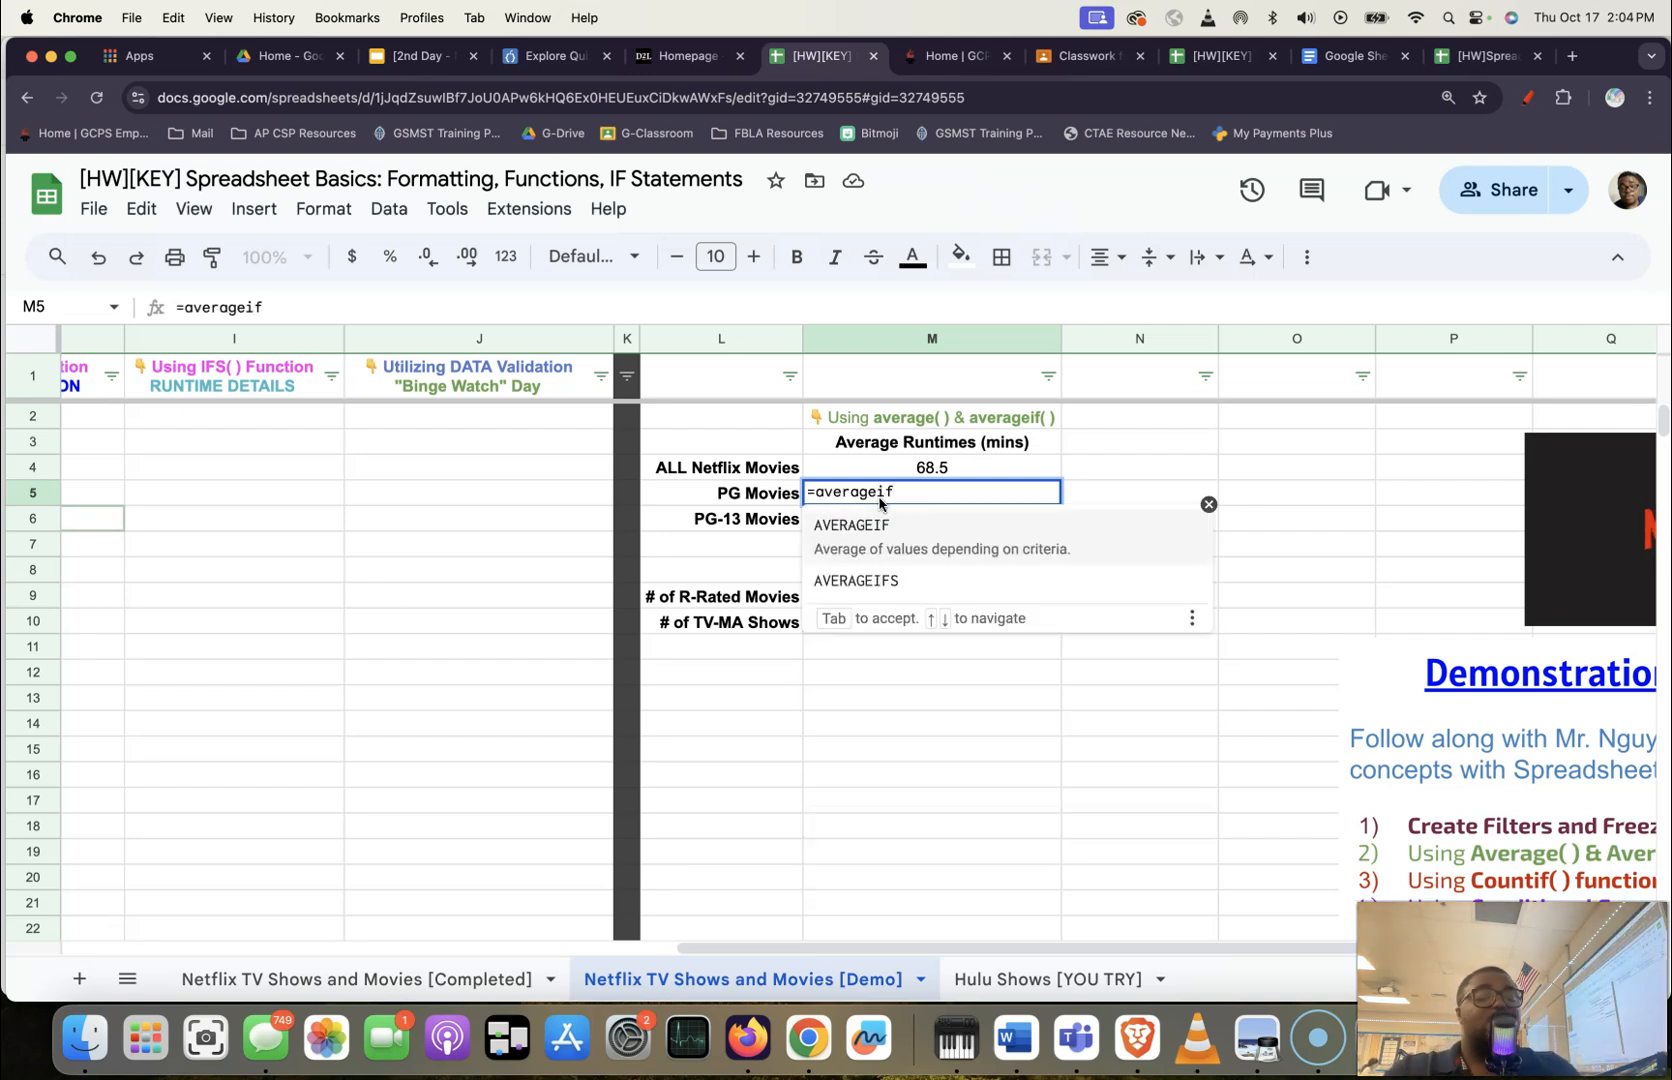
pyautogui.write('(')
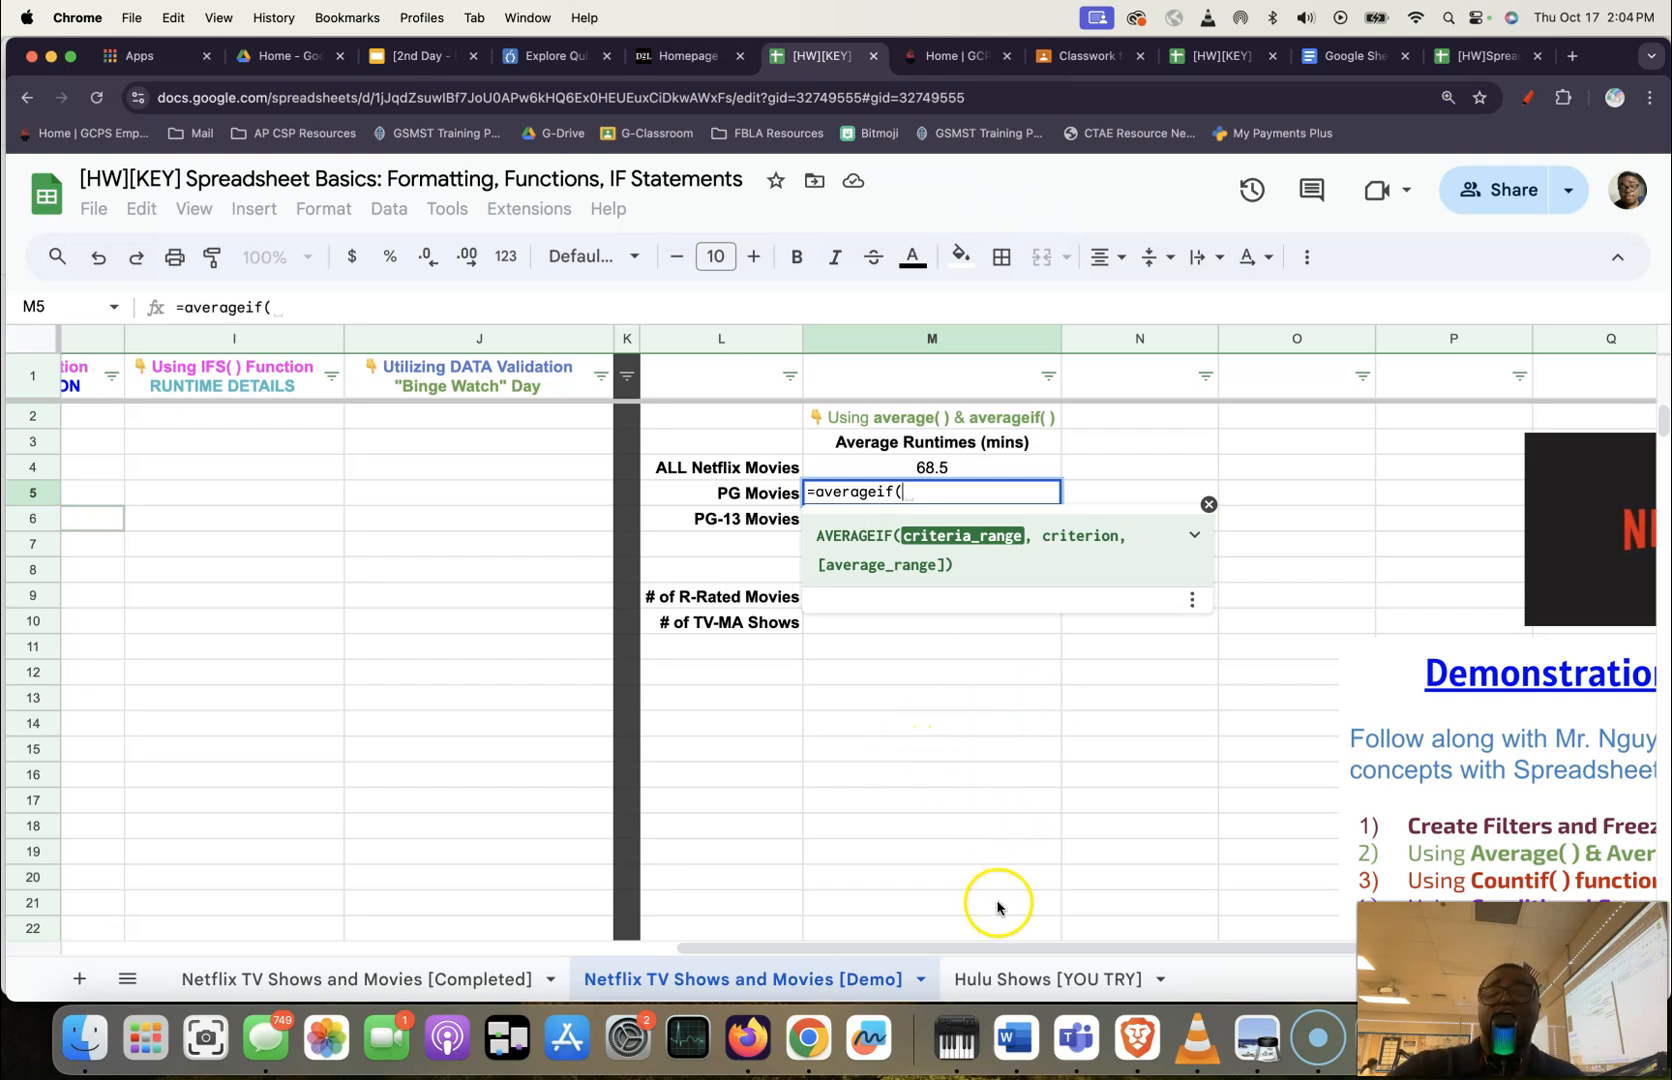
pyautogui.moveTo(1080, 945)
pyautogui.mouseDown()
pyautogui.moveTo(597, 935)
pyautogui.moveTo(1071, 927)
pyautogui.moveTo(1097, 1030)
pyautogui.moveTo(1076, 929)
pyautogui.mouseUp()
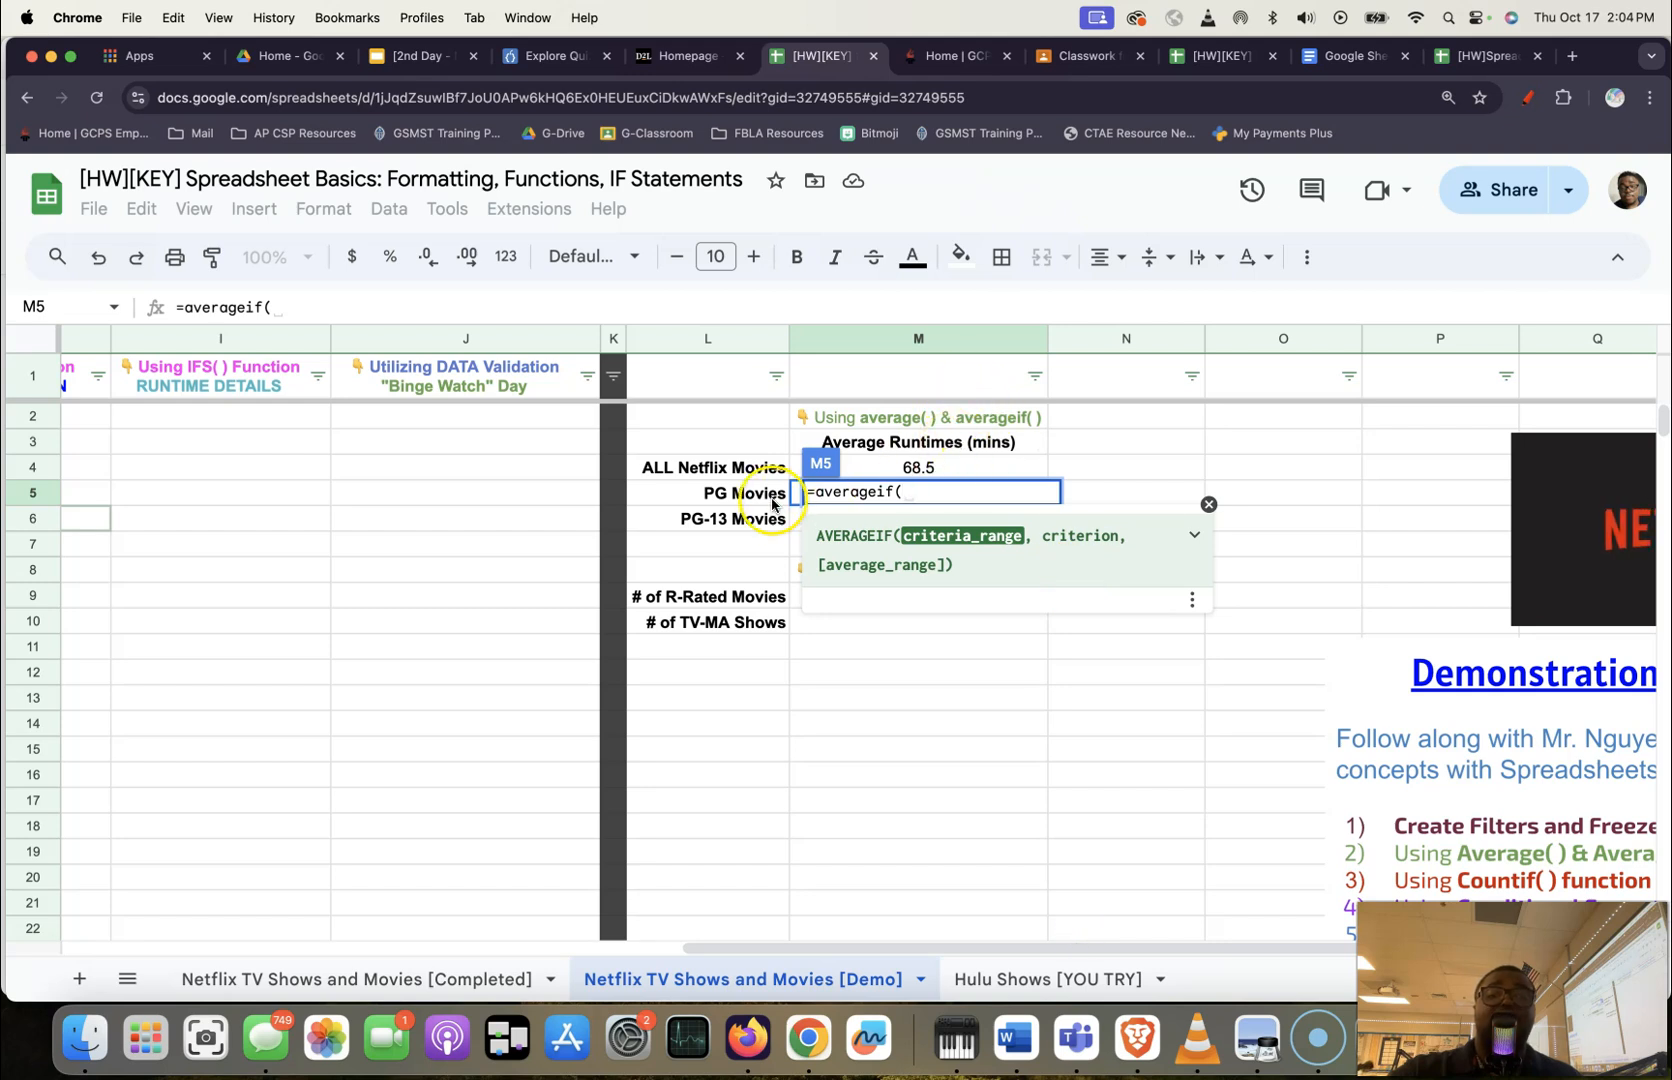
pyautogui.moveTo(995, 948); pyautogui.dragTo(466, 928)
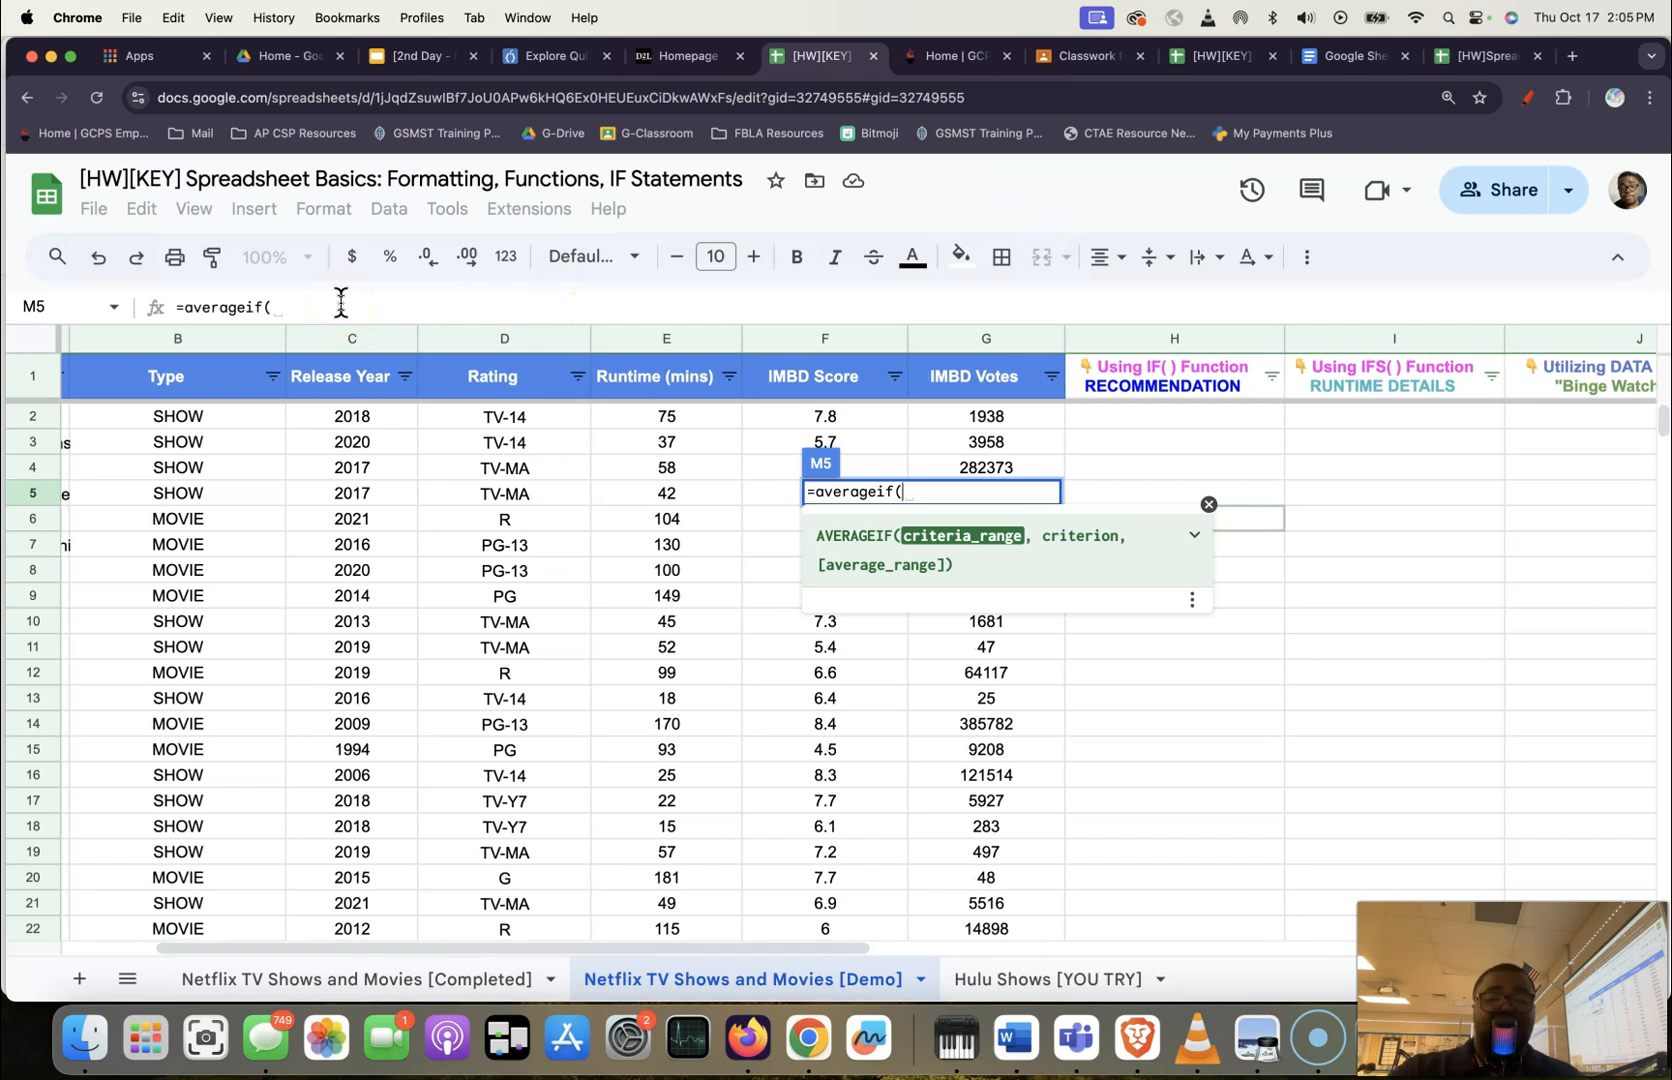
pyautogui.click(508, 340)
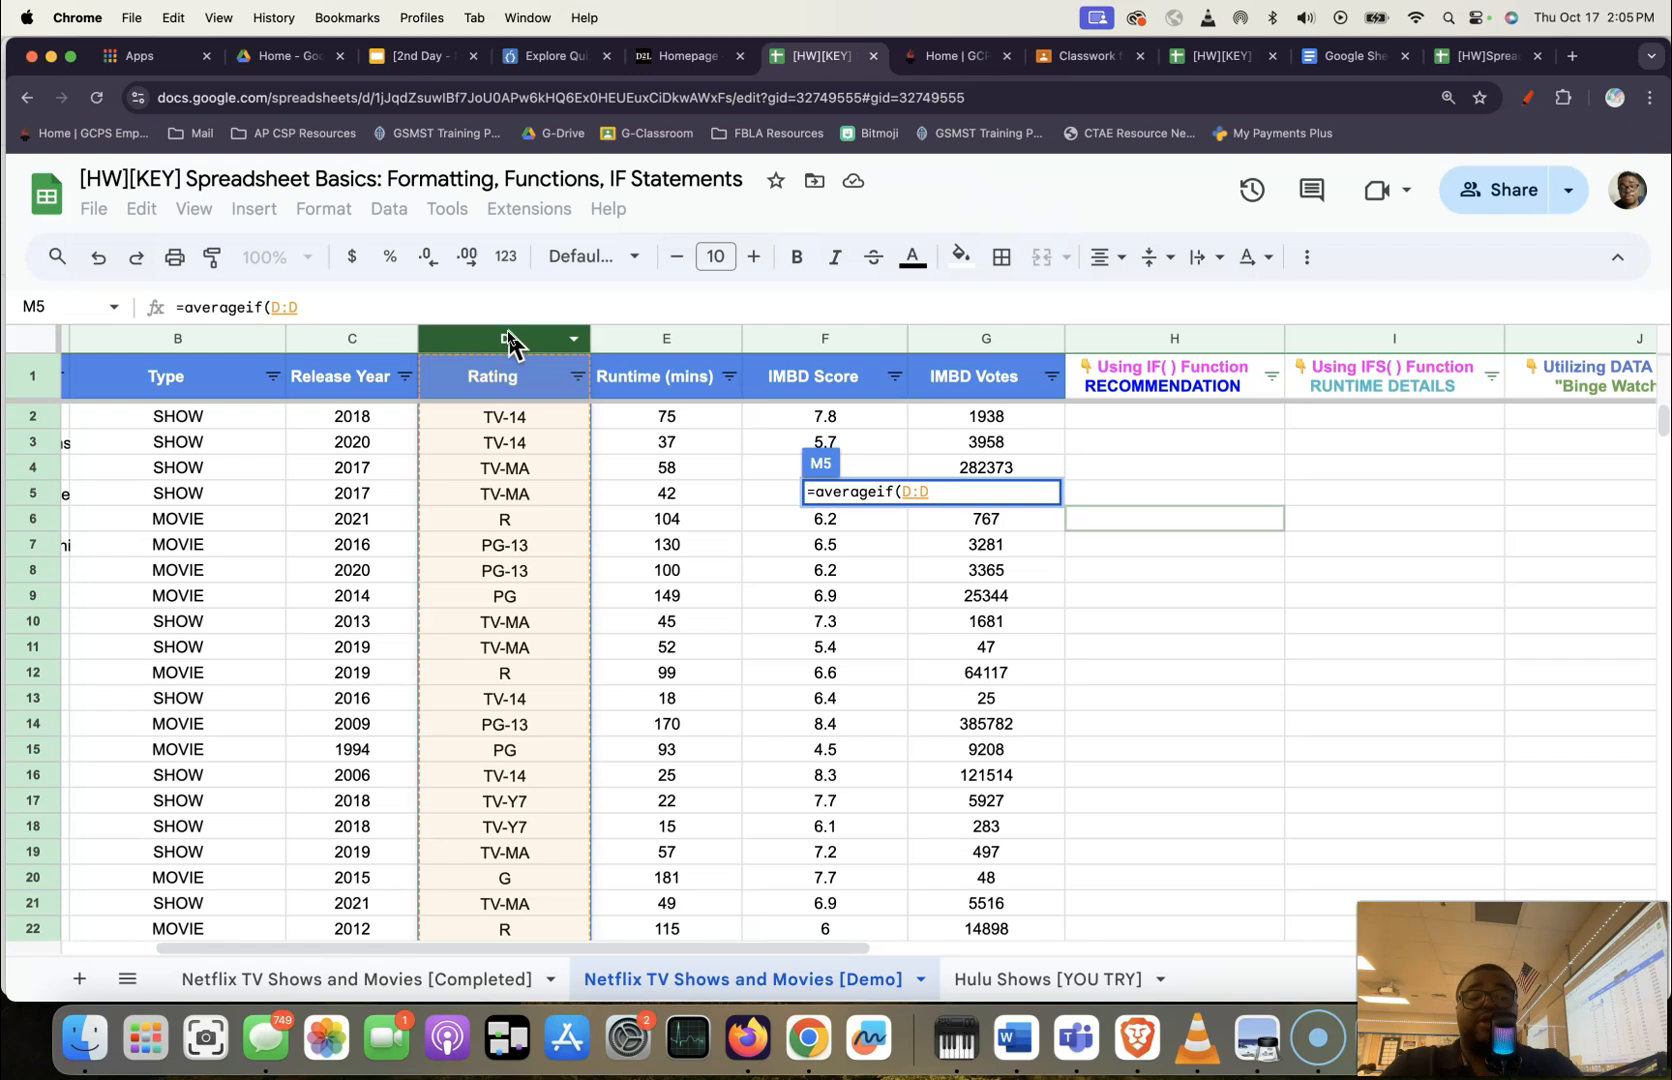
# Complete the M5 formula with "PG" as the criterion and the Runtime column E:E as the average range.
pyautogui.write(',')
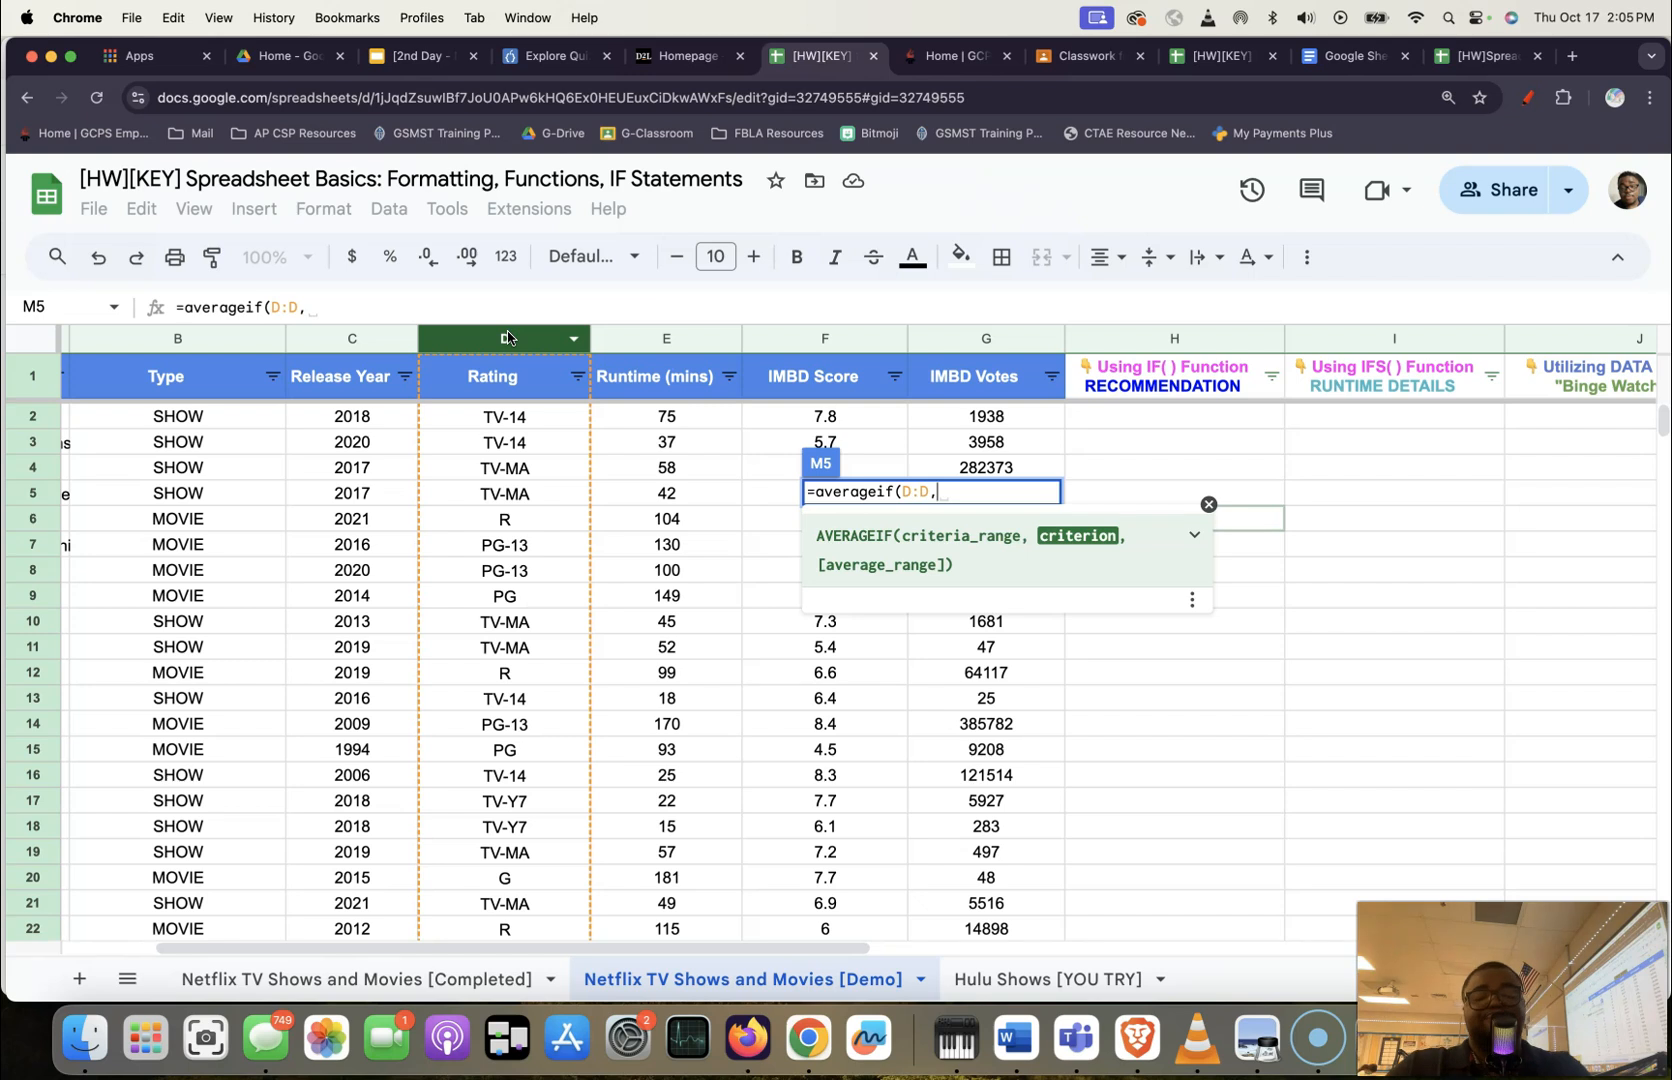
pyautogui.write('"')
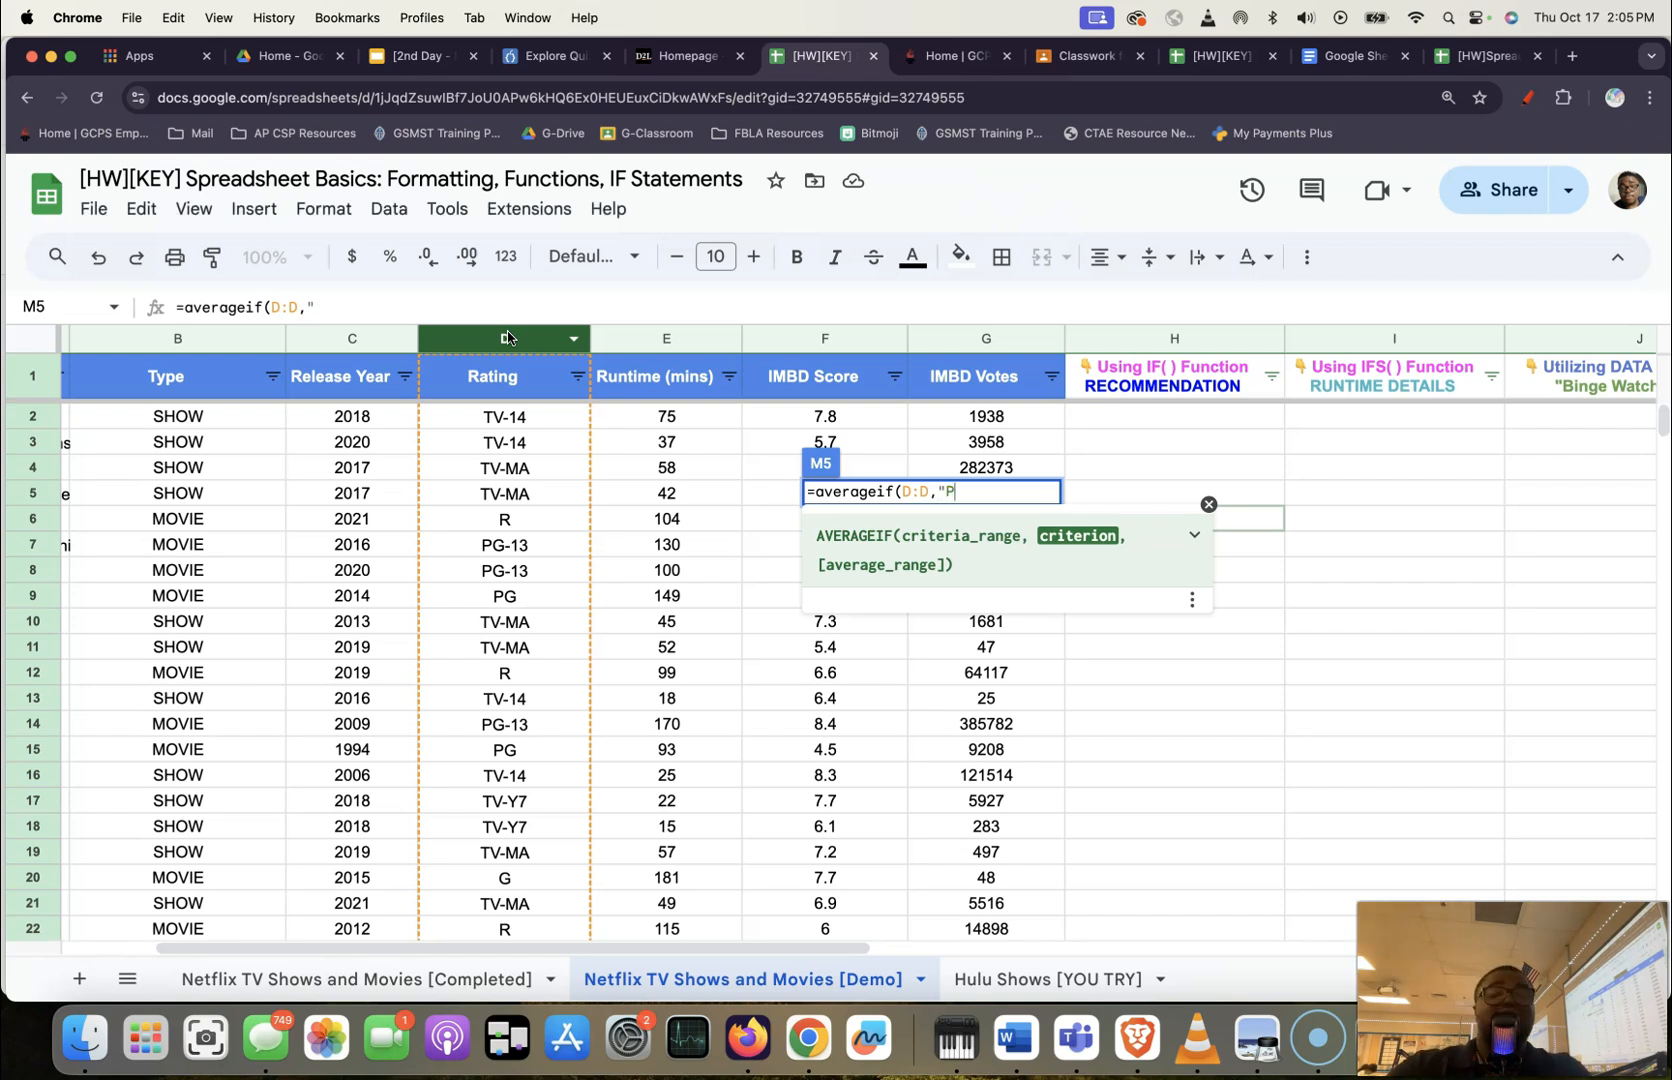
pyautogui.write('PG')
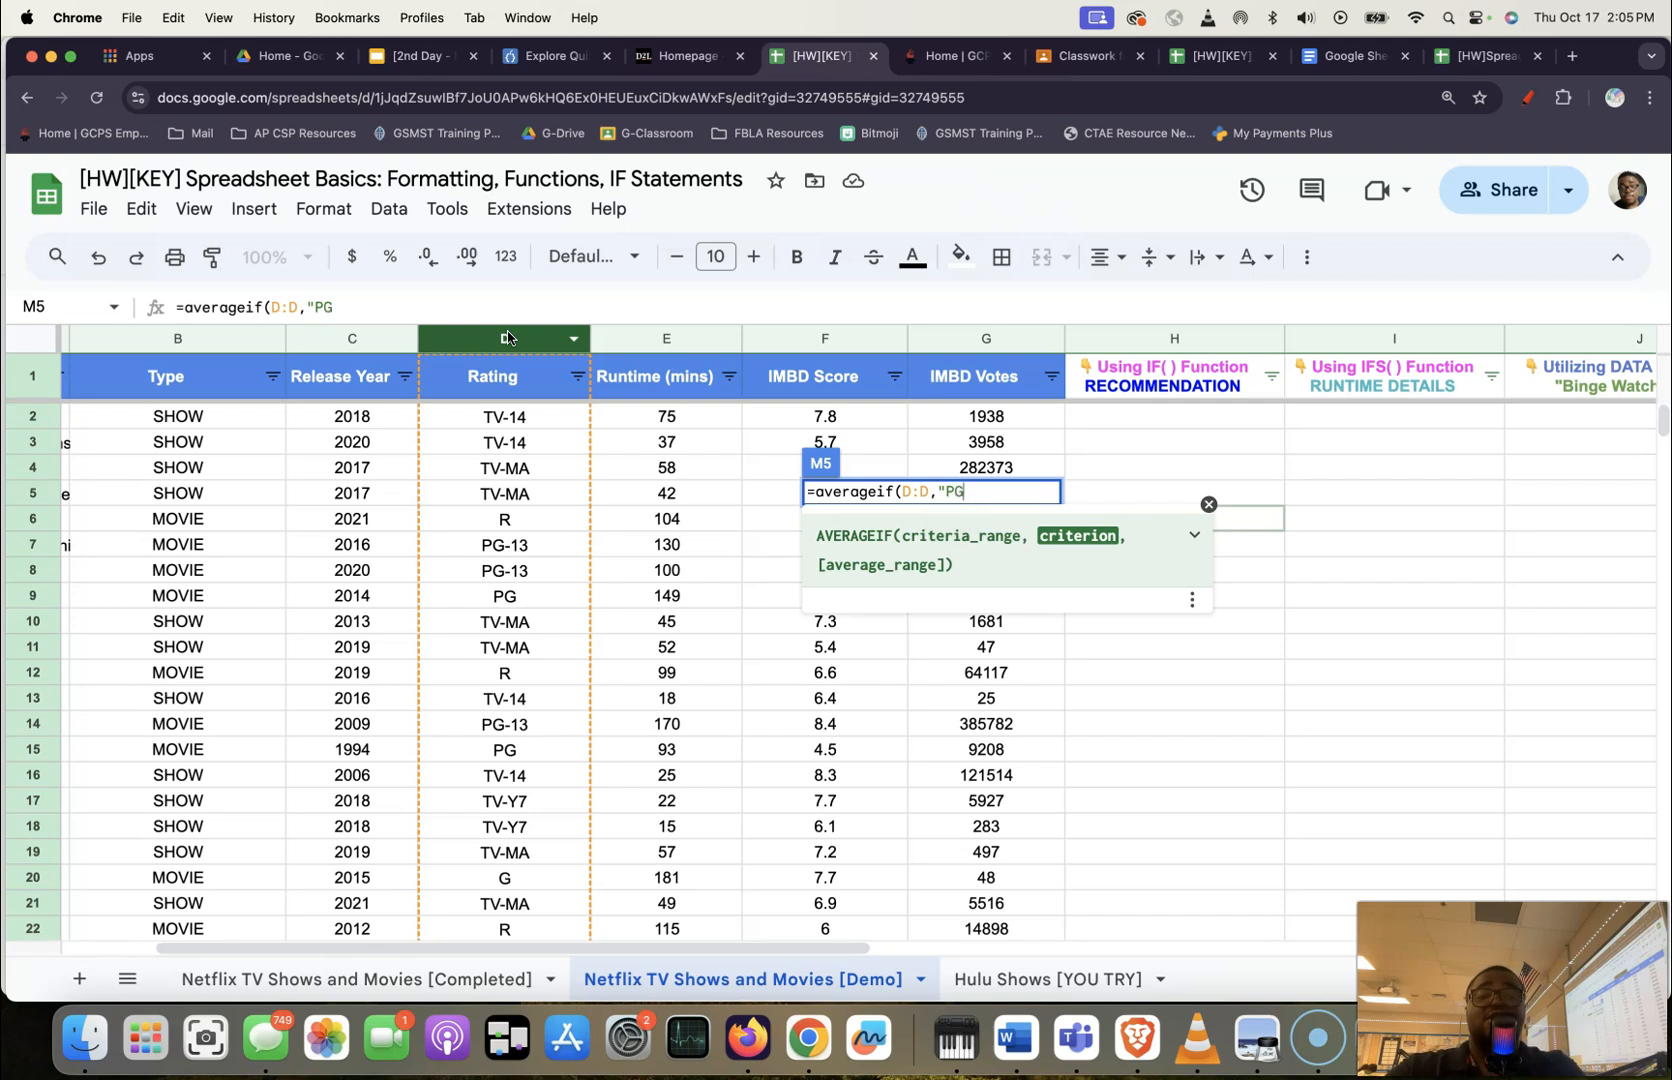
pyautogui.write('"')
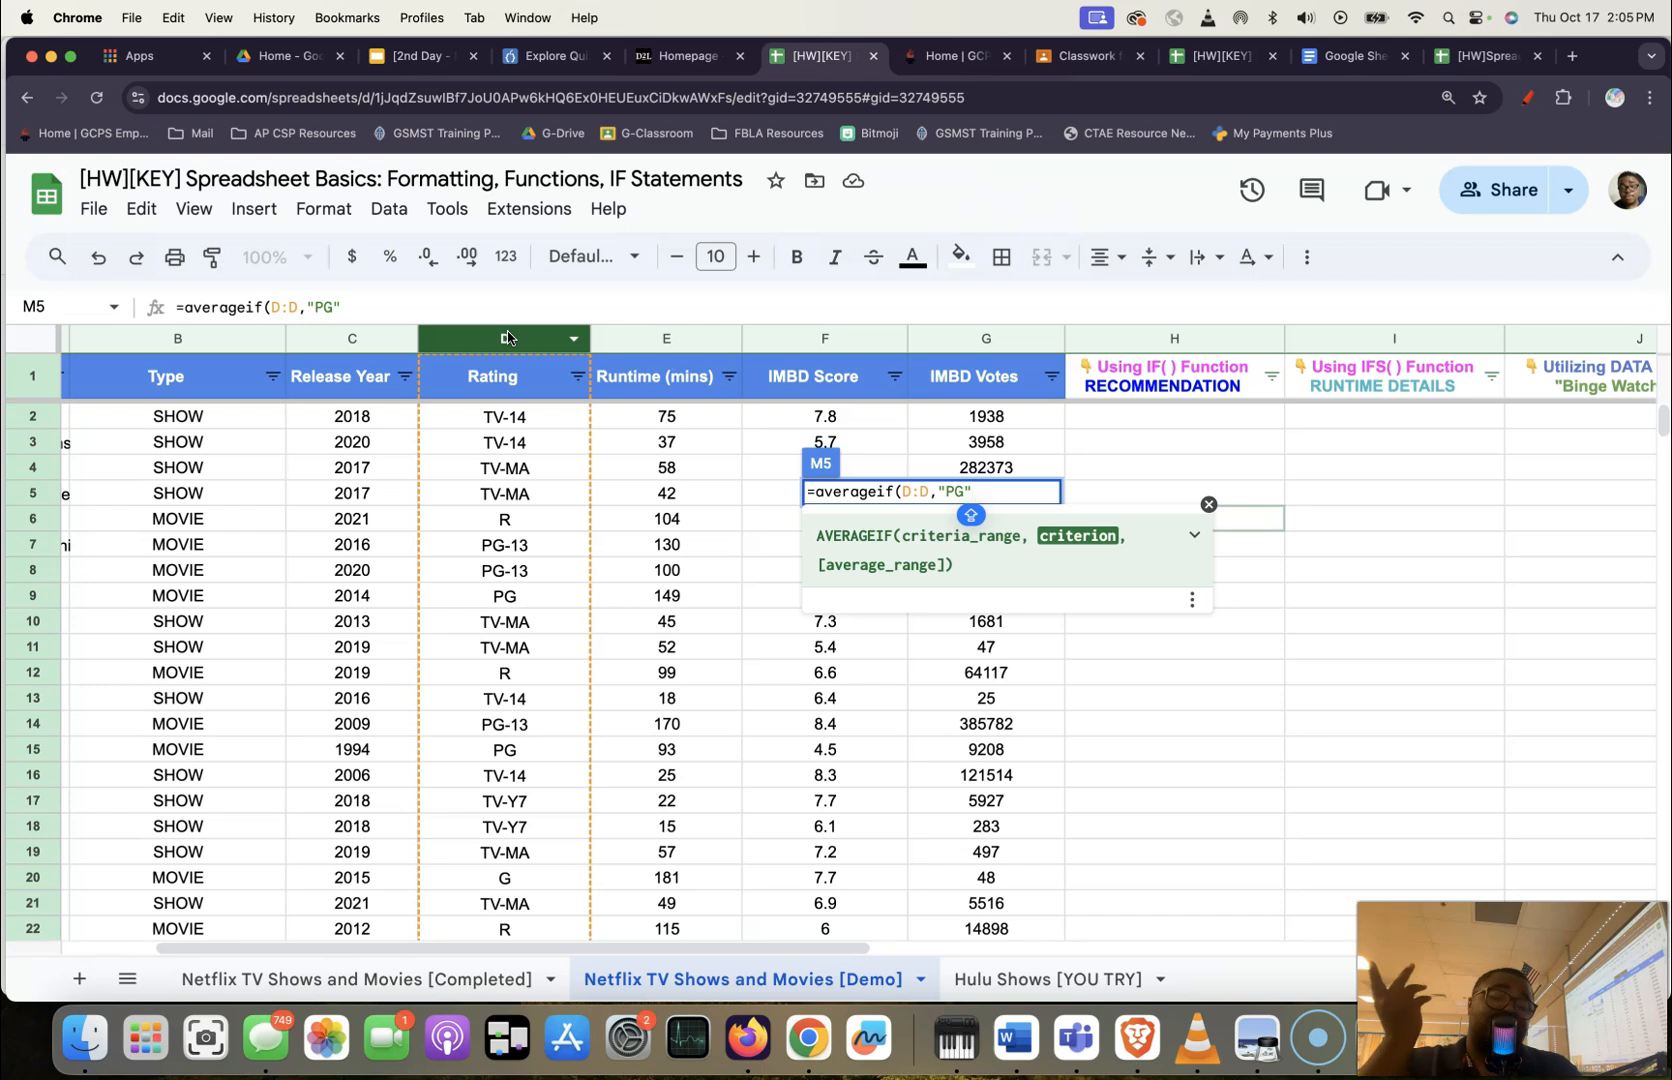
pyautogui.write(',')
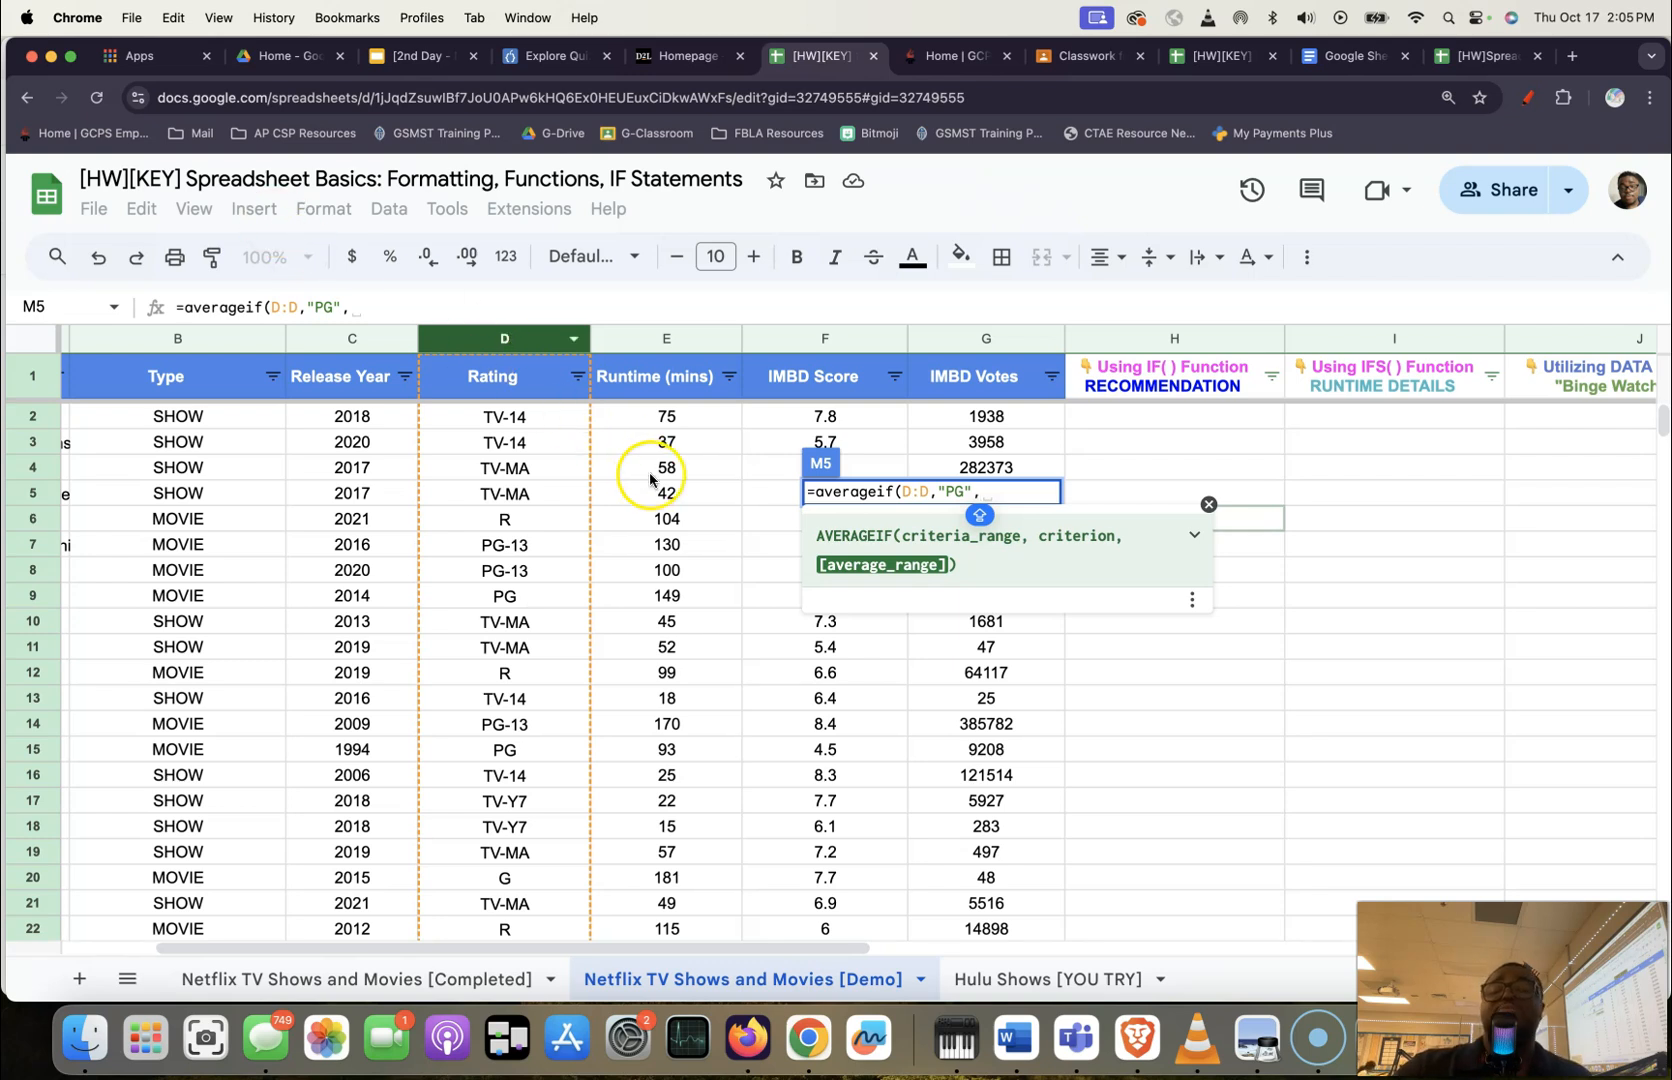
pyautogui.click(674, 343)
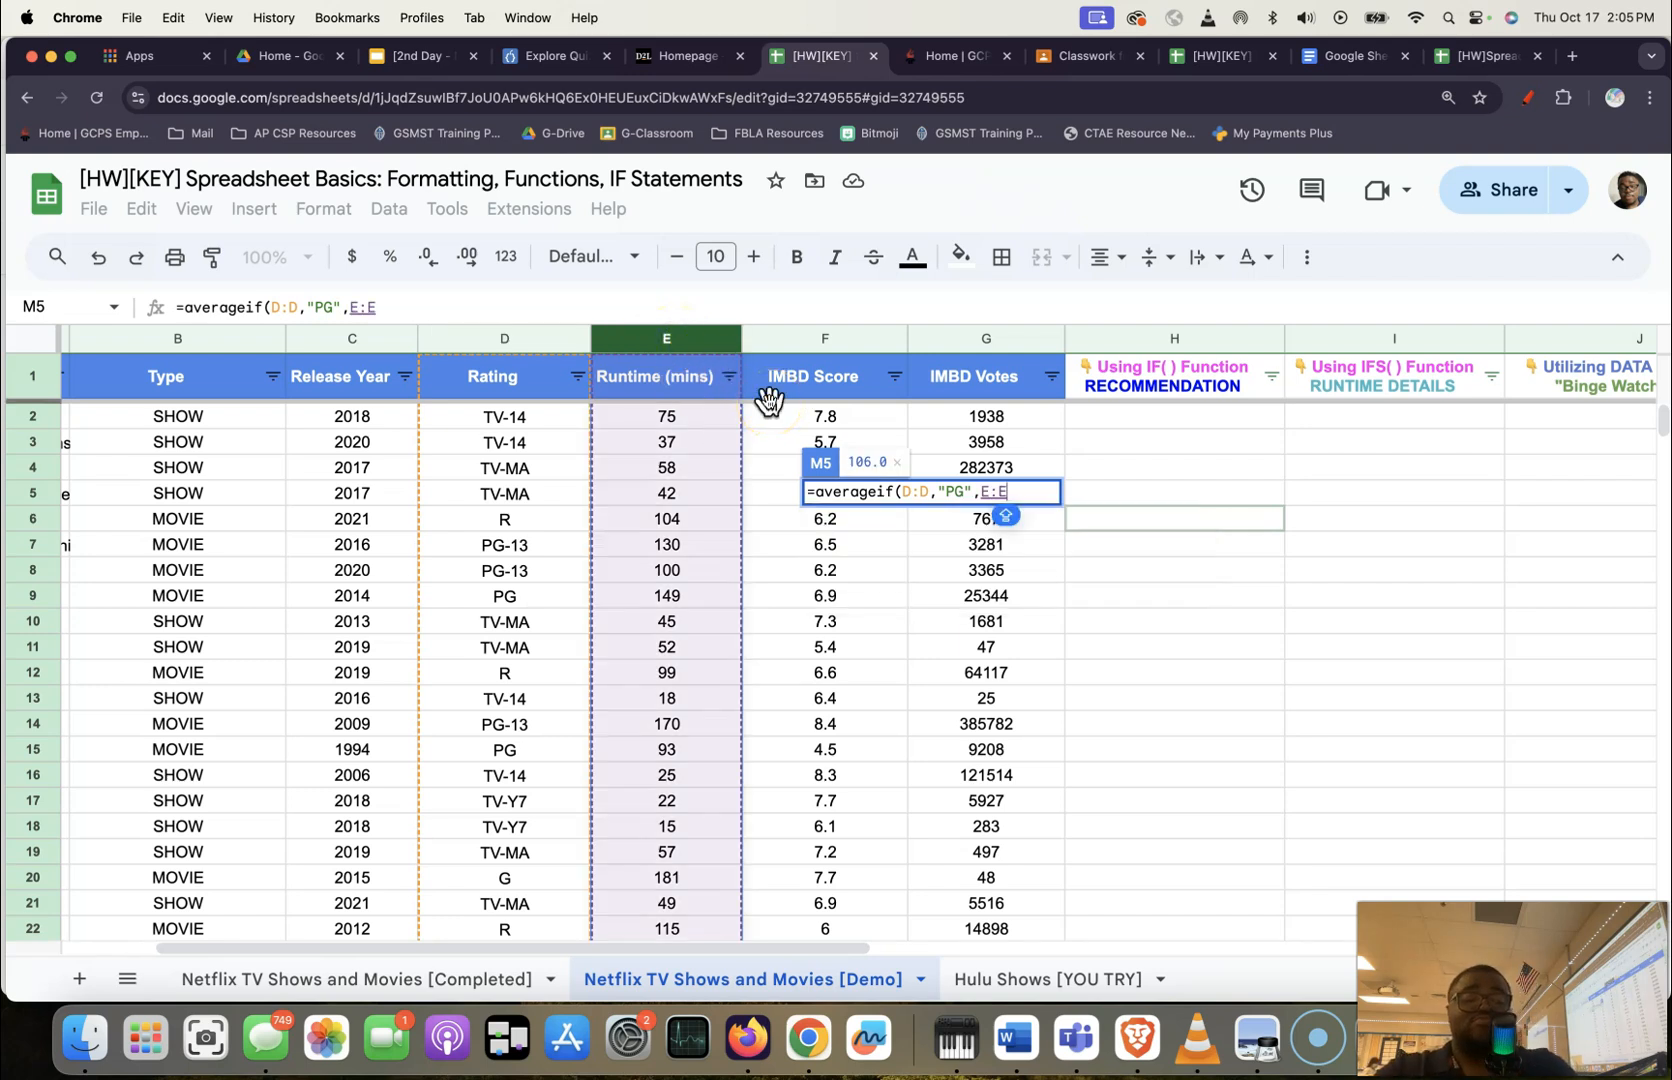
pyautogui.write(')')
pyautogui.press('Return')
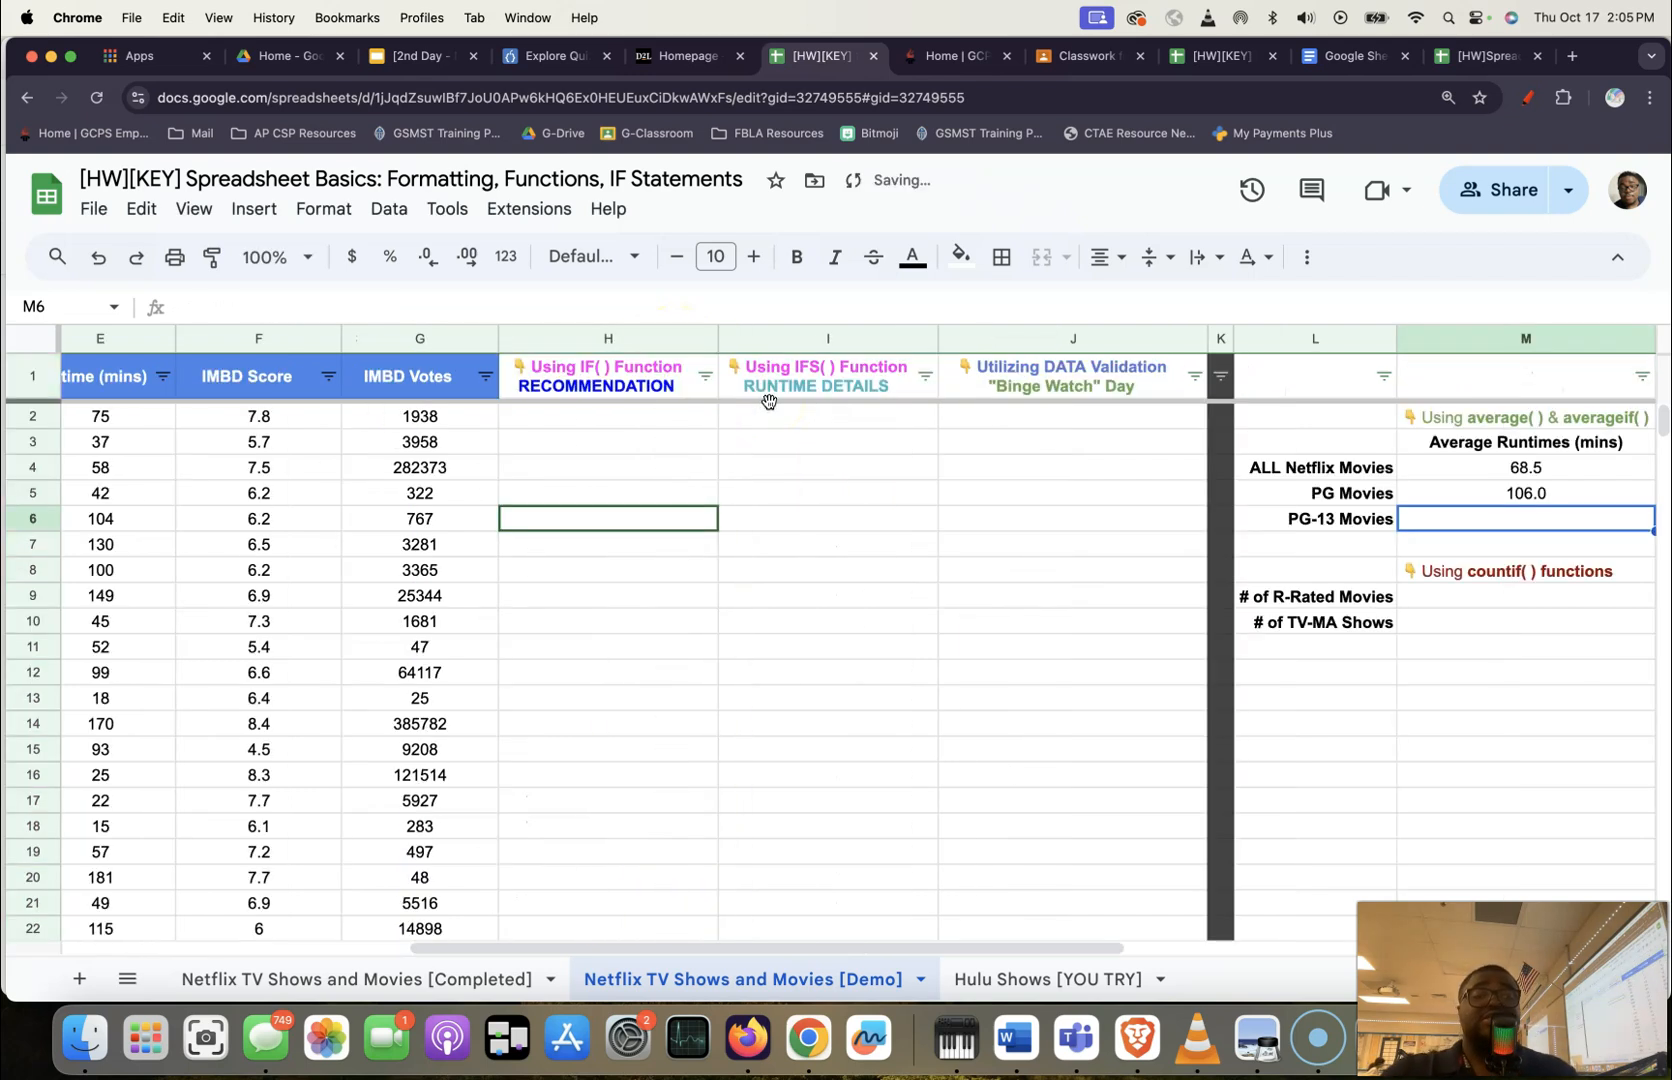
# Examine each argument of the PG Movies formula in M5 against the Rating and Runtime columns.
pyautogui.click(1561, 500)
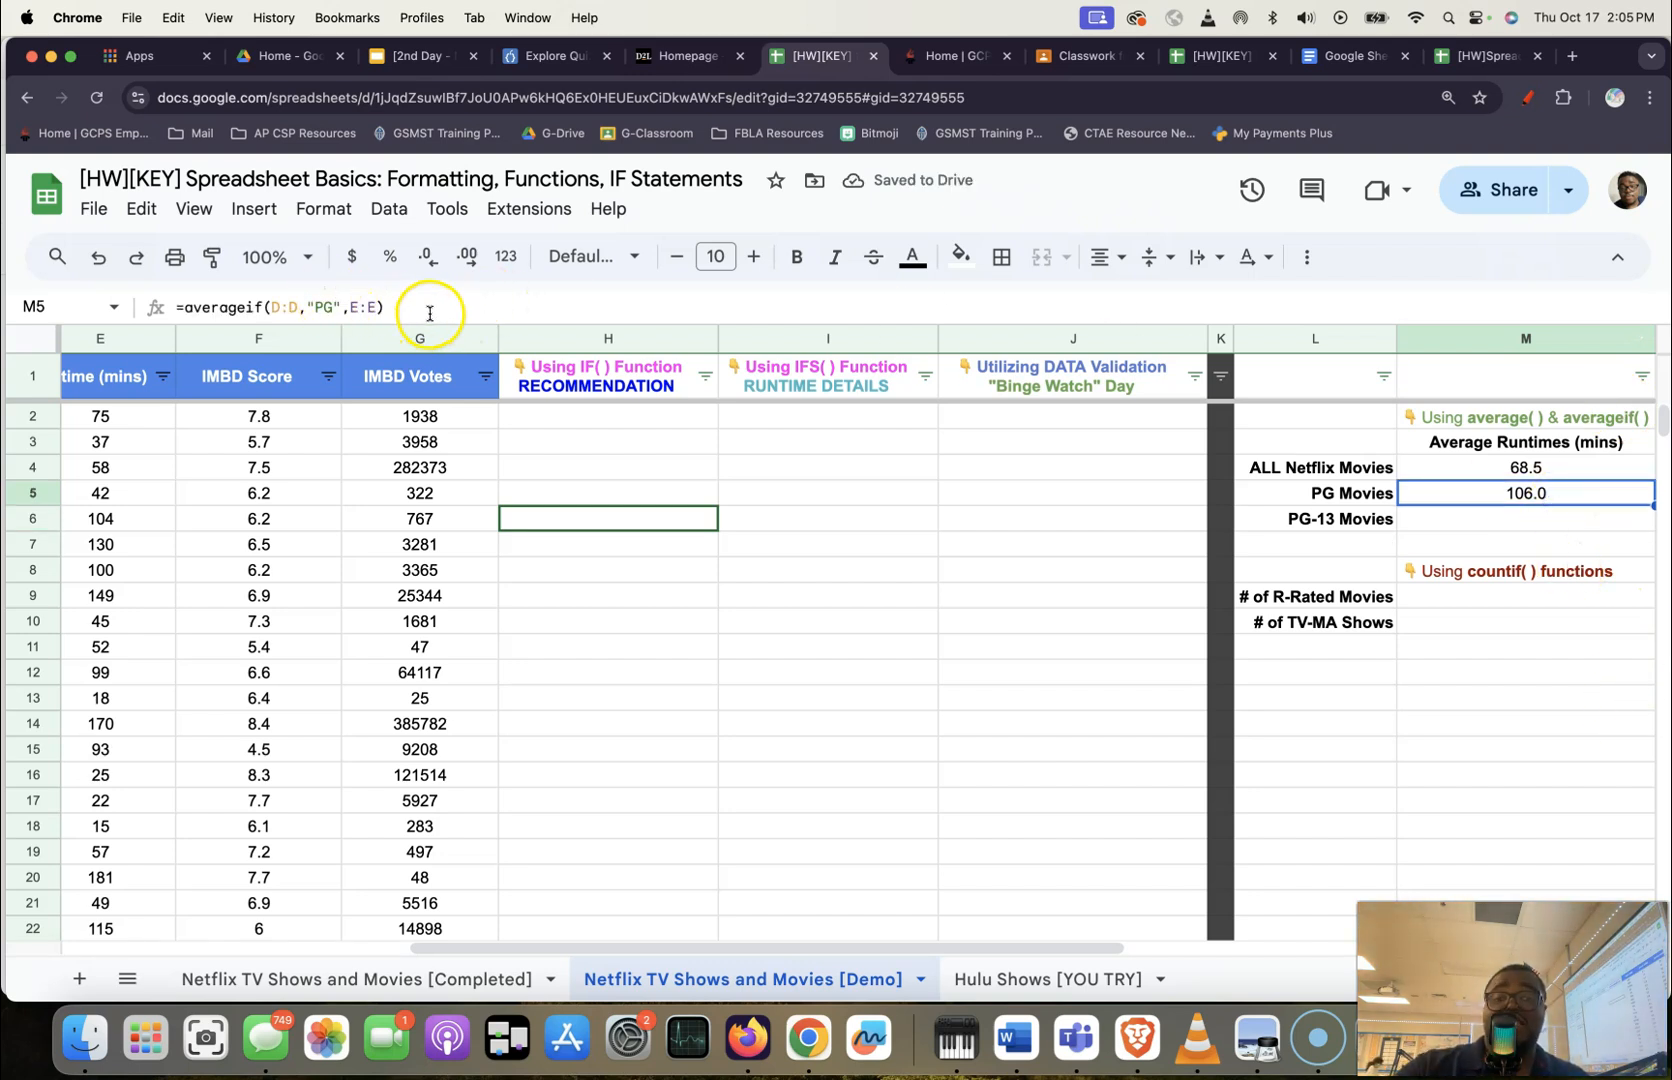
pyautogui.moveTo(530, 307); pyautogui.dragTo(157, 310)
pyautogui.click(247, 310)
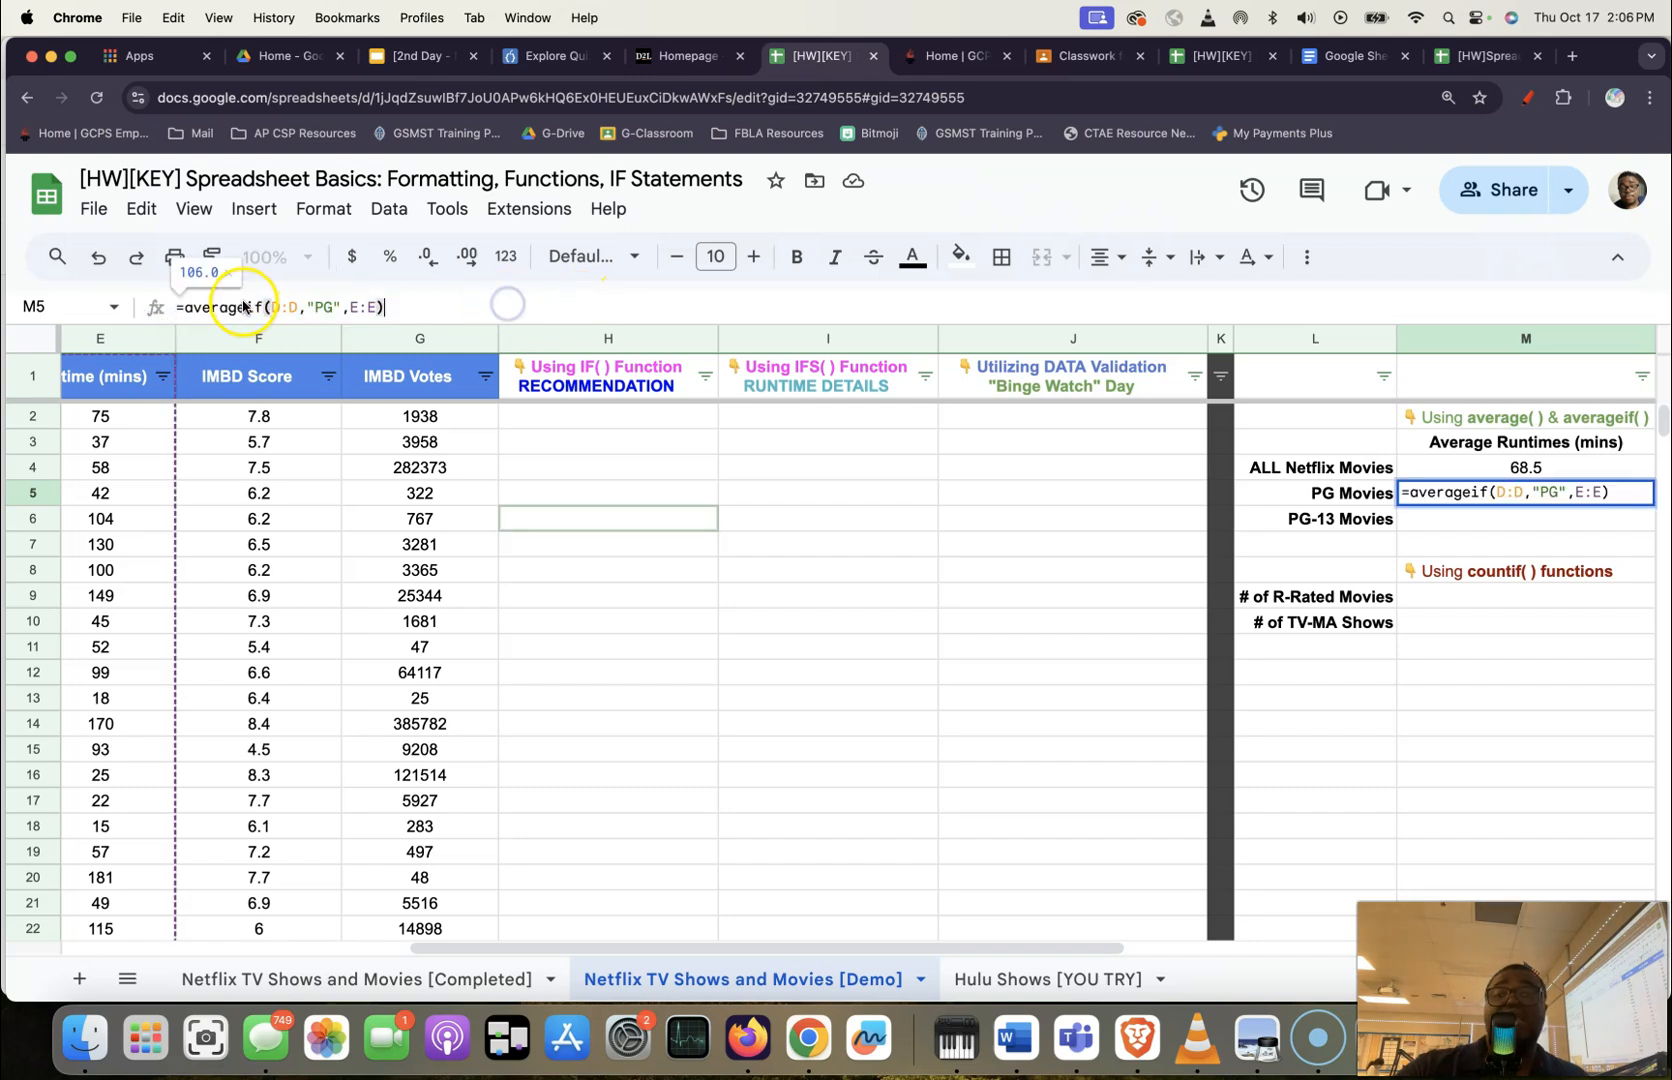
pyautogui.moveTo(656, 947); pyautogui.dragTo(530, 945)
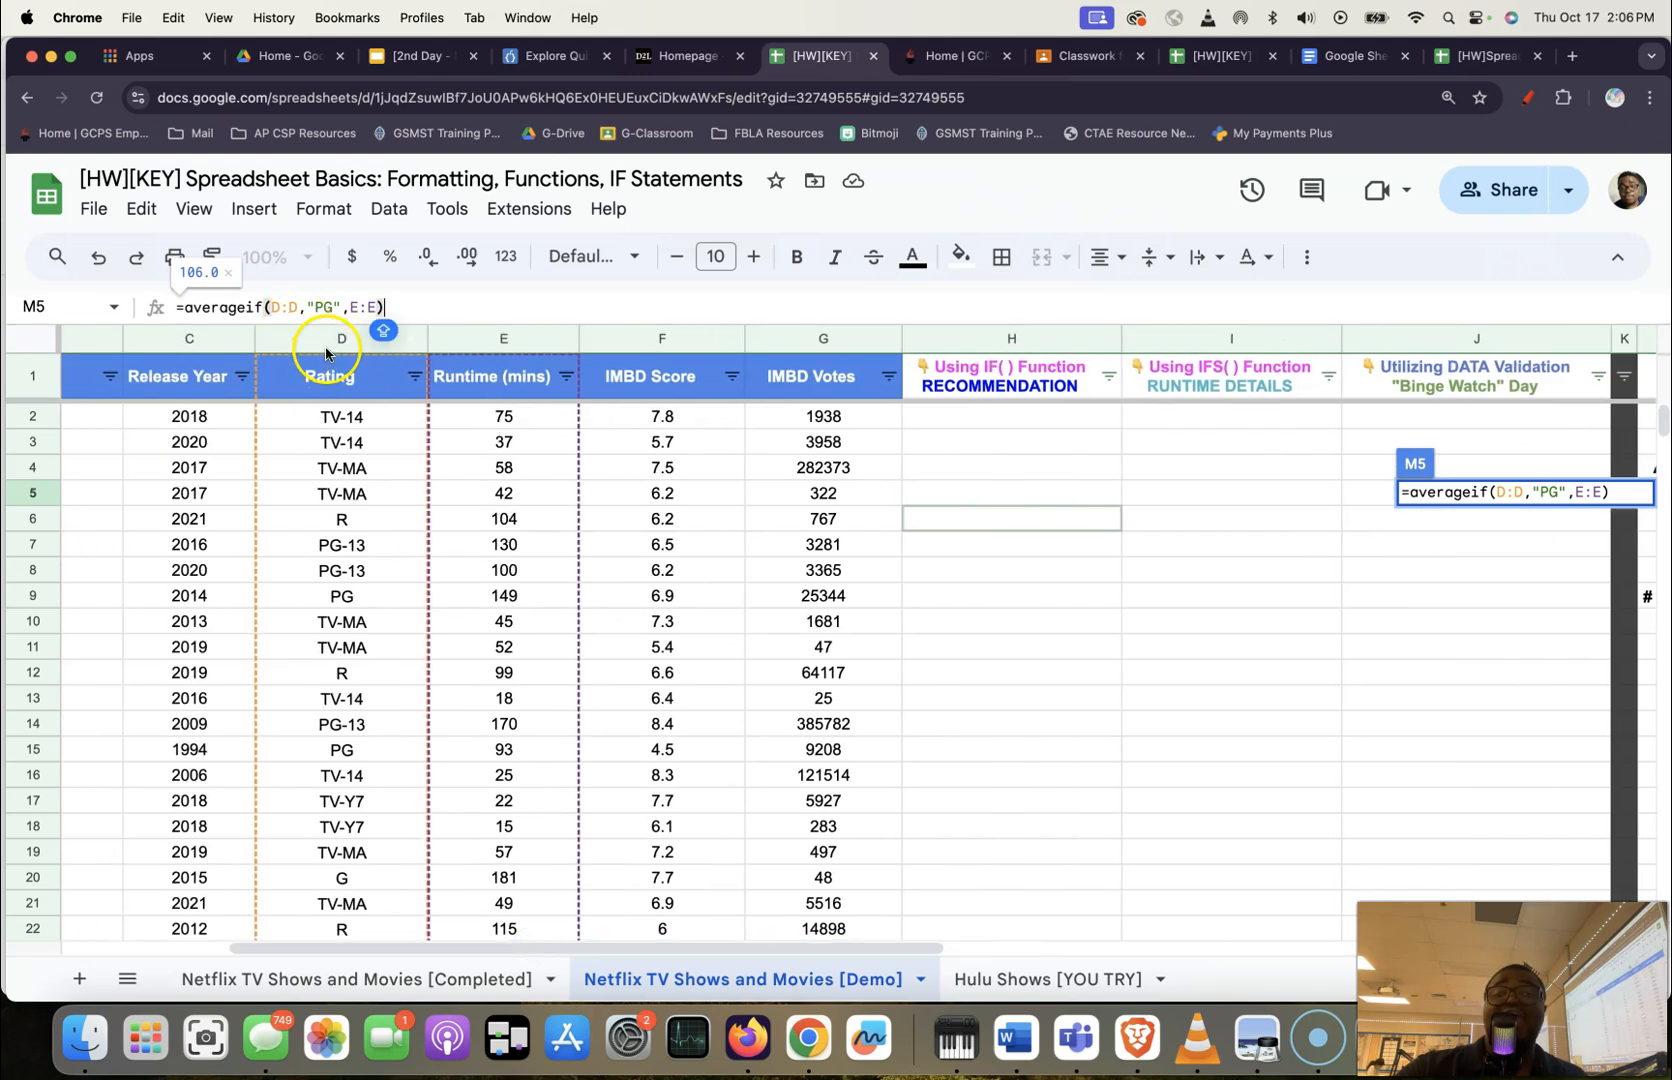
pyautogui.click(318, 312)
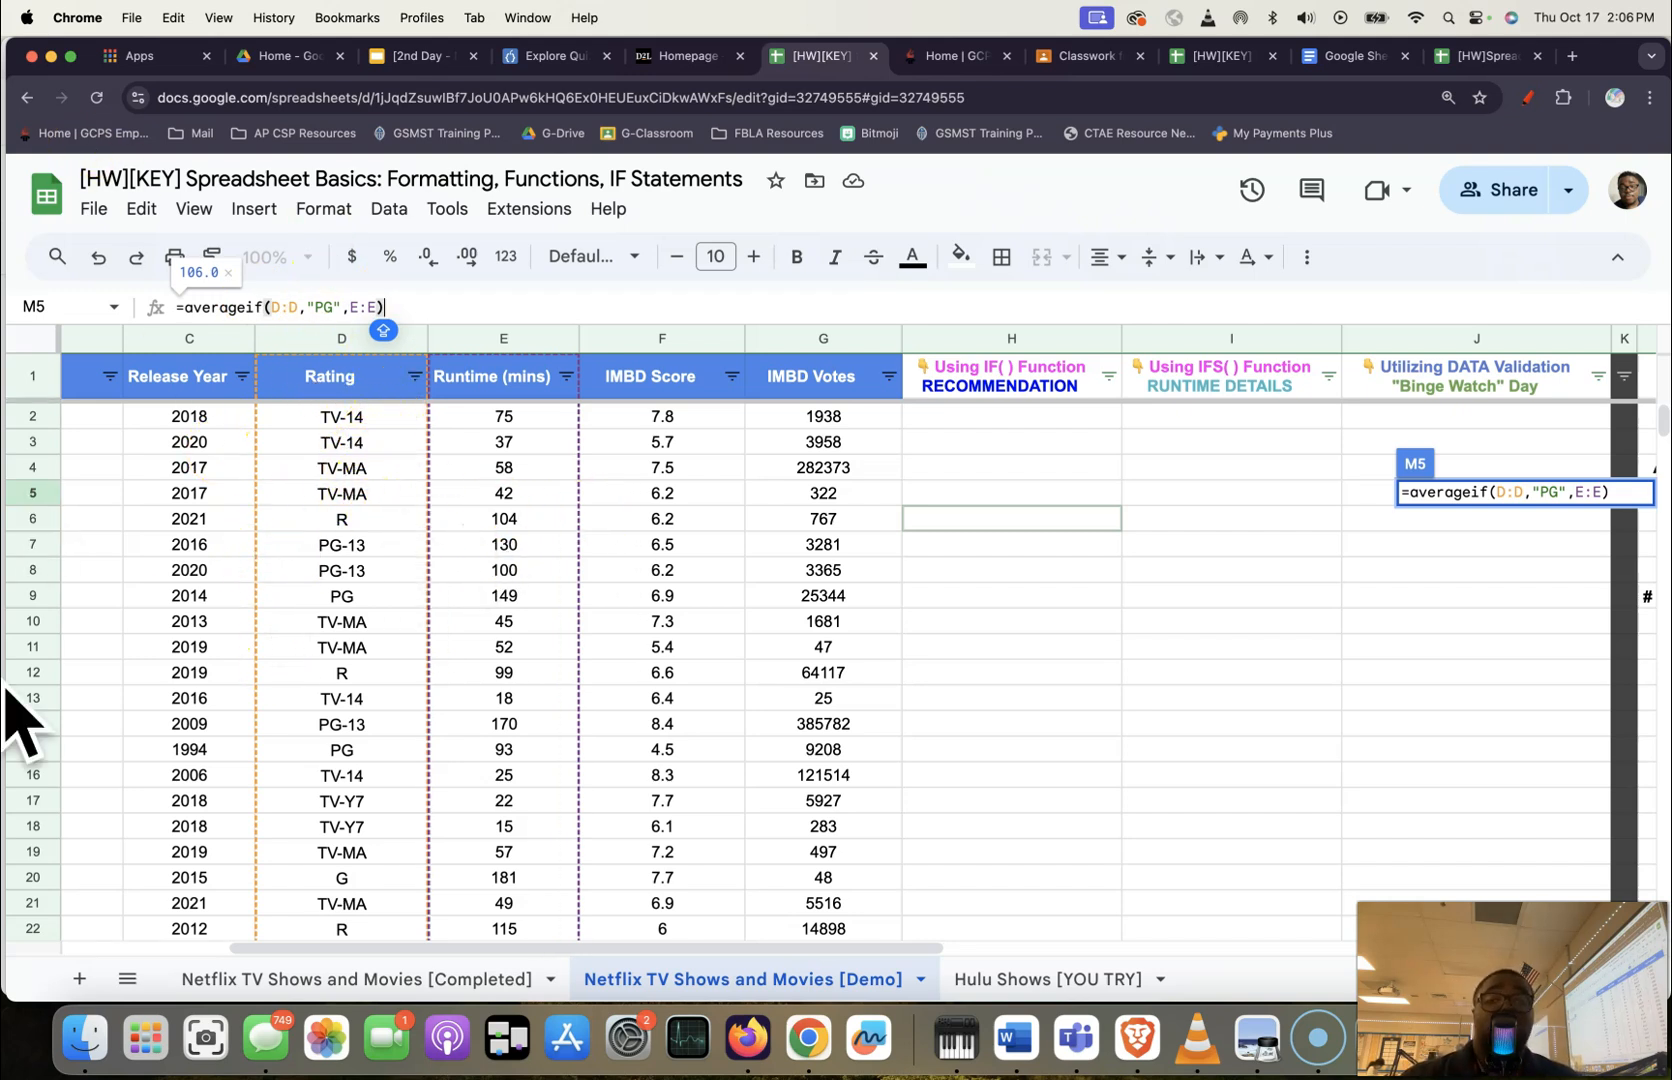
pyautogui.hscroll(-2, 795, 780)
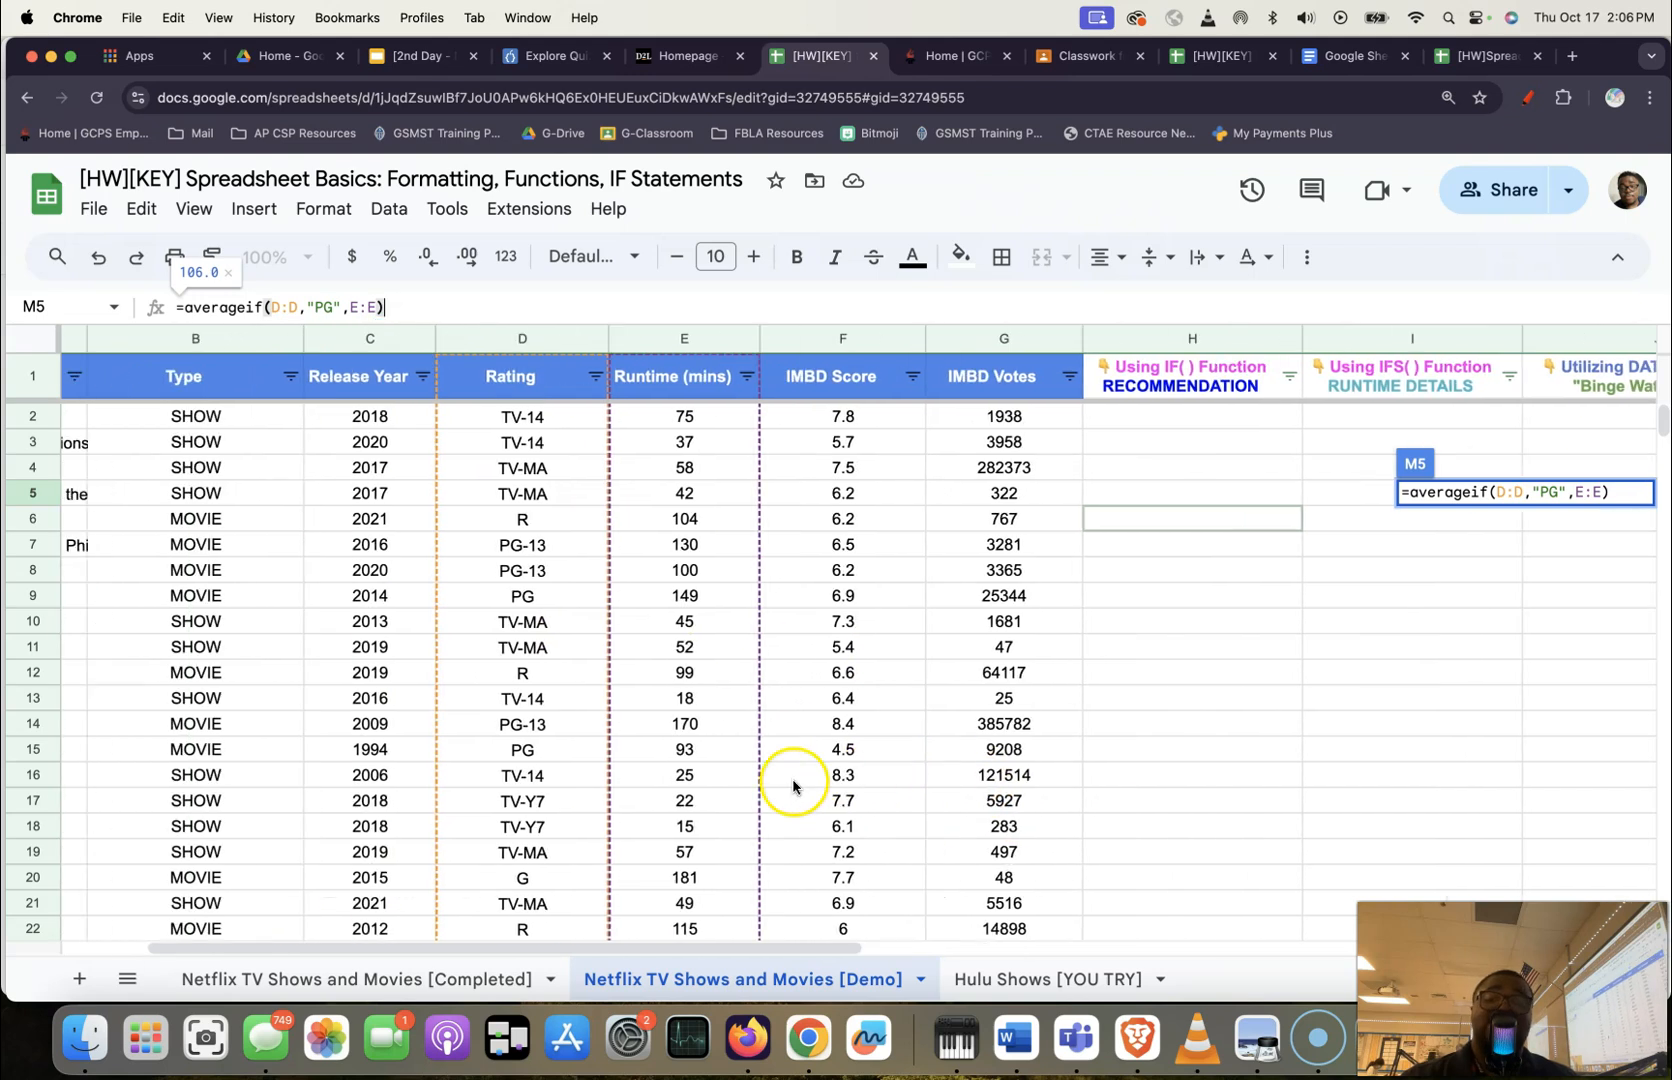
pyautogui.hscroll(10, 795, 790)
pyautogui.press('Return')
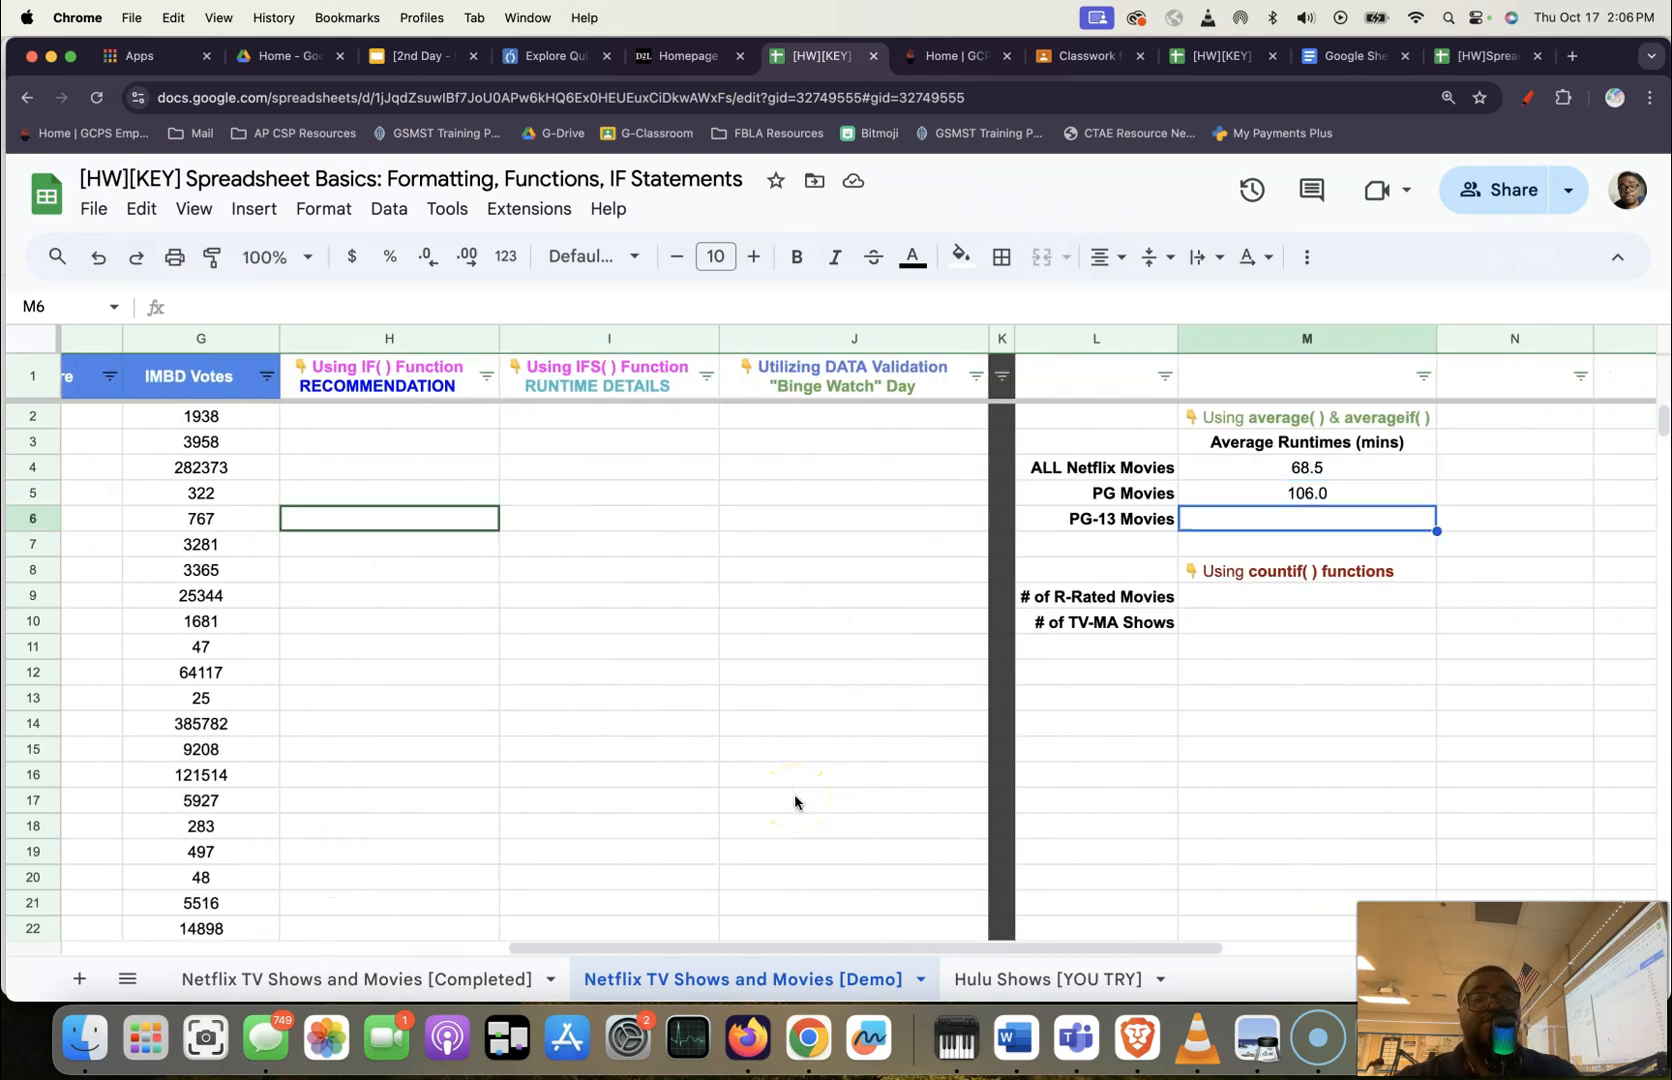
pyautogui.click(1313, 495)
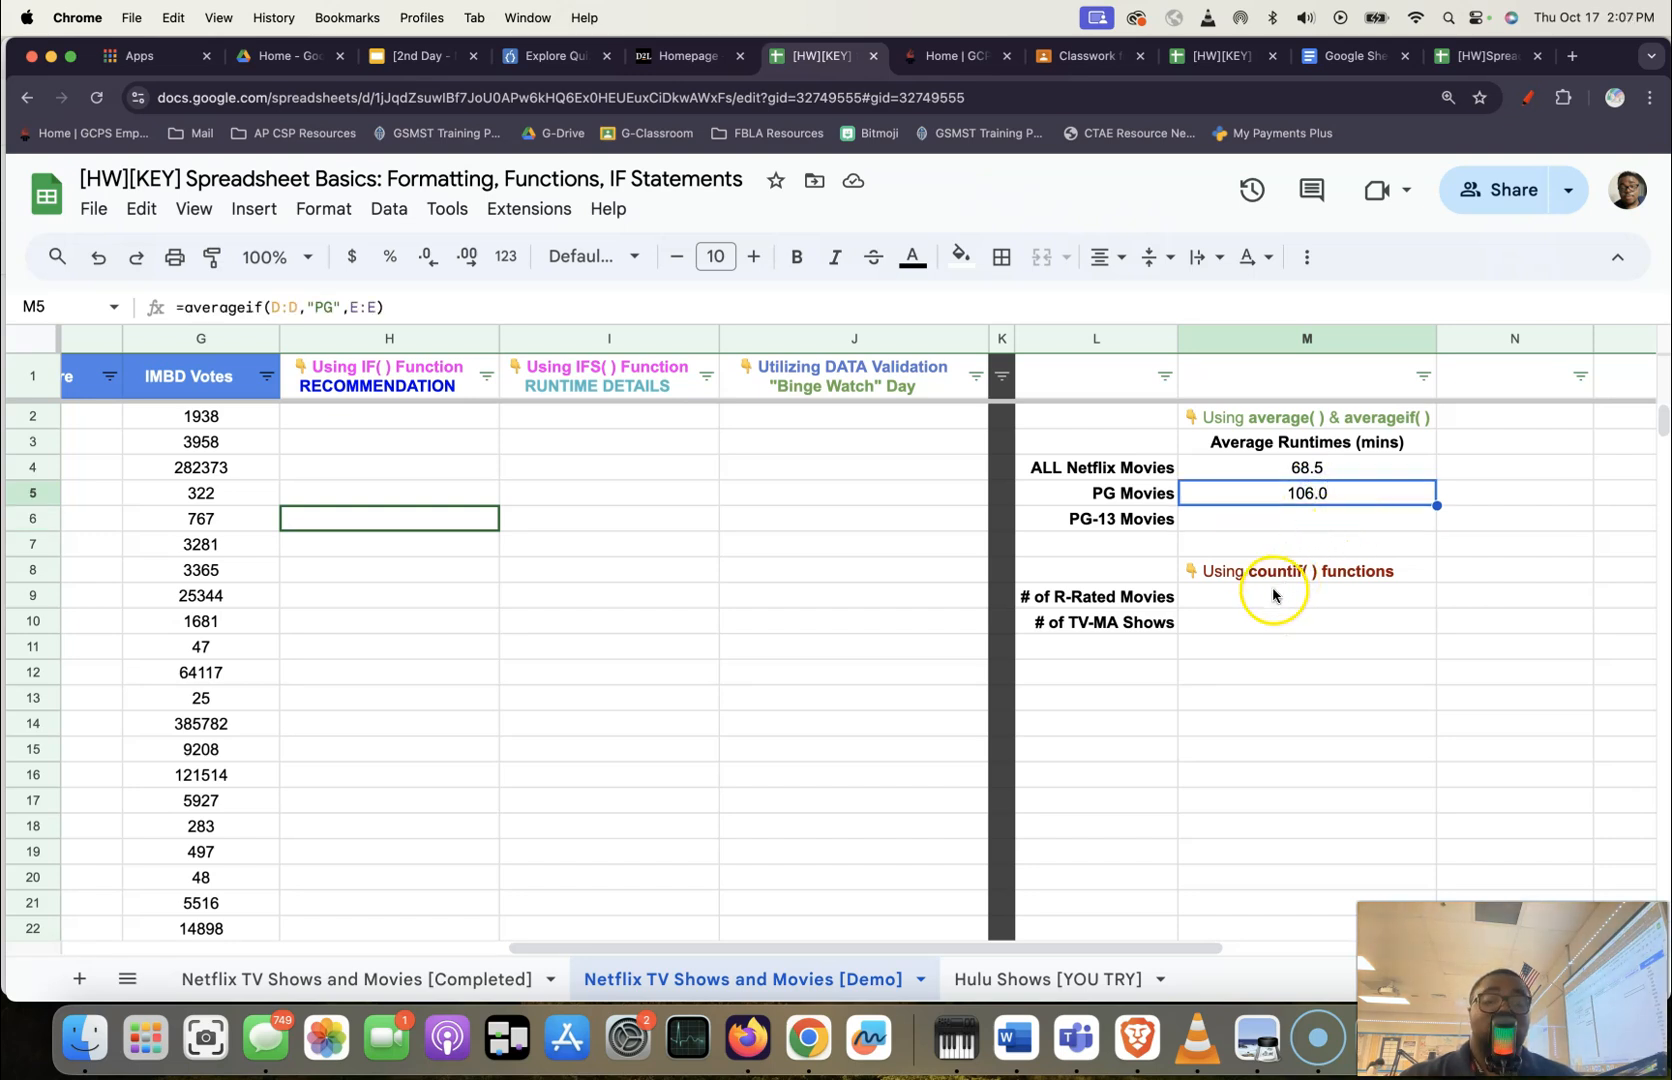
# Review the runtime formulas for ALL Netflix Movies and PG Movies alongside the empty PG-13 Movies cell.
pyautogui.moveTo(1272, 596); pyautogui.dragTo(1278, 630)
pyautogui.click(1316, 492)
pyautogui.click(1243, 518)
pyautogui.click(1256, 490)
pyautogui.click(1250, 520)
pyautogui.click(1268, 480)
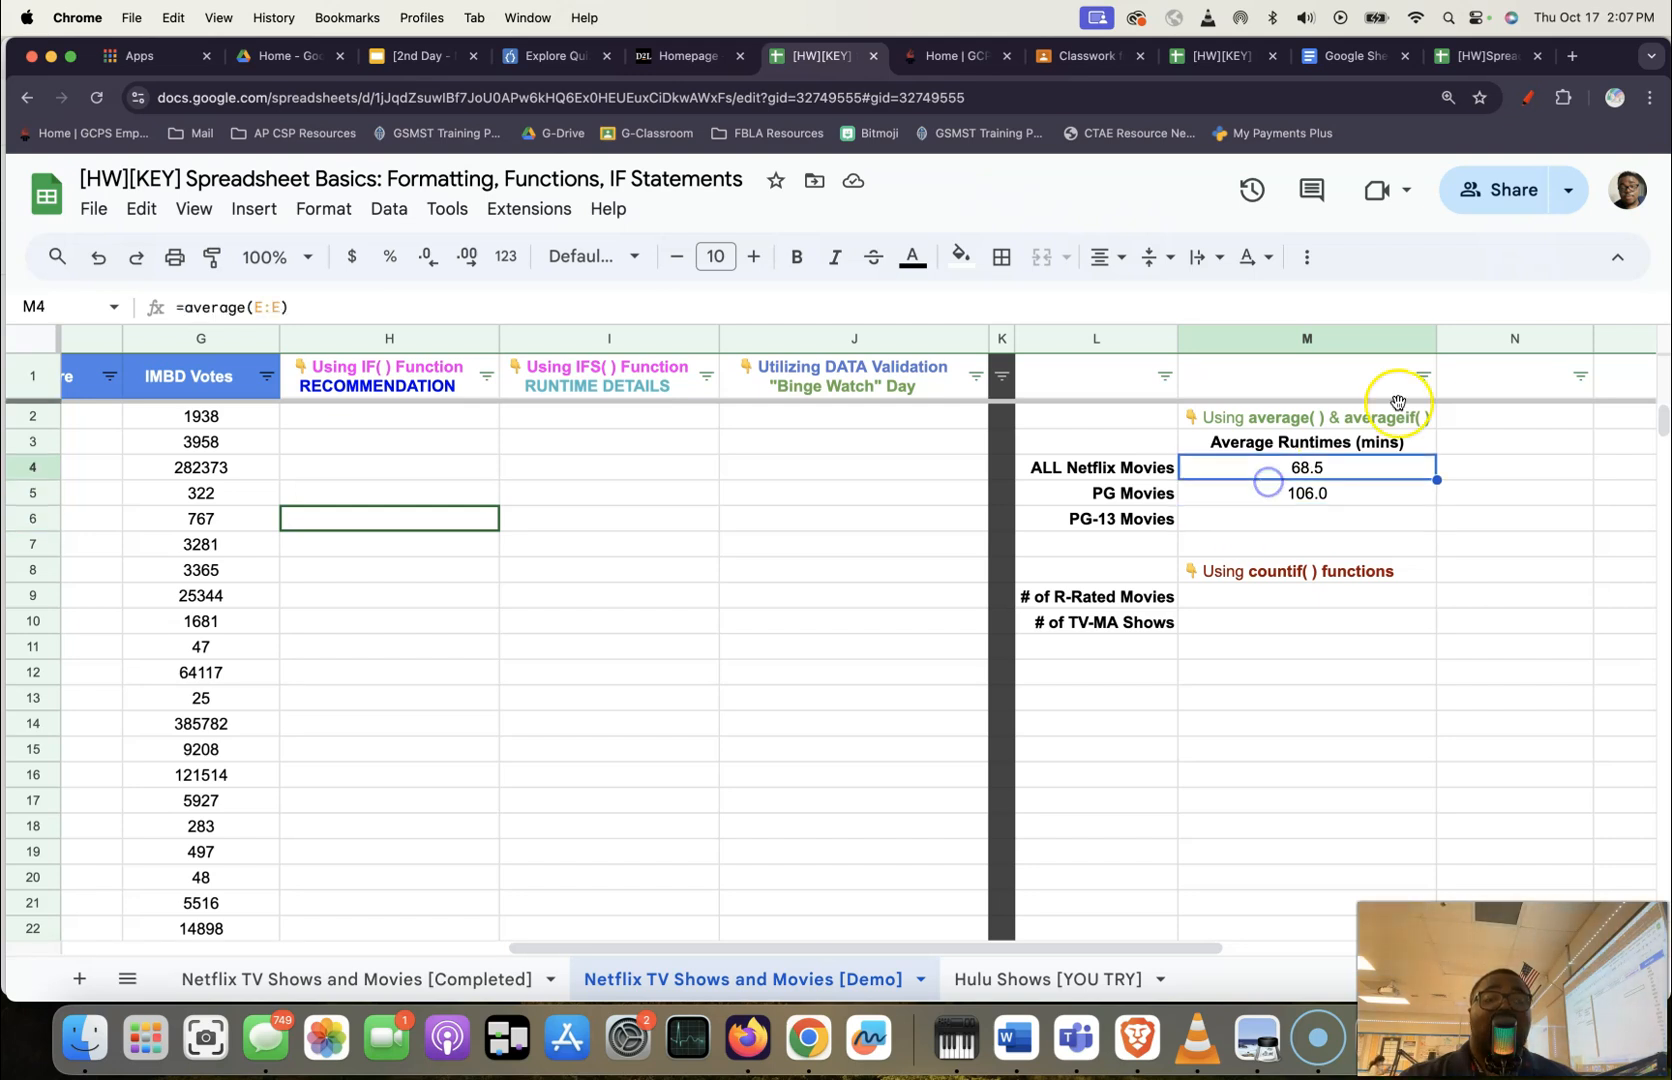
pyautogui.click(1219, 514)
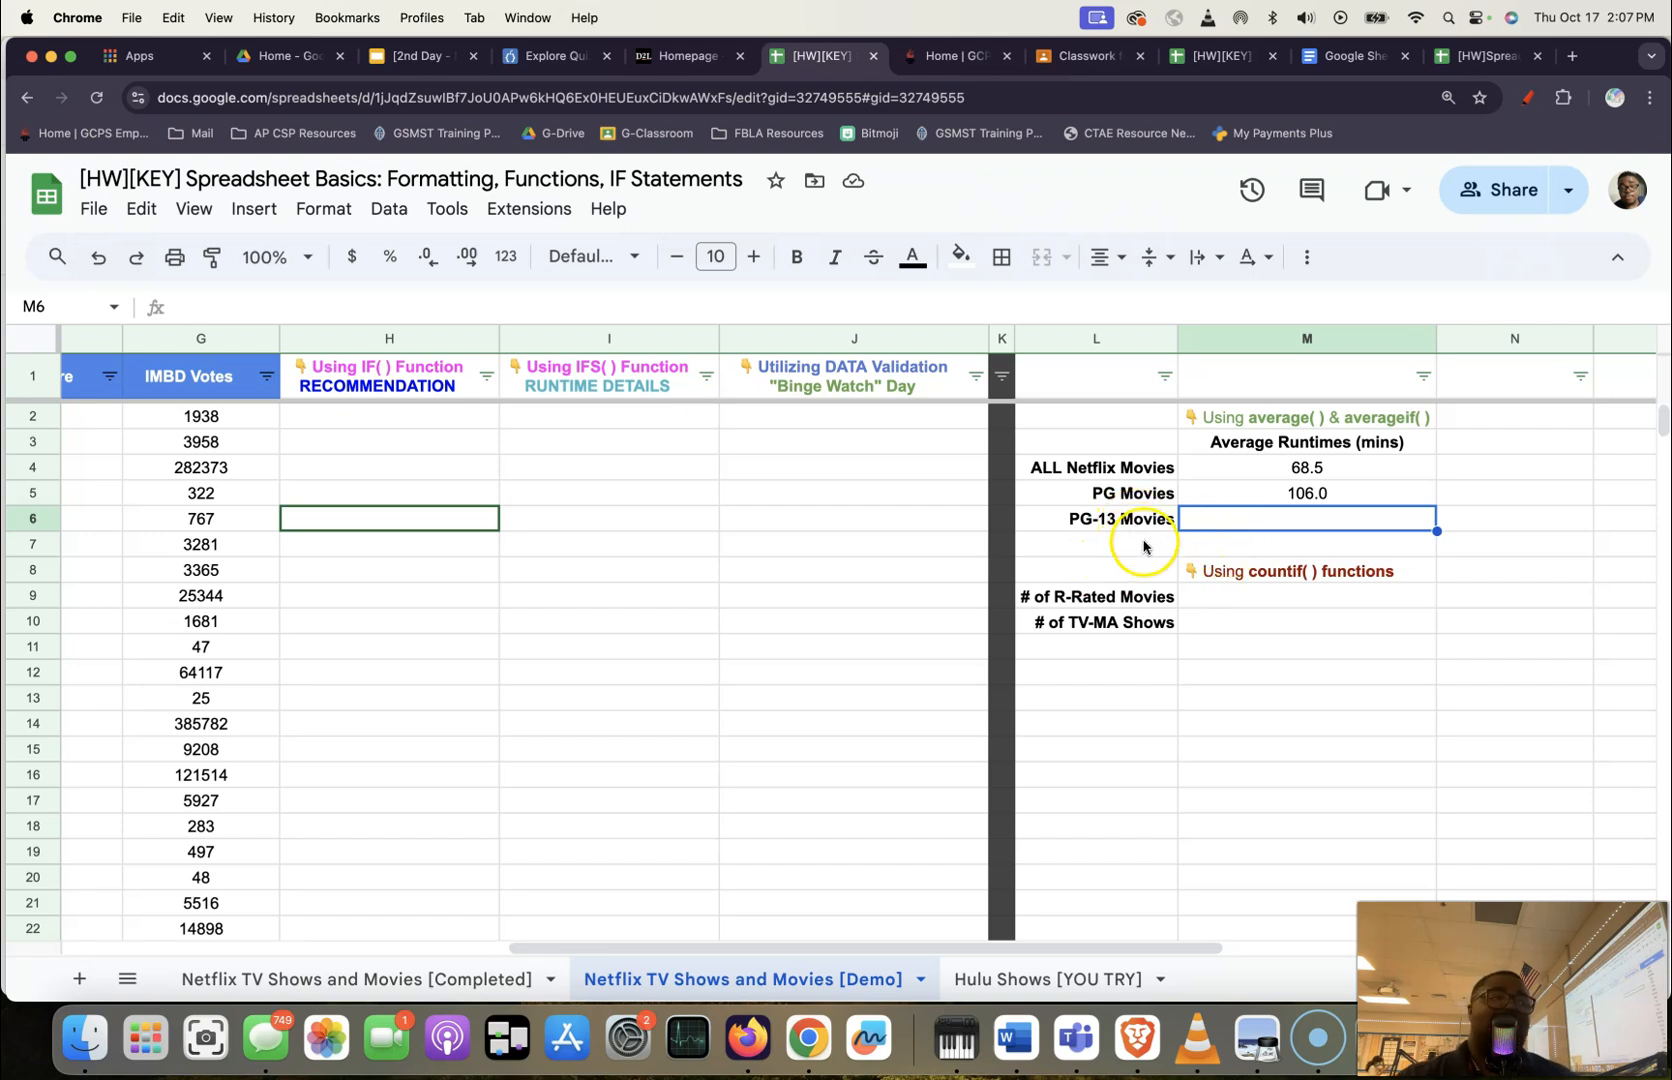
# Copy the PG Movies averageif formula from M5 down into M6 for PG-13 Movies.
pyautogui.click(1306, 489)
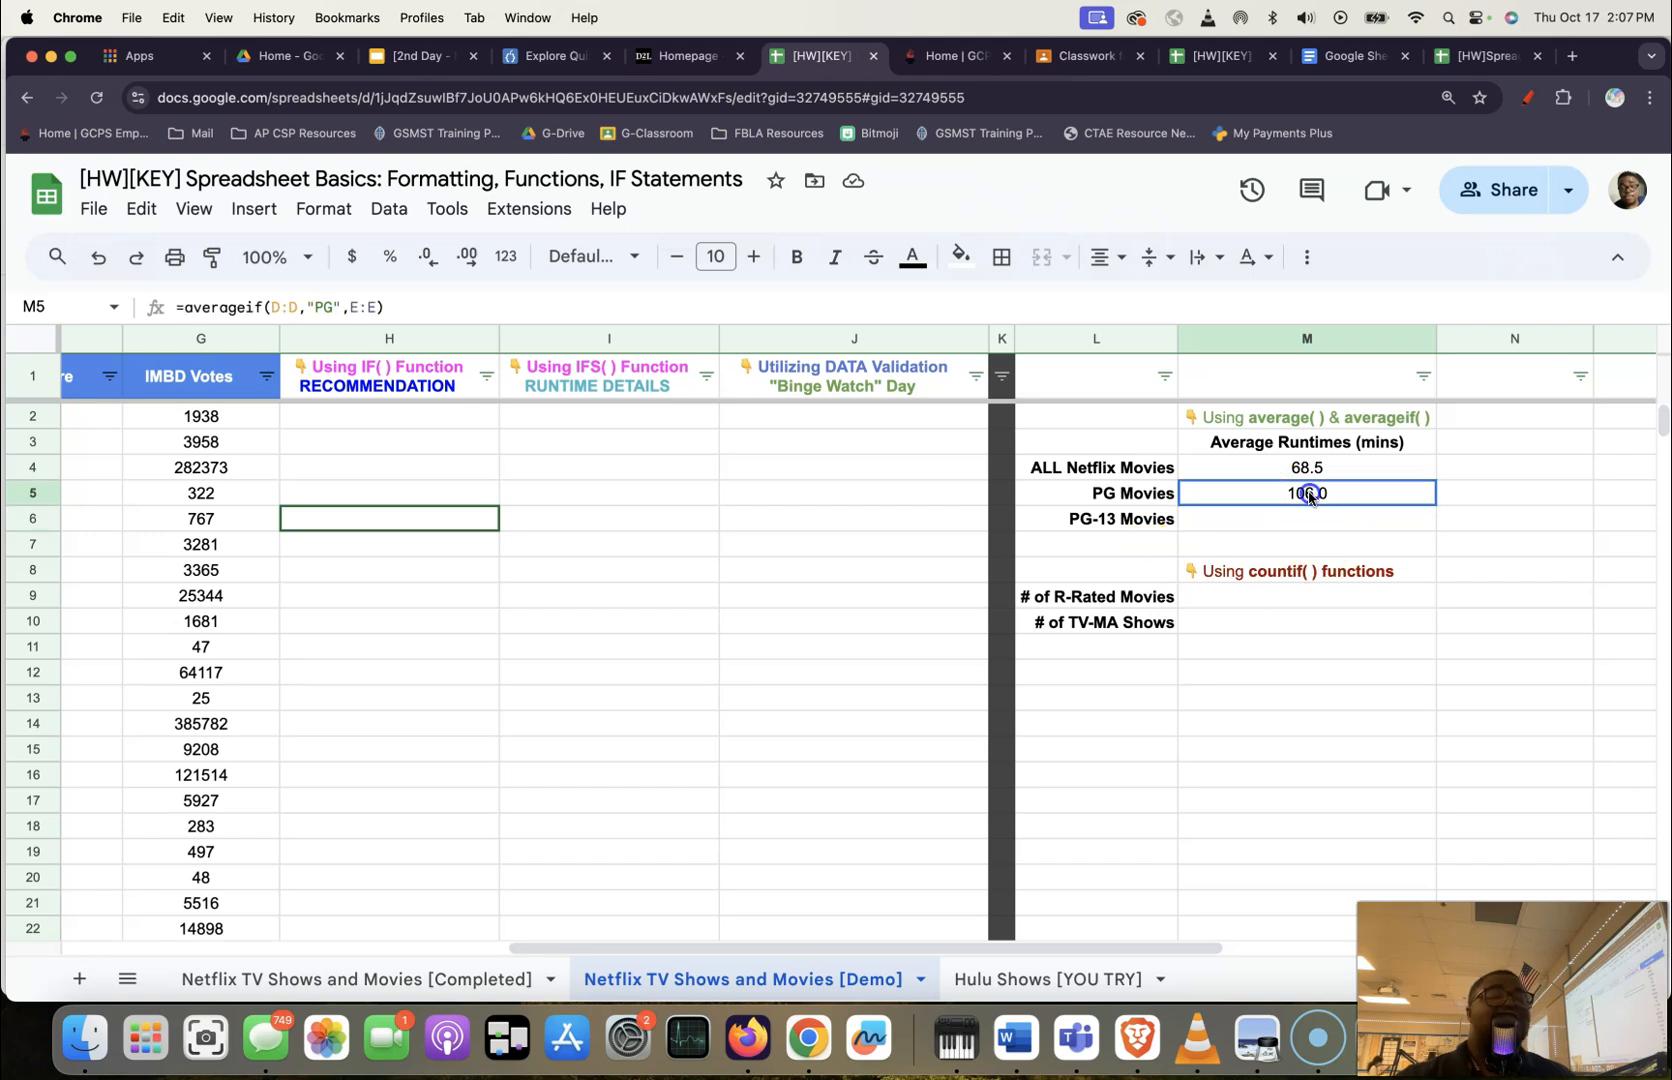
pyautogui.moveTo(1438, 505); pyautogui.dragTo(1438, 521)
pyautogui.click(1410, 518)
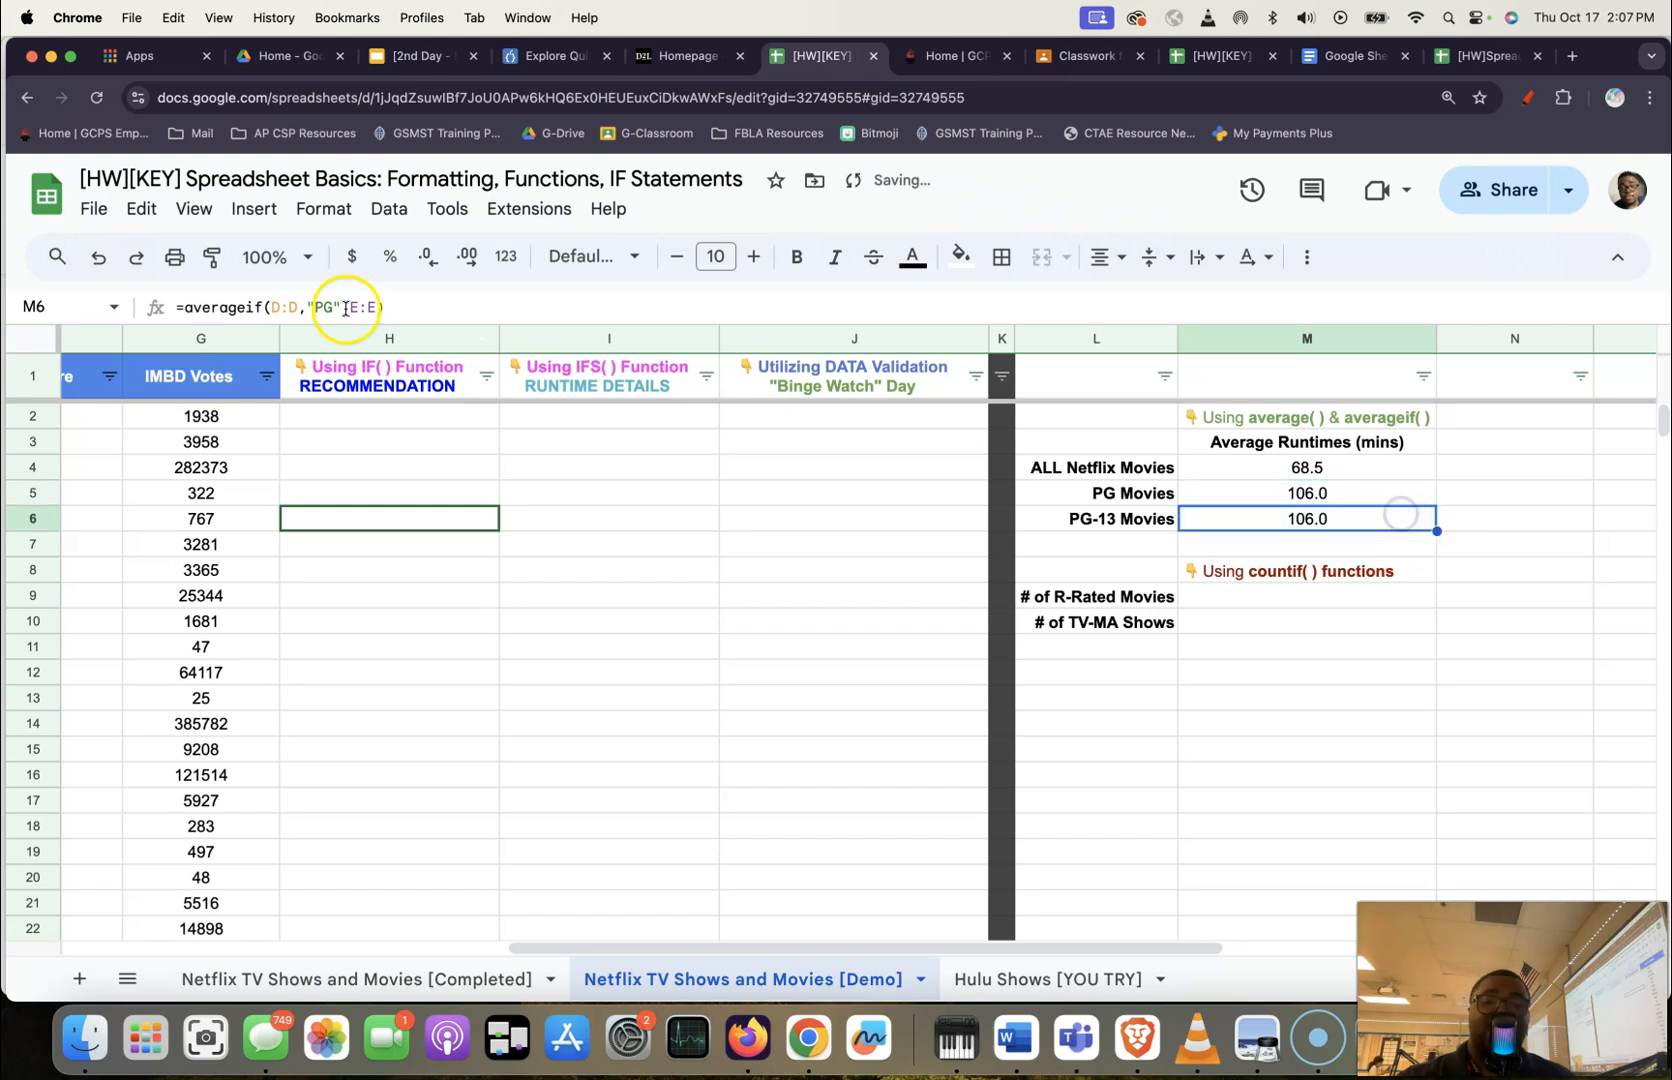
# Compare the copied formula in M6 with the original PG Movies formula in M5.
pyautogui.click(1280, 495)
pyautogui.click(1278, 515)
pyautogui.click(1272, 492)
pyautogui.click(1273, 516)
pyautogui.click(1263, 492)
pyautogui.click(1266, 517)
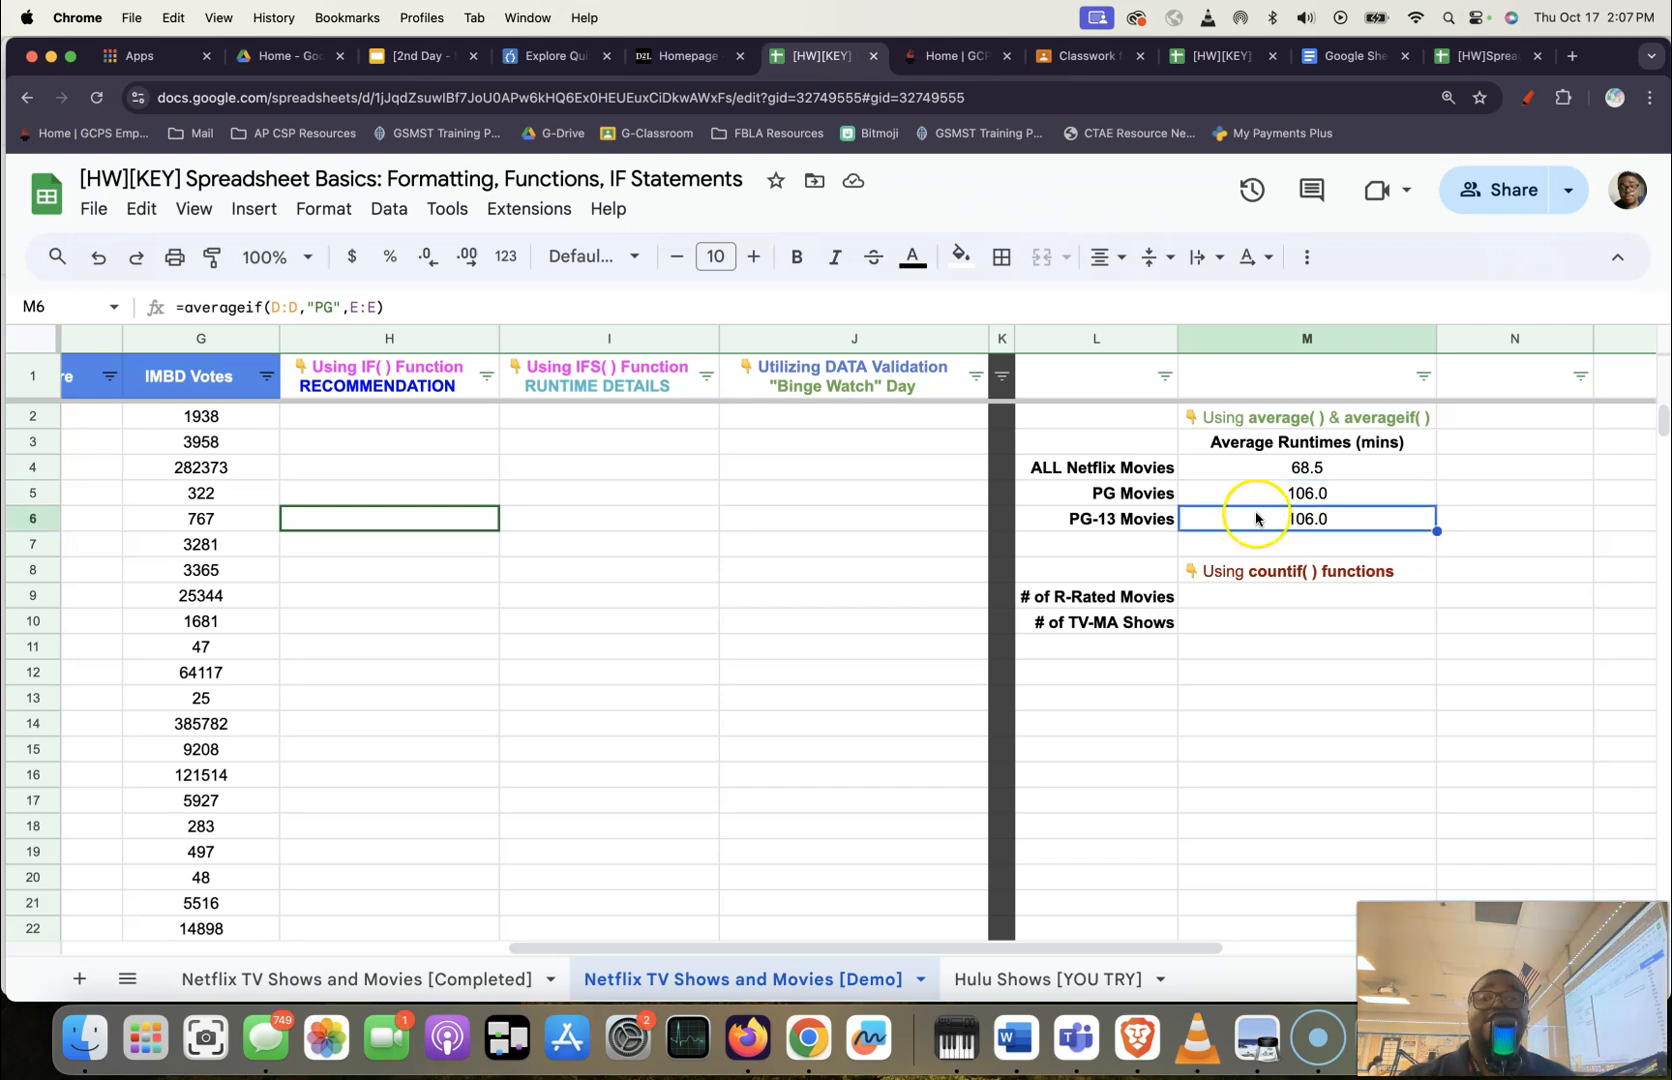
# Change the criterion in the M6 formula to "PG-13" so it averages the PG-13 Movies runtimes.
pyautogui.click(373, 307)
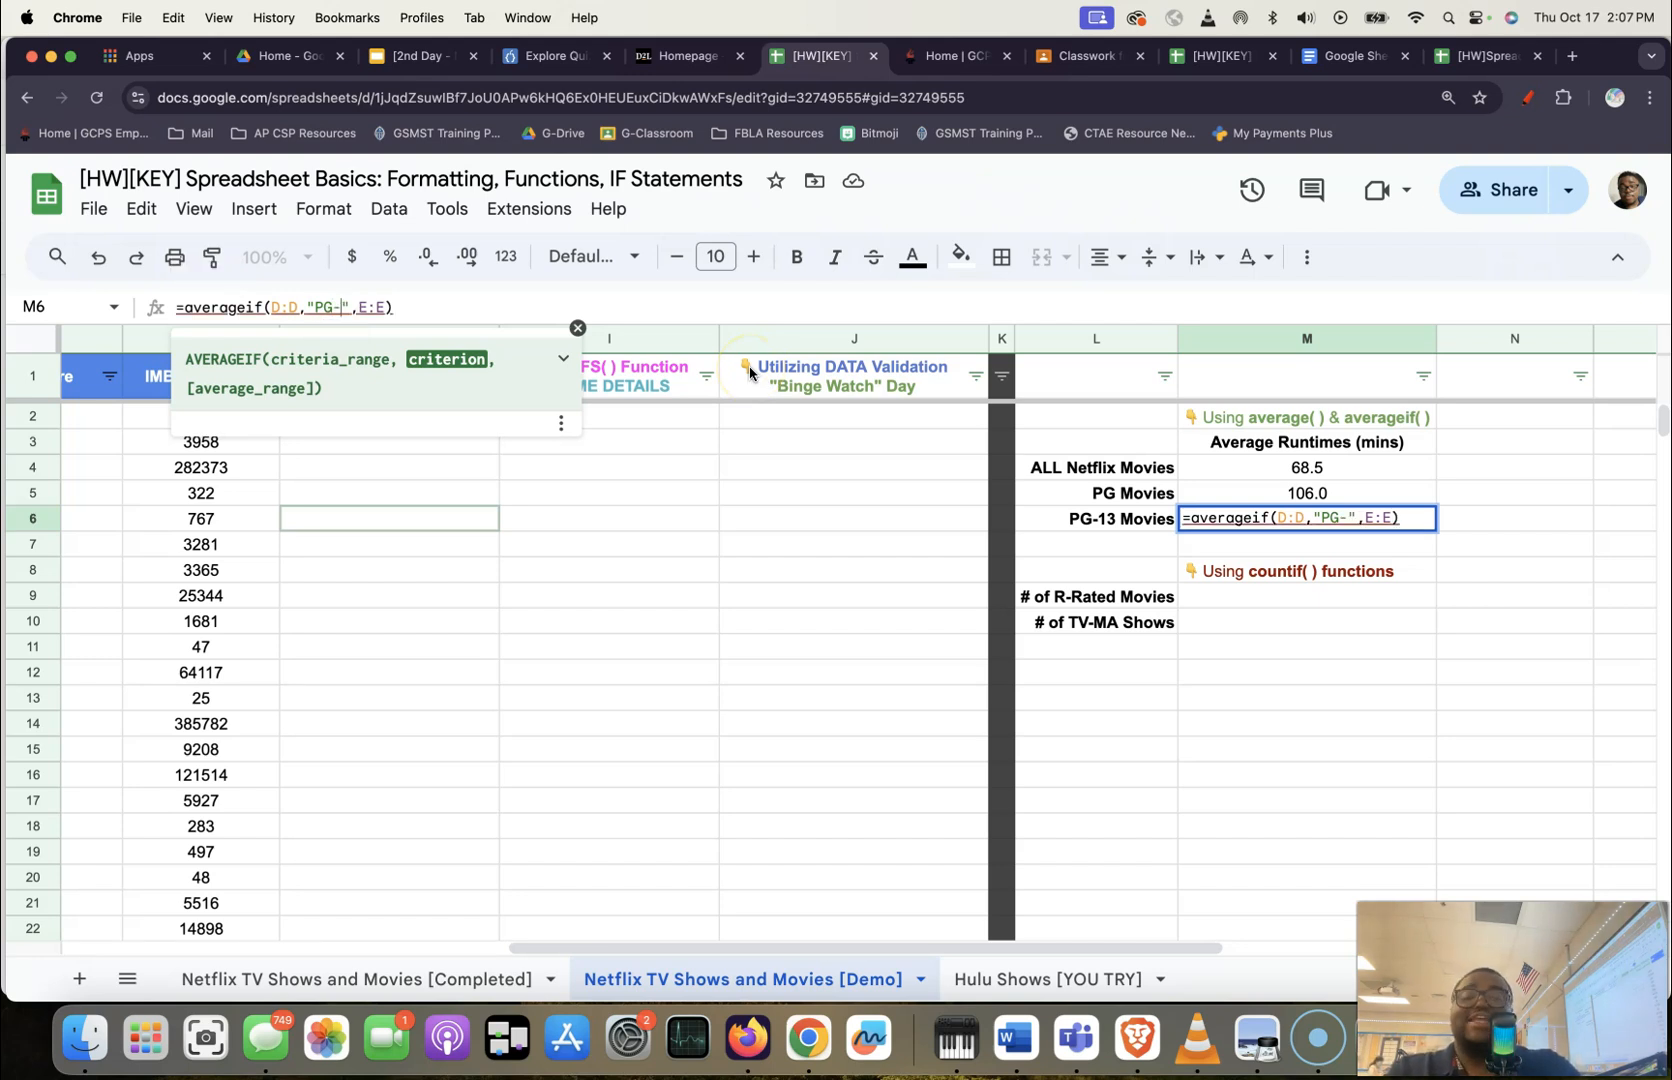
pyautogui.write('-13')
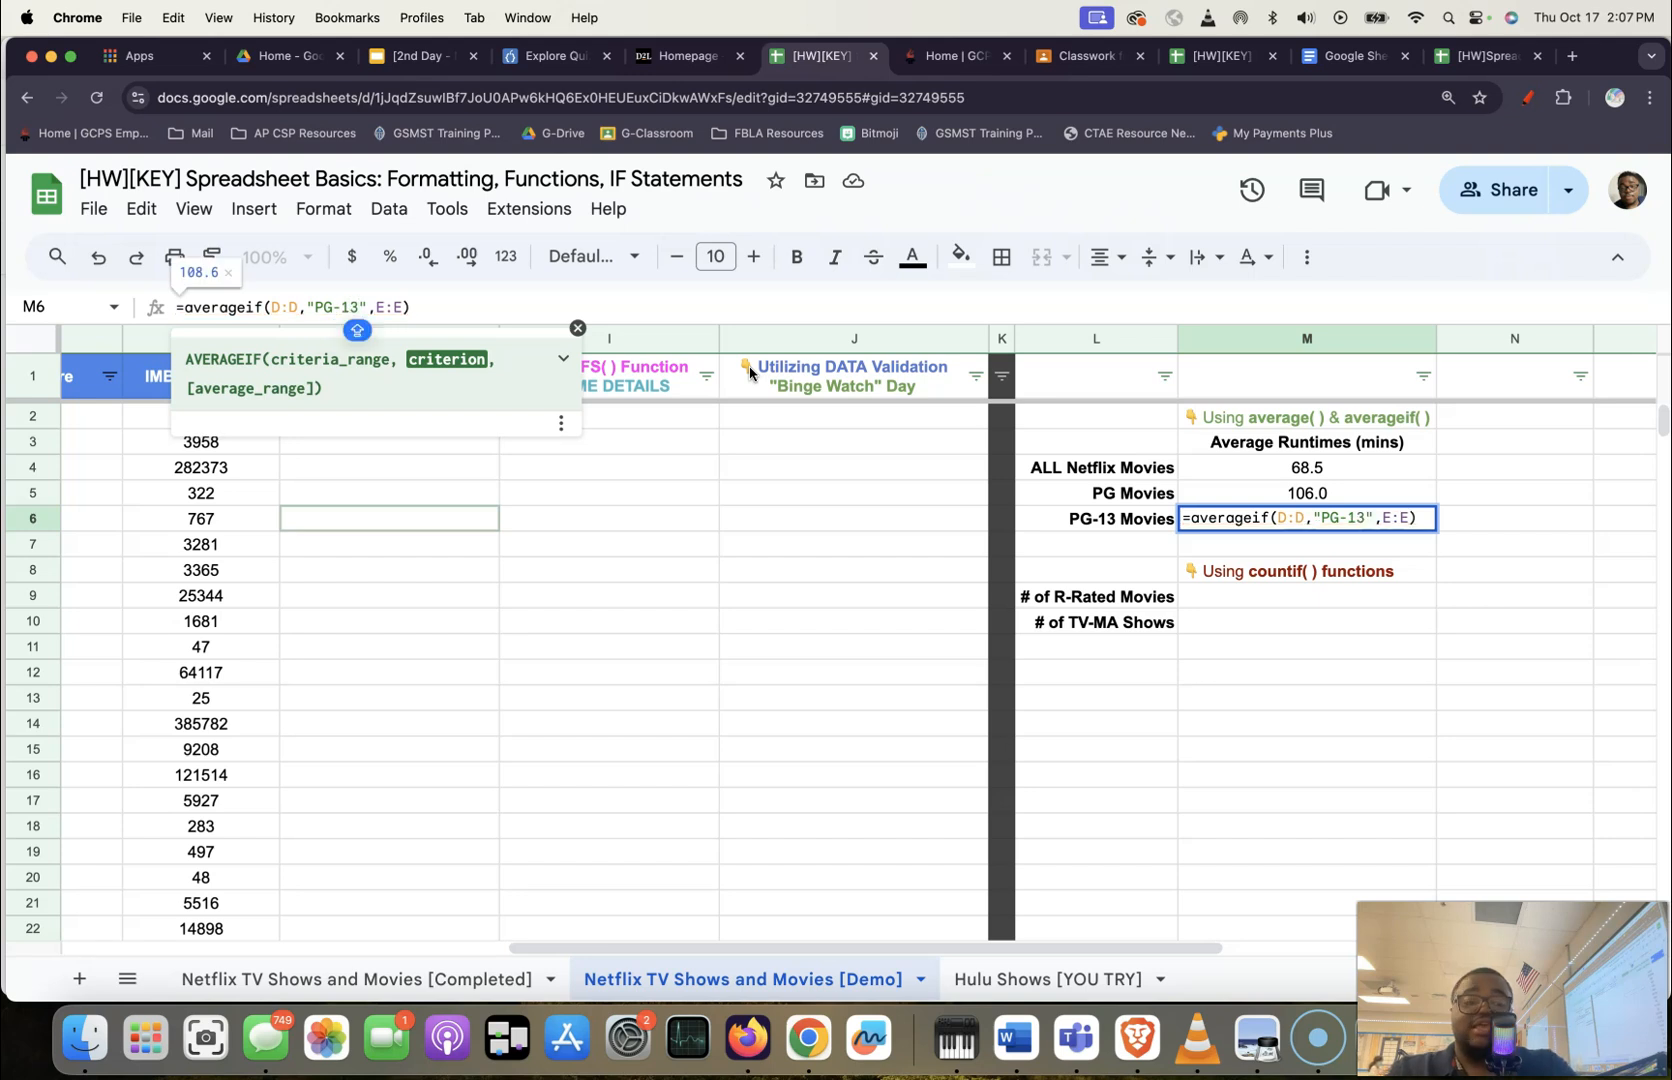
pyautogui.press('Return')
# Check the three average runtimes in M4:M6 against those on the Netflix TV Shows and Movies [Completed] sheet.
pyautogui.hscroll(5, 1300, 450)
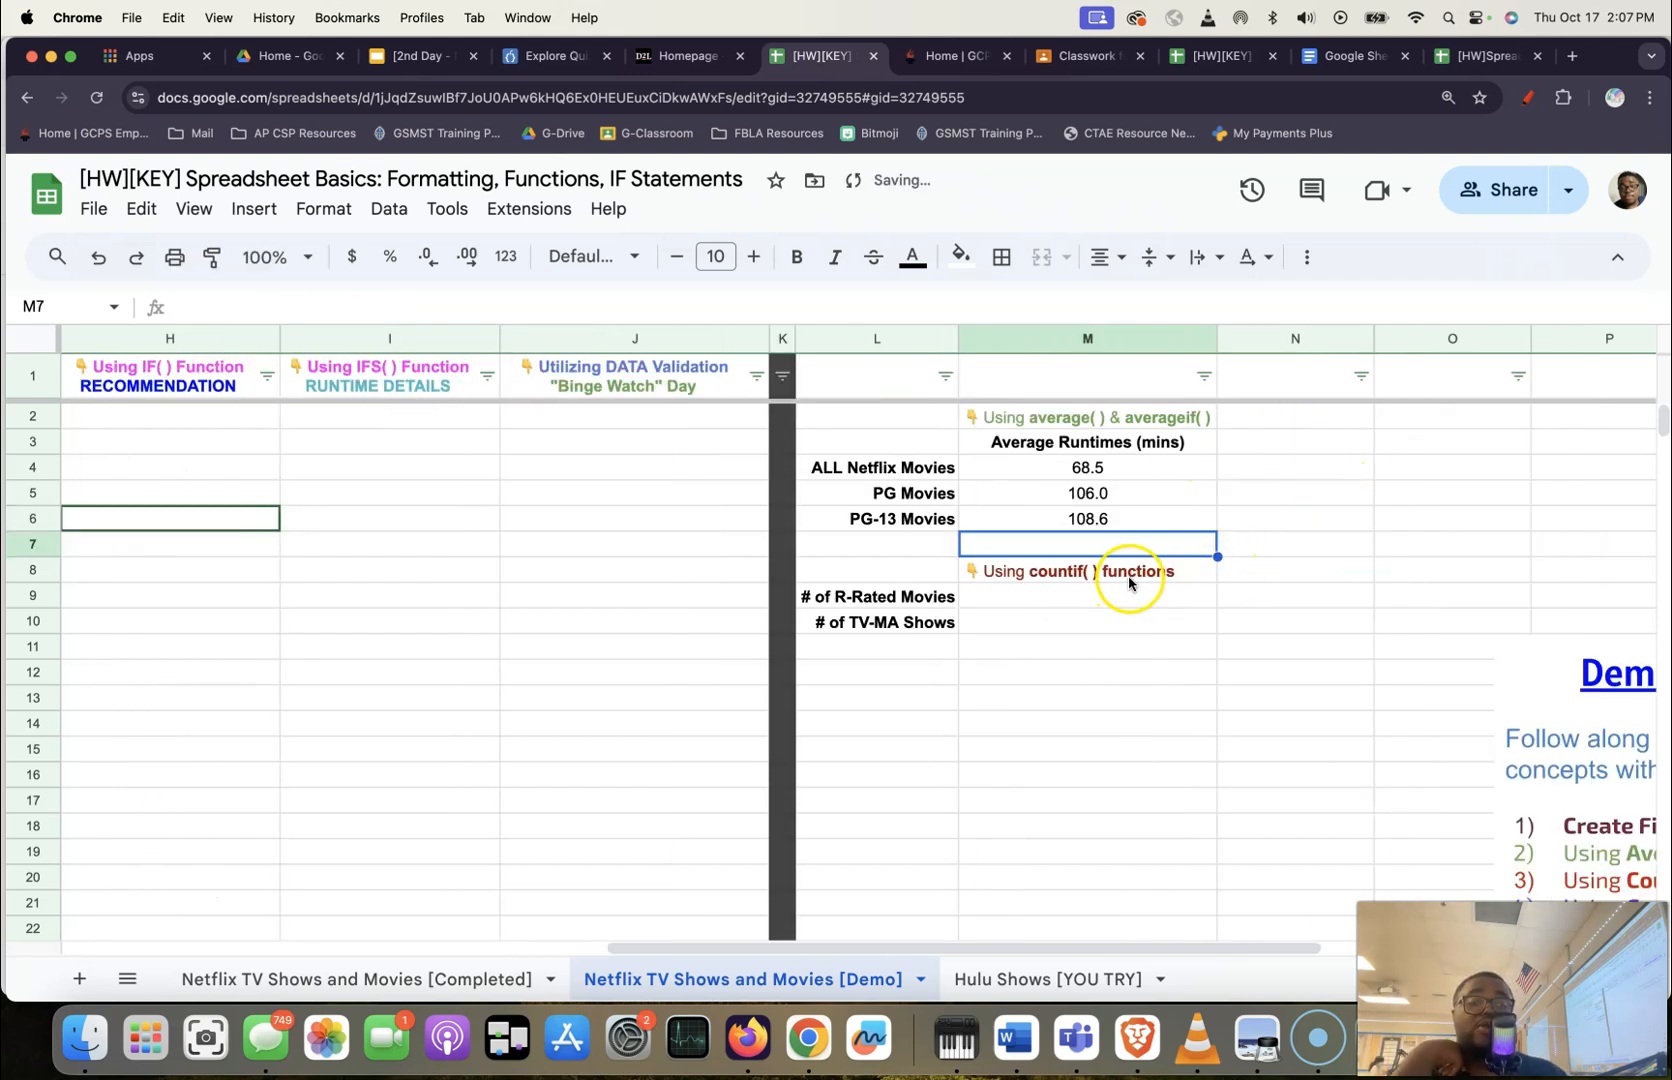
pyautogui.click(358, 979)
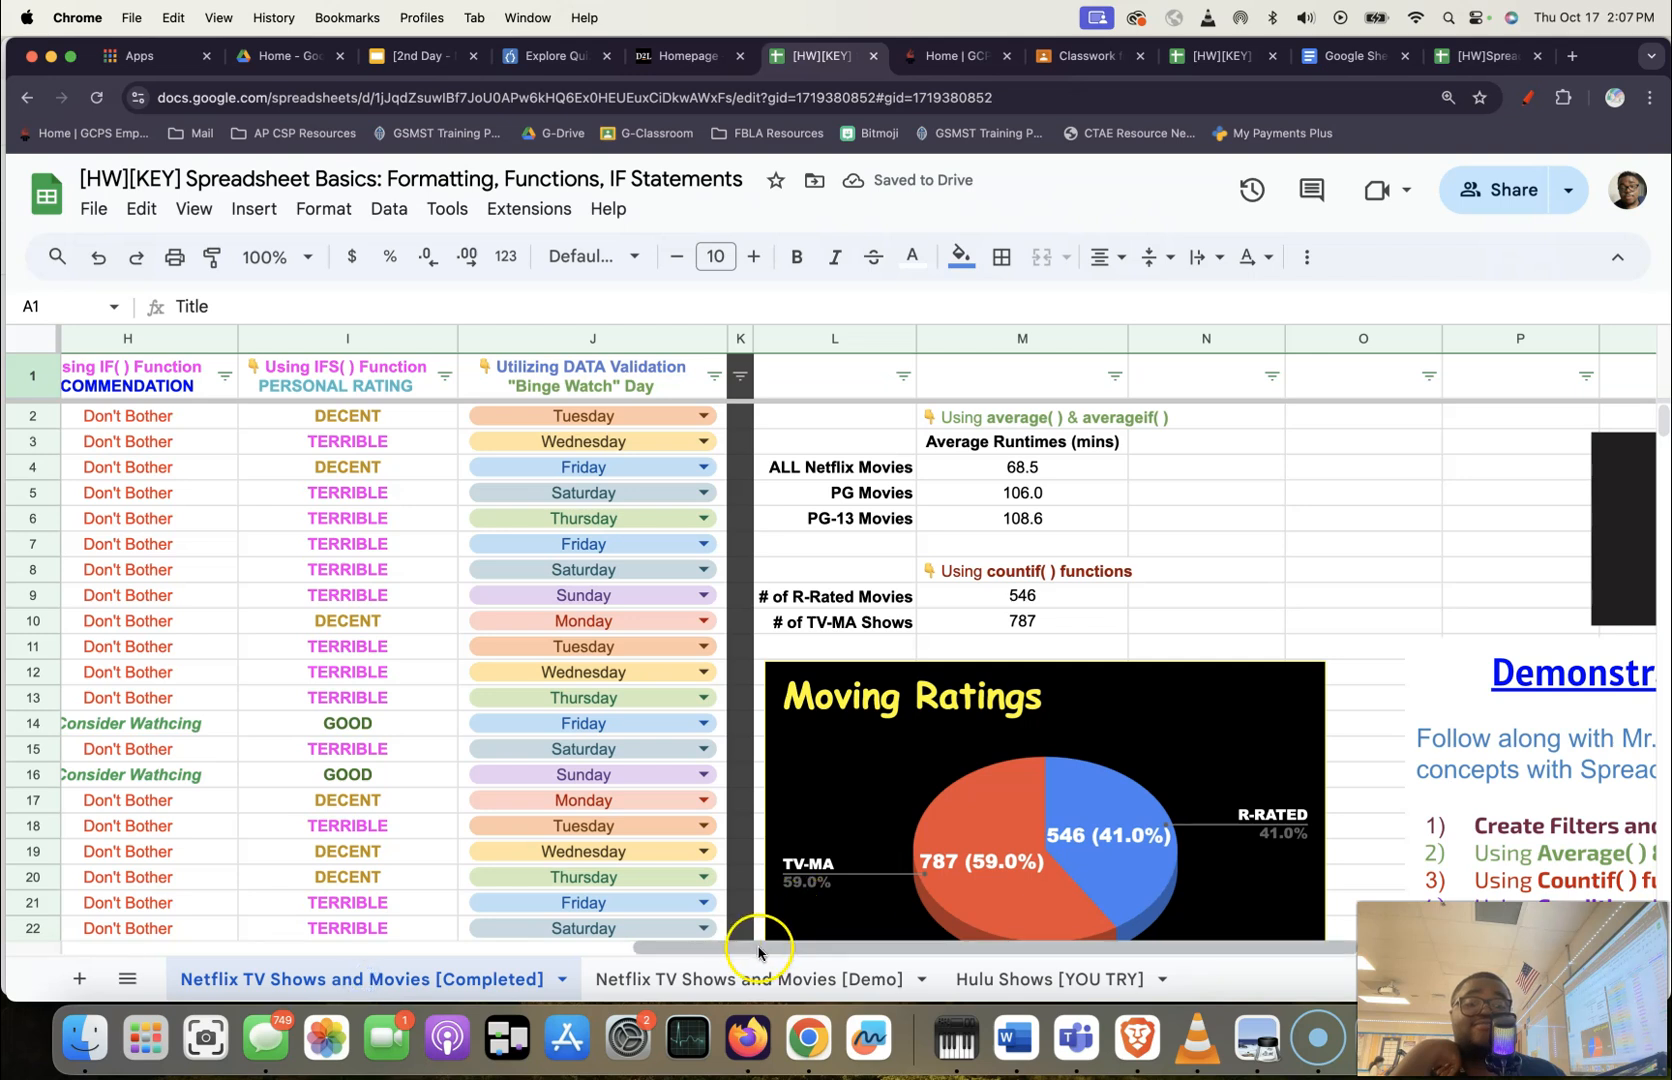
pyautogui.moveTo(775, 945); pyautogui.dragTo(836, 945)
pyautogui.moveTo(884, 470); pyautogui.dragTo(884, 500)
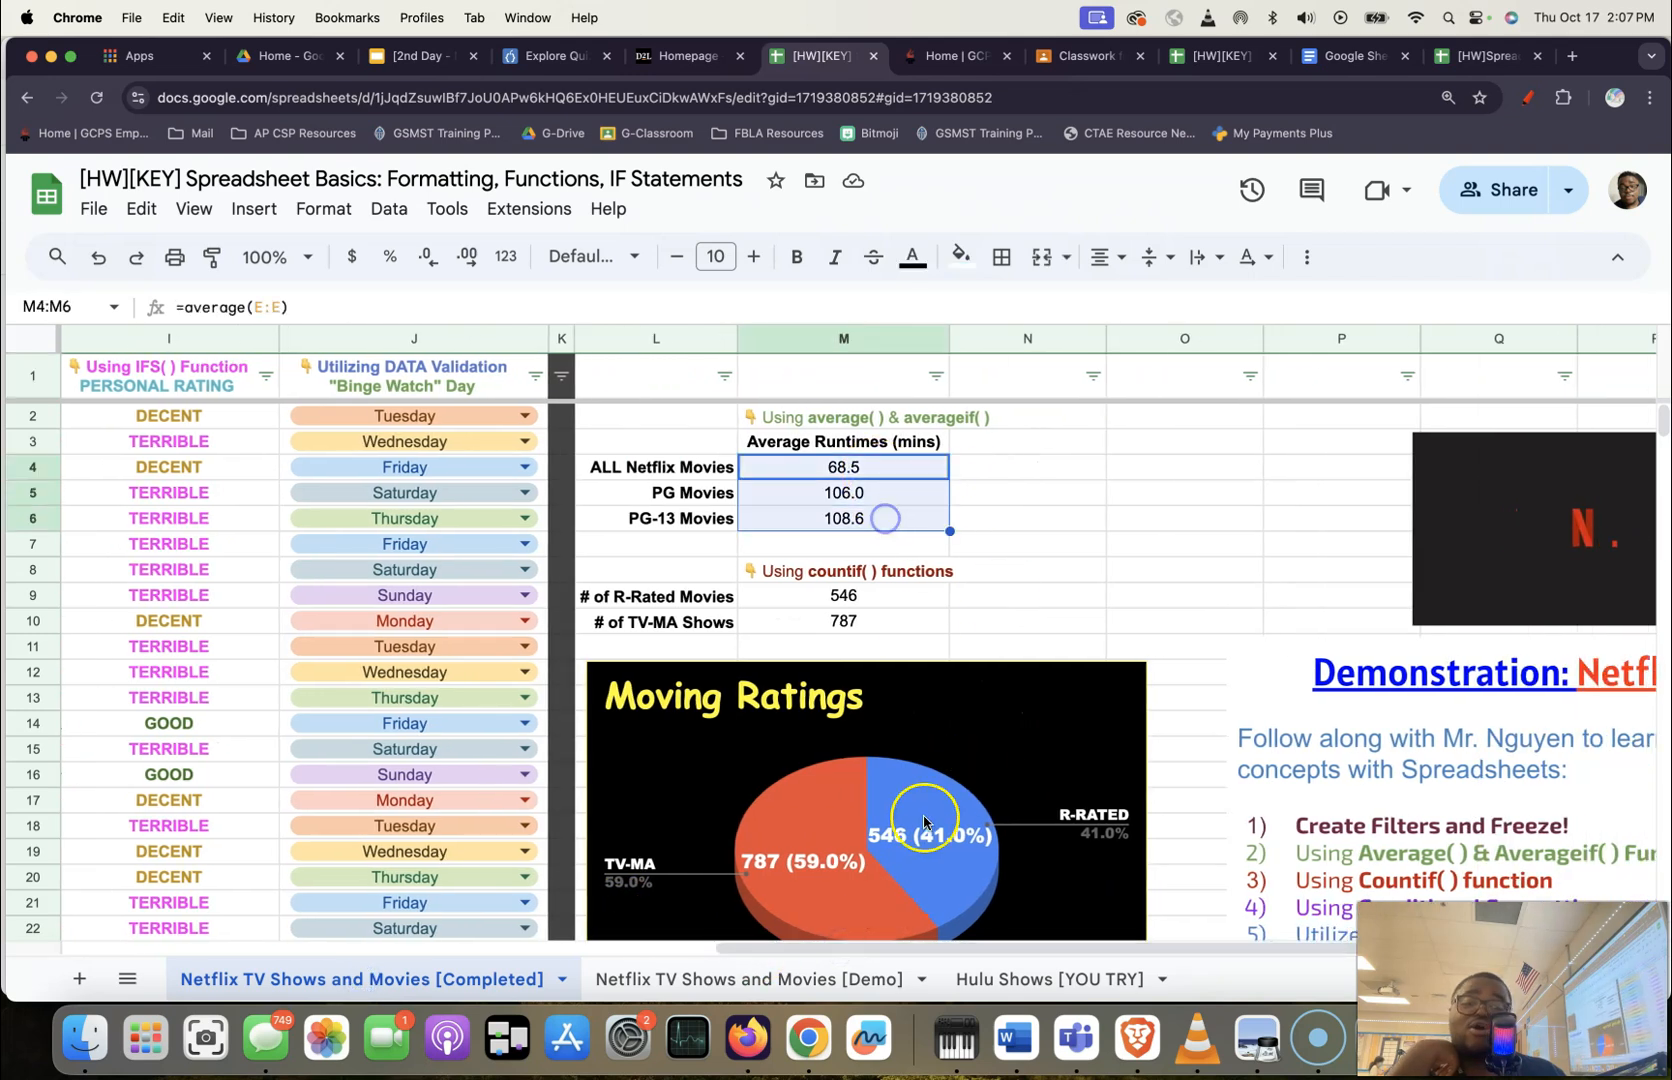
# On the Demo sheet, start a COUNTIF formula in M9 for R-Rated Movies with the Rating column D:D as the range.
pyautogui.click(784, 977)
pyautogui.click(1078, 598)
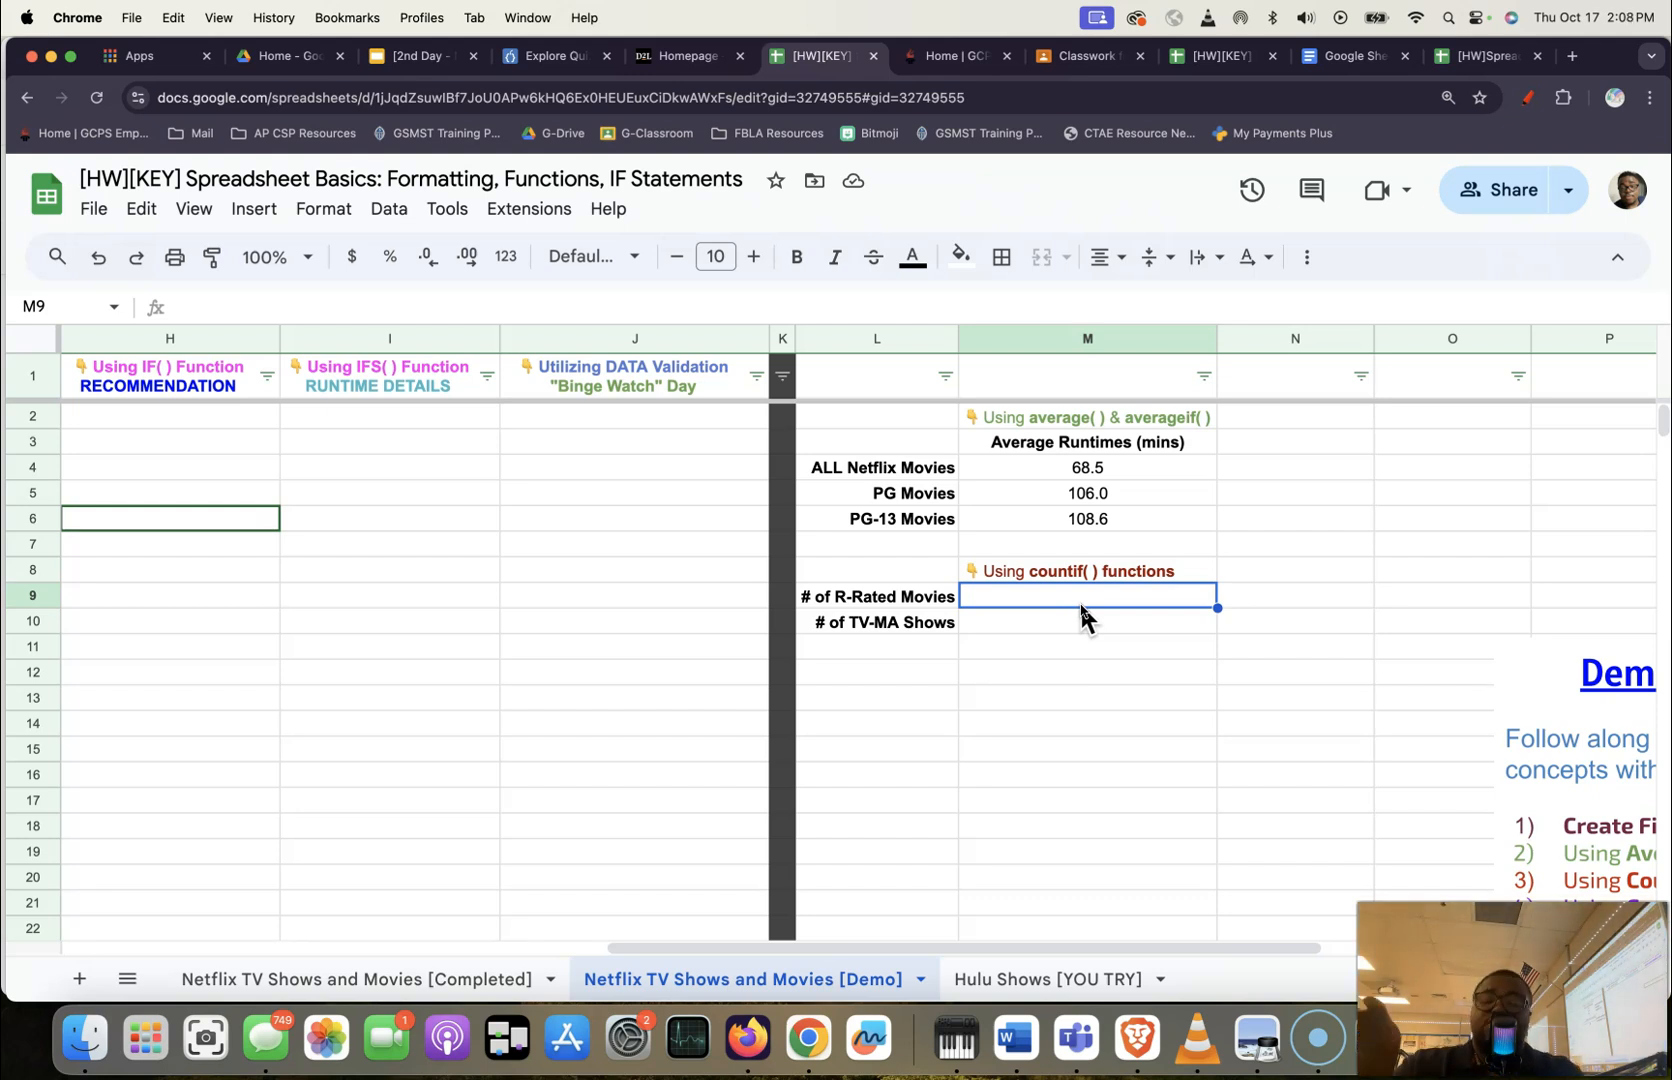
pyautogui.write('=COUNTIF')
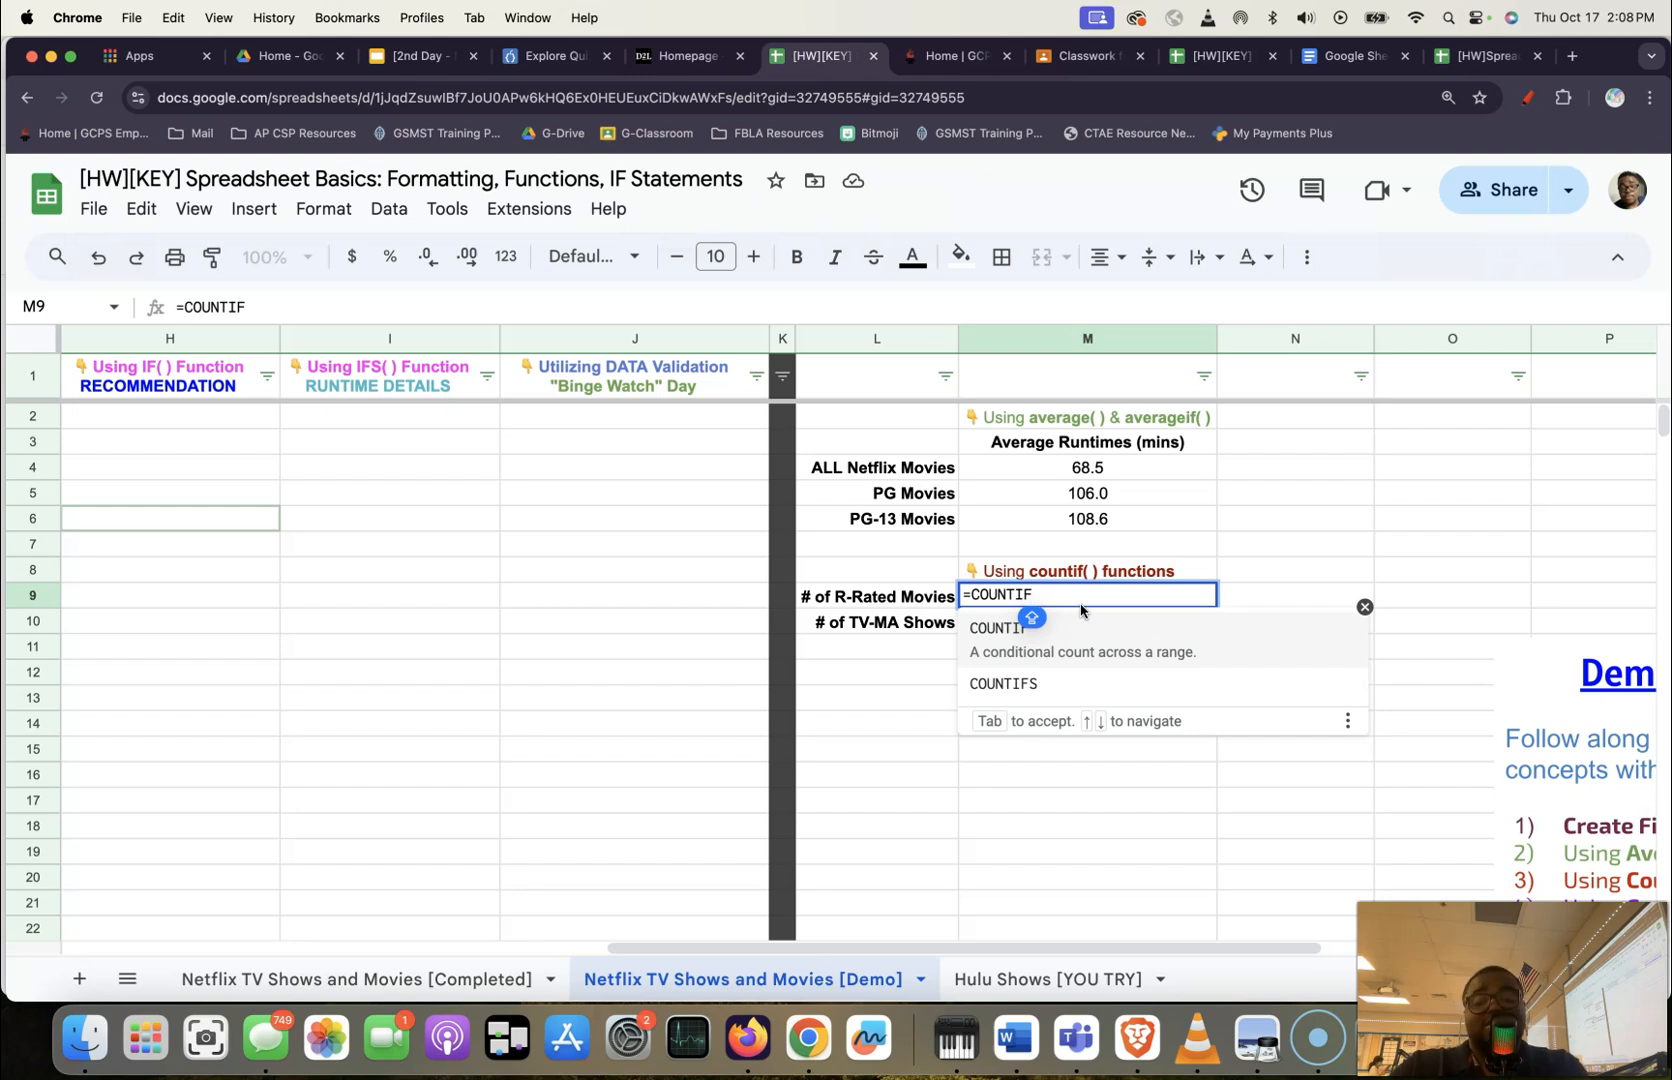
pyautogui.write('(')
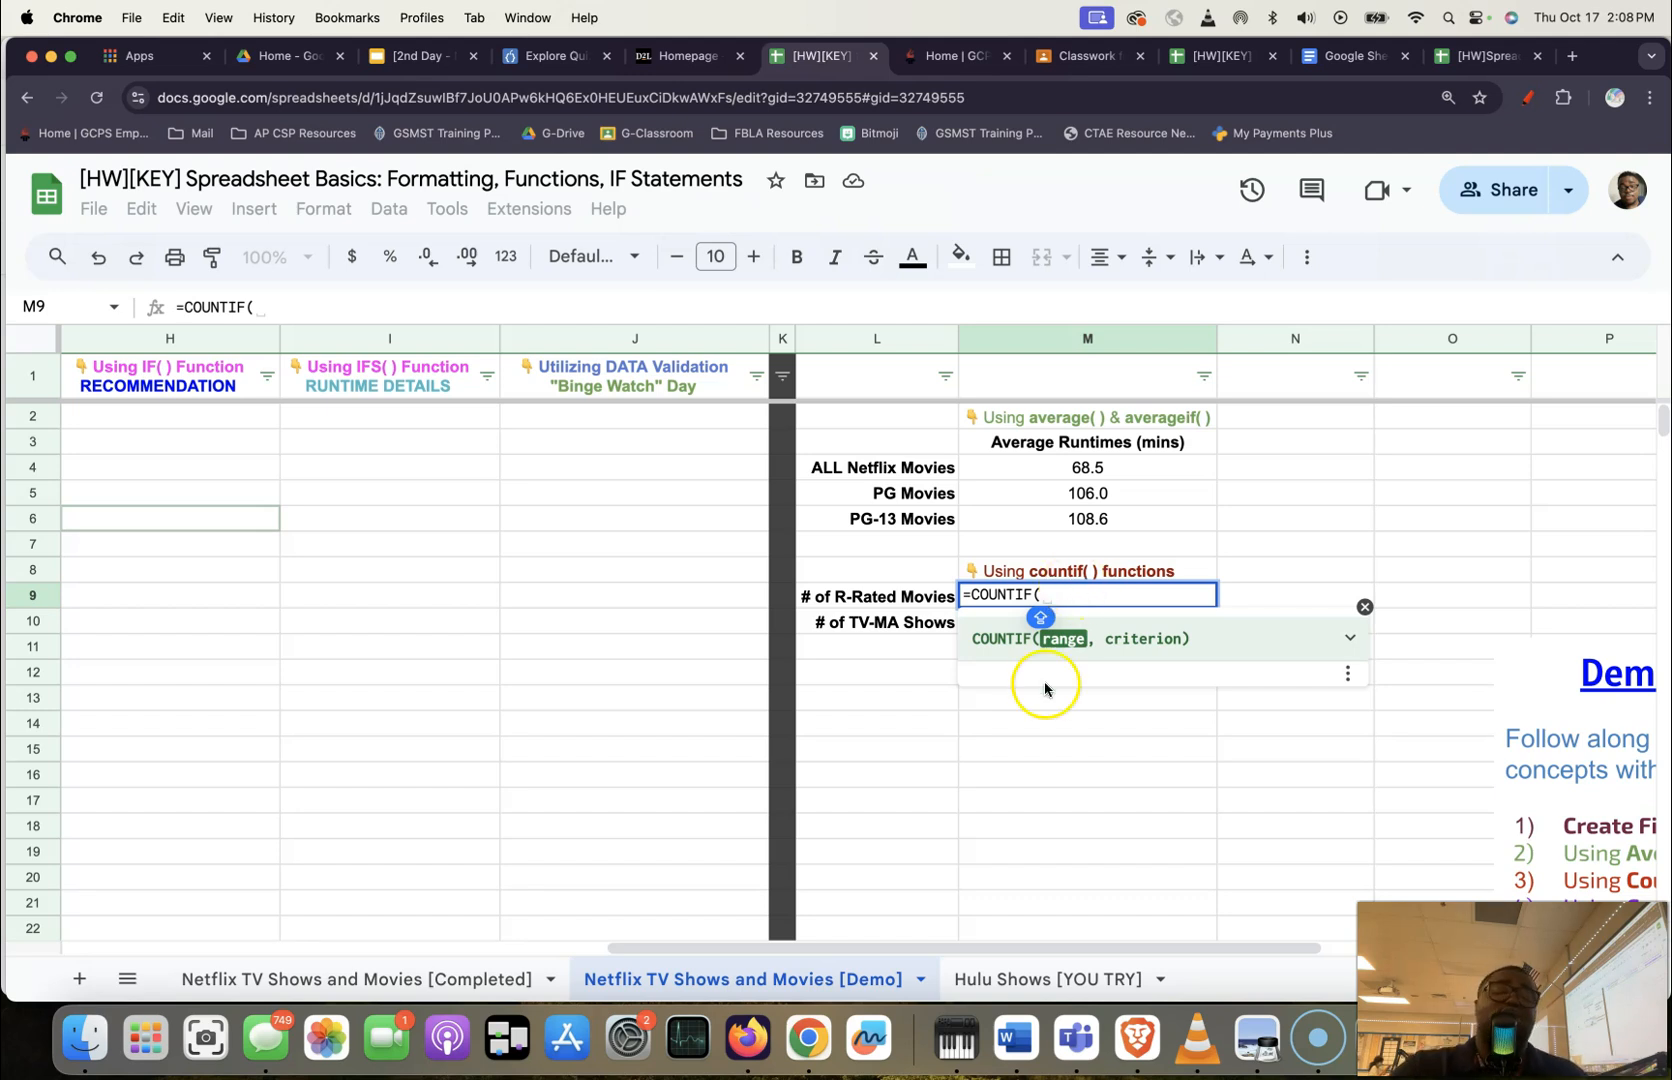
pyautogui.moveTo(1063, 951); pyautogui.dragTo(631, 948)
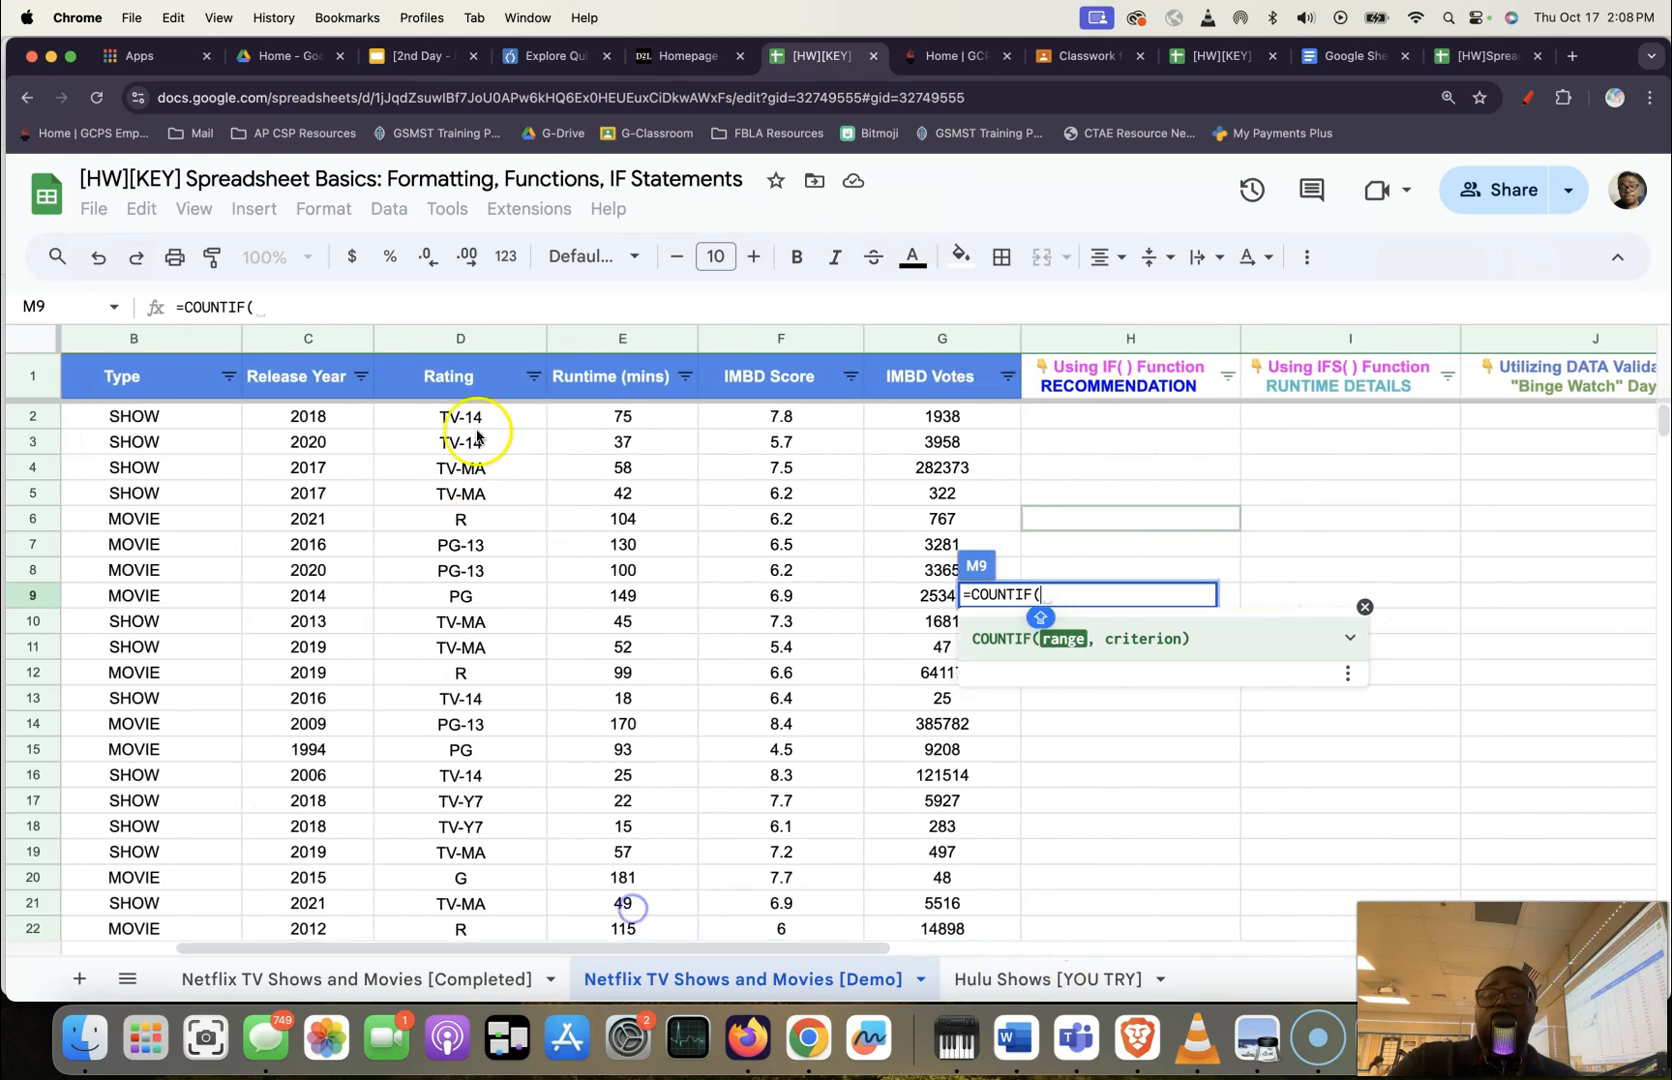
pyautogui.click(494, 343)
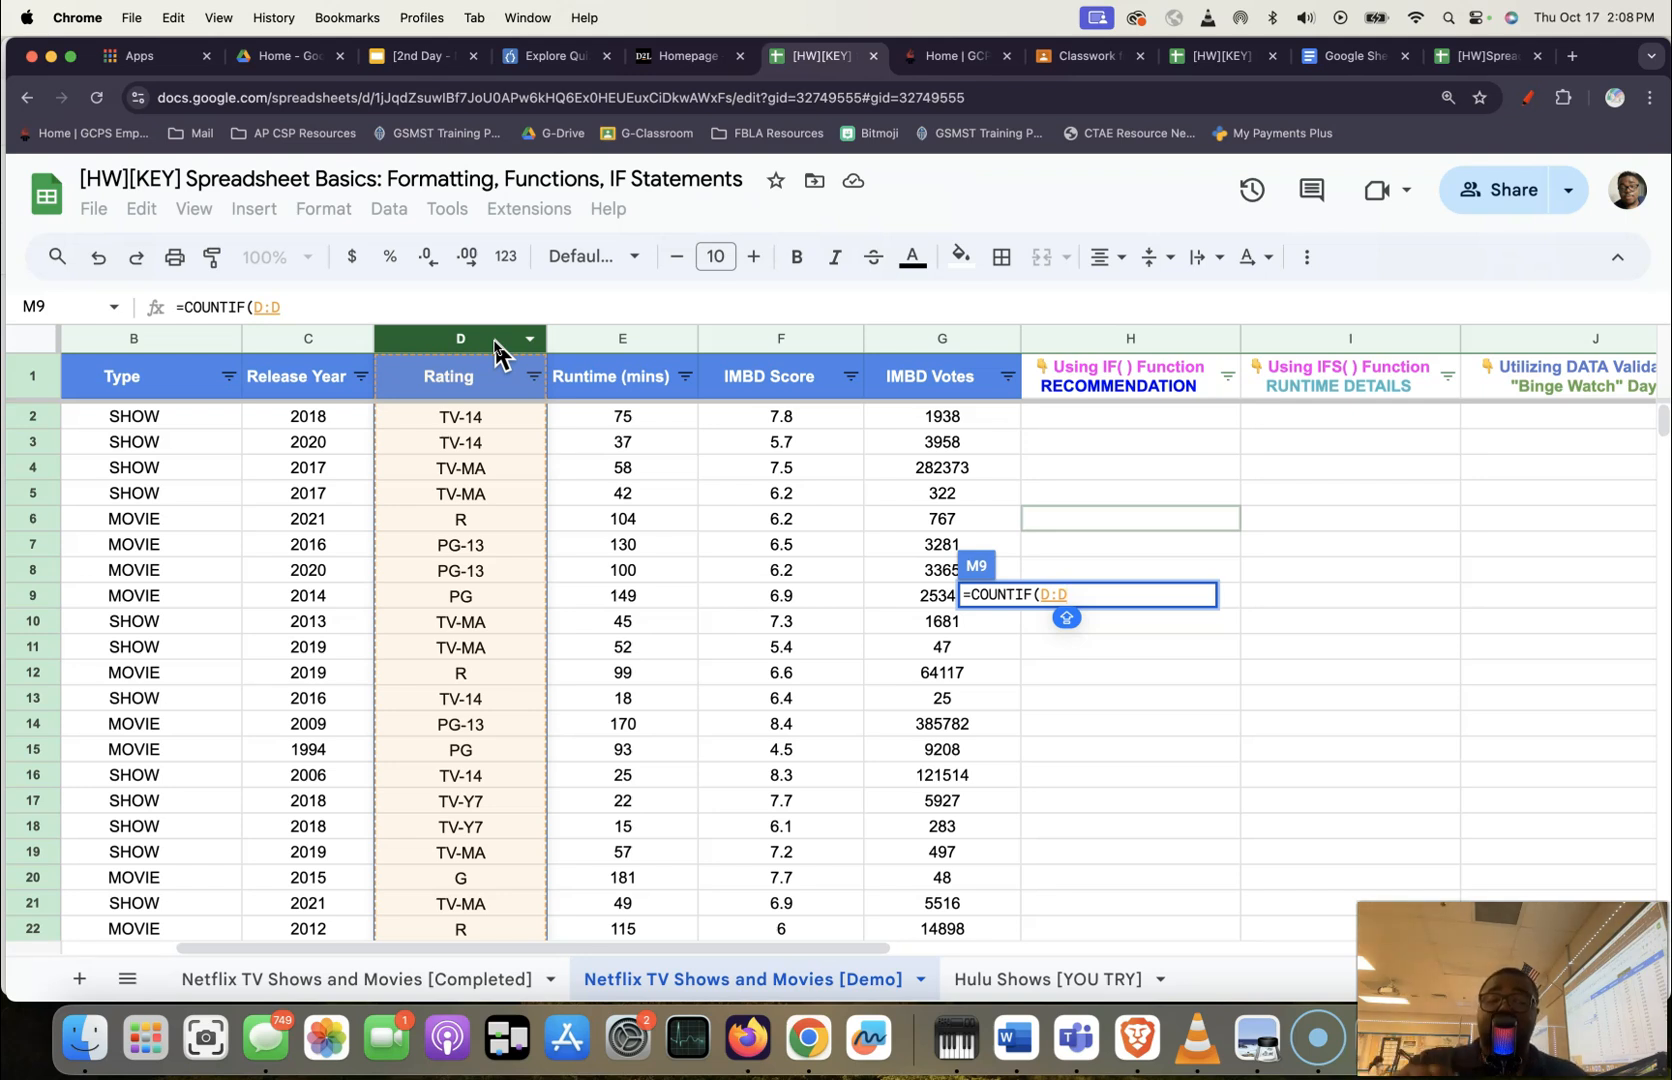
pyautogui.write(',')
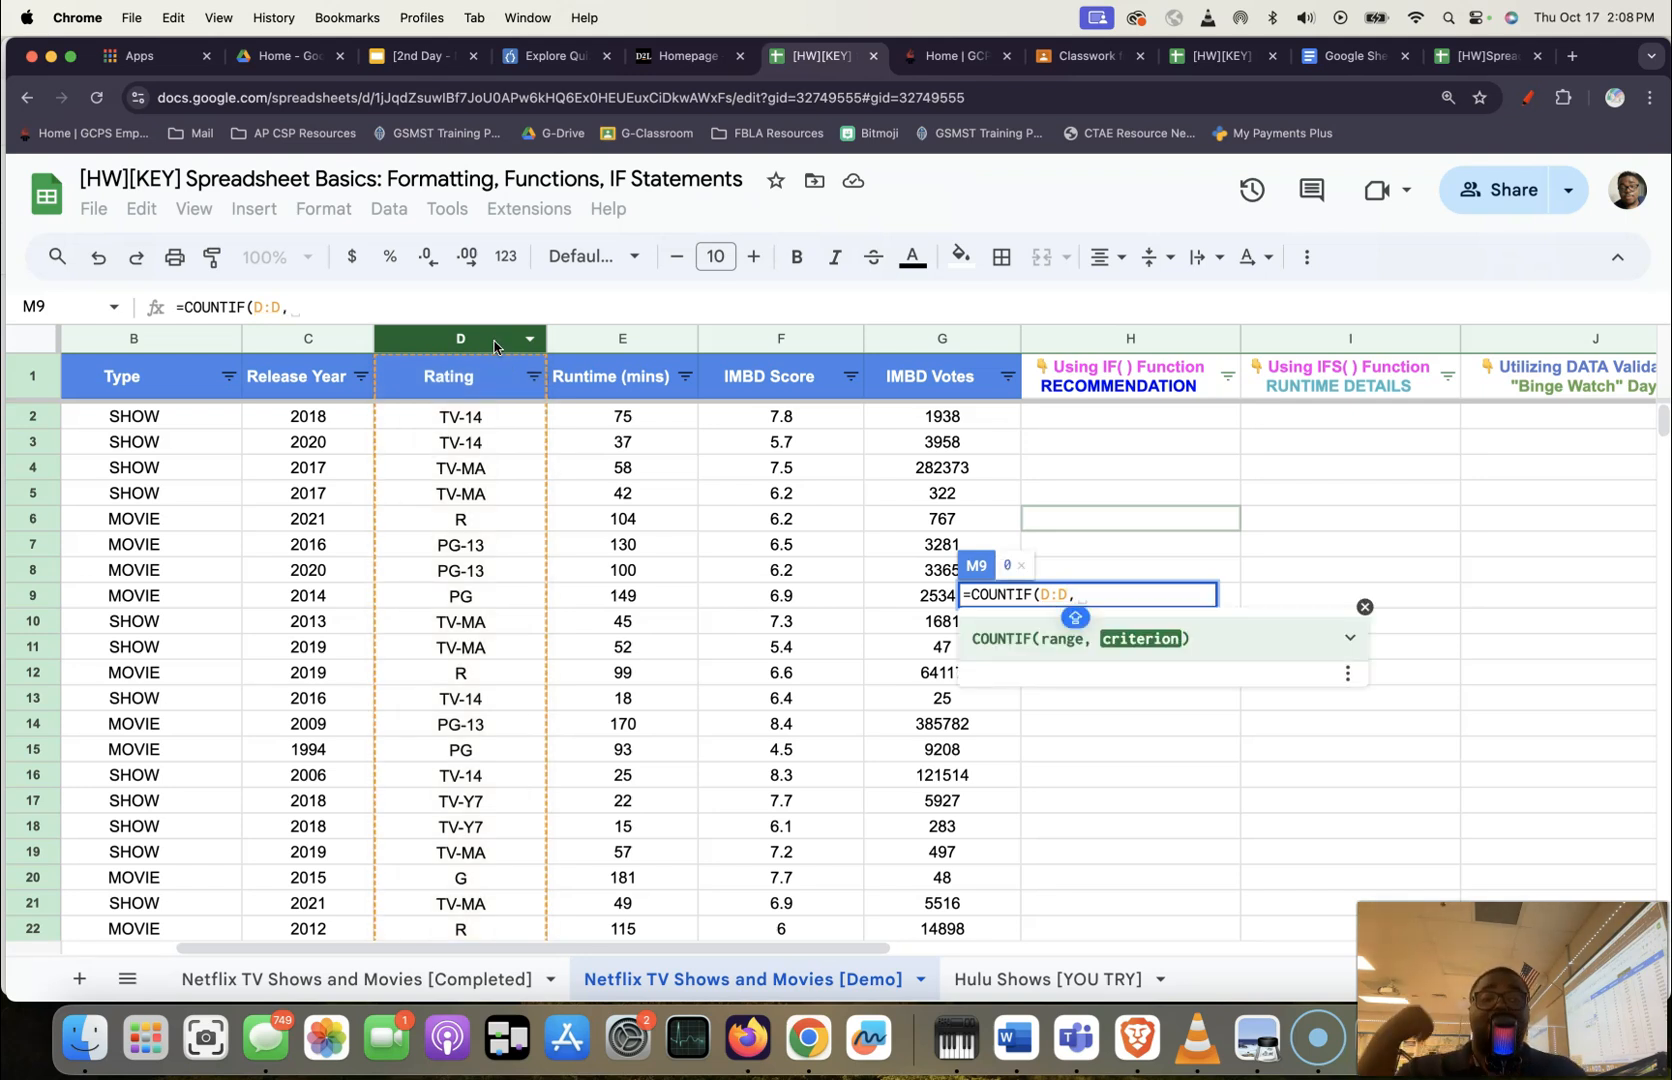
# Complete the M9 COUNTIF formula with "R" as the criterion, matching the R entries in the Rating column.
pyautogui.moveTo(709, 949); pyautogui.dragTo(1146, 915)
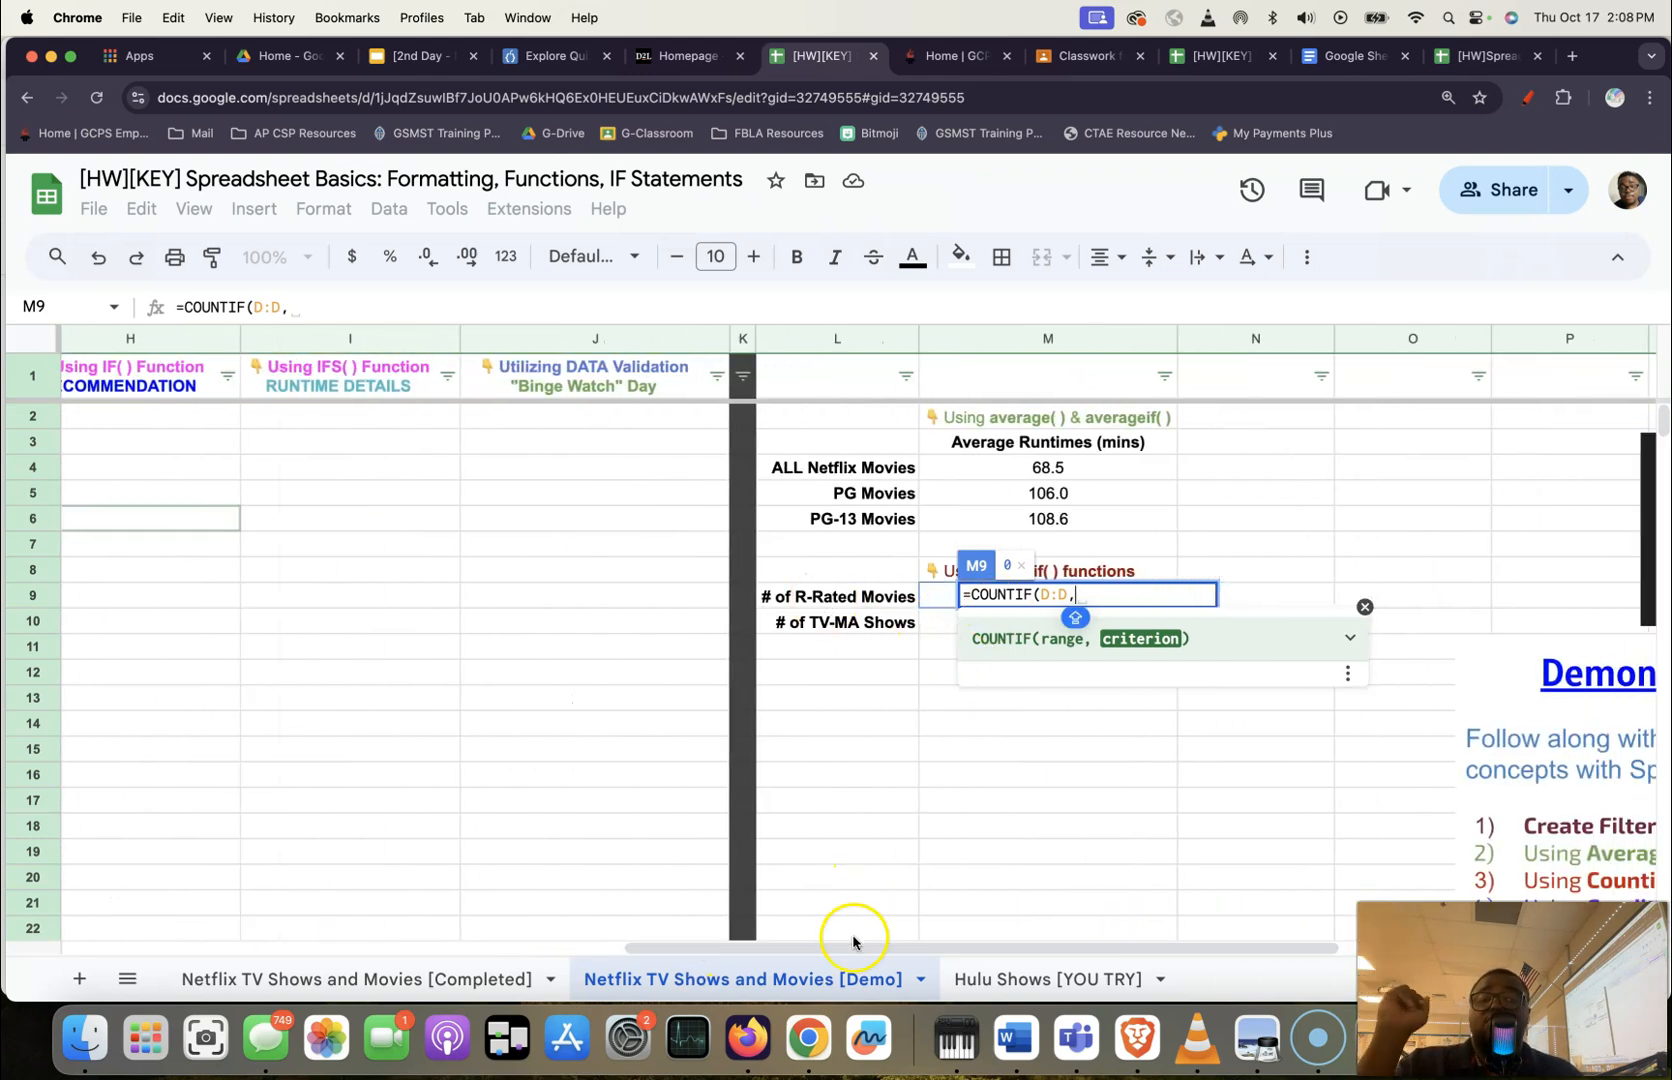
pyautogui.moveTo(855, 944); pyautogui.dragTo(367, 910)
pyautogui.scroll(-1, 557, 805)
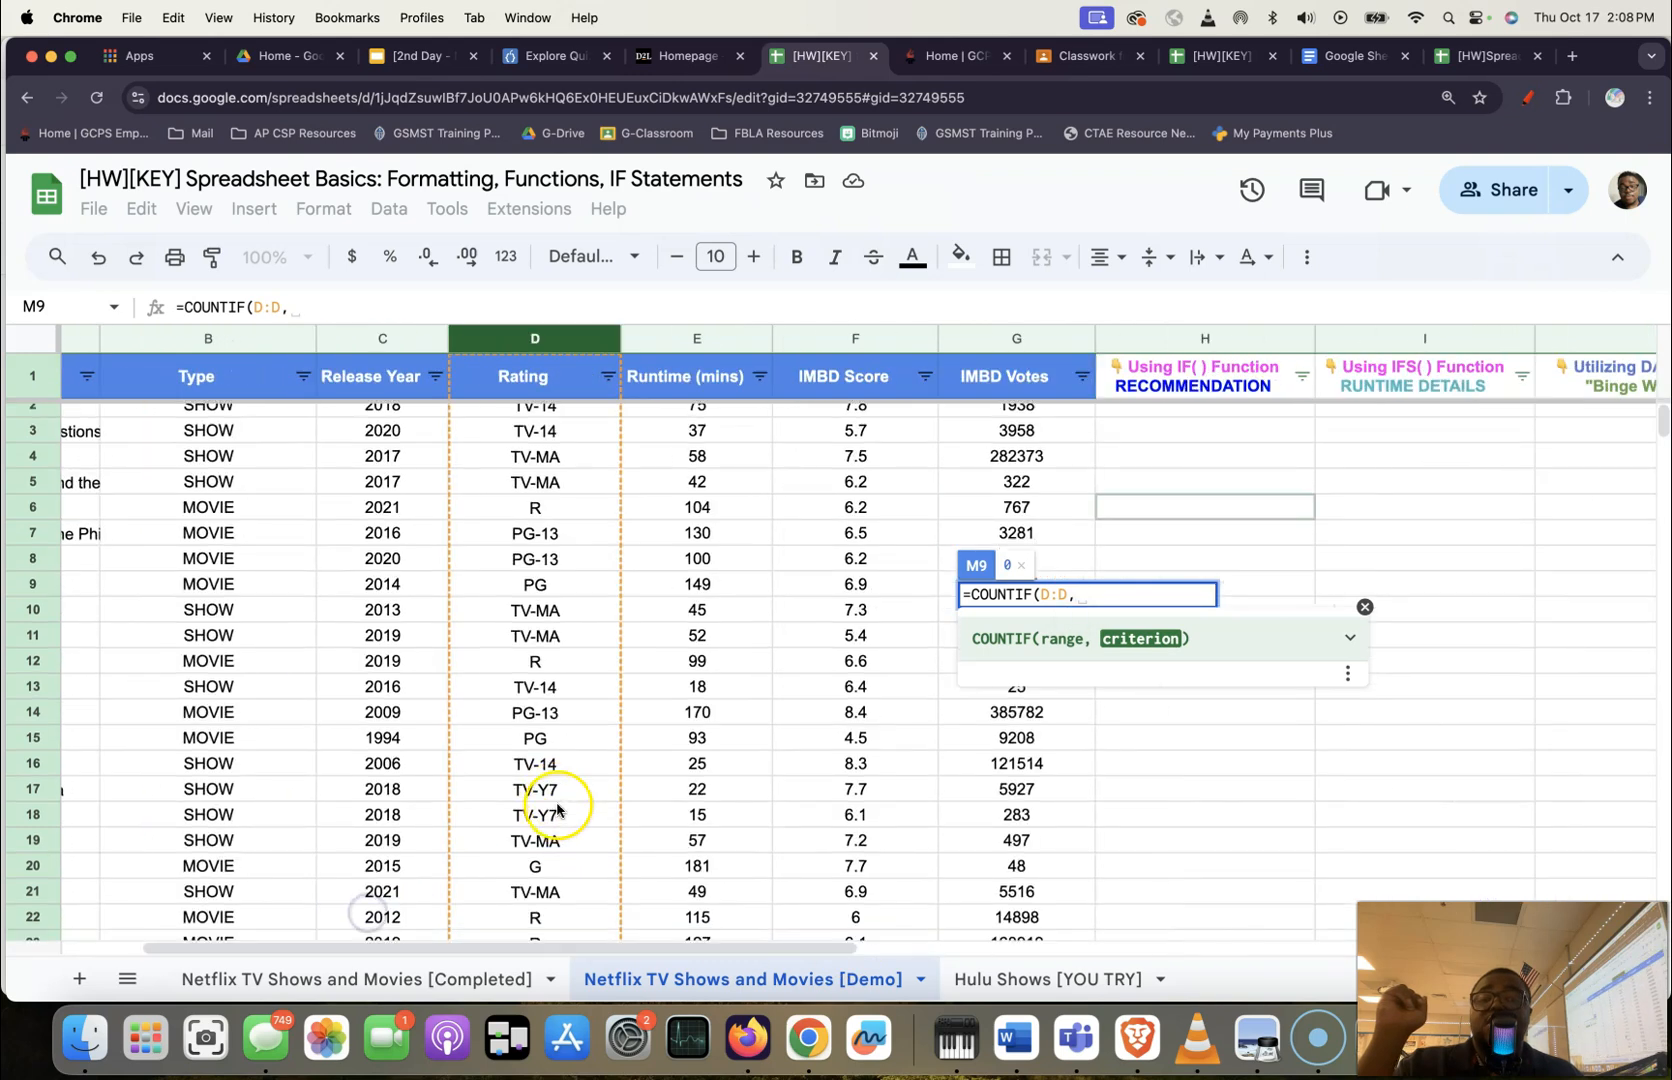
pyautogui.write('"R')
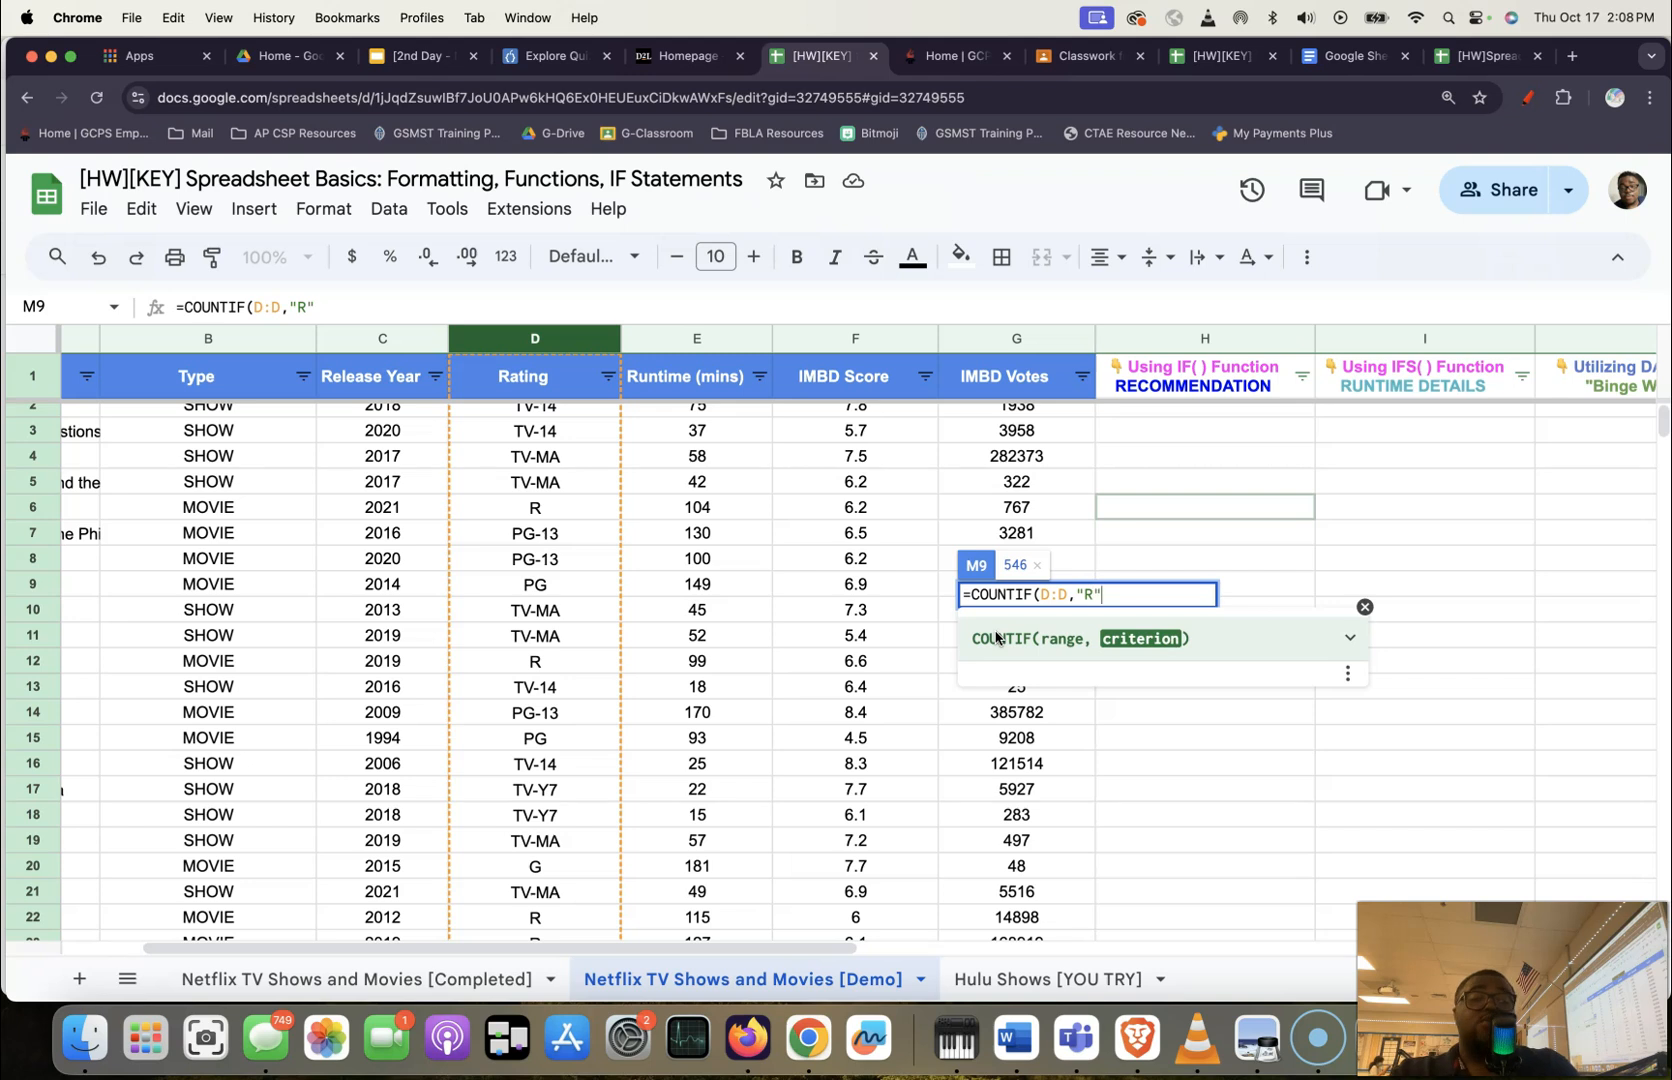
pyautogui.press('capslock')
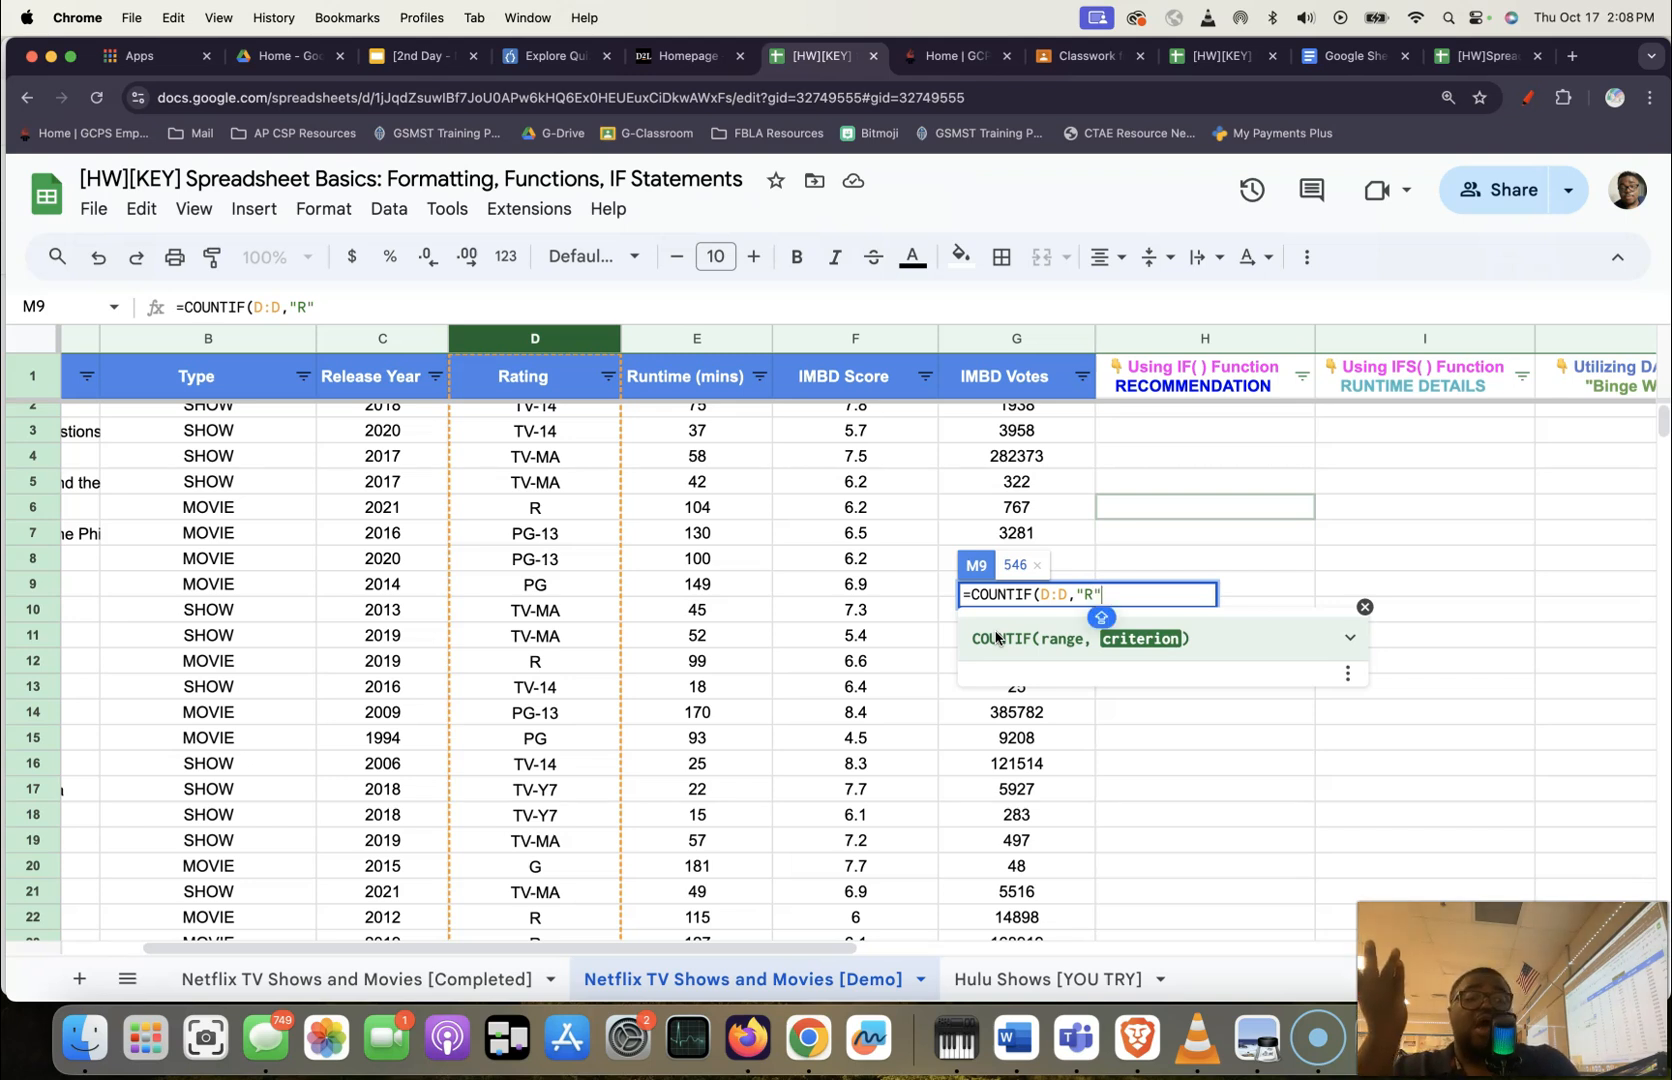
pyautogui.write(')')
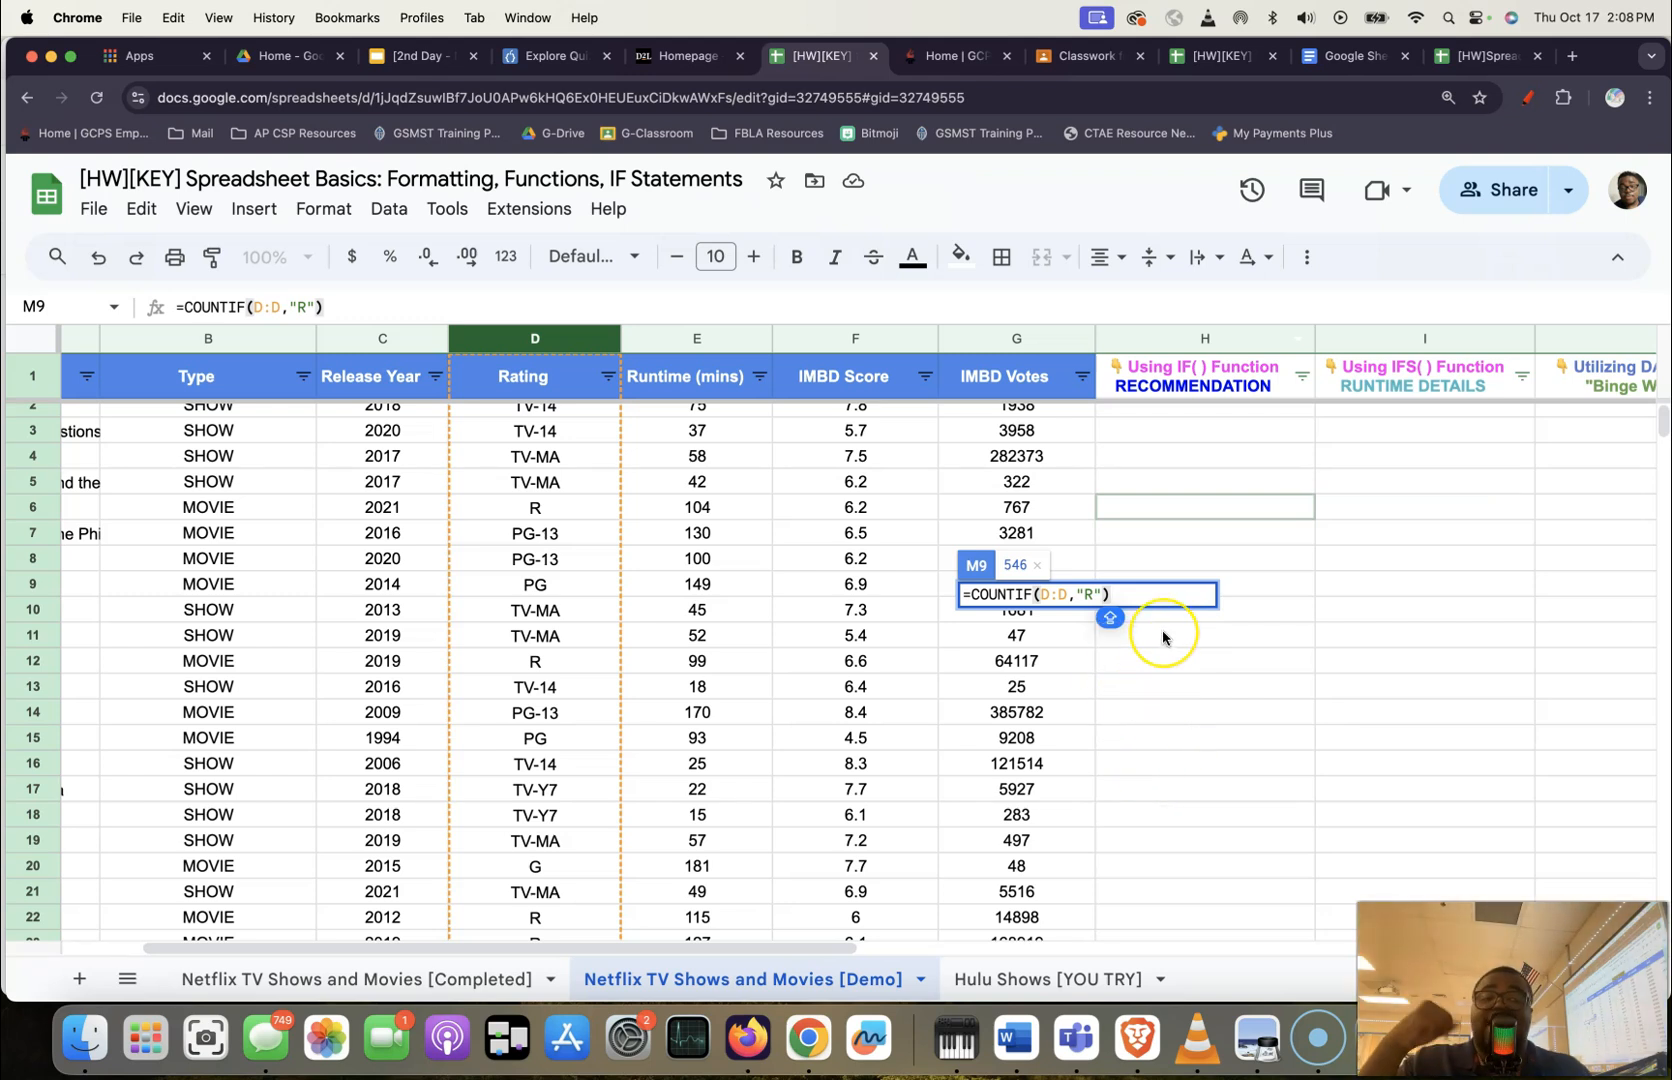
pyautogui.press('Return')
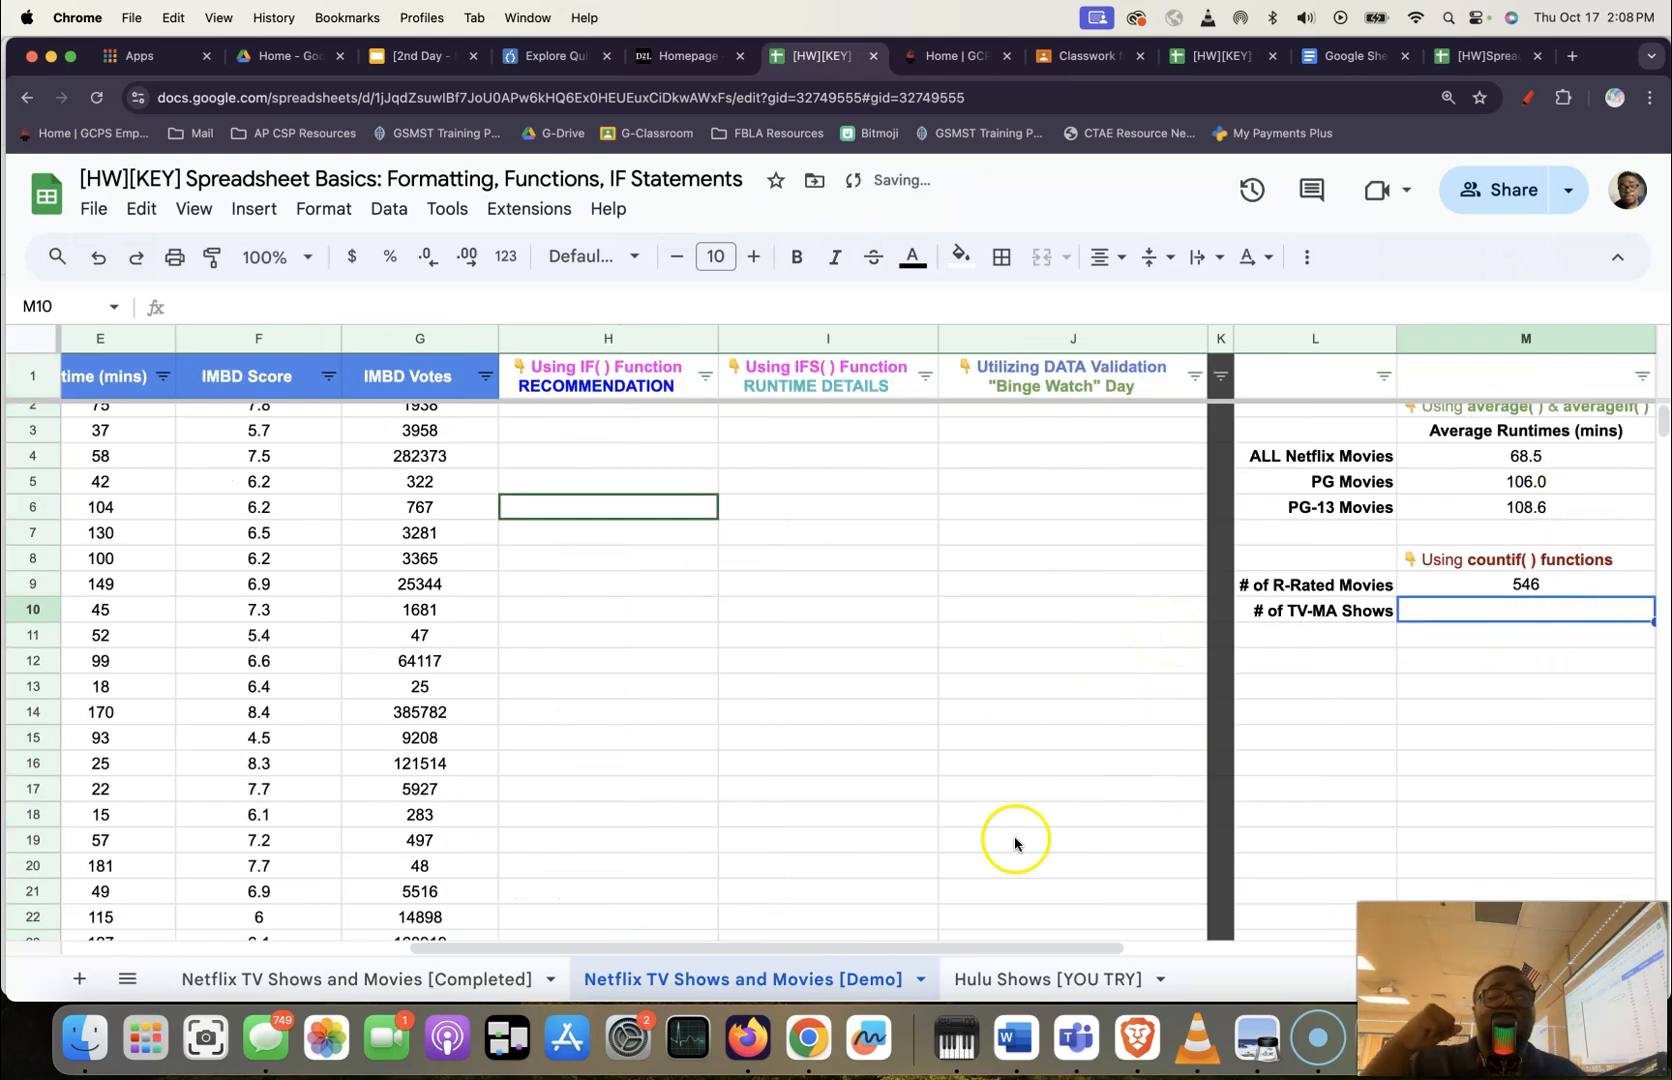
# Check the R-Rated Movies count against the Completed sheet, and return to the Demo sheet's count cells.
pyautogui.click(490, 985)
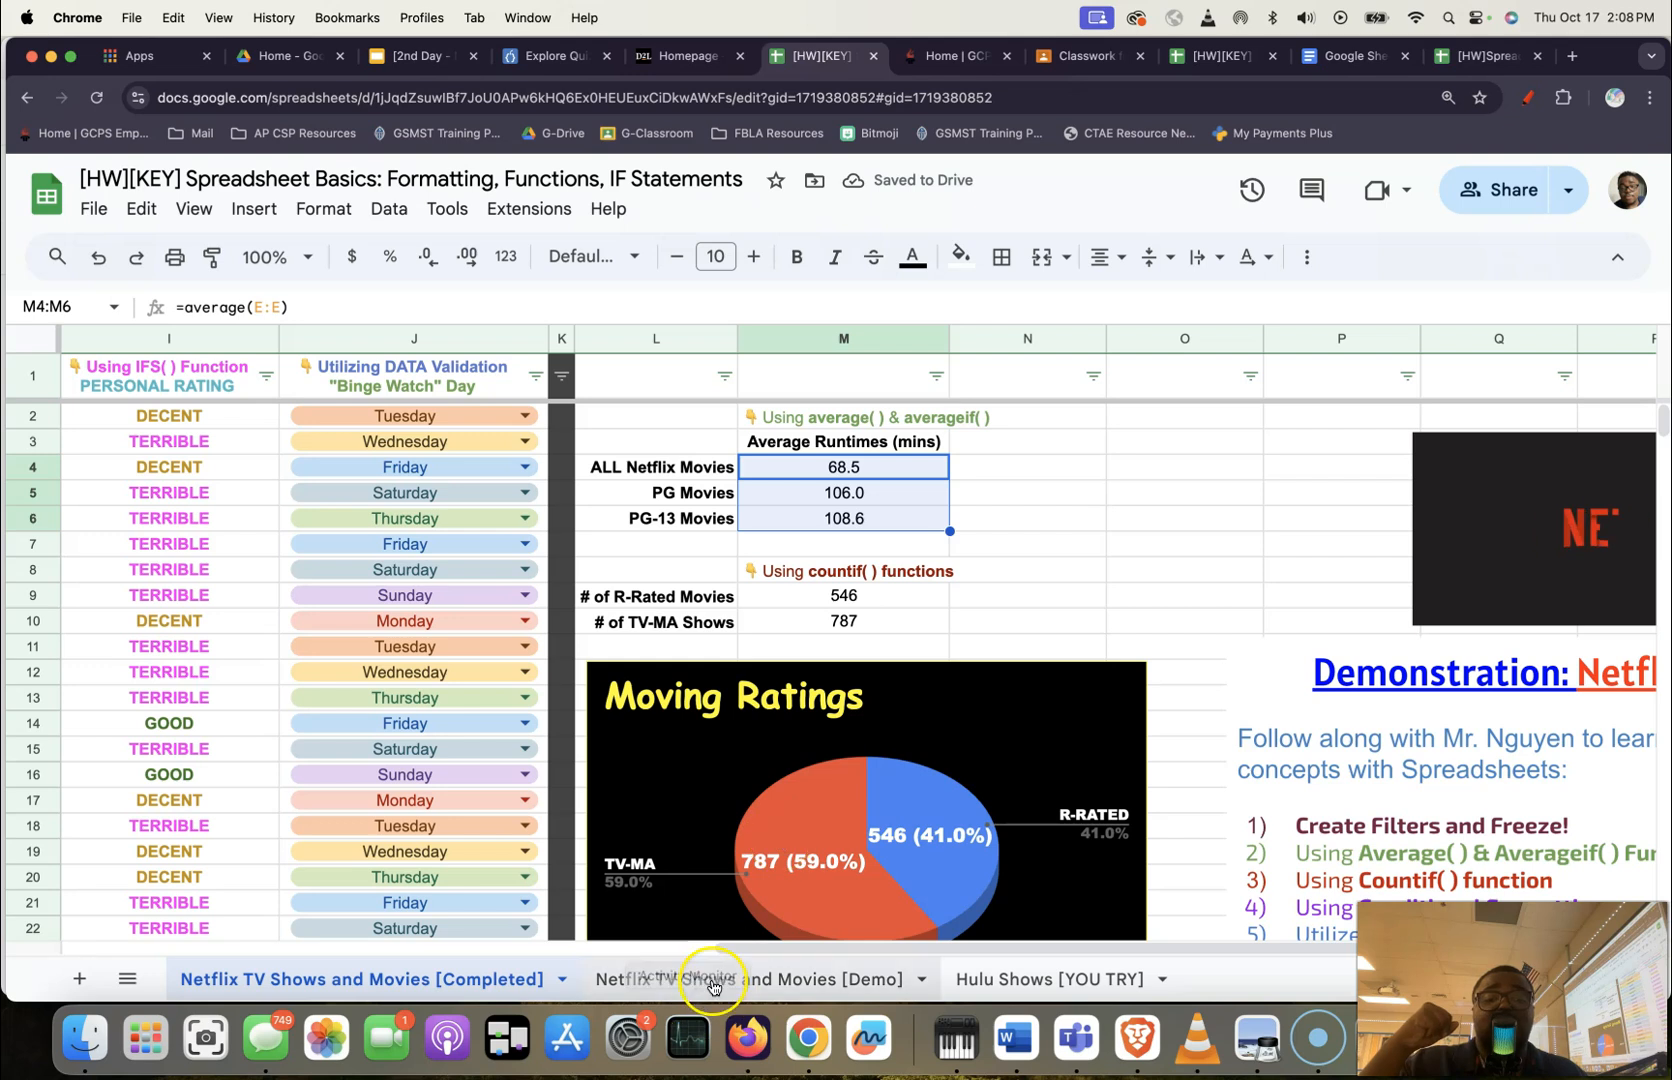
pyautogui.click(712, 977)
pyautogui.moveTo(1097, 945); pyautogui.dragTo(1221, 935)
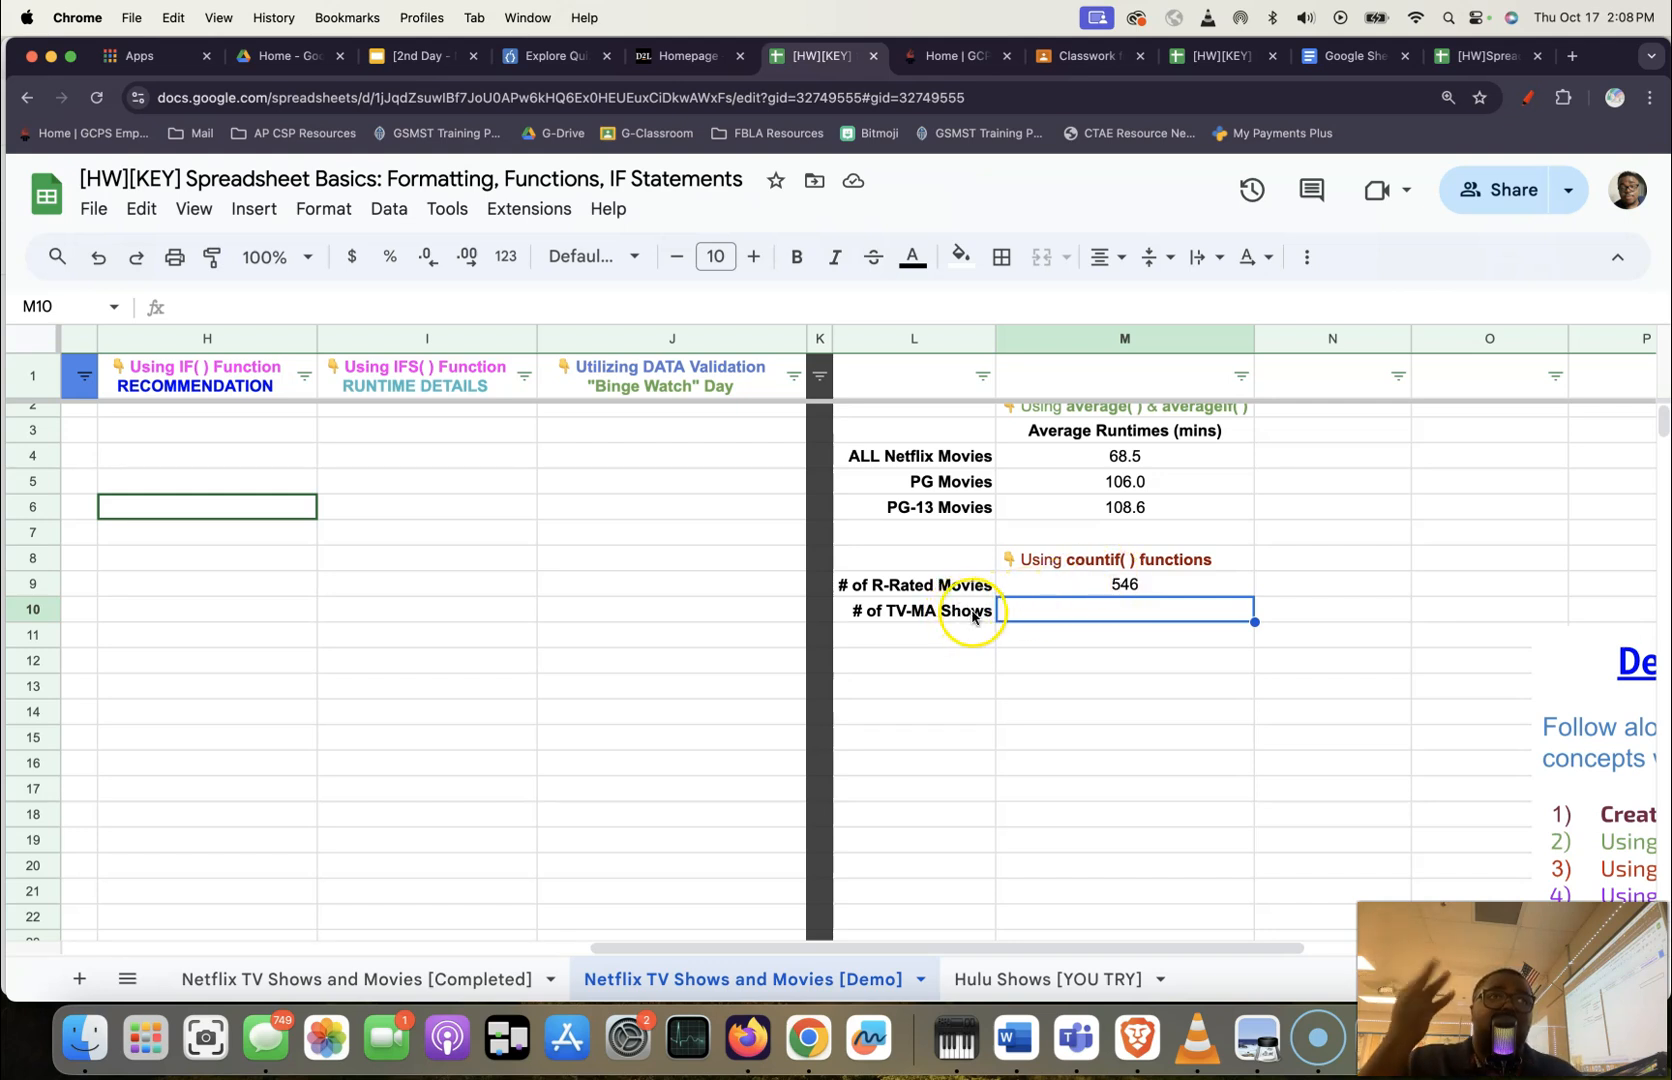
# Copy the R-Rated Movies COUNTIF formula from M9 down into M10 for TV-MA Shows.
pyautogui.click(1157, 587)
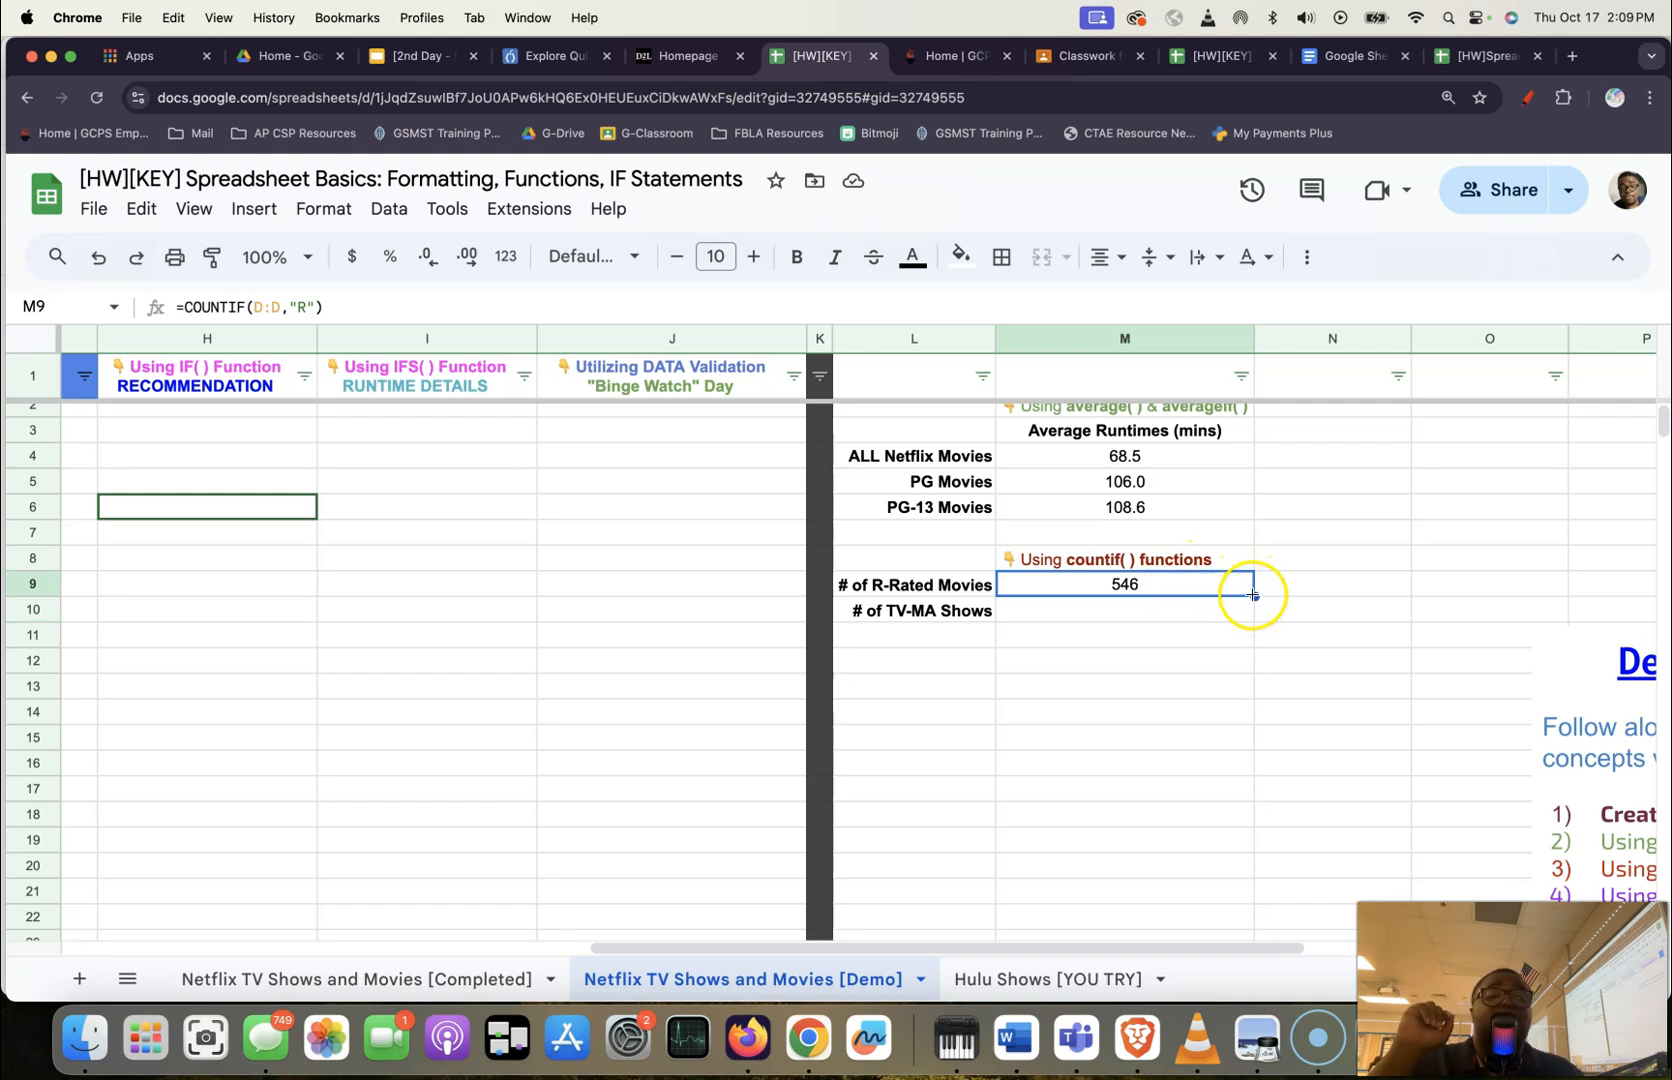
pyautogui.moveTo(1249, 598); pyautogui.dragTo(1251, 622)
pyautogui.click(1155, 612)
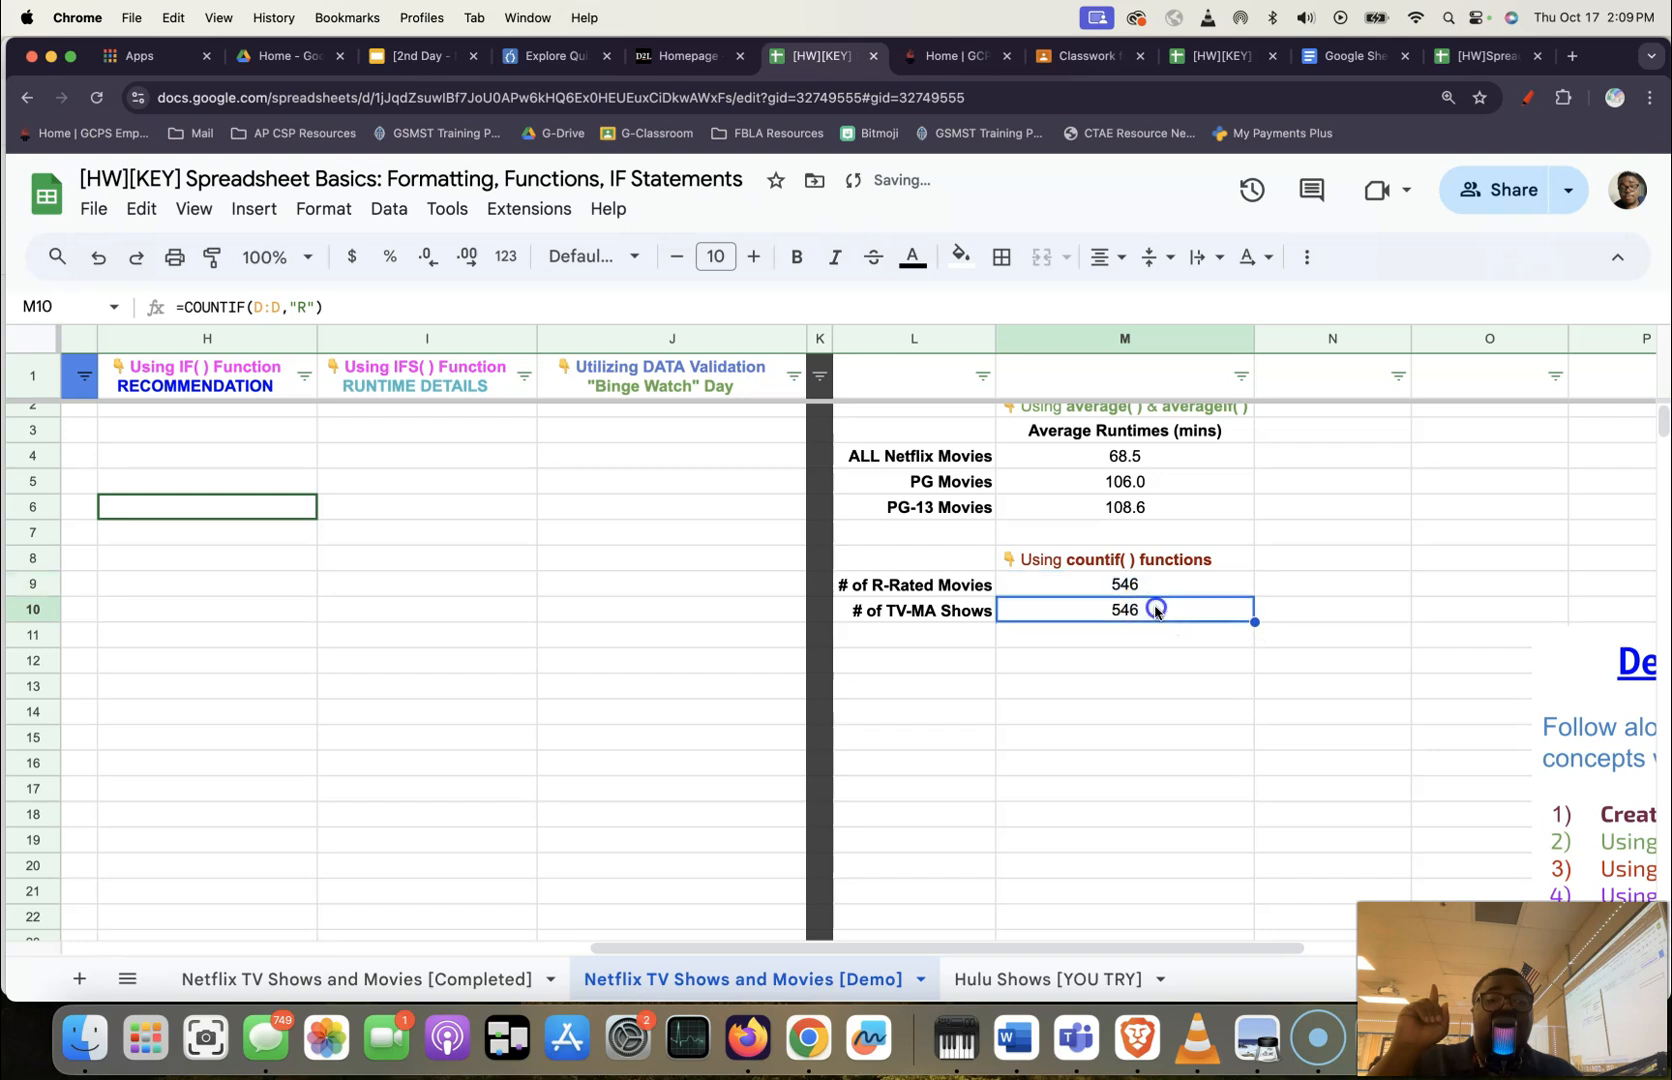
# Change the criterion in the M10 COUNTIF formula to "TV-MA".
pyautogui.click(303, 307)
pyautogui.press('BackSpace')
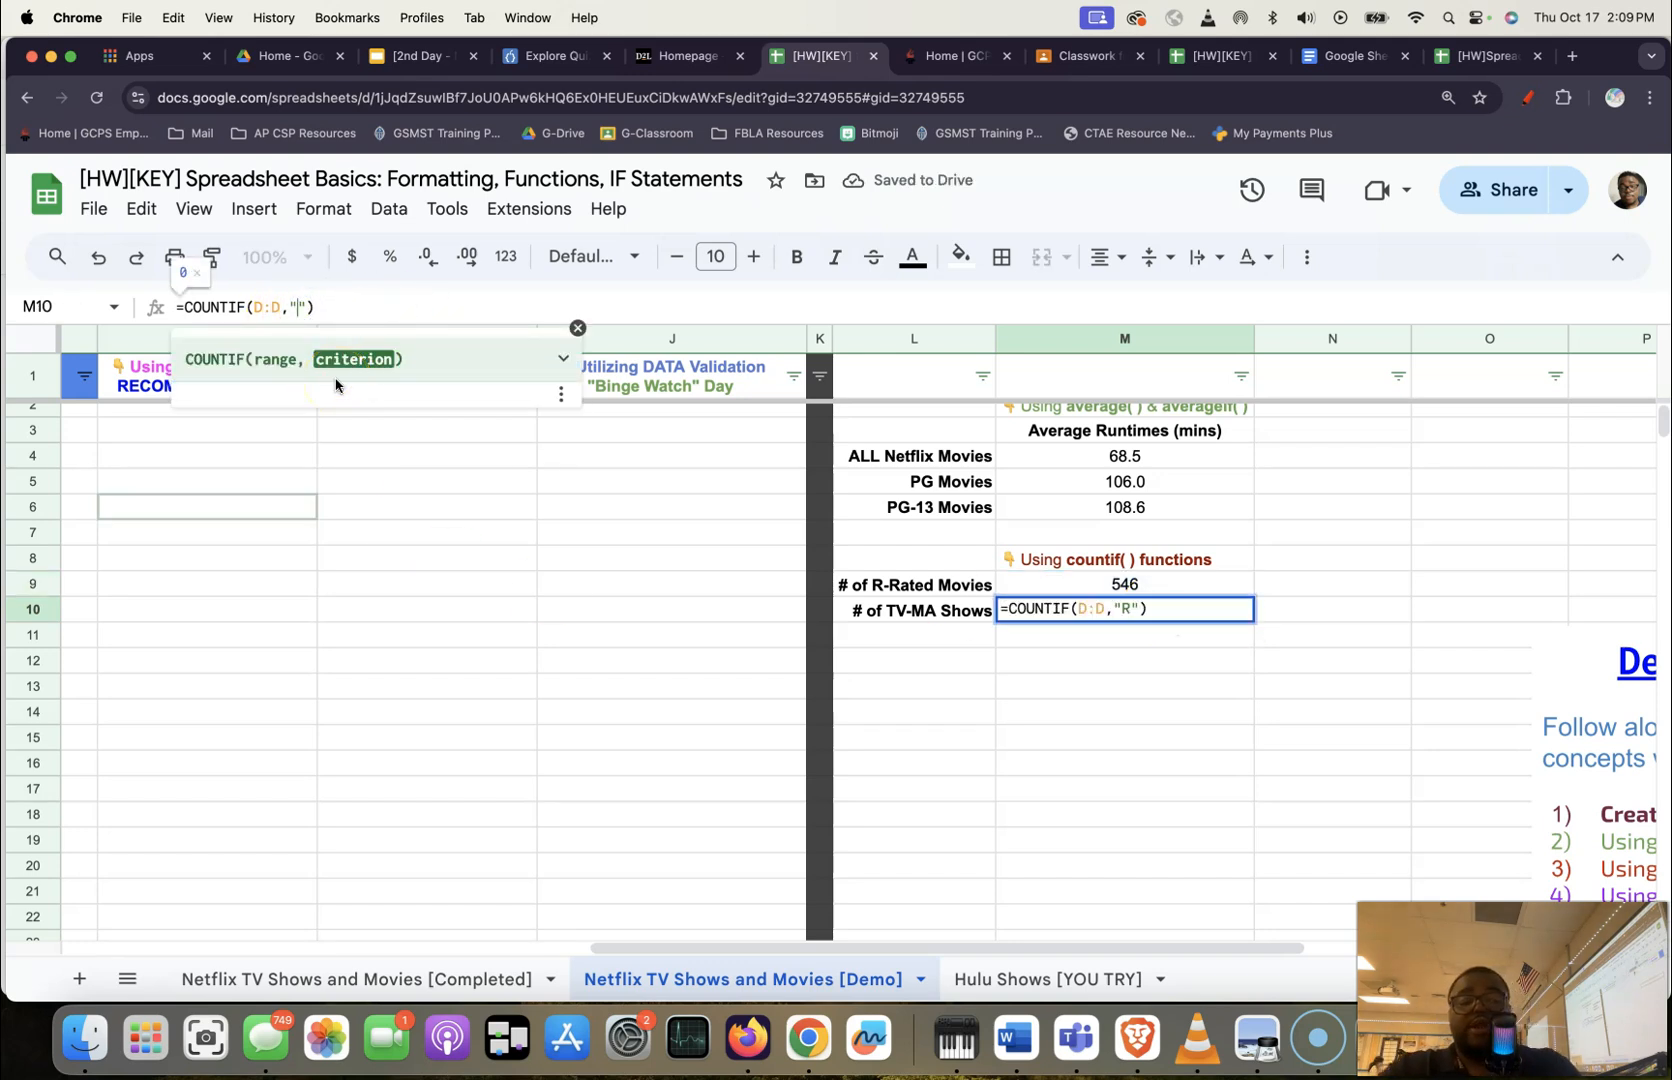
pyautogui.write('TV-MA')
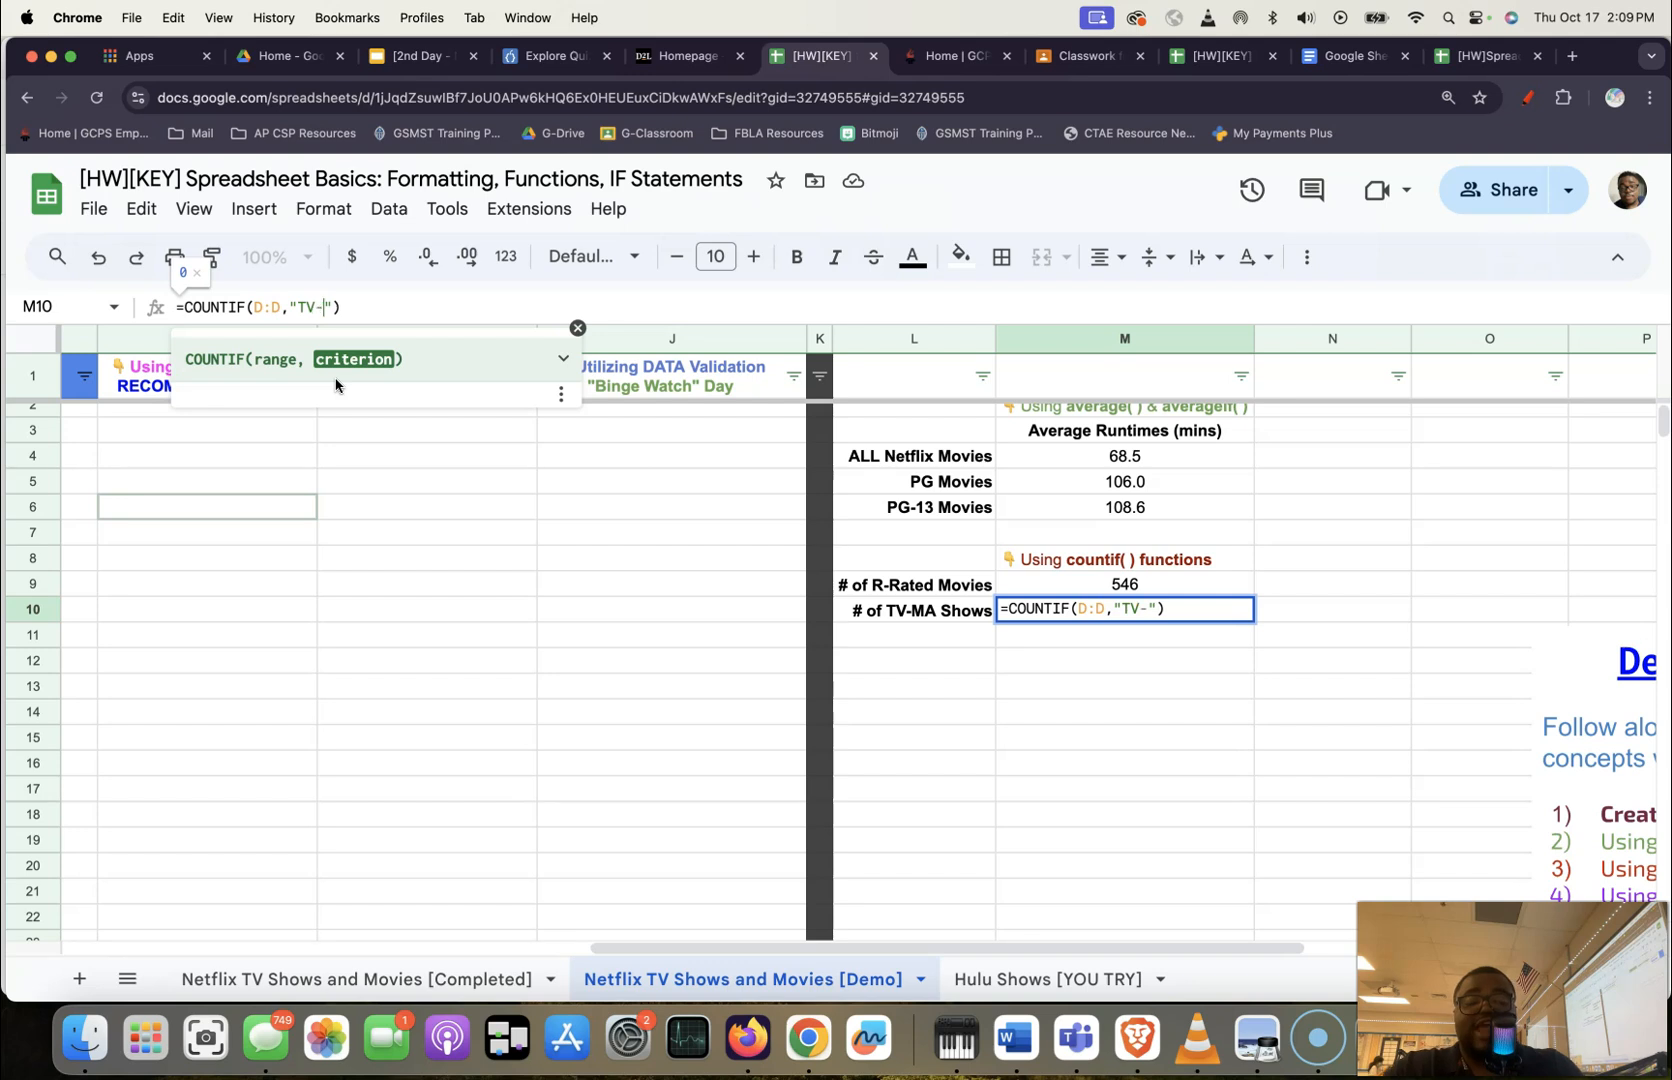
pyautogui.press('Return')
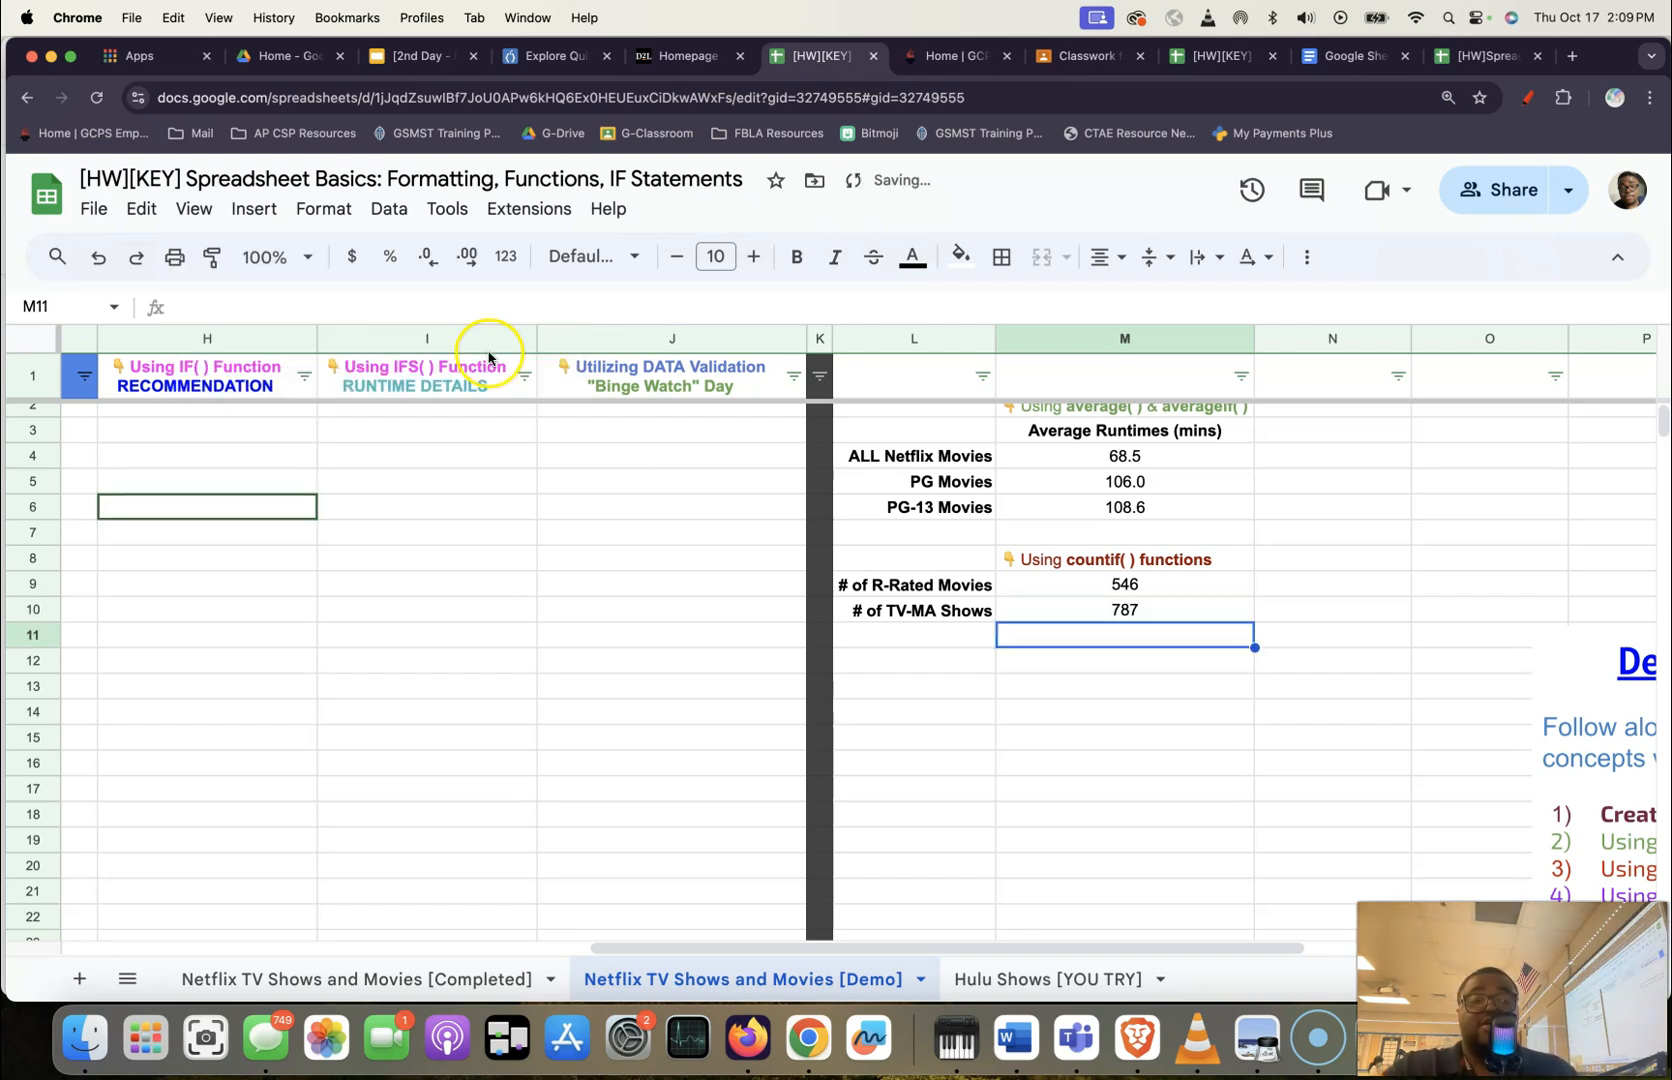
# Check the TV-MA Shows count against M10 on the Completed sheet, and return to the Demo sheet.
pyautogui.click(424, 978)
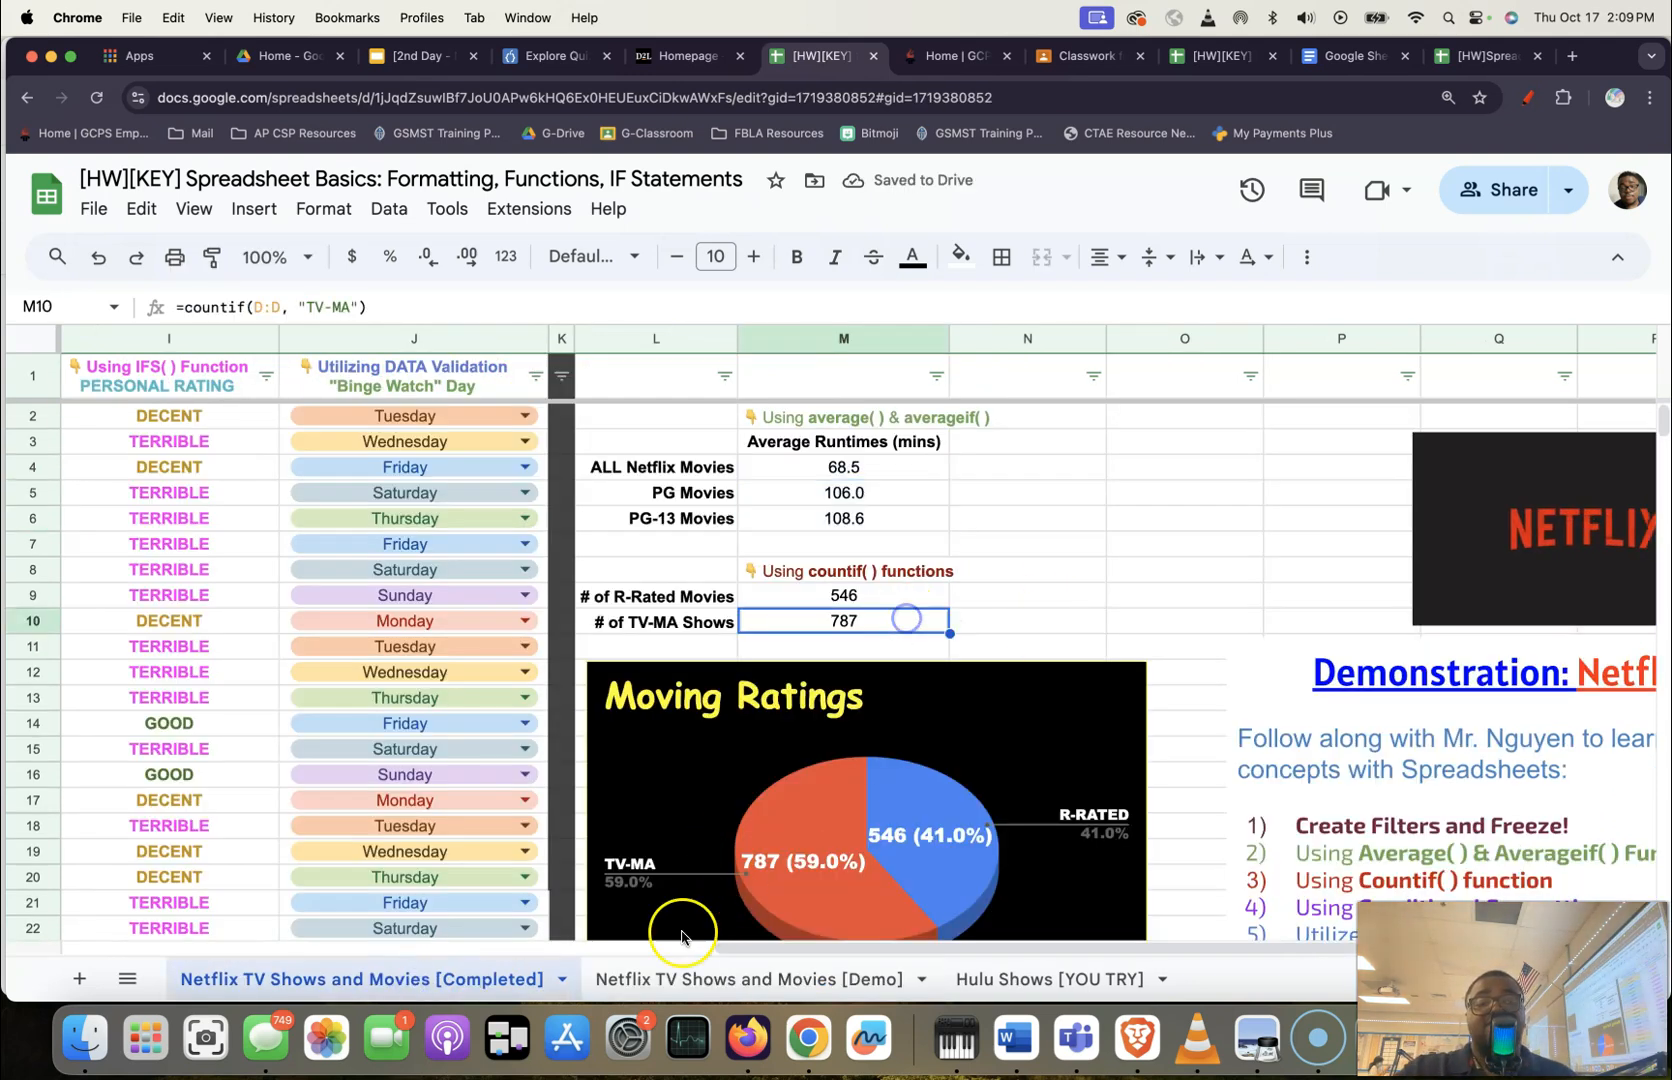
pyautogui.click(707, 978)
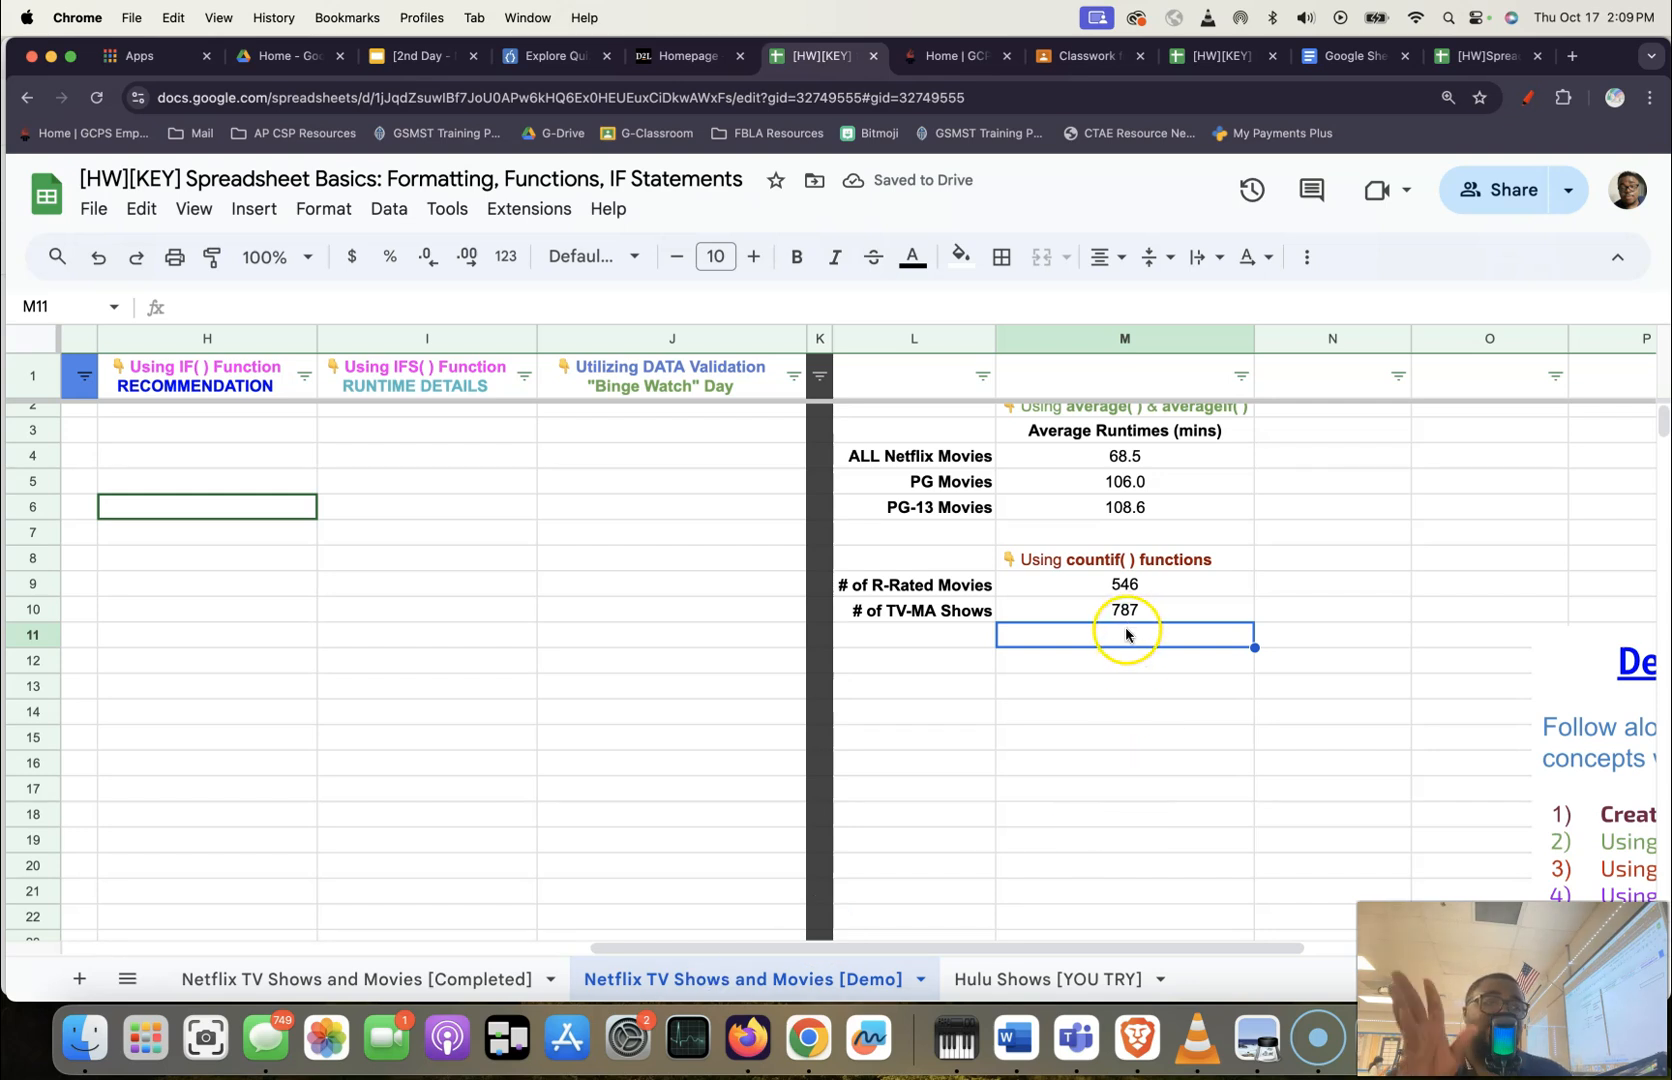
pyautogui.scroll(1, 1145, 505)
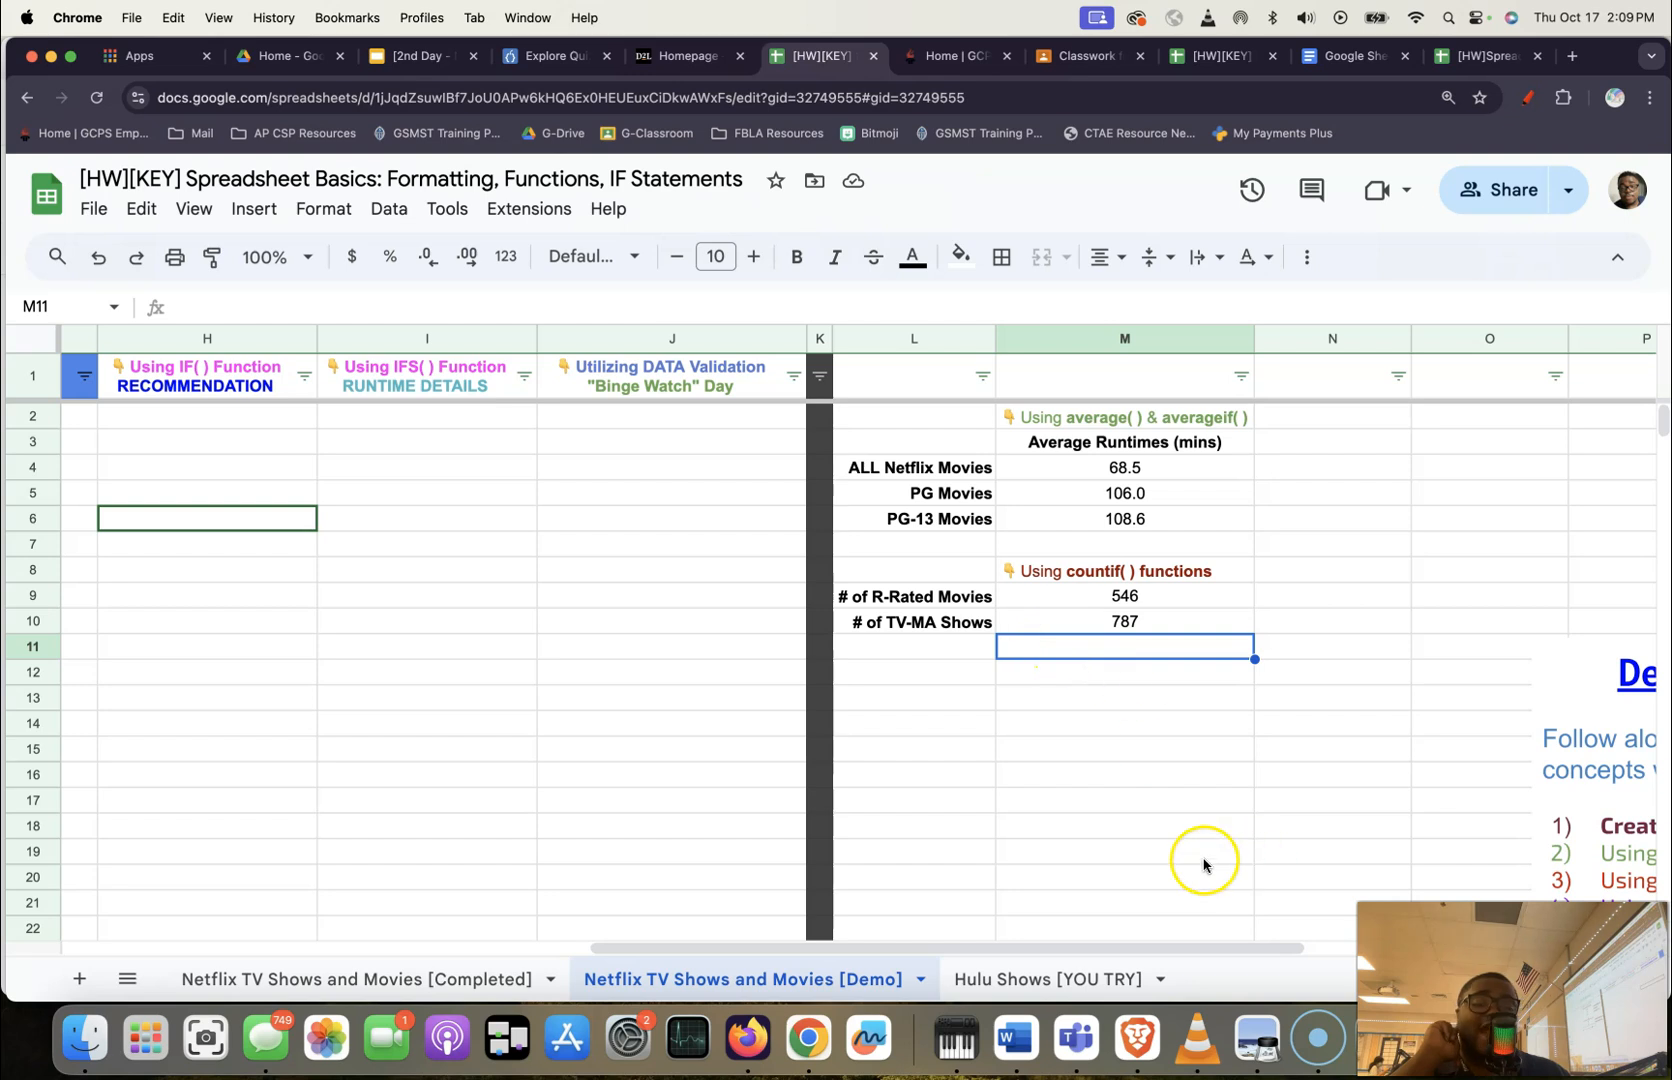
# Start an IF formula in H2 of the Recommendation column with the logical test F2 > 7.5.
pyautogui.moveTo(1035, 947); pyautogui.dragTo(617, 947)
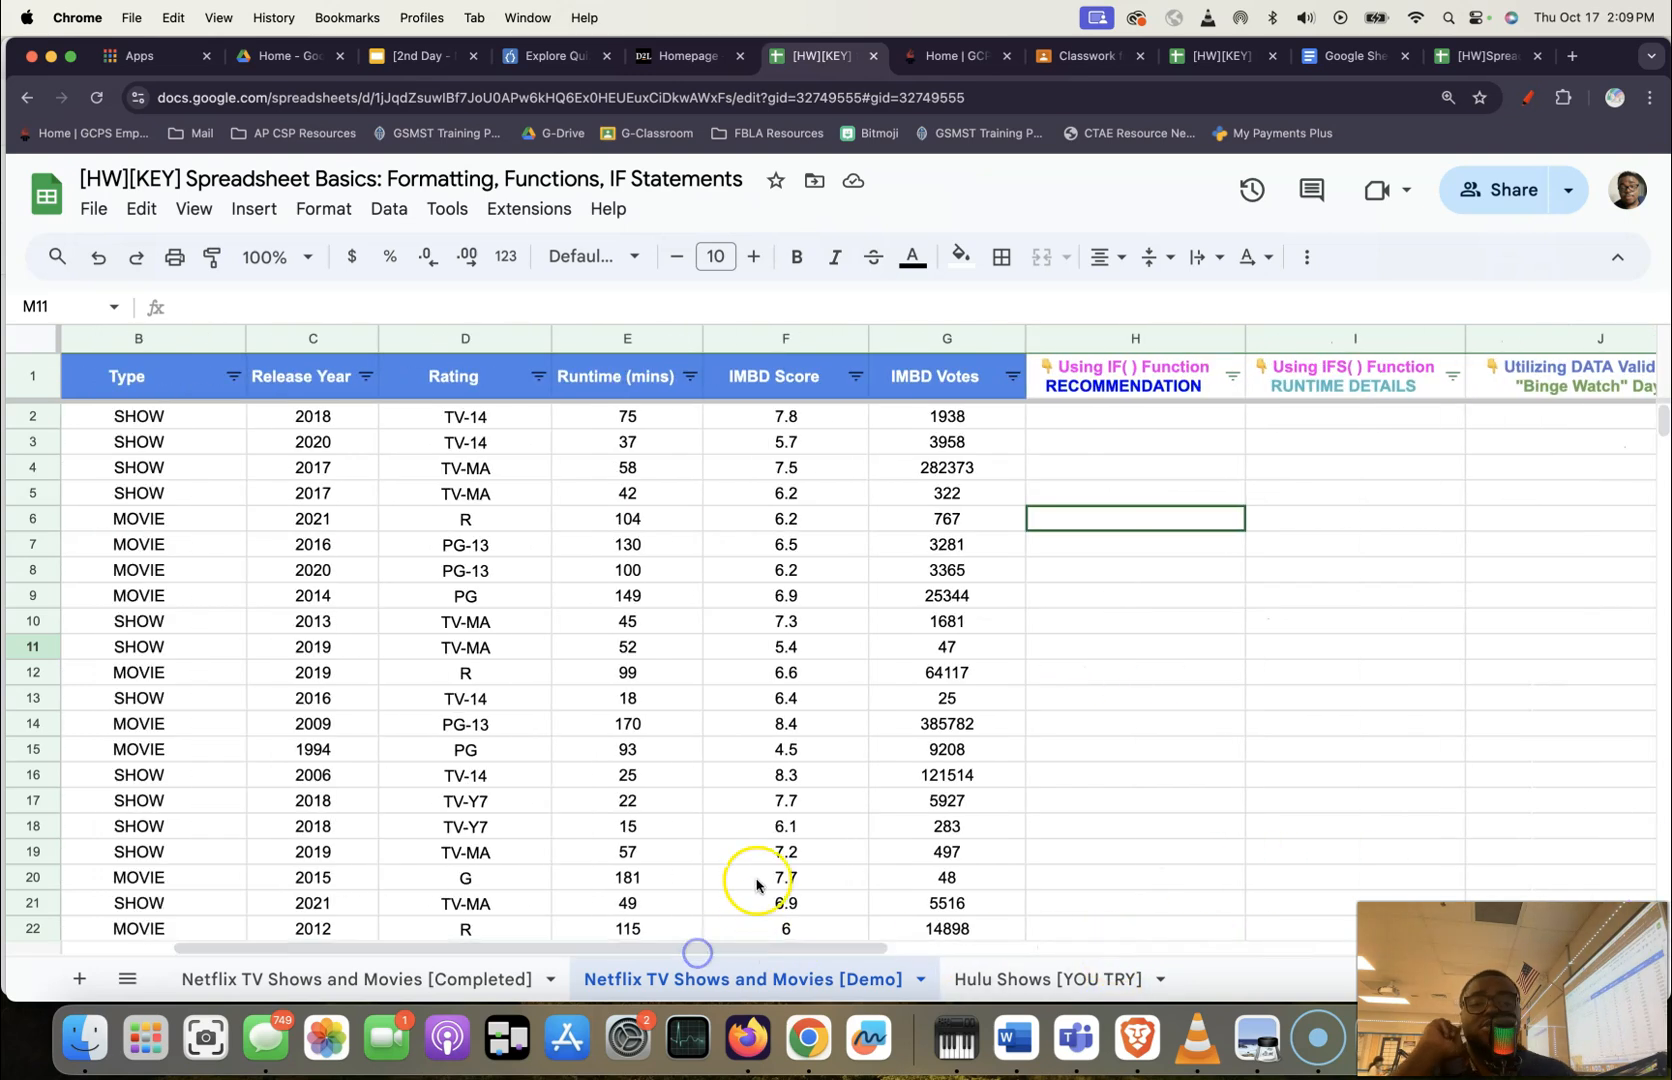
pyautogui.moveTo(795, 947); pyautogui.dragTo(932, 947)
pyautogui.click(867, 443)
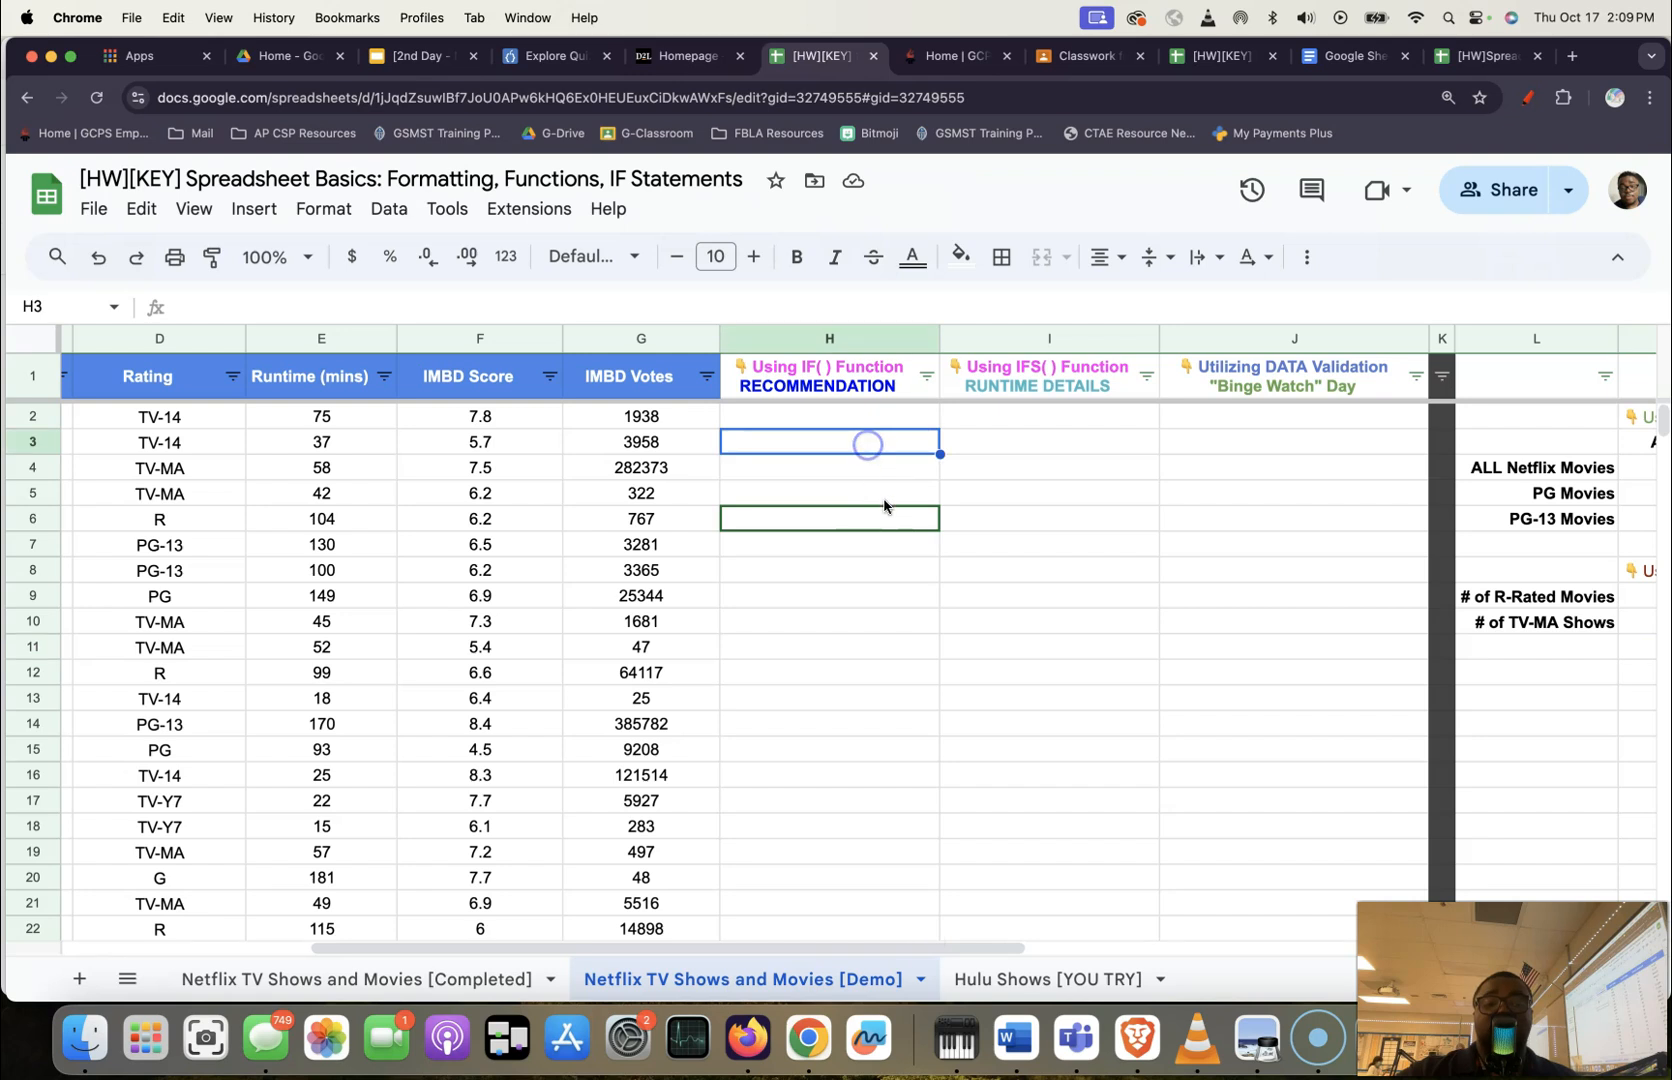
pyautogui.click(867, 414)
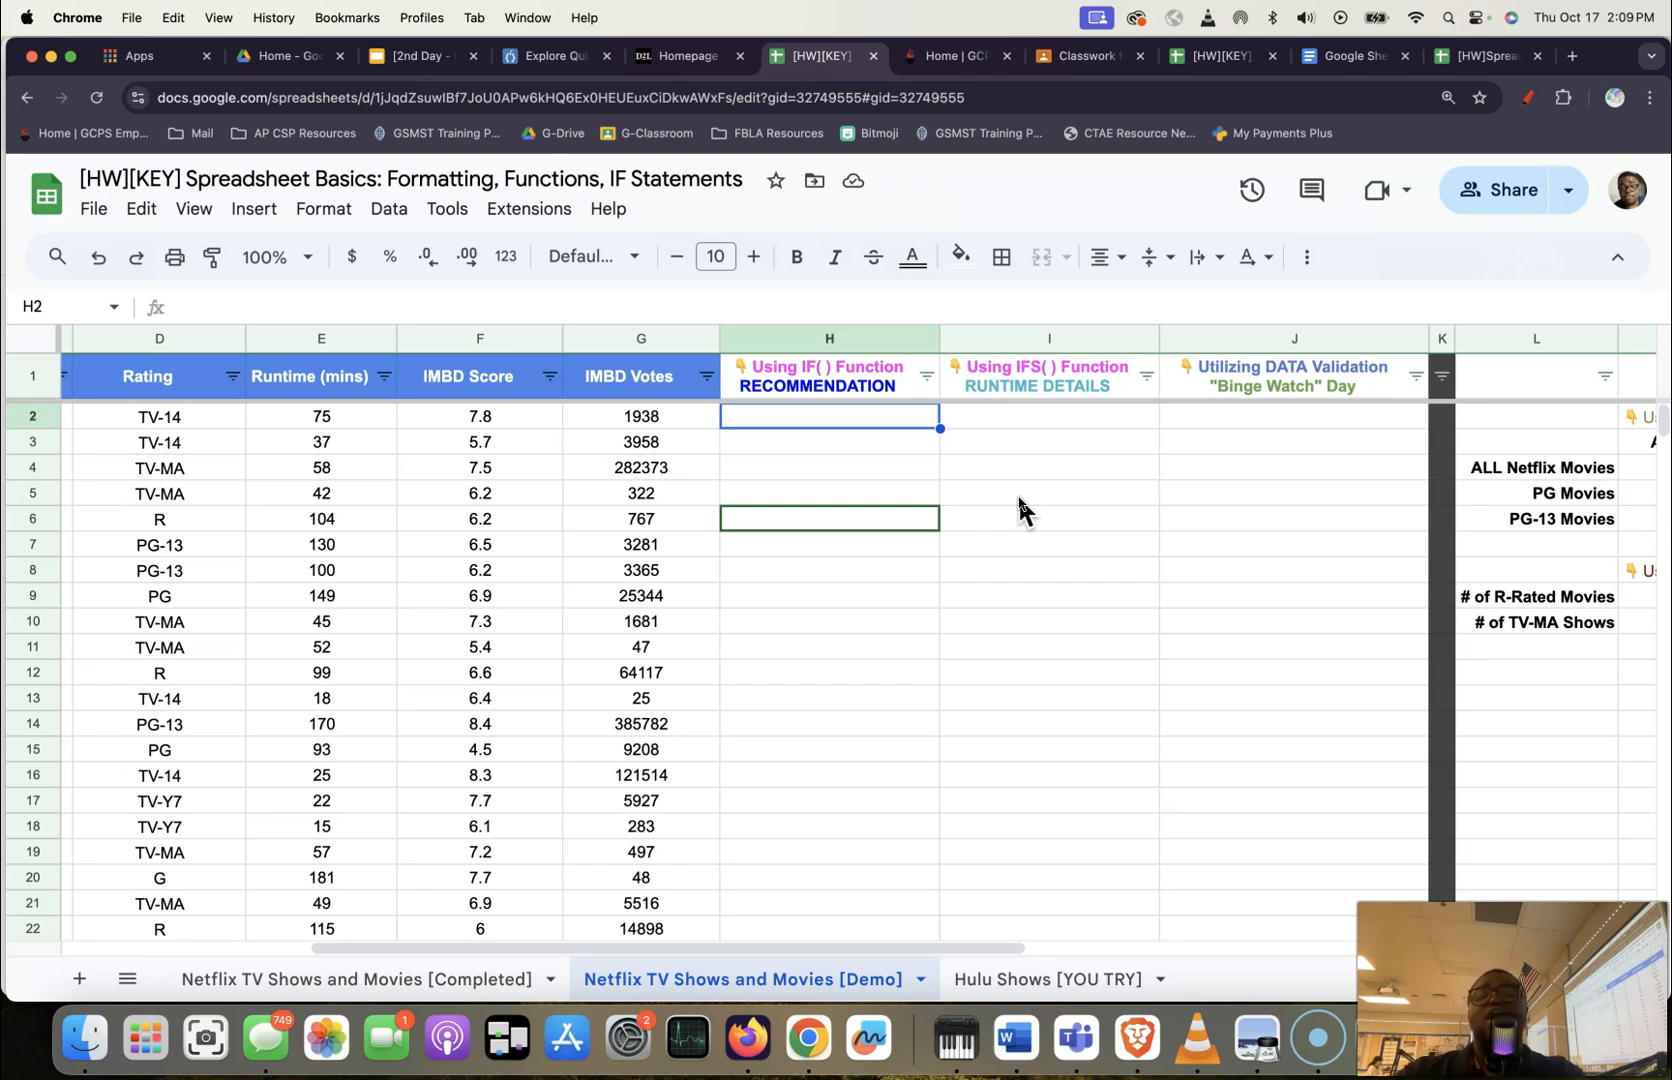
pyautogui.click(864, 418)
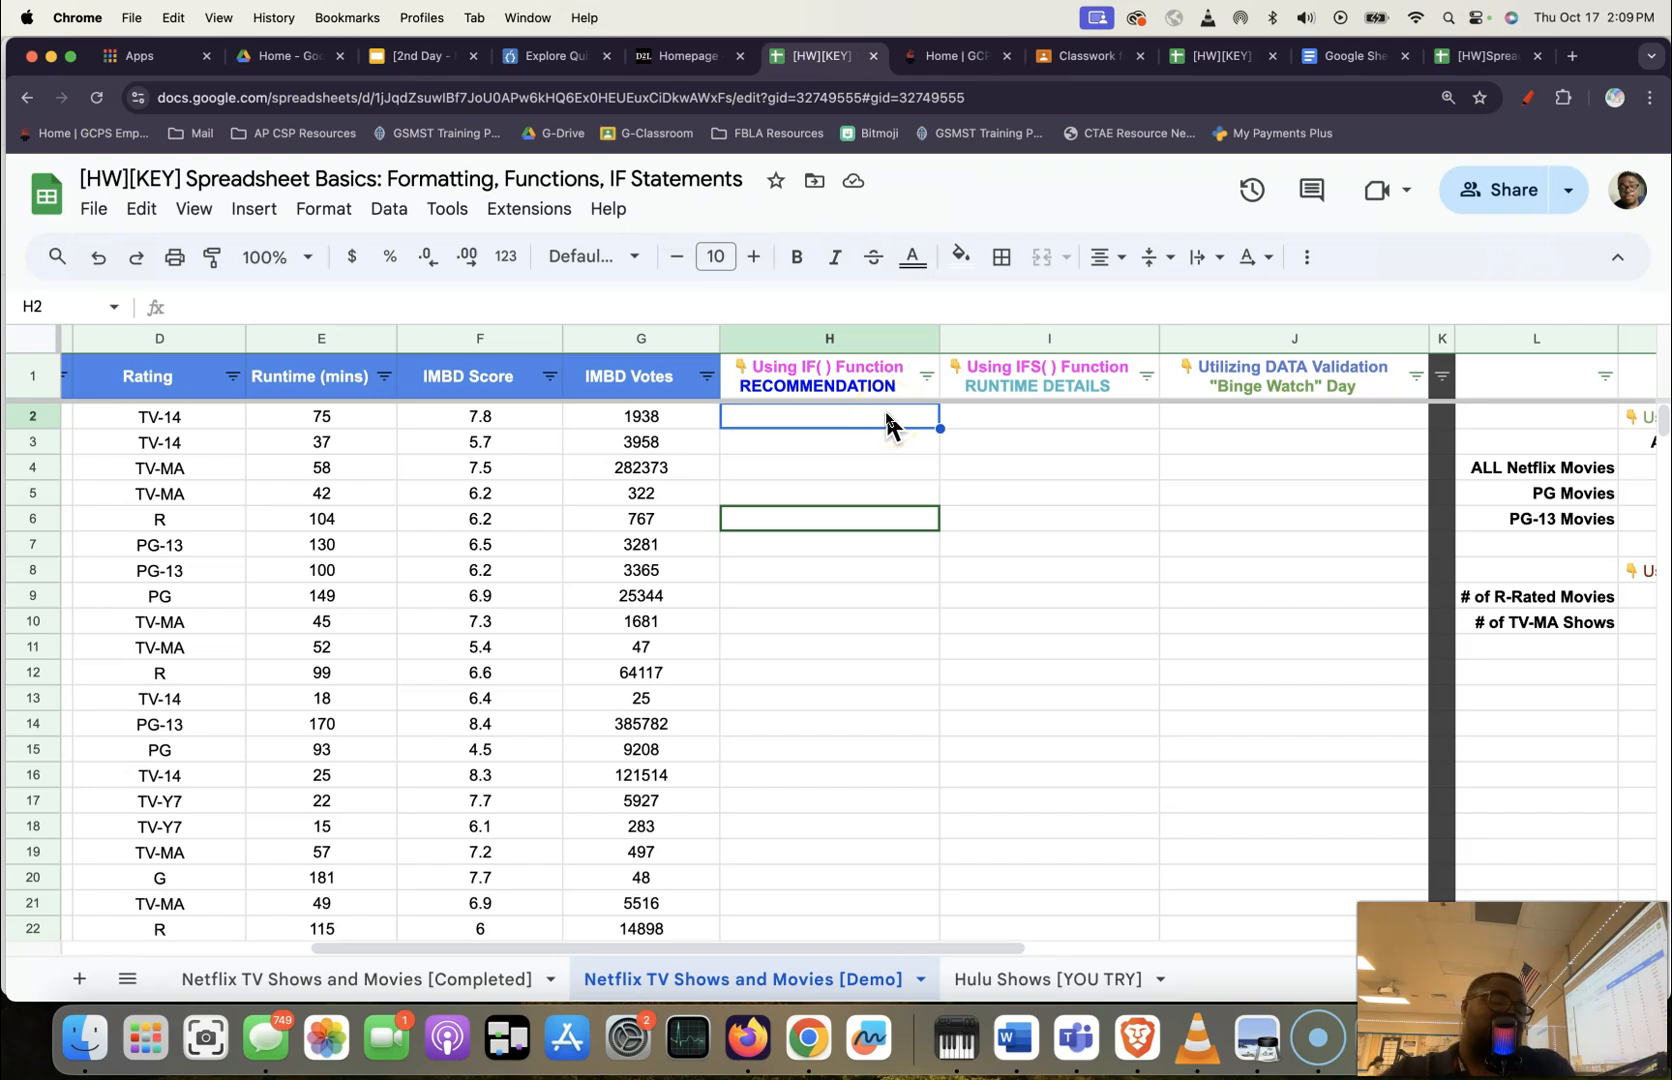
pyautogui.write('=IF')
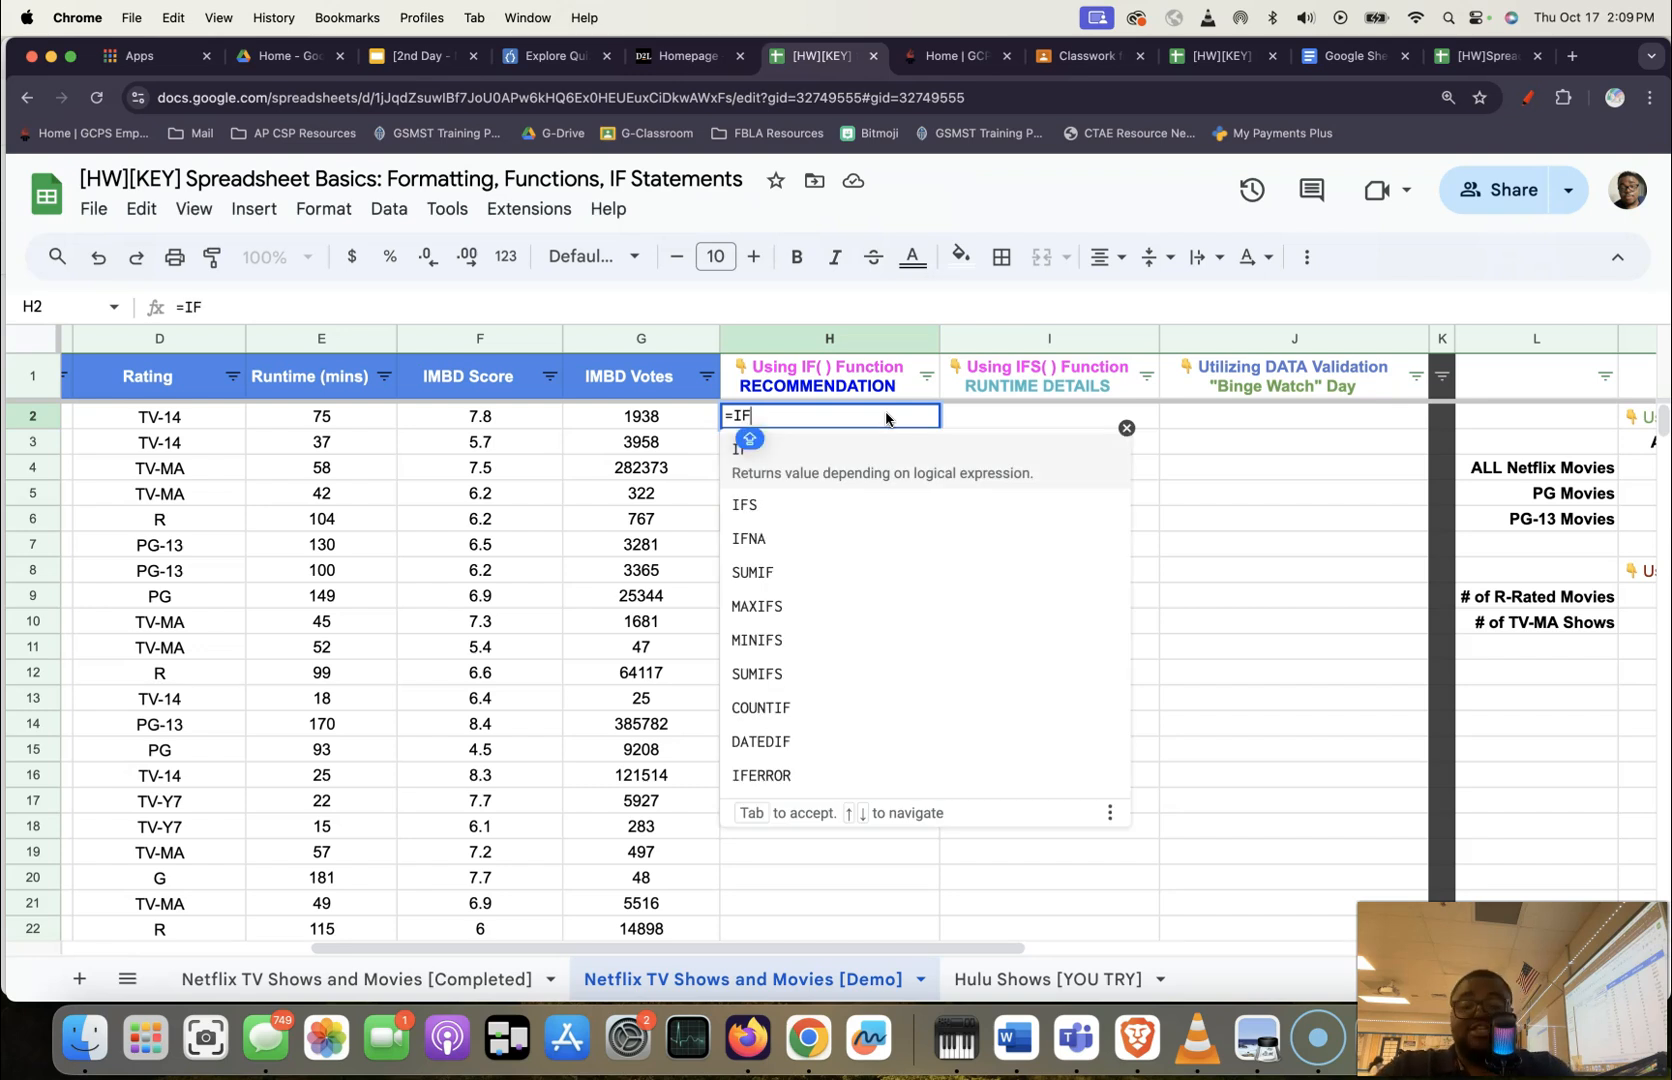
pyautogui.write('(')
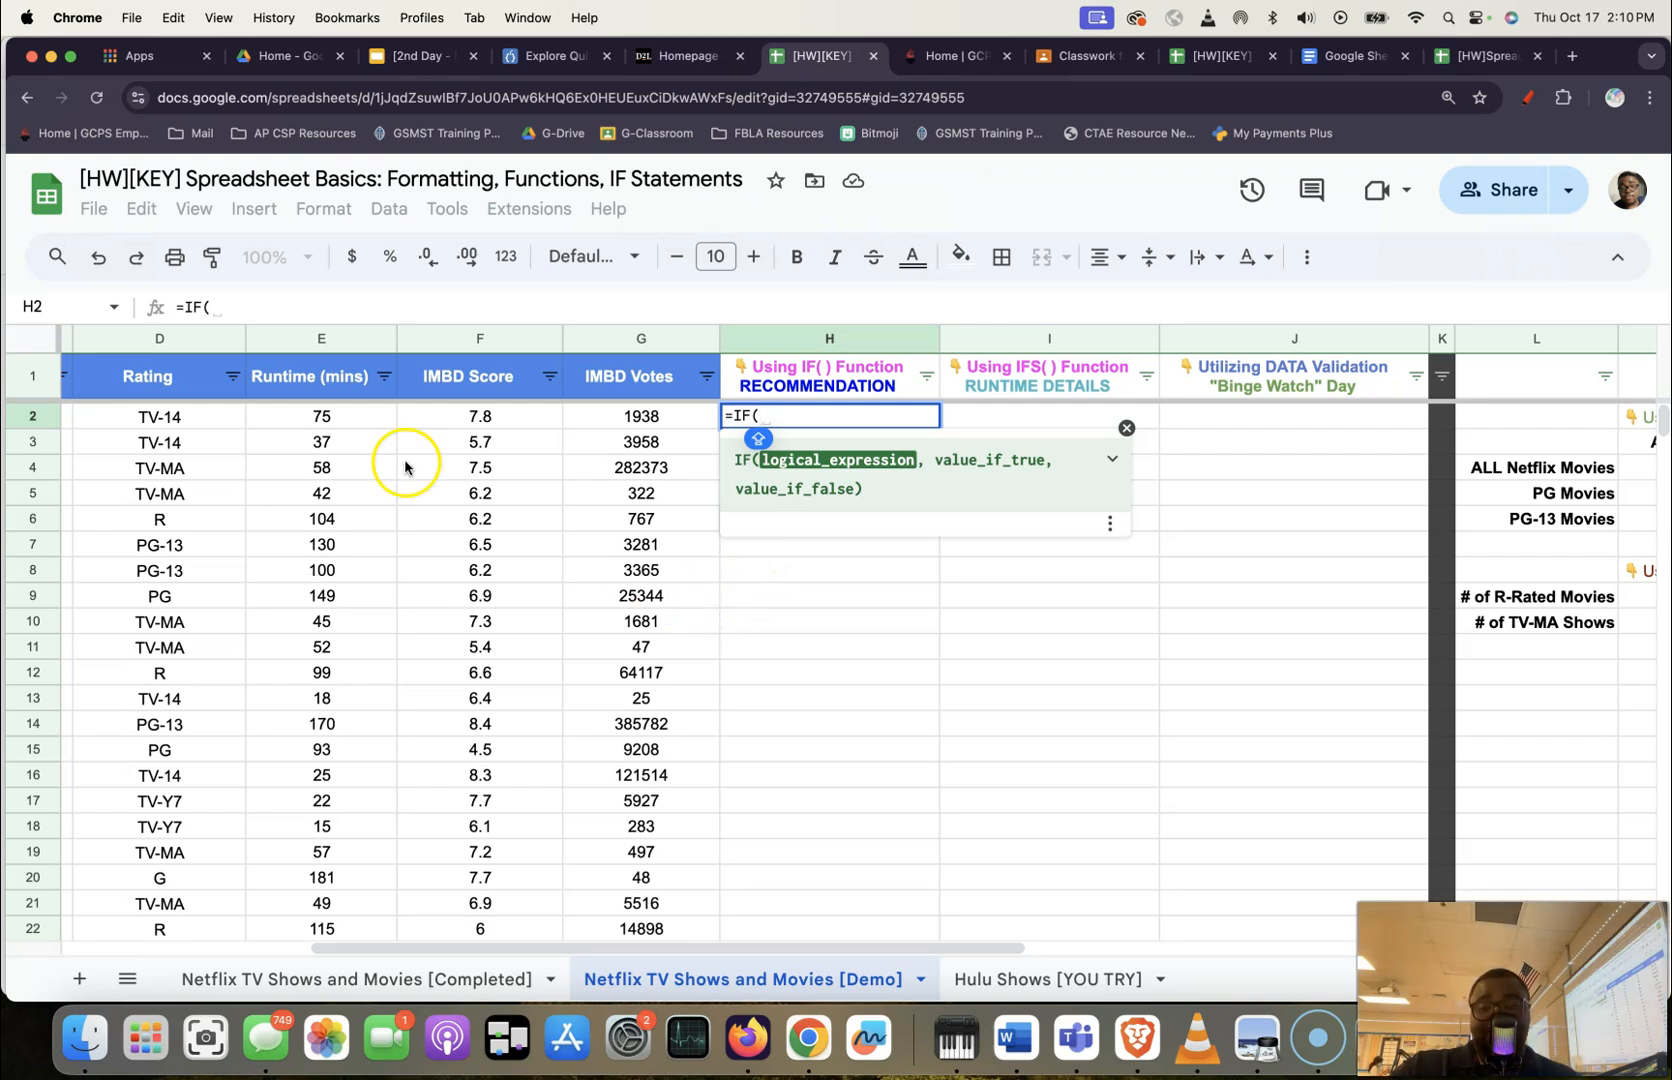
pyautogui.click(489, 417)
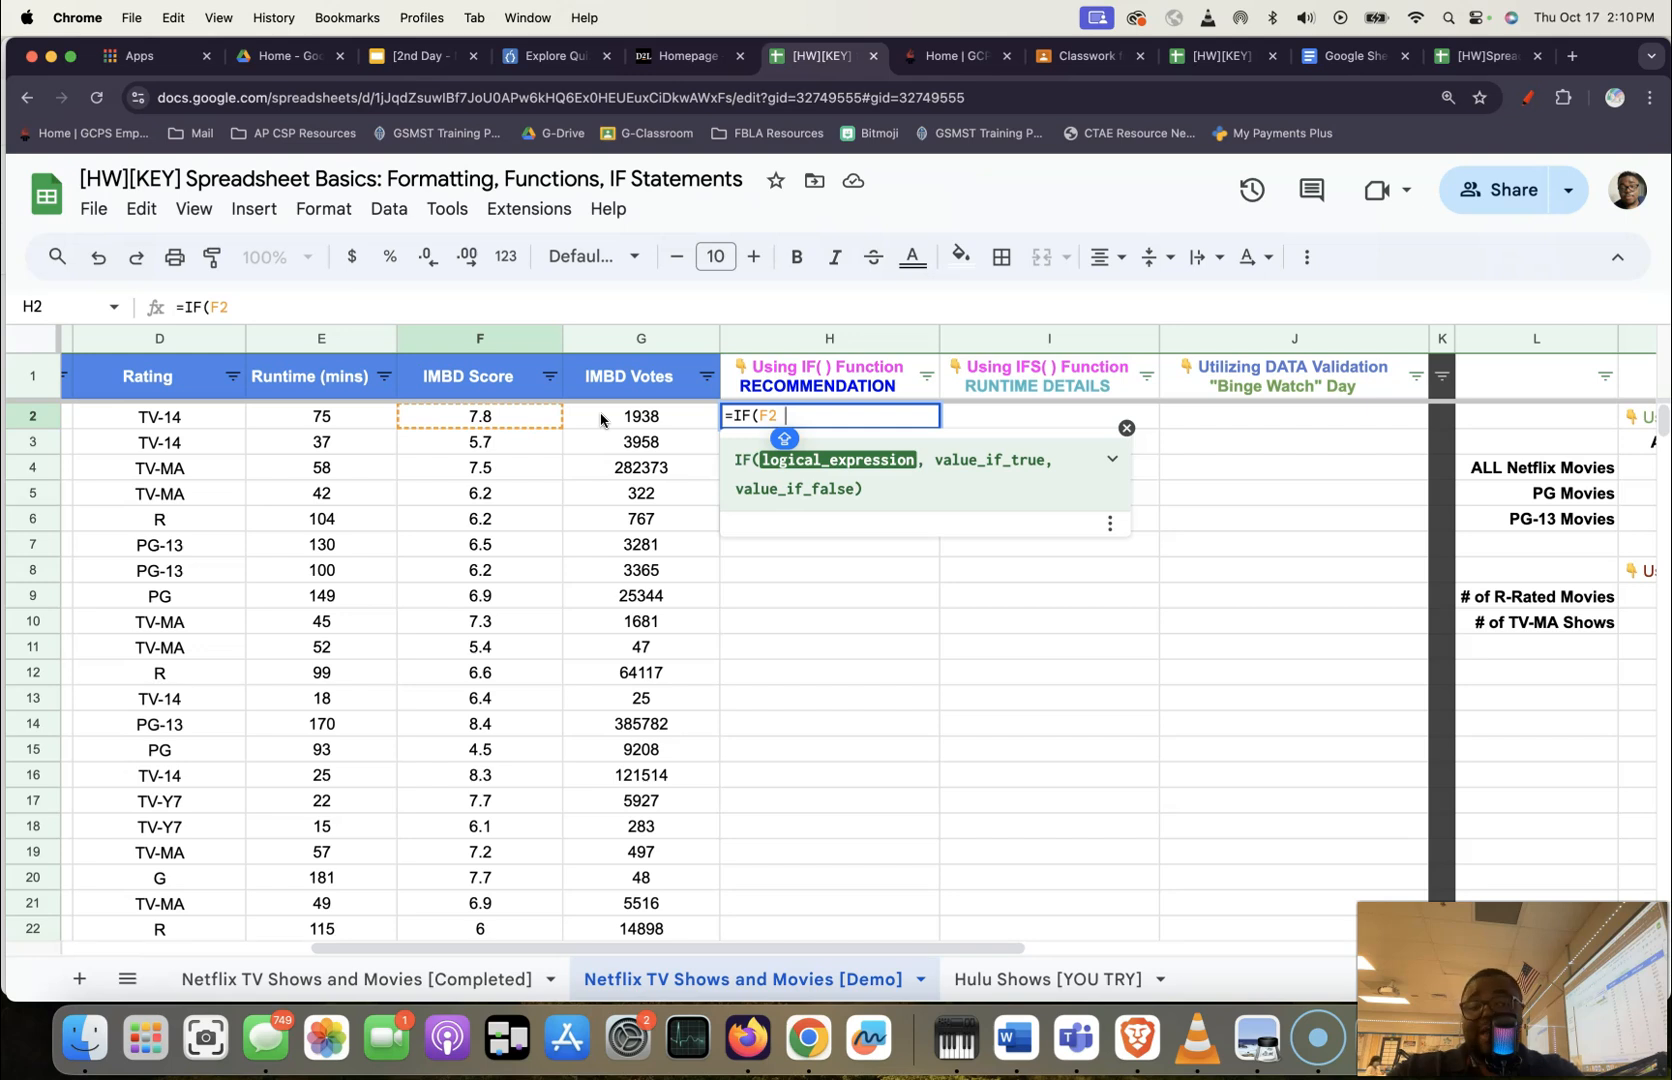
pyautogui.write('> ')
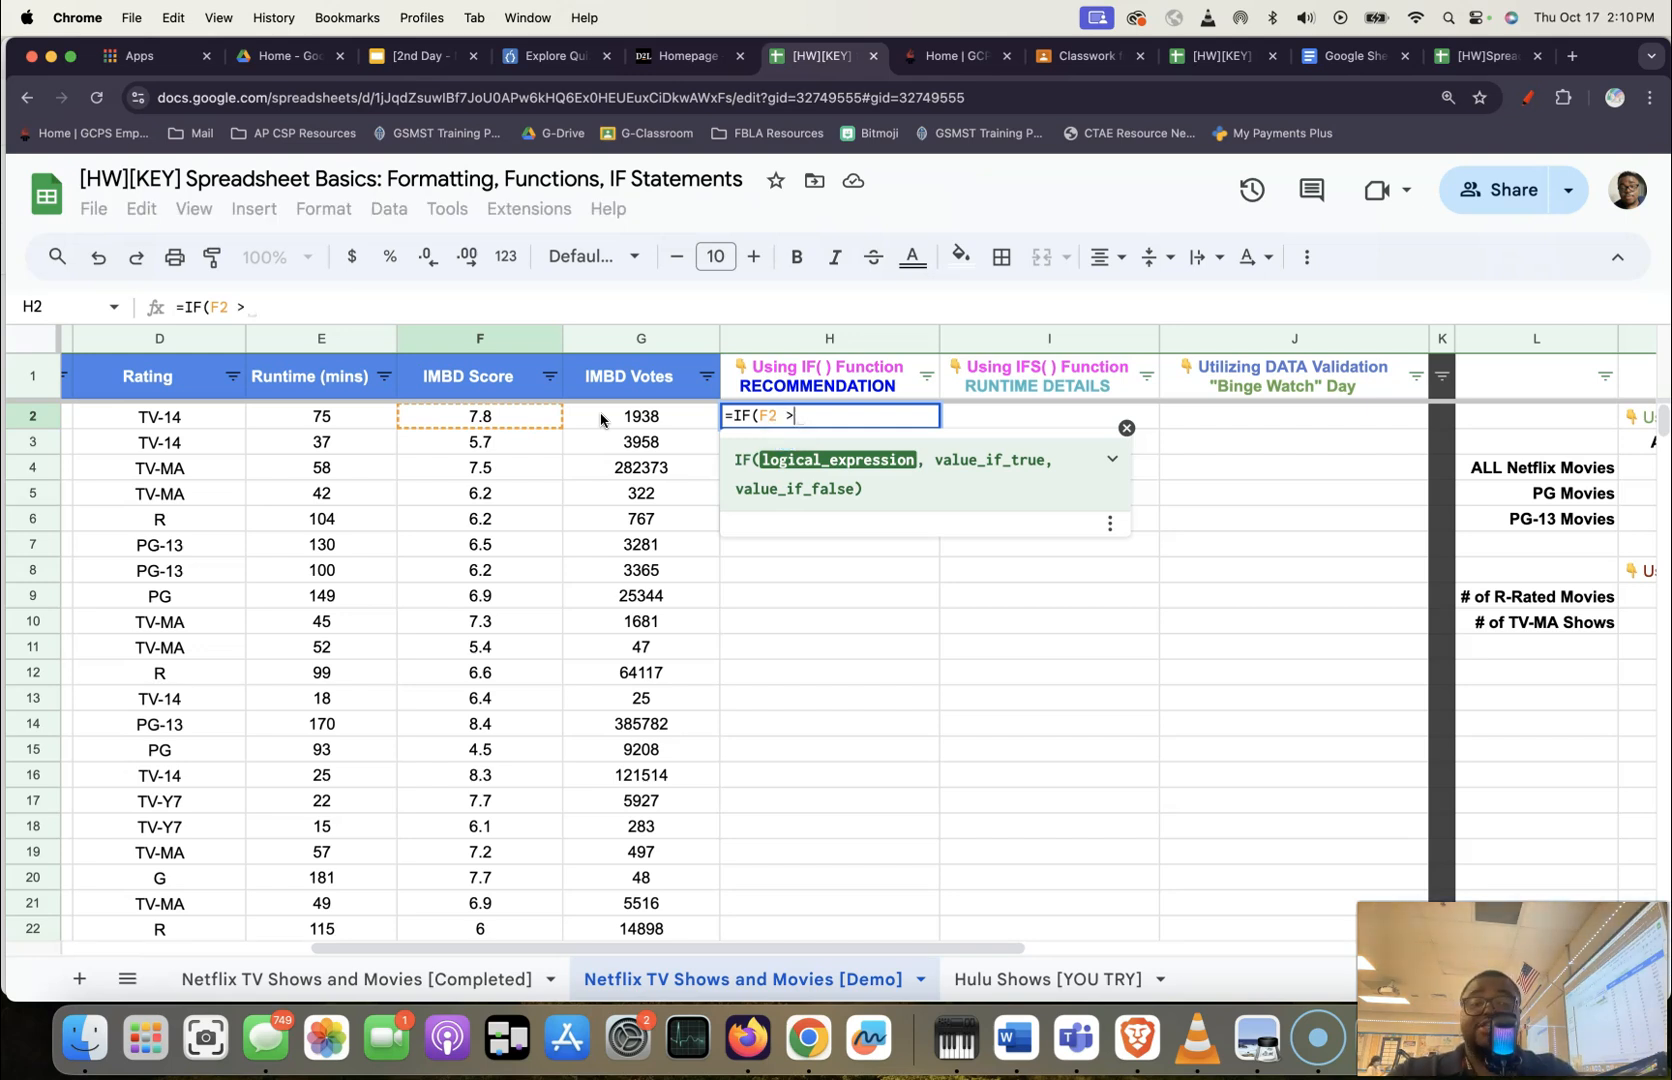
pyautogui.write('7')
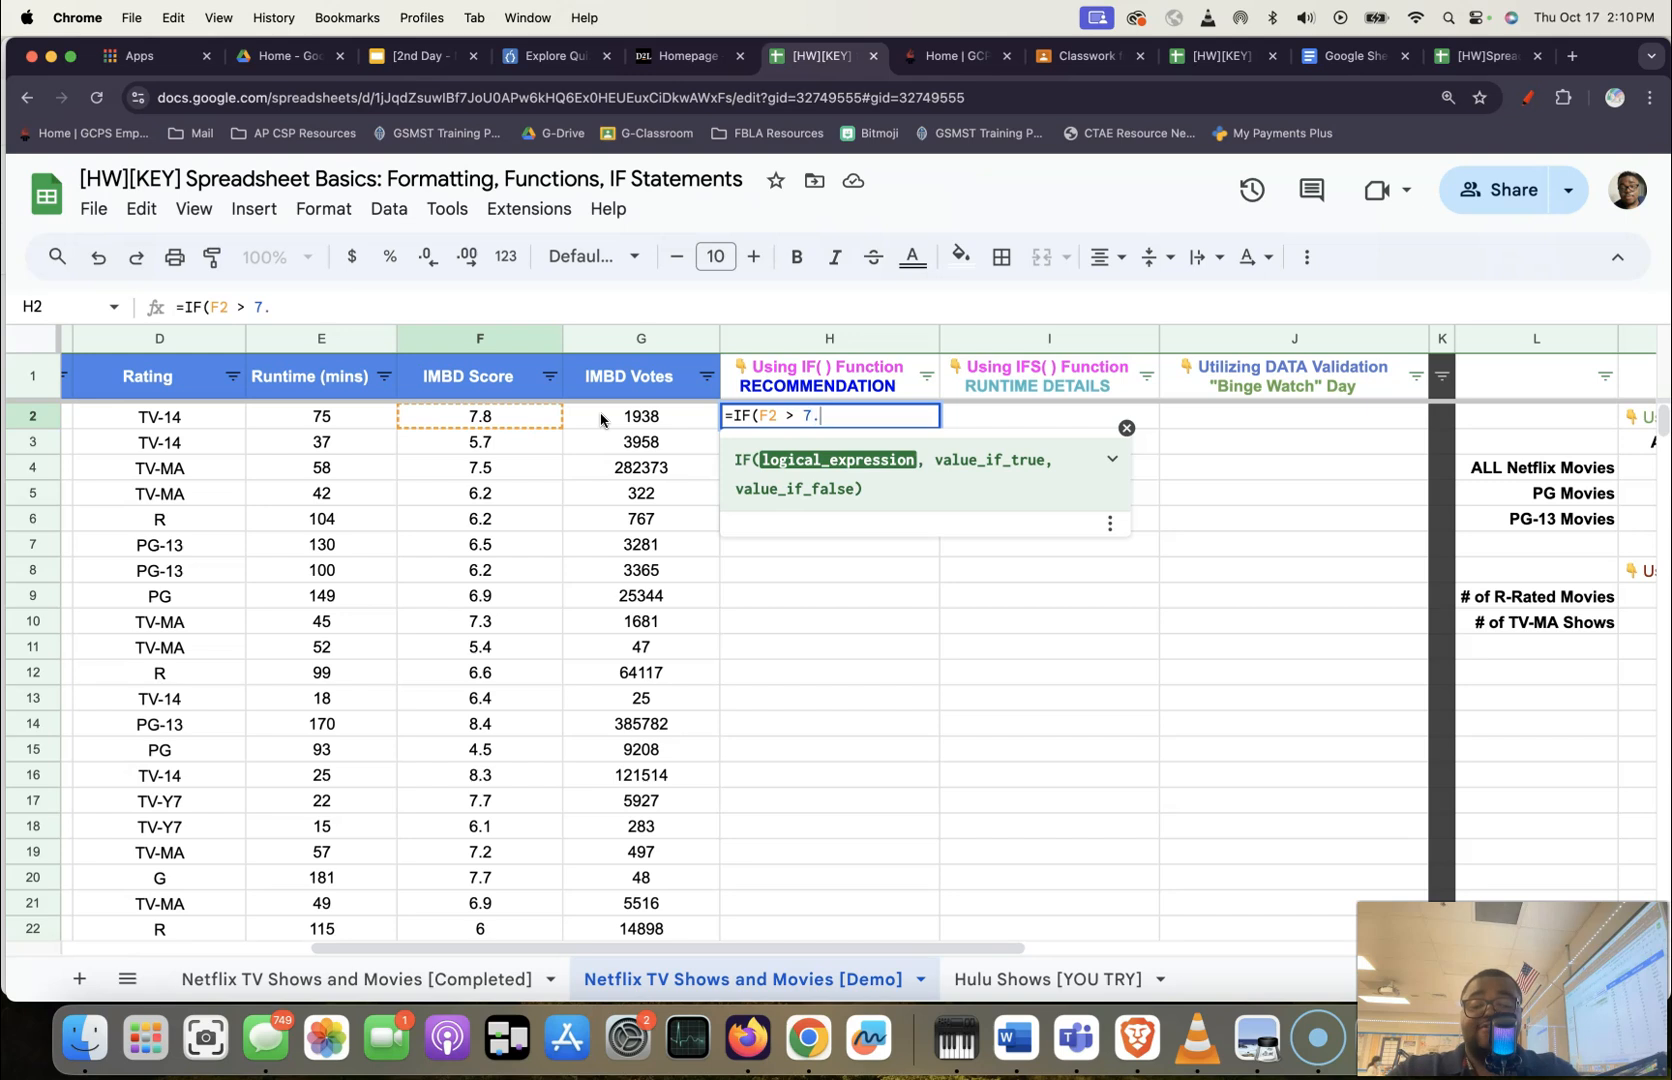
pyautogui.write('.5')
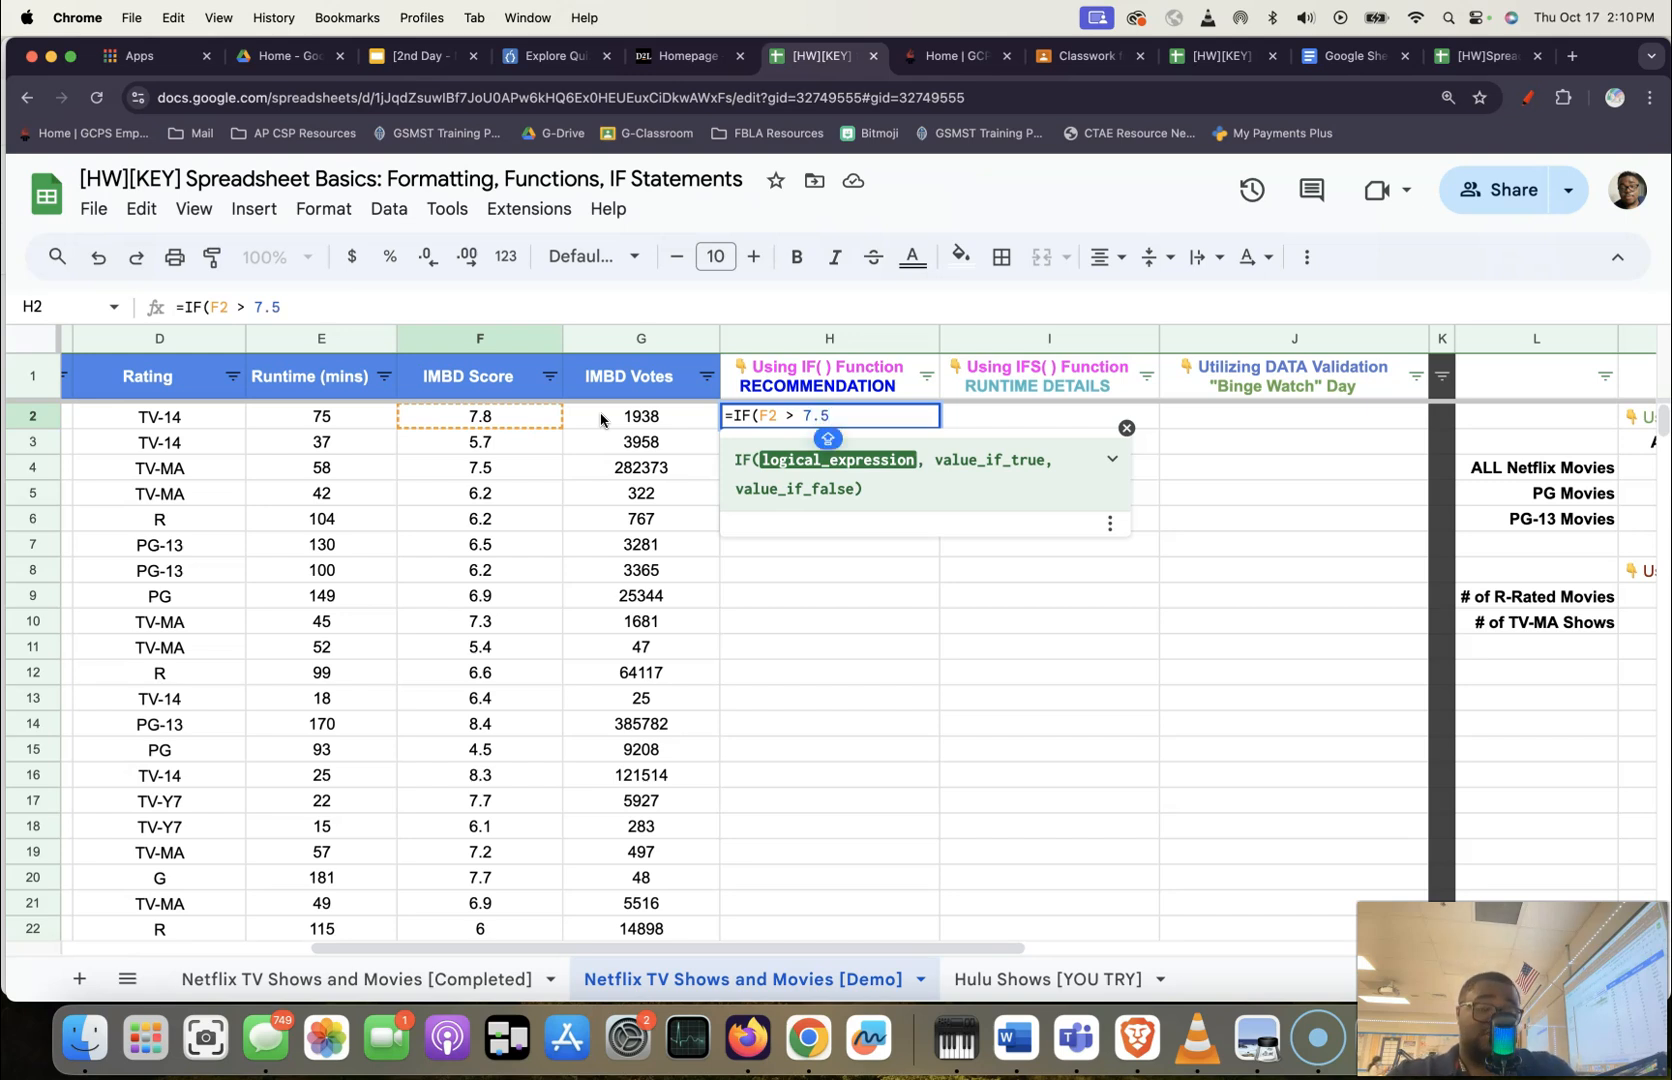
pyautogui.write(',')
pyautogui.press('BackSpace')
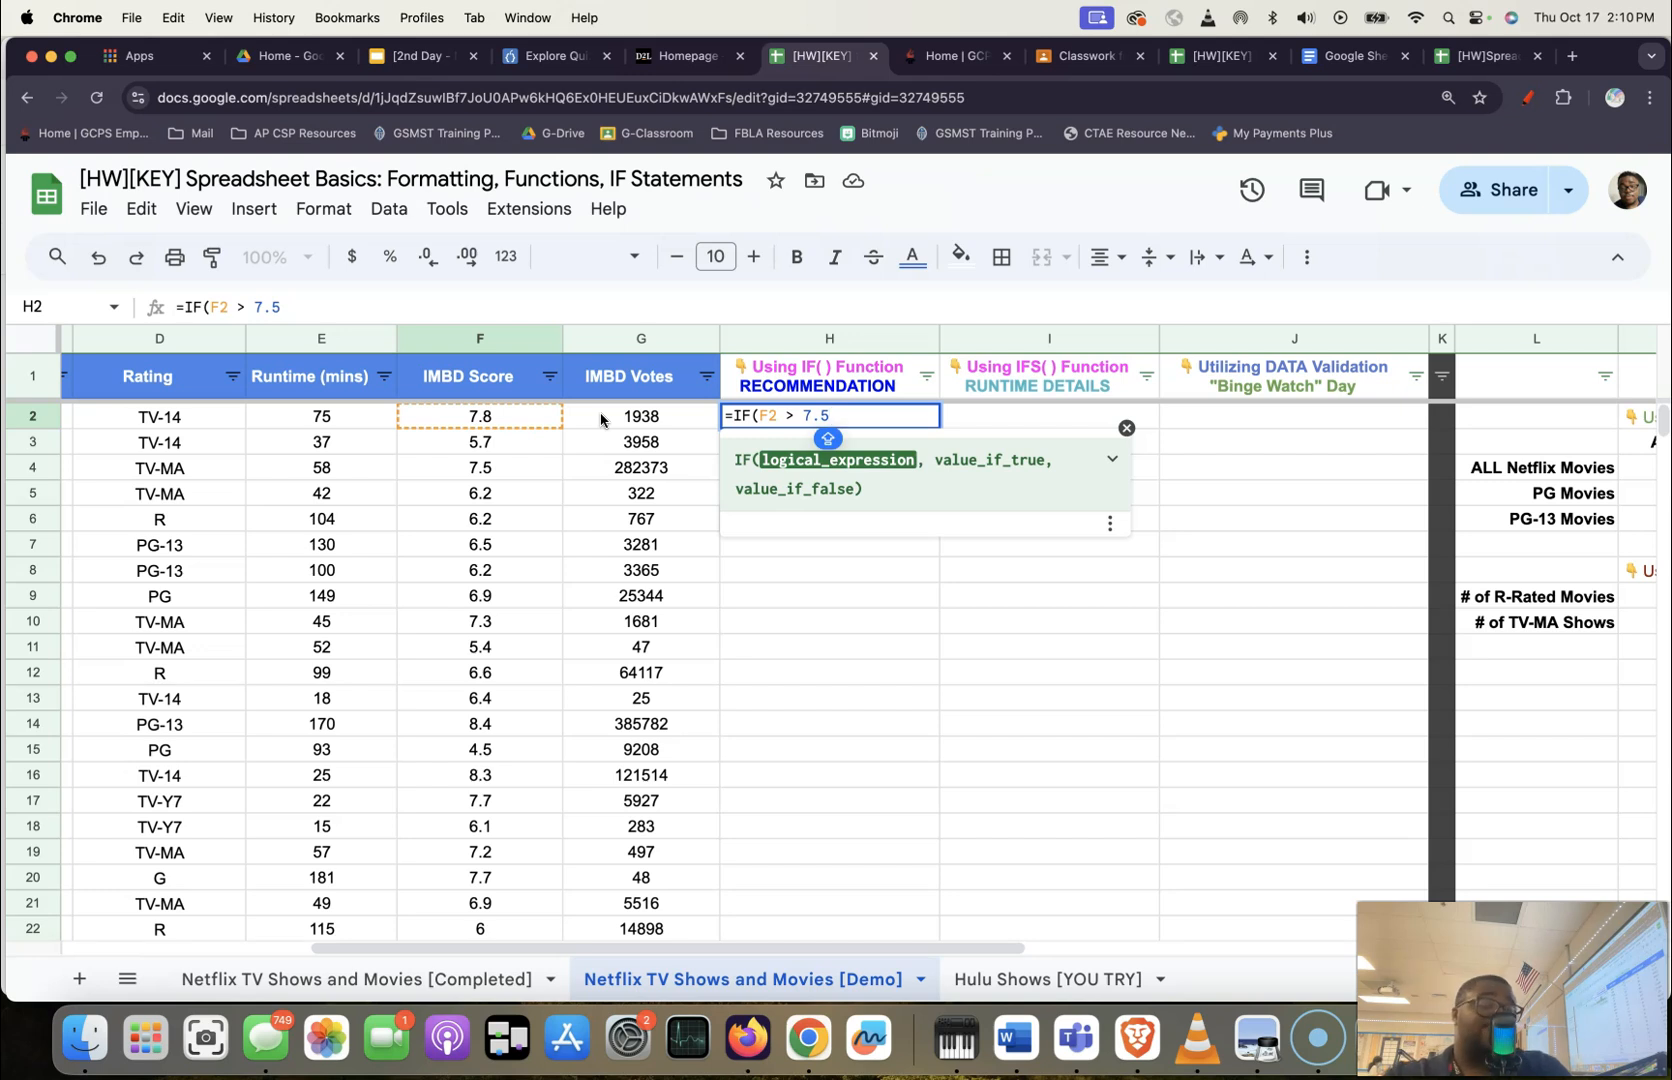
pyautogui.write(',')
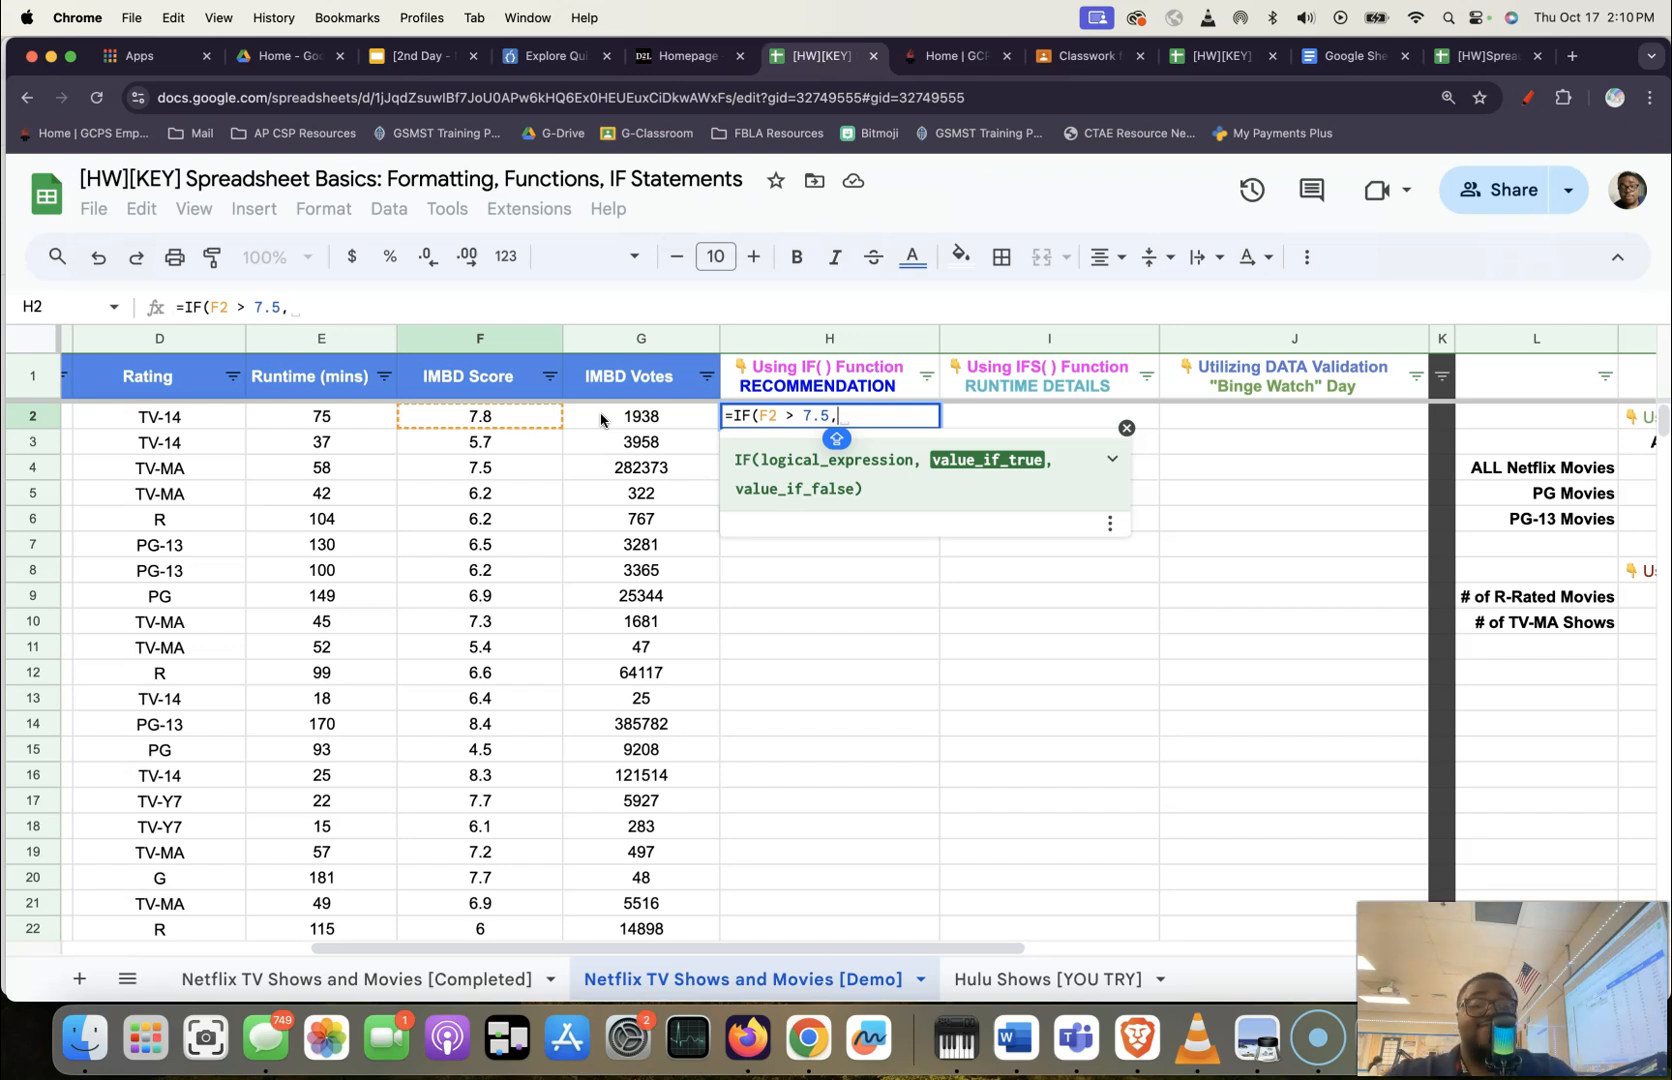
# Set the H2 IF formula's value-if-true argument to "GREAT SHOW/MOVIE".
pyautogui.write('"')
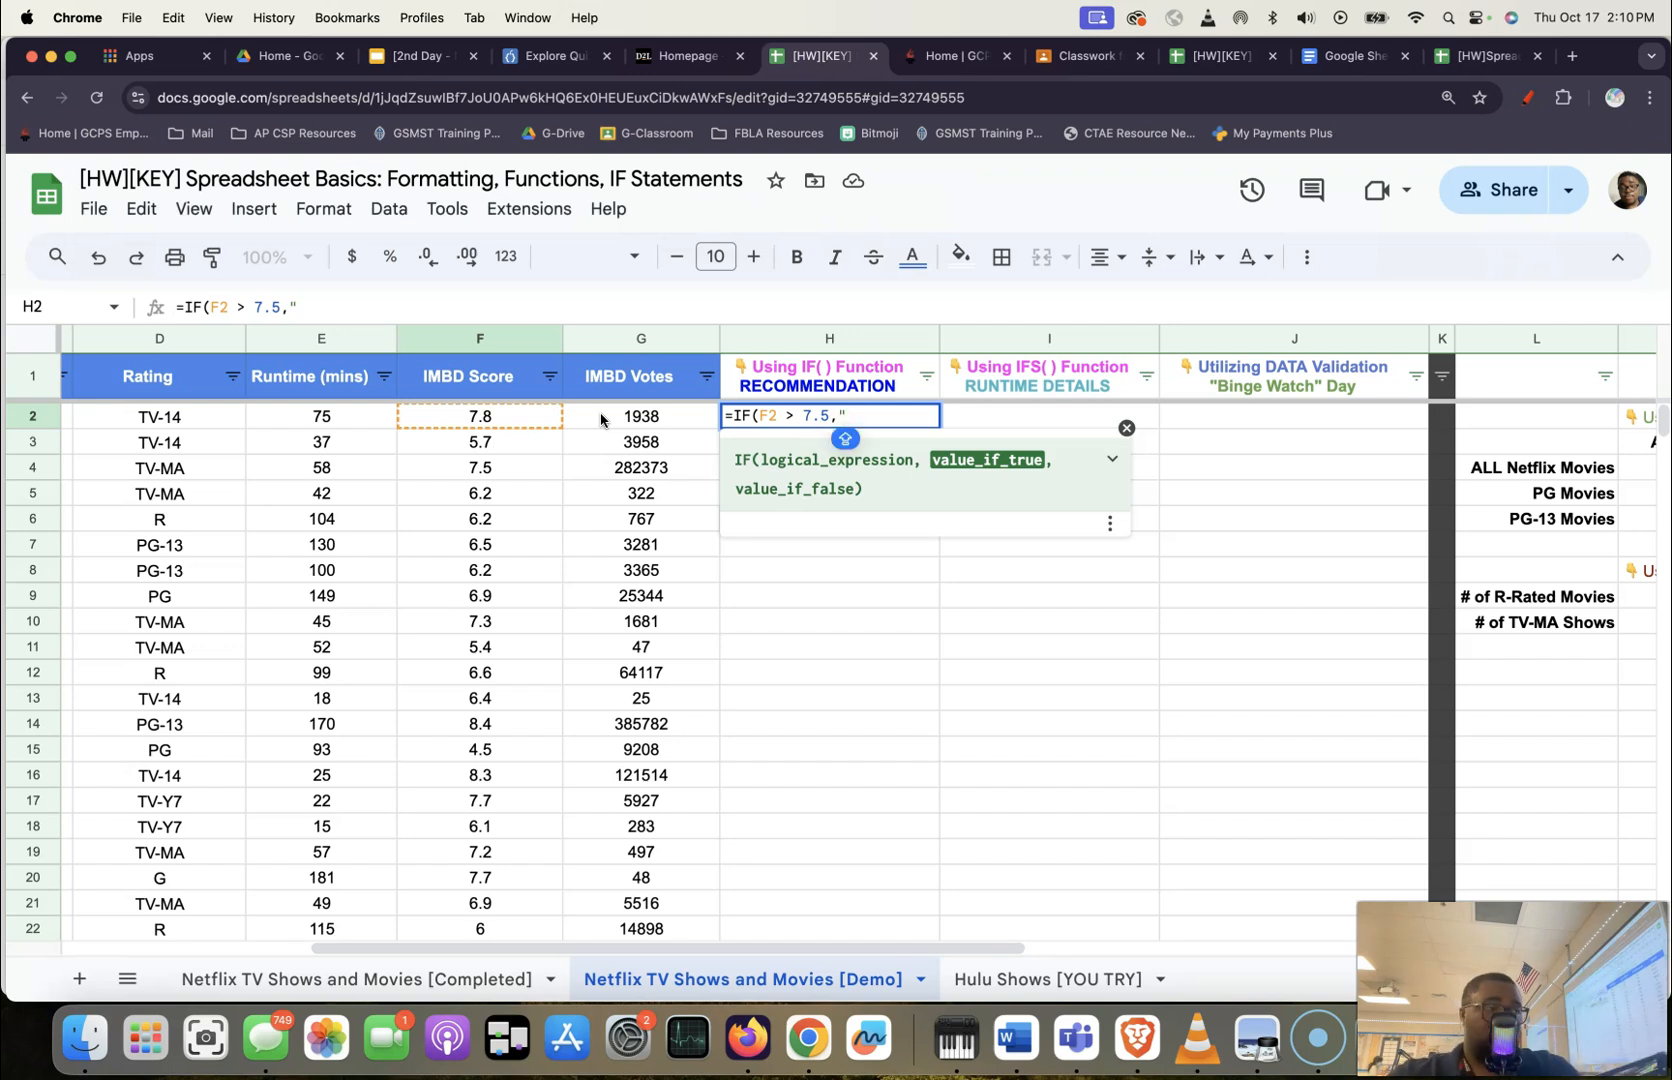
pyautogui.write('GREAT')
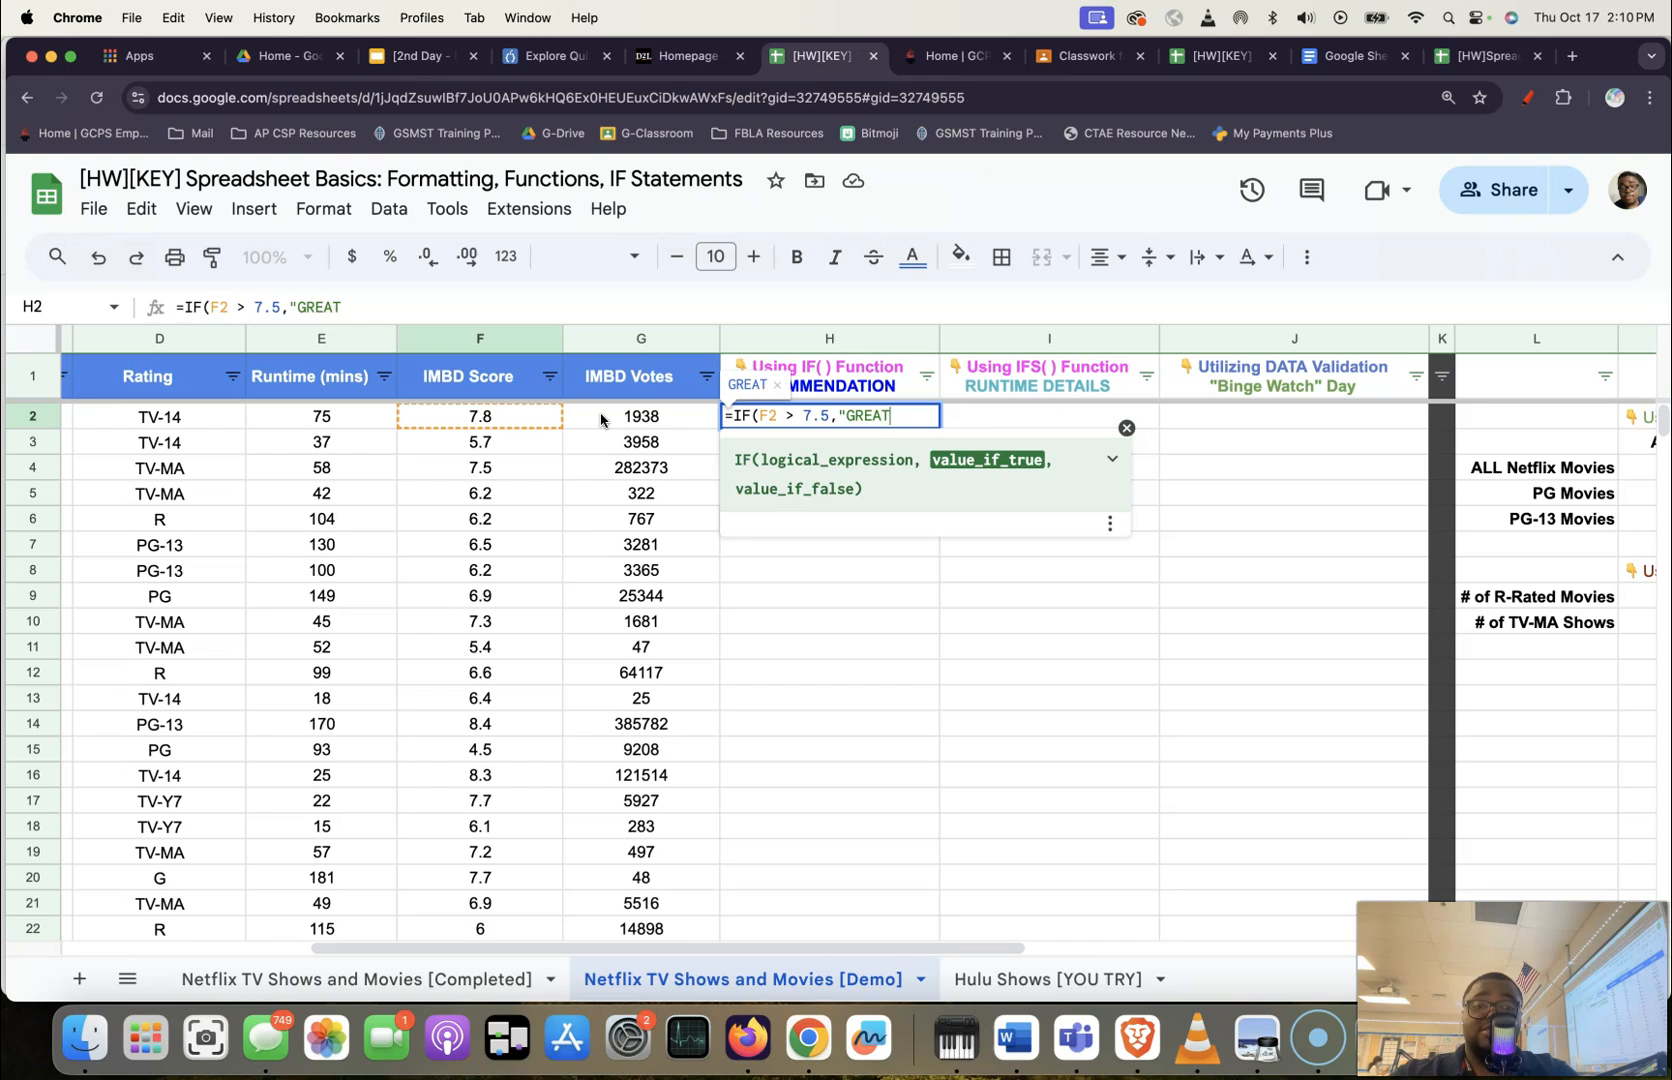
pyautogui.write(' SH')
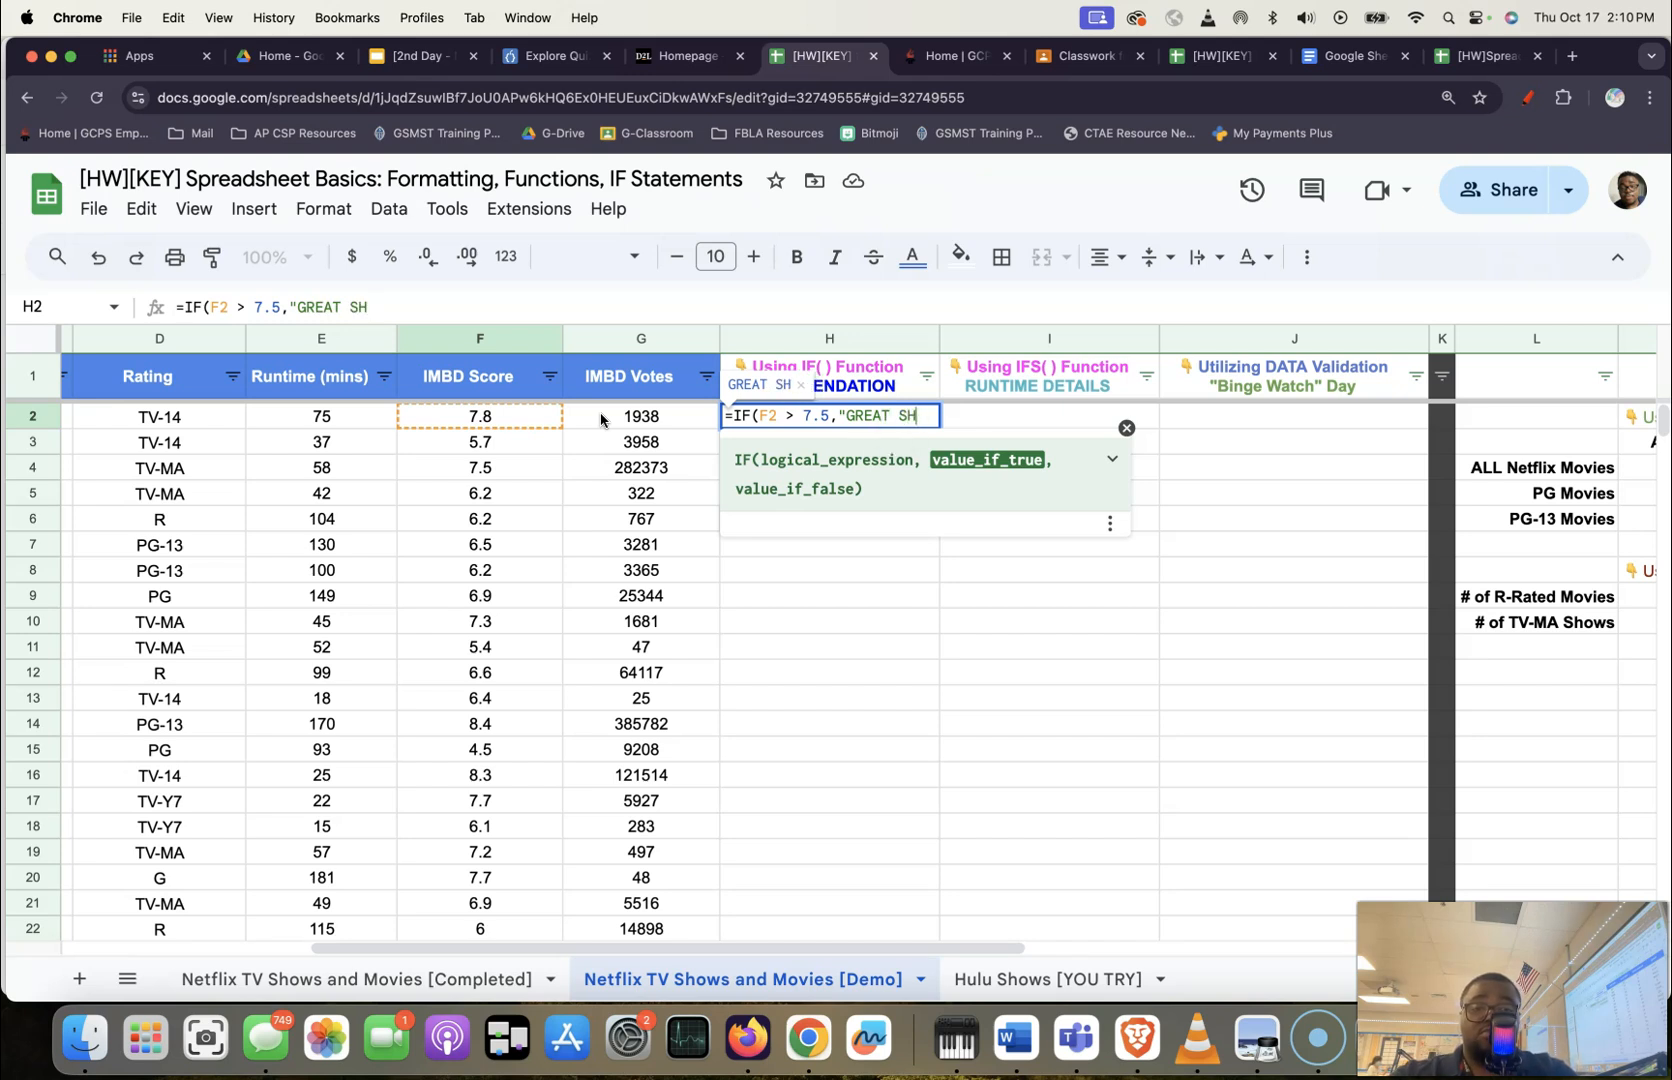
pyautogui.write('OW/MOVIE"')
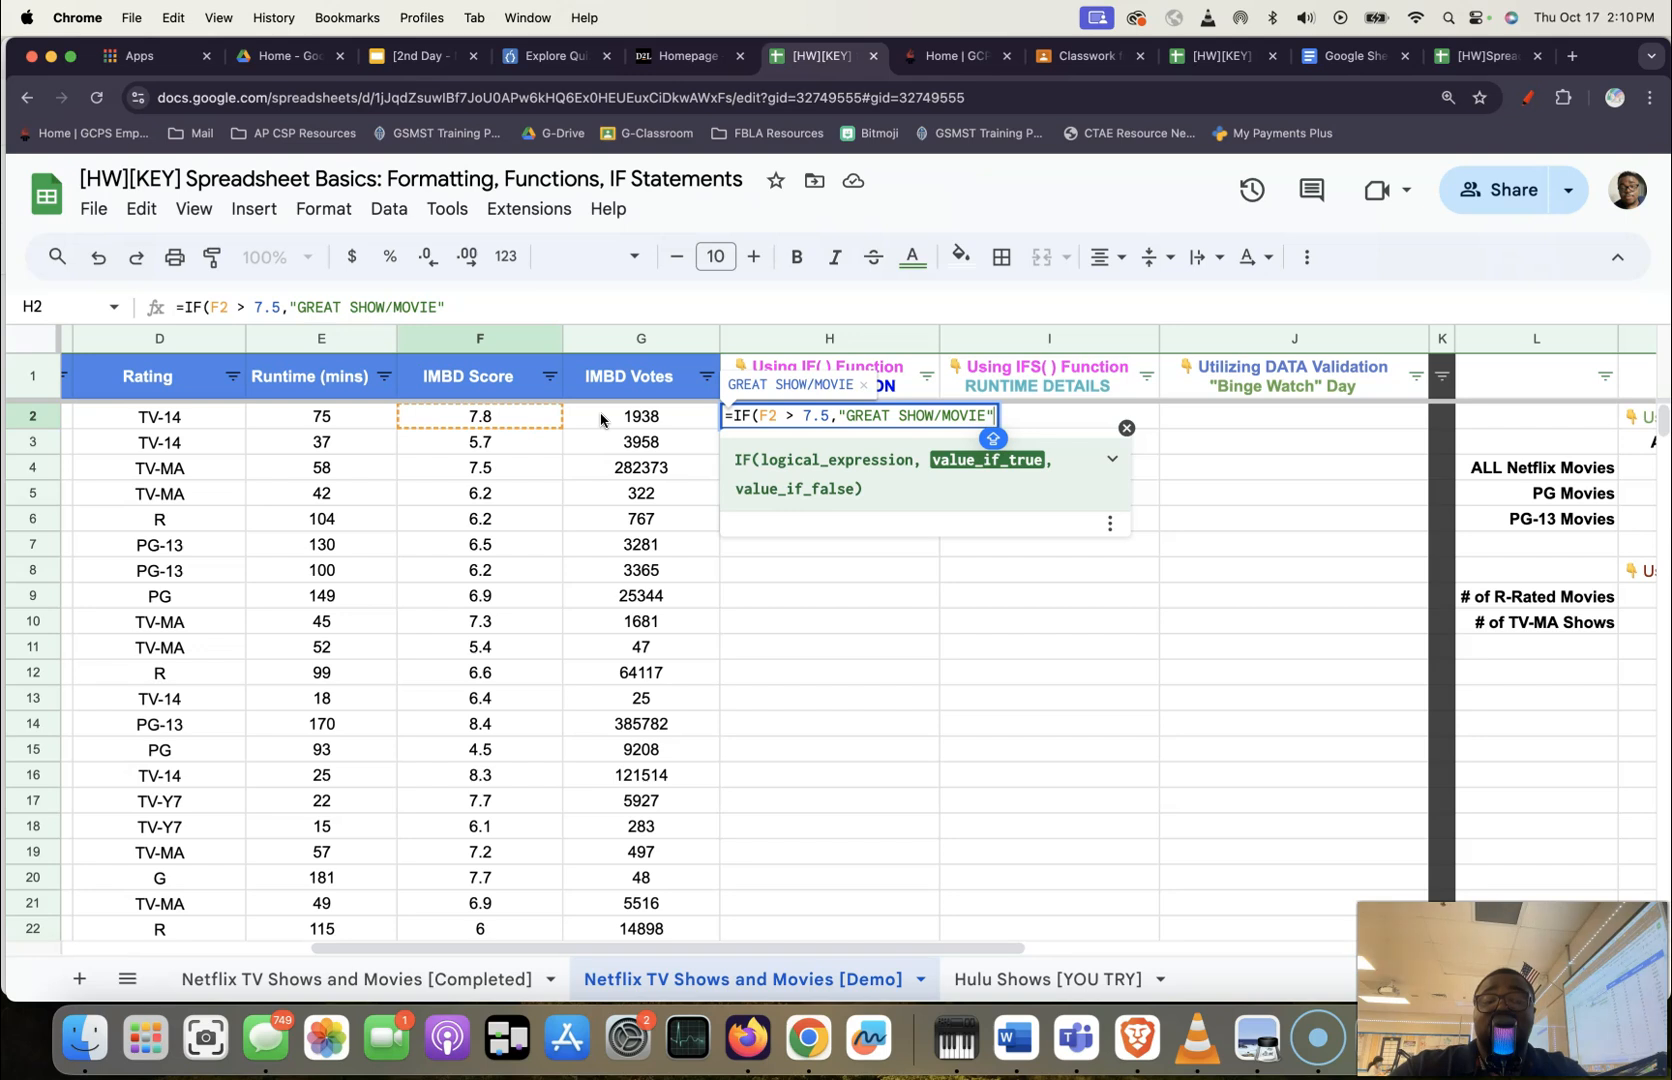
pyautogui.write(',')
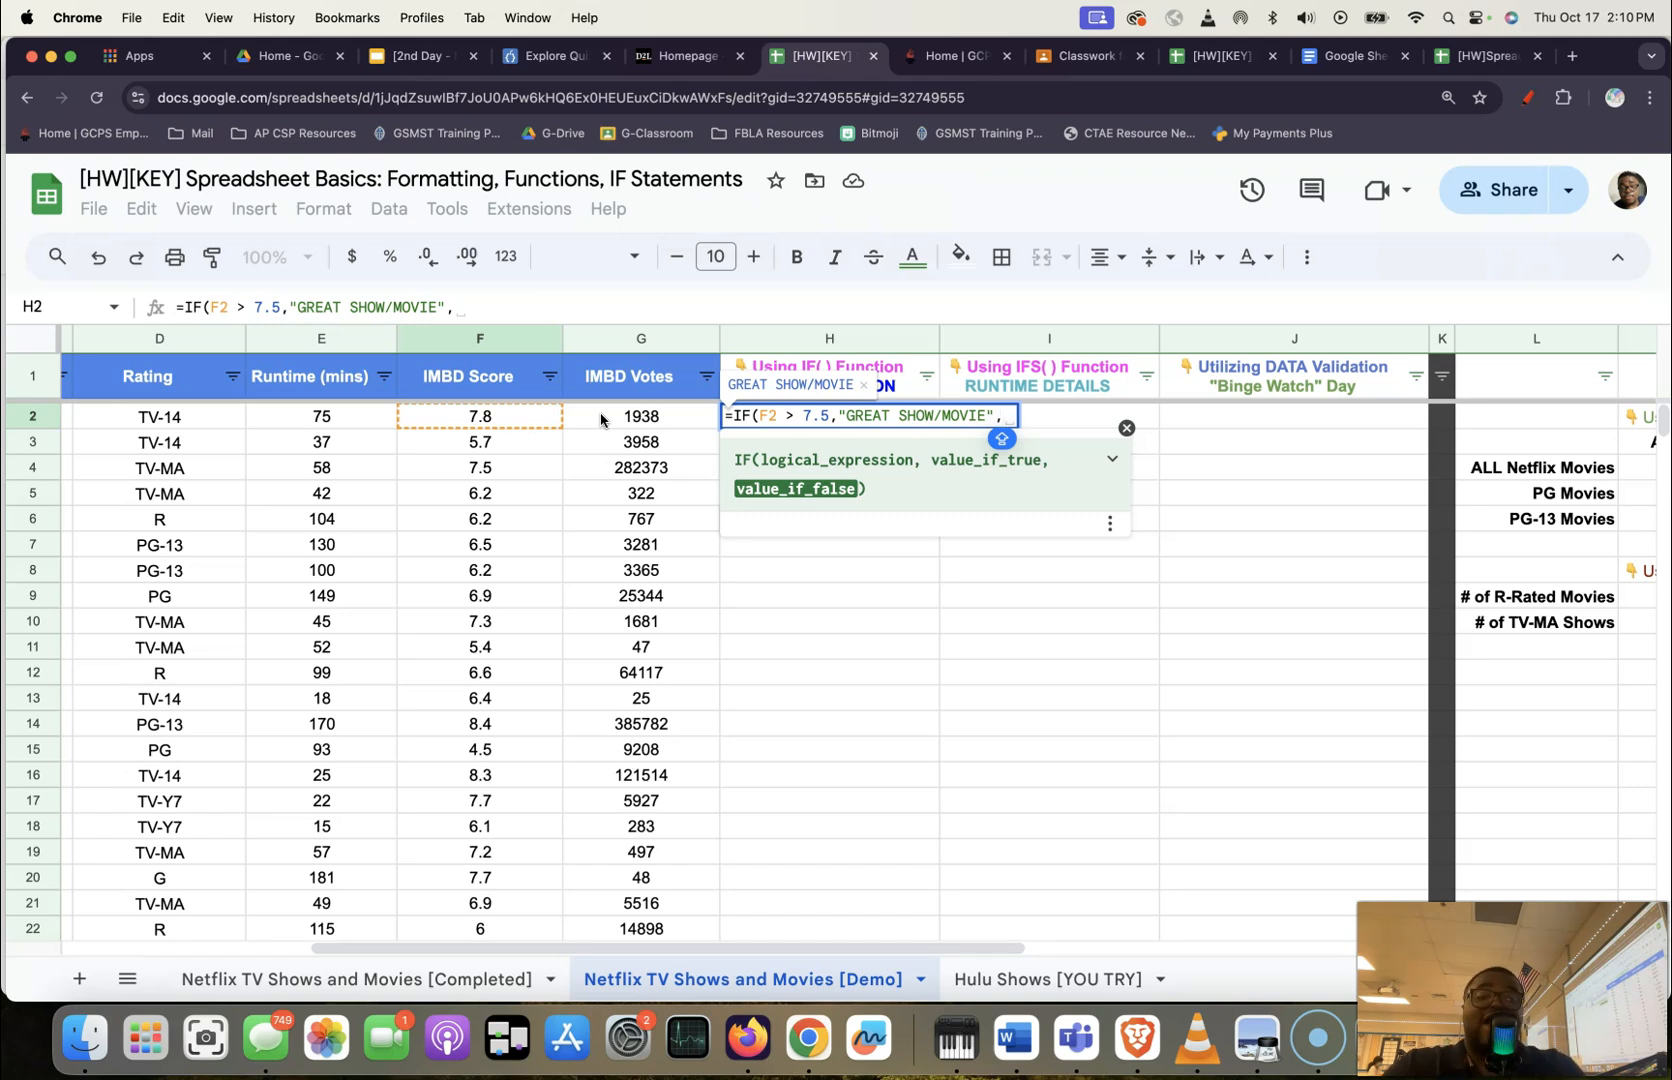
# Add "SKIP THIS SHOW/MOVIE" as the value-if-false argument and complete the IF formula in H2.
pyautogui.write('"')
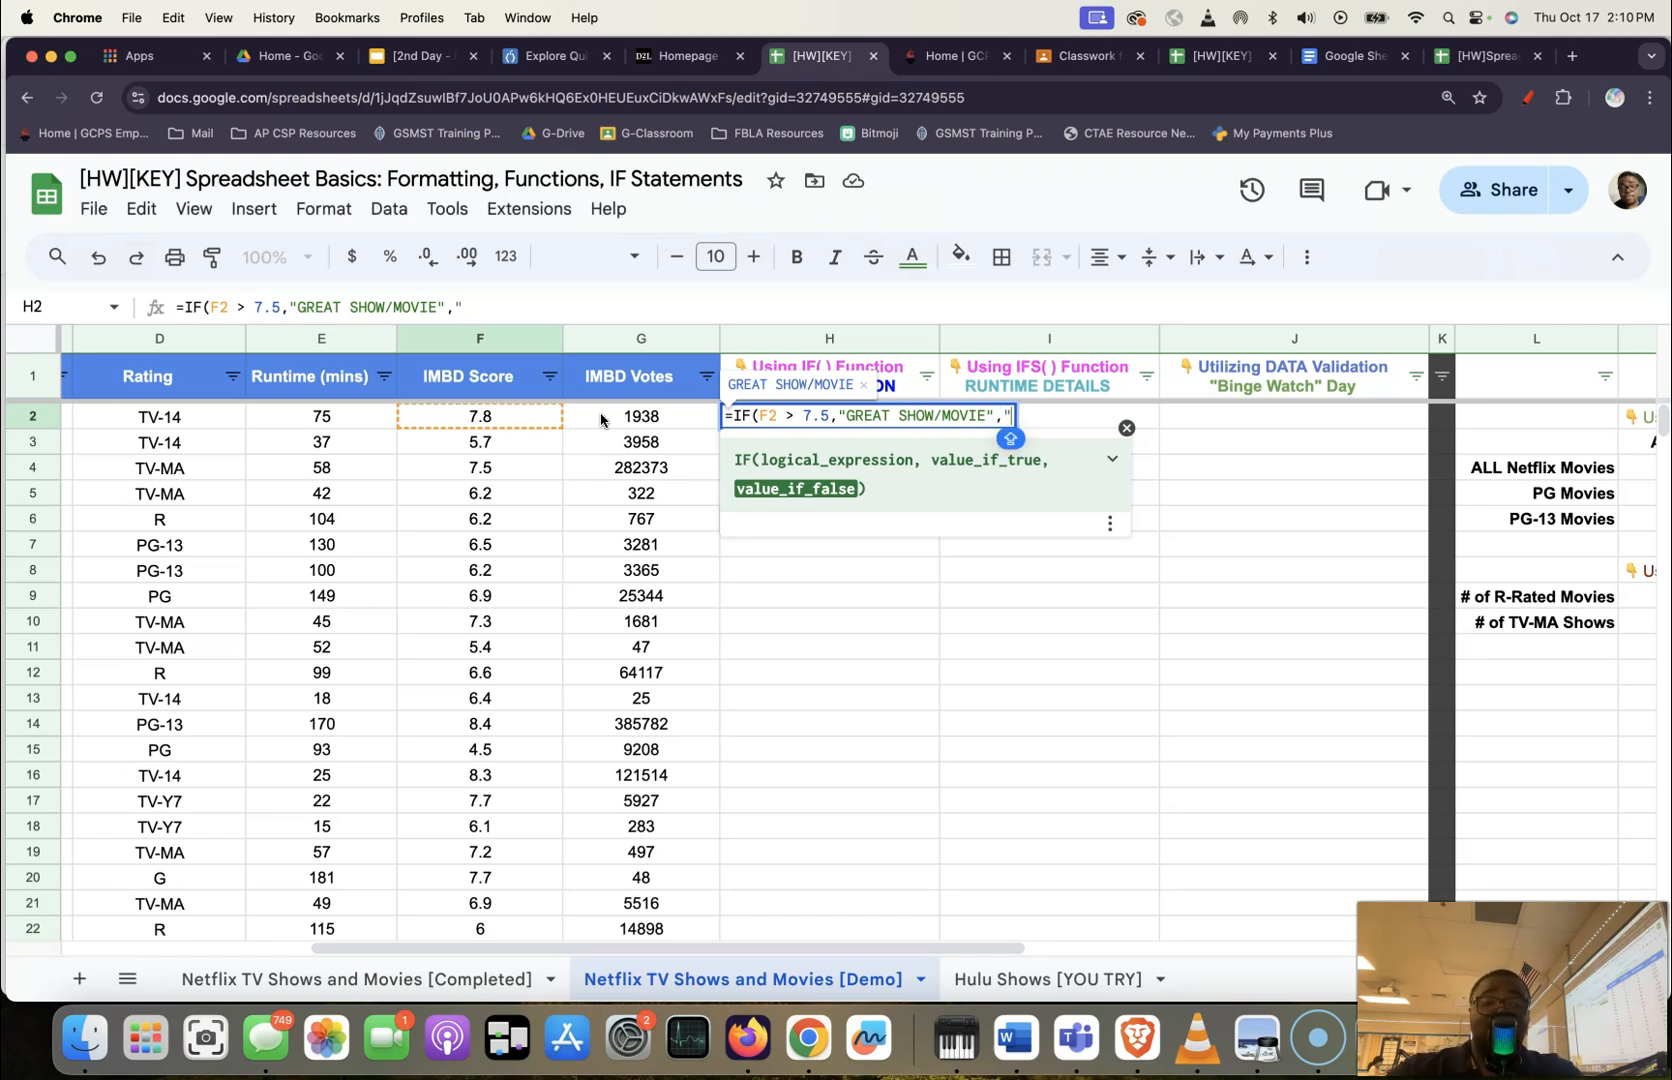
pyautogui.write('SKIP THIS SHOW/MOVIE')
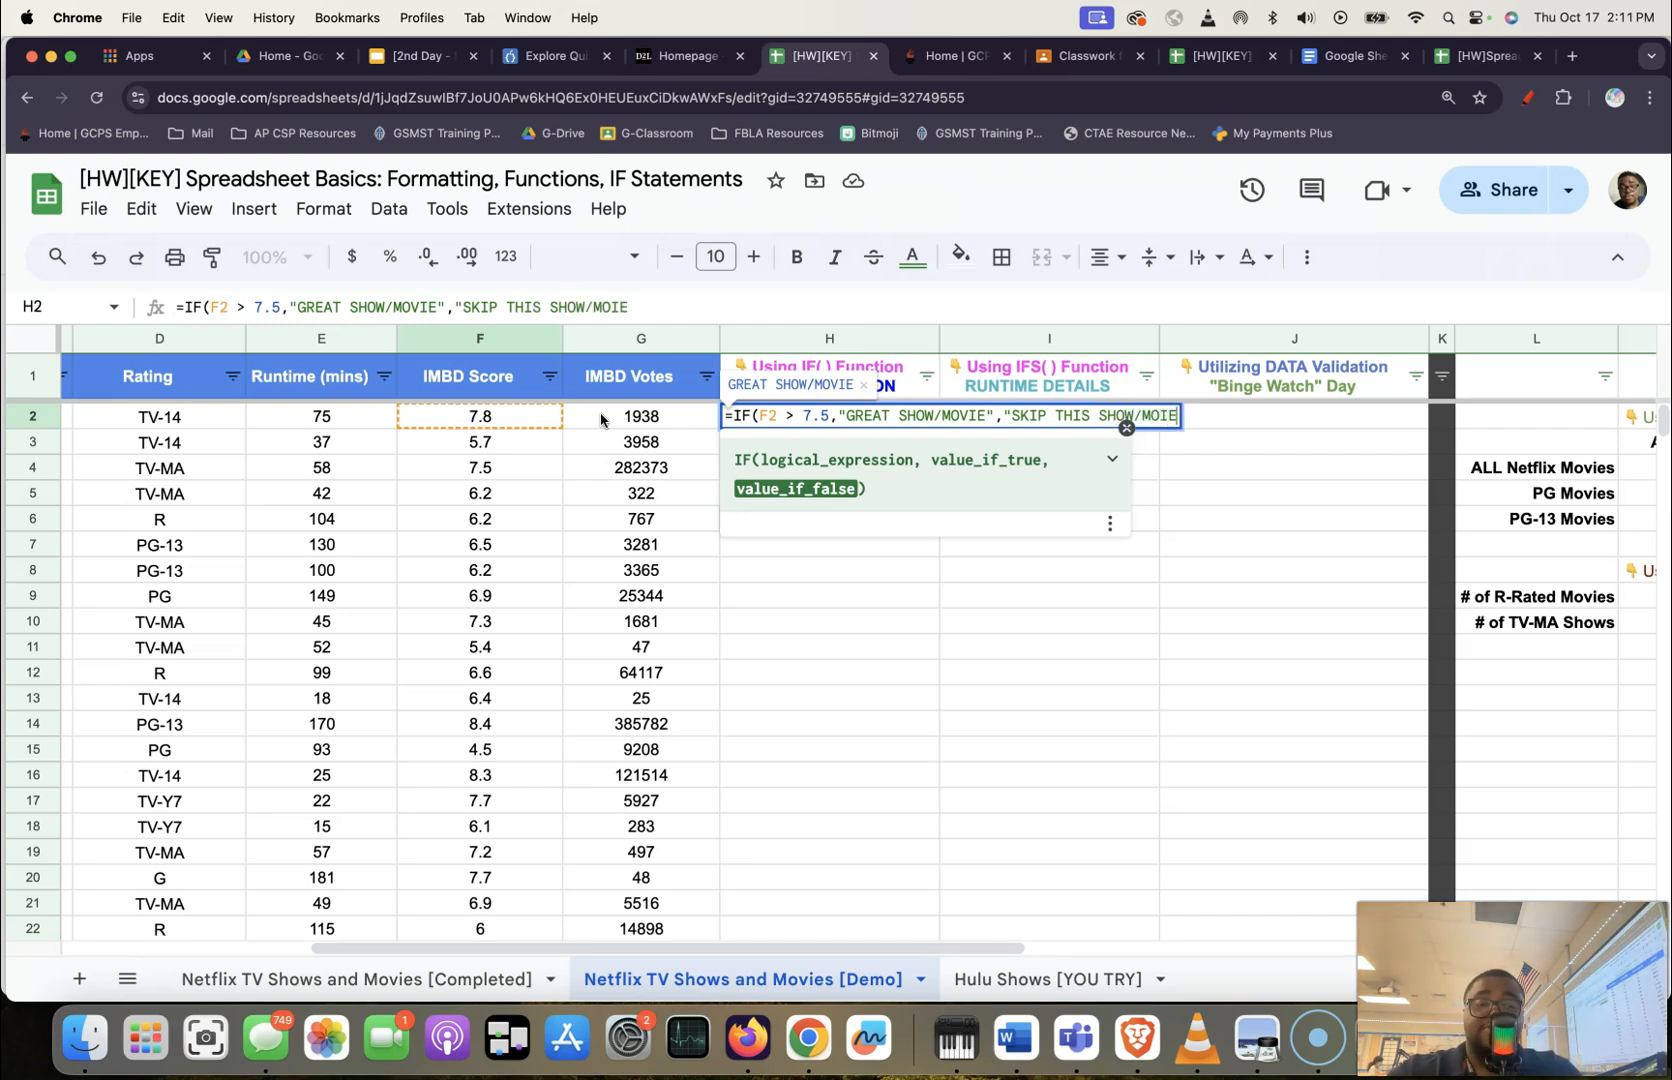
pyautogui.write('"')
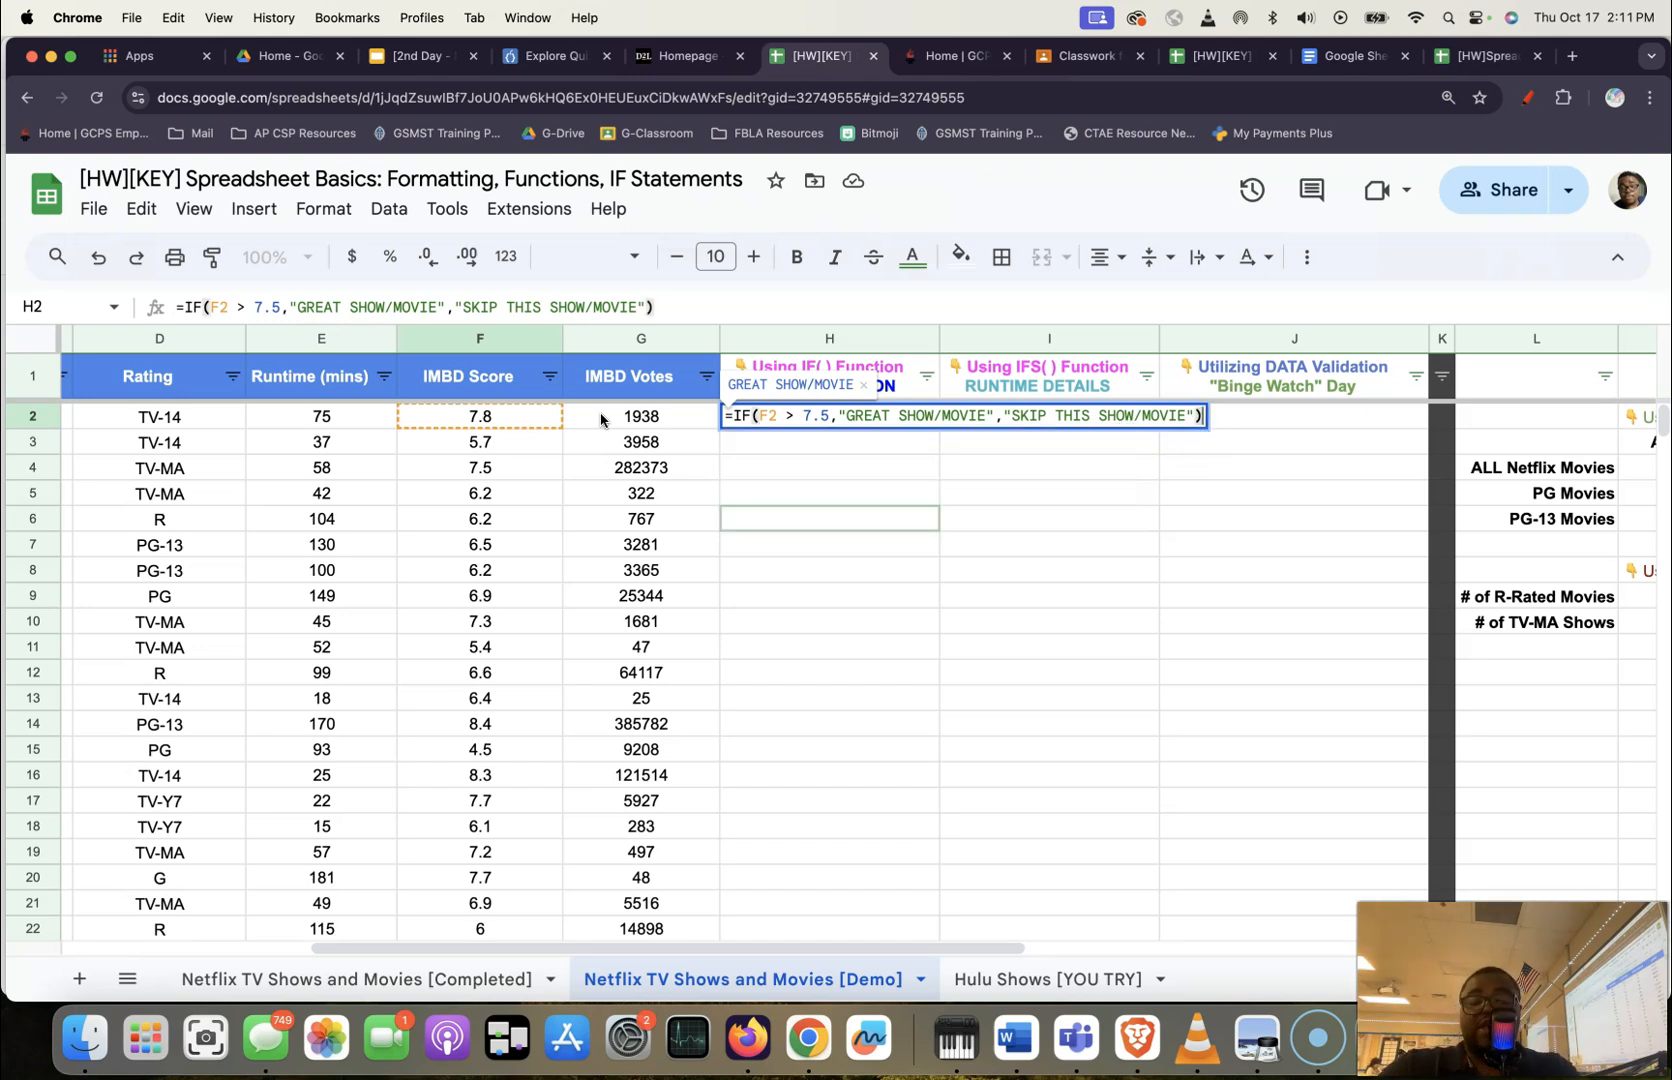
pyautogui.press('Return')
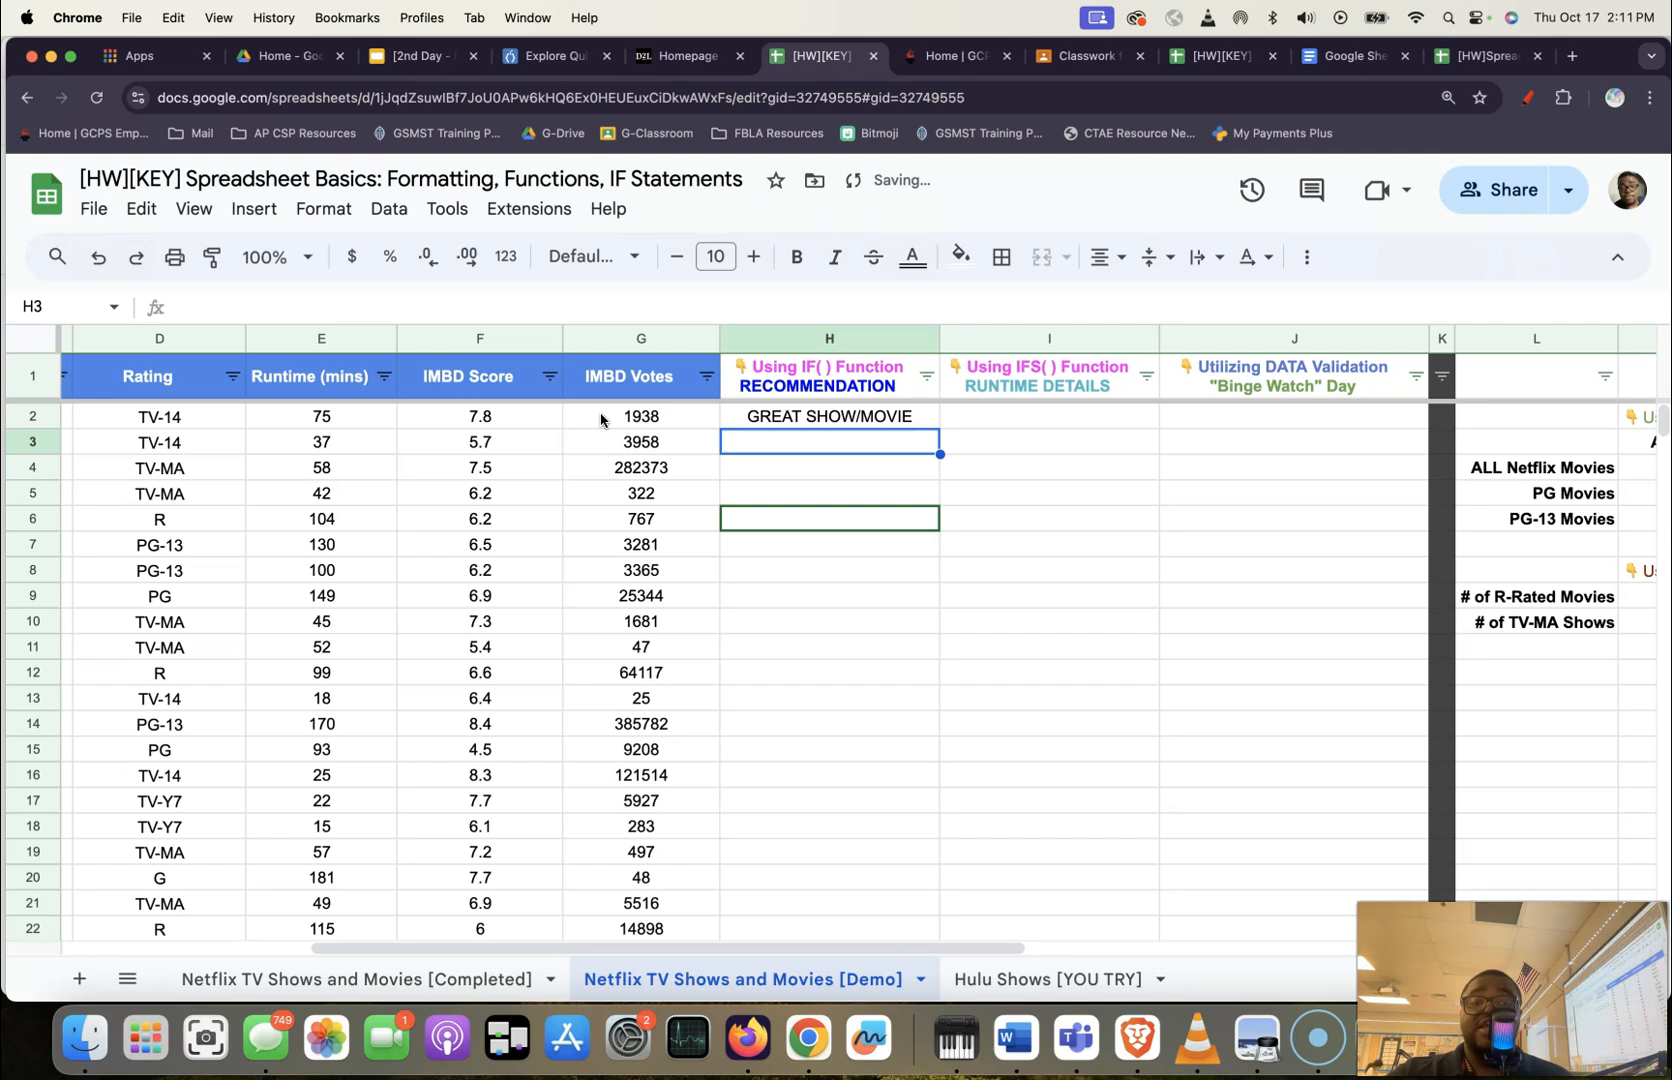
# Compare H2's recommendation with the IMBD score in F2, and fill the IF formula down the entire Recommendation column.
pyautogui.click(772, 417)
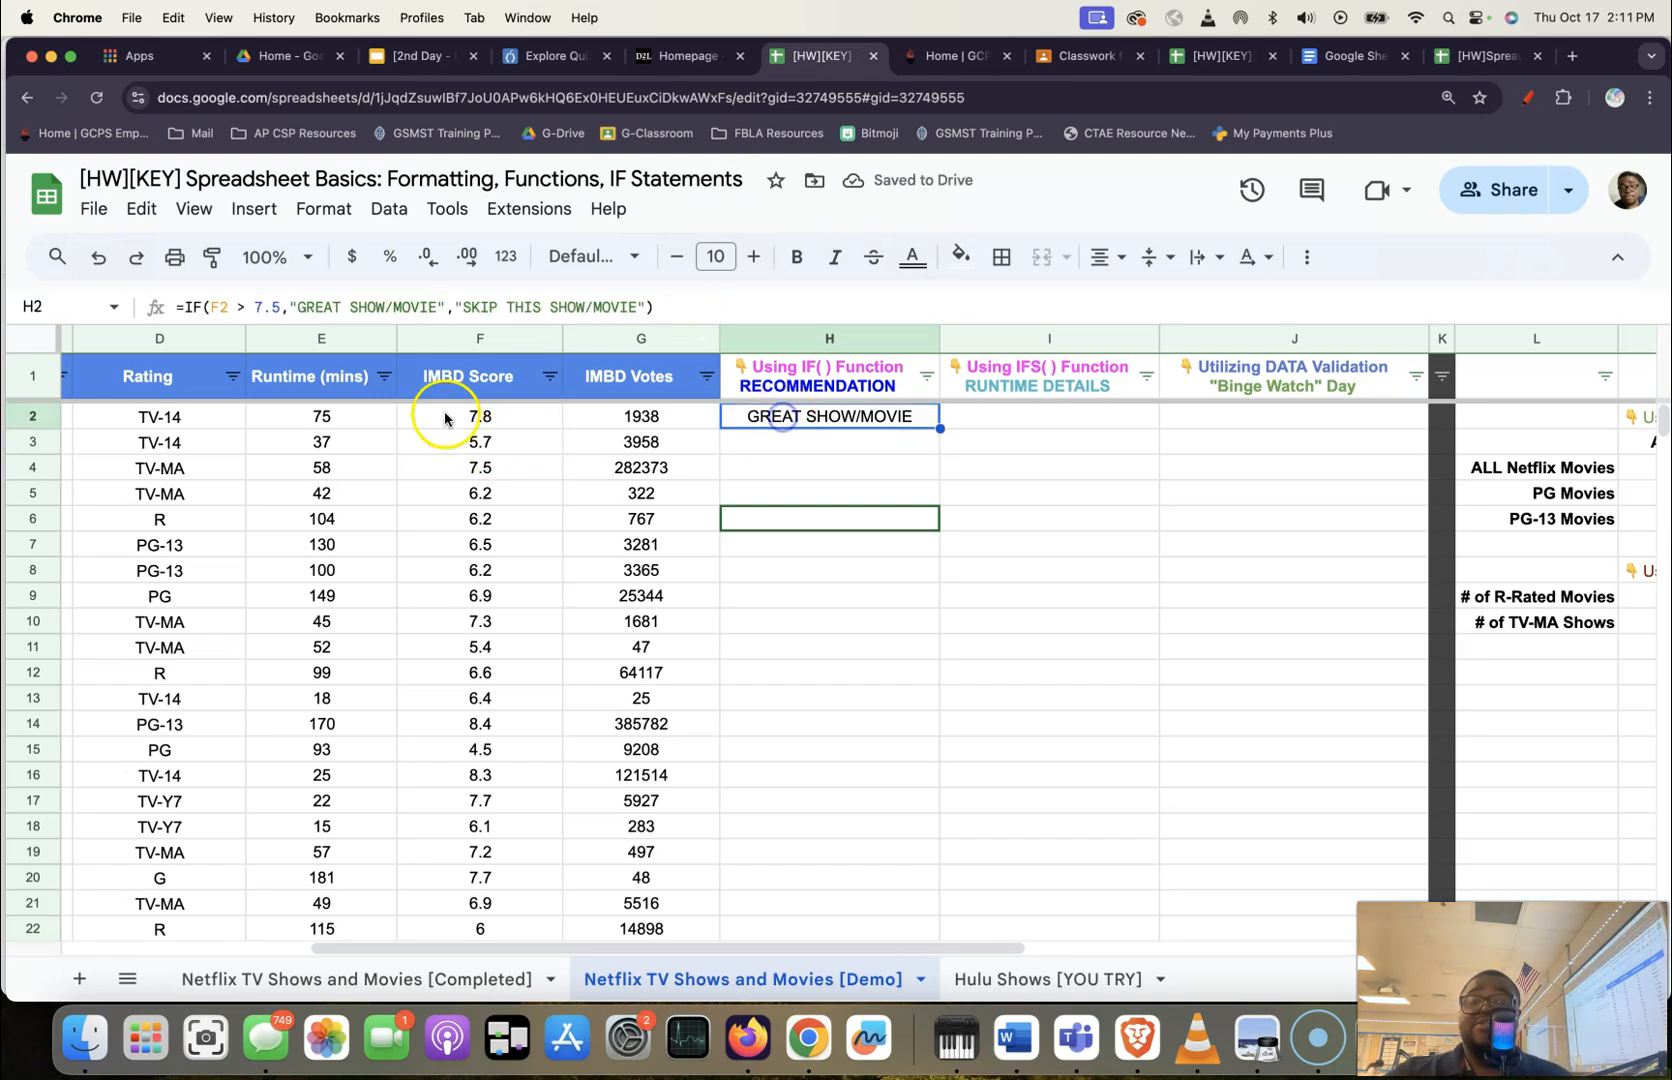
pyautogui.click(480, 414)
pyautogui.click(792, 414)
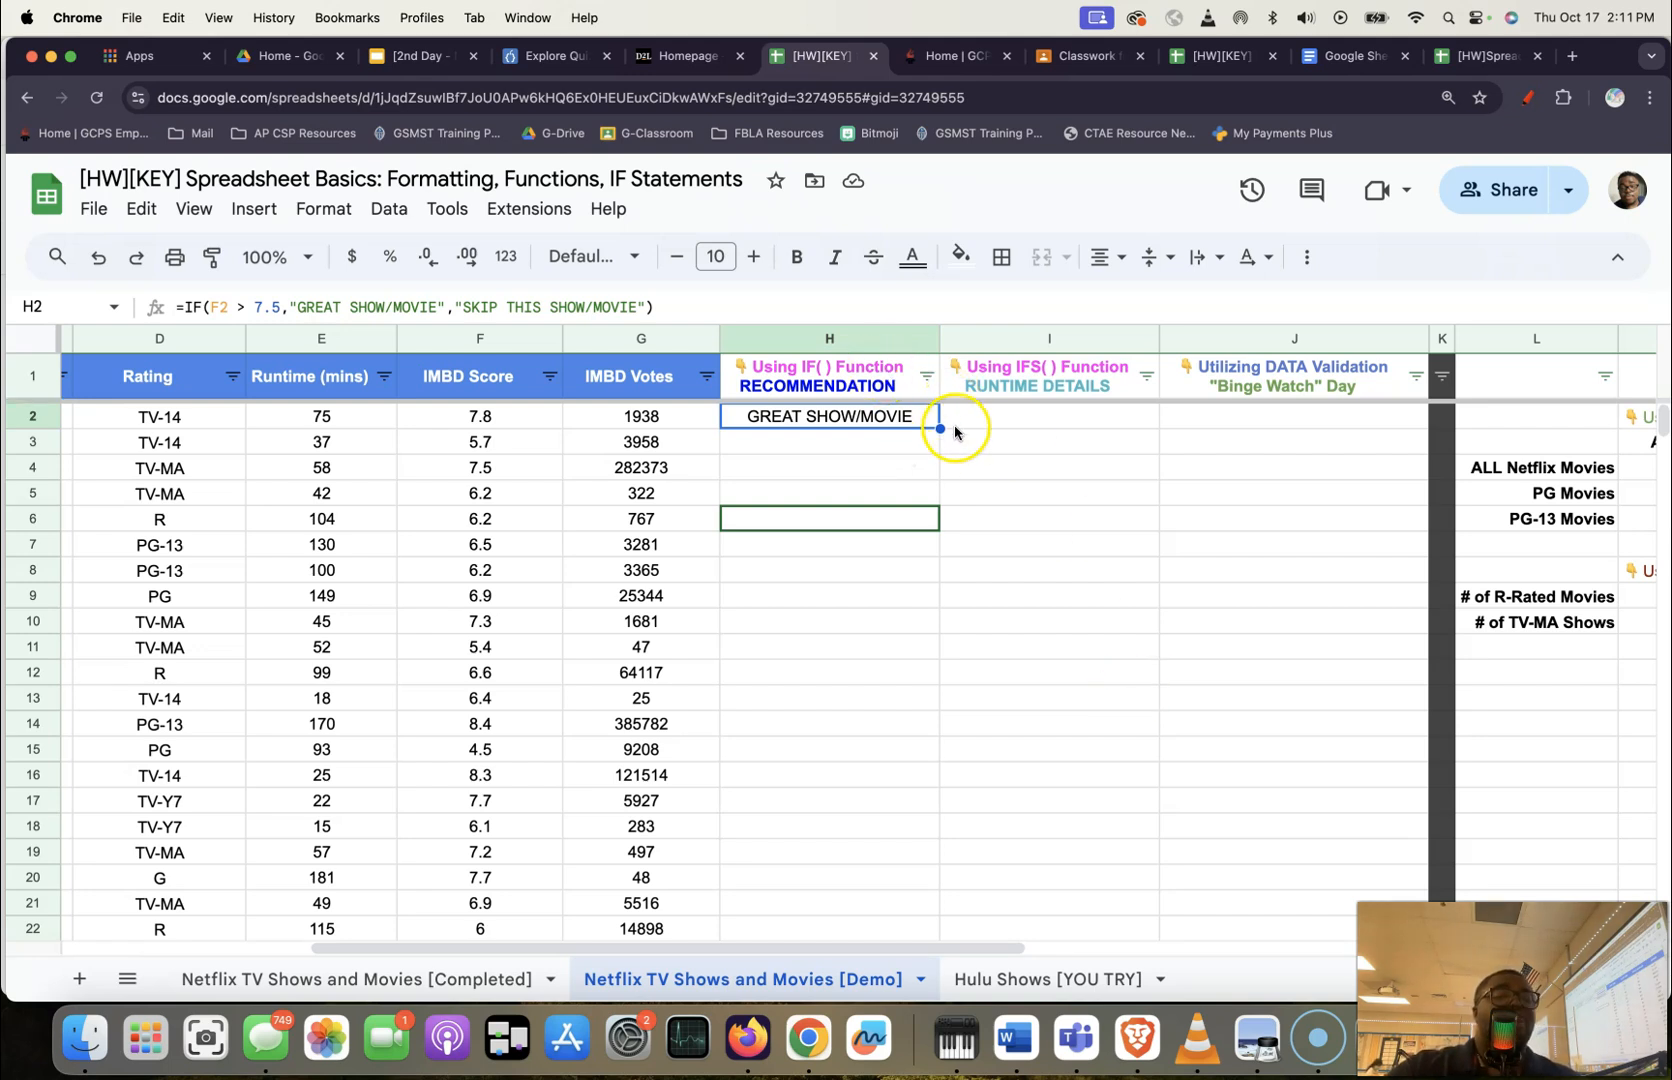
pyautogui.scroll(-20, 978, 568)
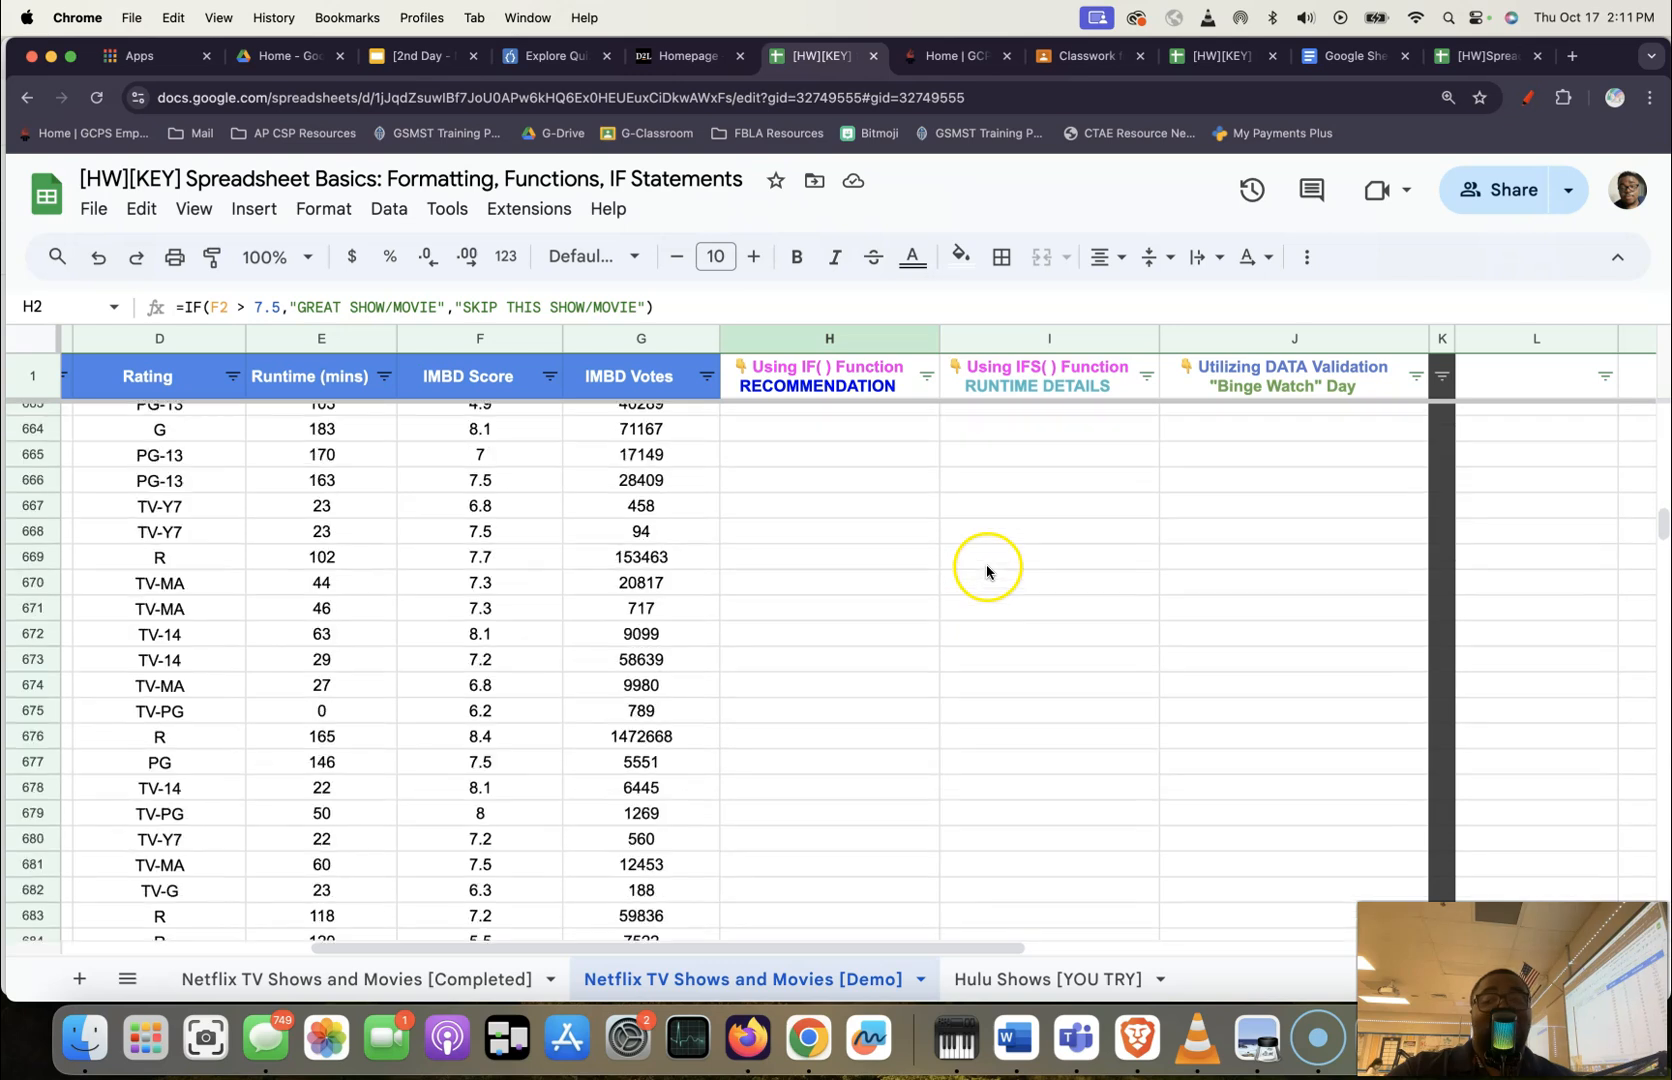
pyautogui.scroll(-20, 981, 566)
pyautogui.scroll(15, 918, 593)
pyautogui.scroll(20, 918, 593)
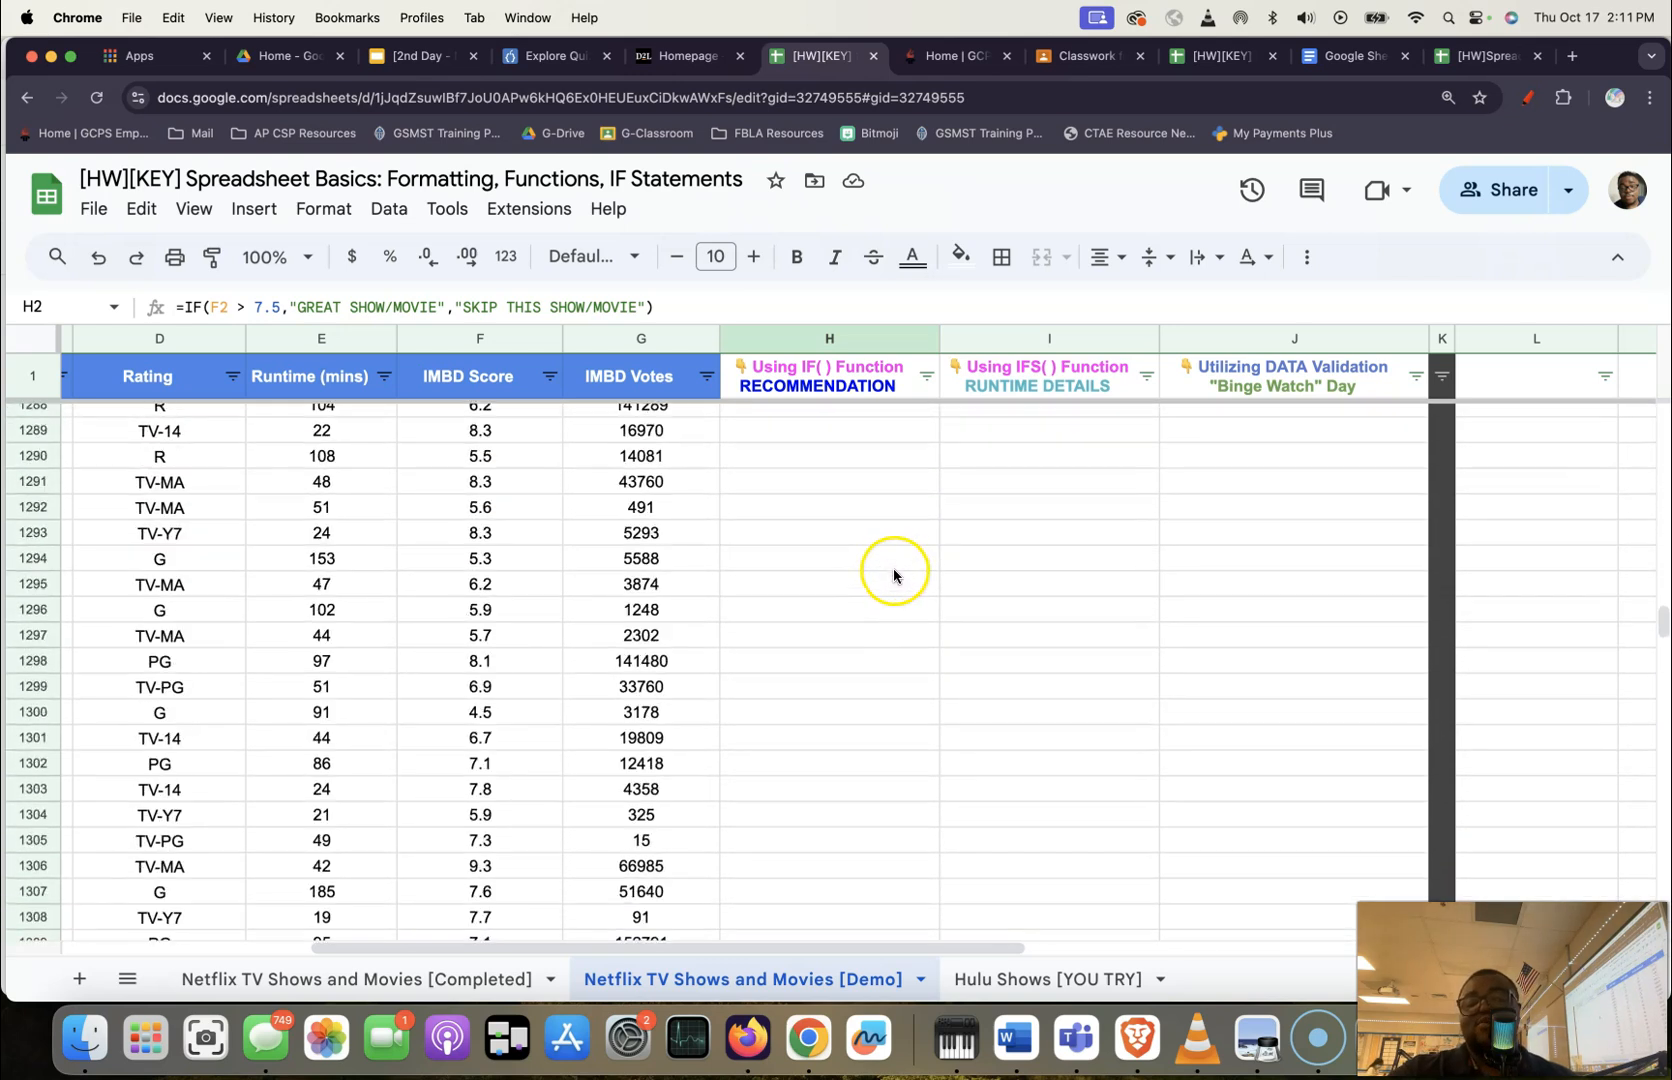
pyautogui.scroll(20, 892, 582)
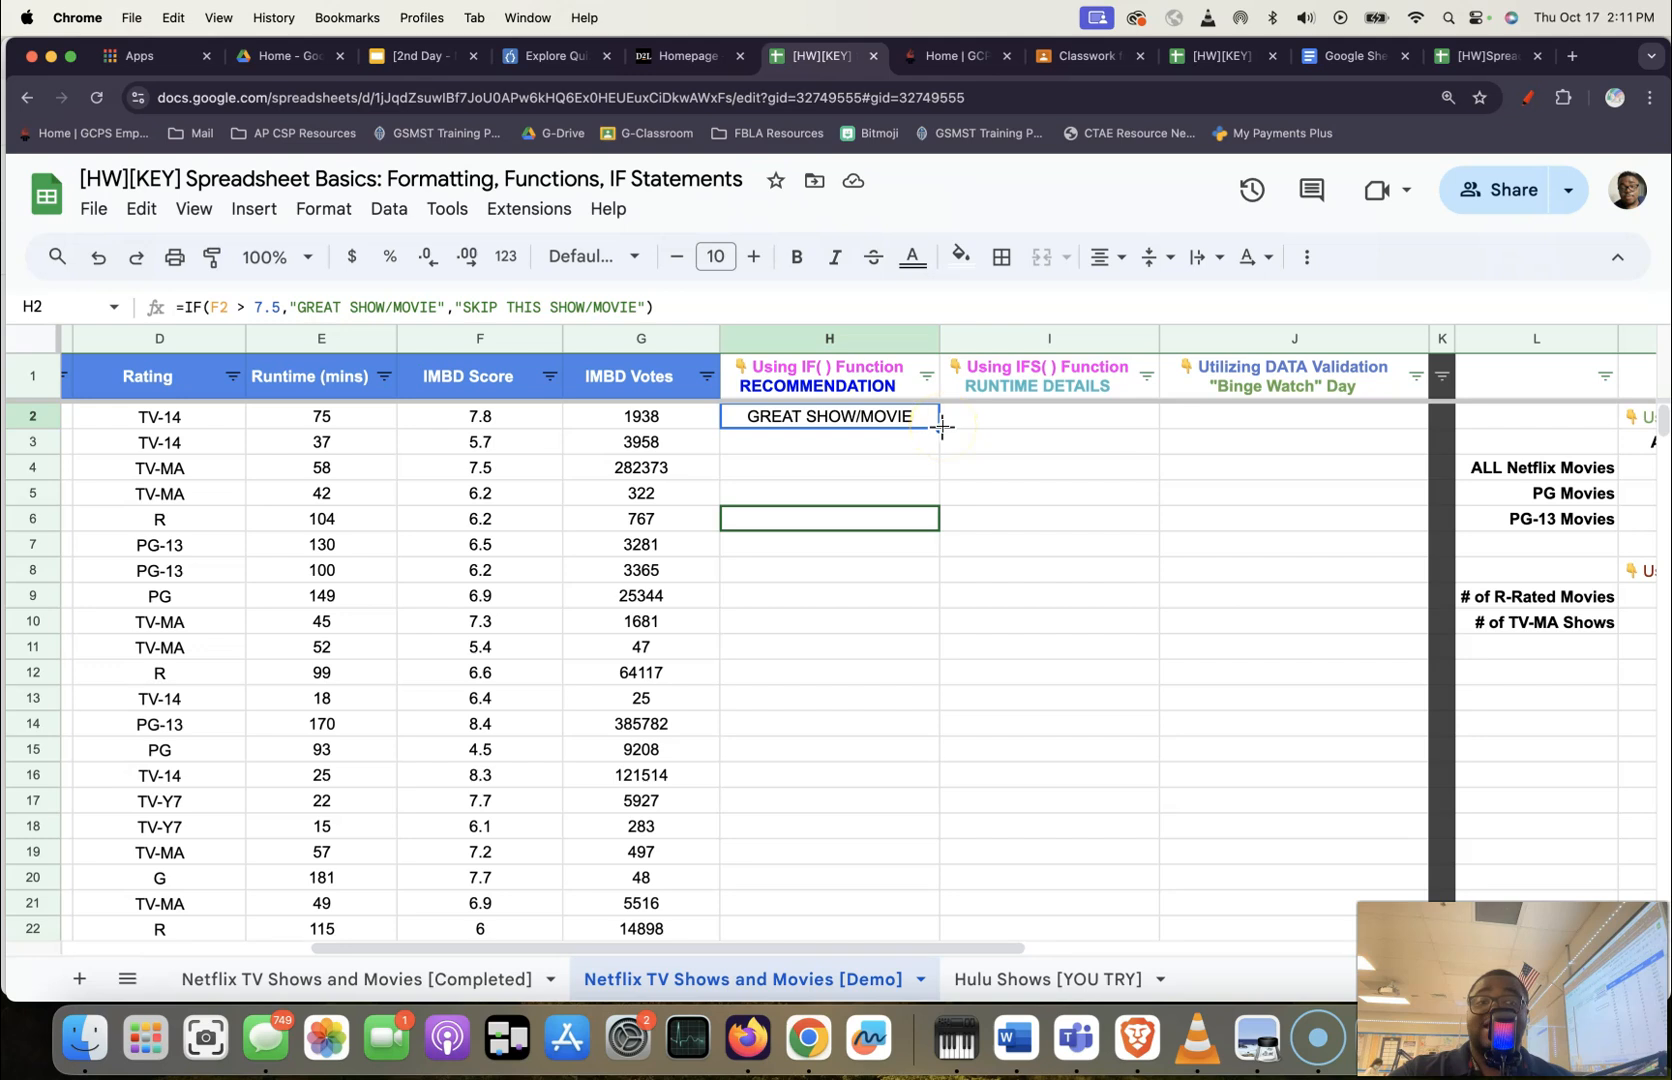
pyautogui.moveTo(943, 427)
pyautogui.mouseDown()
pyautogui.moveTo(930, 496)
pyautogui.moveTo(940, 426)
pyautogui.mouseUp()
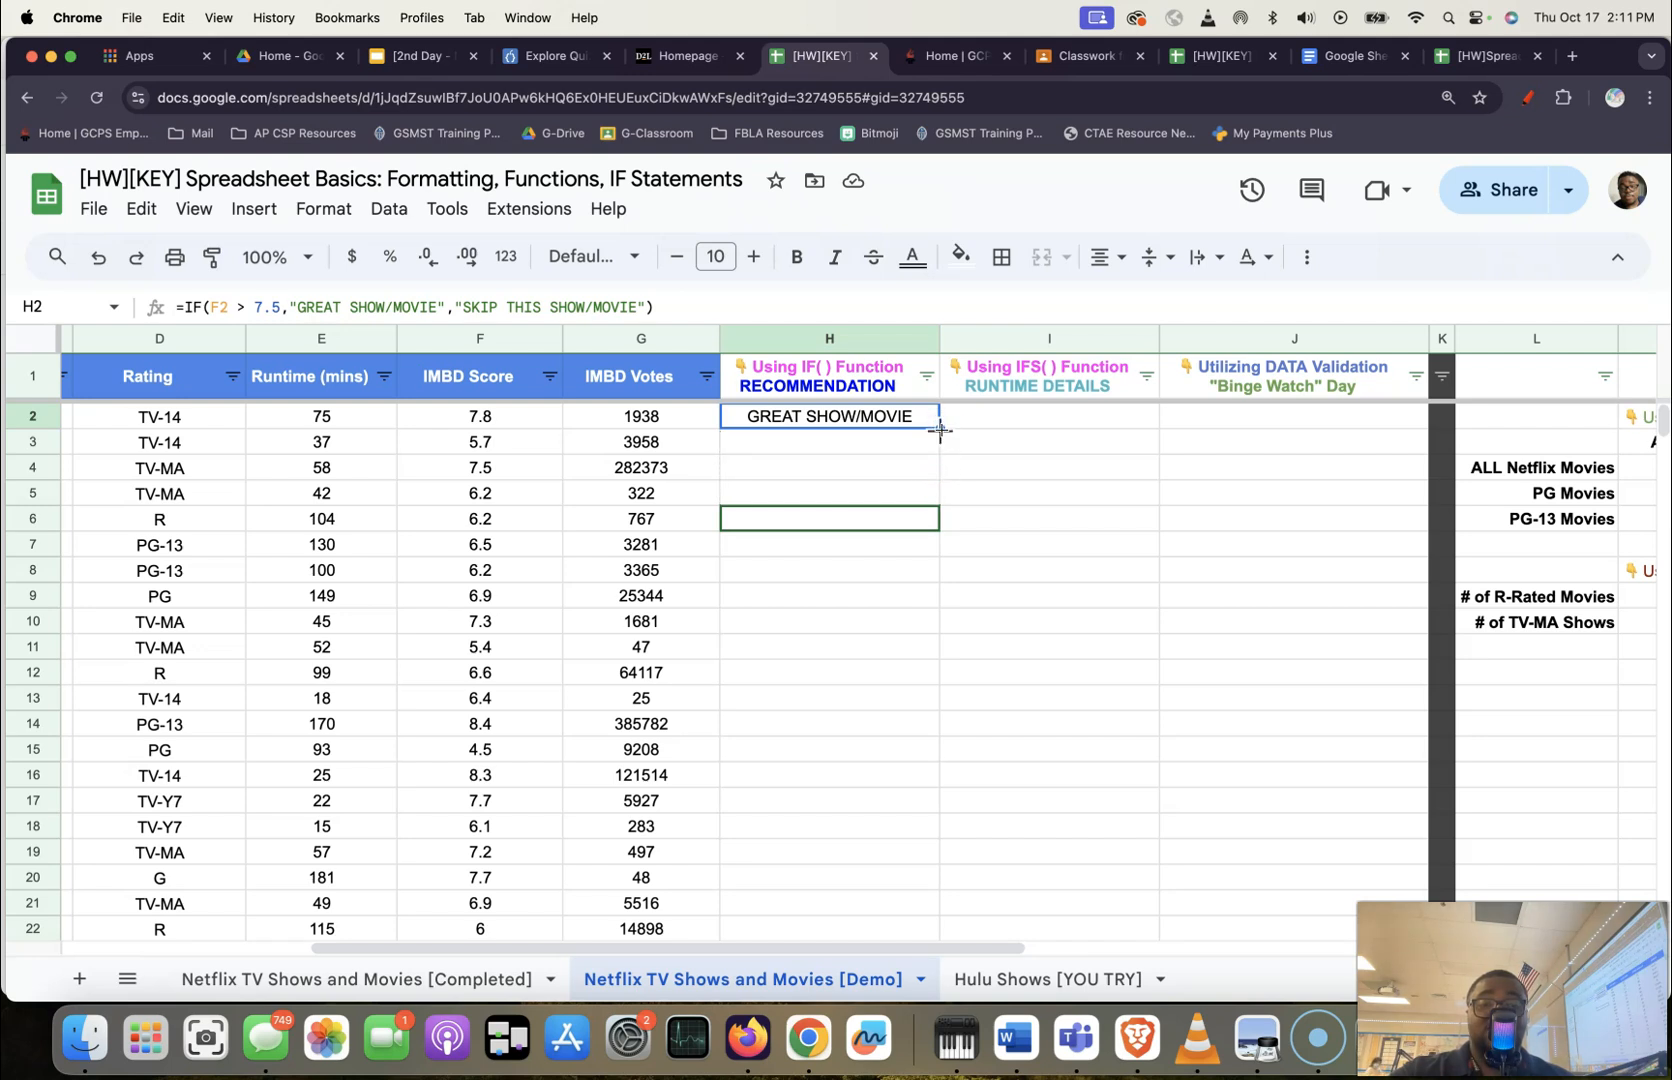
pyautogui.doubleClick(941, 428)
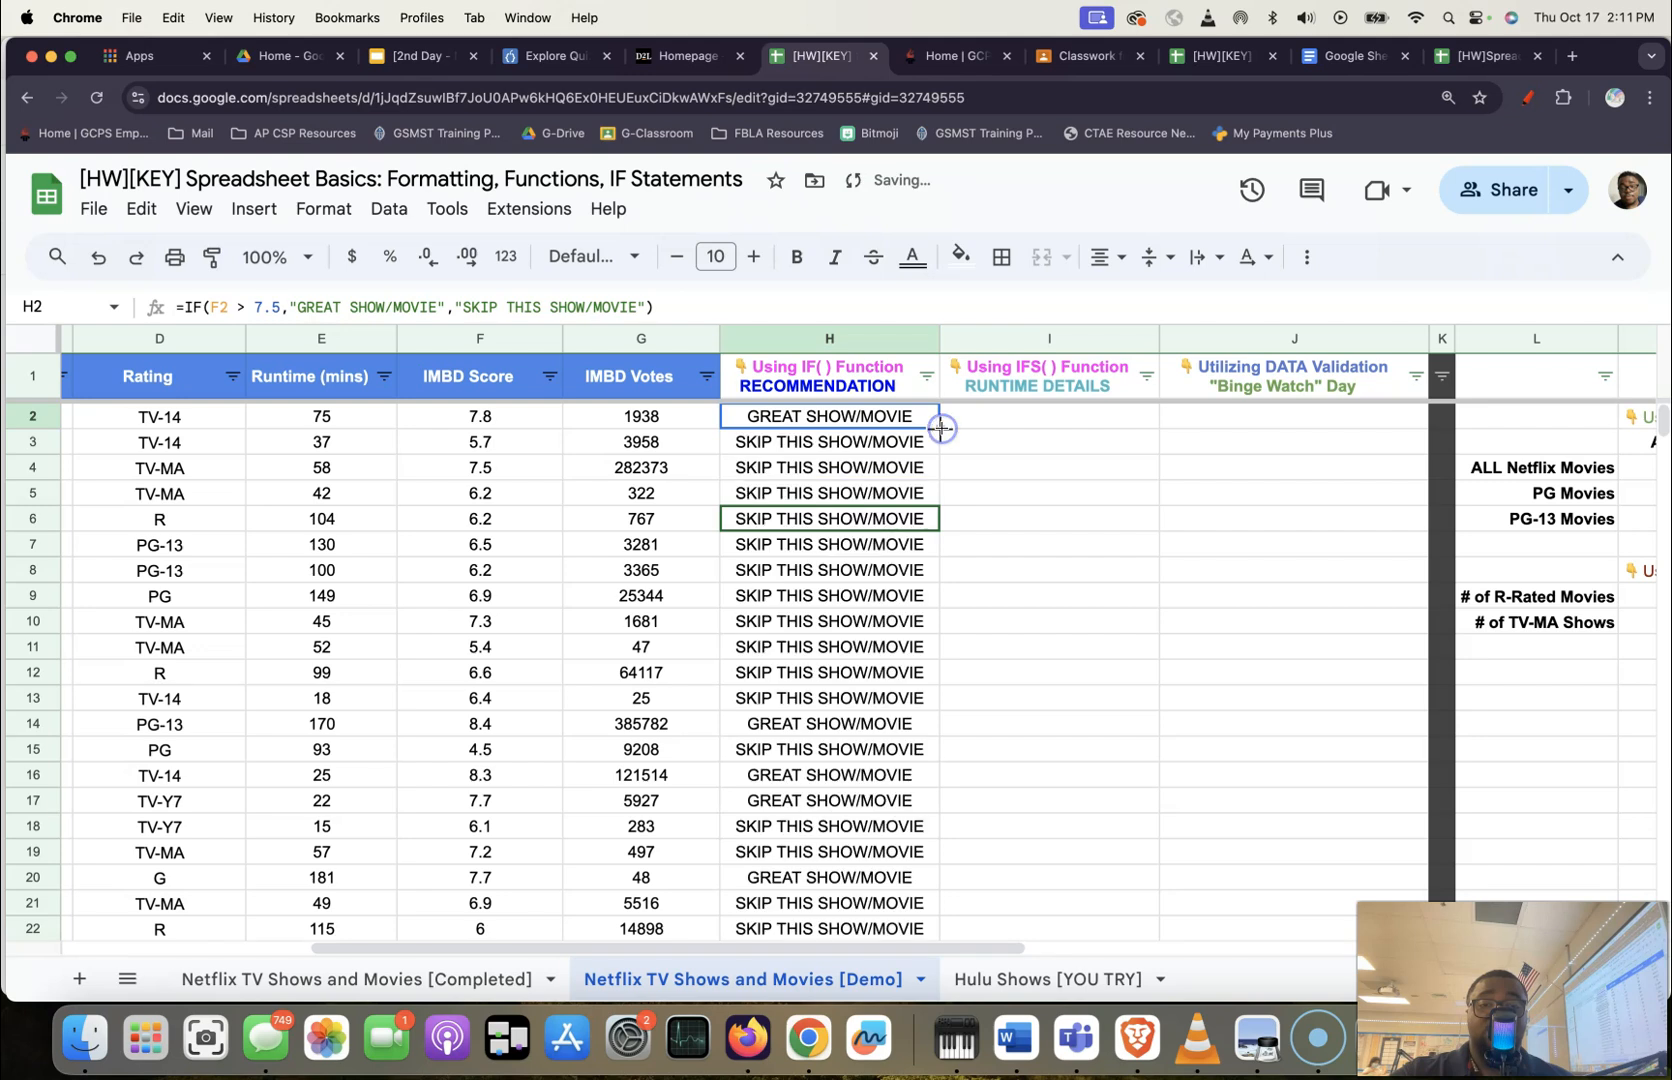
# Look through the filled recommendations and sort the sheet Z to A by the Recommendation column.
pyautogui.scroll(-20, 808, 460)
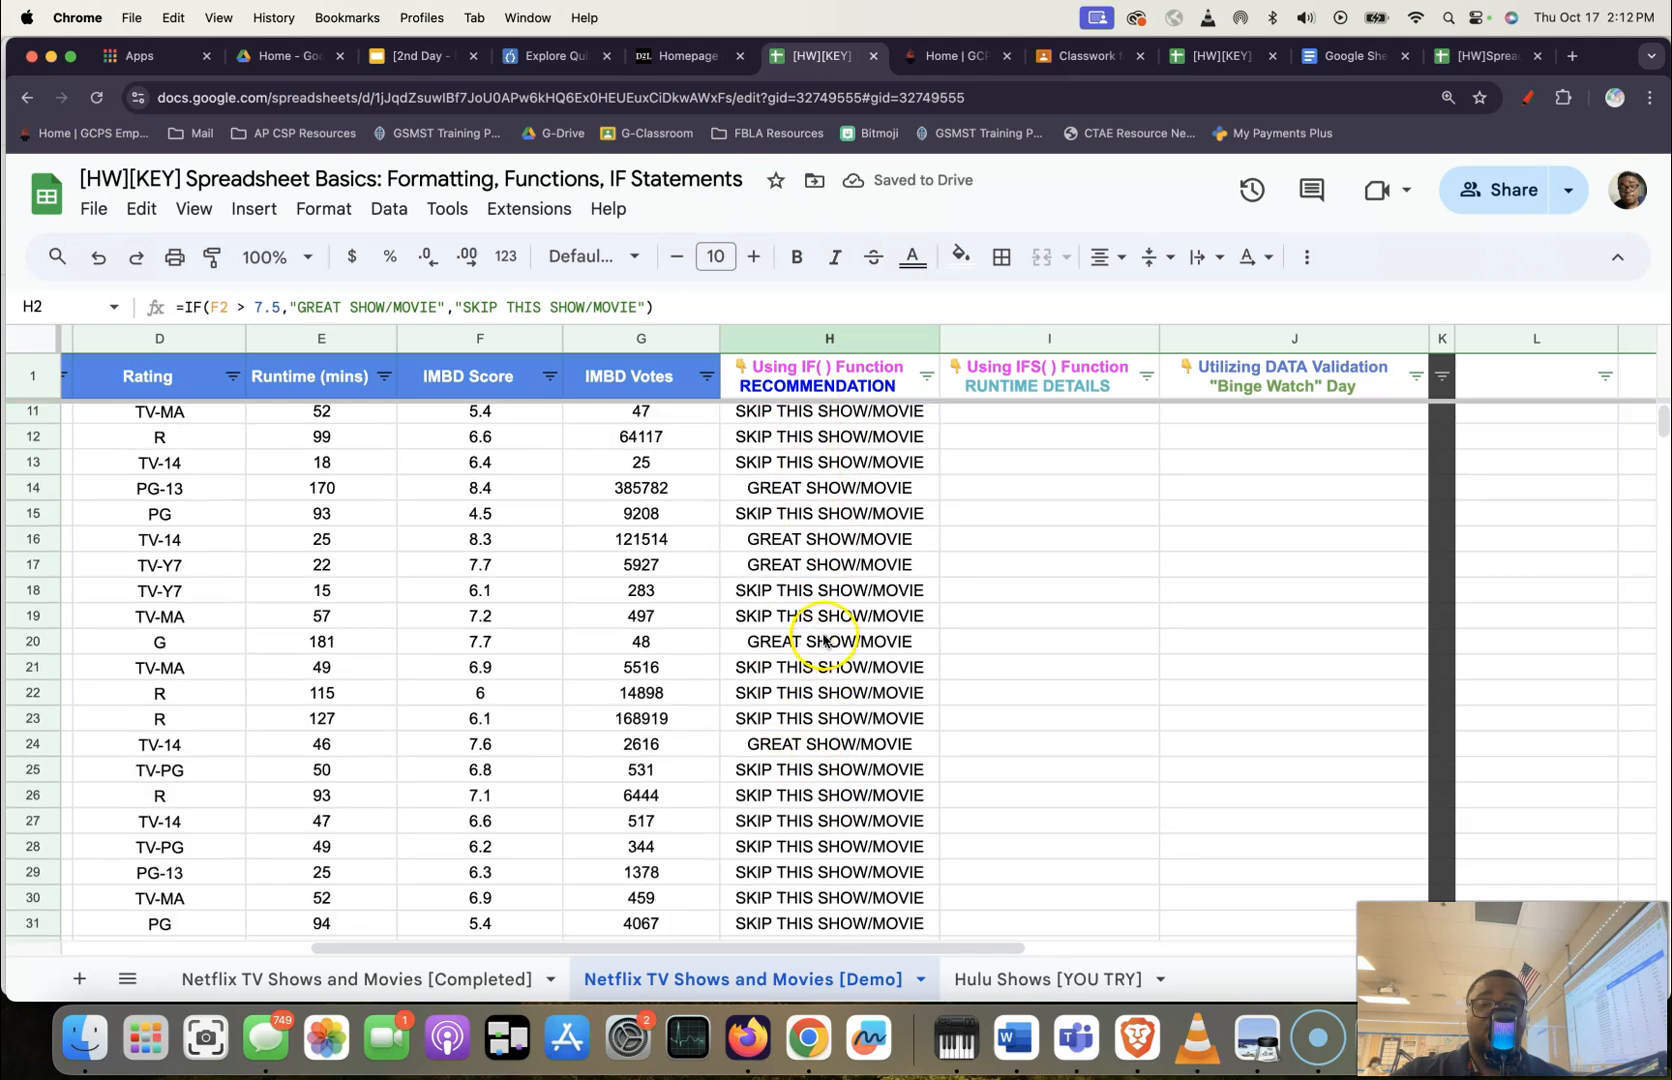
pyautogui.scroll(-20, 838, 630)
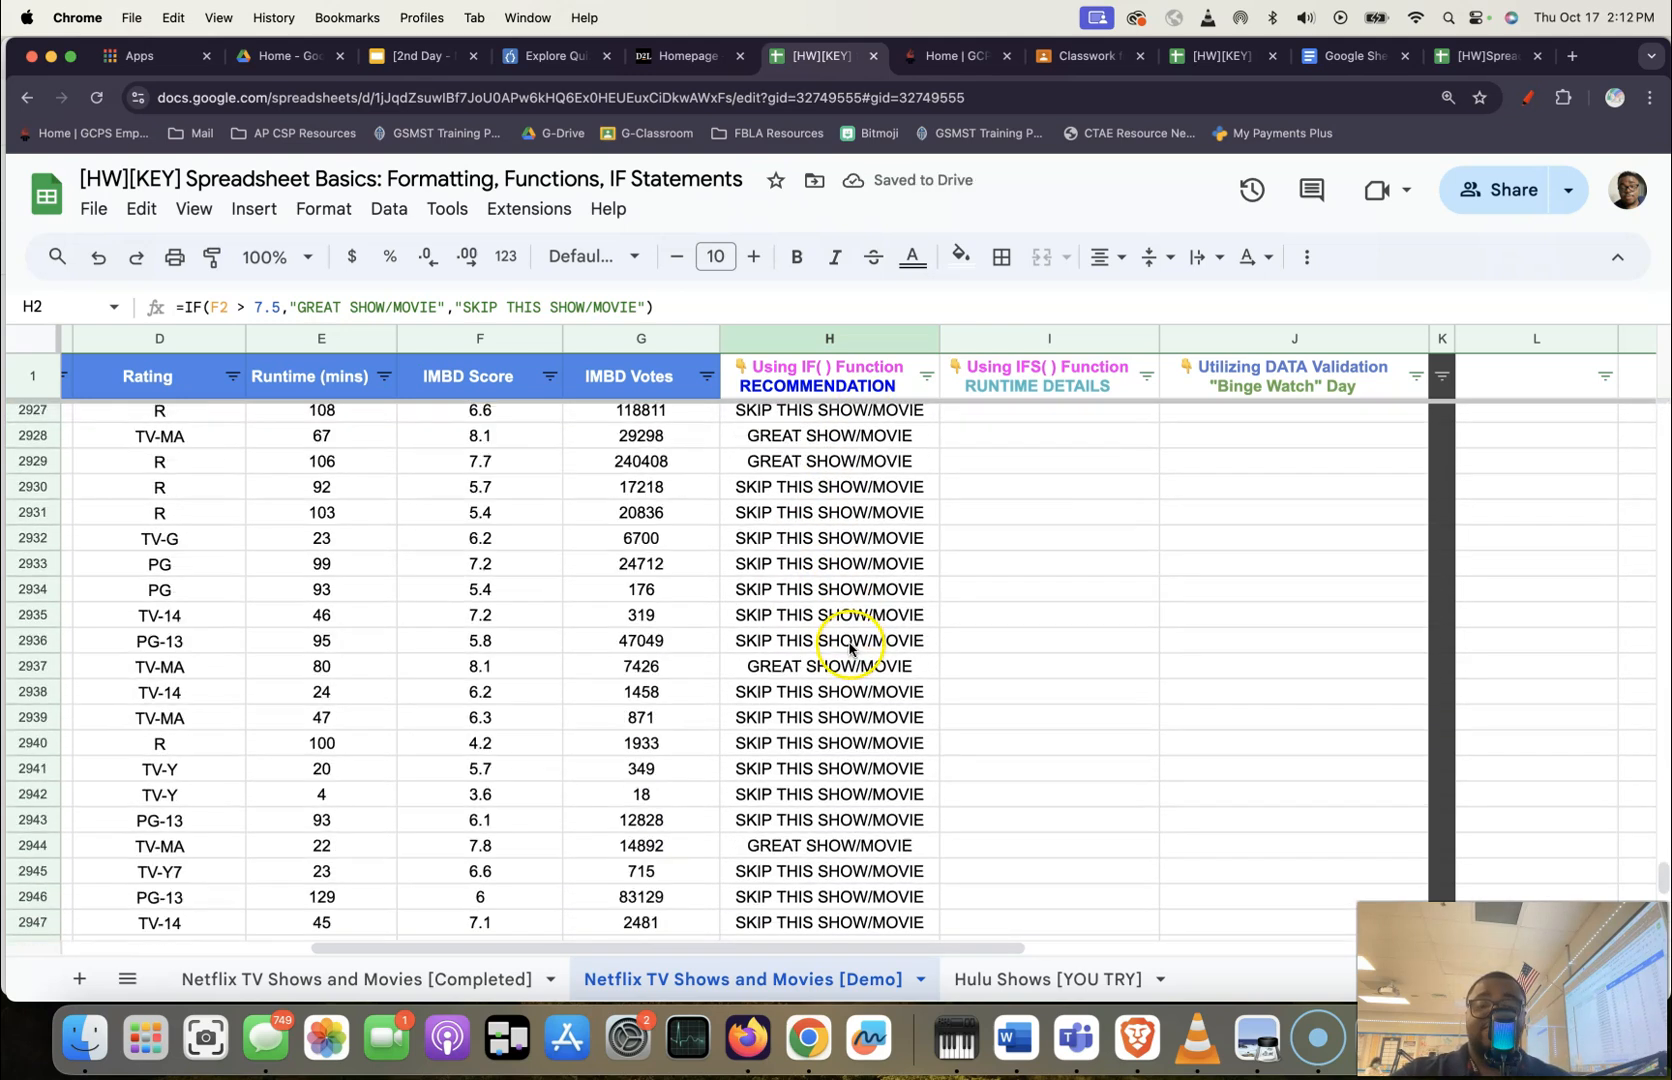
pyautogui.scroll(20, 841, 645)
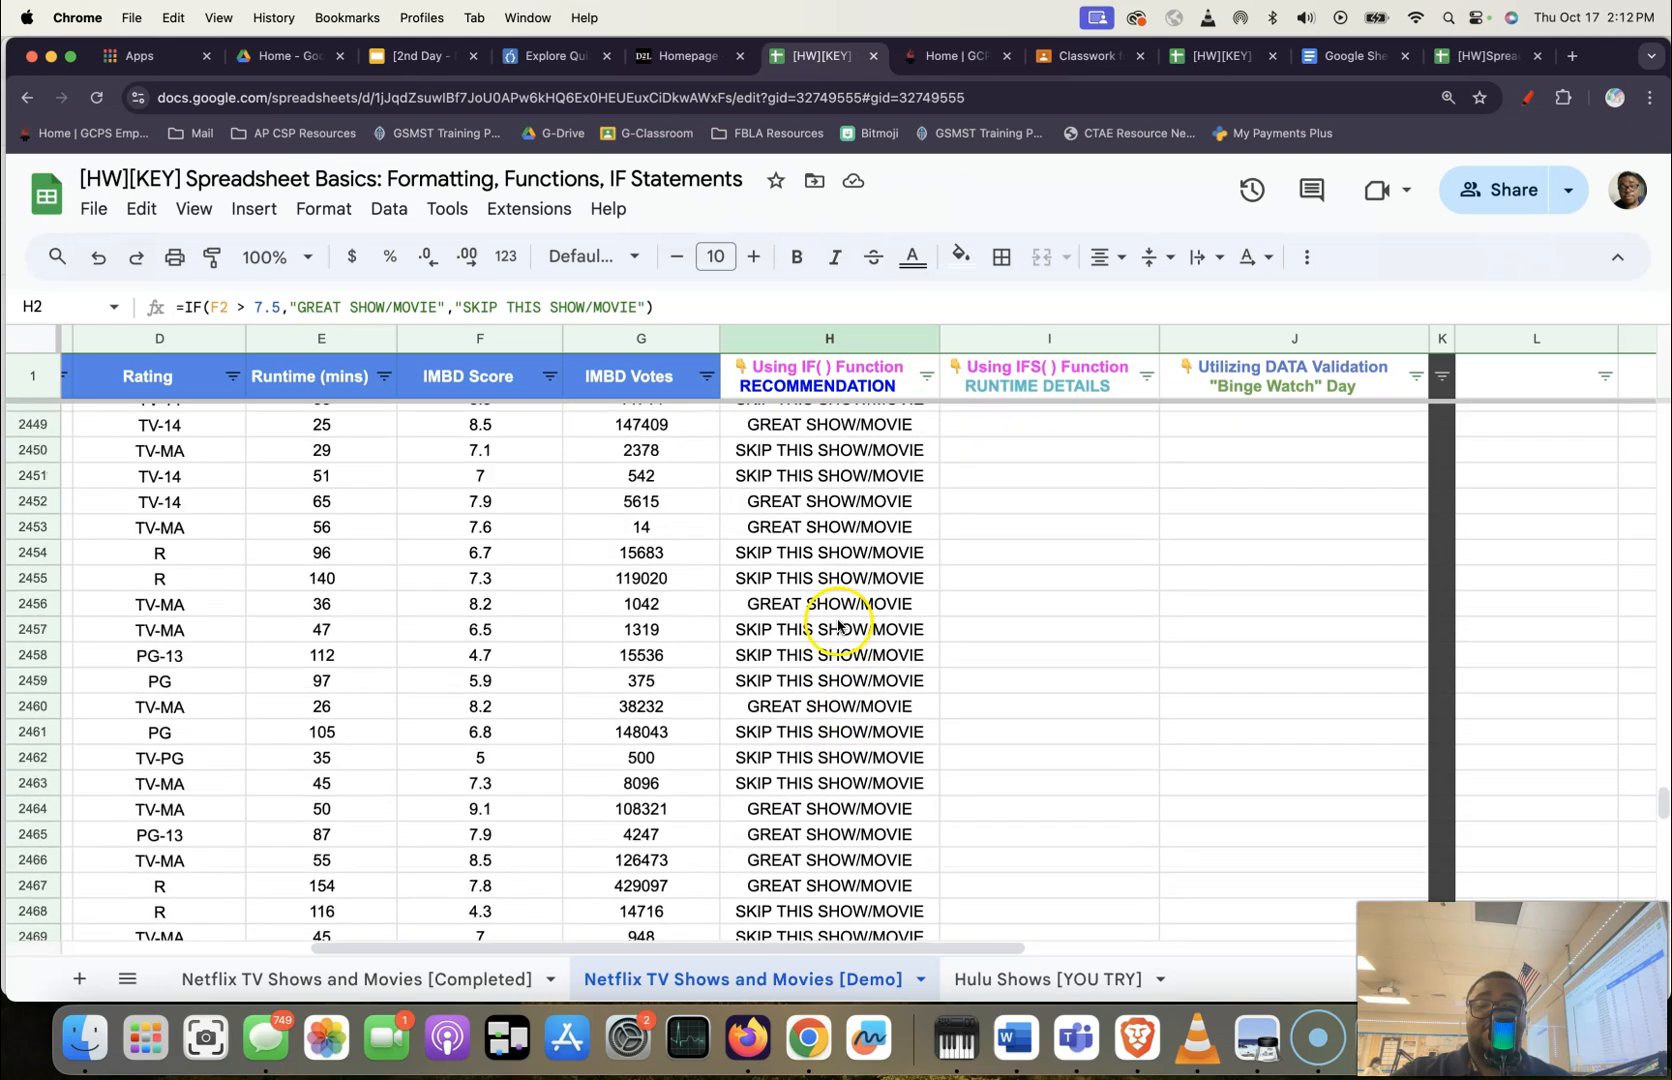
pyautogui.scroll(20, 826, 622)
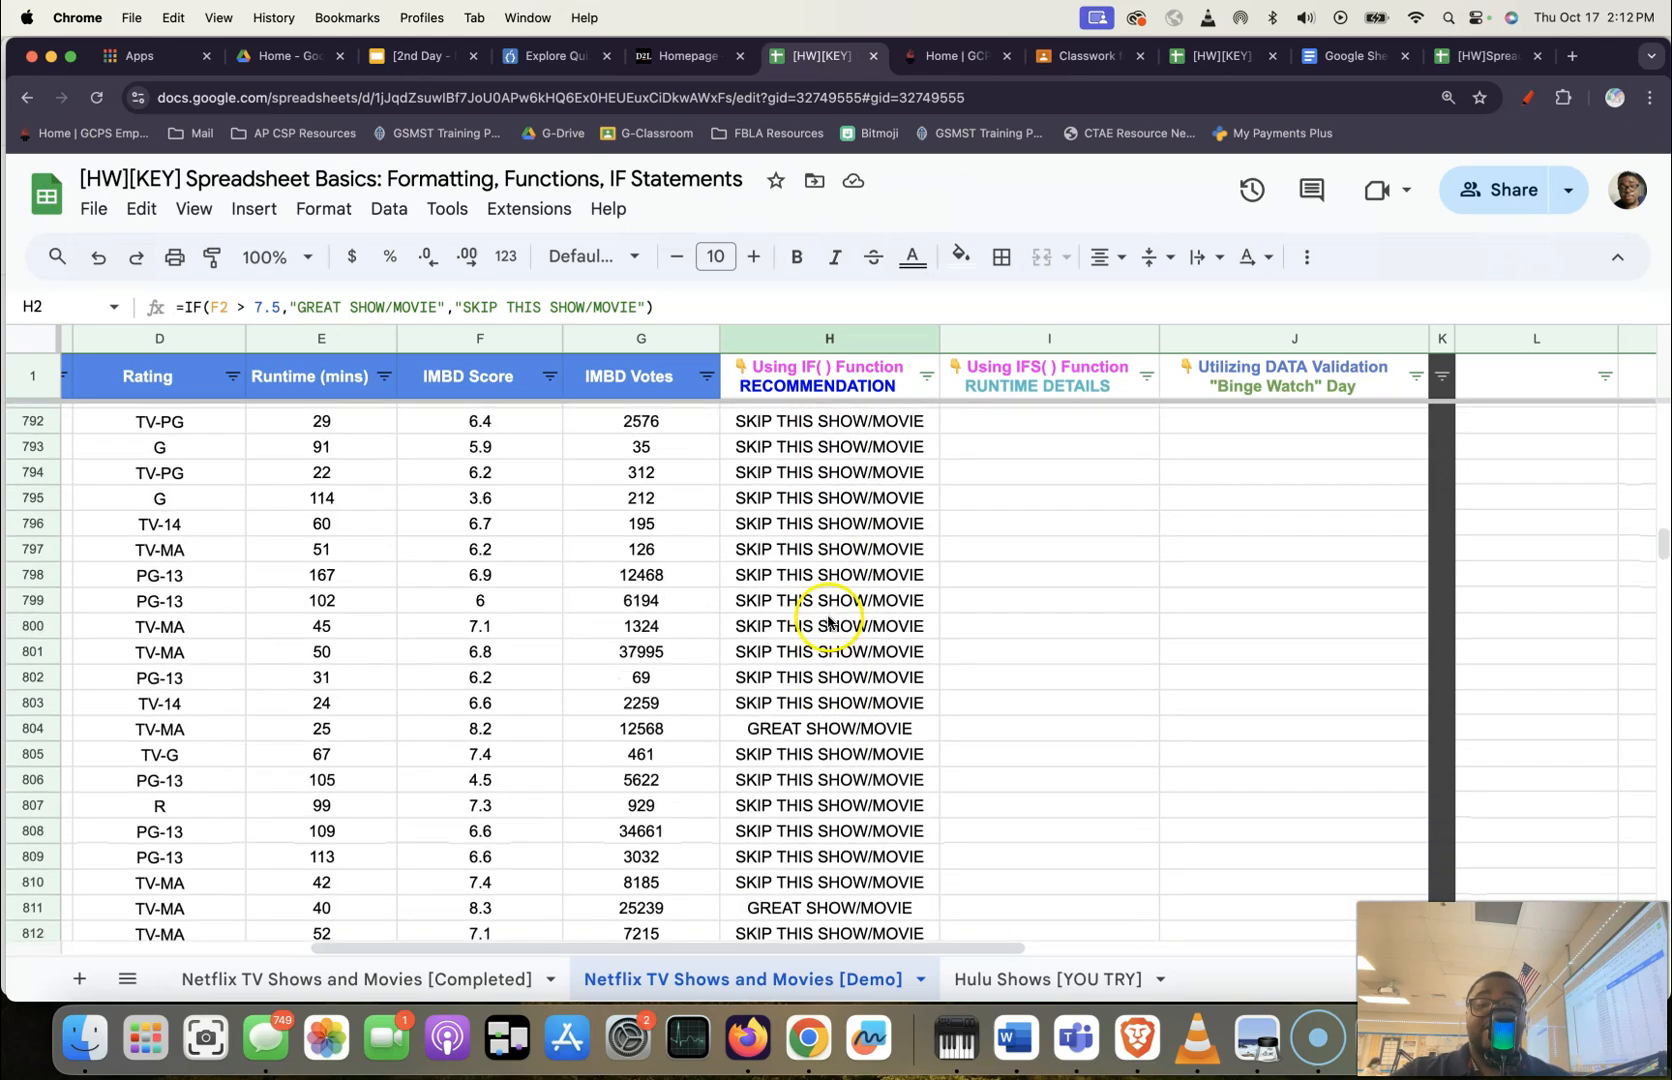
pyautogui.scroll(2, 826, 622)
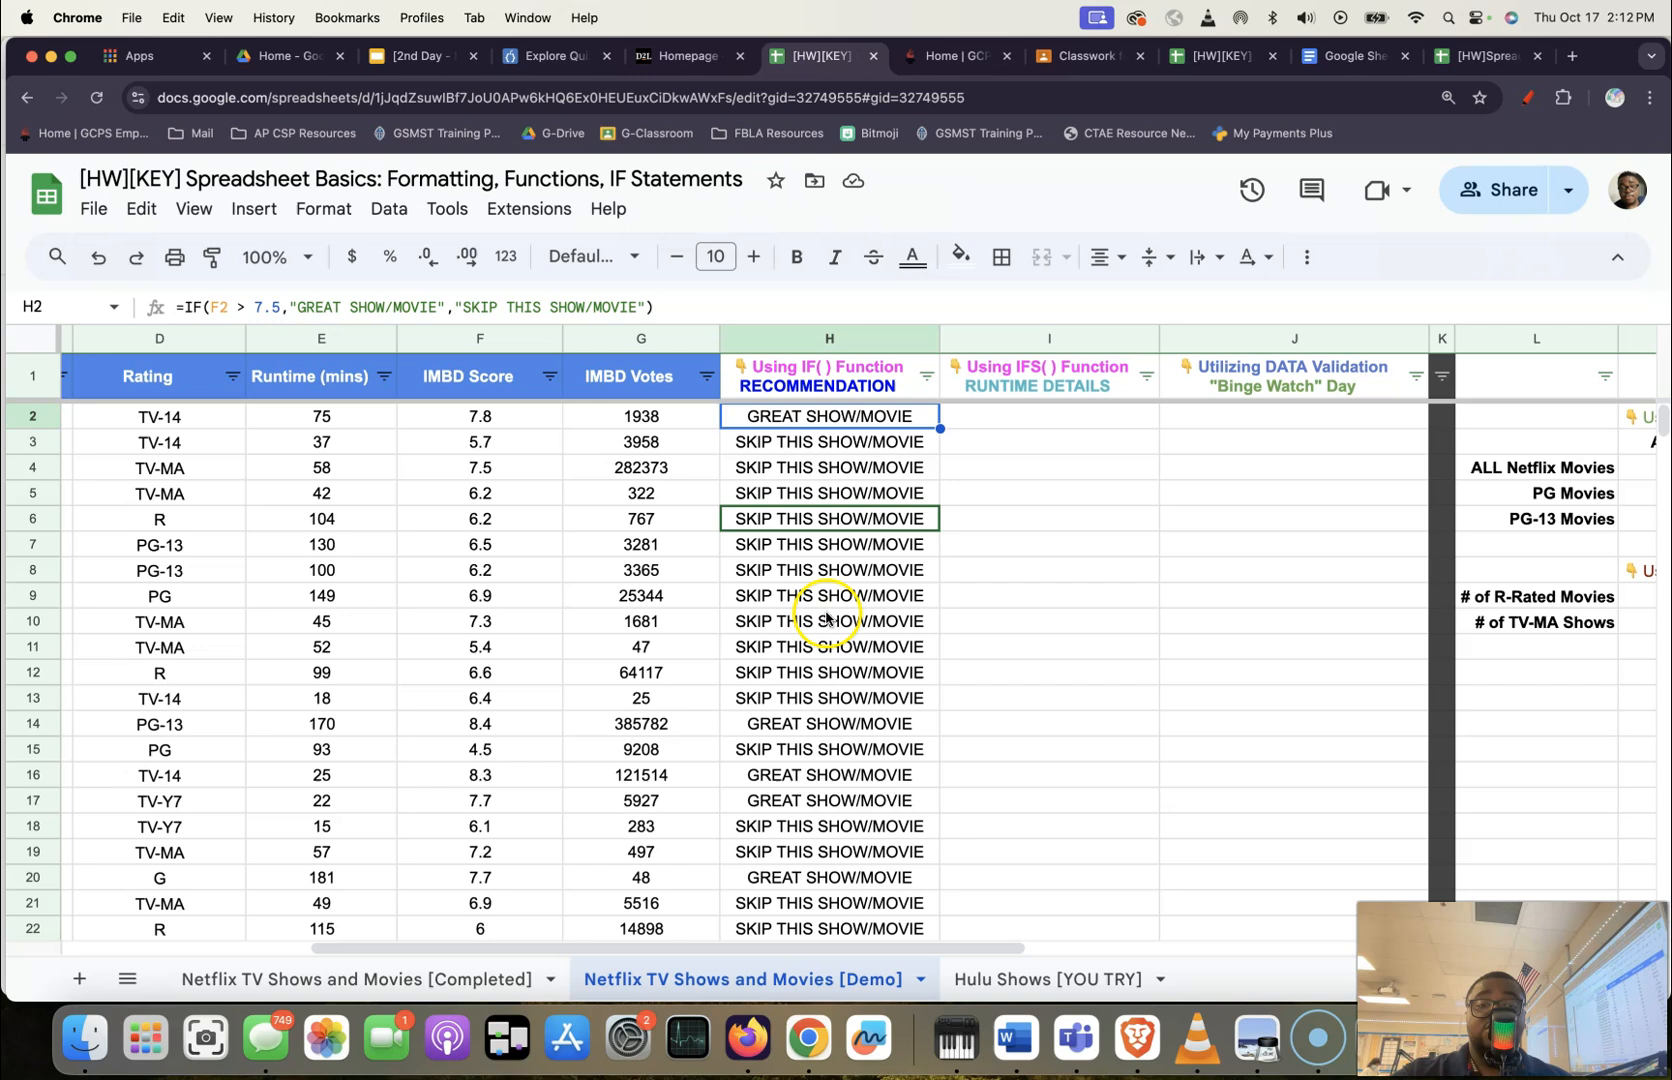
pyautogui.click(927, 376)
pyautogui.click(796, 457)
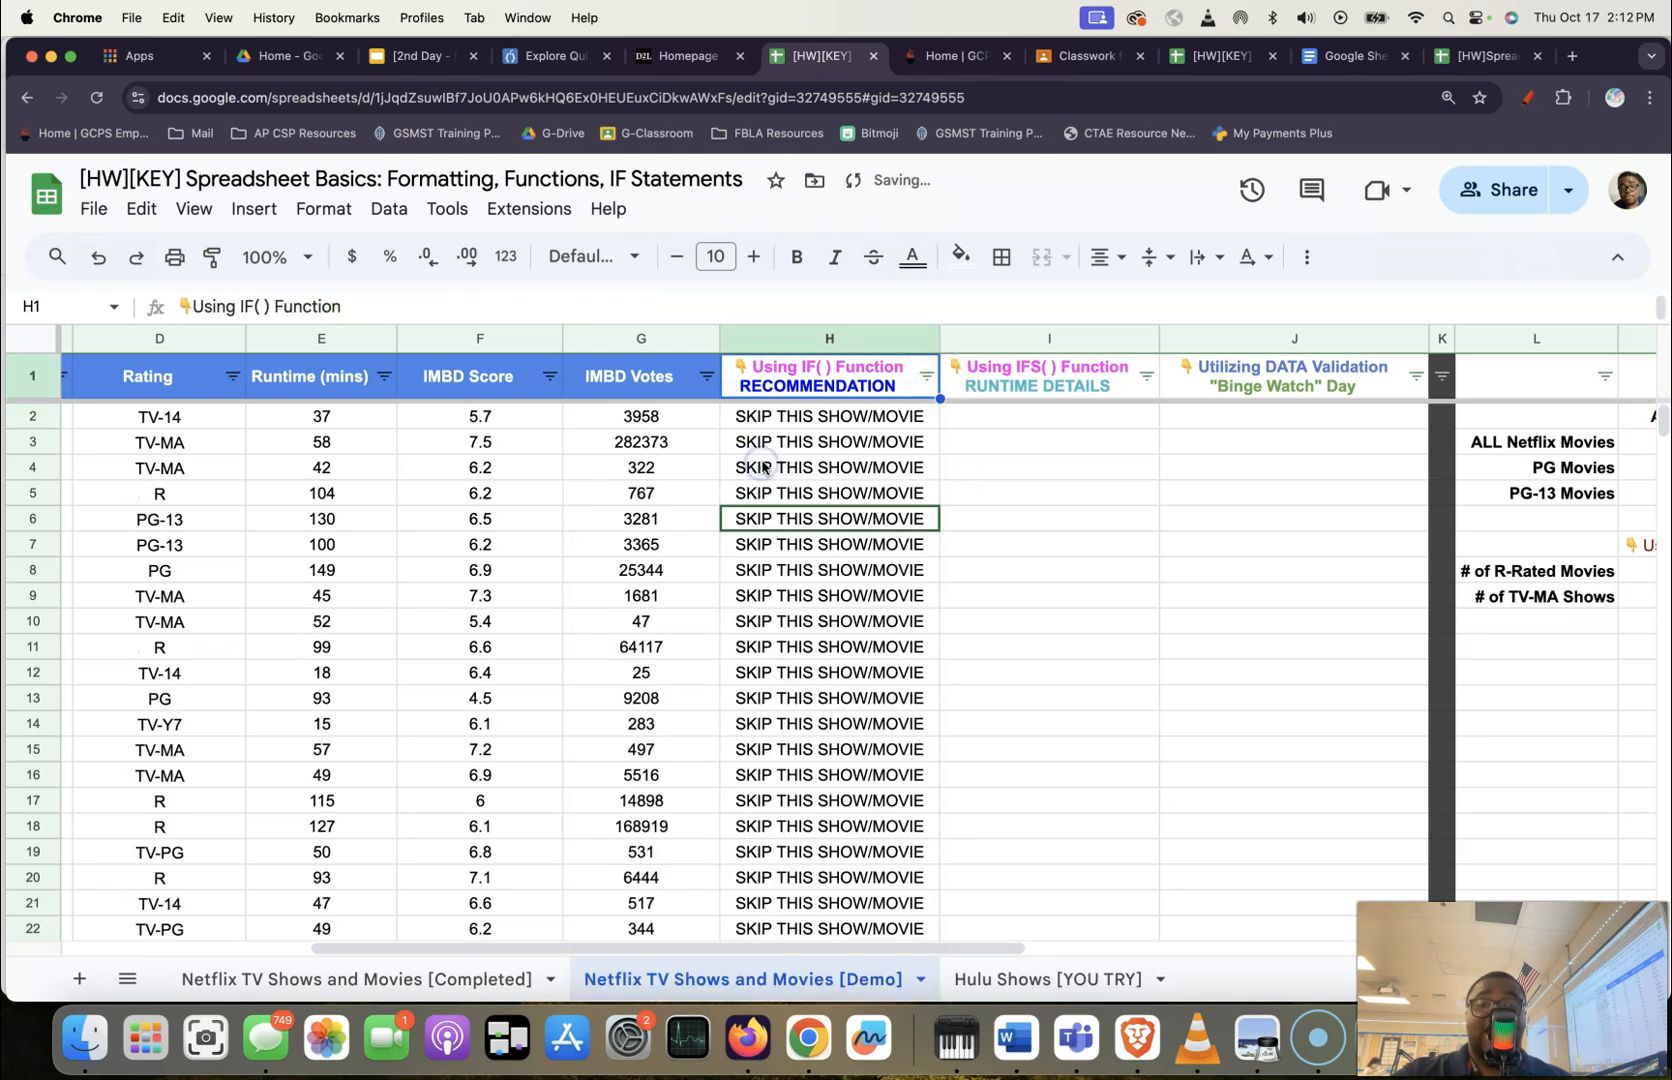
pyautogui.scroll(-1, 815, 545)
pyautogui.scroll(-1, 815, 545)
pyautogui.scroll(2, 814, 530)
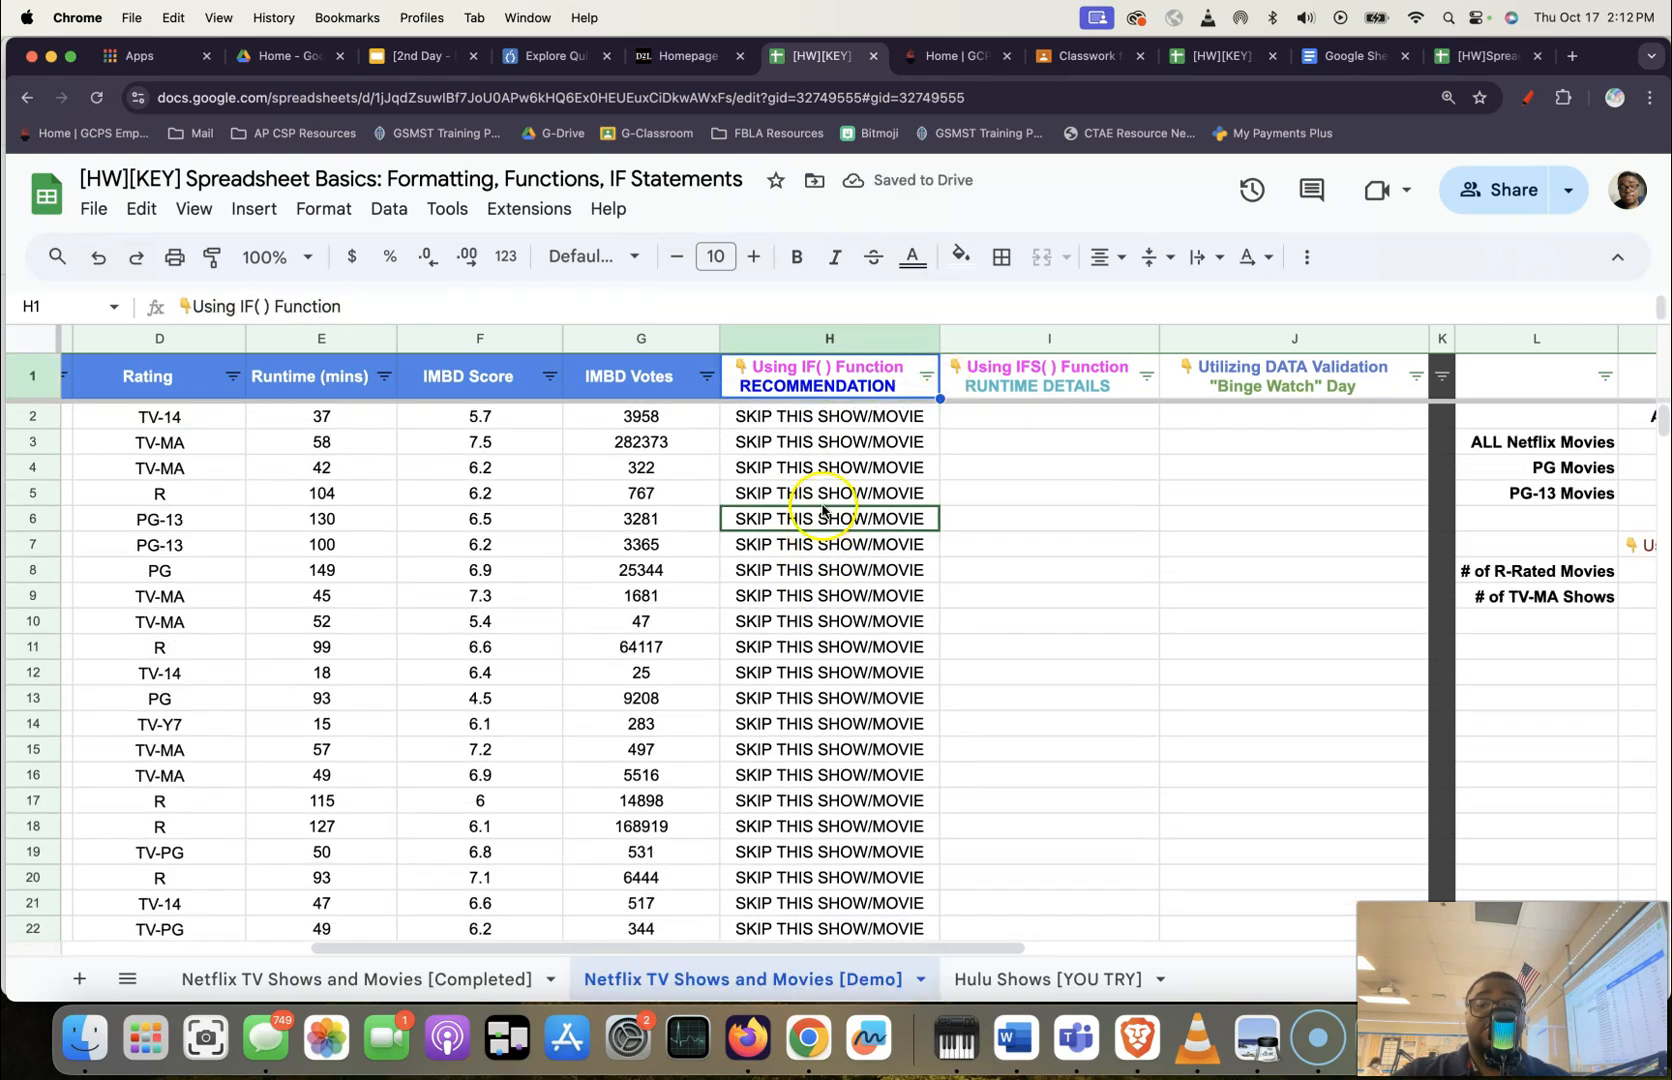
# Sort the sheet A to Z by the Recommendation column and look through the sorted rows.
pyautogui.click(927, 376)
pyautogui.click(830, 410)
pyautogui.scroll(-7, 820, 480)
pyautogui.scroll(-6, 838, 566)
pyautogui.scroll(-4, 884, 683)
pyautogui.moveTo(800, 947); pyautogui.dragTo(254, 945)
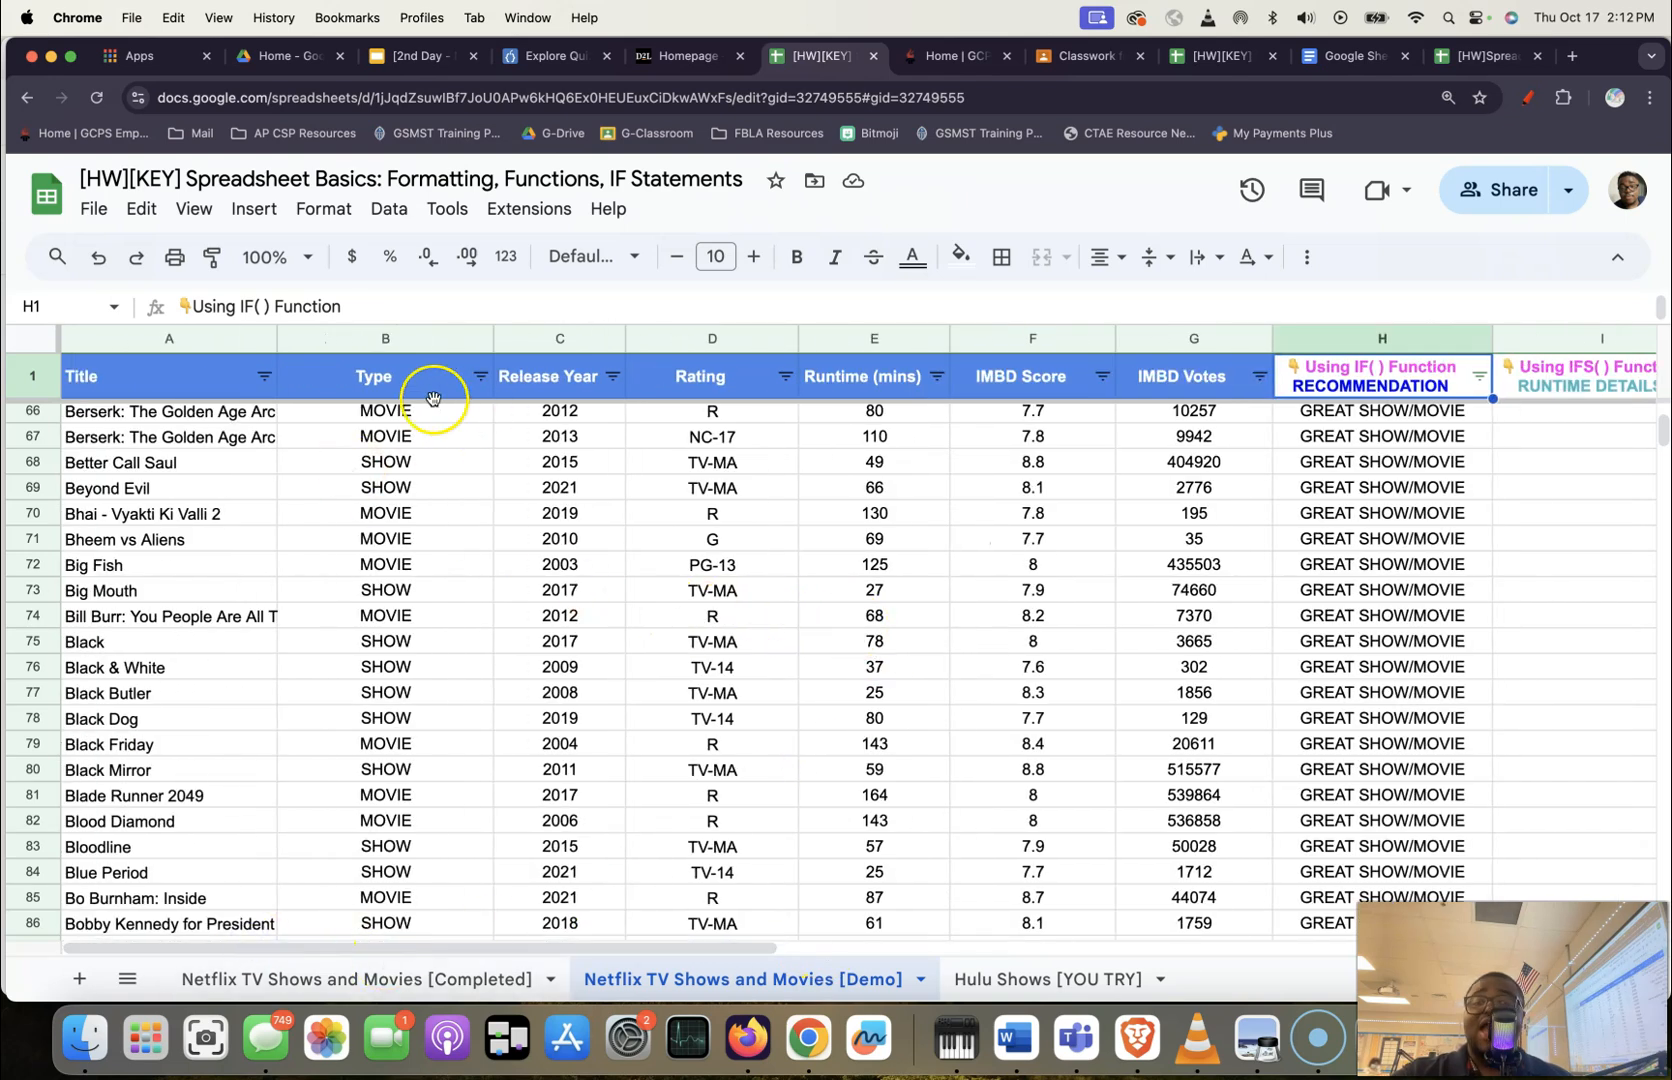
# Sort the sheet A to Z by the Title column.
pyautogui.click(264, 376)
pyautogui.click(312, 416)
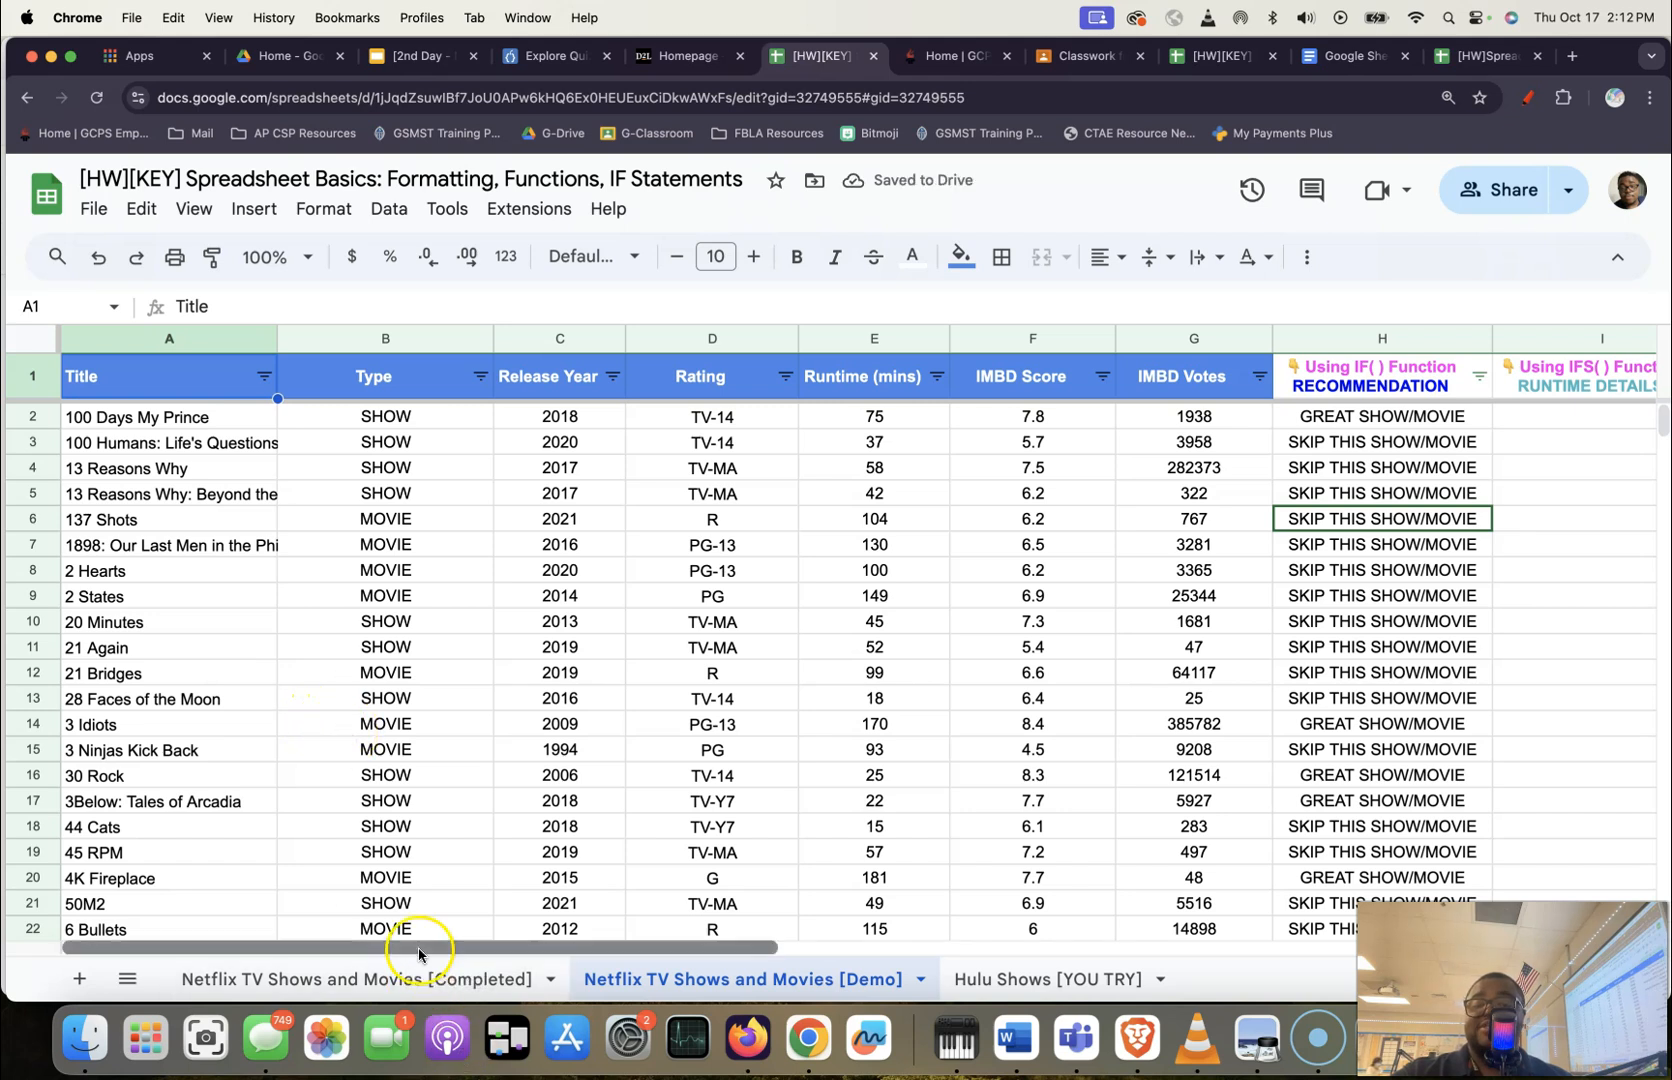
pyautogui.hscroll(10, 797, 922)
pyautogui.hscroll(-2, 797, 922)
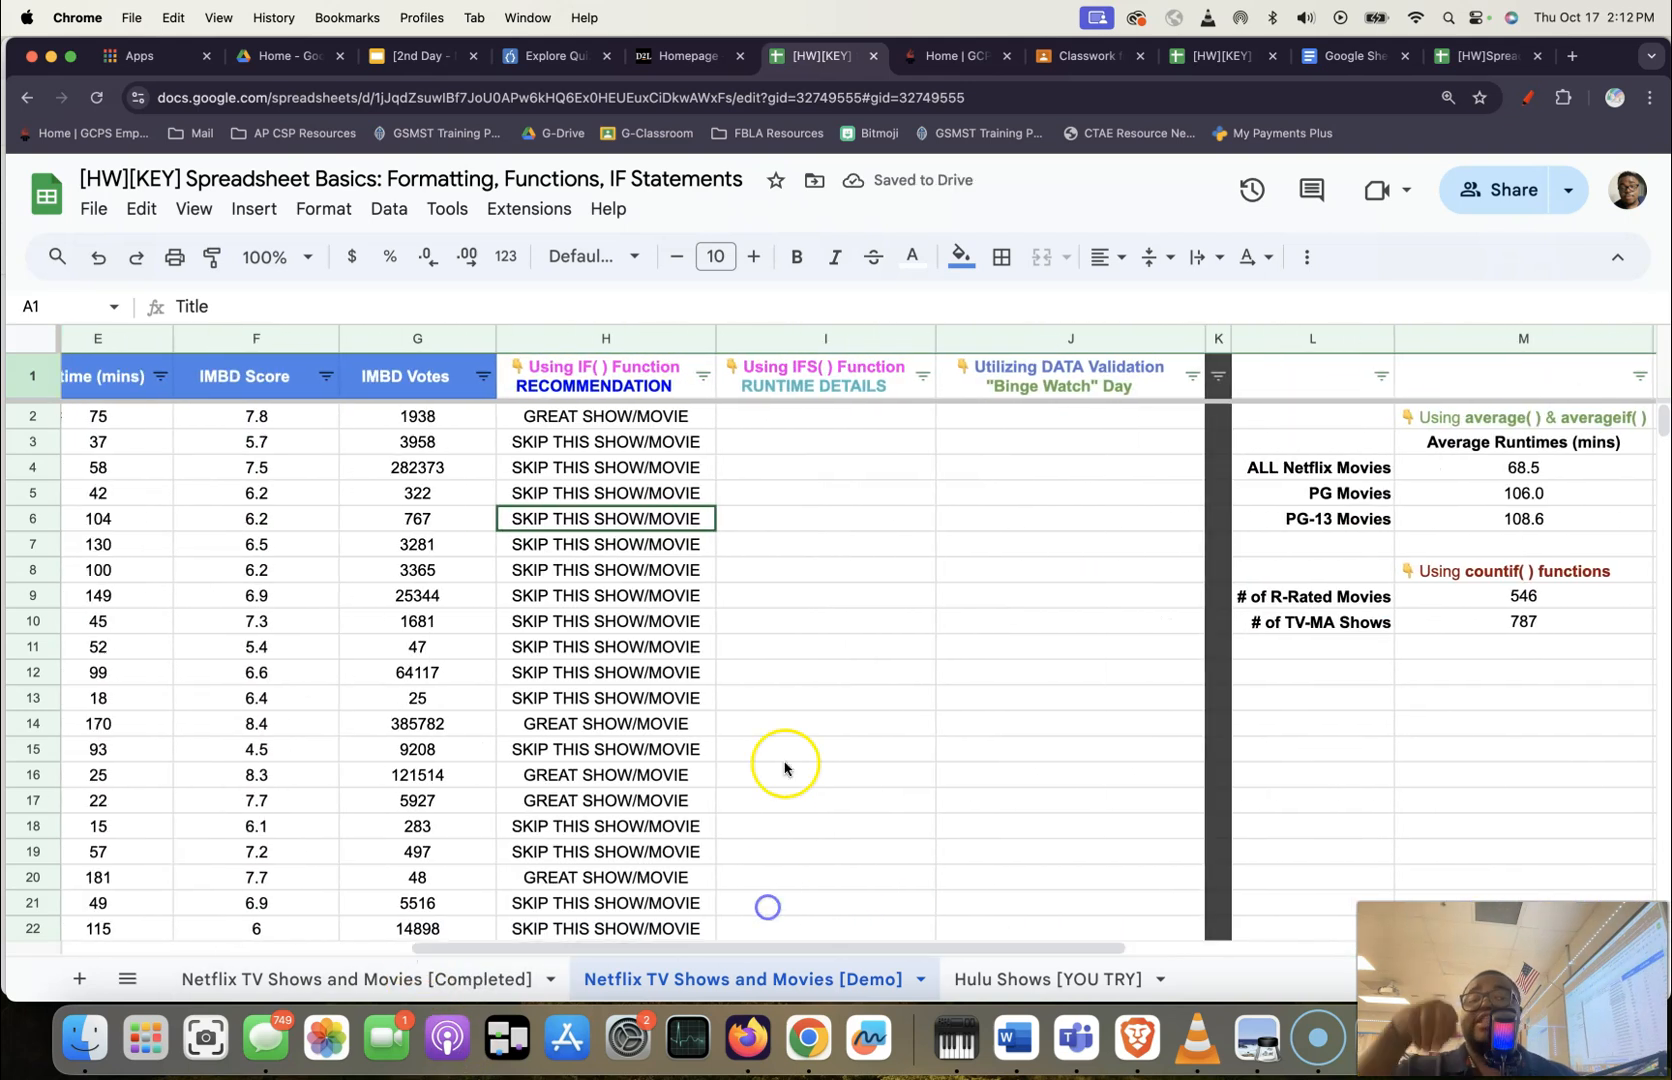
# Start an IFS formula in I2 under Runtime Details with E2 > 150 as its first condition.
pyautogui.click(820, 425)
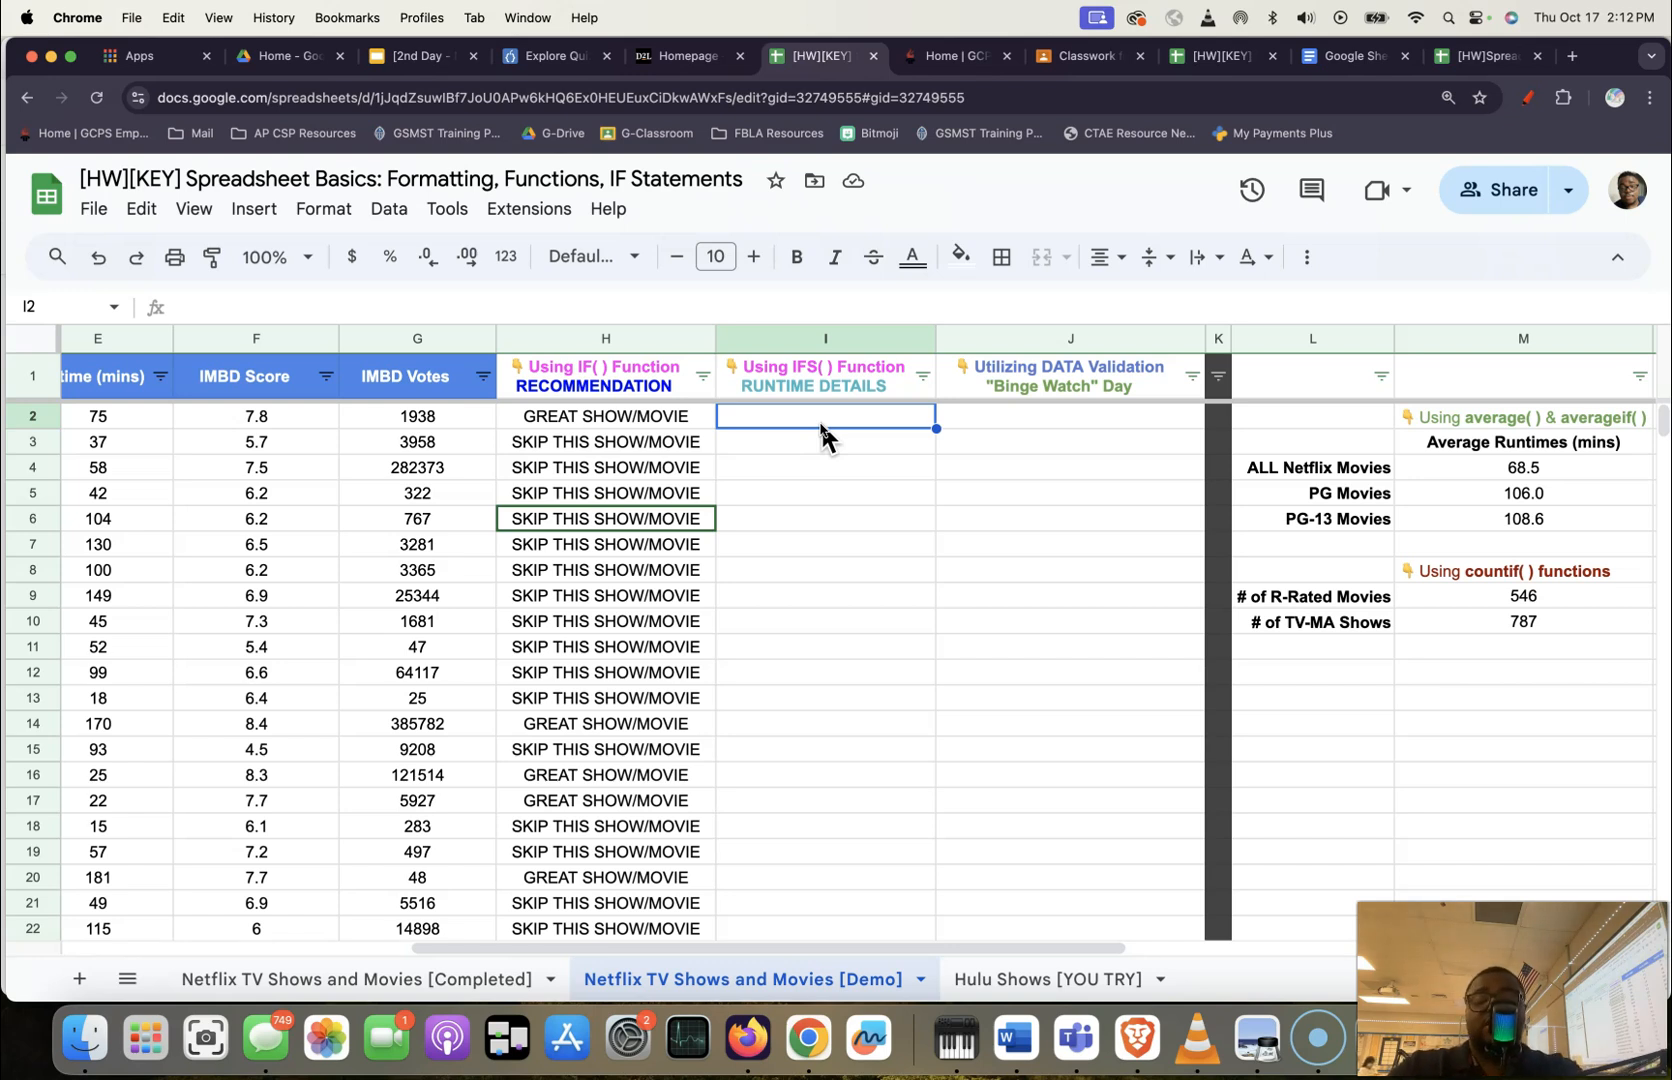
pyautogui.write('=')
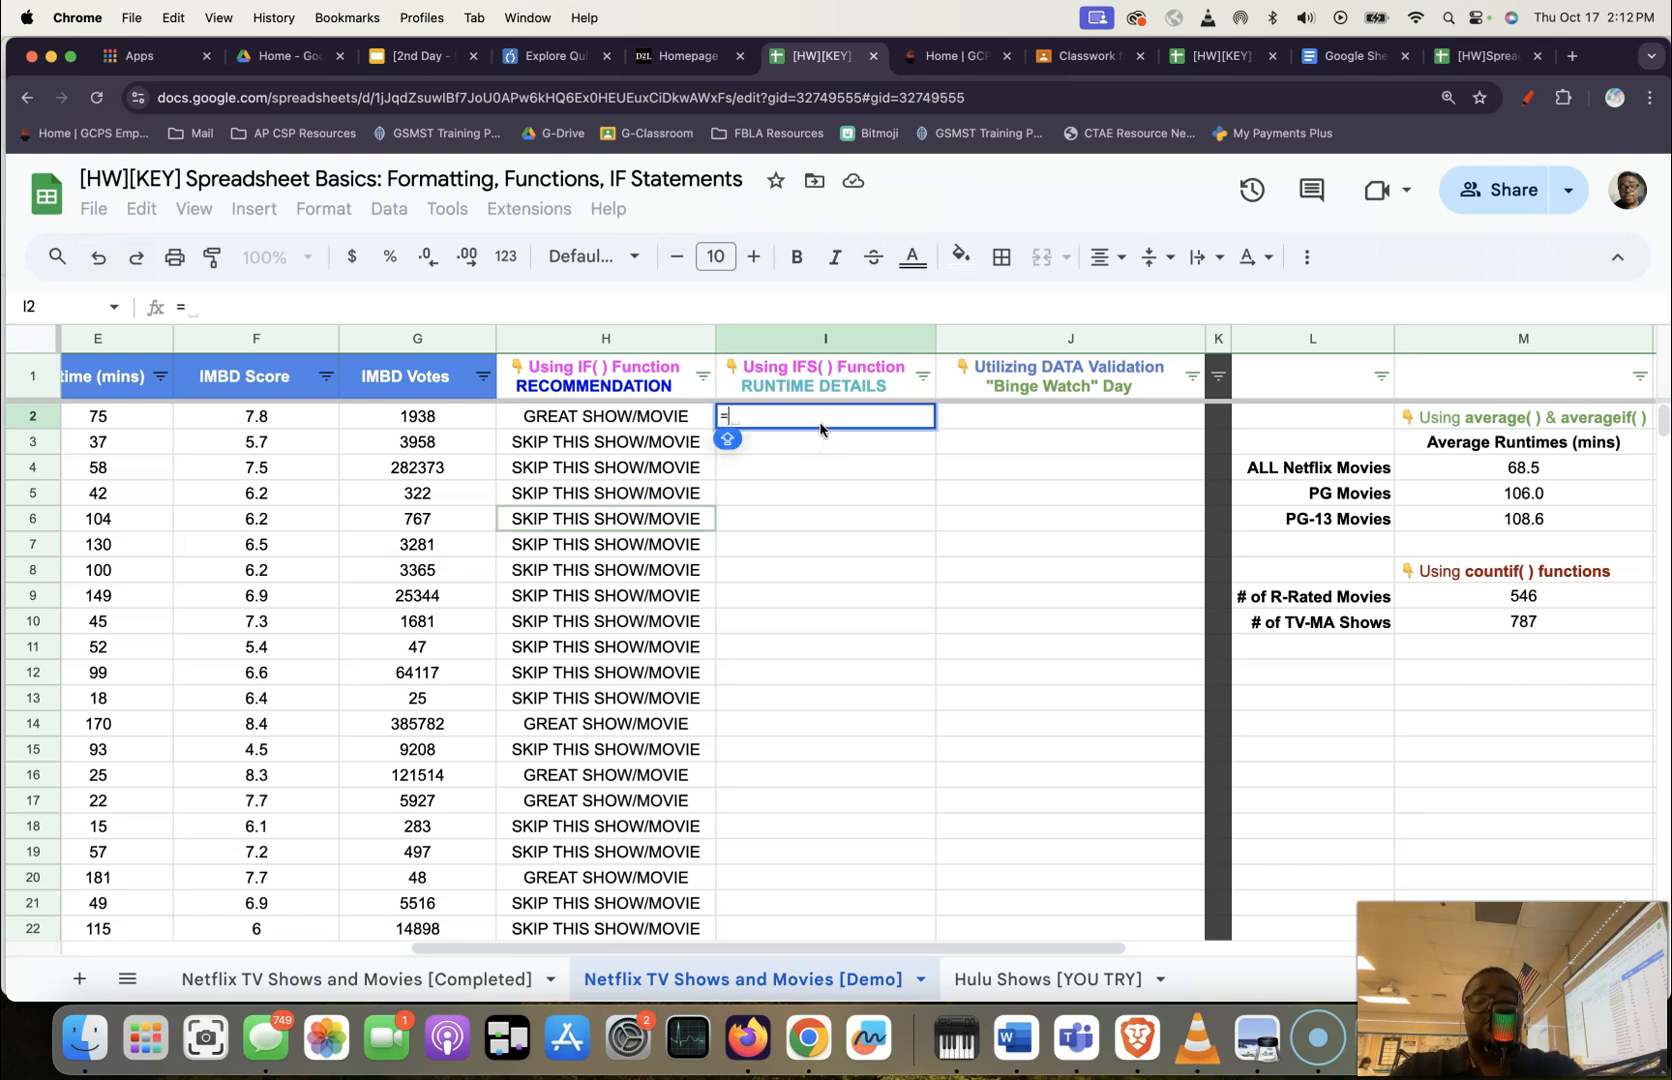
pyautogui.write('IFS')
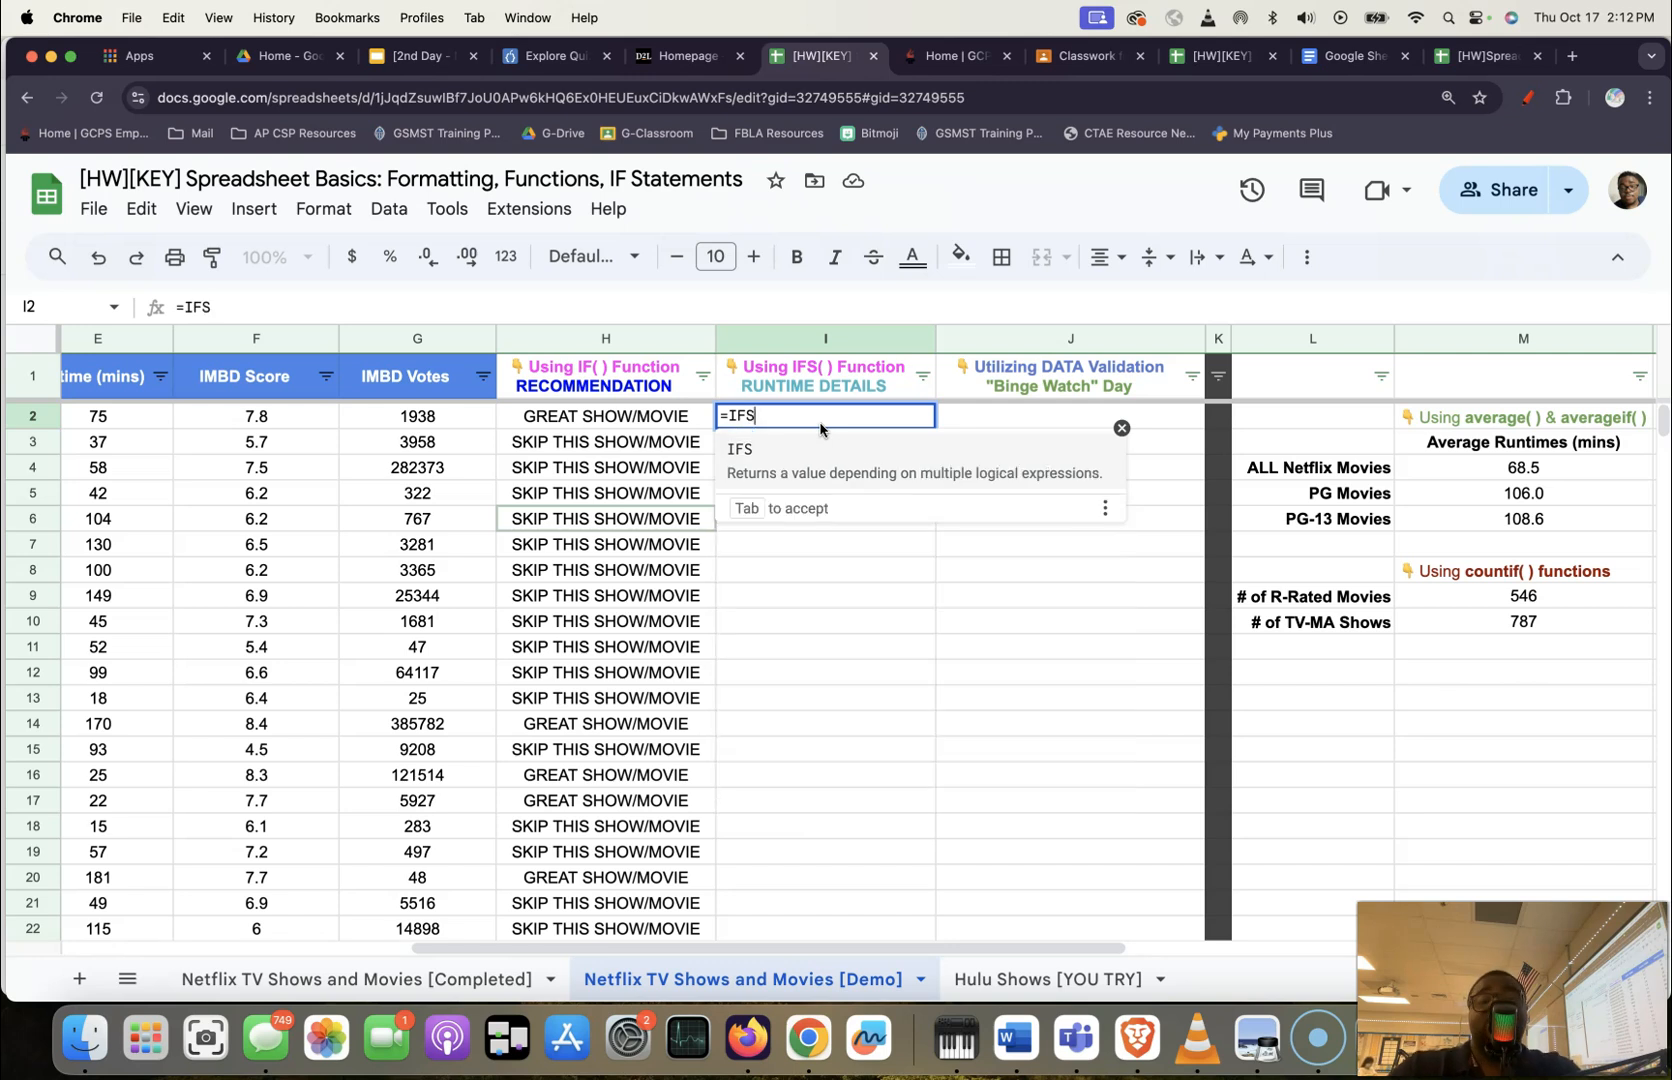
pyautogui.write('(')
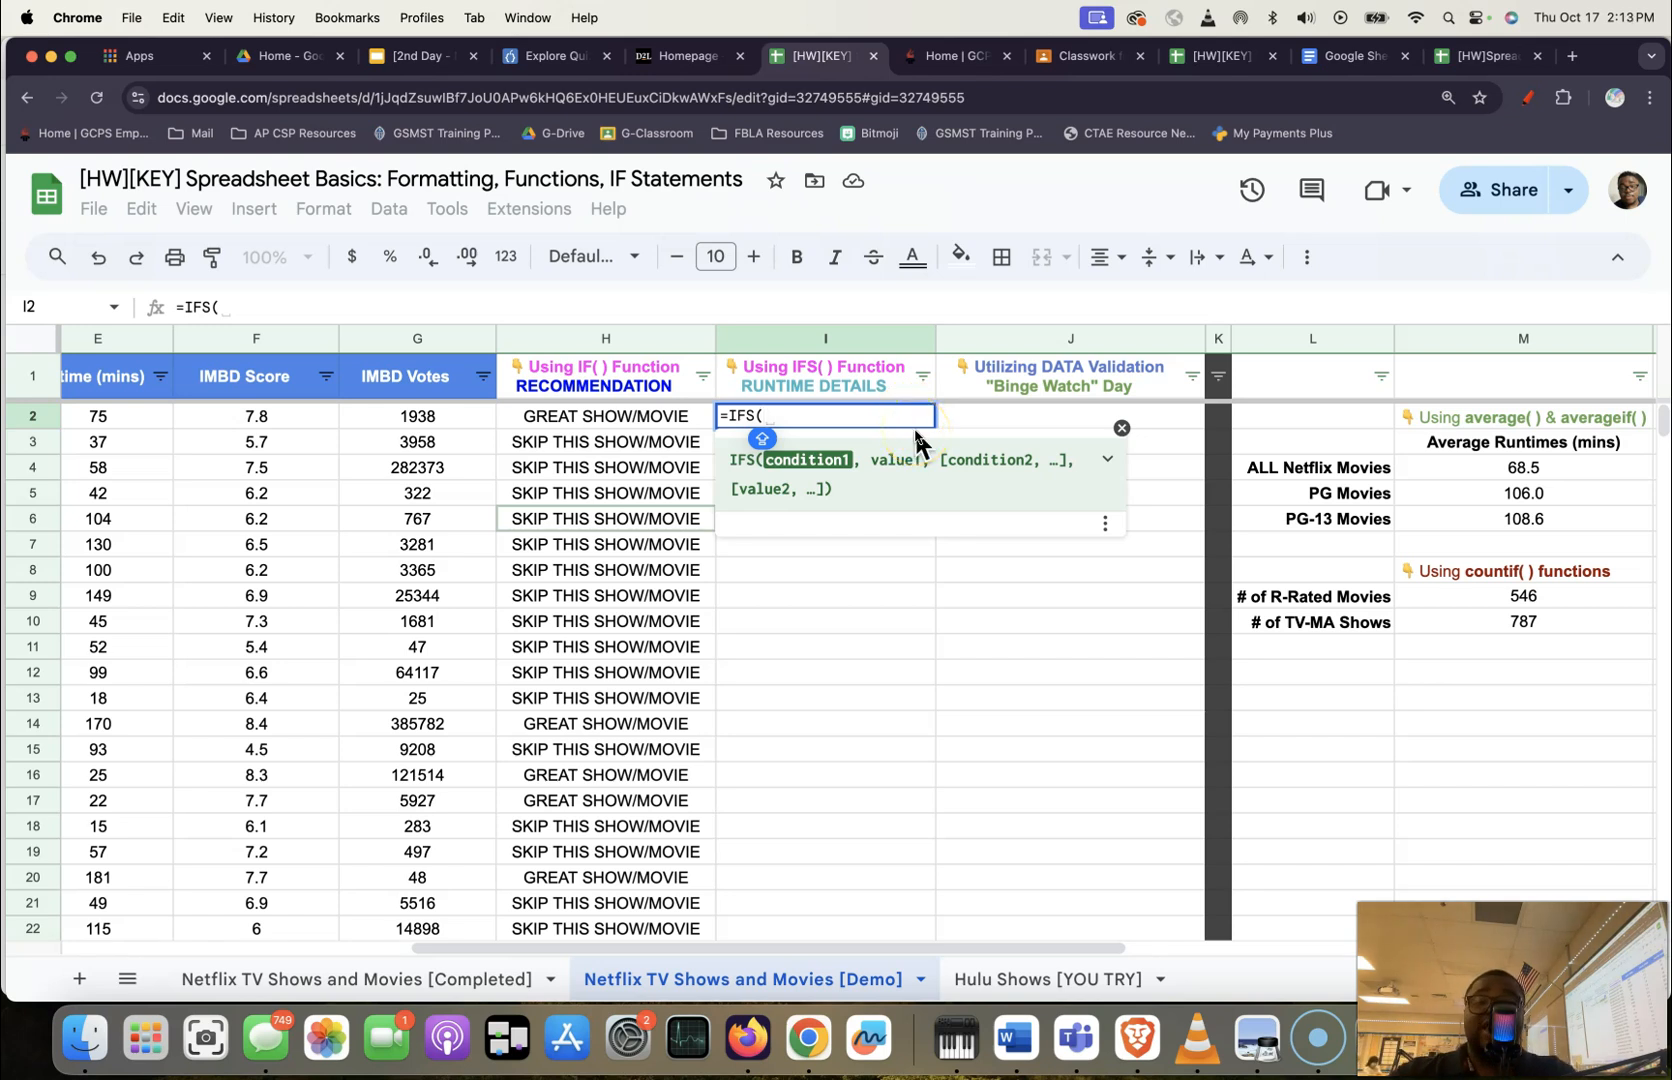
pyautogui.hscroll(-3, 548, 497)
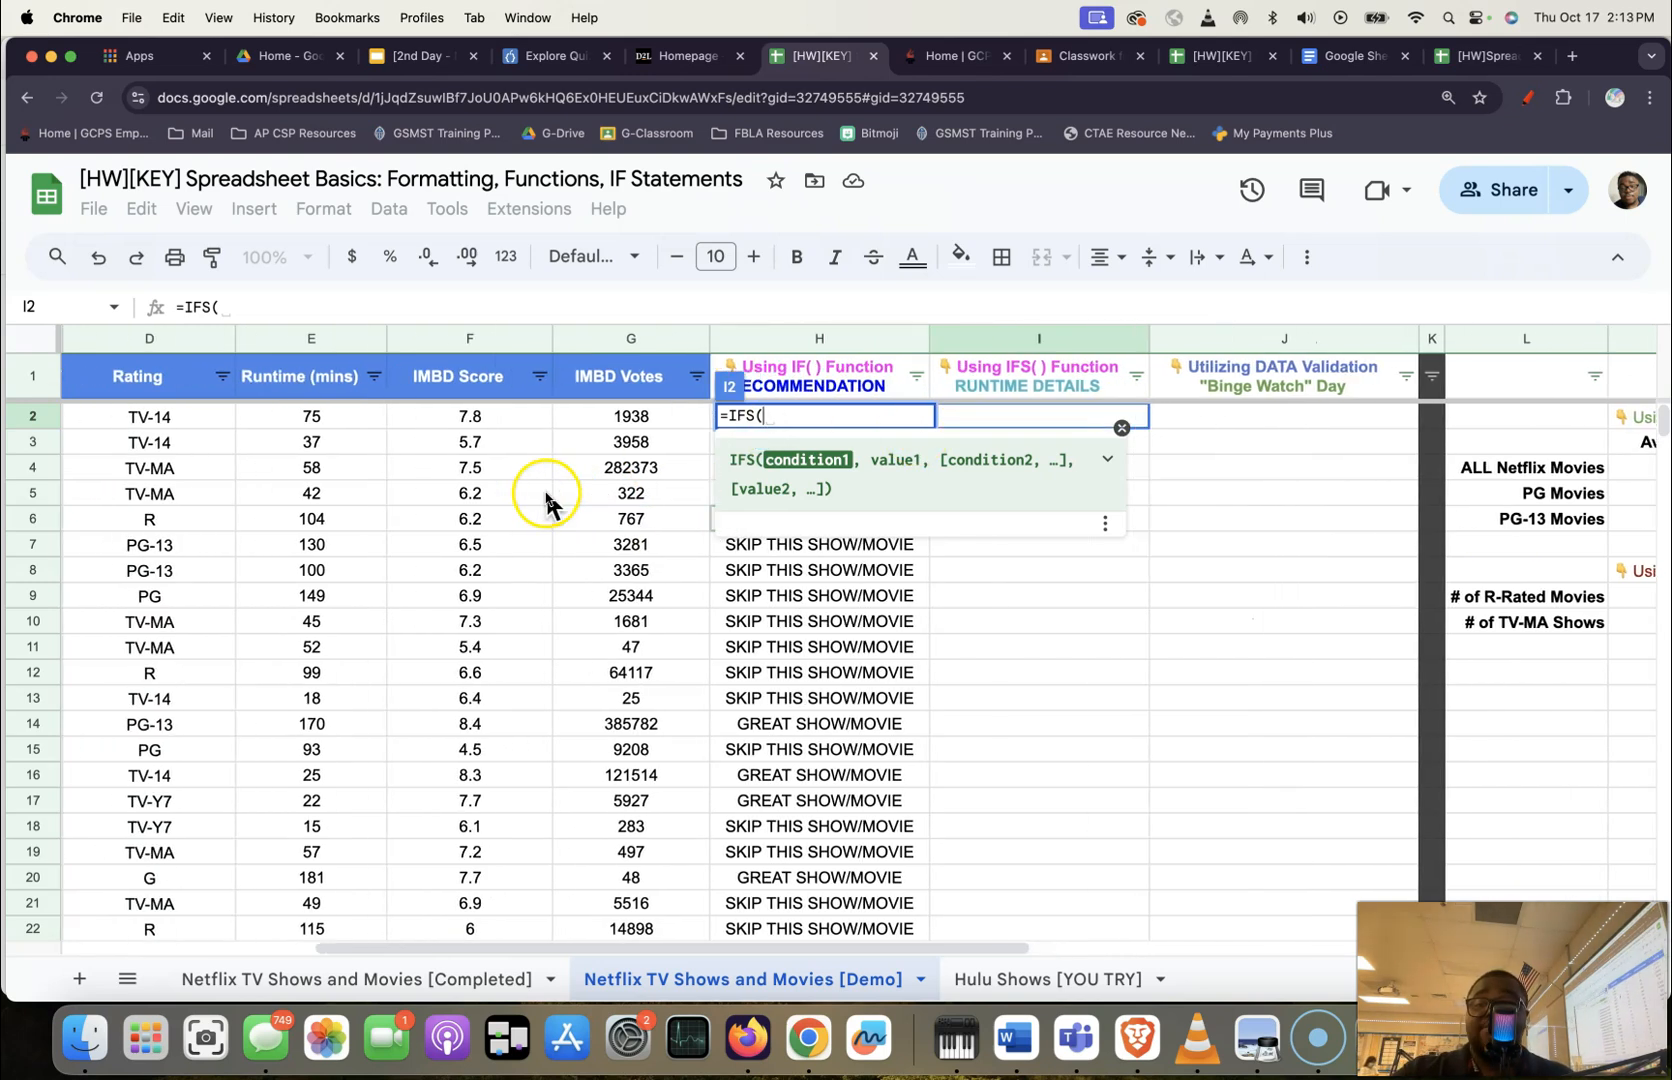
pyautogui.hscroll(2, 548, 500)
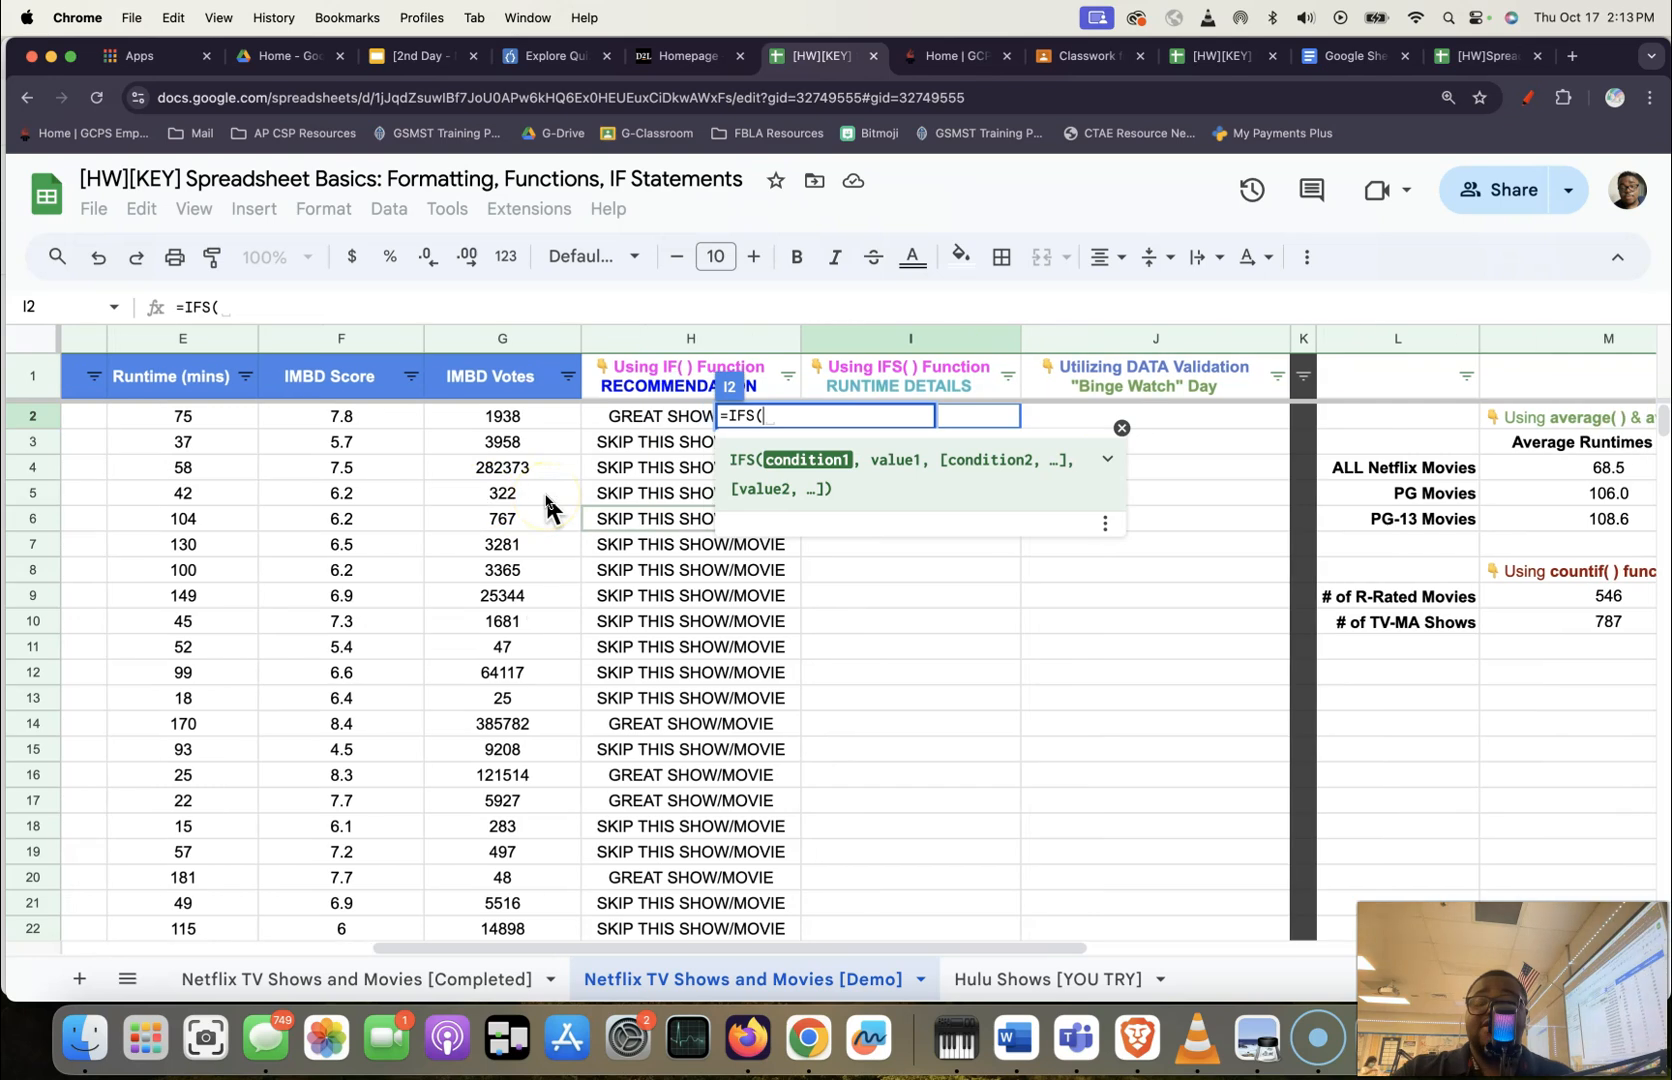
pyautogui.click(212, 418)
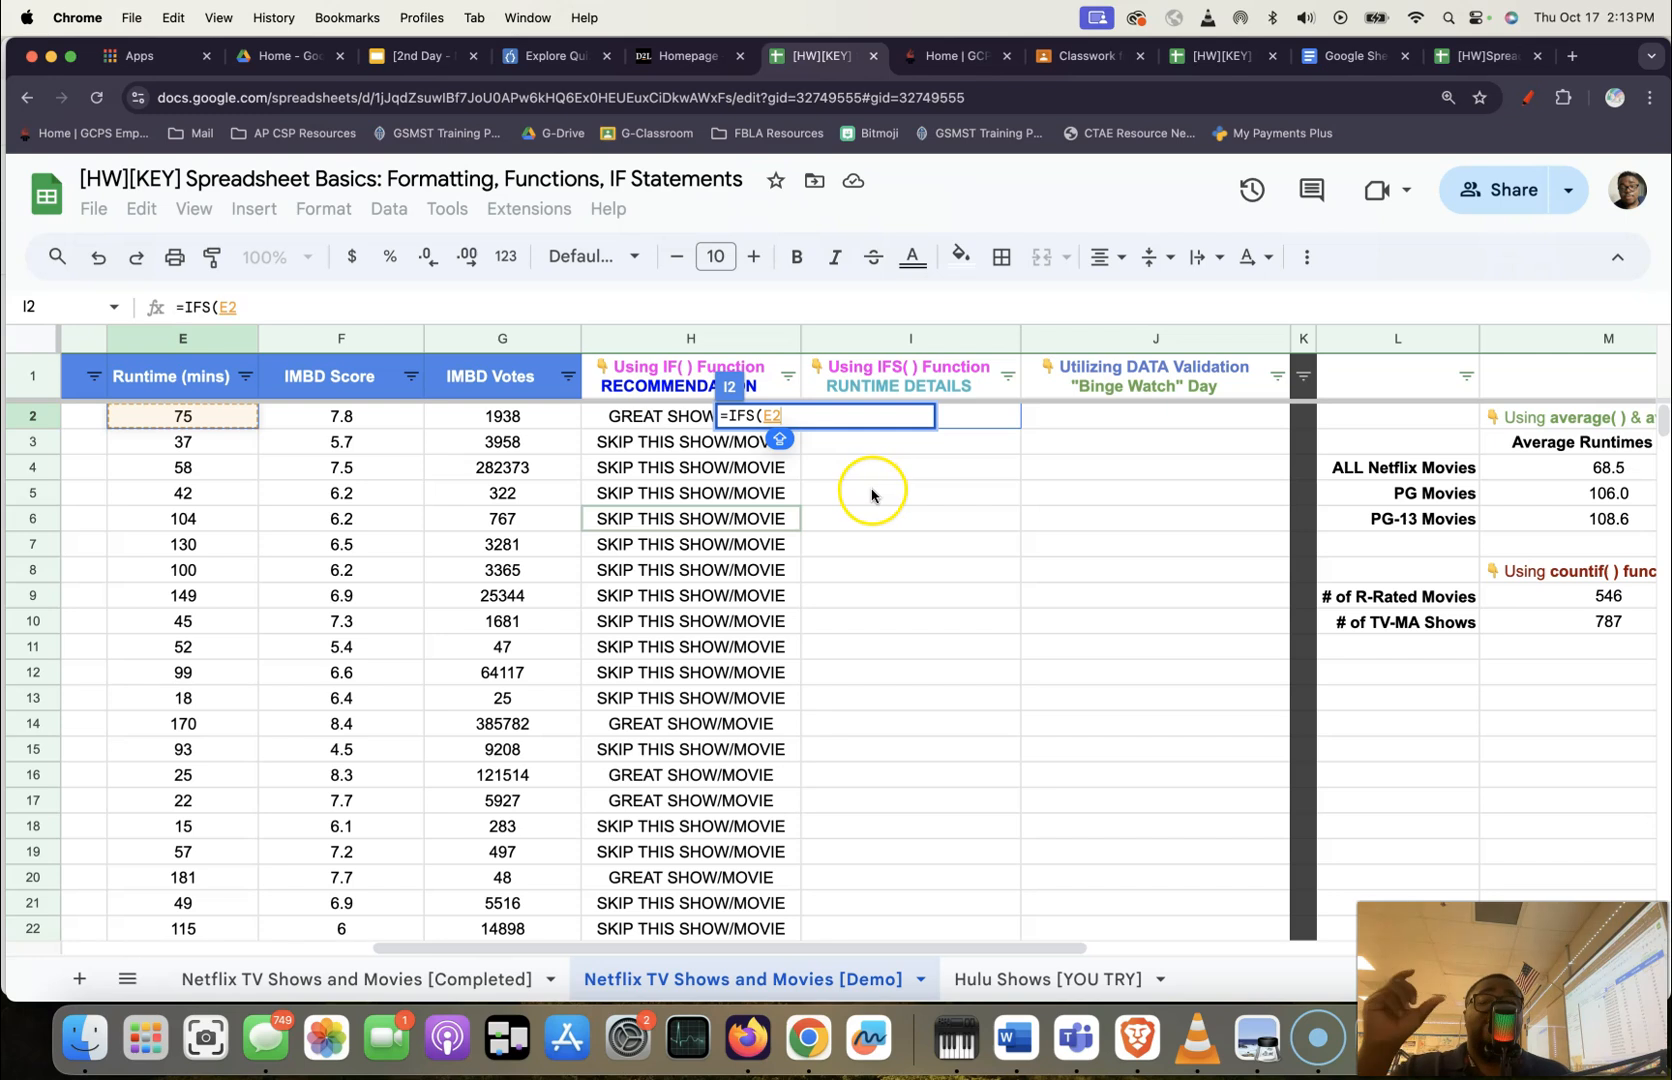
pyautogui.scroll(-2, 655, 648)
pyautogui.scroll(2, 655, 648)
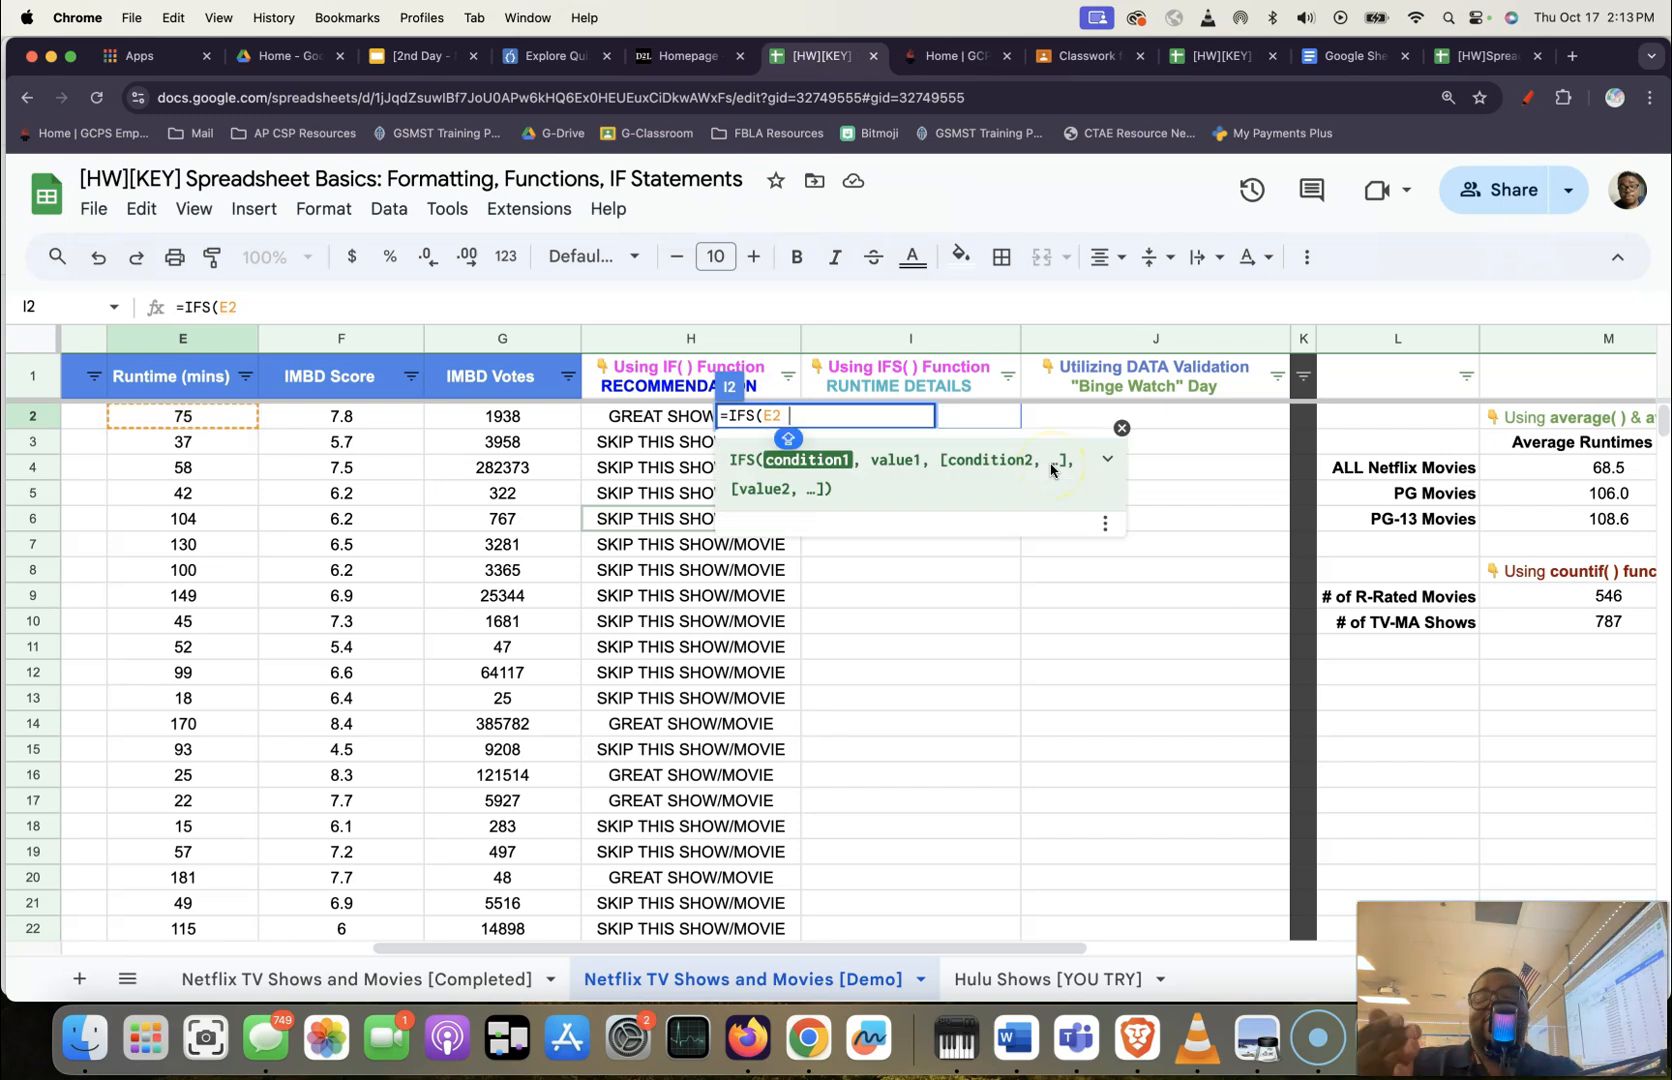
pyautogui.write('> 15')
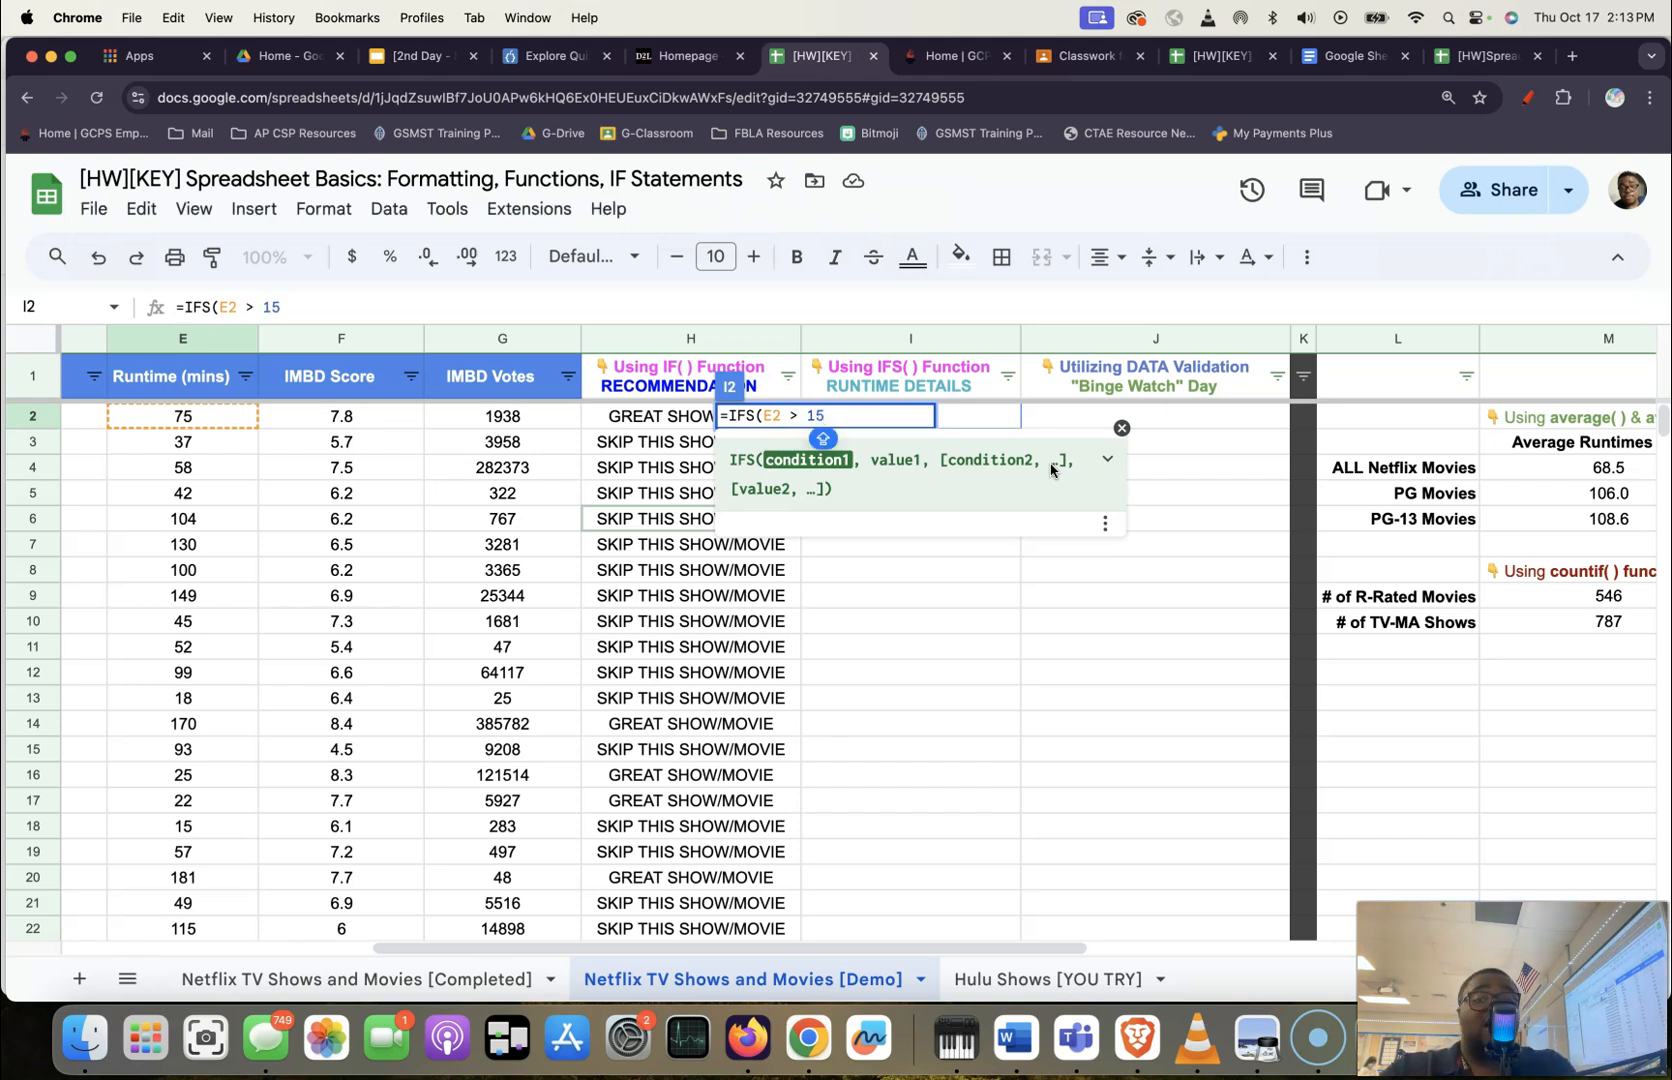
pyautogui.write('0,')
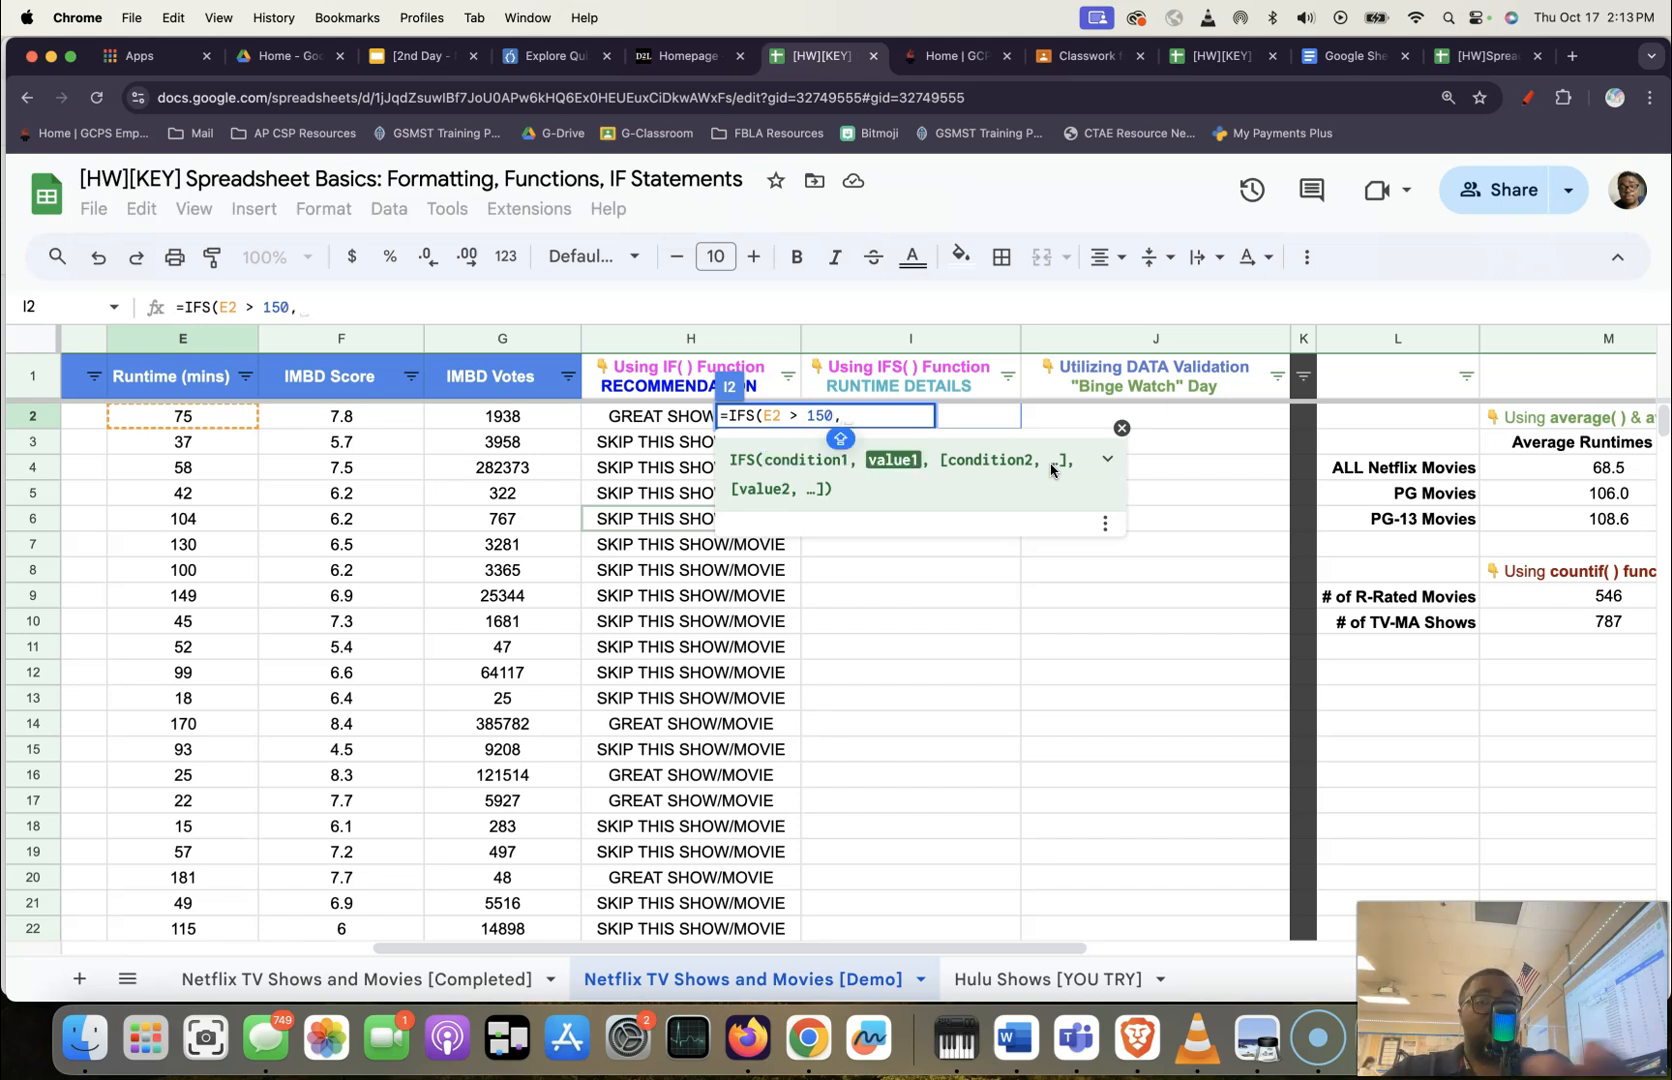
# Set the value for the IFS formula's first condition to "THIS IS TOO LONG".
pyautogui.write('"T')
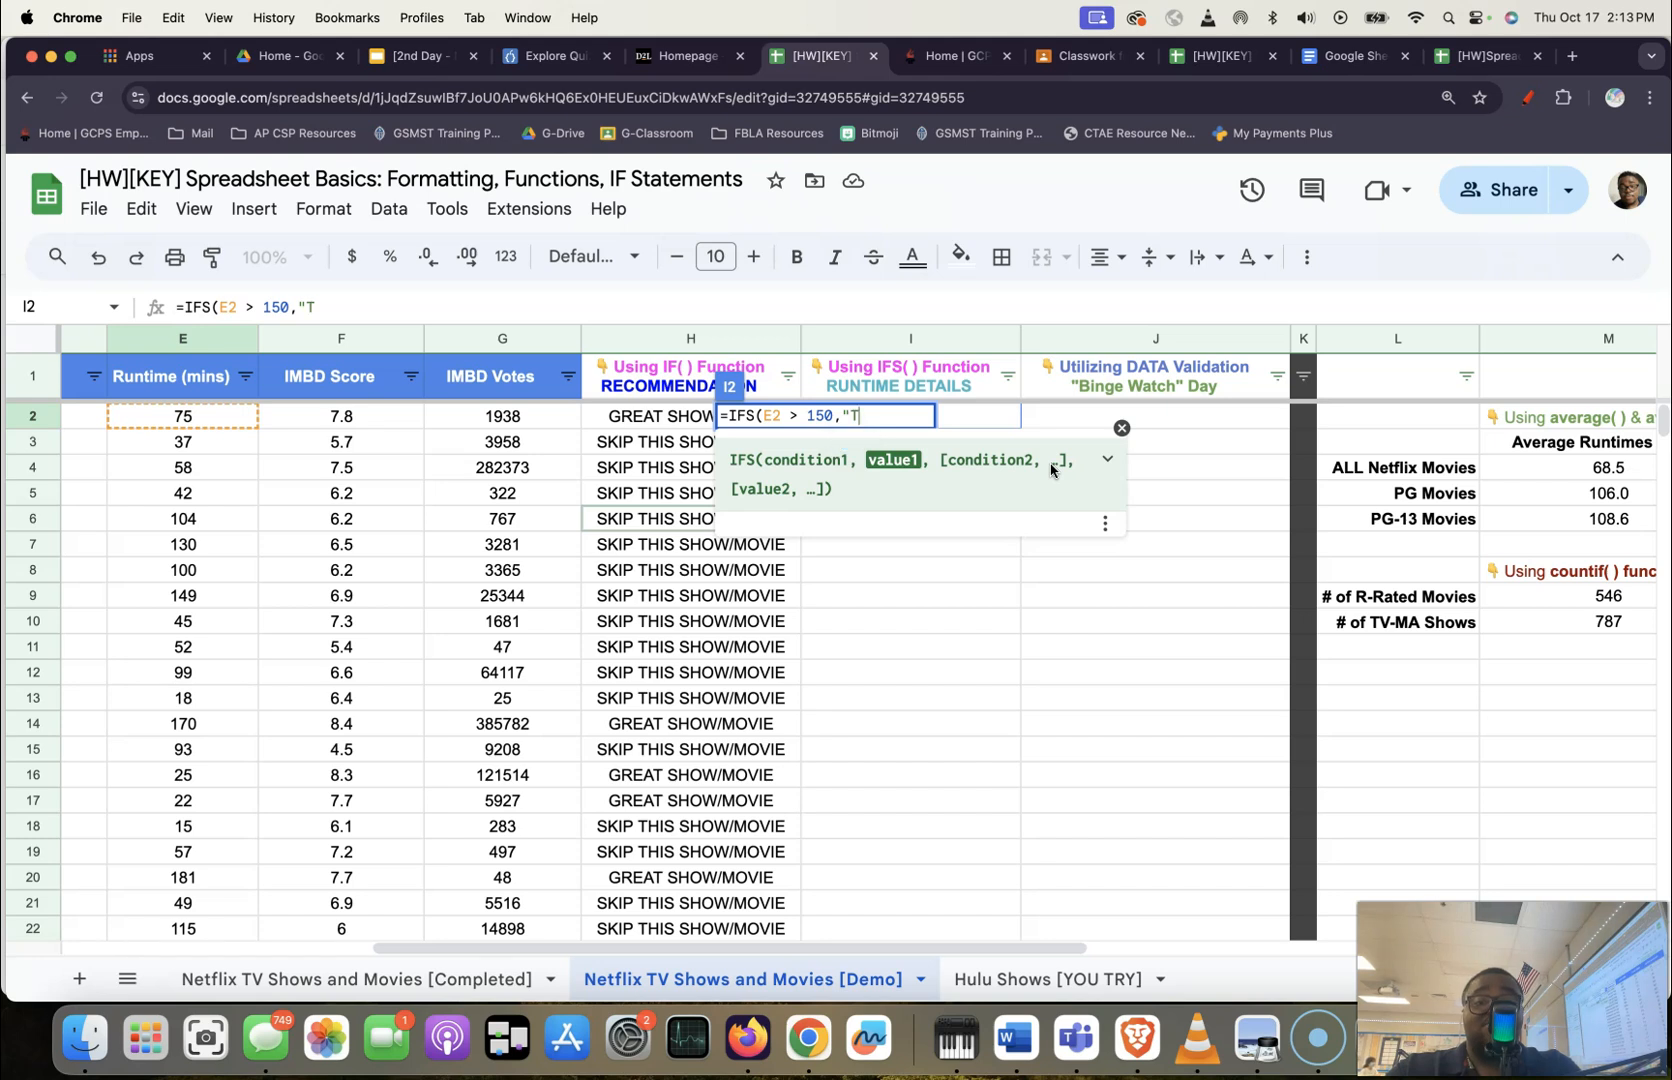
pyautogui.write('HIS IS TOO LONG')
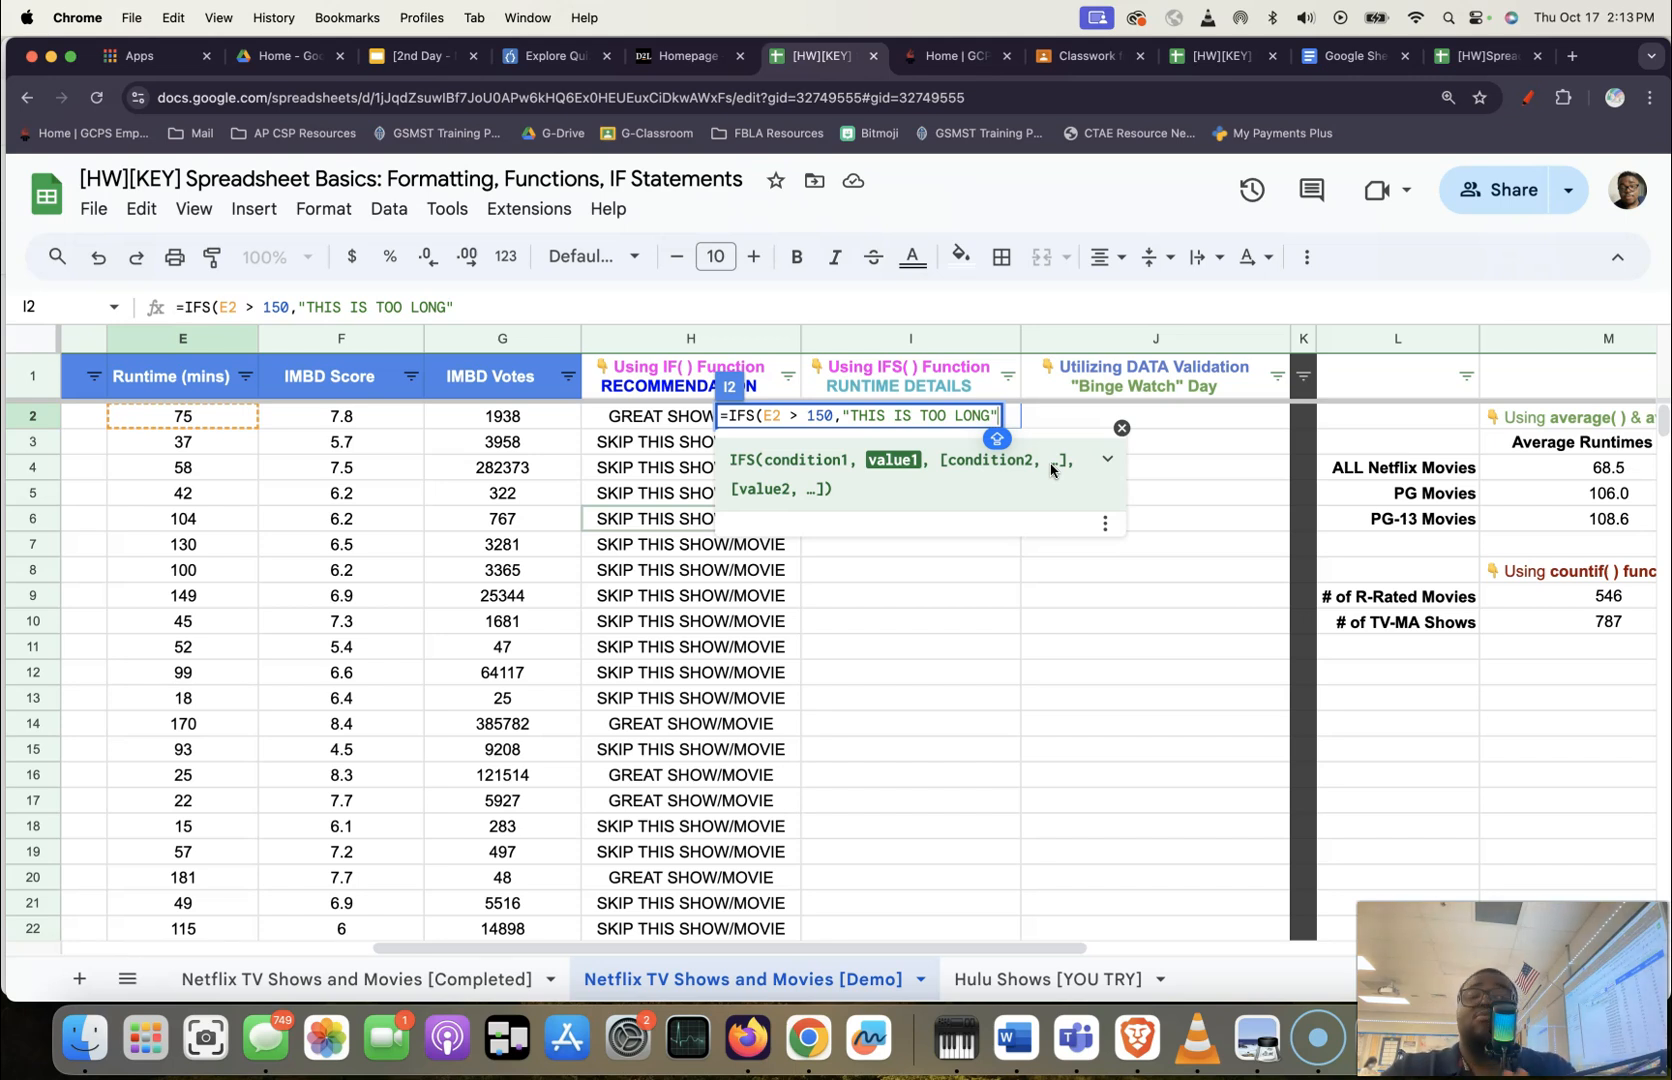
pyautogui.write(',')
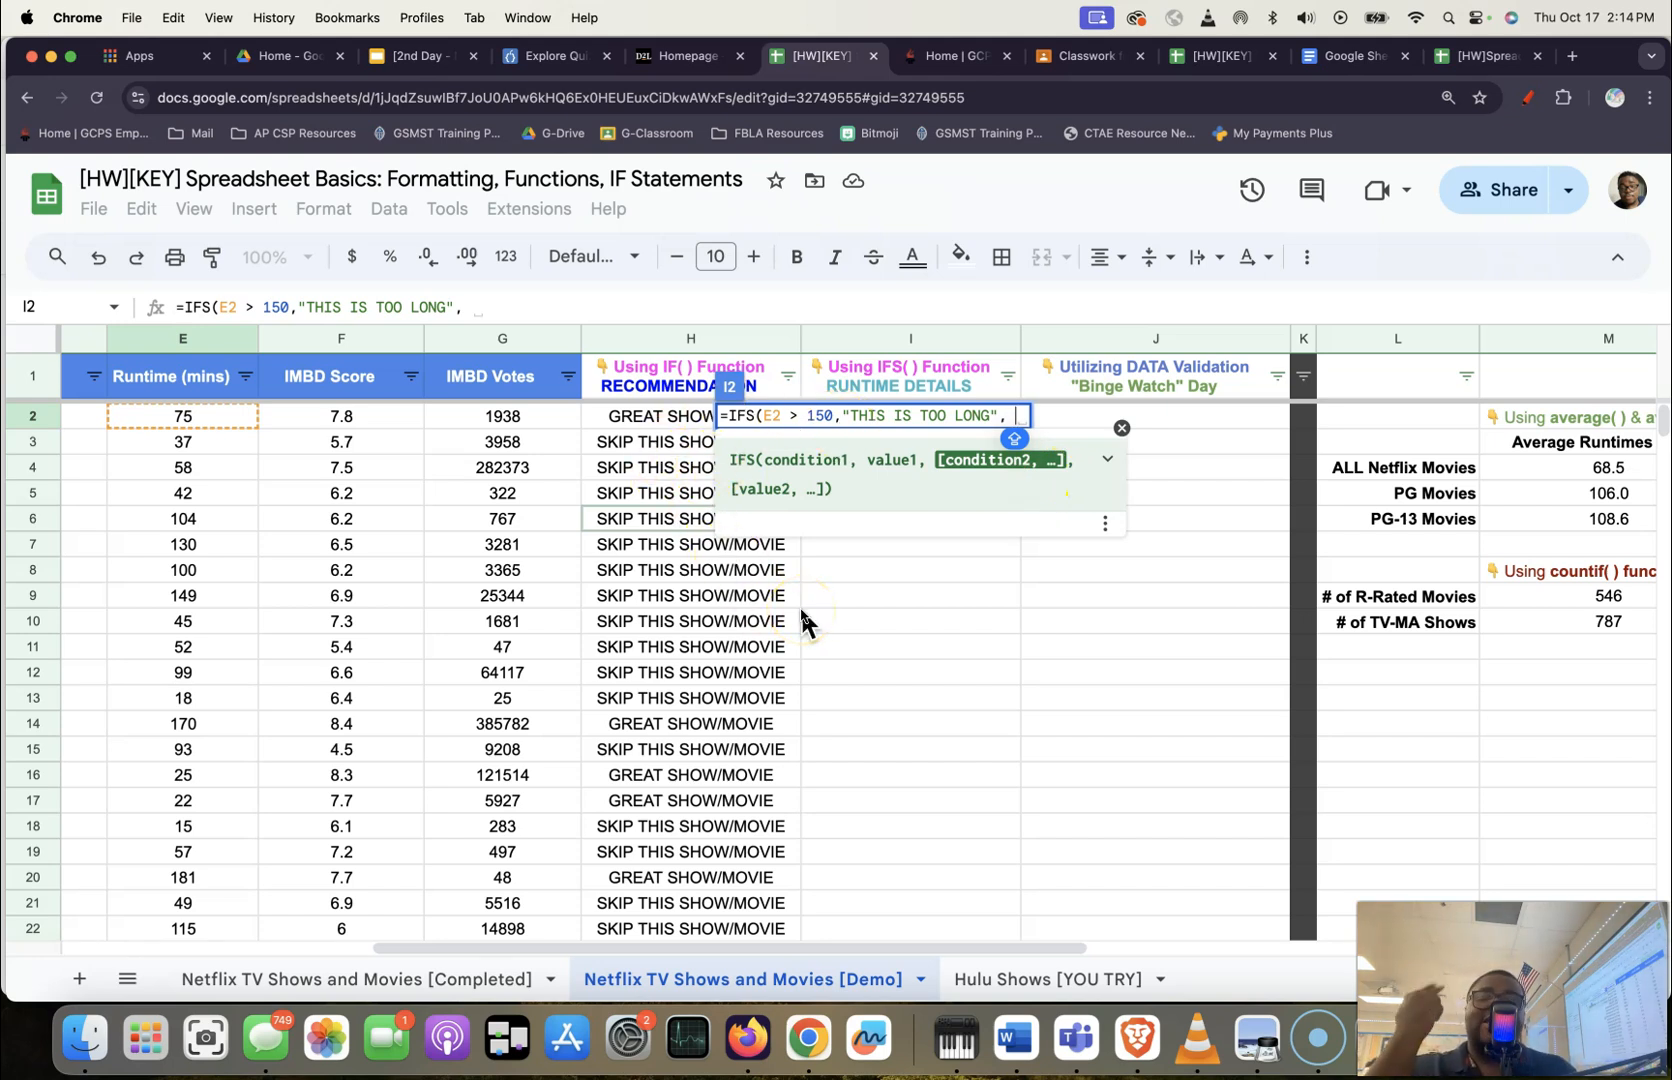
# Add E2 > 60 as the second condition of the I2 formula and begin its value text with "THIS".
pyautogui.click(218, 420)
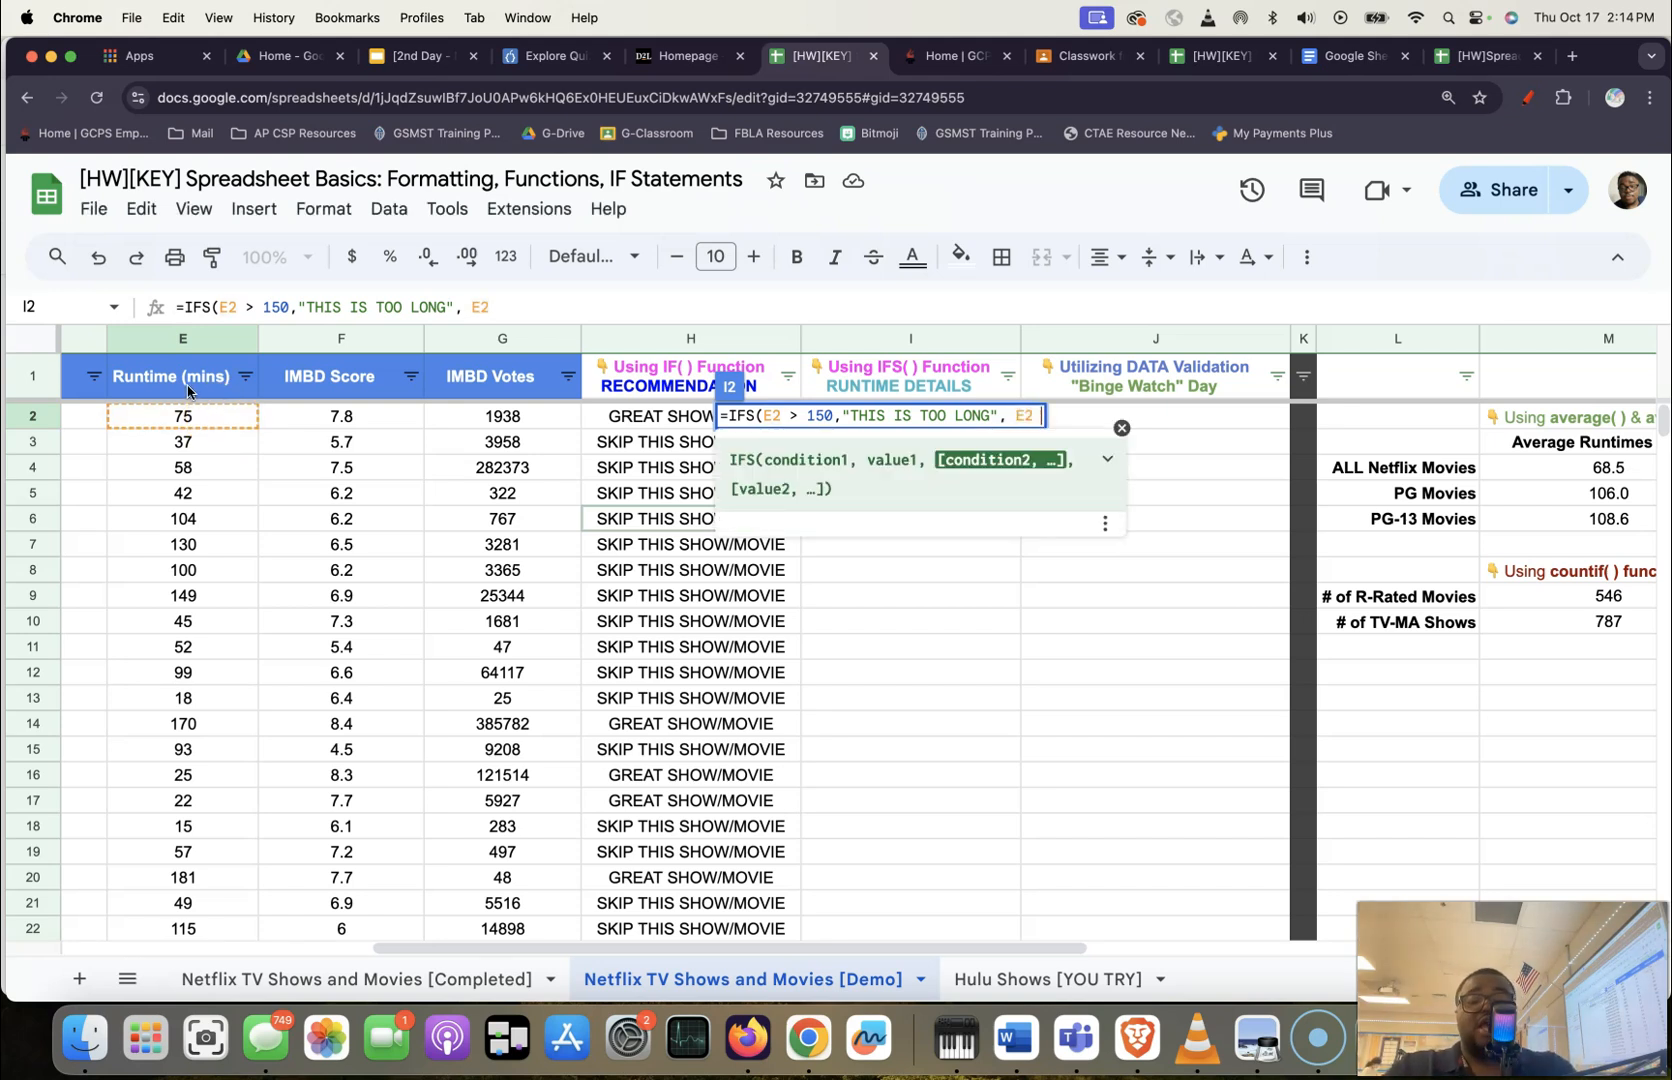
pyautogui.write('>')
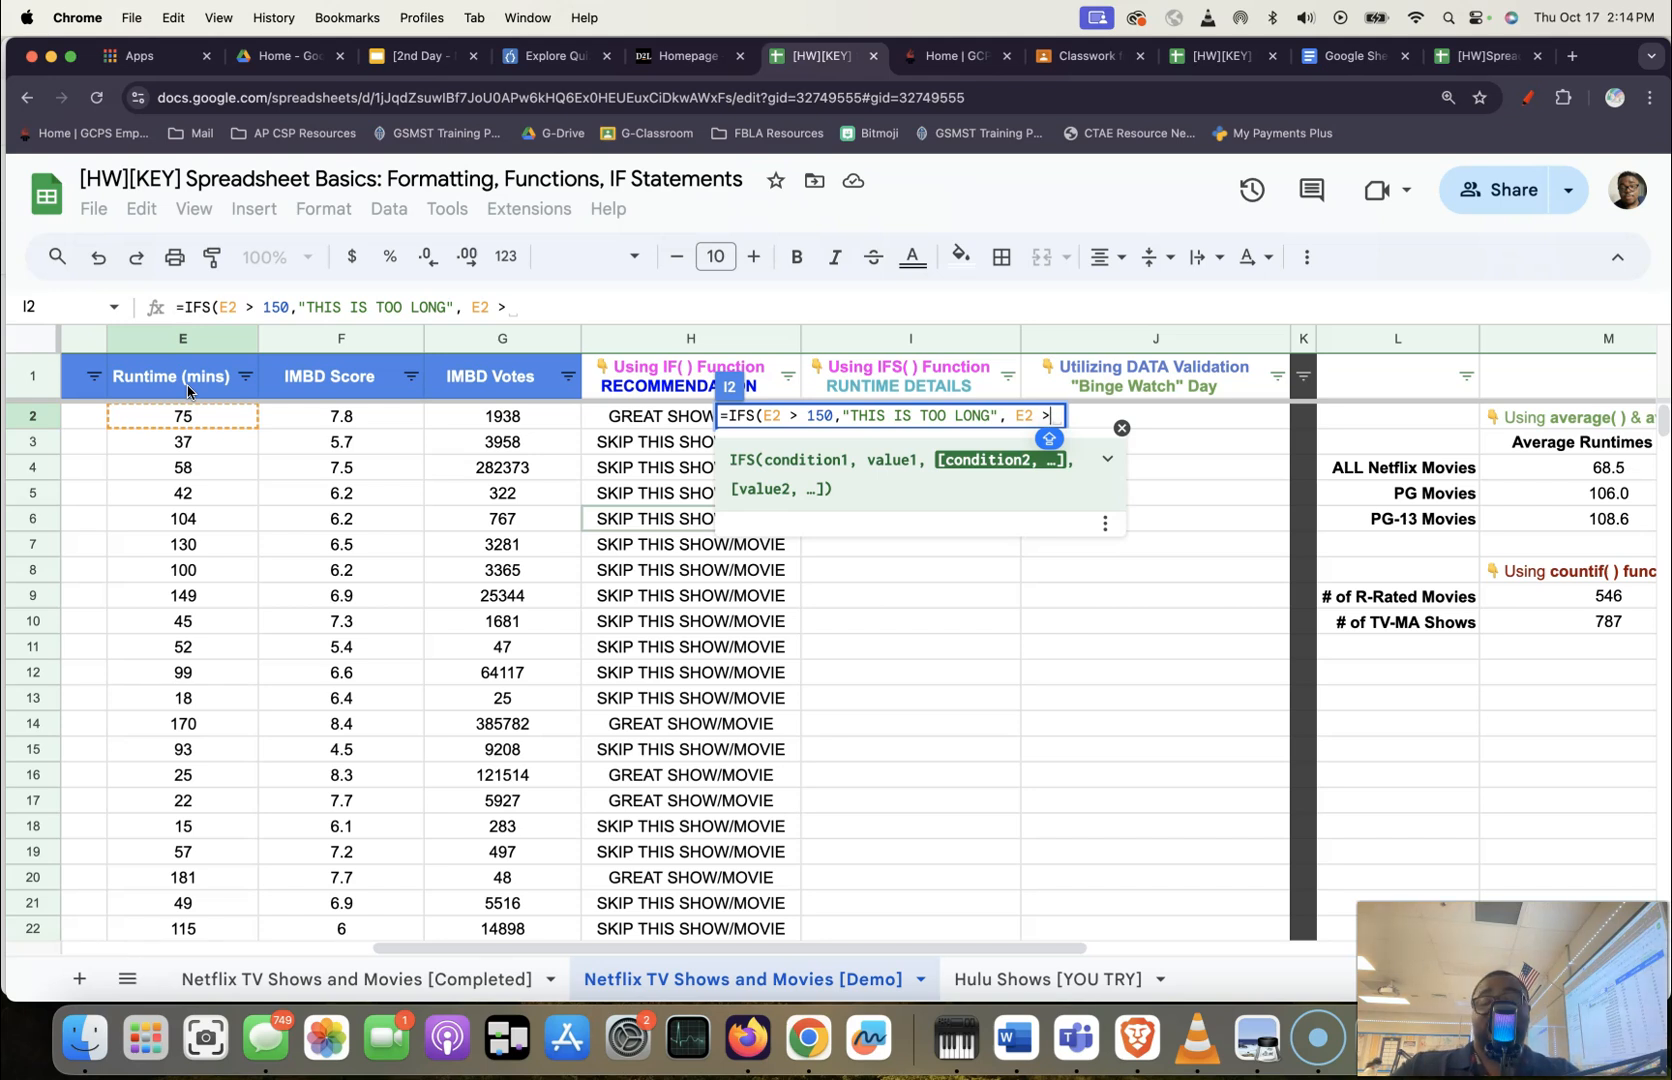
pyautogui.write(' 60')
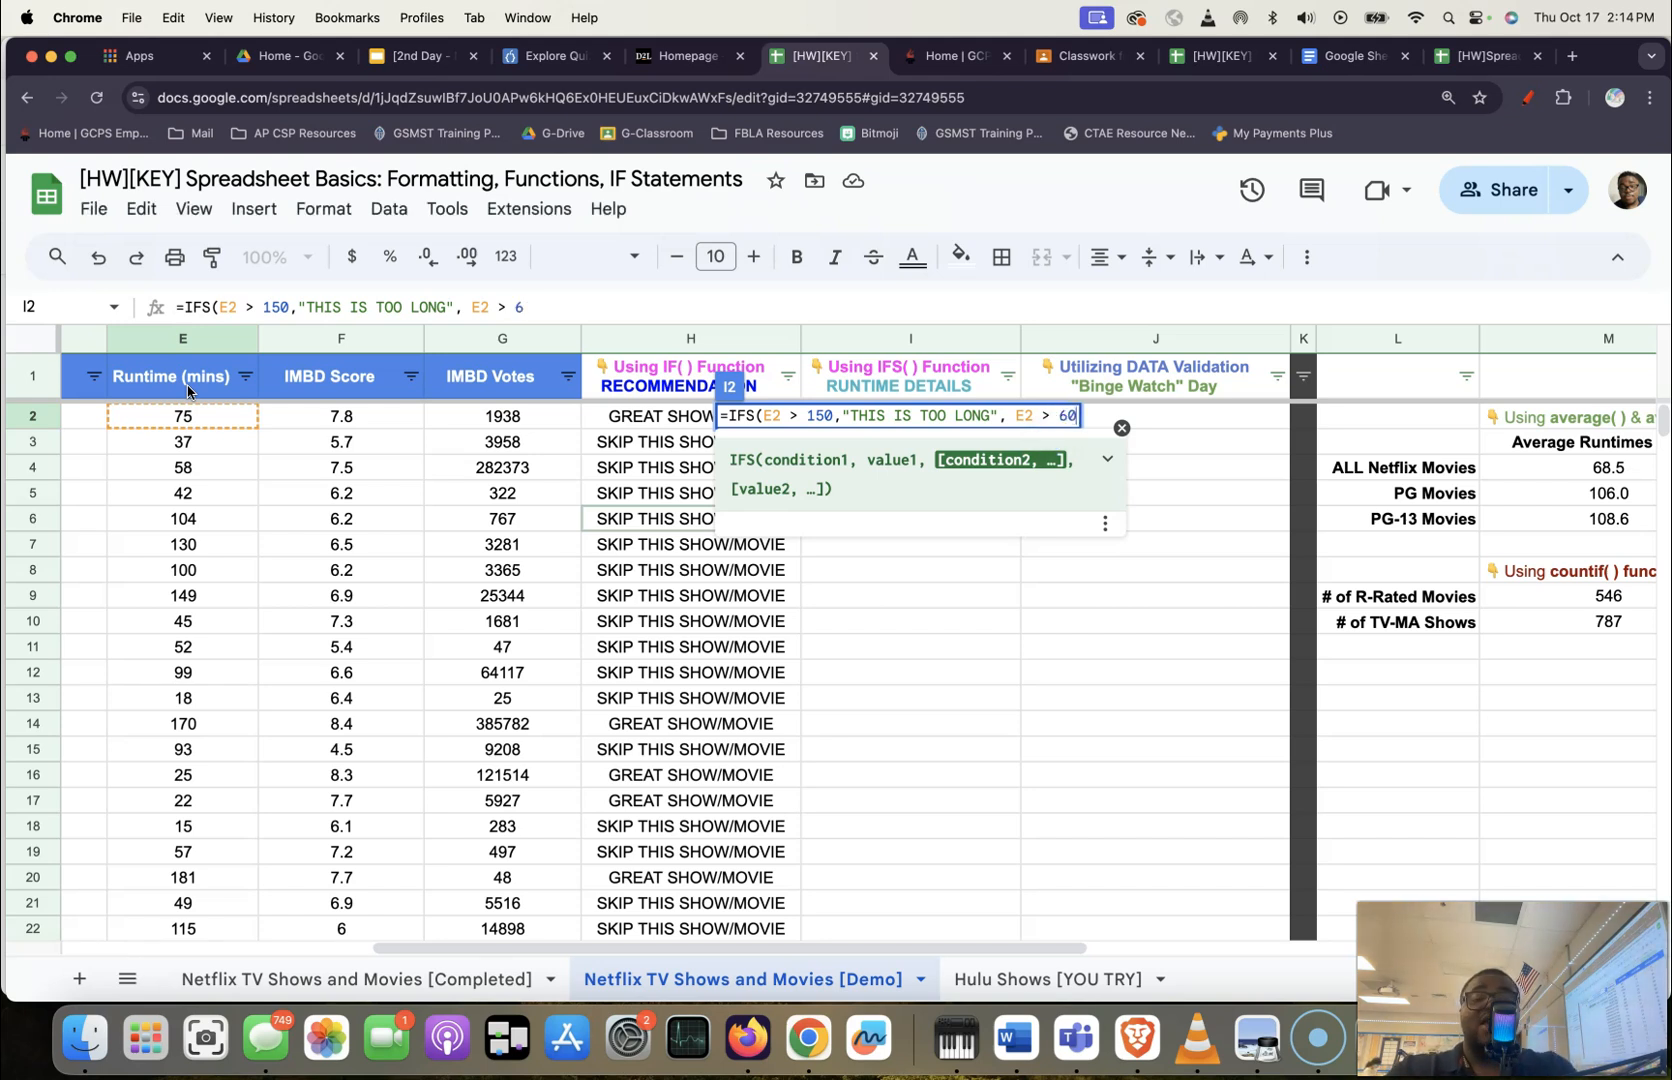
pyautogui.write(',"TH')
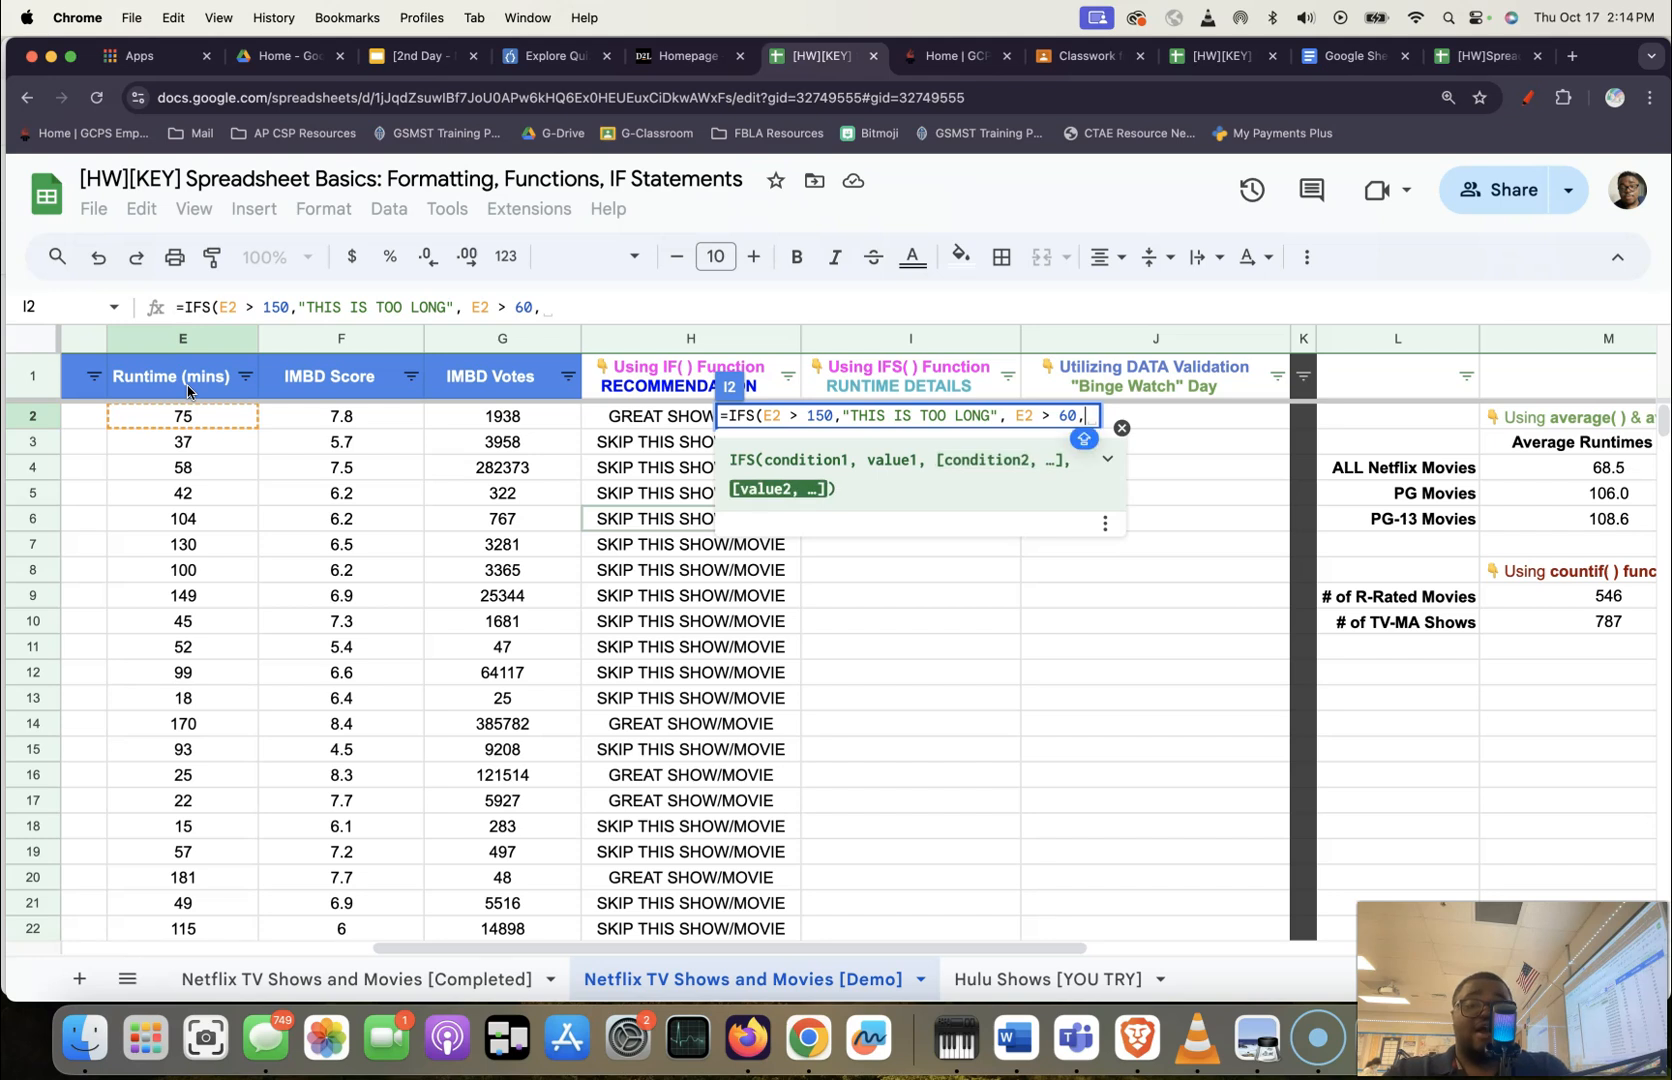
pyautogui.write('IS S')
pyautogui.press('BackSpace')
pyautogui.write('IS A DECENTLY LONG')
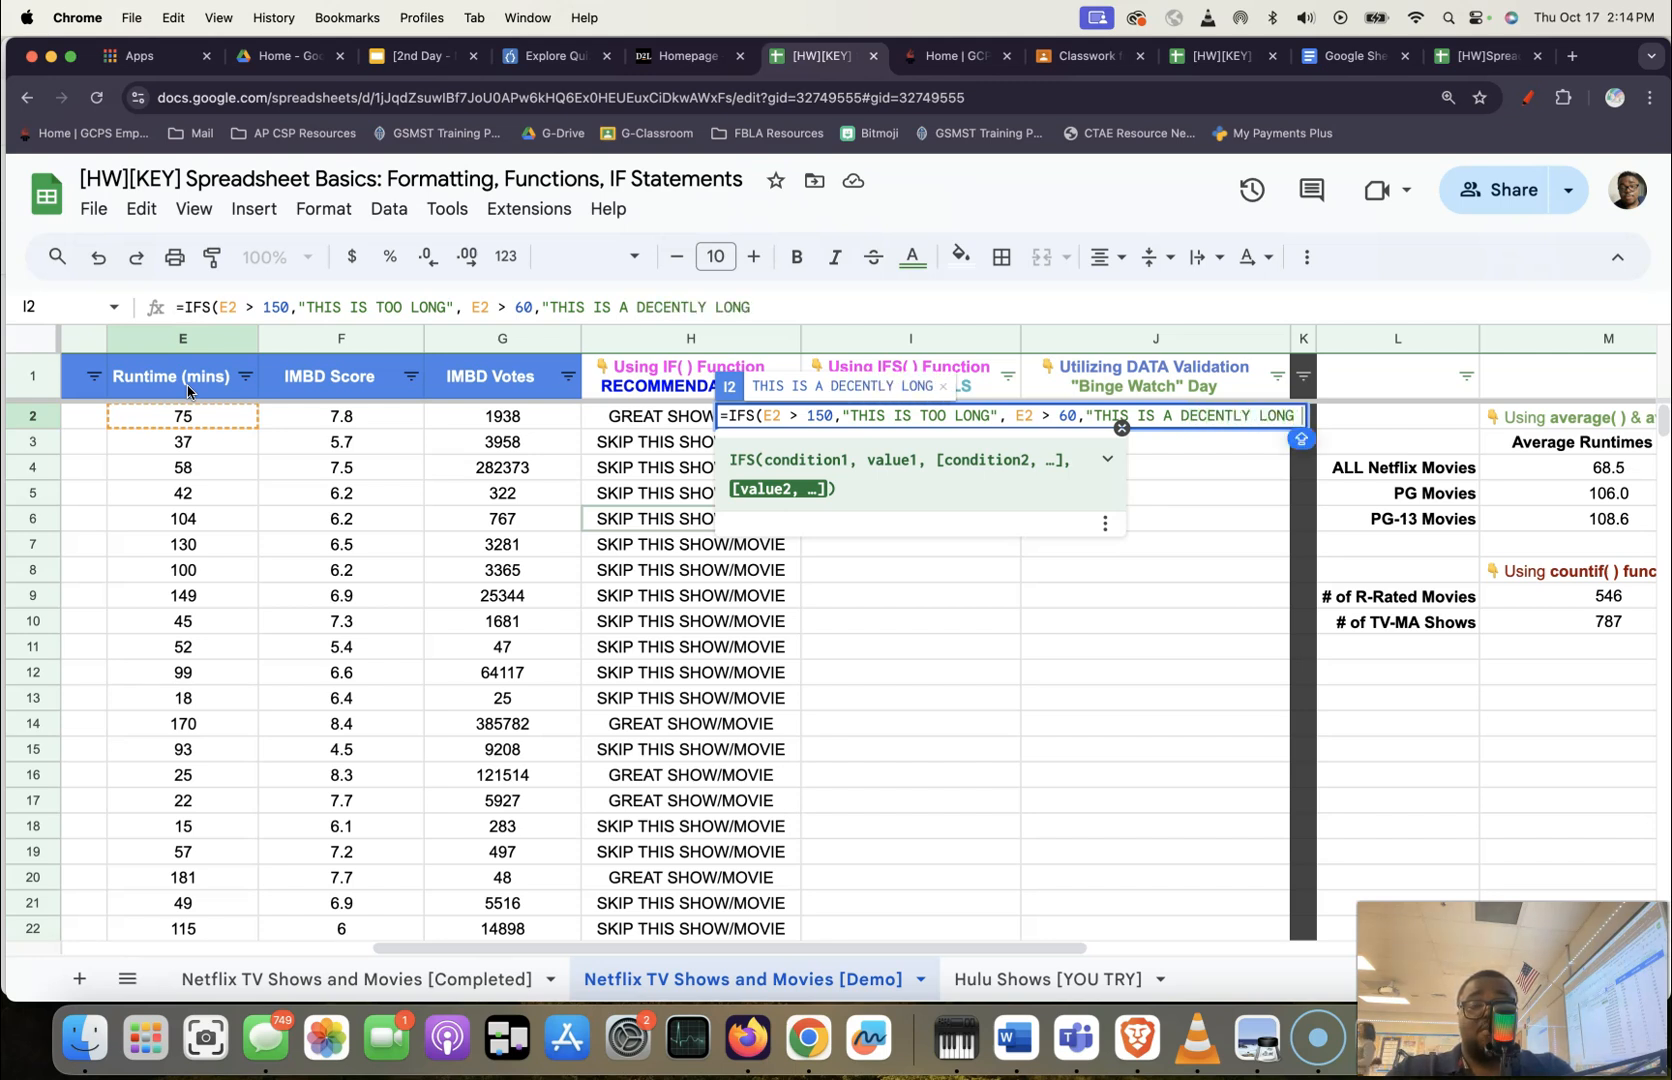
pyautogui.press('BackSpace')
pyautogui.press('BackSpace')
pyautogui.press('BackSpace')
pyautogui.press('BackSpace')
pyautogui.press('BackSpace')
pyautogui.press('BackSpace')
pyautogui.press('BackSpace')
pyautogui.press('BackSpace')
pyautogui.press('BackSpace')
pyautogui.press('BackSpace')
pyautogui.press('BackSpace')
pyautogui.press('BackSpace')
pyautogui.press('BackSpace')
pyautogui.press('BackSpace')
pyautogui.press('BackSpace')
pyautogui.press('BackSpace')
pyautogui.press('BackSpace')
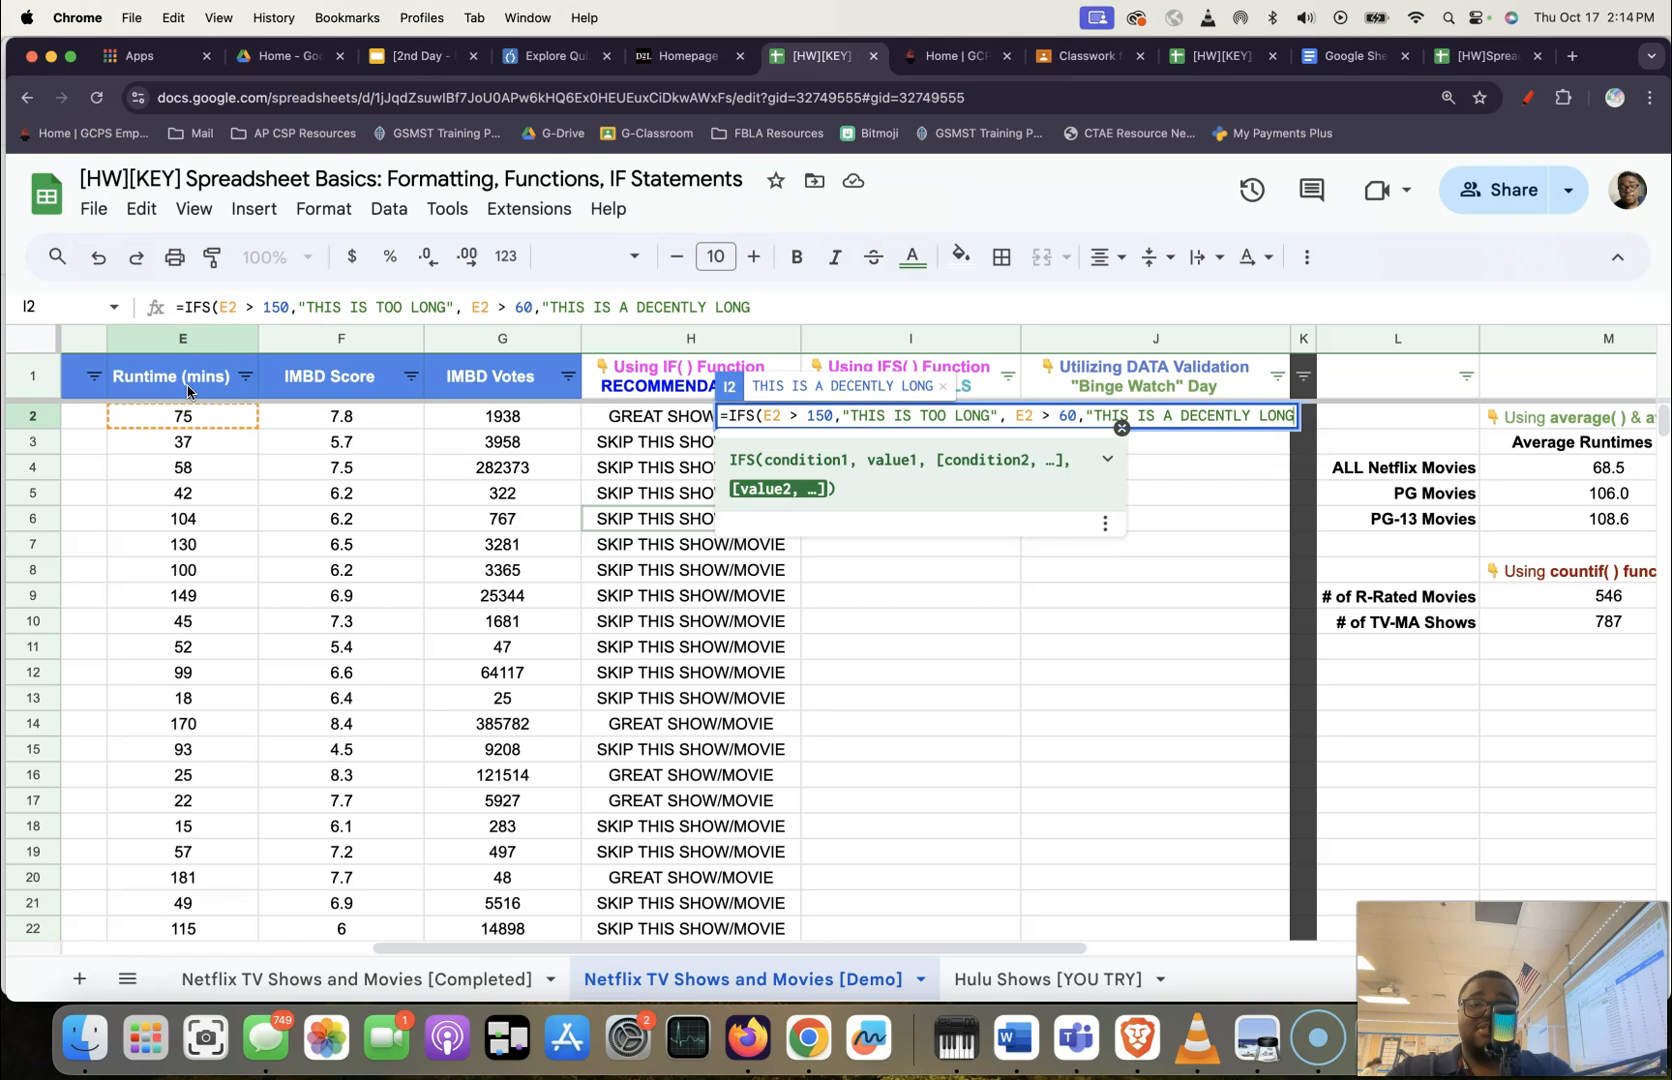
pyautogui.press('BackSpace')
pyautogui.press('BackSpace')
# Complete the second condition's value text as "THIS BETWEEN AN HOUR AND 2.5 HOURS".
pyautogui.write('BETWEEN AN HOU')
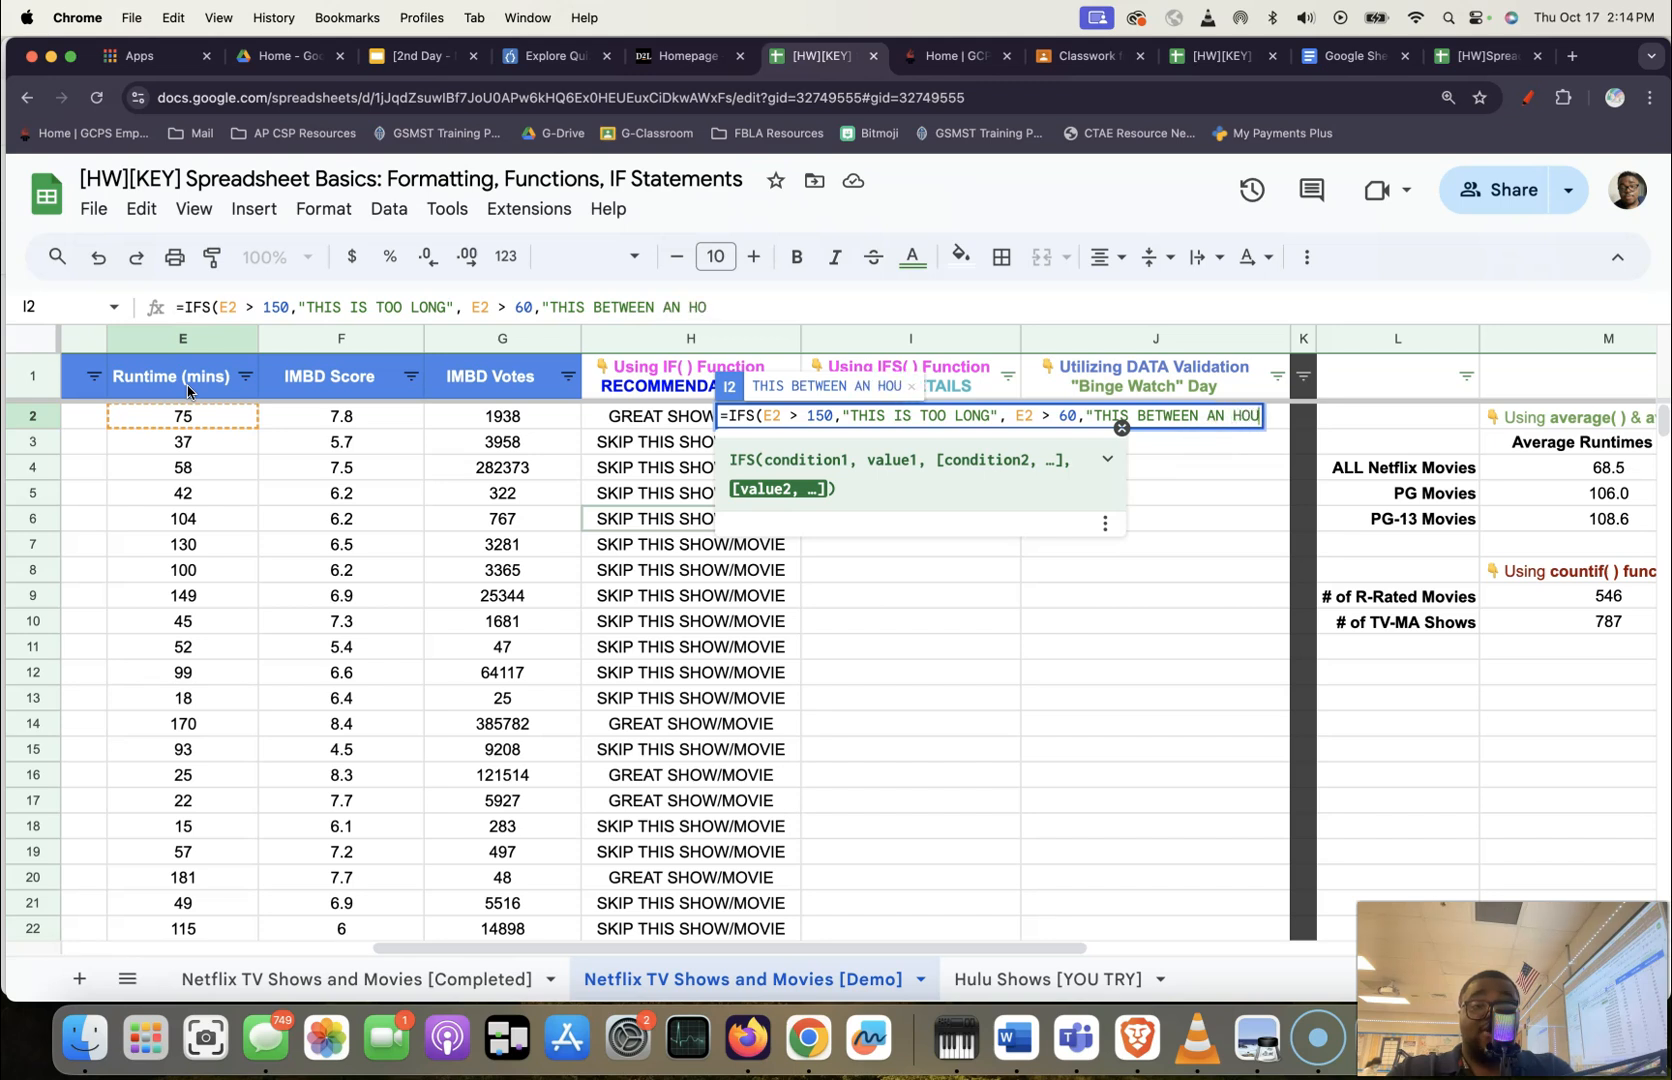
pyautogui.write('R AND 2.5 HOURS"')
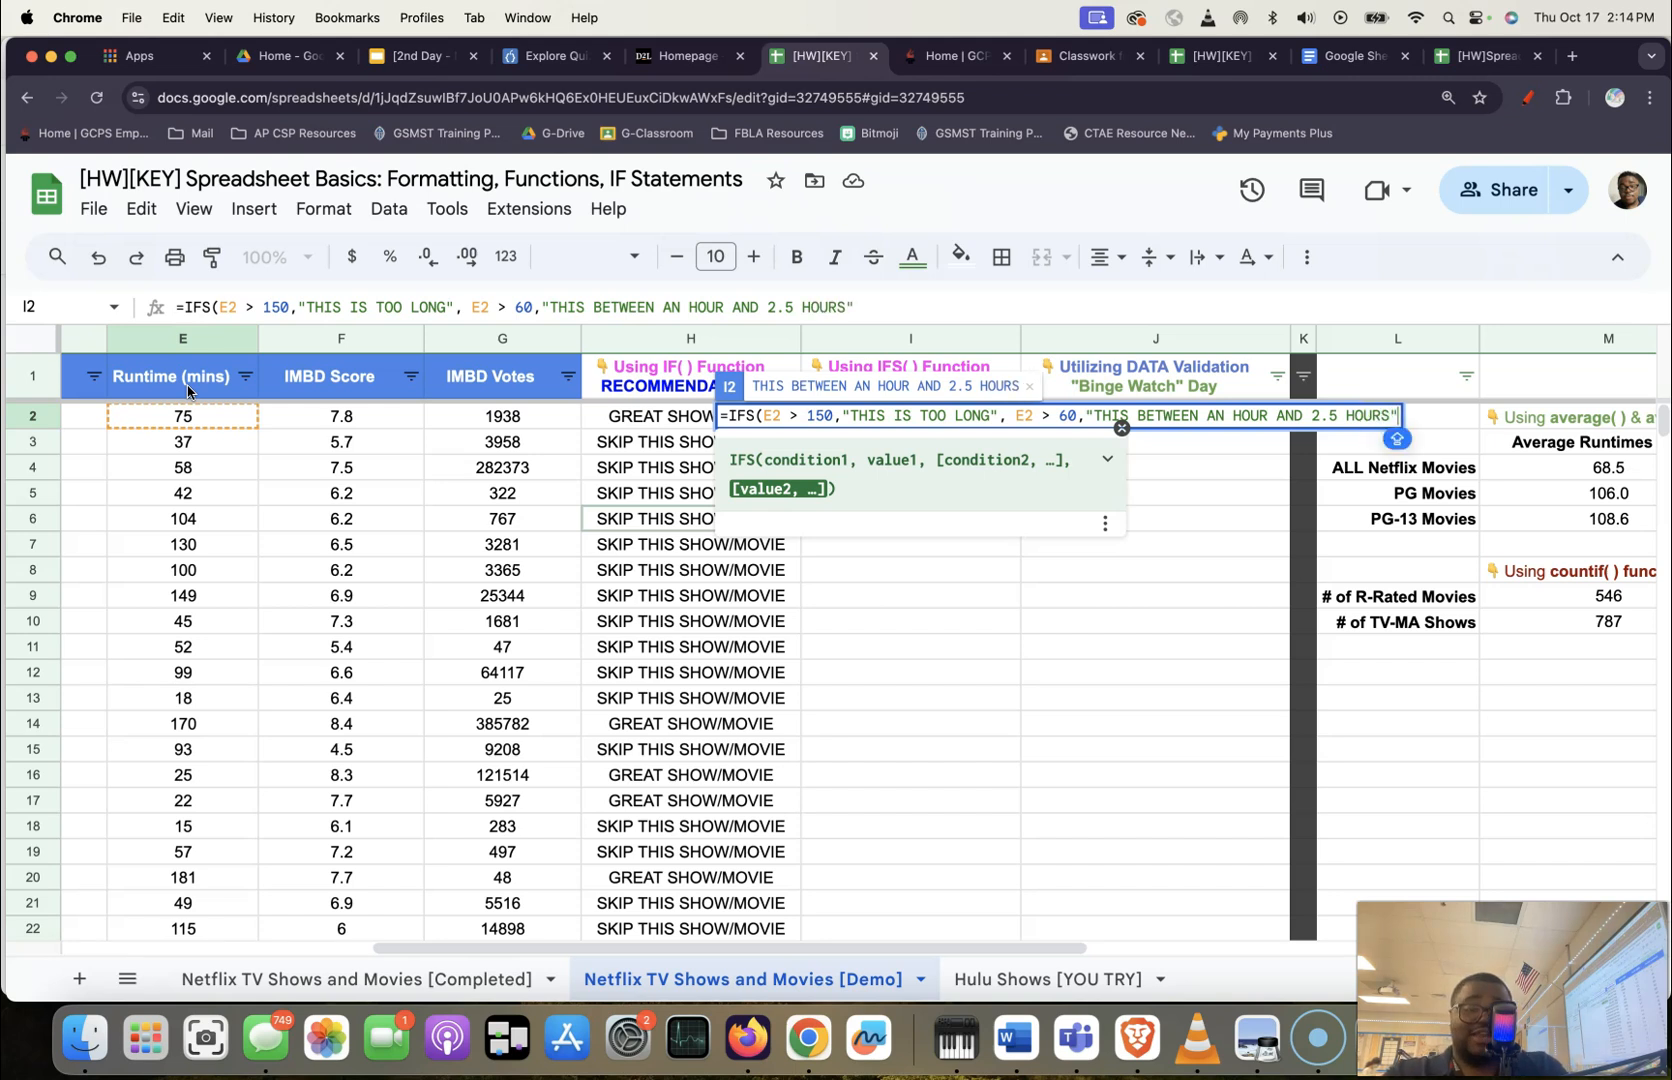
pyautogui.write(',')
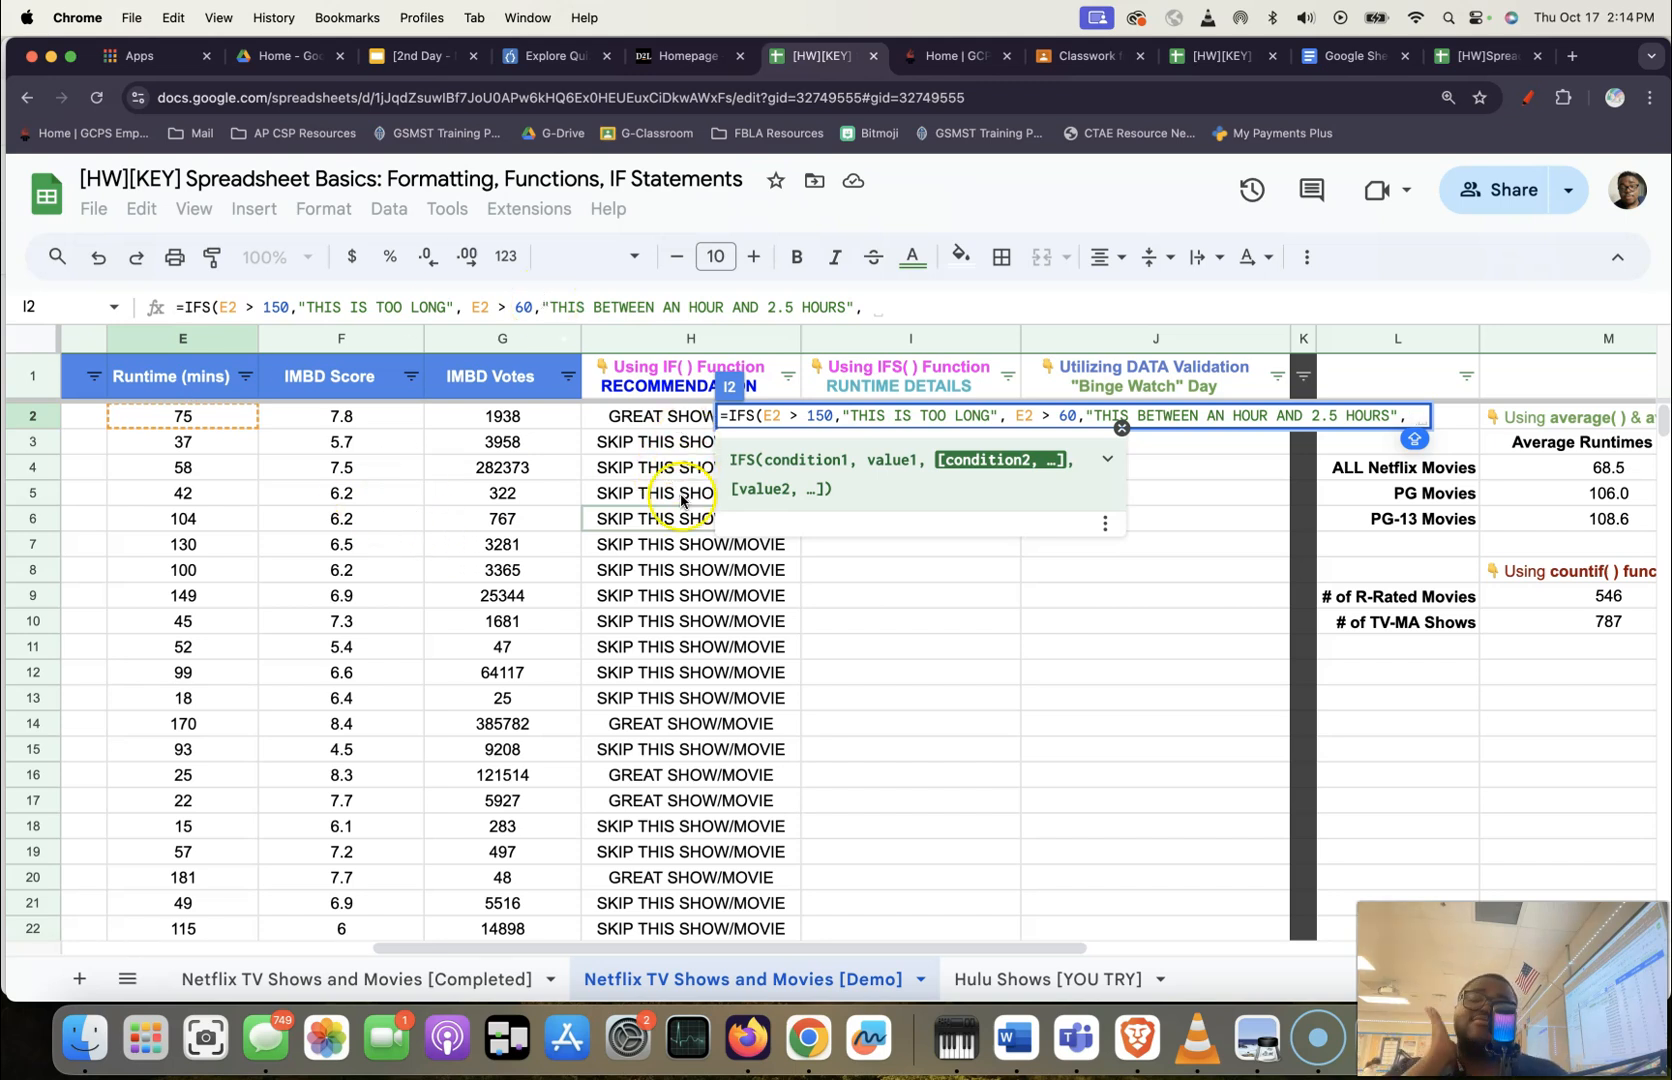
# Add the third condition E2<60 with the value "THIS IS SHORT!" and complete the IFS formula in I2.
pyautogui.click(213, 418)
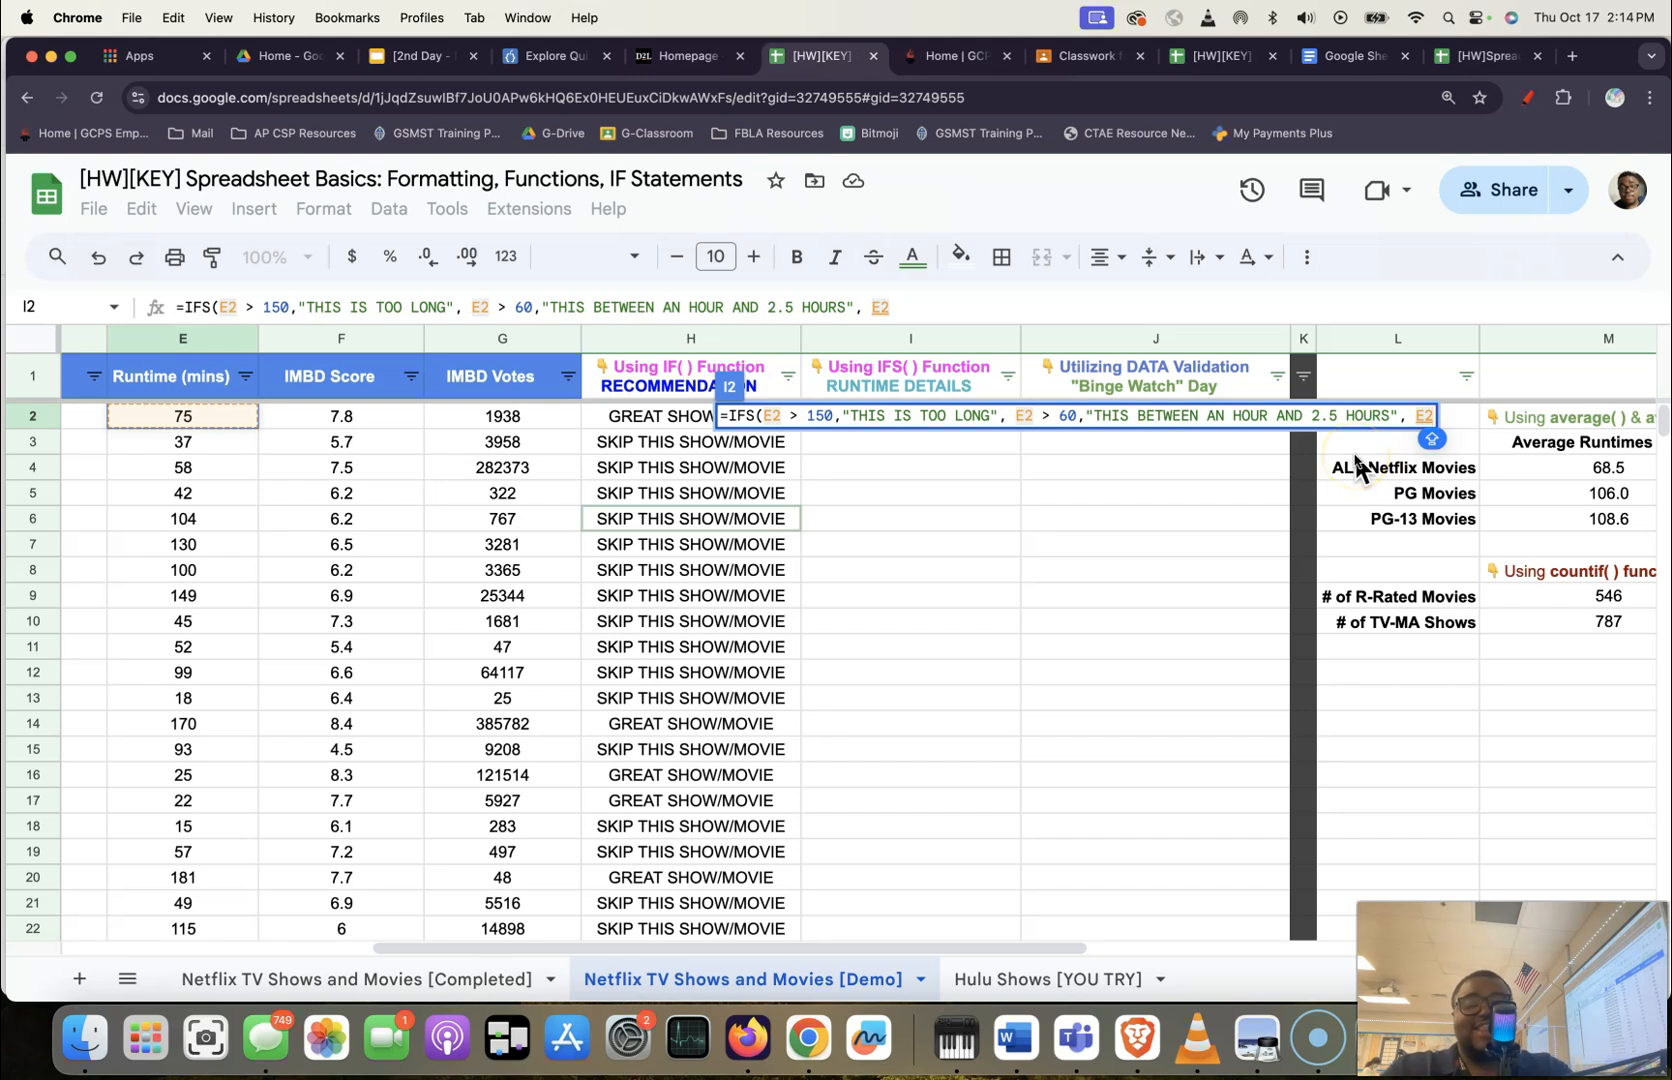
pyautogui.write('<')
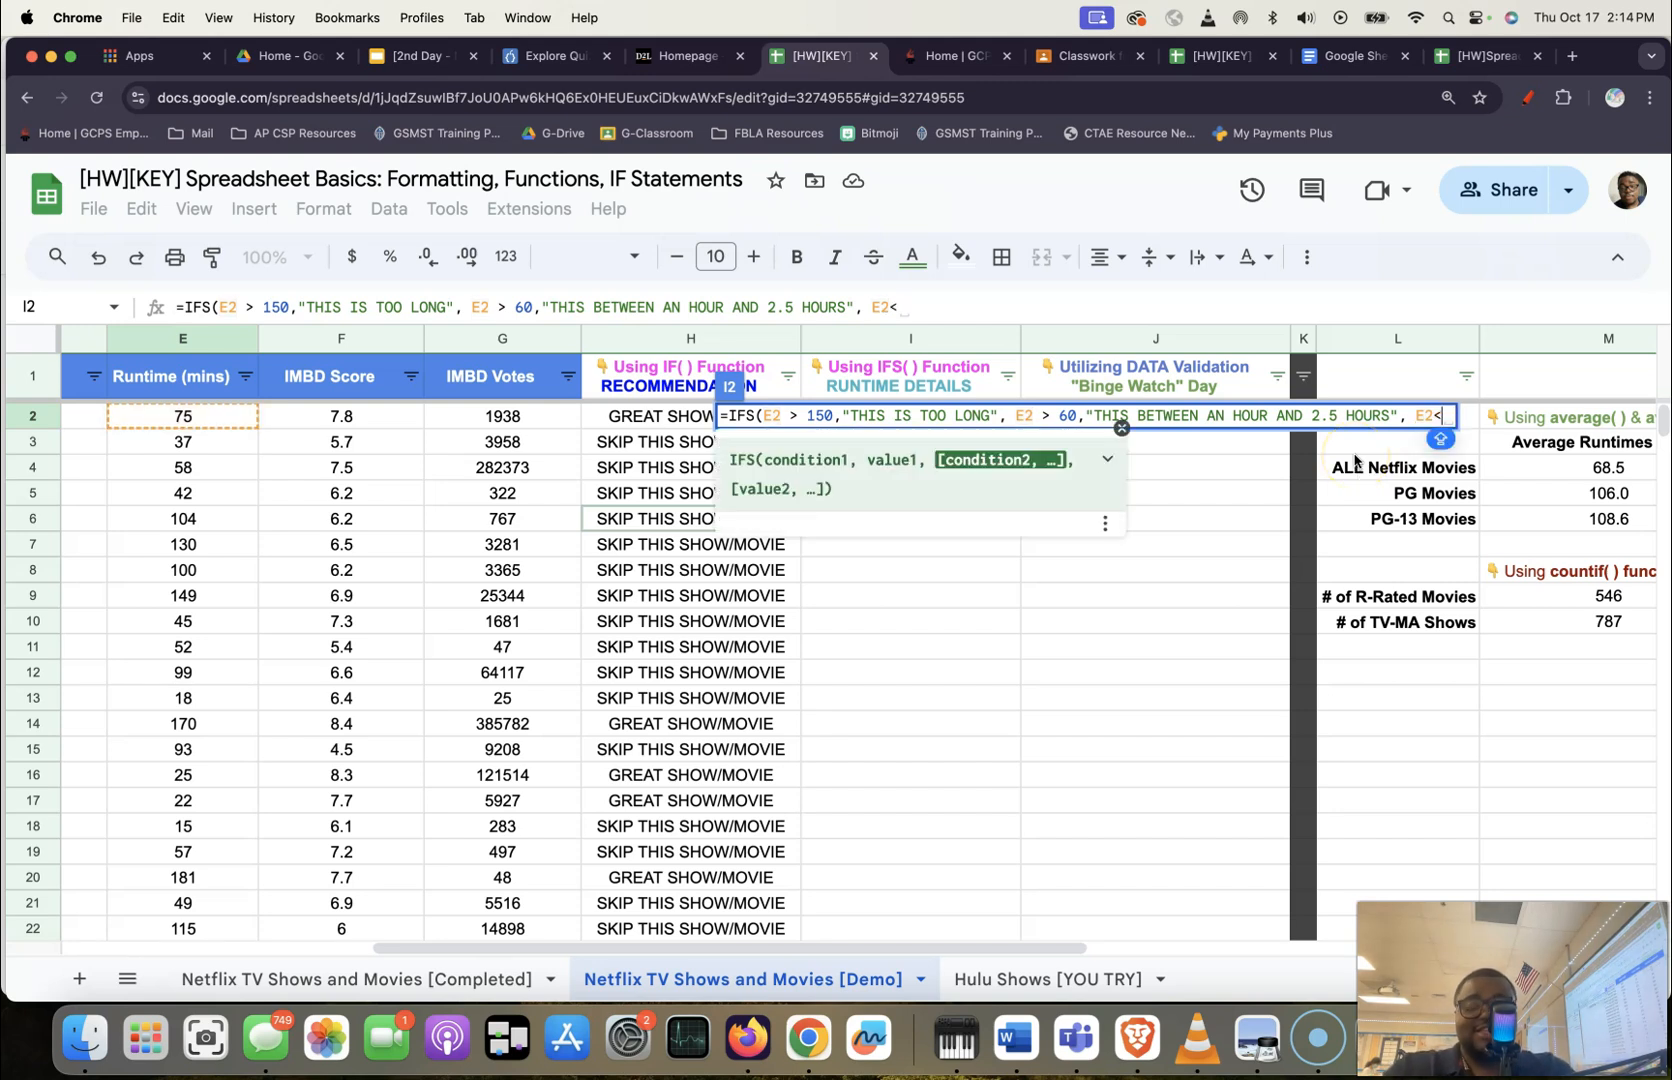
pyautogui.write('60')
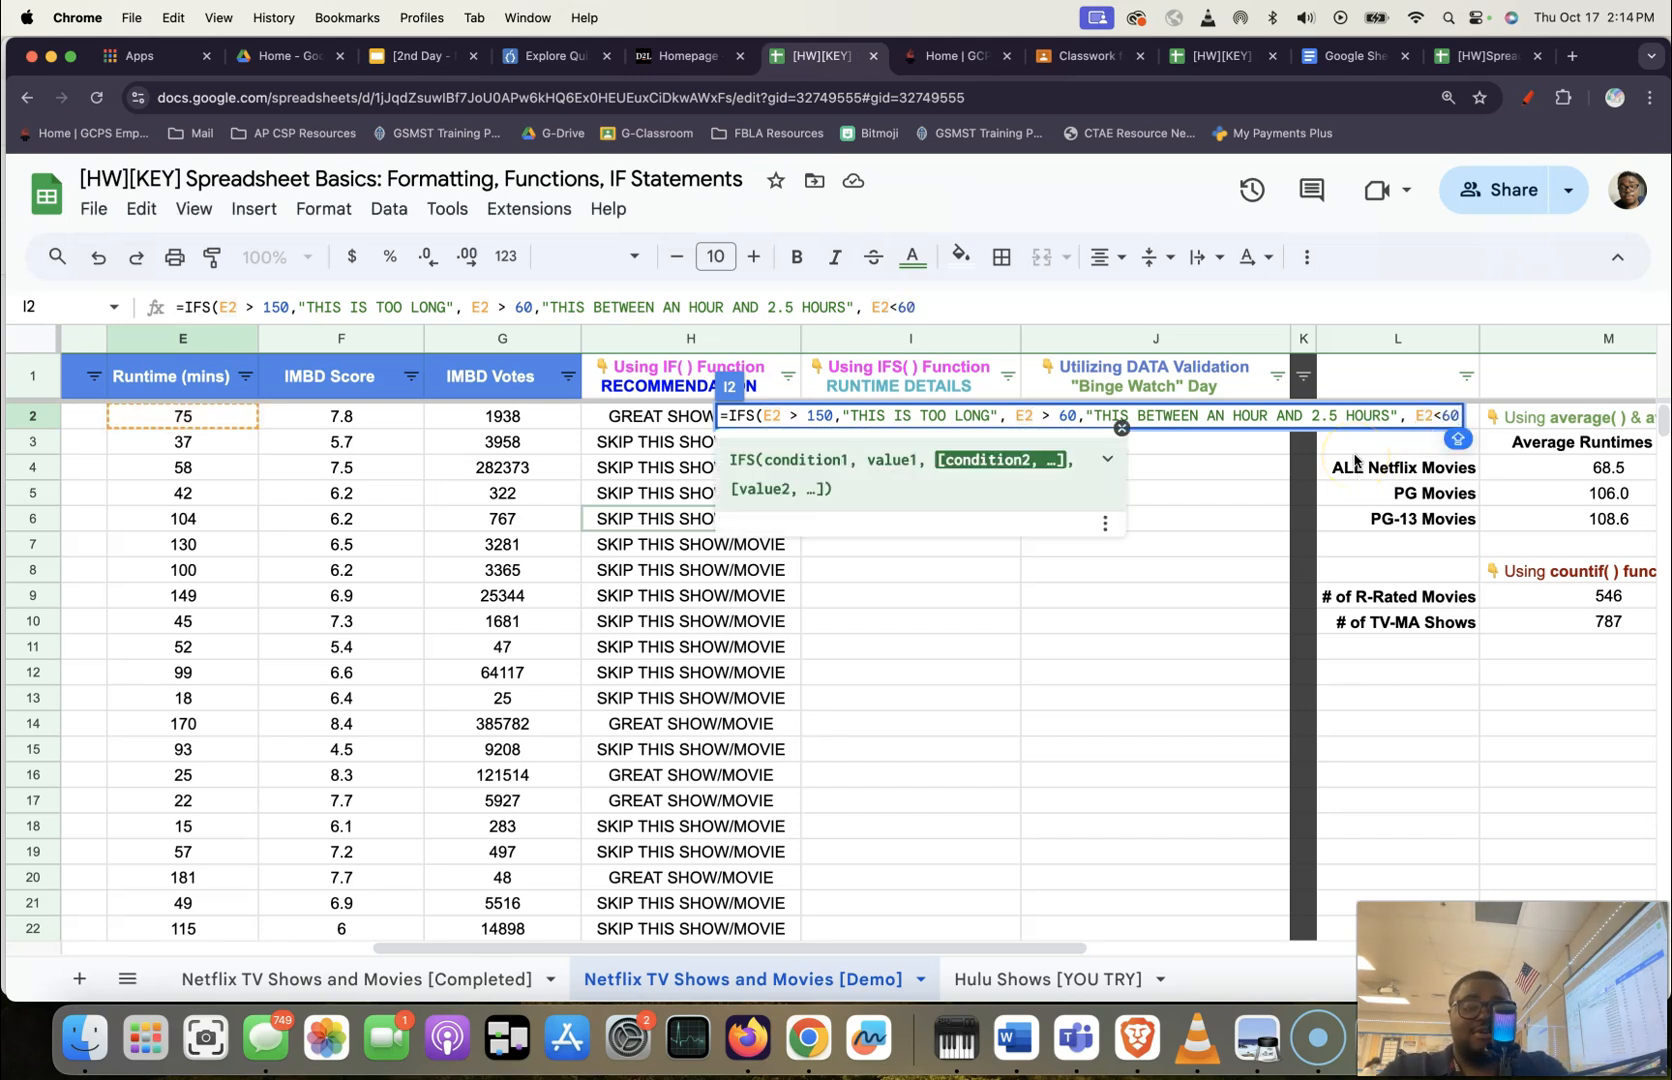
pyautogui.write(',"')
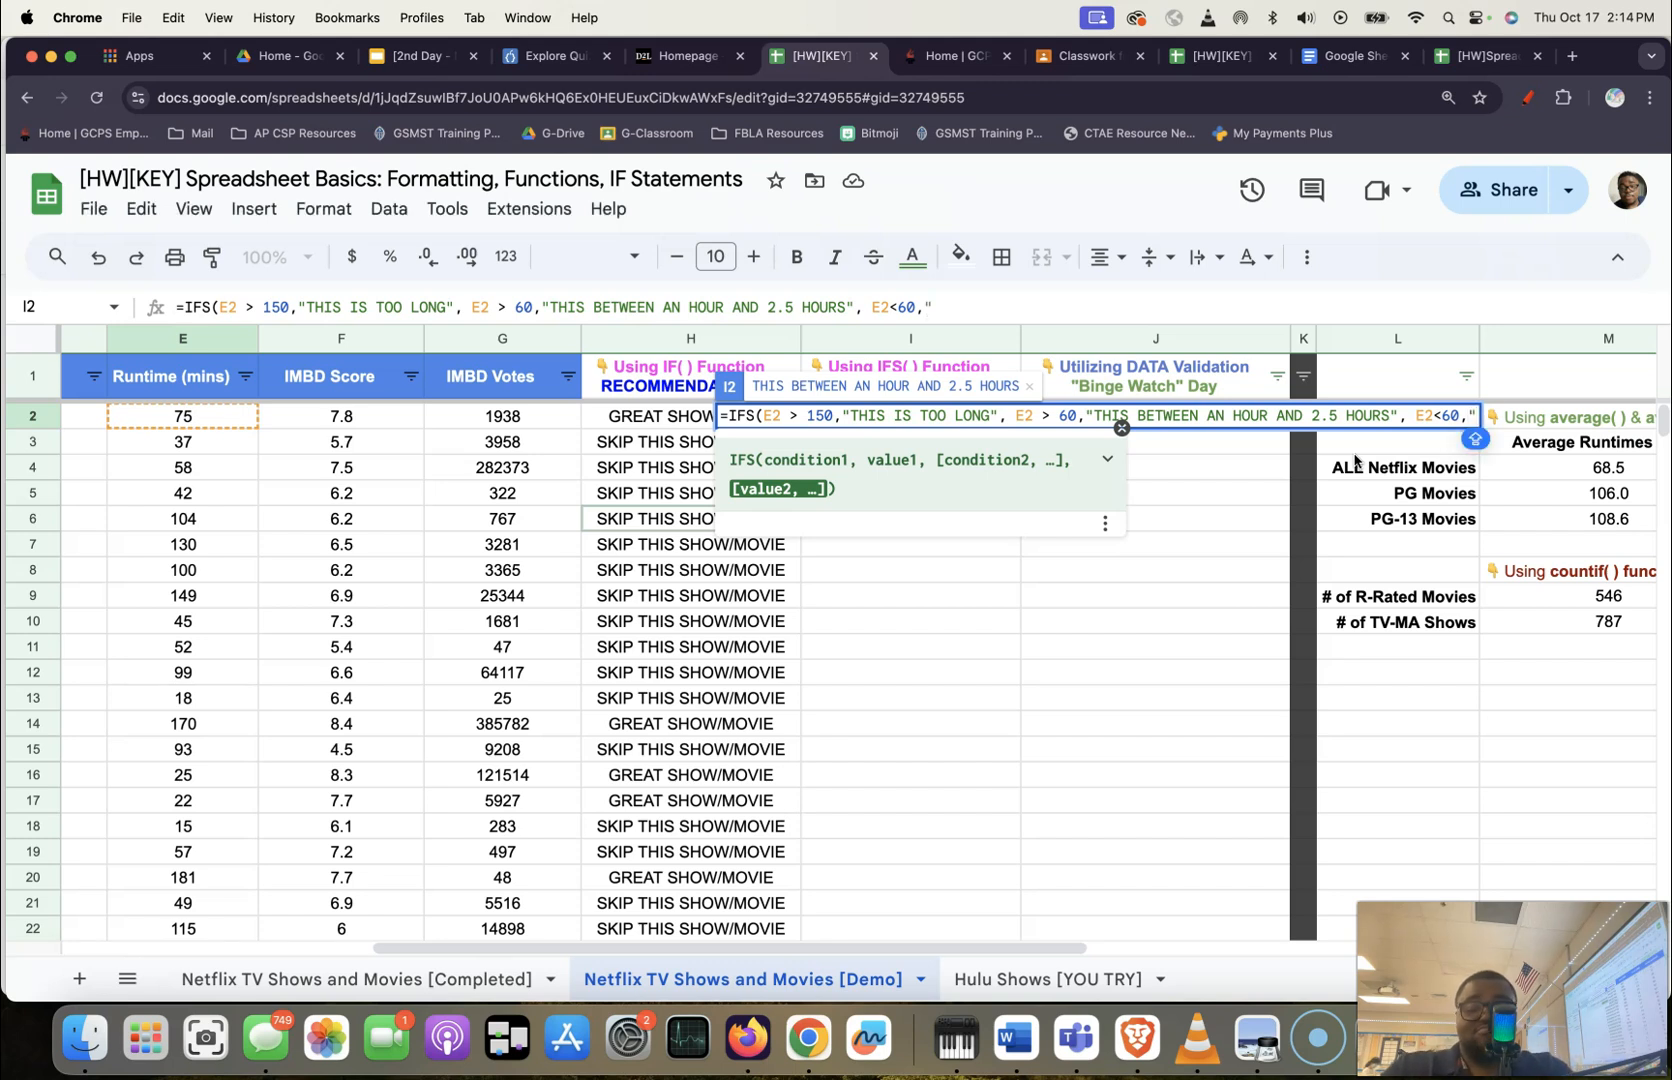
pyautogui.write('THIS IS SH')
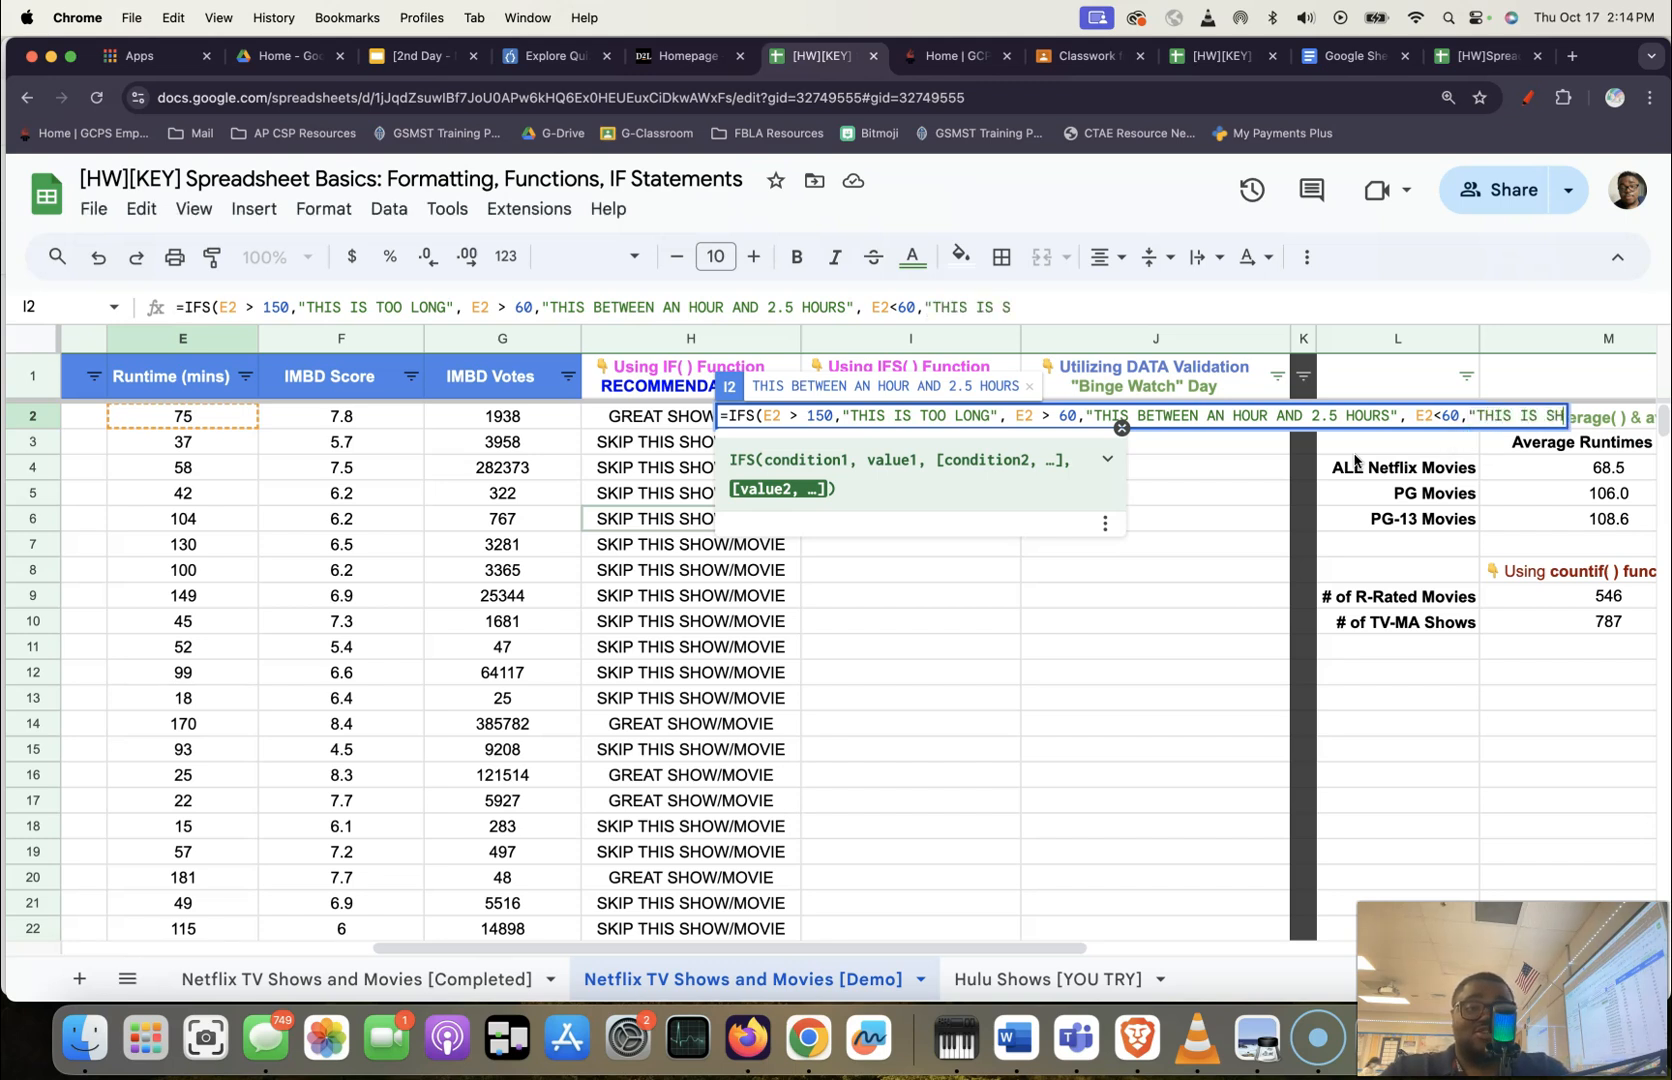
pyautogui.write('ORT!')
pyautogui.press('capslock')
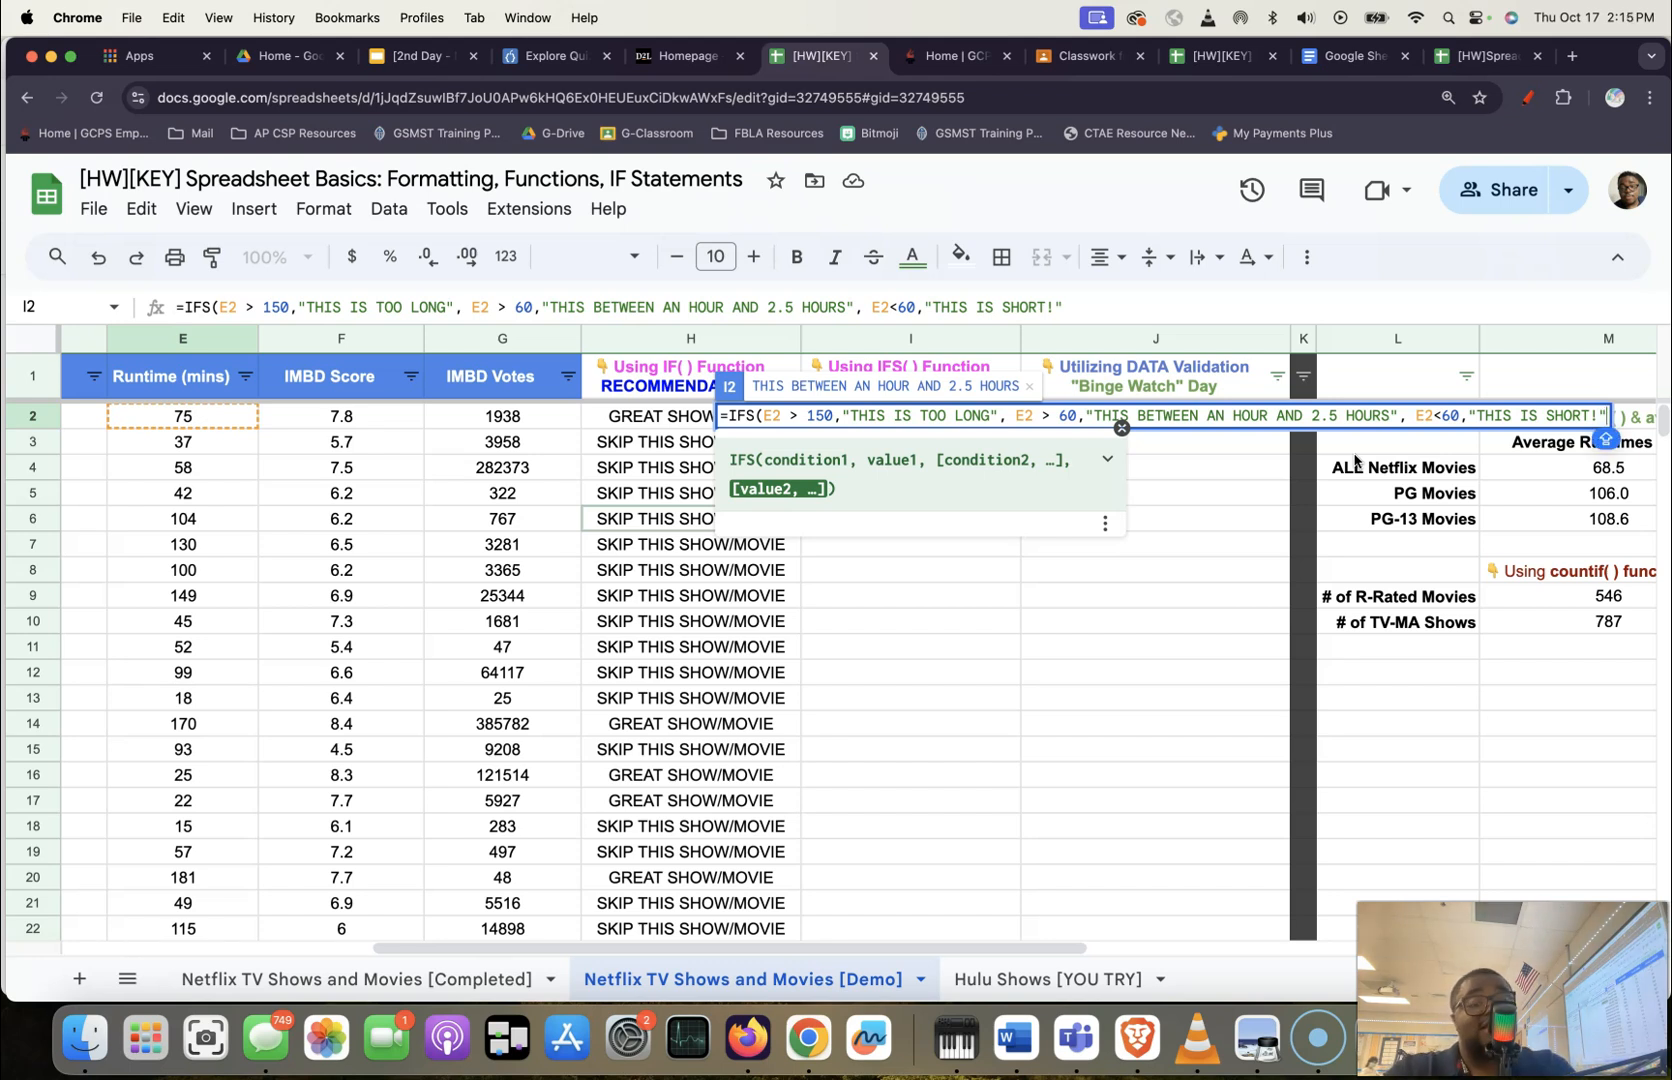
pyautogui.write(')')
pyautogui.press('Return')
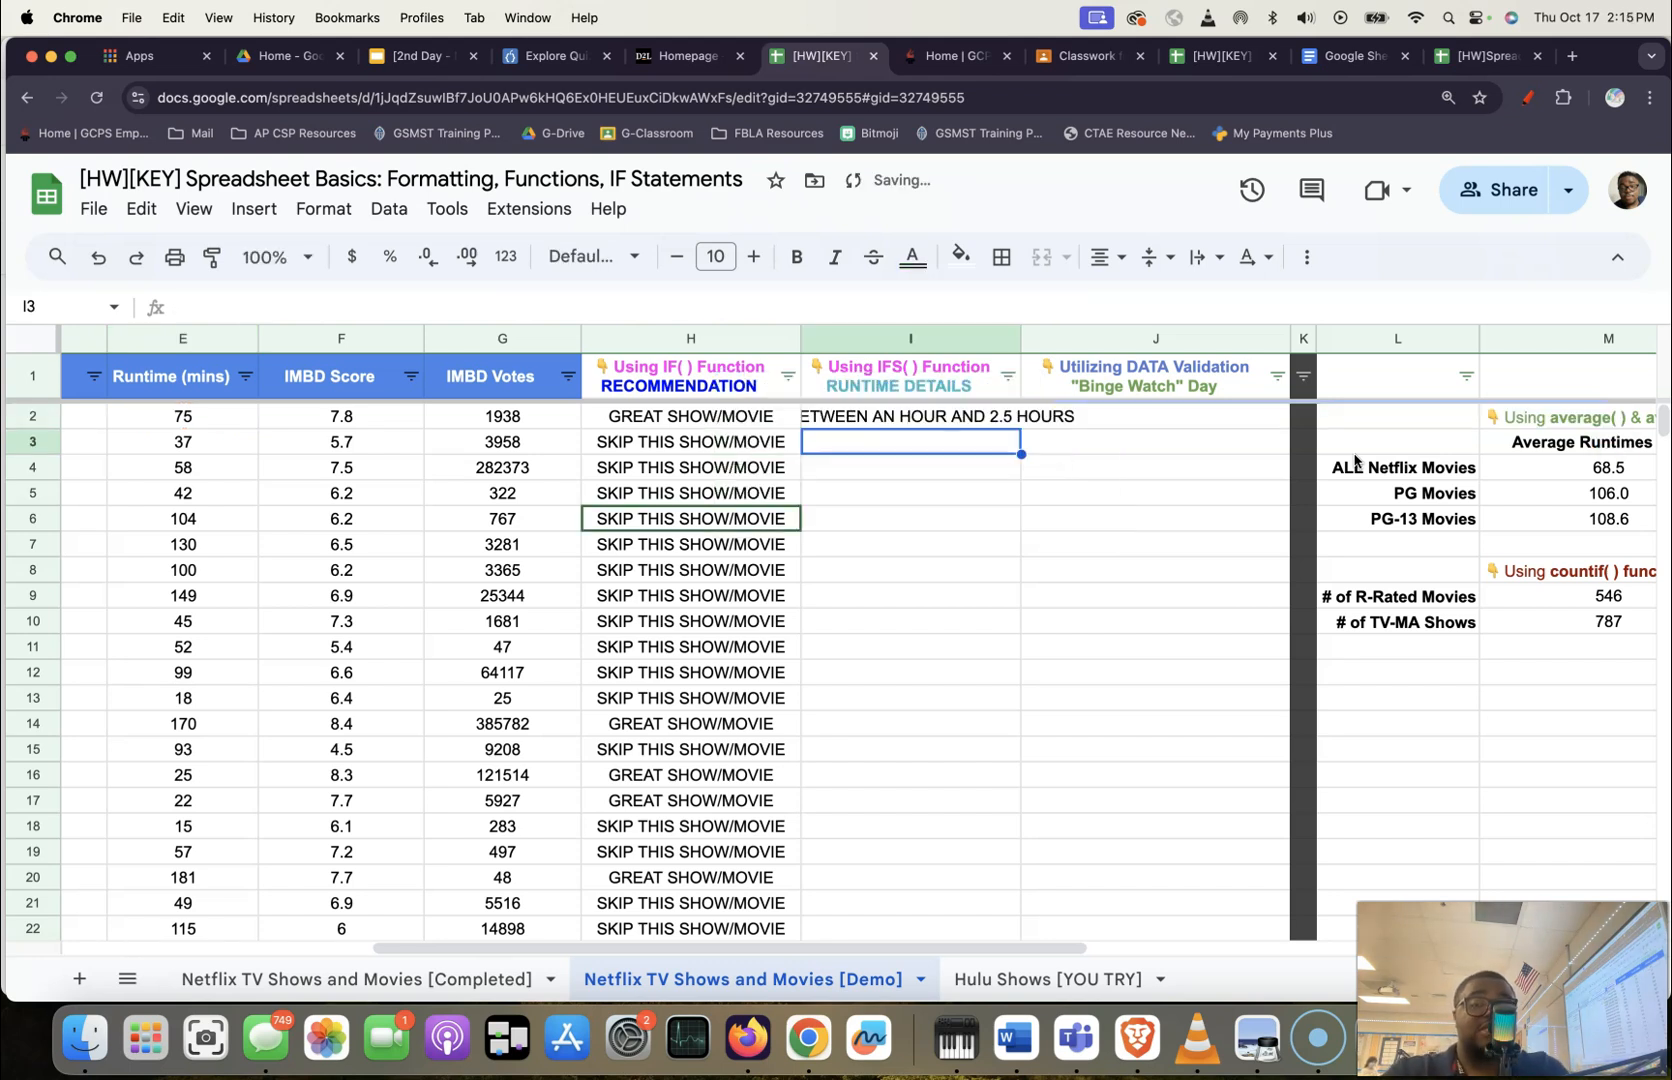
# Fit column I's width to its text and fill the IFS formula from I2 down the entire Runtime Details column.
pyautogui.doubleClick(1021, 338)
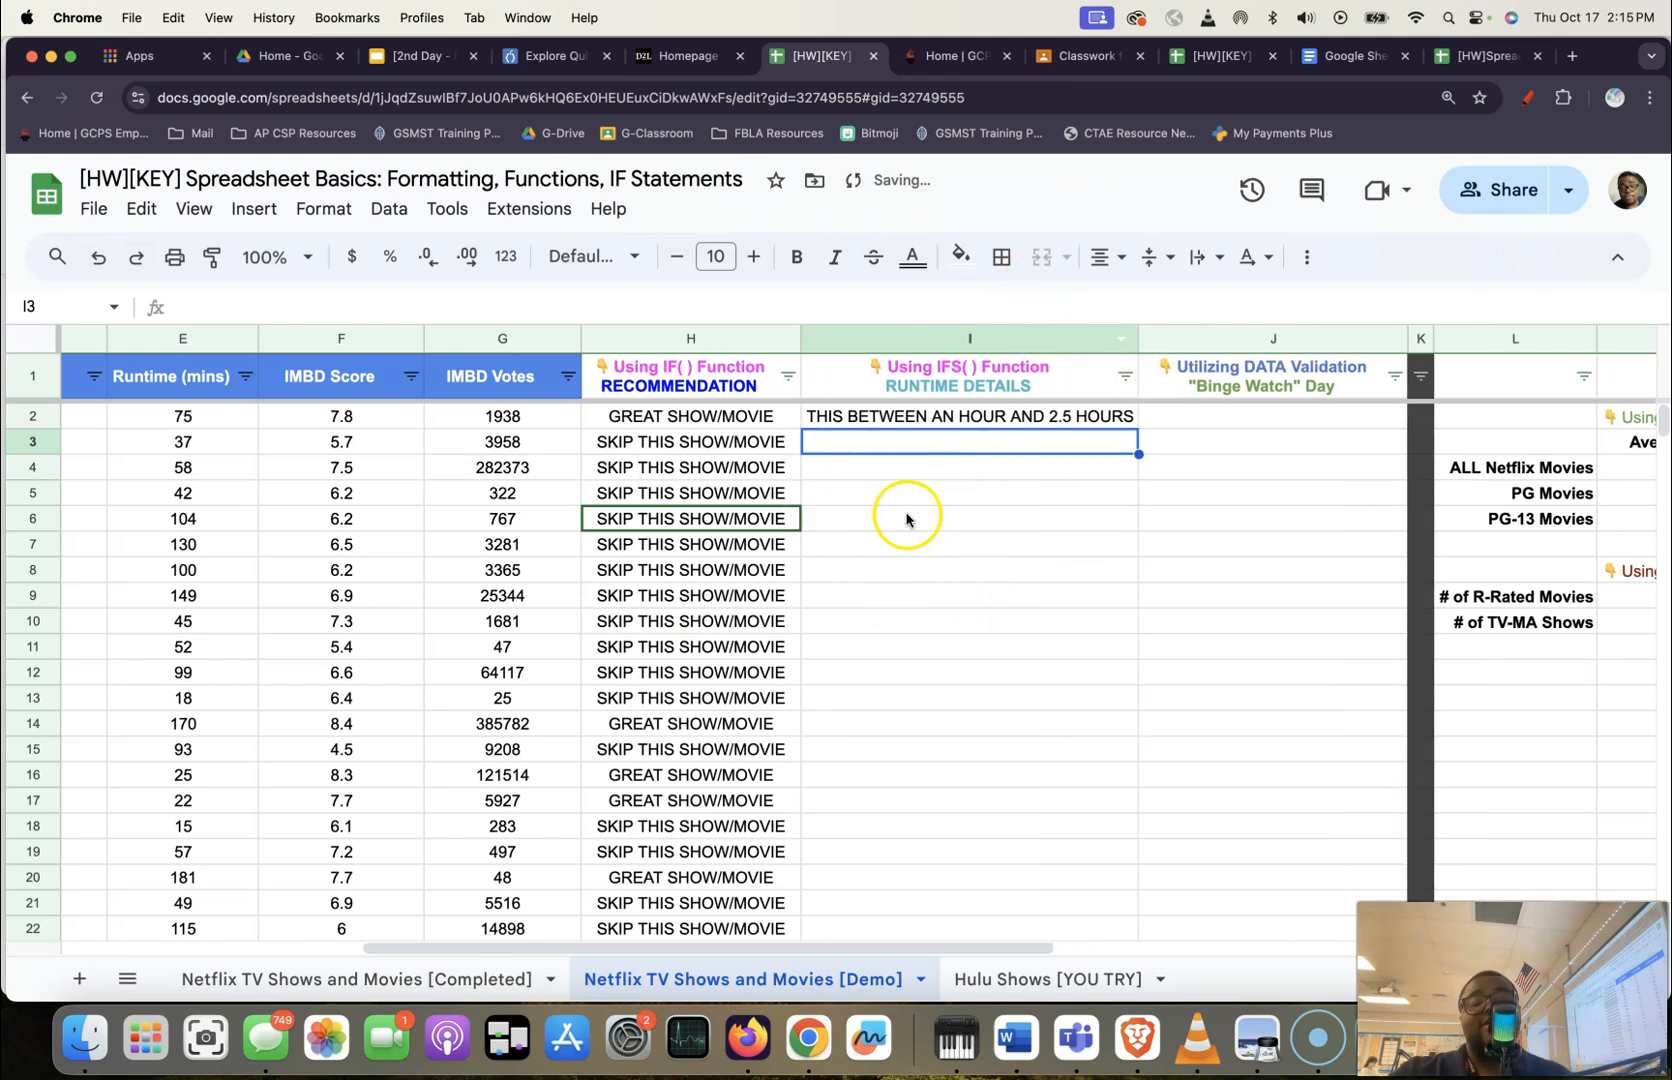
pyautogui.click(858, 422)
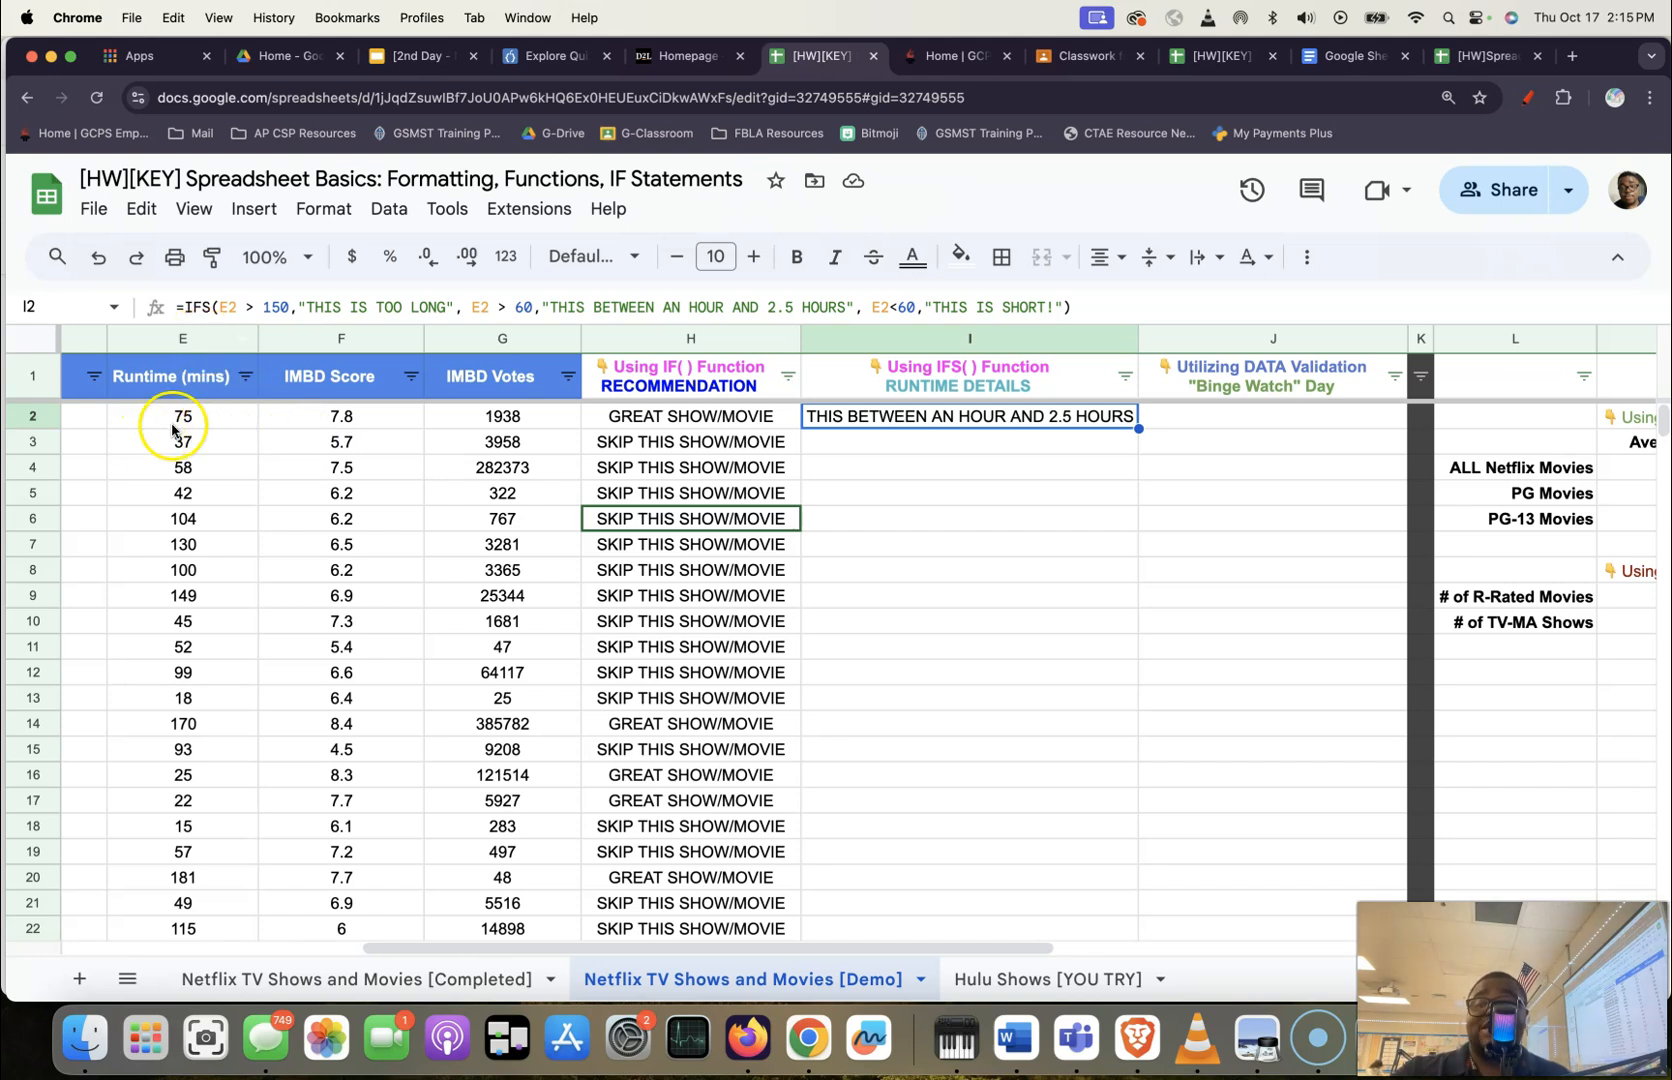
pyautogui.doubleClick(1140, 428)
pyautogui.scroll(-8, 1055, 585)
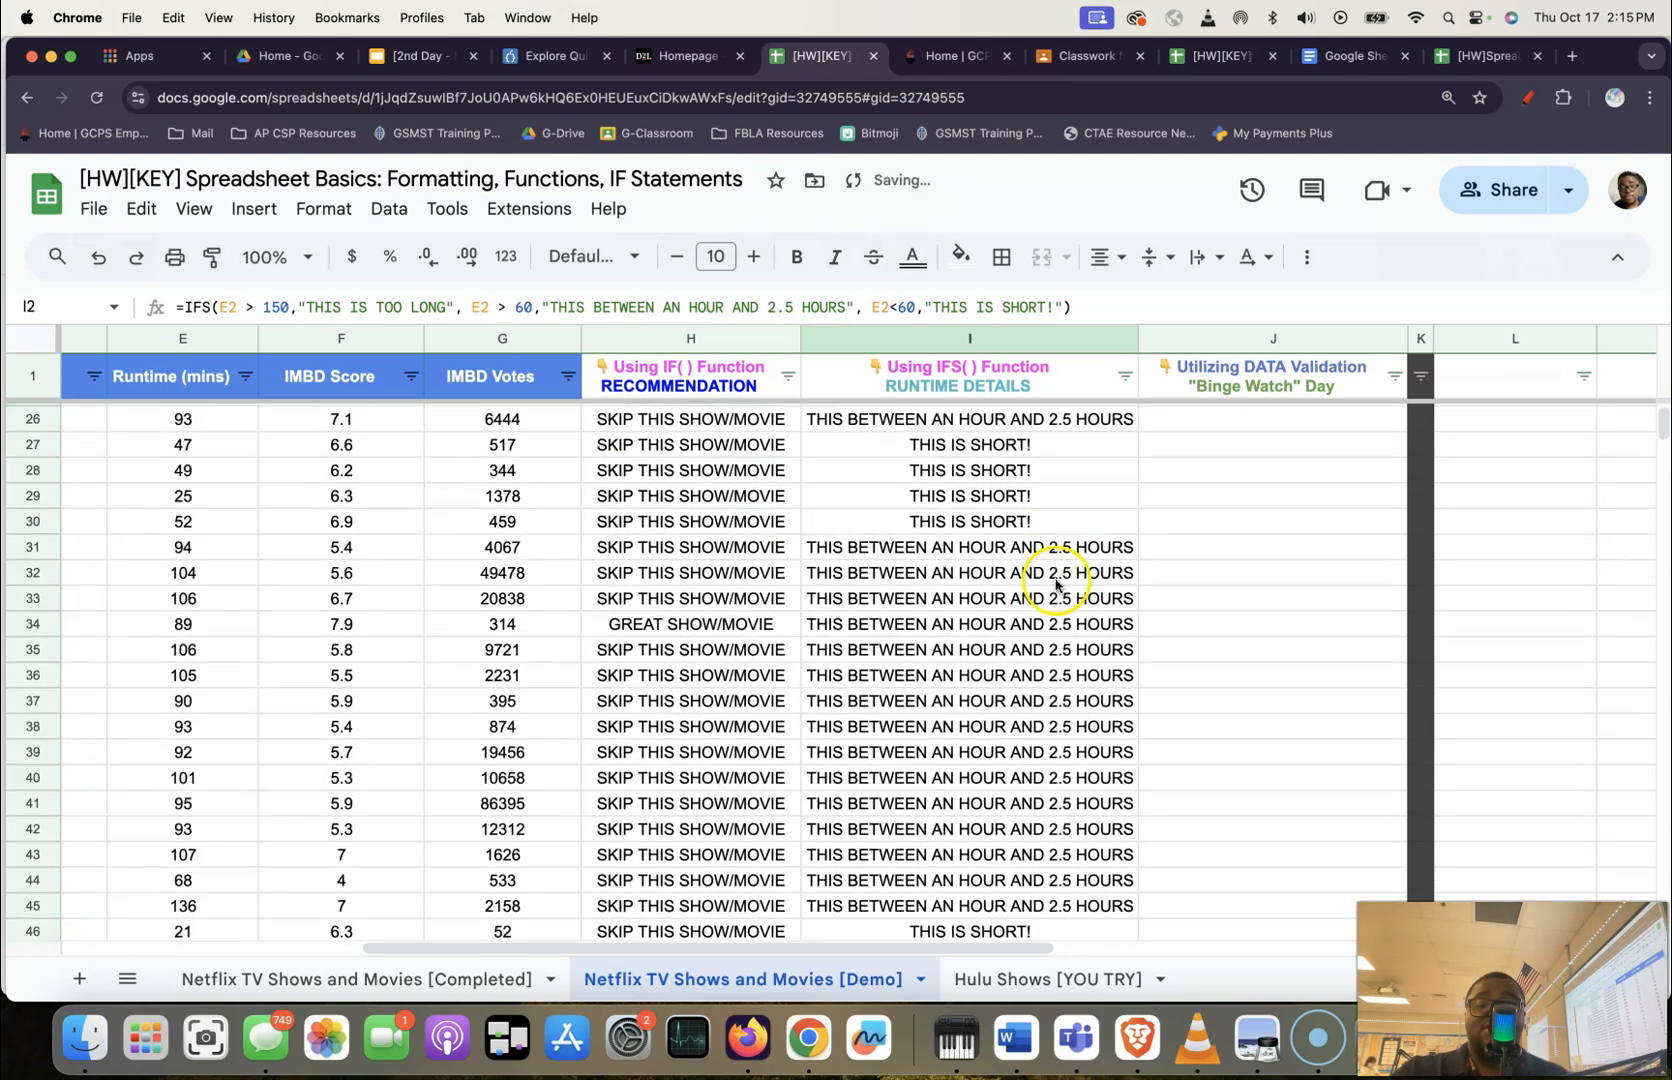
# Sort the sheet by Runtime Details from A to Z and inspect the #N/A cells at the end of column I.
pyautogui.scroll(8, 1055, 585)
pyautogui.click(1125, 376)
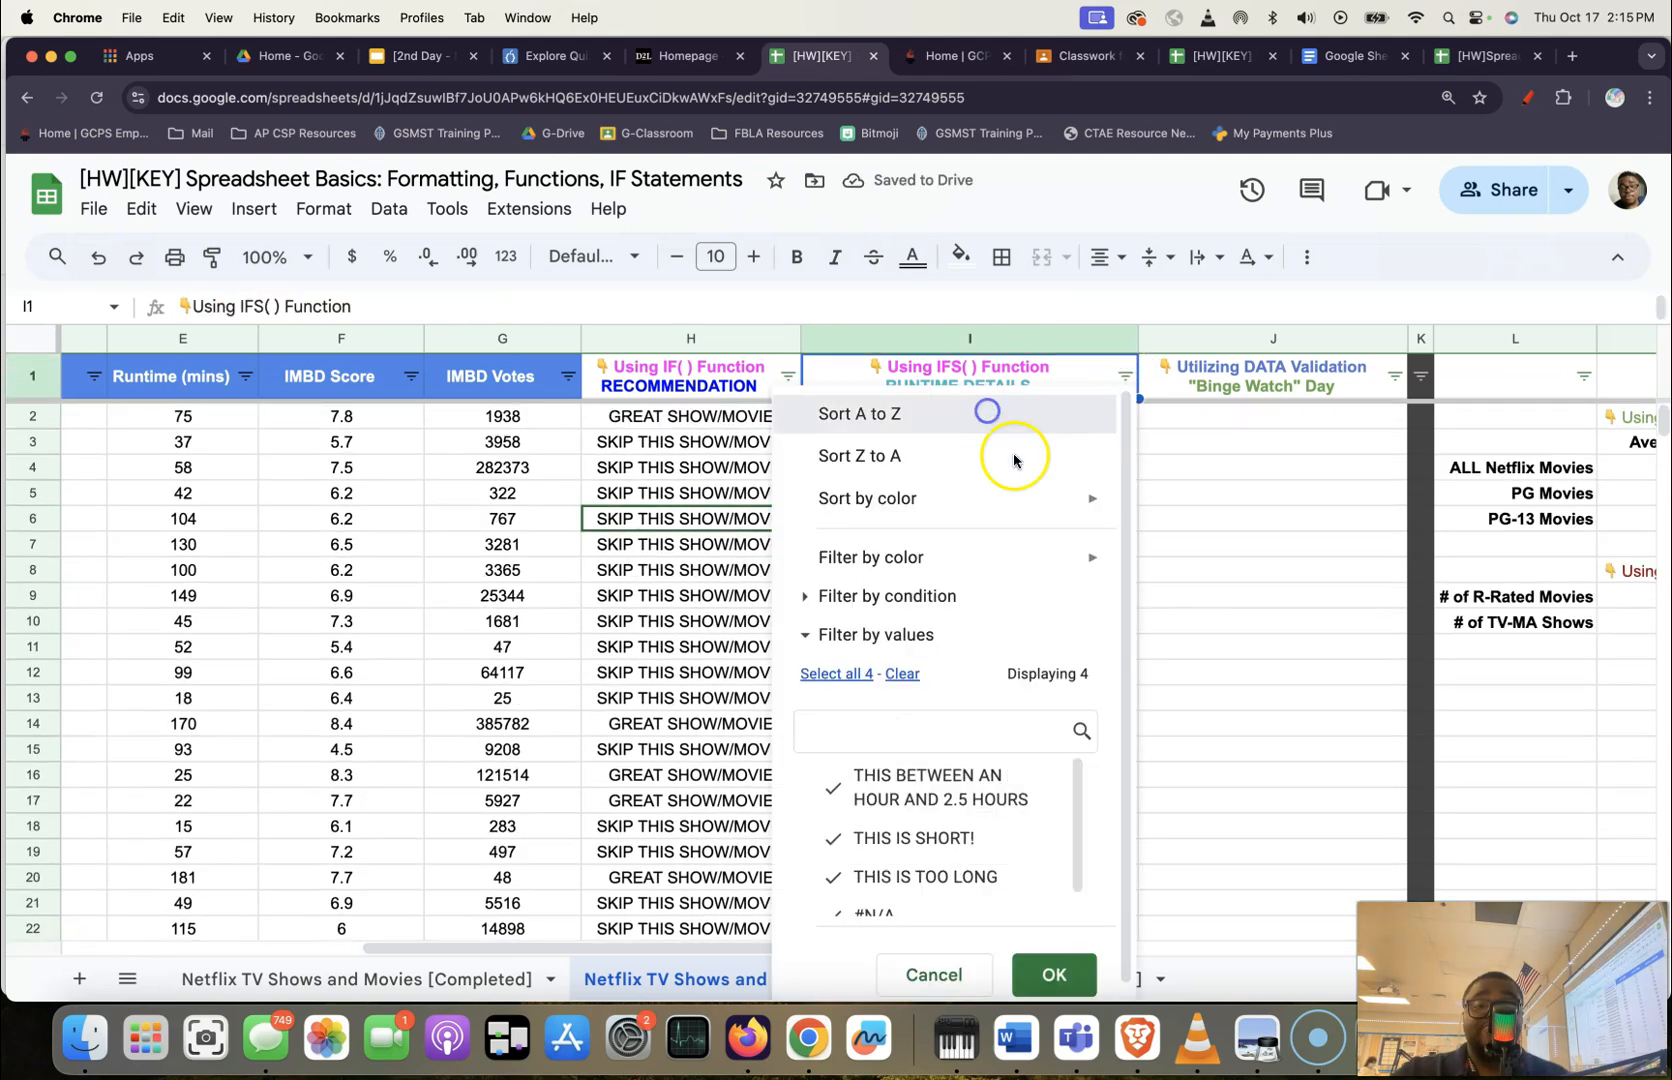
pyautogui.scroll(-20, 960, 500)
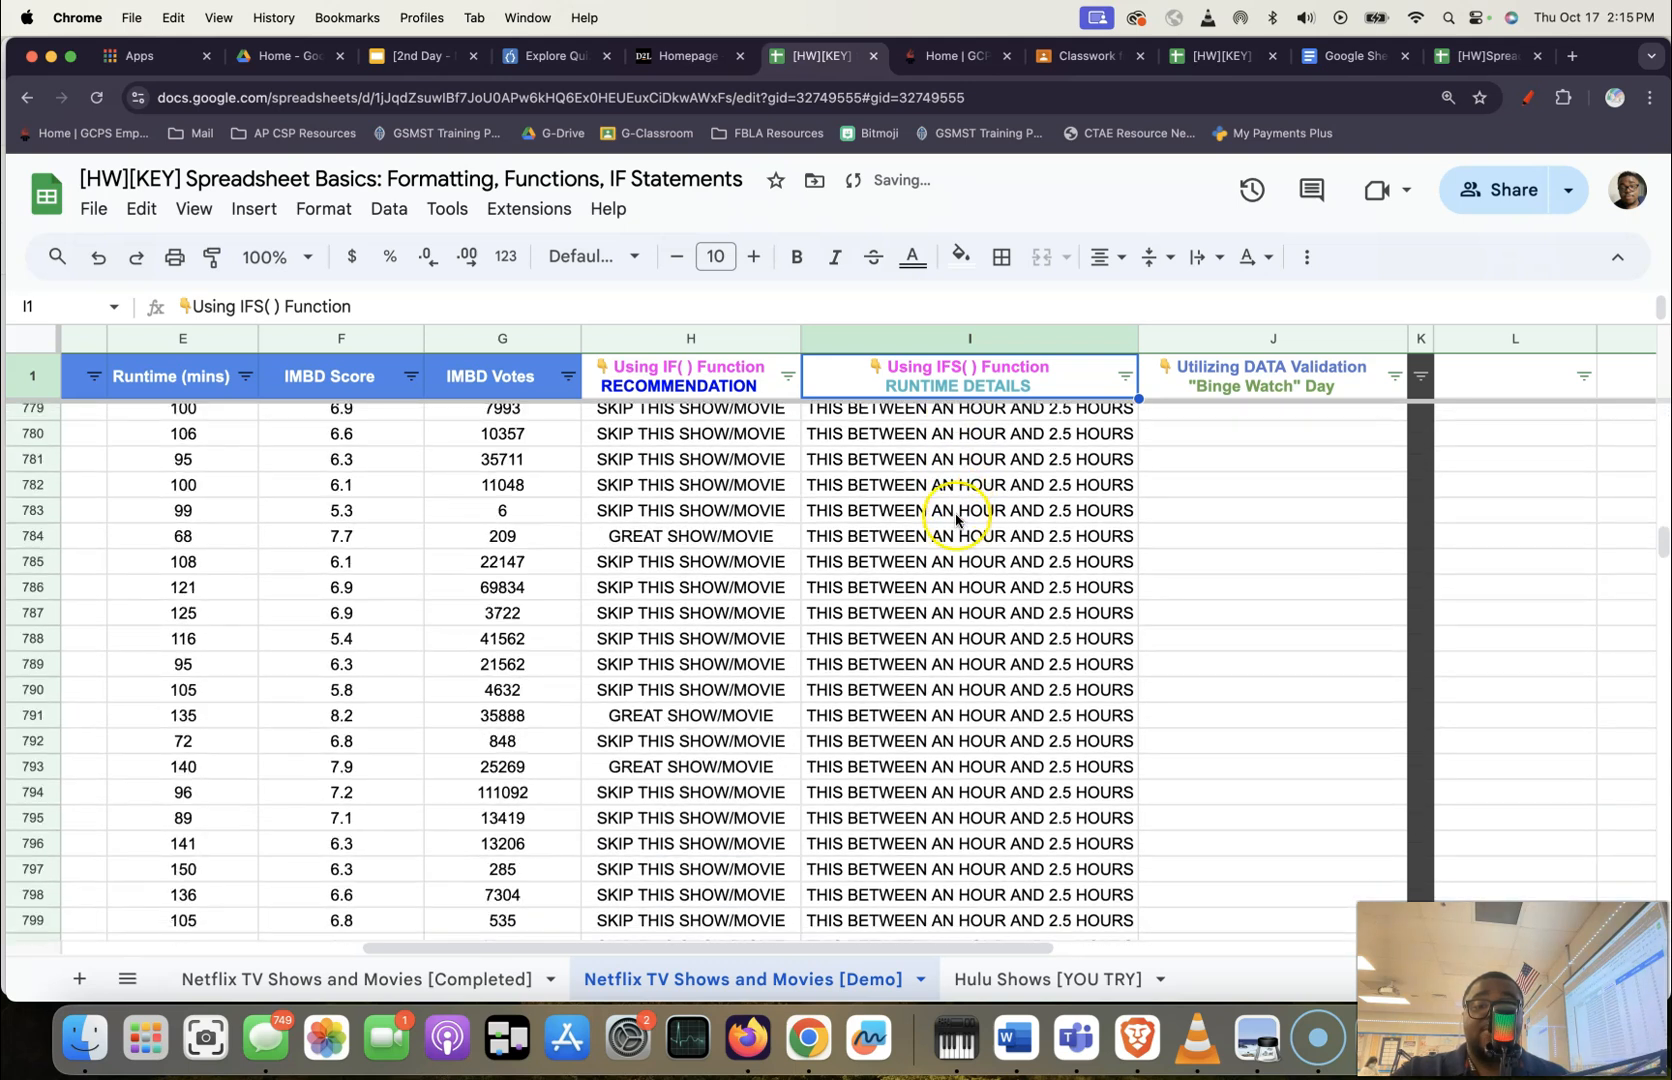
pyautogui.scroll(-20, 956, 519)
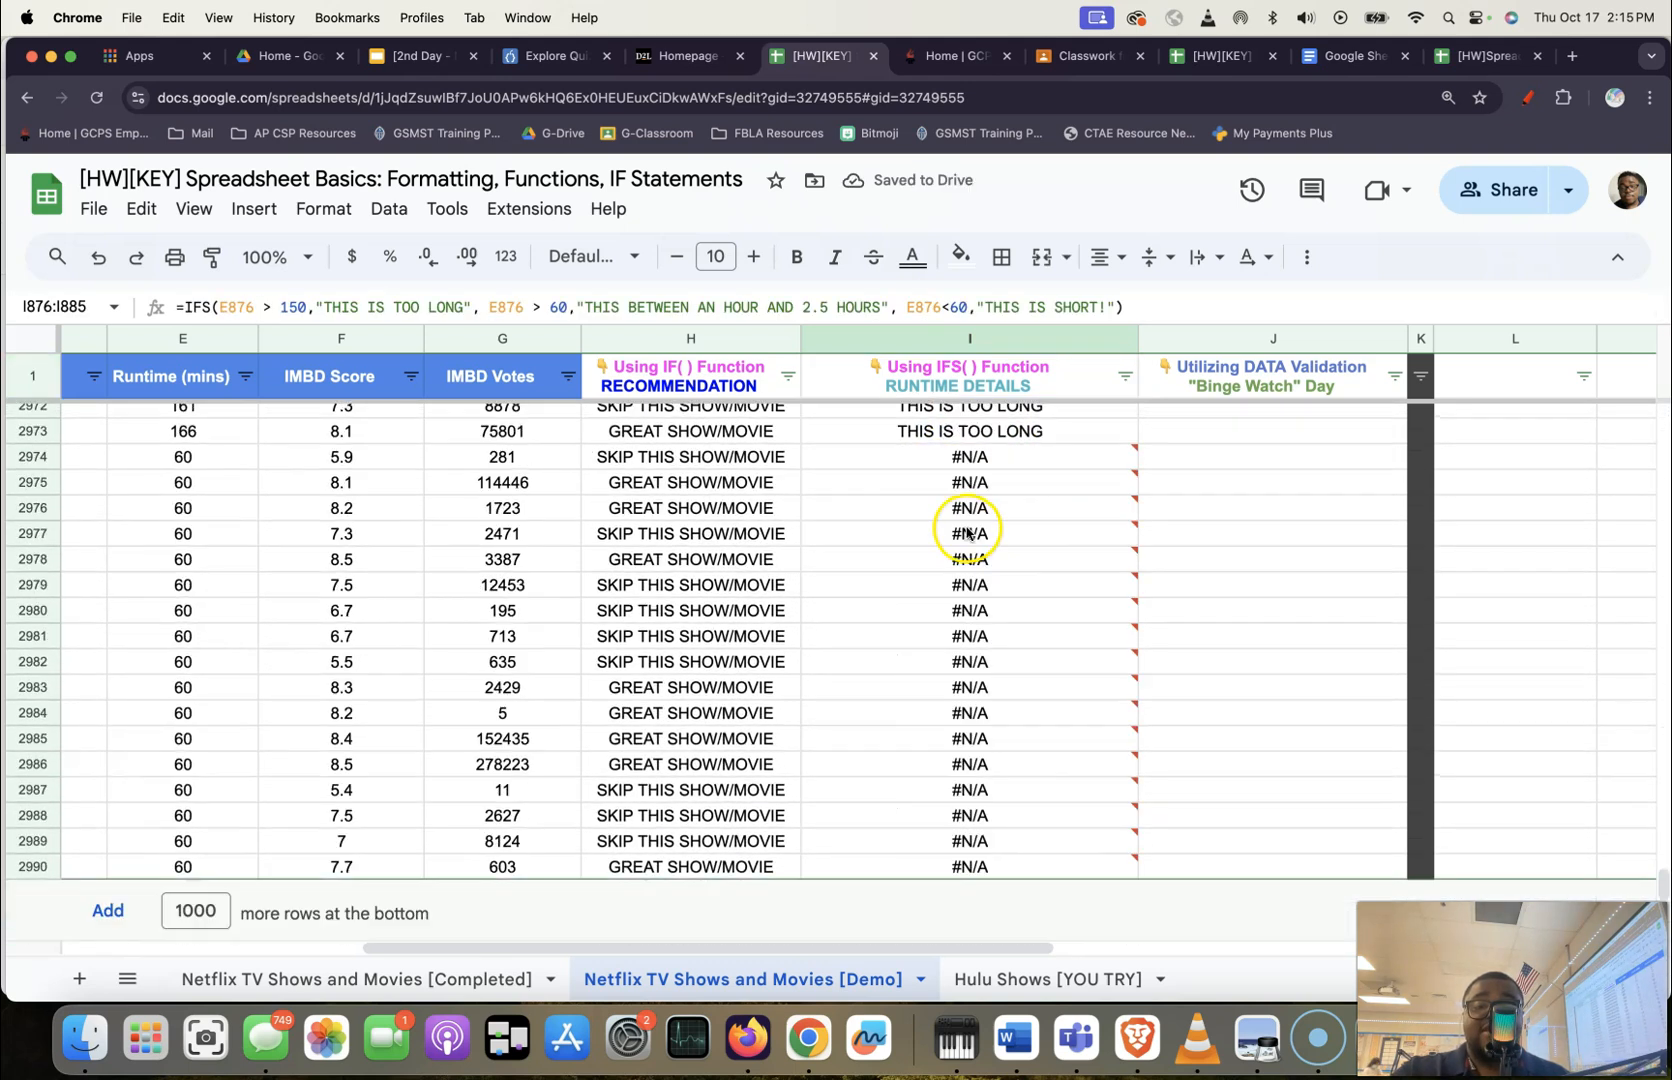
pyautogui.click(983, 482)
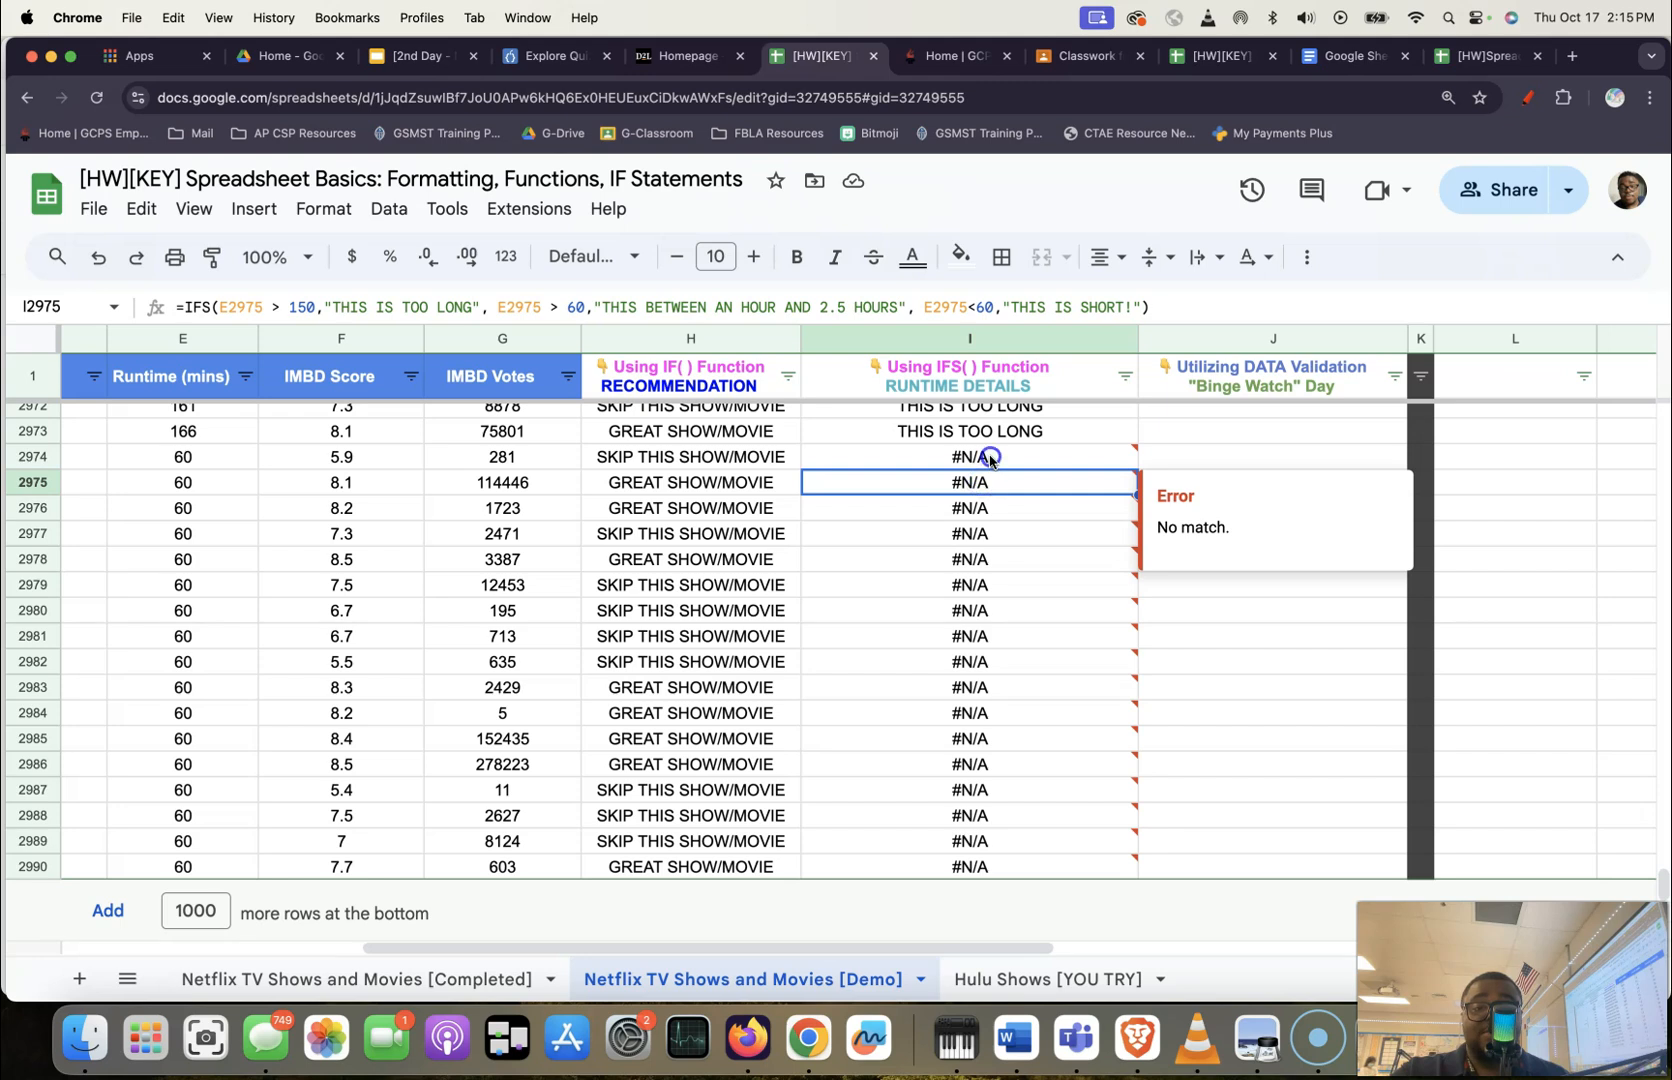
pyautogui.click(990, 458)
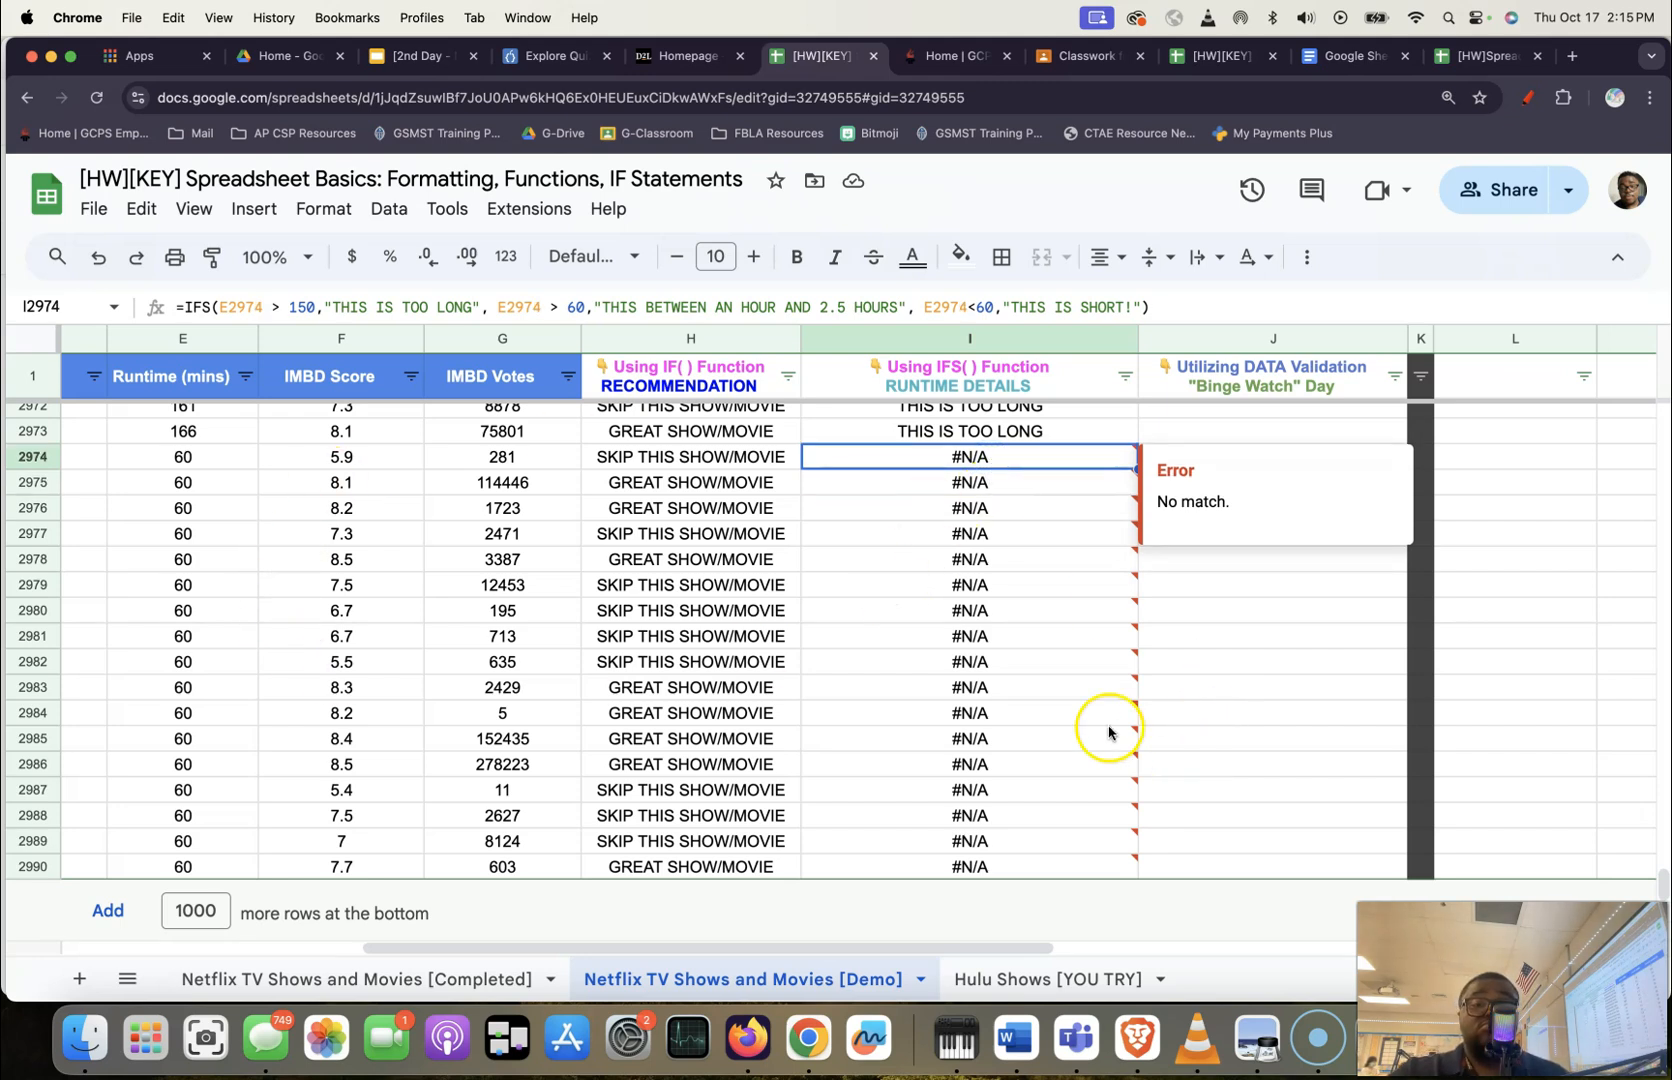
pyautogui.scroll(20, 976, 682)
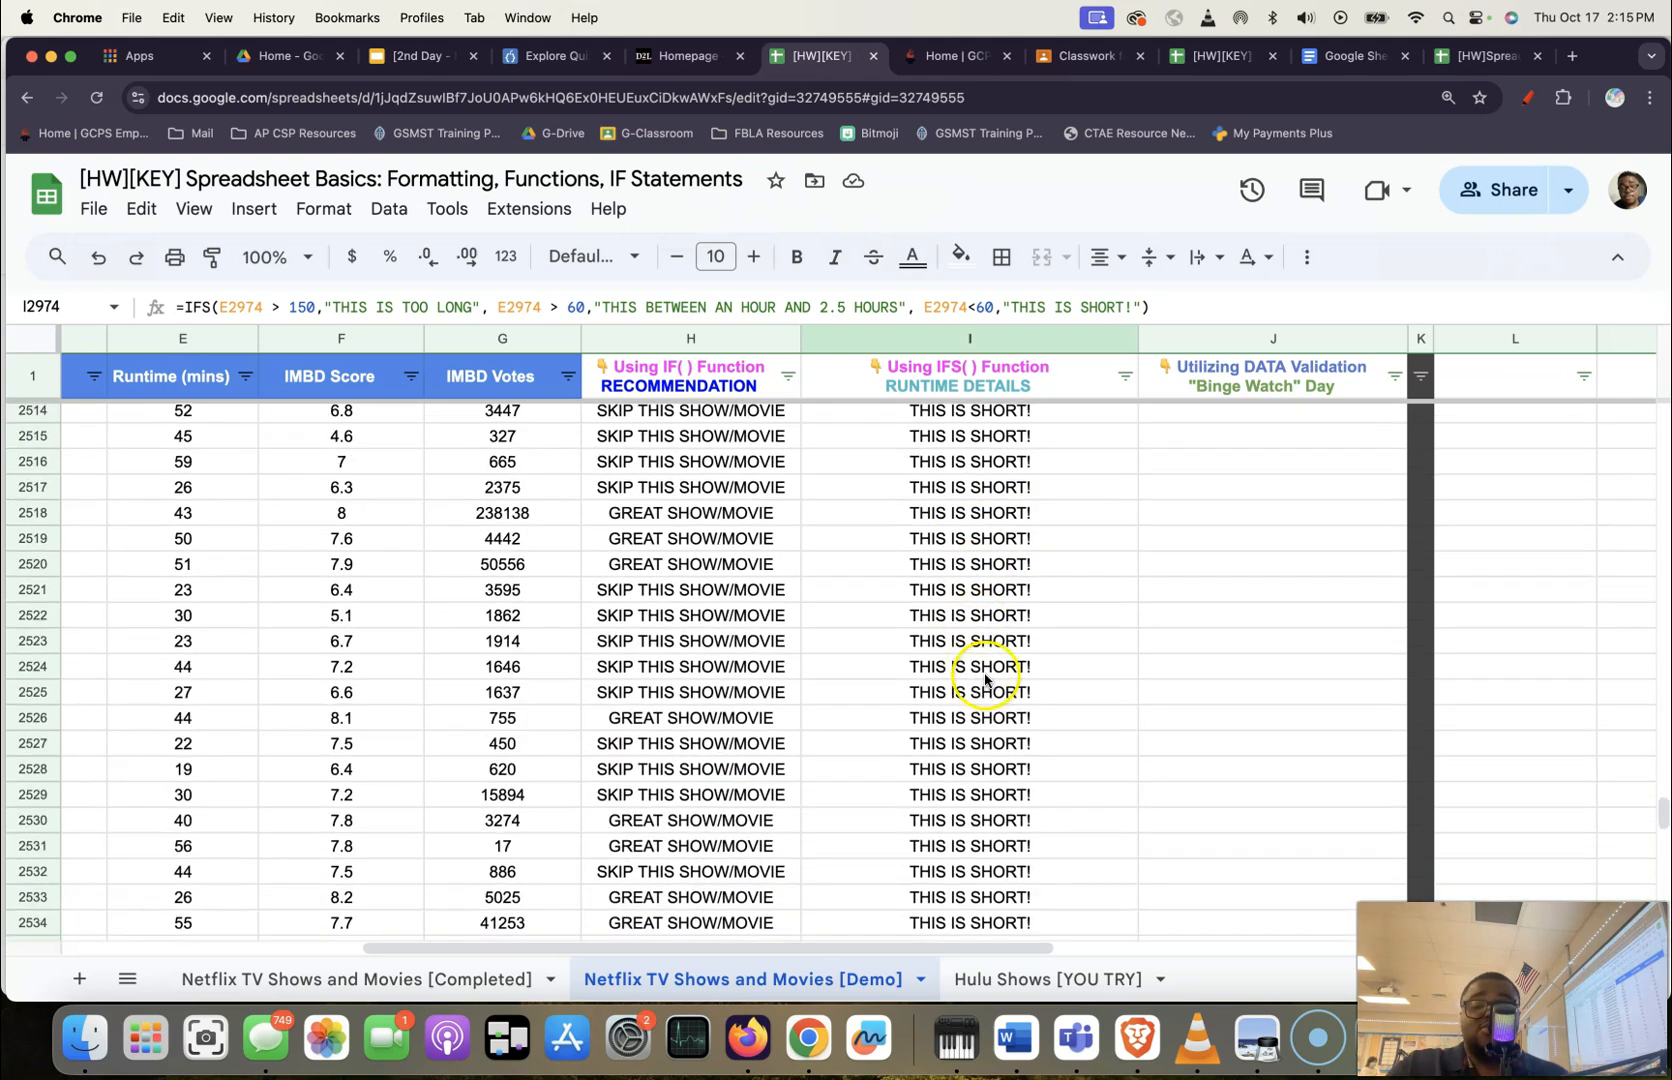
# Undo the Runtime Details sort and the fill of the IFS formula down column I.
pyautogui.press('super+z')
pyautogui.scroll(5, 985, 682)
pyautogui.press('super+z')
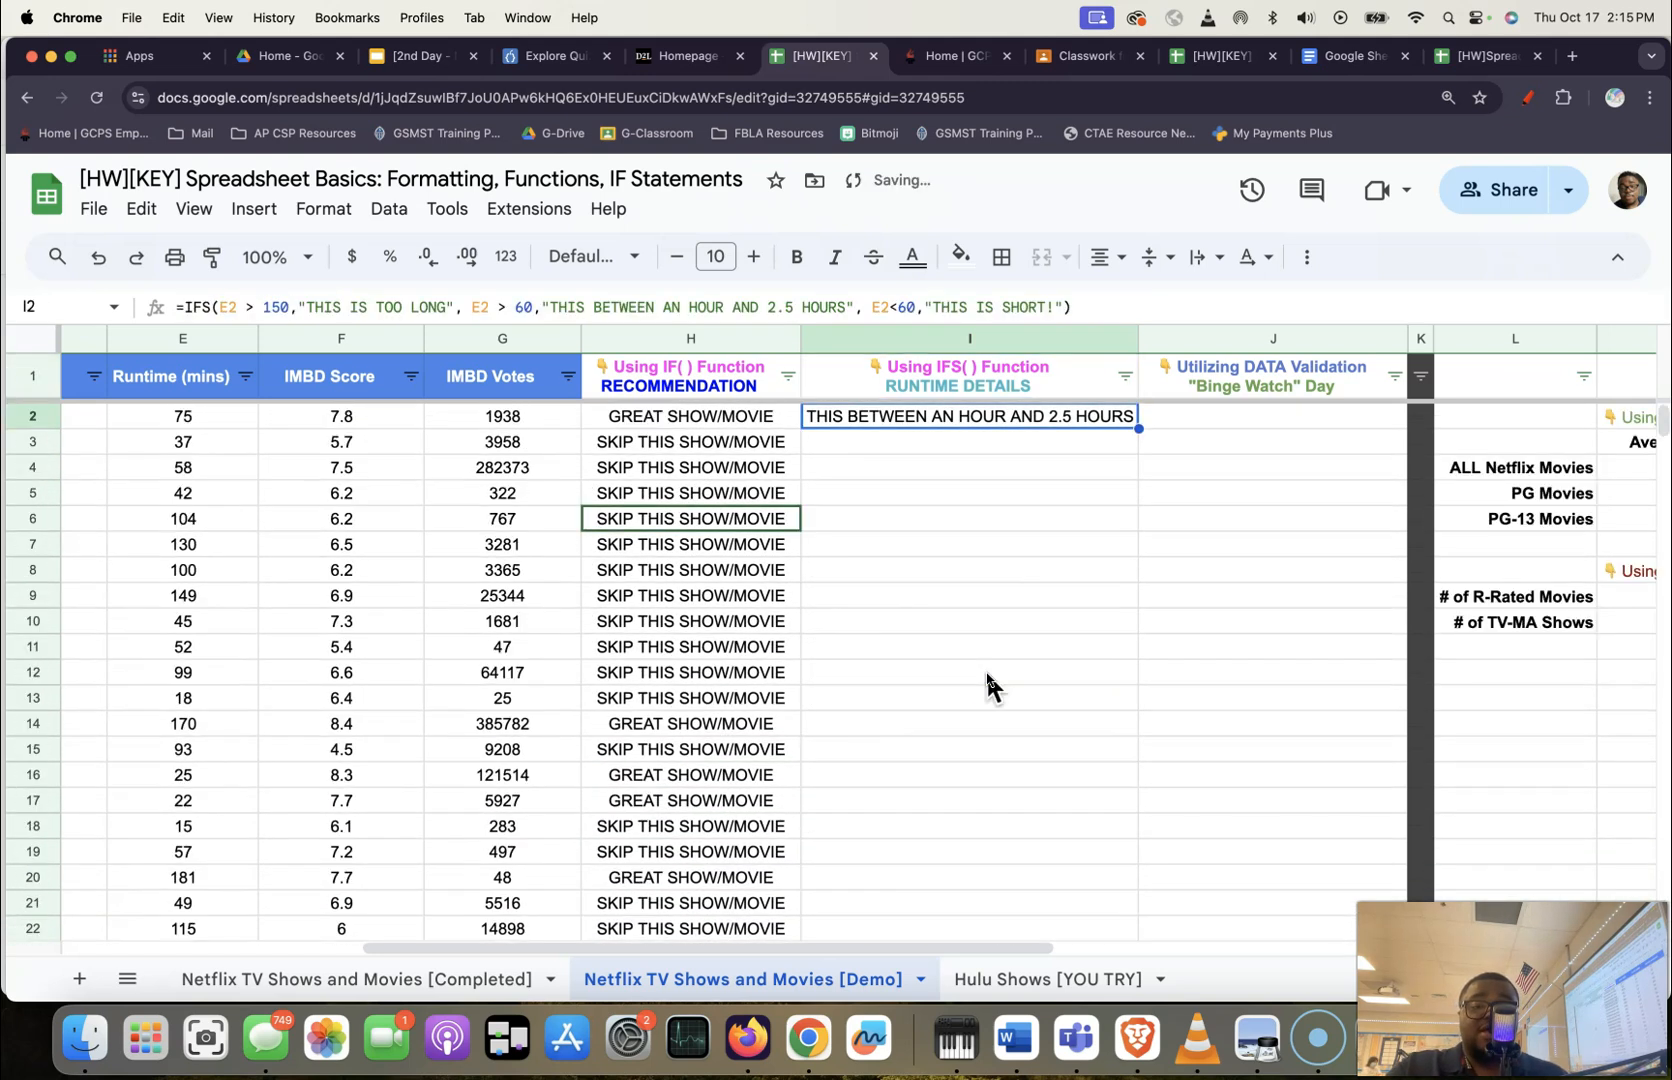
# Change the third condition of the IFS formula in I2 to E2<=60.
pyautogui.click(880, 308)
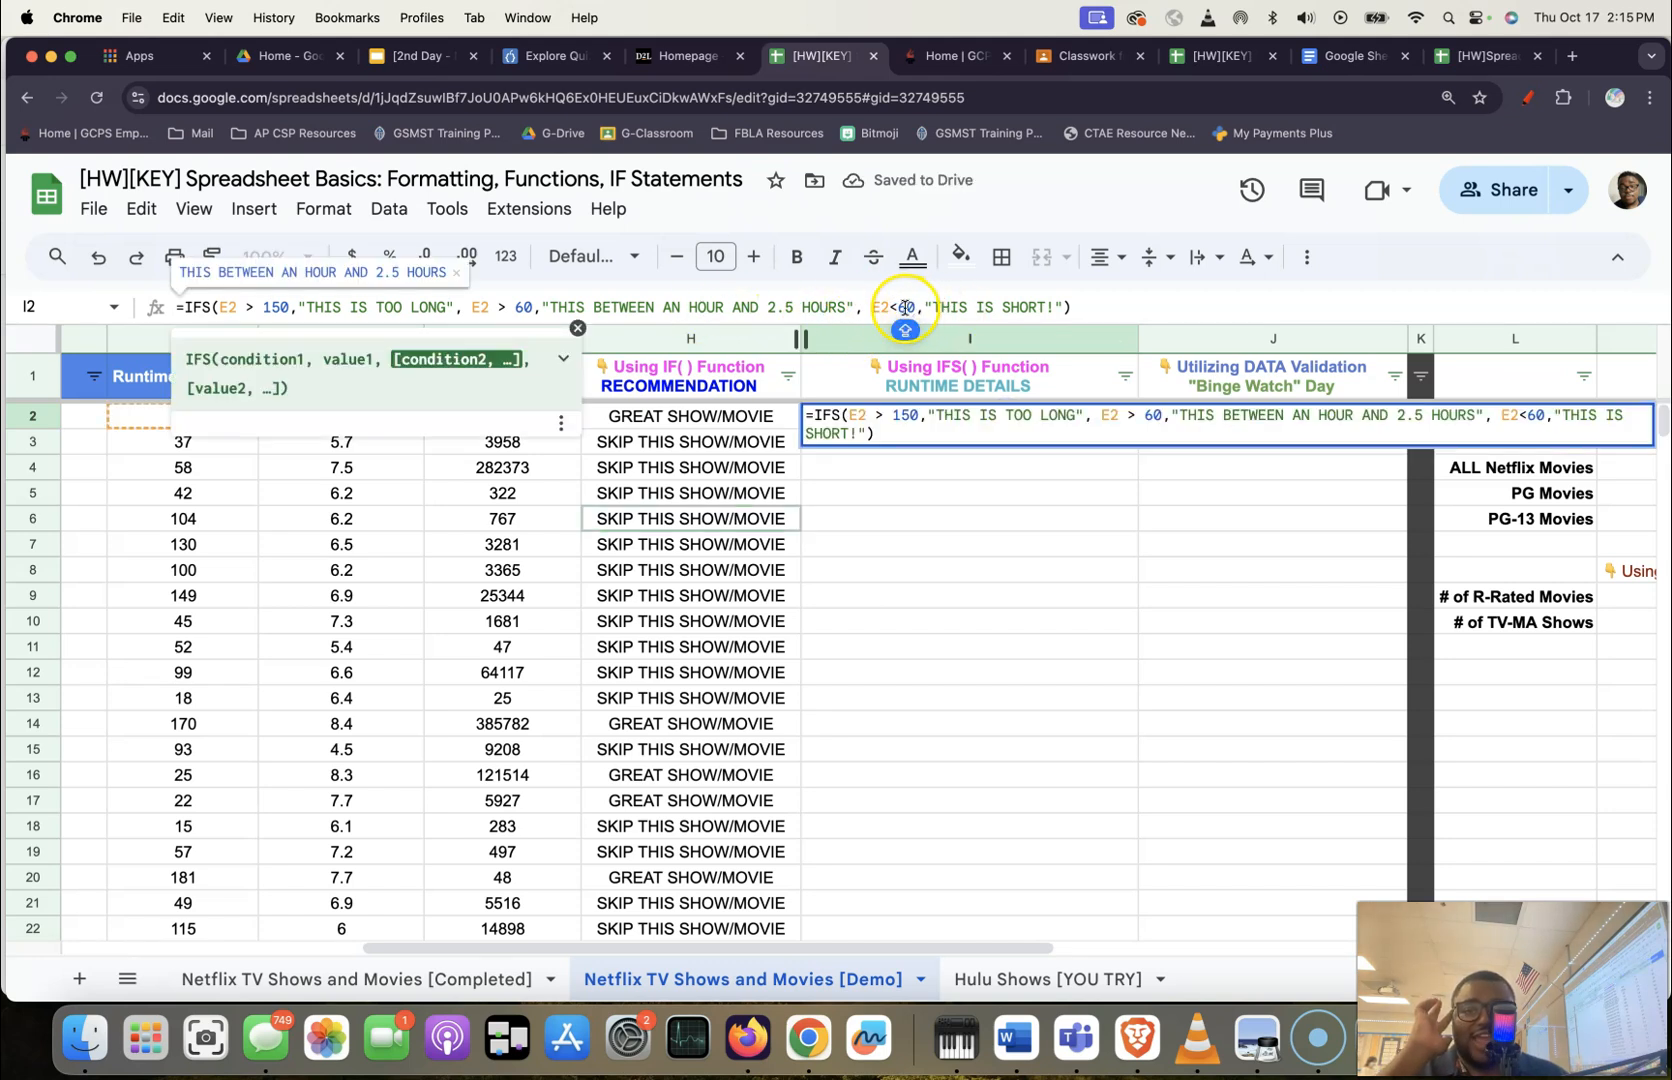
pyautogui.write('=')
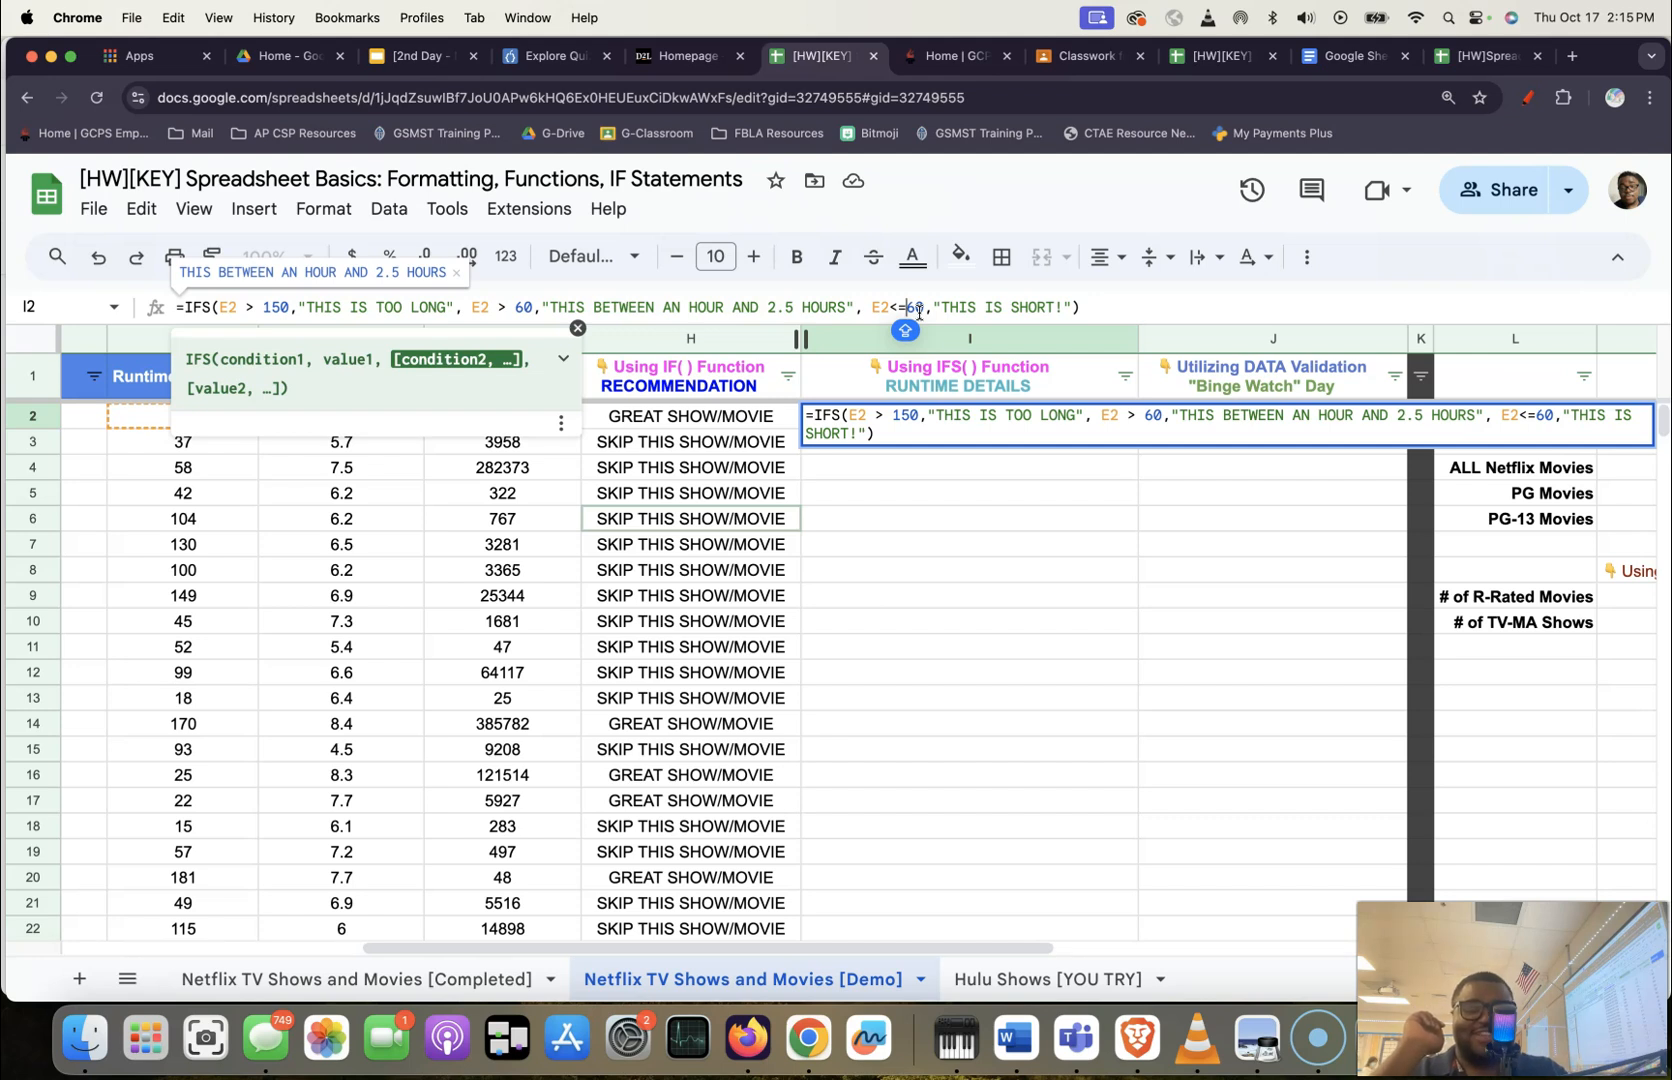
pyautogui.press('Return')
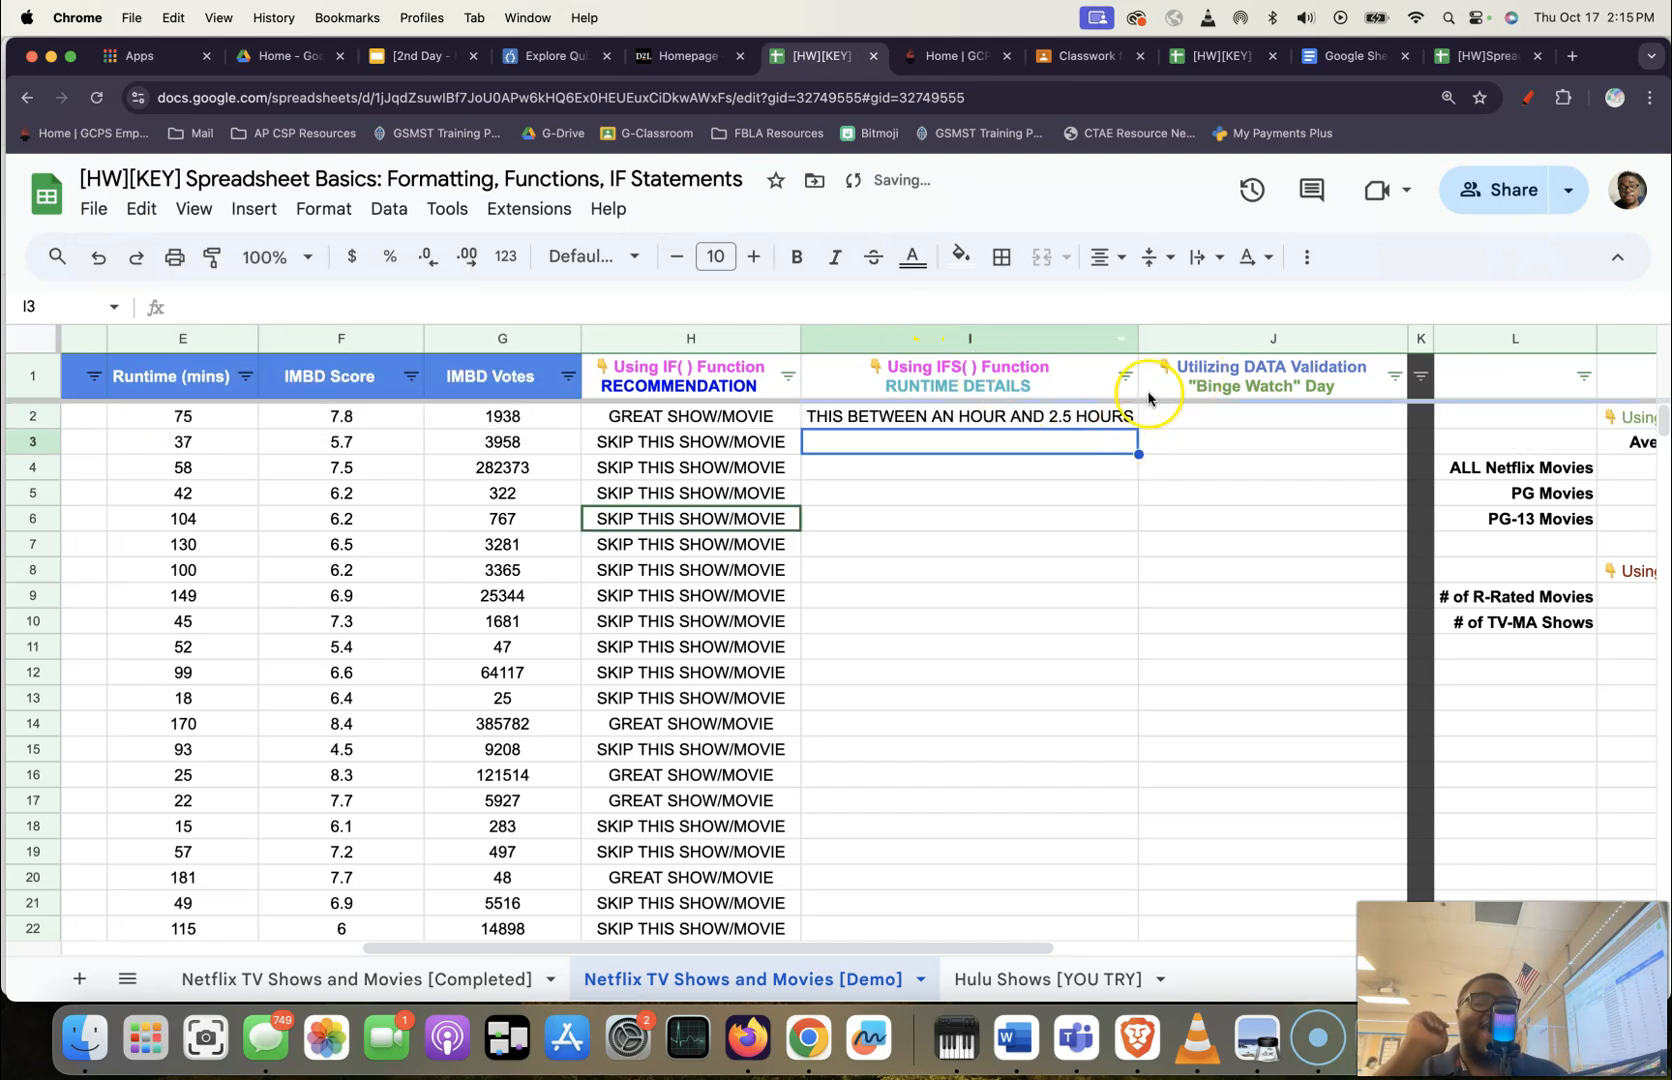
# Fill the corrected IFS formula from I2 down the entire Runtime Details column.
pyautogui.click(1124, 375)
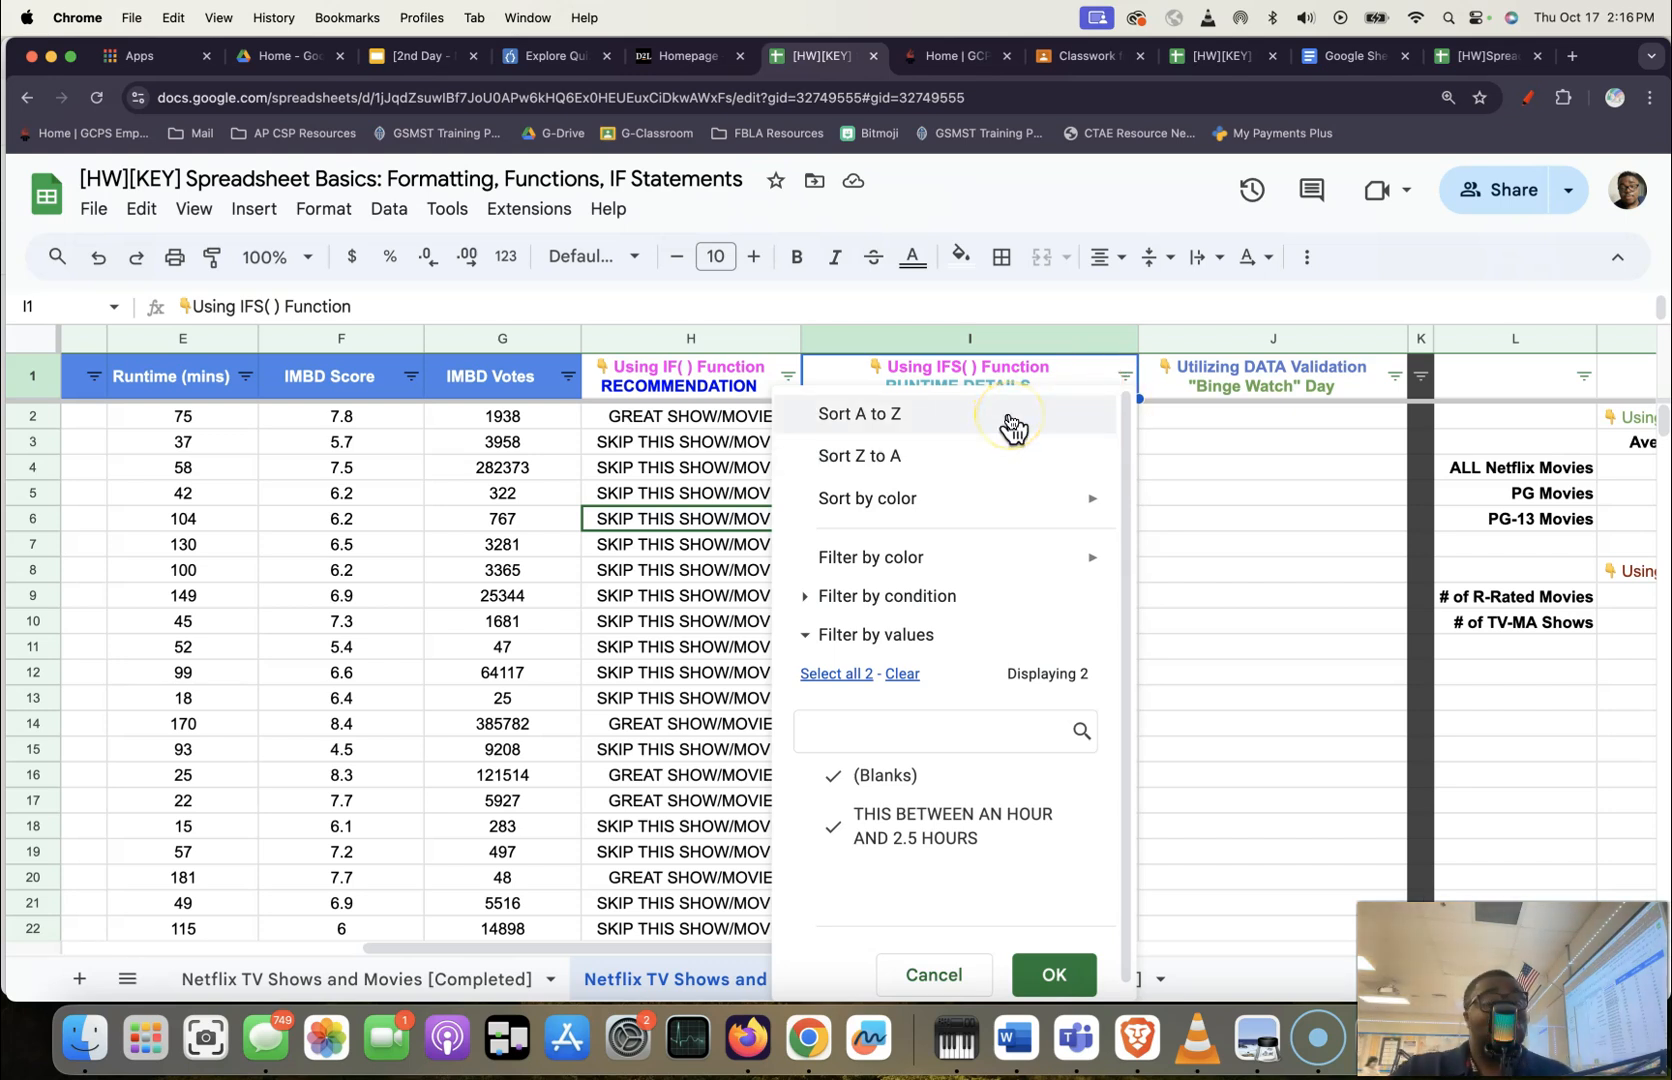
pyautogui.click(1098, 420)
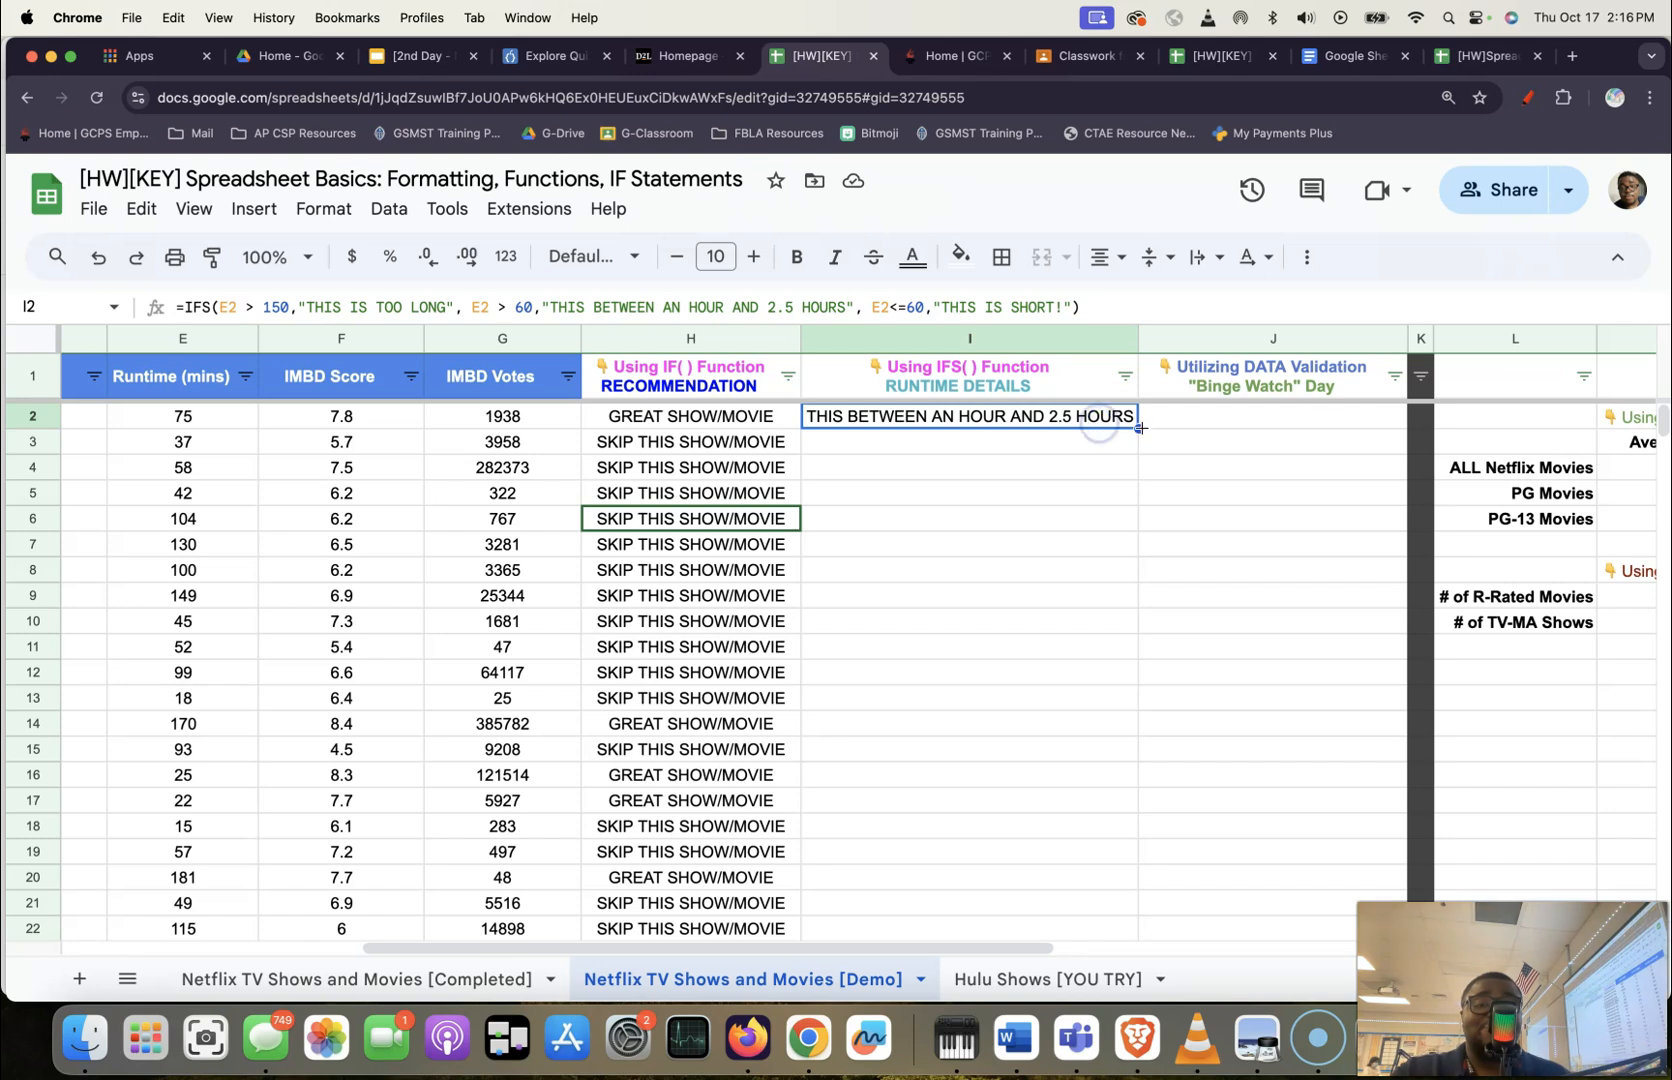
pyautogui.doubleClick(1141, 428)
# Sort the sheet by Runtime Details from A to Z again and check the whole column for remaining errors.
pyautogui.click(1127, 376)
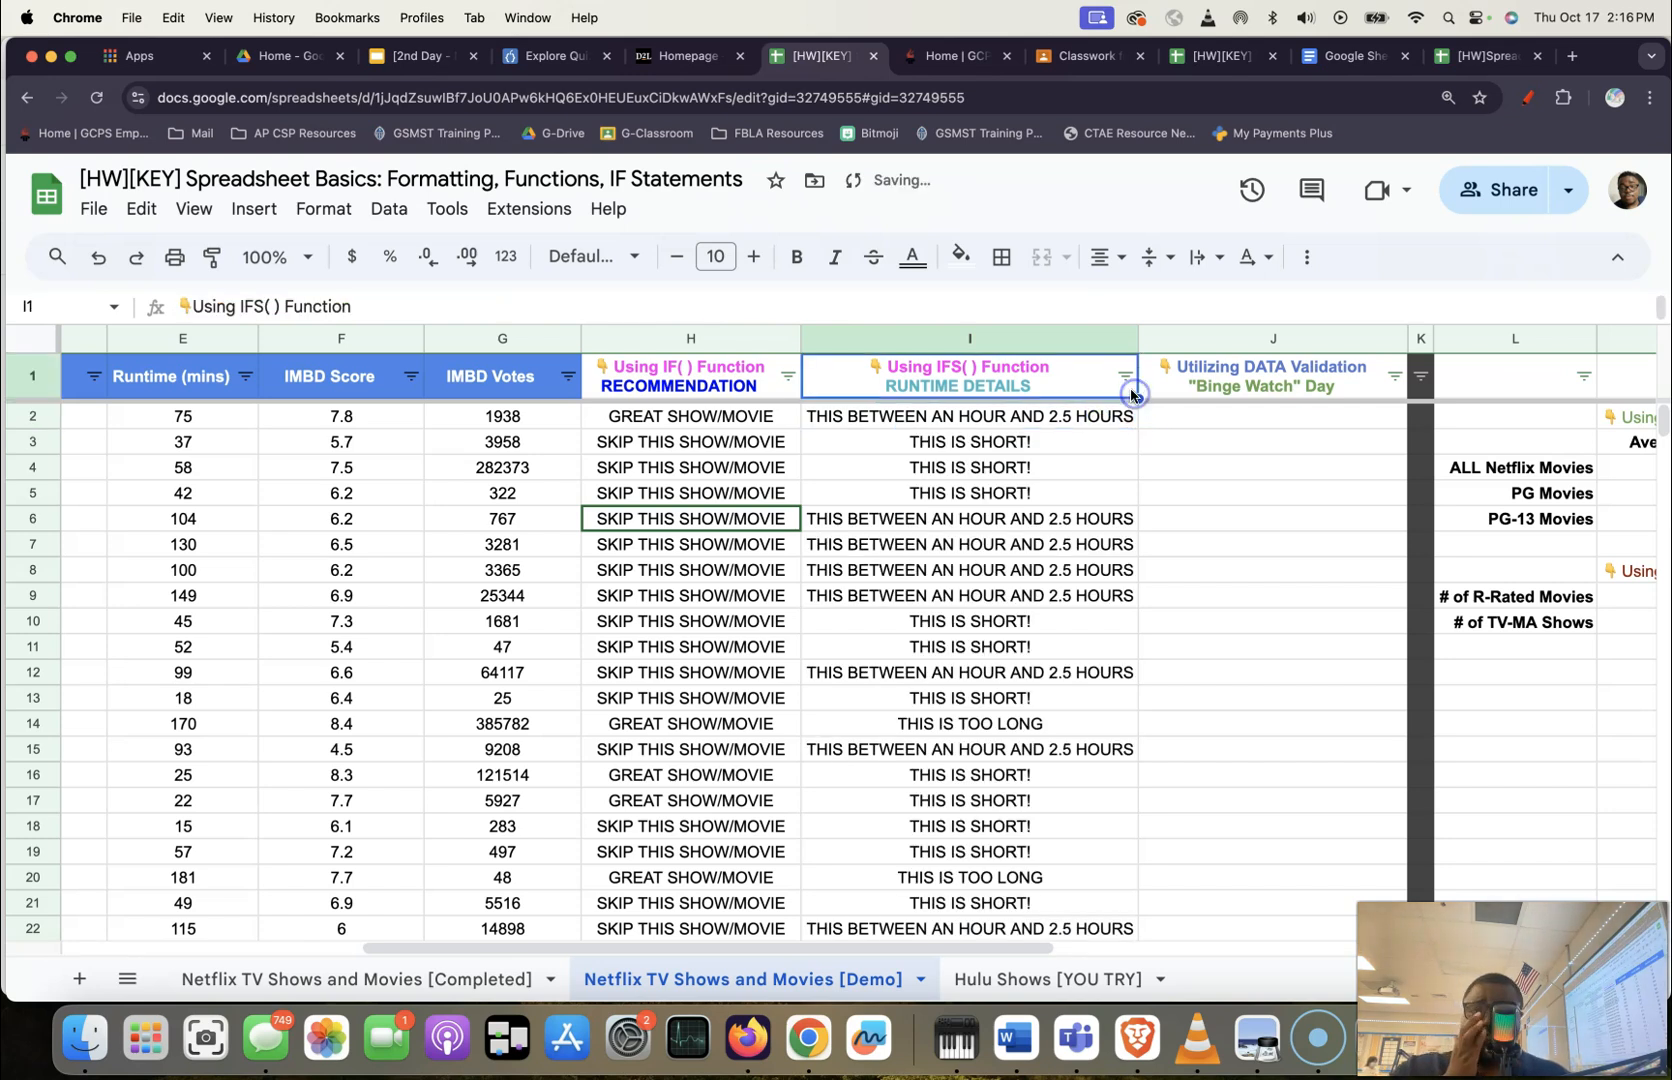
pyautogui.click(1035, 418)
pyautogui.scroll(-20, 930, 560)
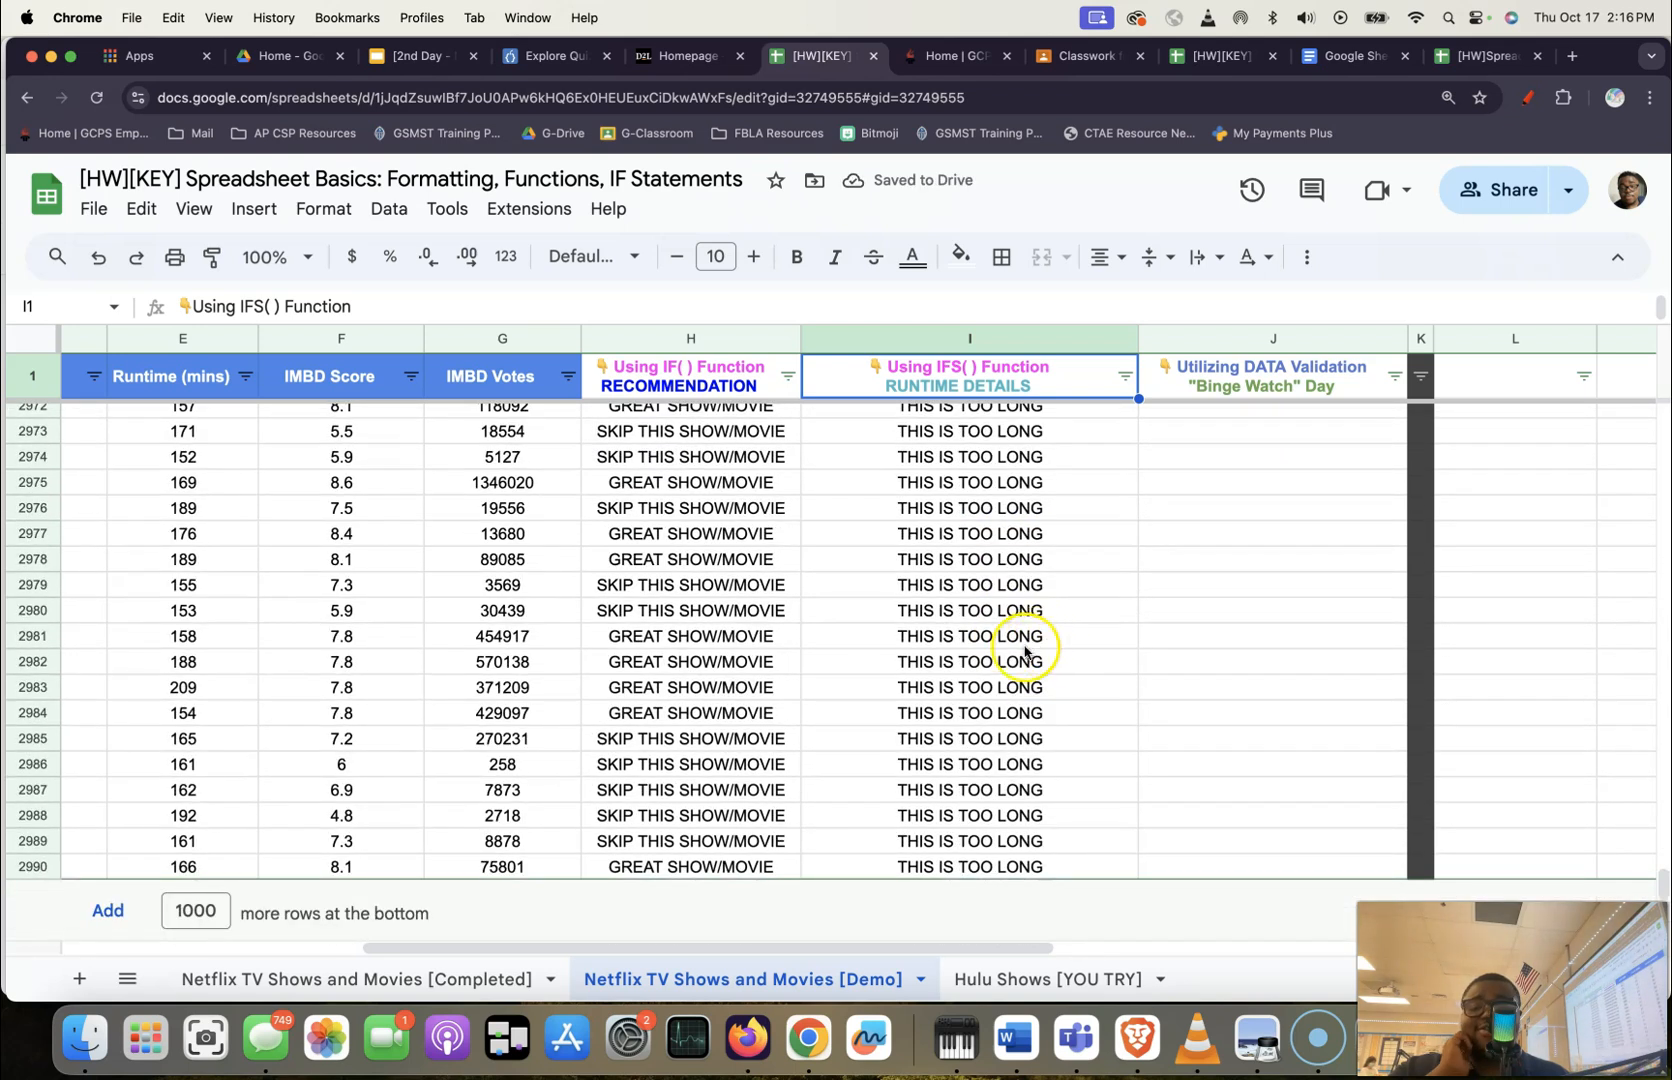
pyautogui.scroll(20, 1004, 688)
pyautogui.scroll(20, 1002, 686)
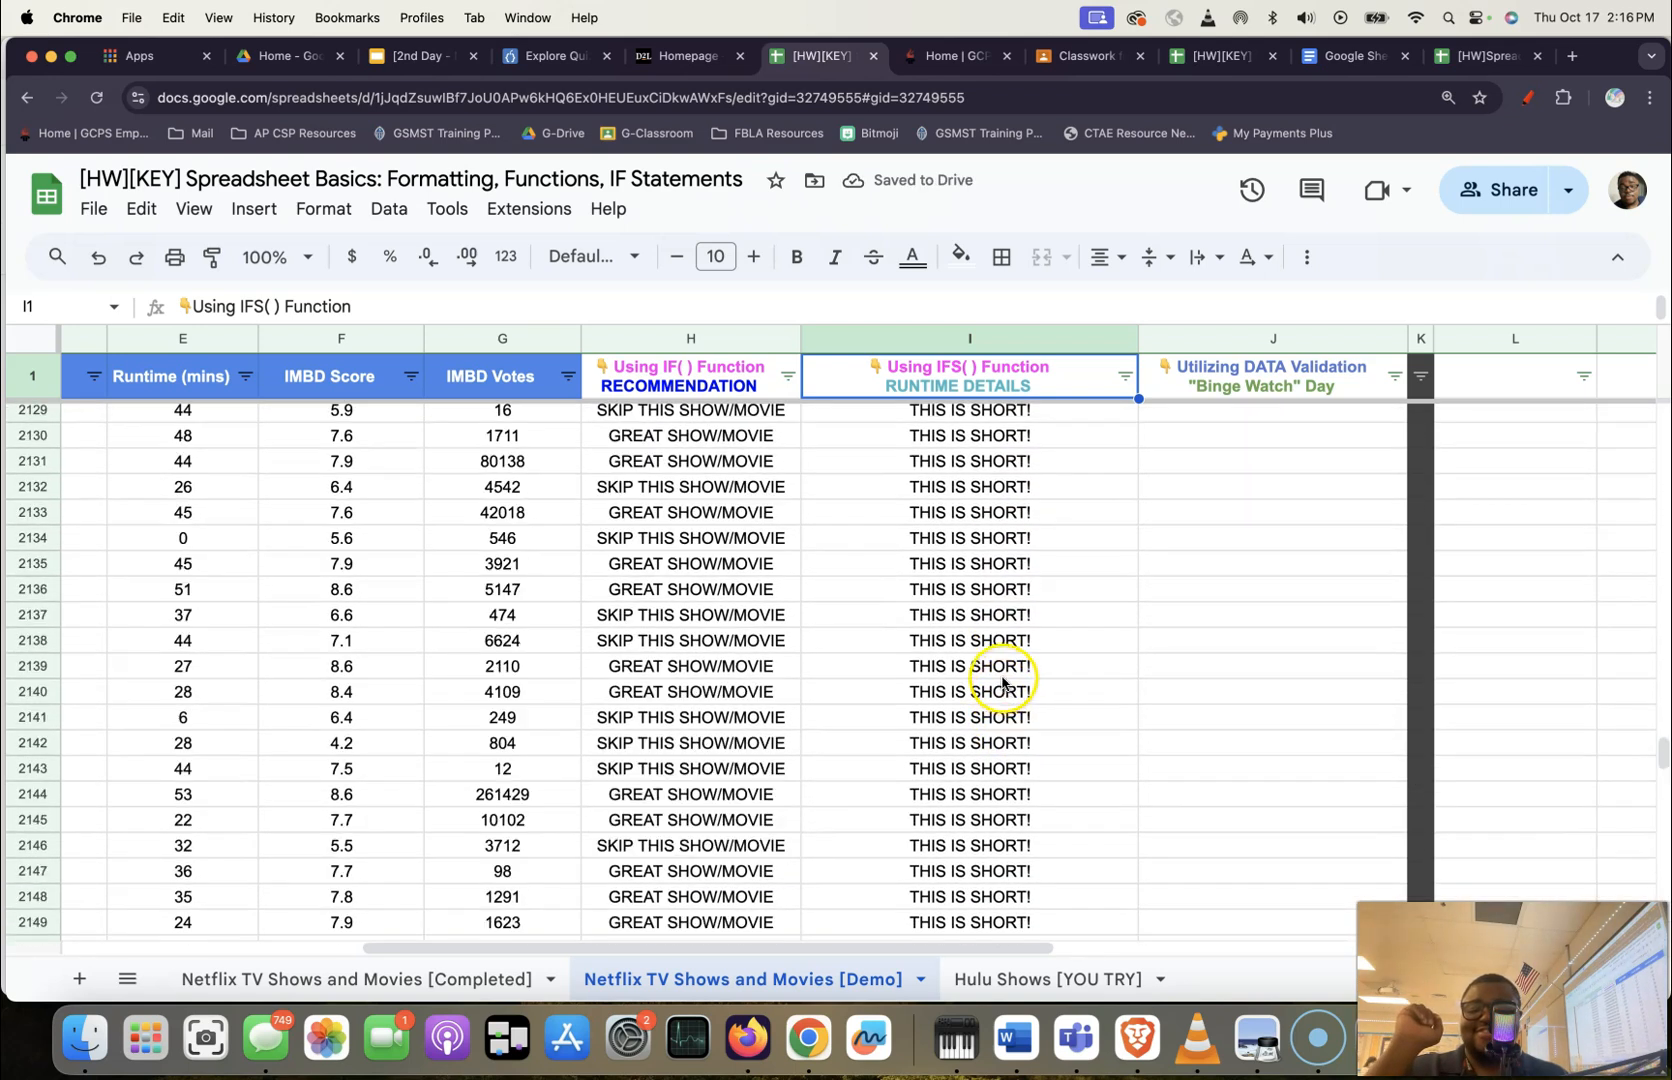
pyautogui.scroll(20, 997, 680)
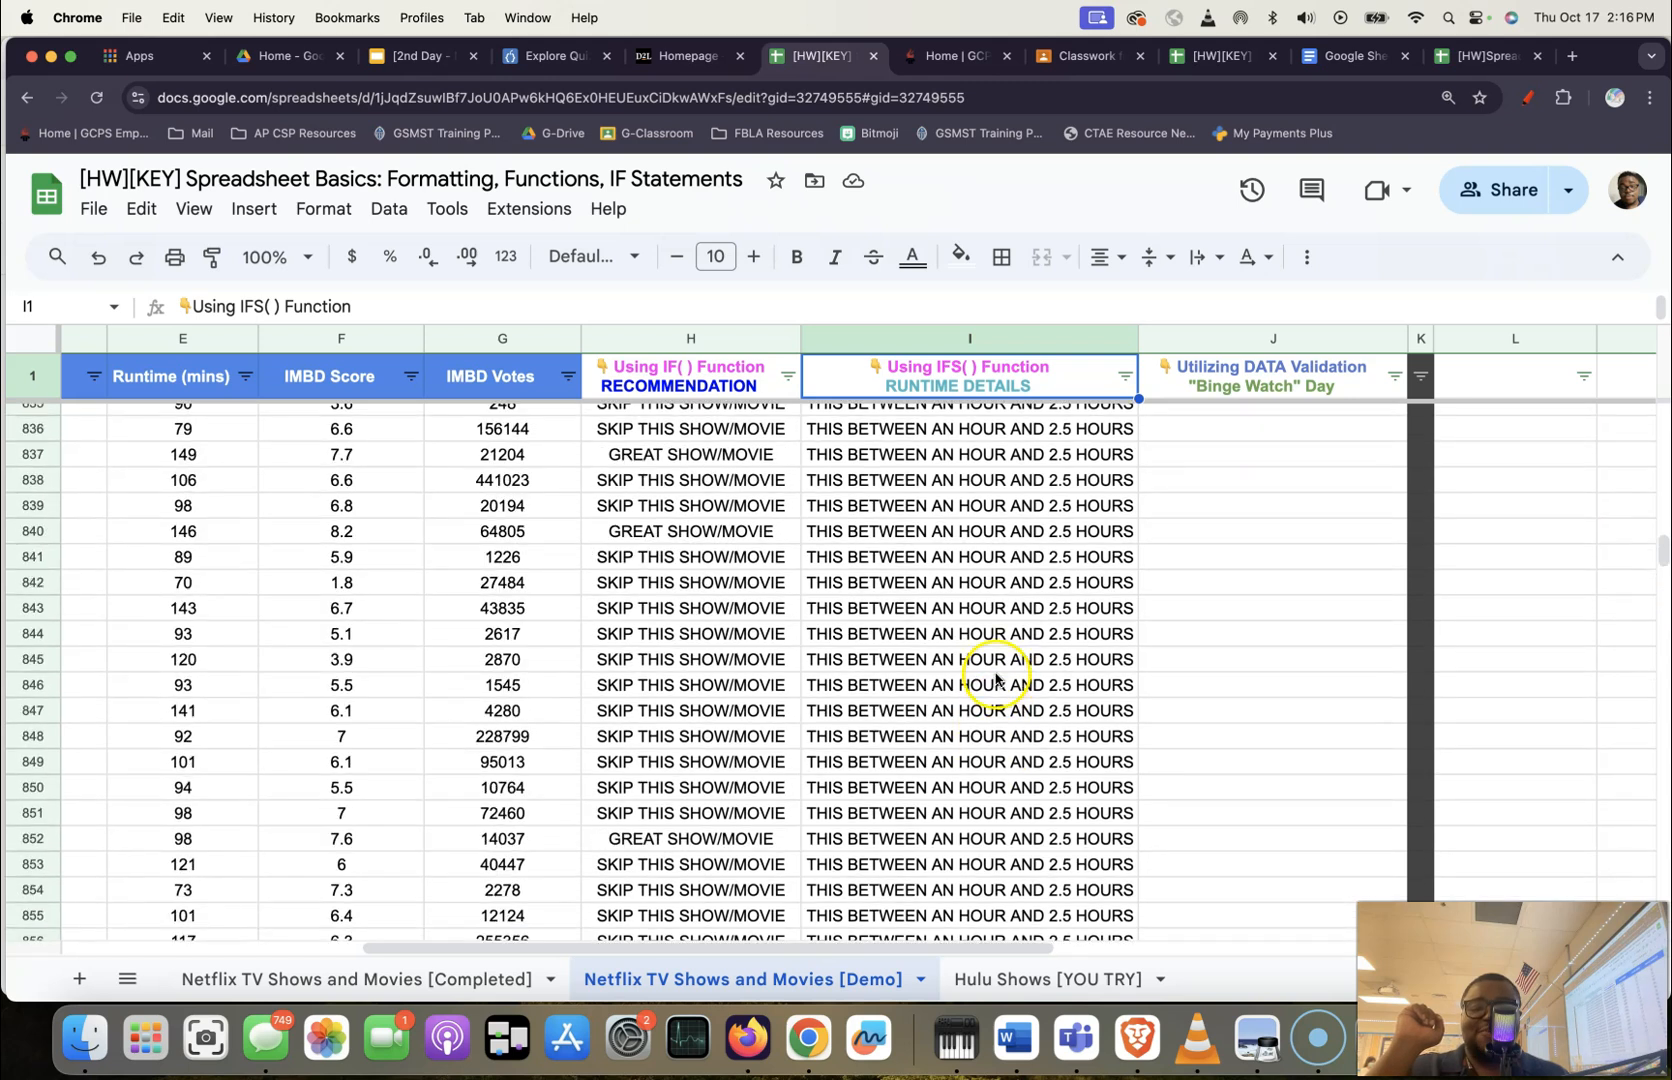
pyautogui.click(962, 928)
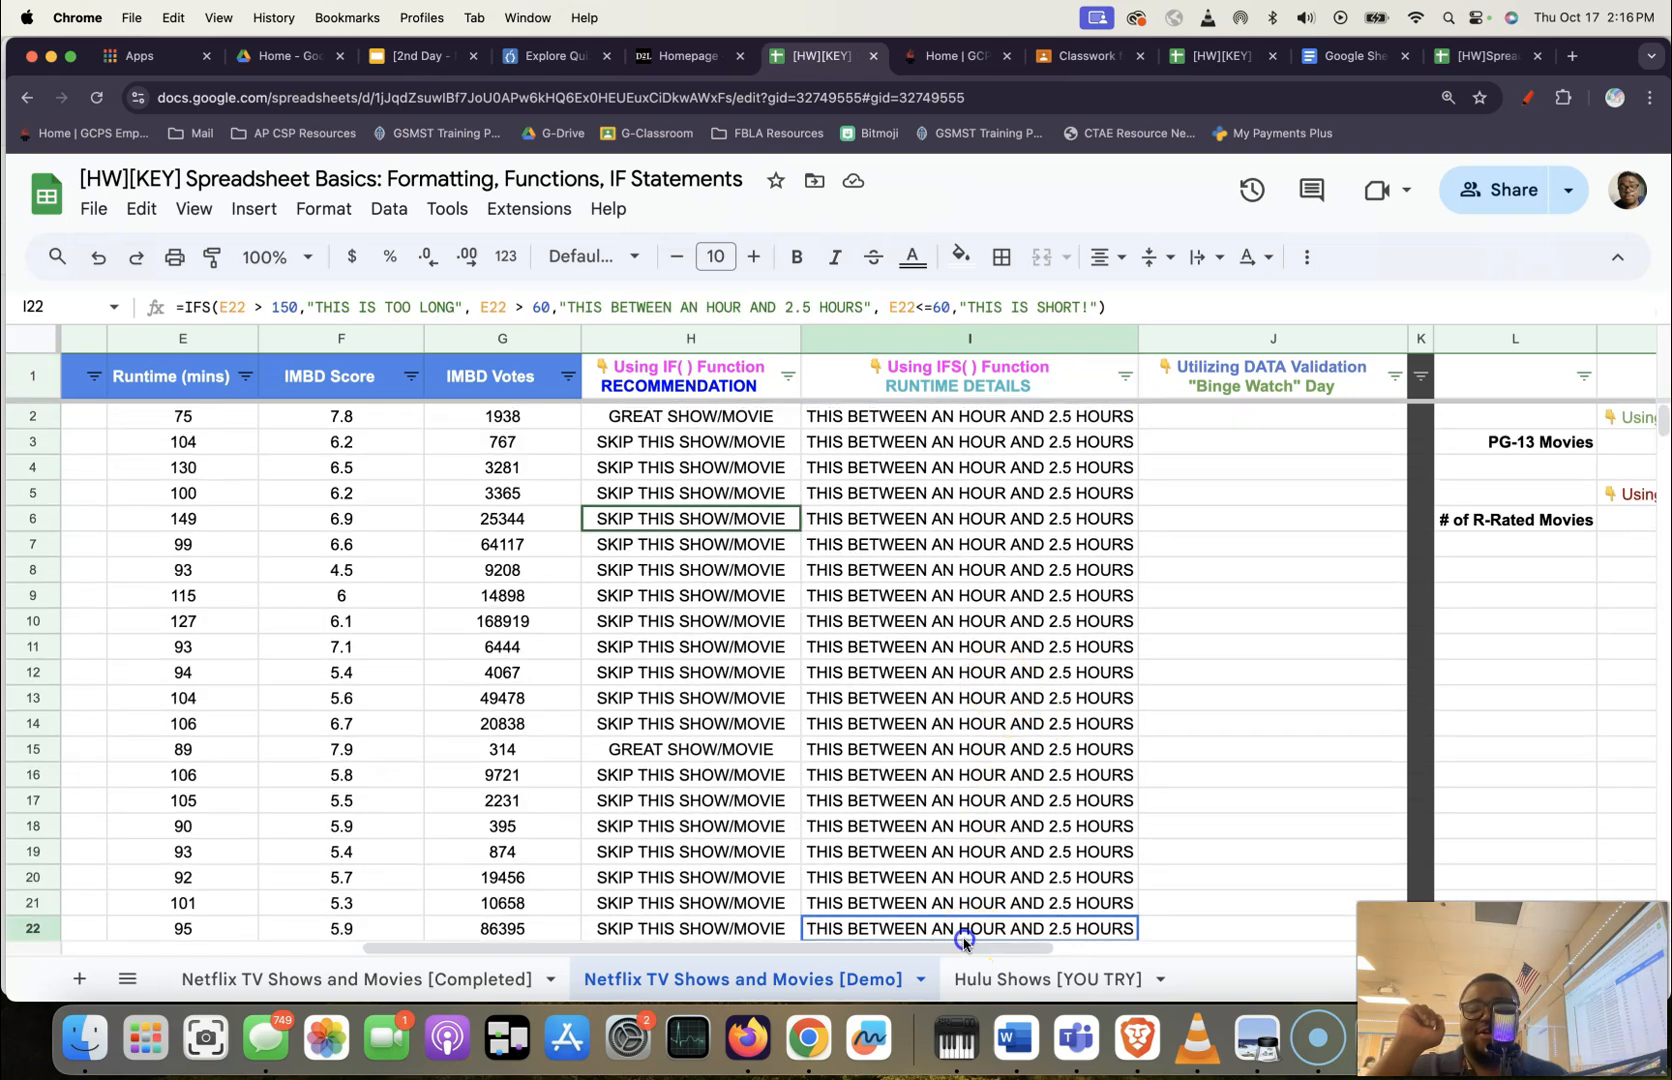
# Sort the sheet by the Title column from A to Z.
pyautogui.moveTo(965, 948); pyautogui.dragTo(330, 597)
pyautogui.click(261, 376)
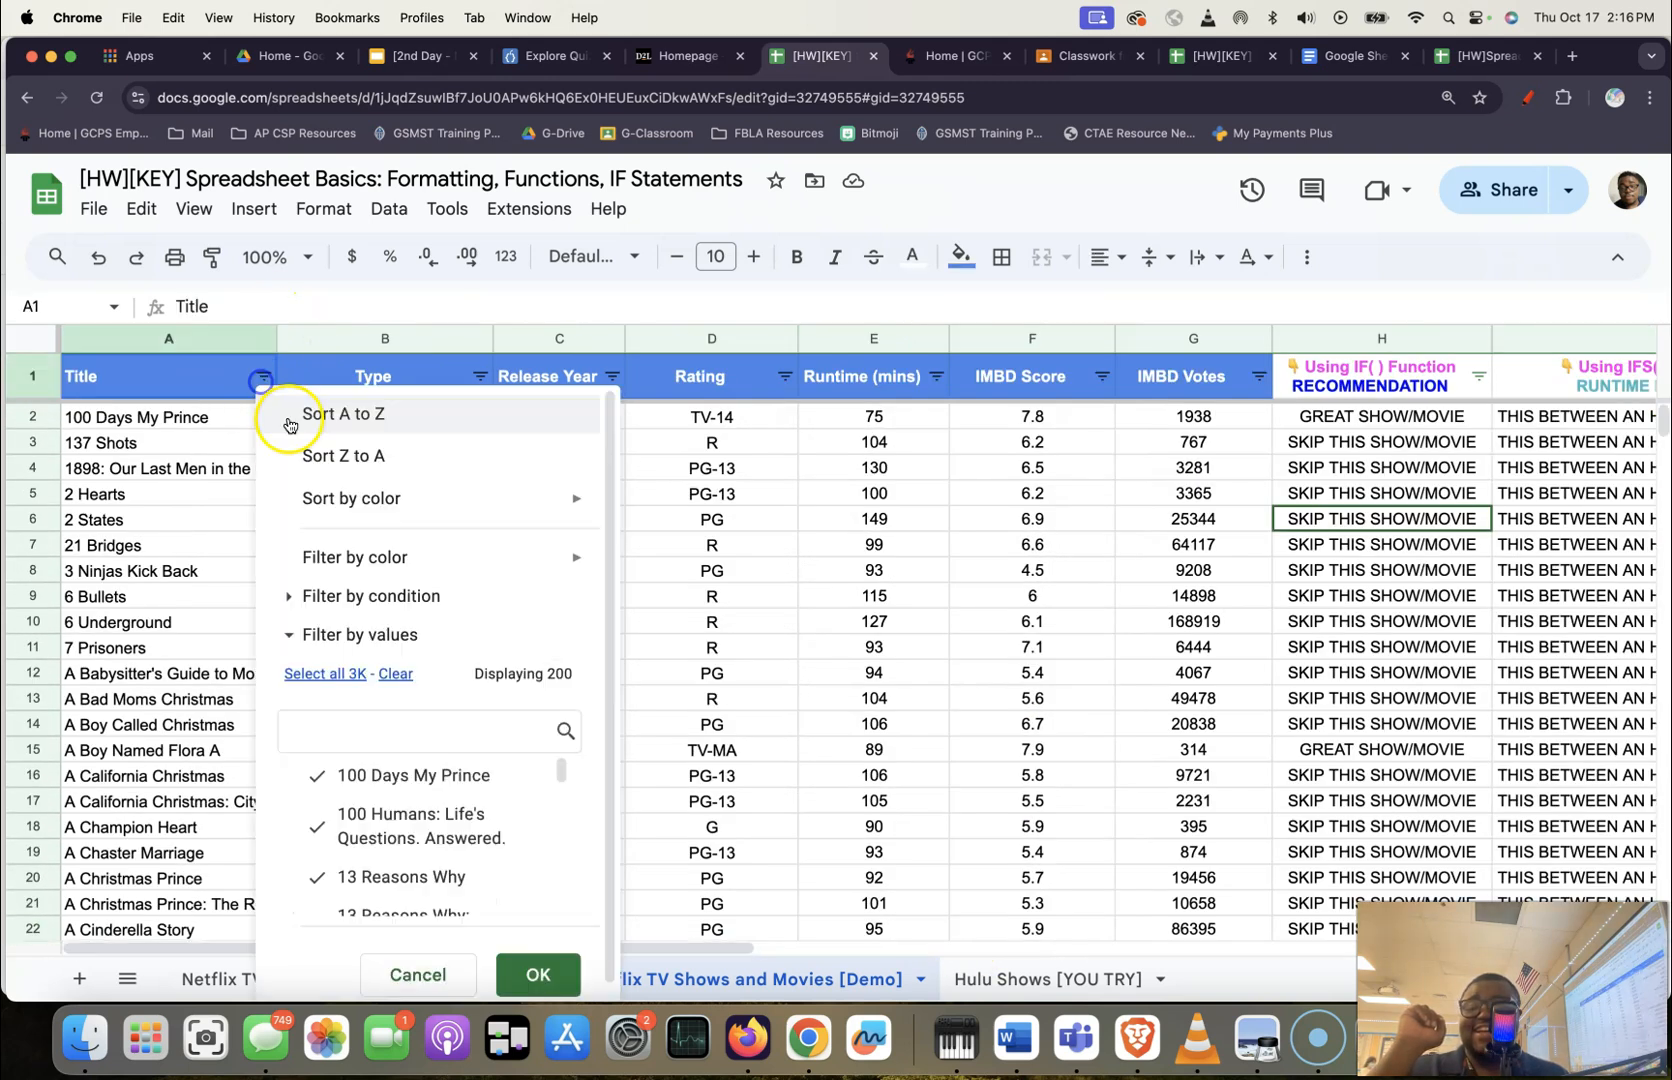
pyautogui.click(286, 314)
# Add a data validation rule to J2 in the "Binge Watch" Day column, using Dropdown as its criteria.
pyautogui.moveTo(311, 948); pyautogui.dragTo(761, 948)
pyautogui.click(806, 496)
pyautogui.click(899, 411)
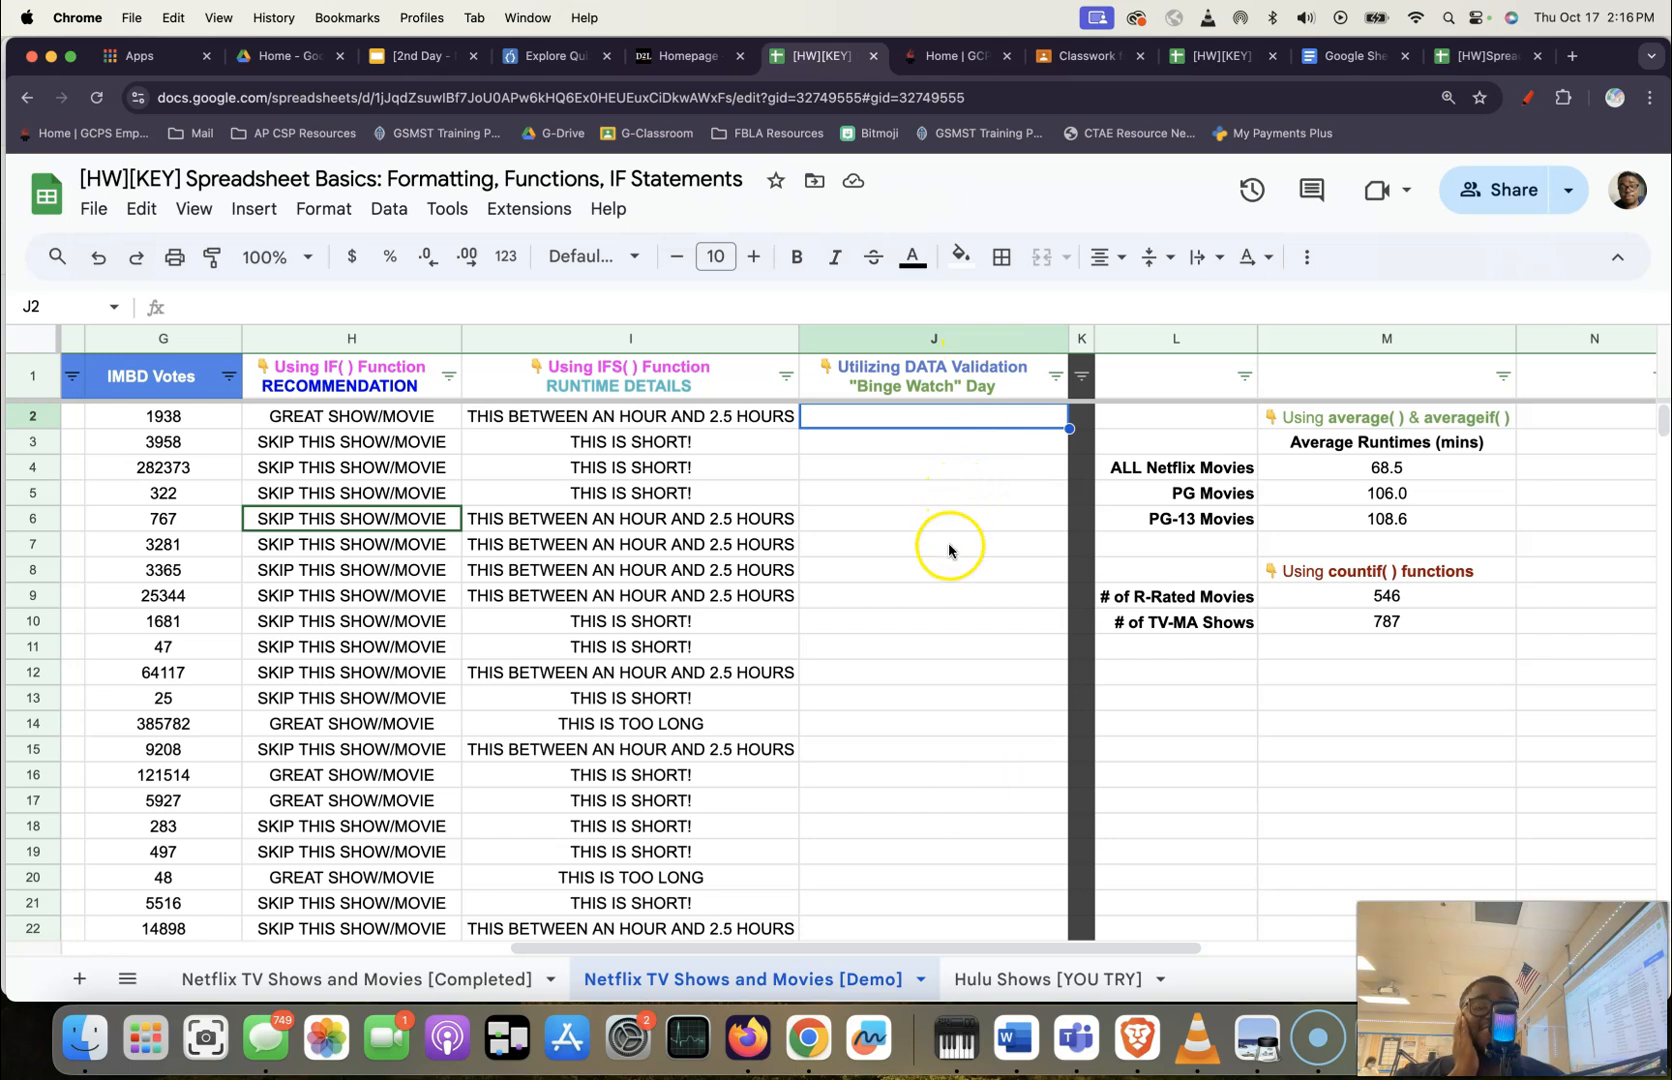
pyautogui.click(914, 439)
pyautogui.click(927, 410)
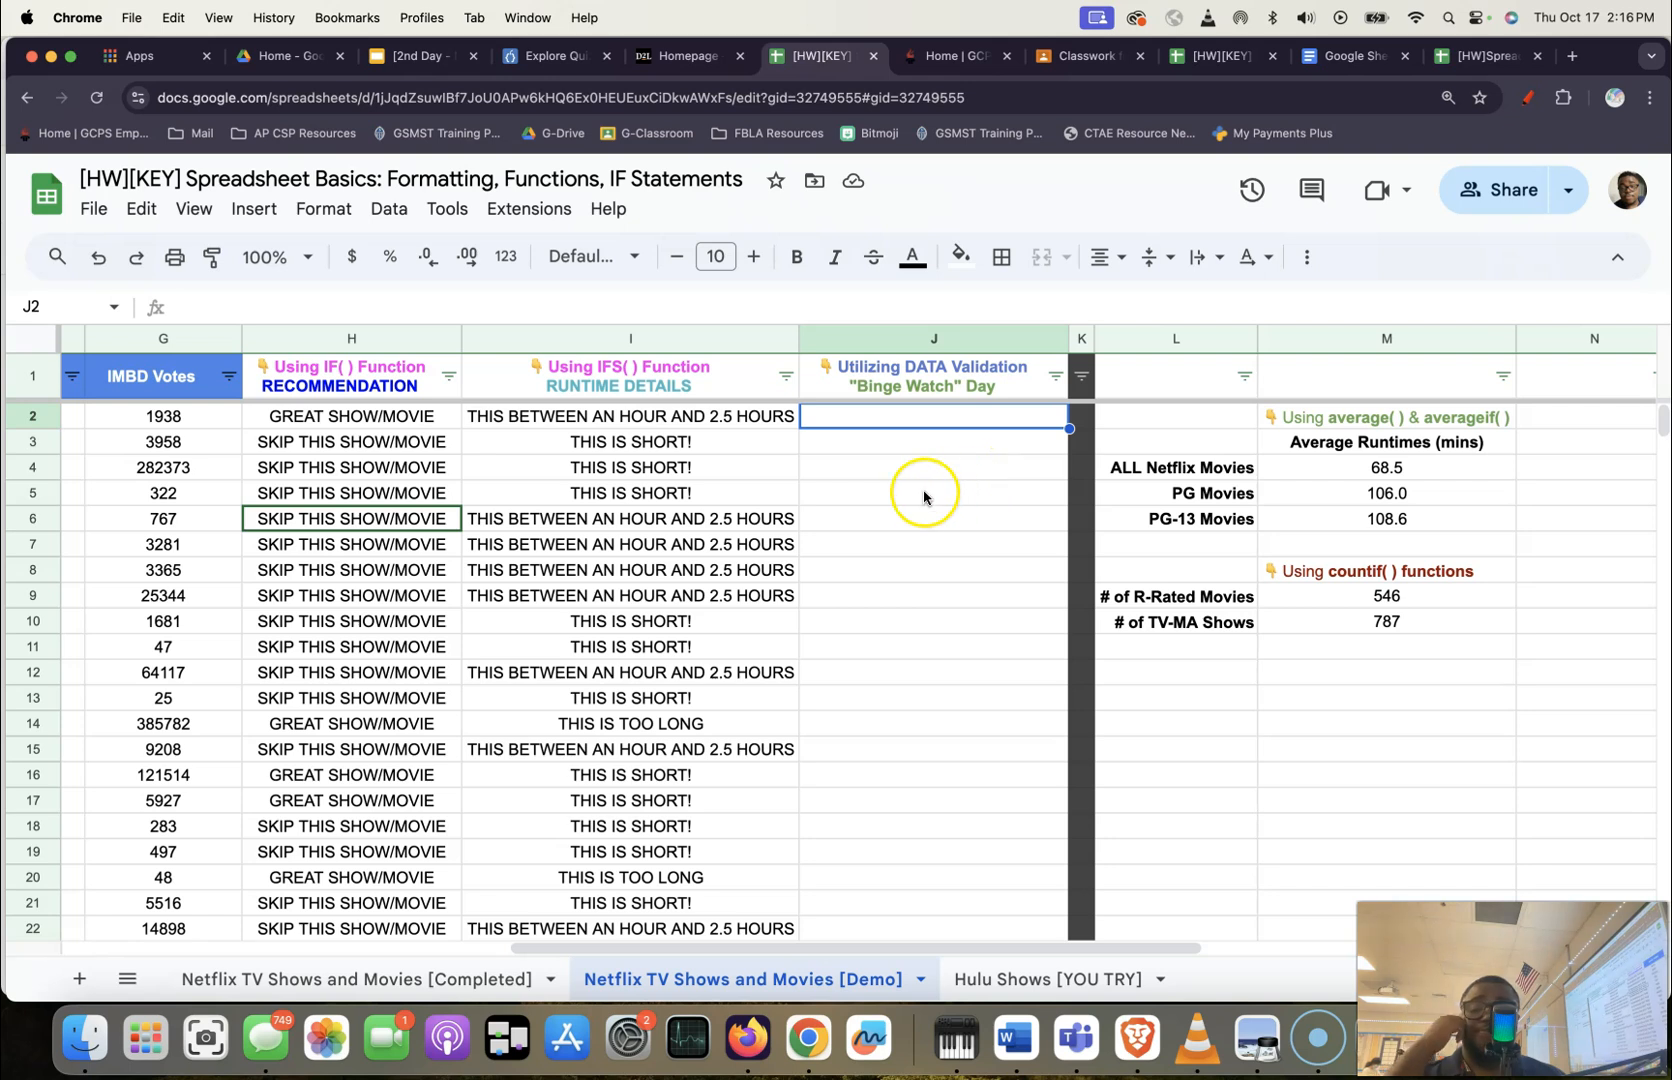
pyautogui.click(404, 220)
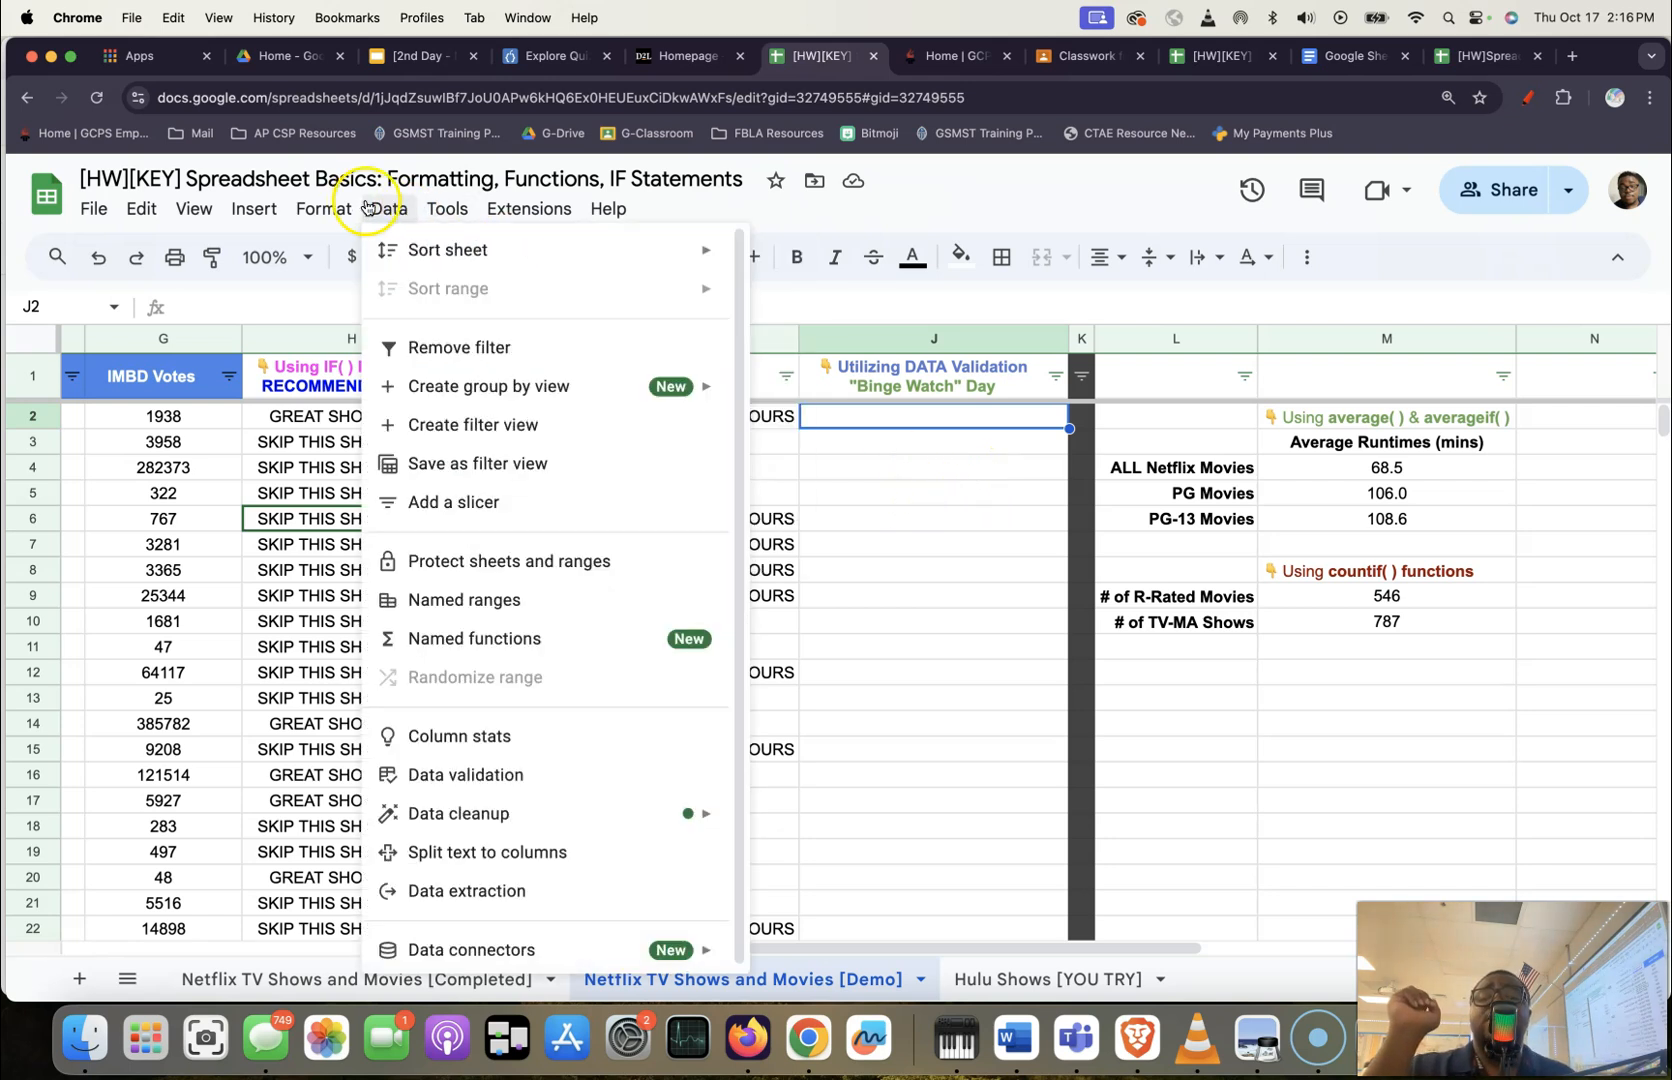
pyautogui.click(514, 776)
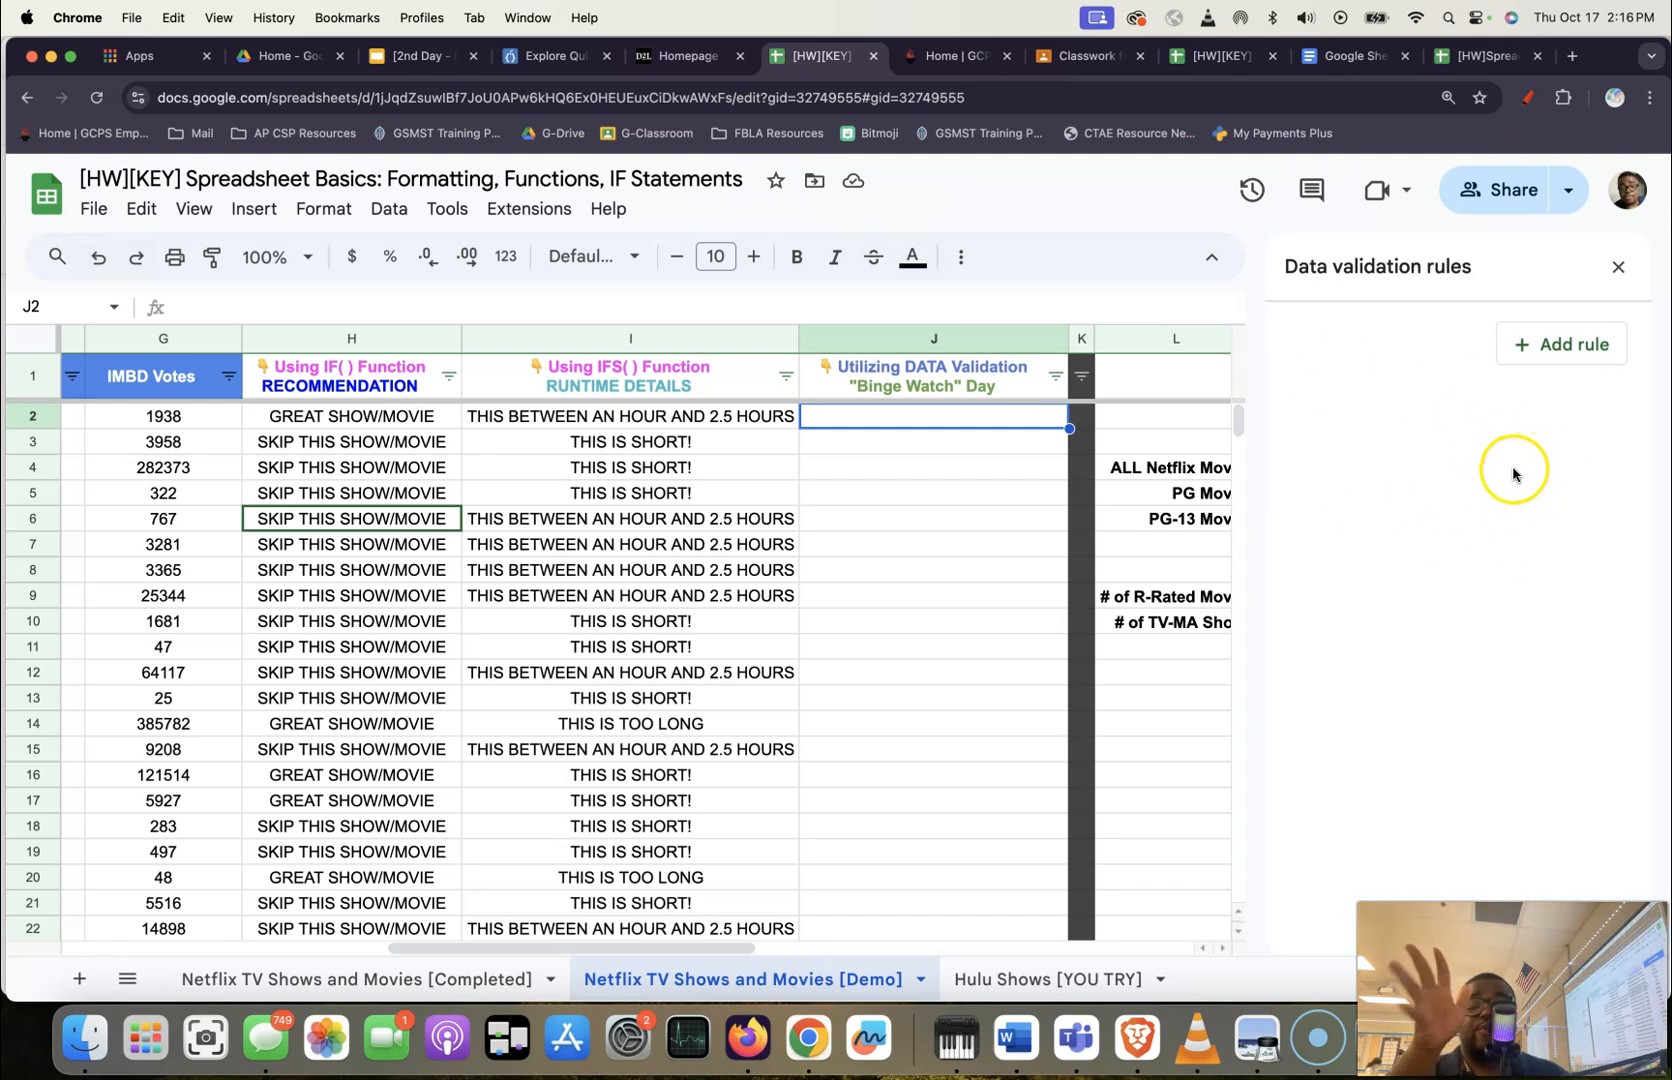
pyautogui.click(1562, 352)
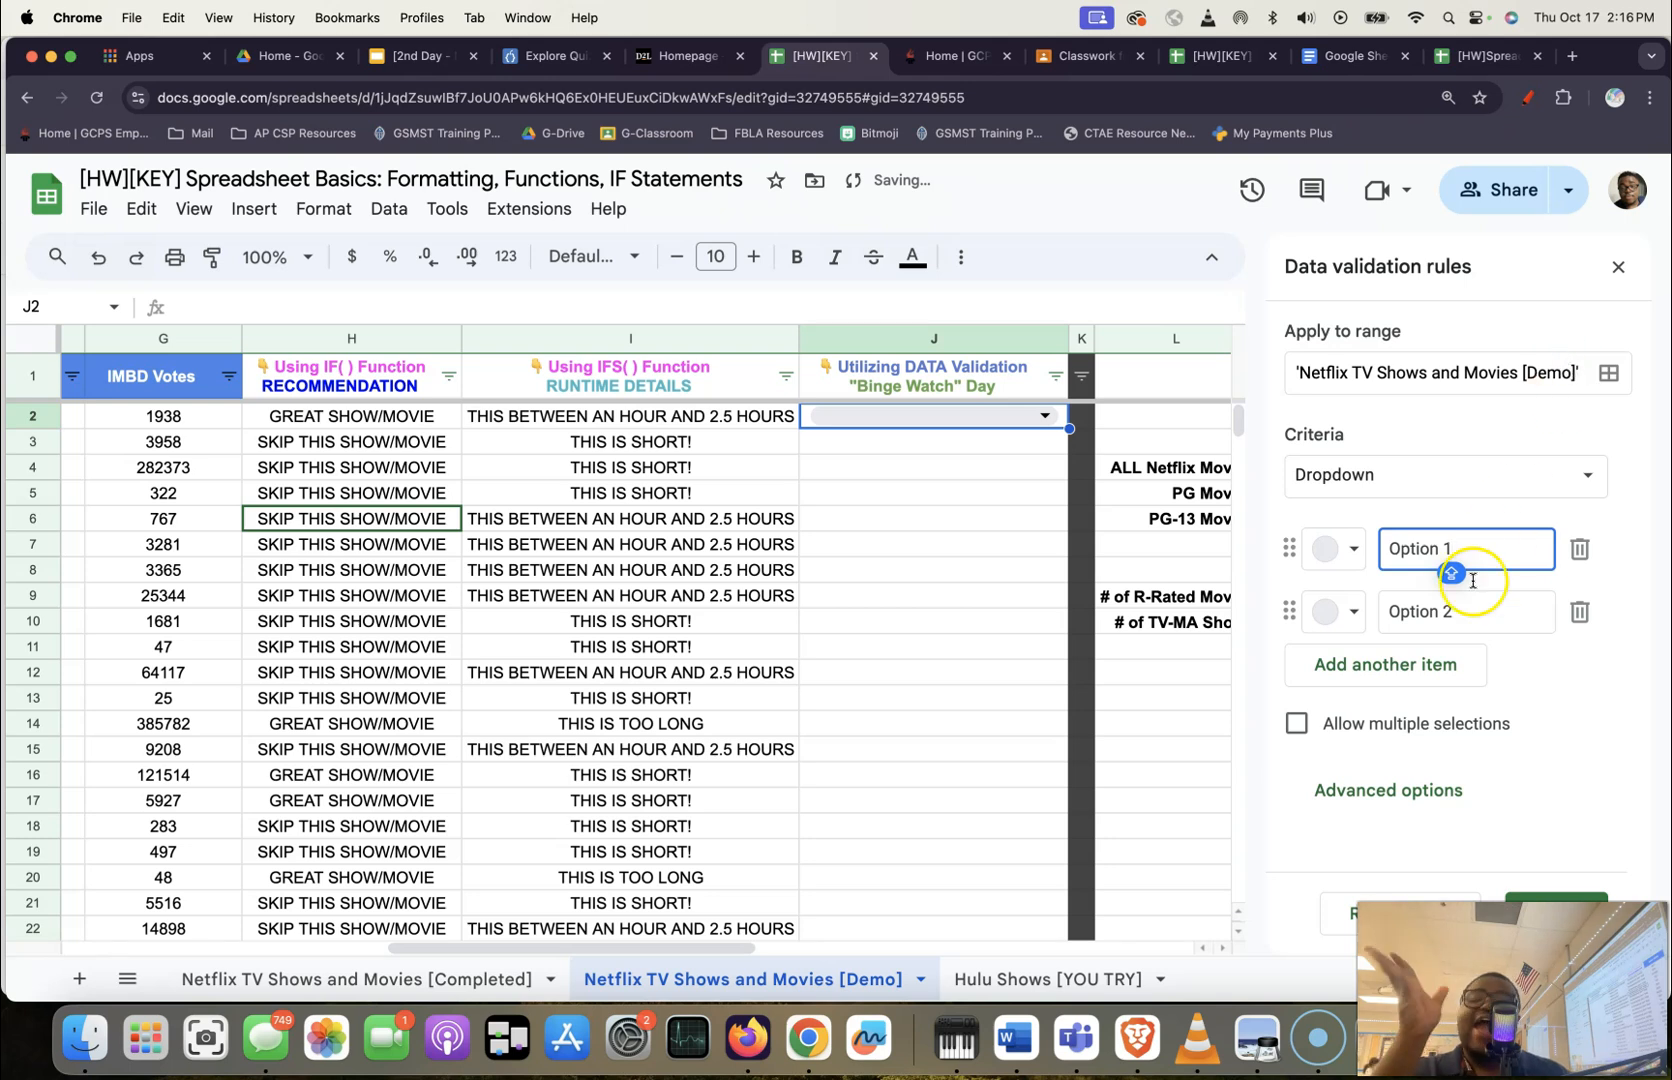
pyautogui.click(1455, 475)
pyautogui.scroll(-3, 1467, 650)
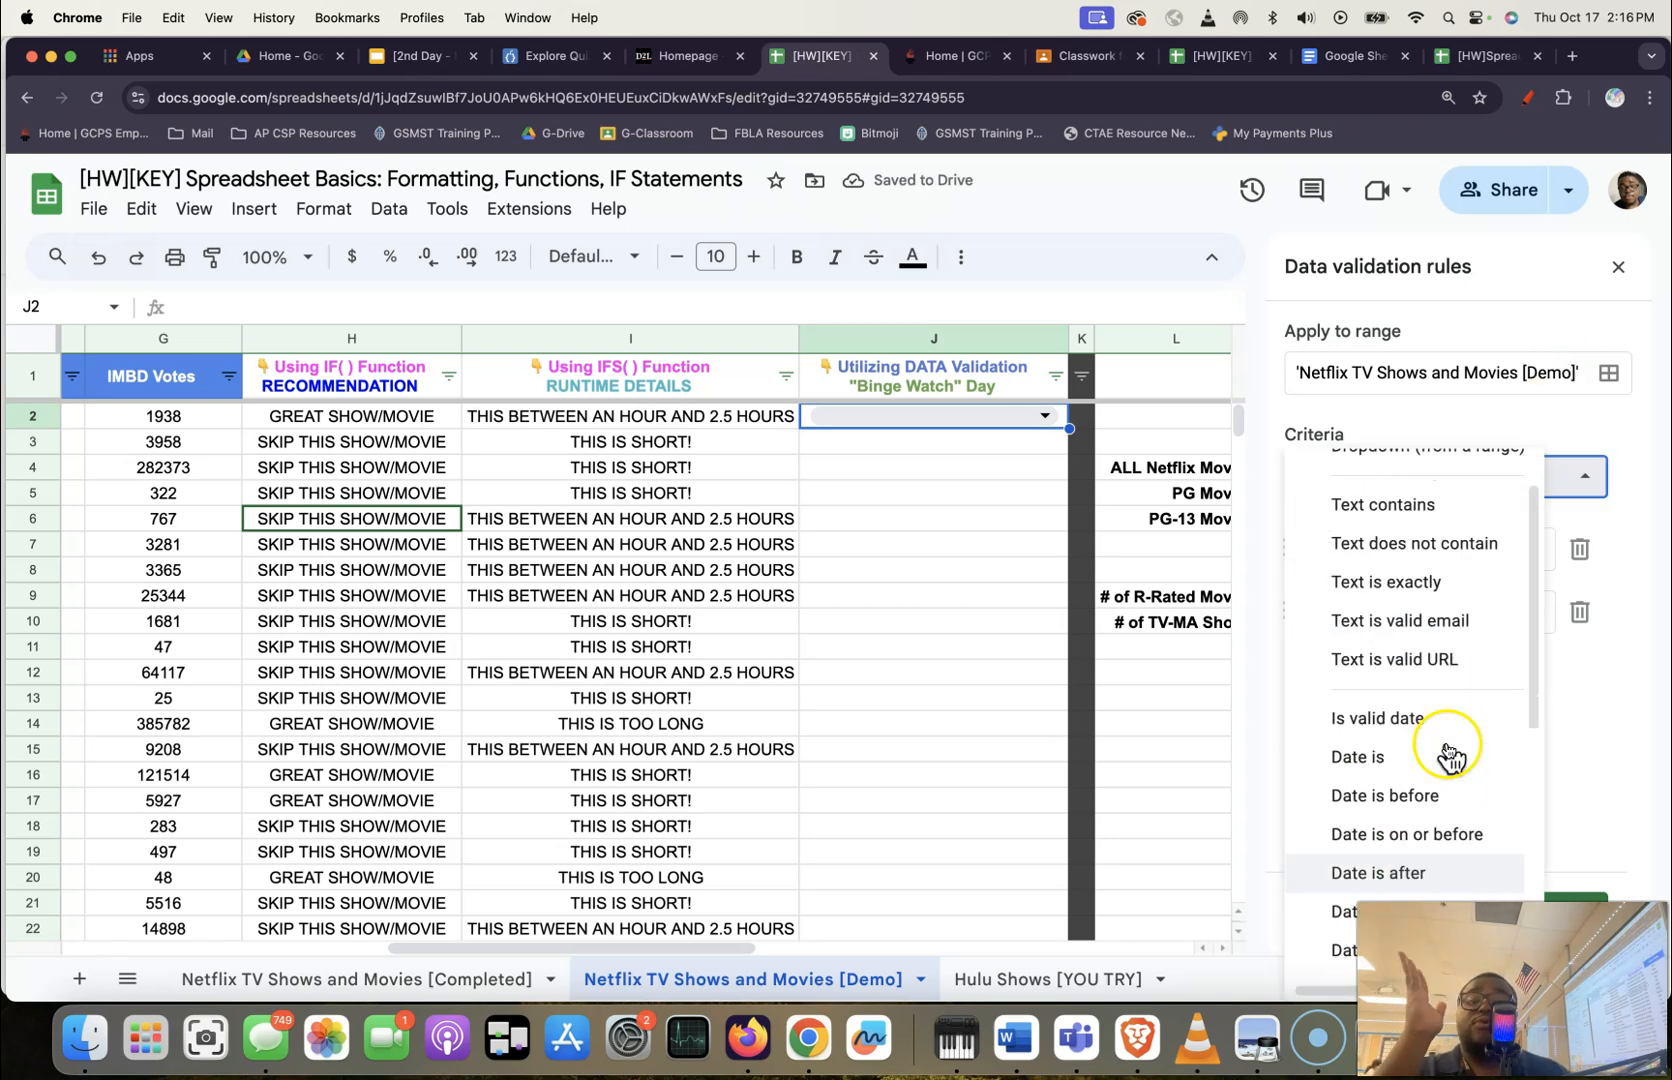
pyautogui.scroll(2, 1447, 757)
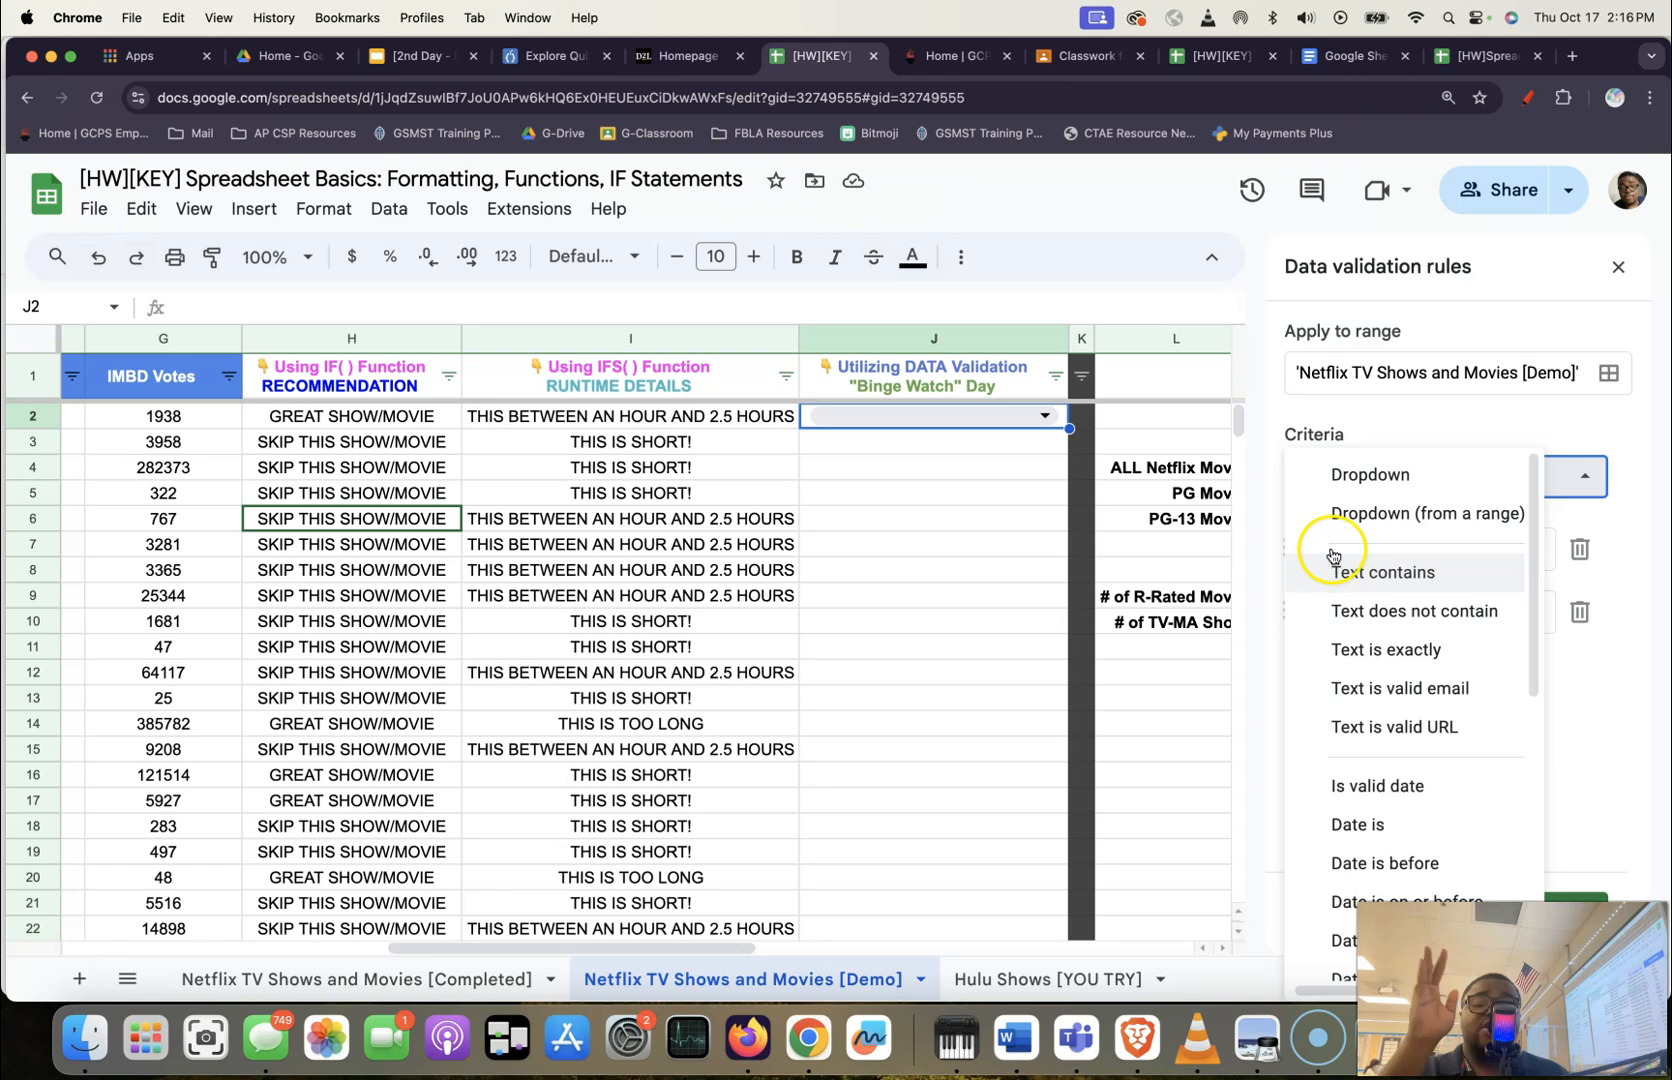
pyautogui.click(1427, 405)
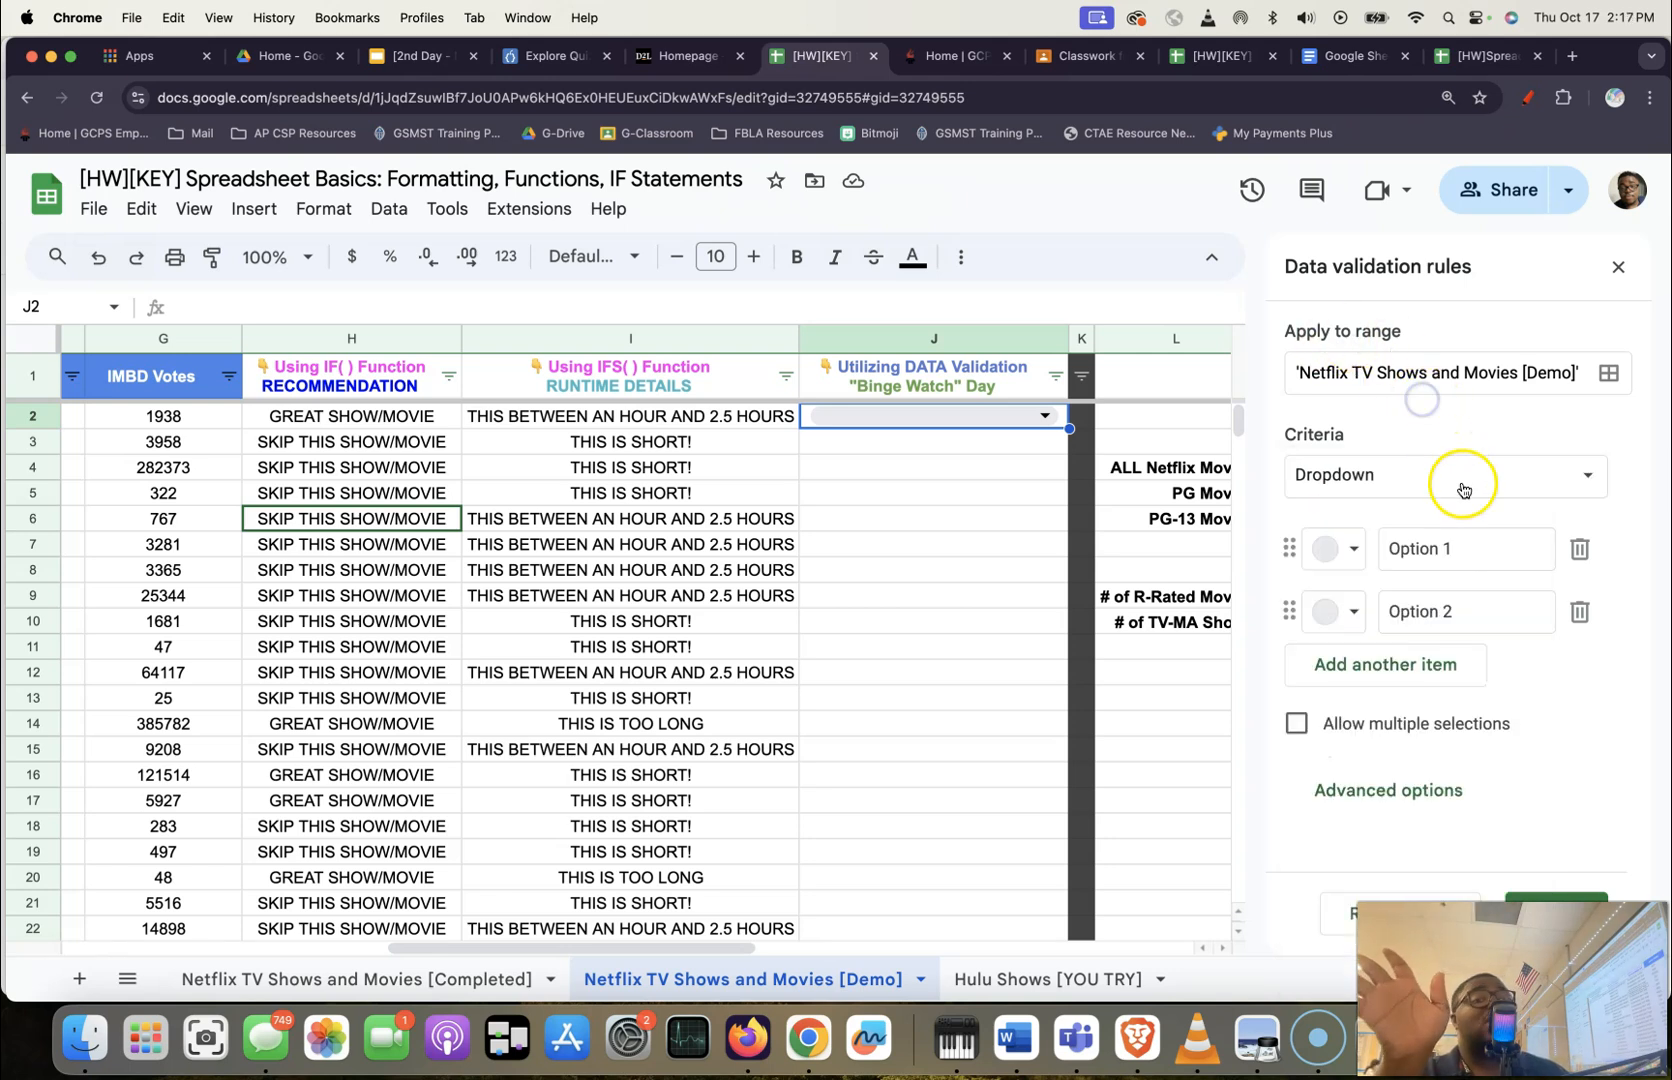
# Enter the dropdown items "Mondy", "Tuesday", "Wednesday", "Thursday" and "Friday" in the J2 validation rule.
pyautogui.doubleClick(1458, 540)
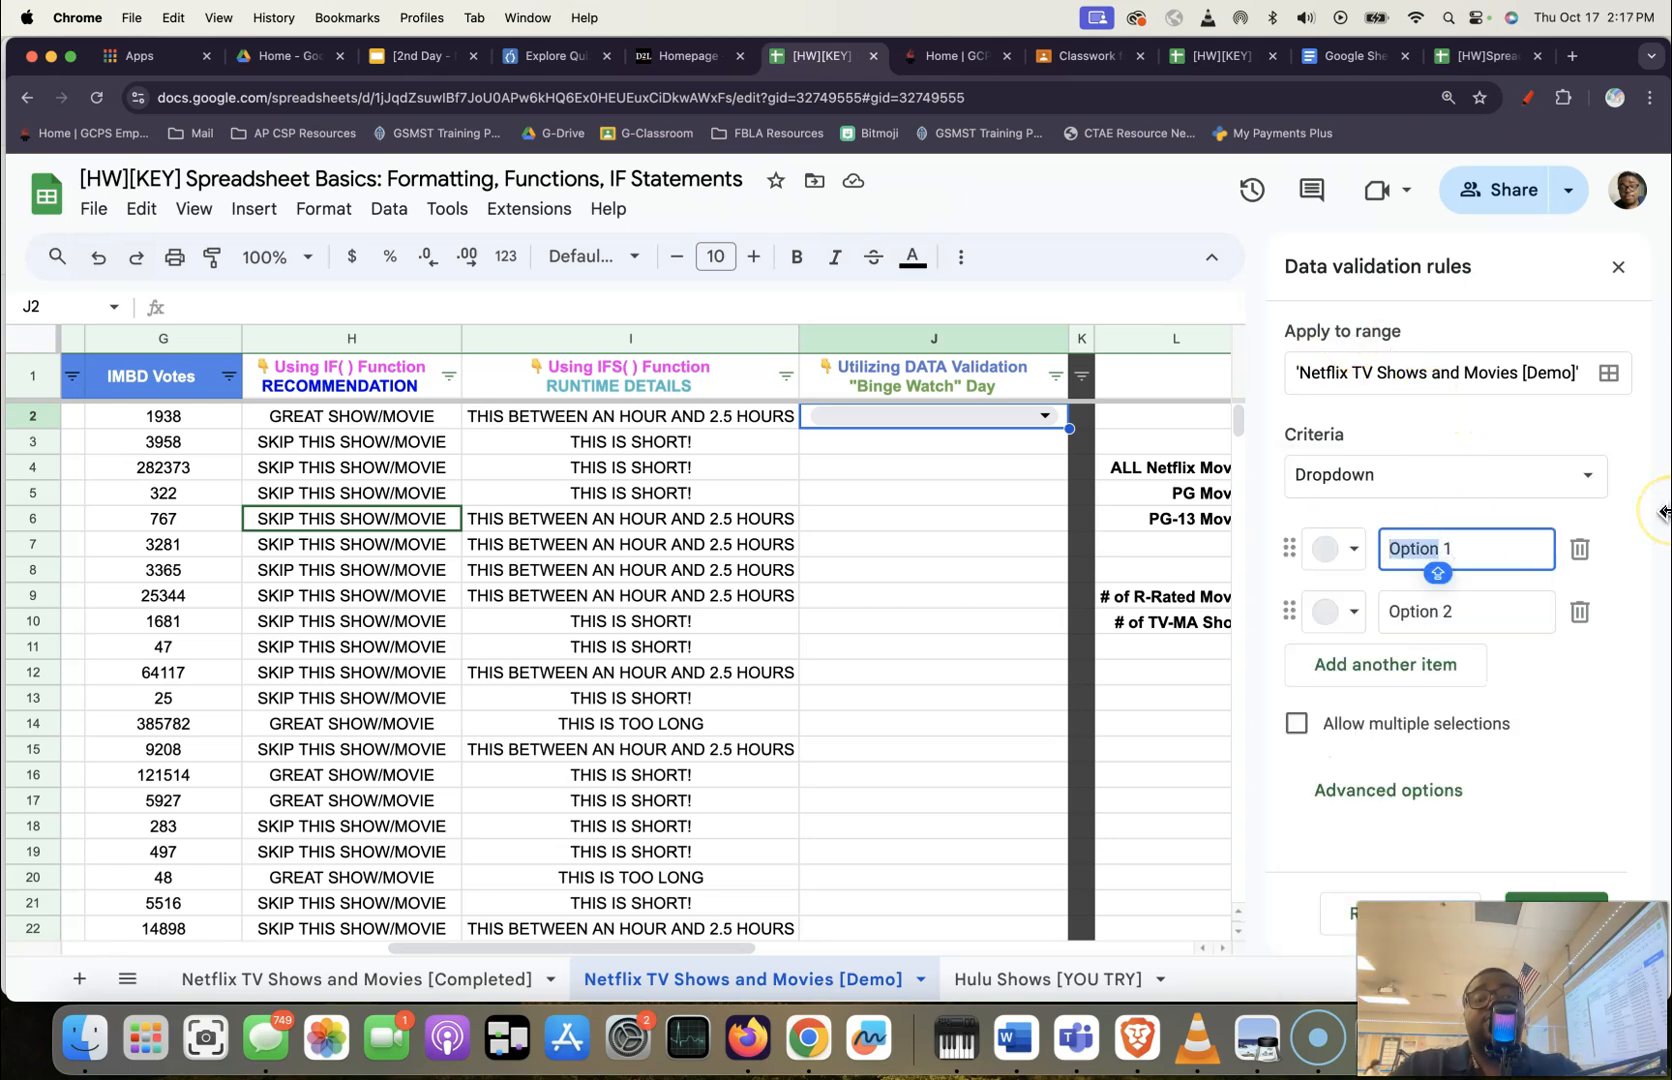
pyautogui.write('Mondy')
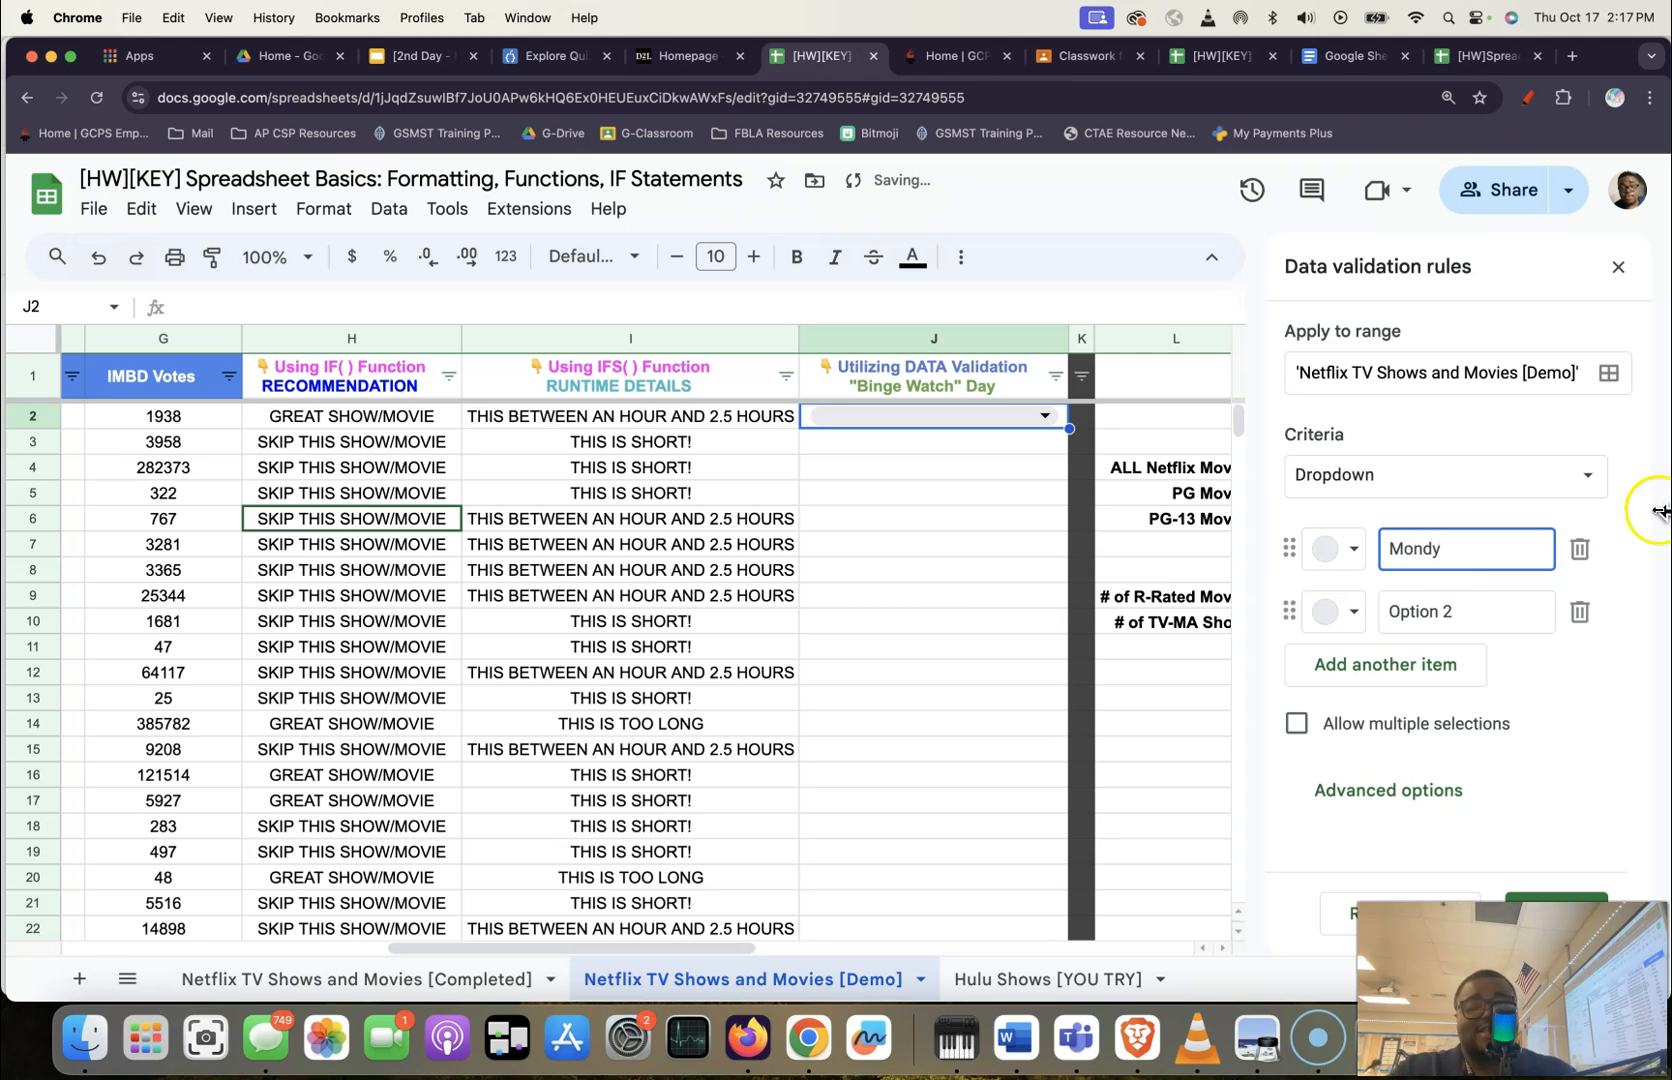
pyautogui.doubleClick(1432, 612)
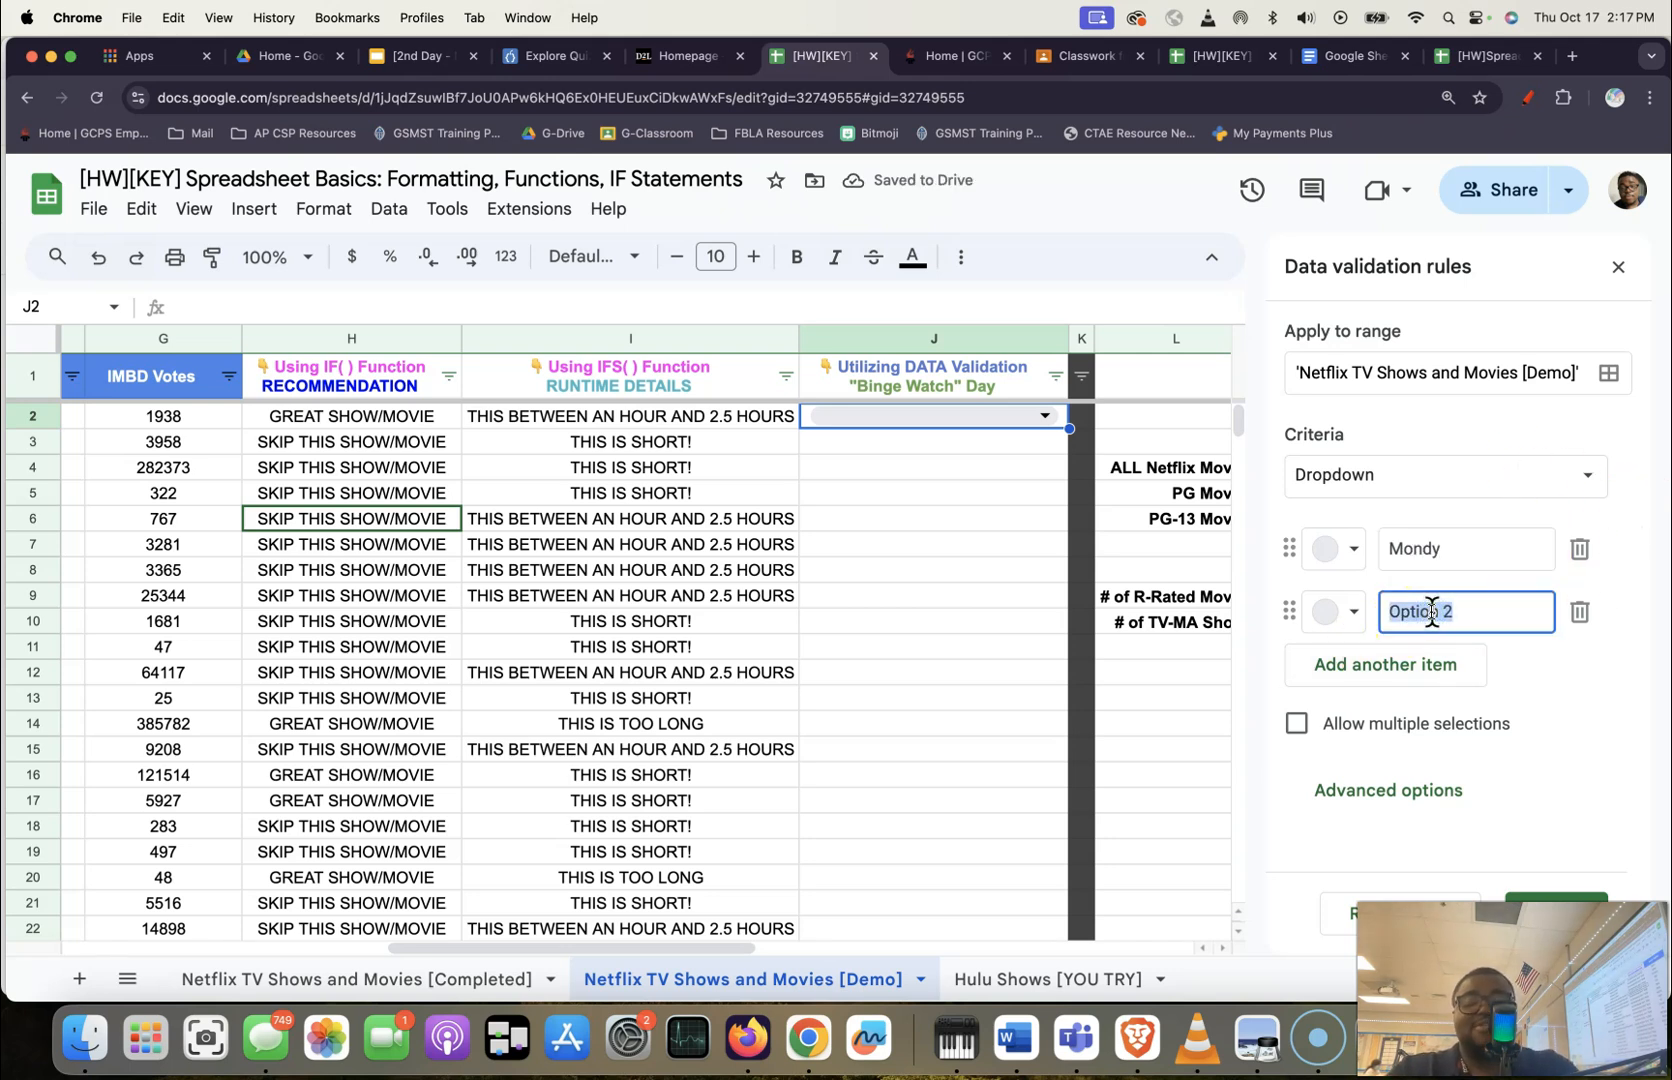
pyautogui.click(1360, 666)
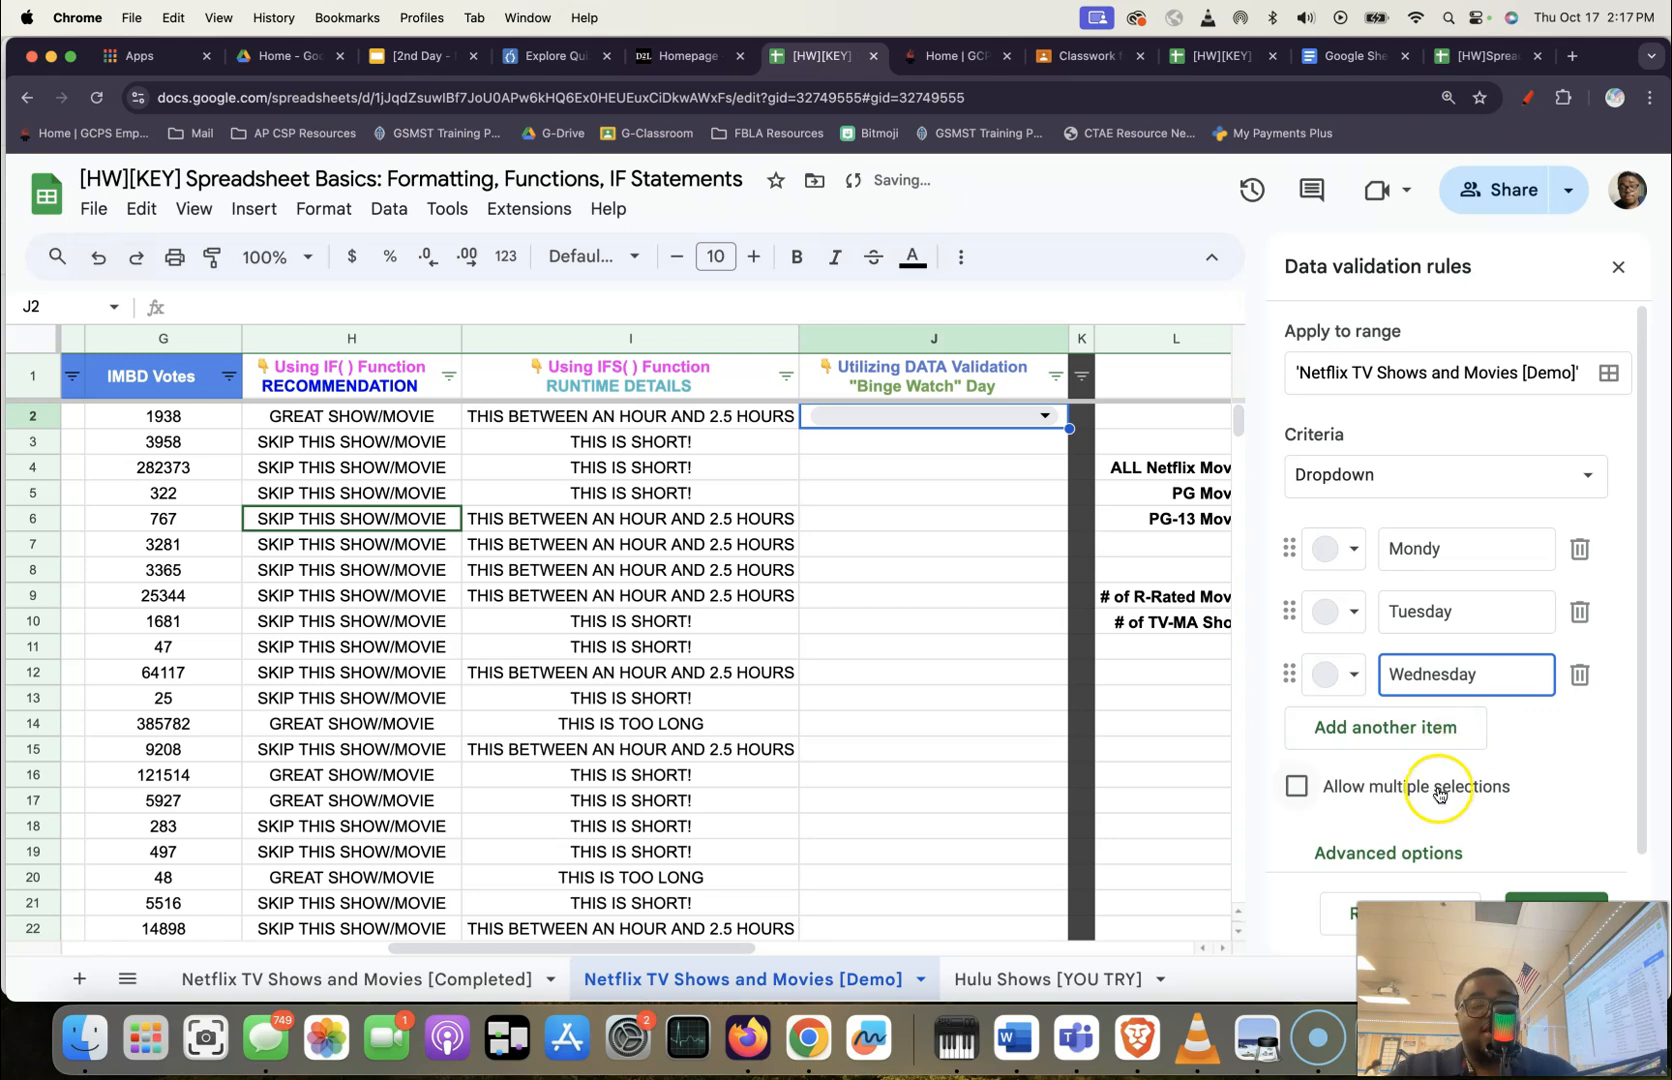
pyautogui.click(1388, 713)
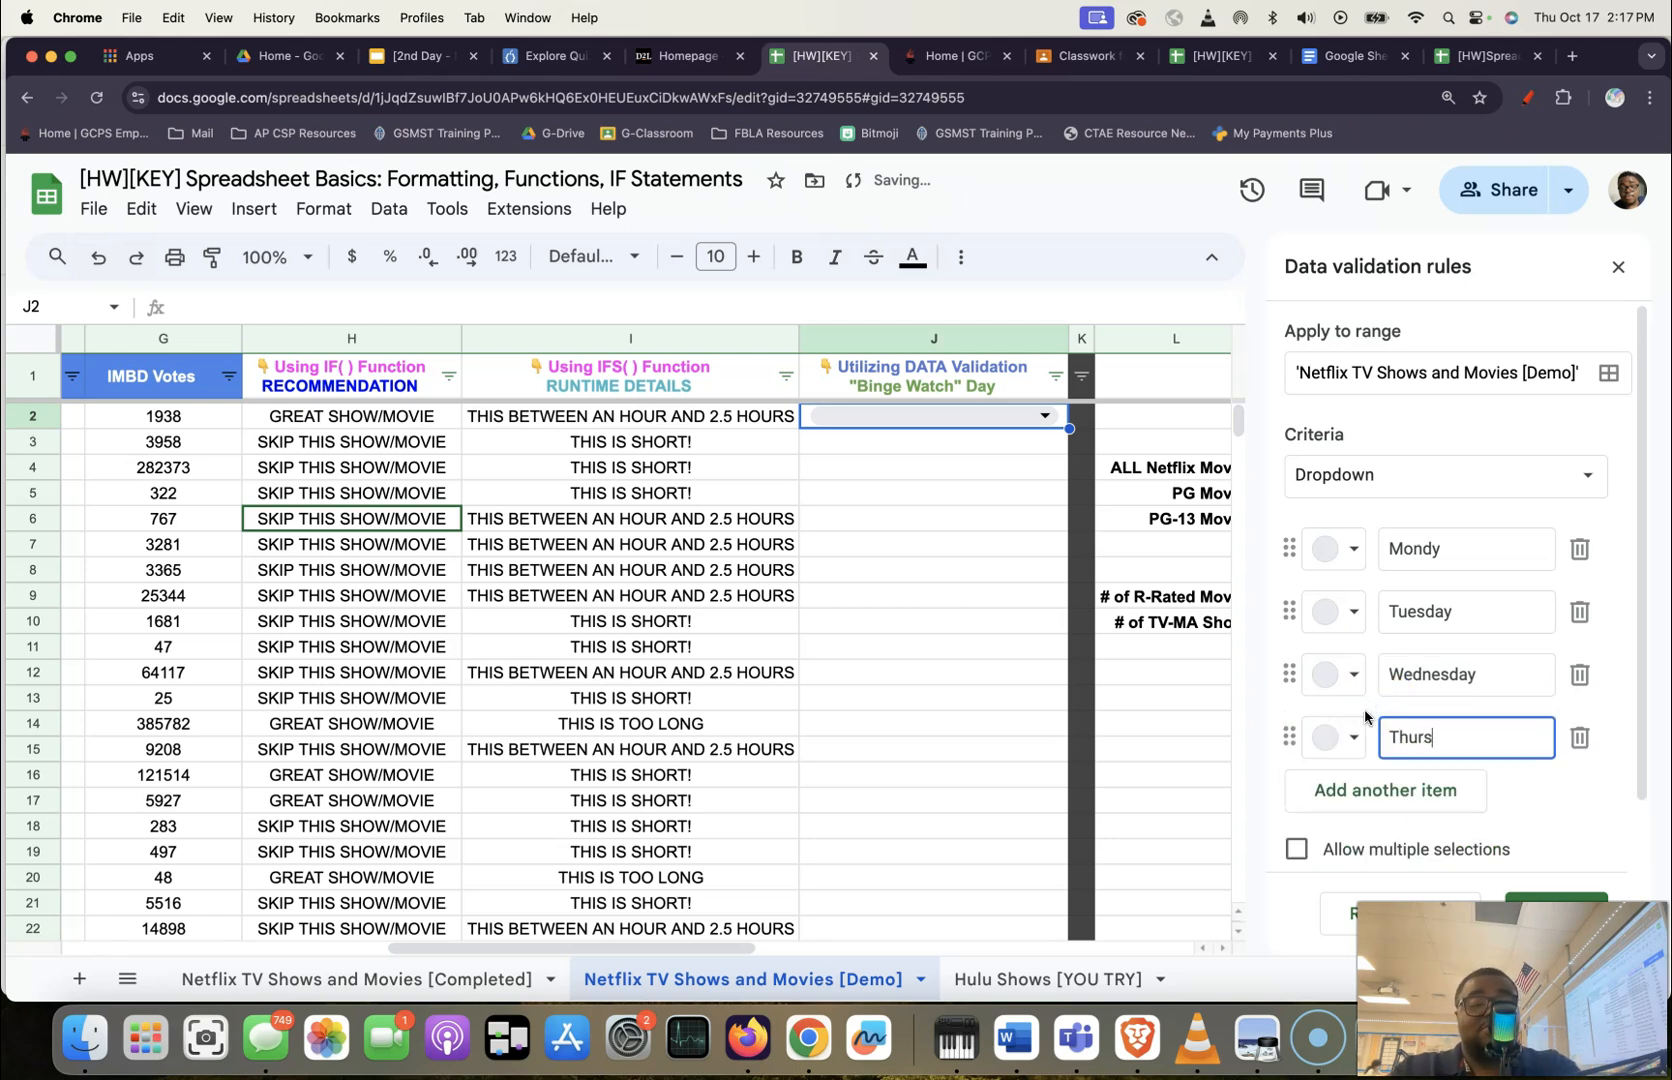
pyautogui.click(1432, 790)
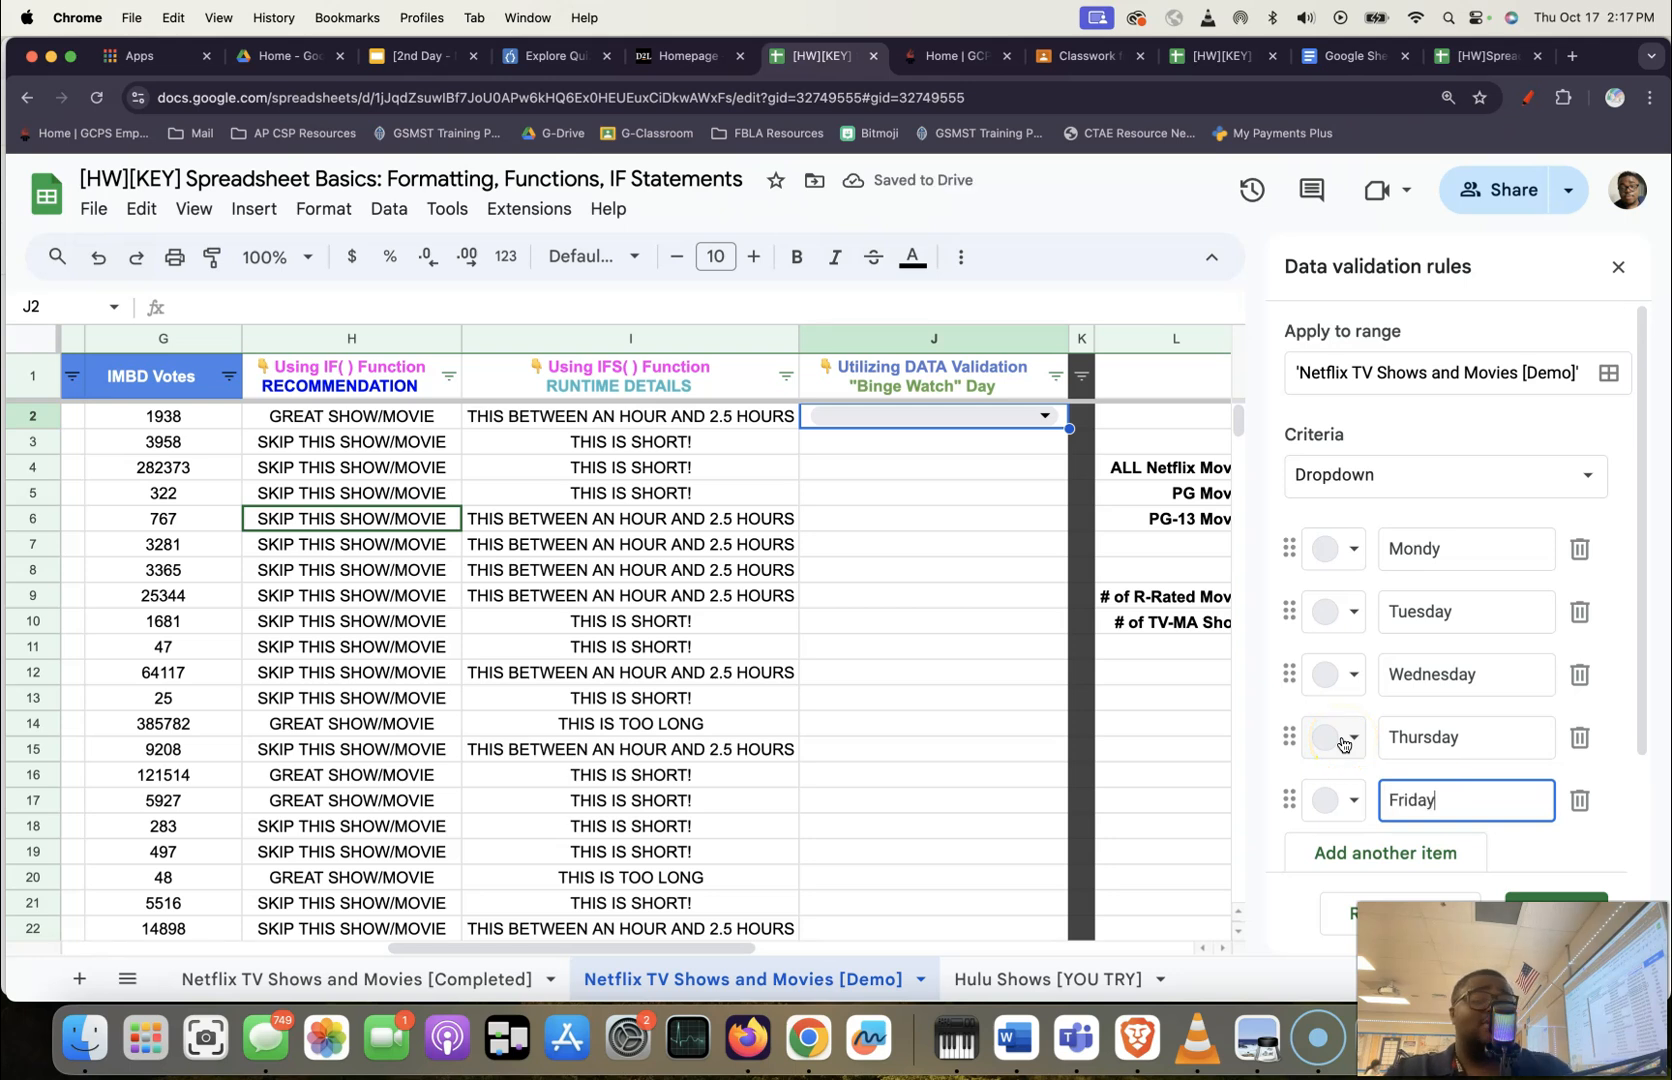
# Add "Saturday" and "Sunday" as the last two dropdown items of the validation rule.
pyautogui.scroll(-2, 1444, 832)
pyautogui.click(1432, 714)
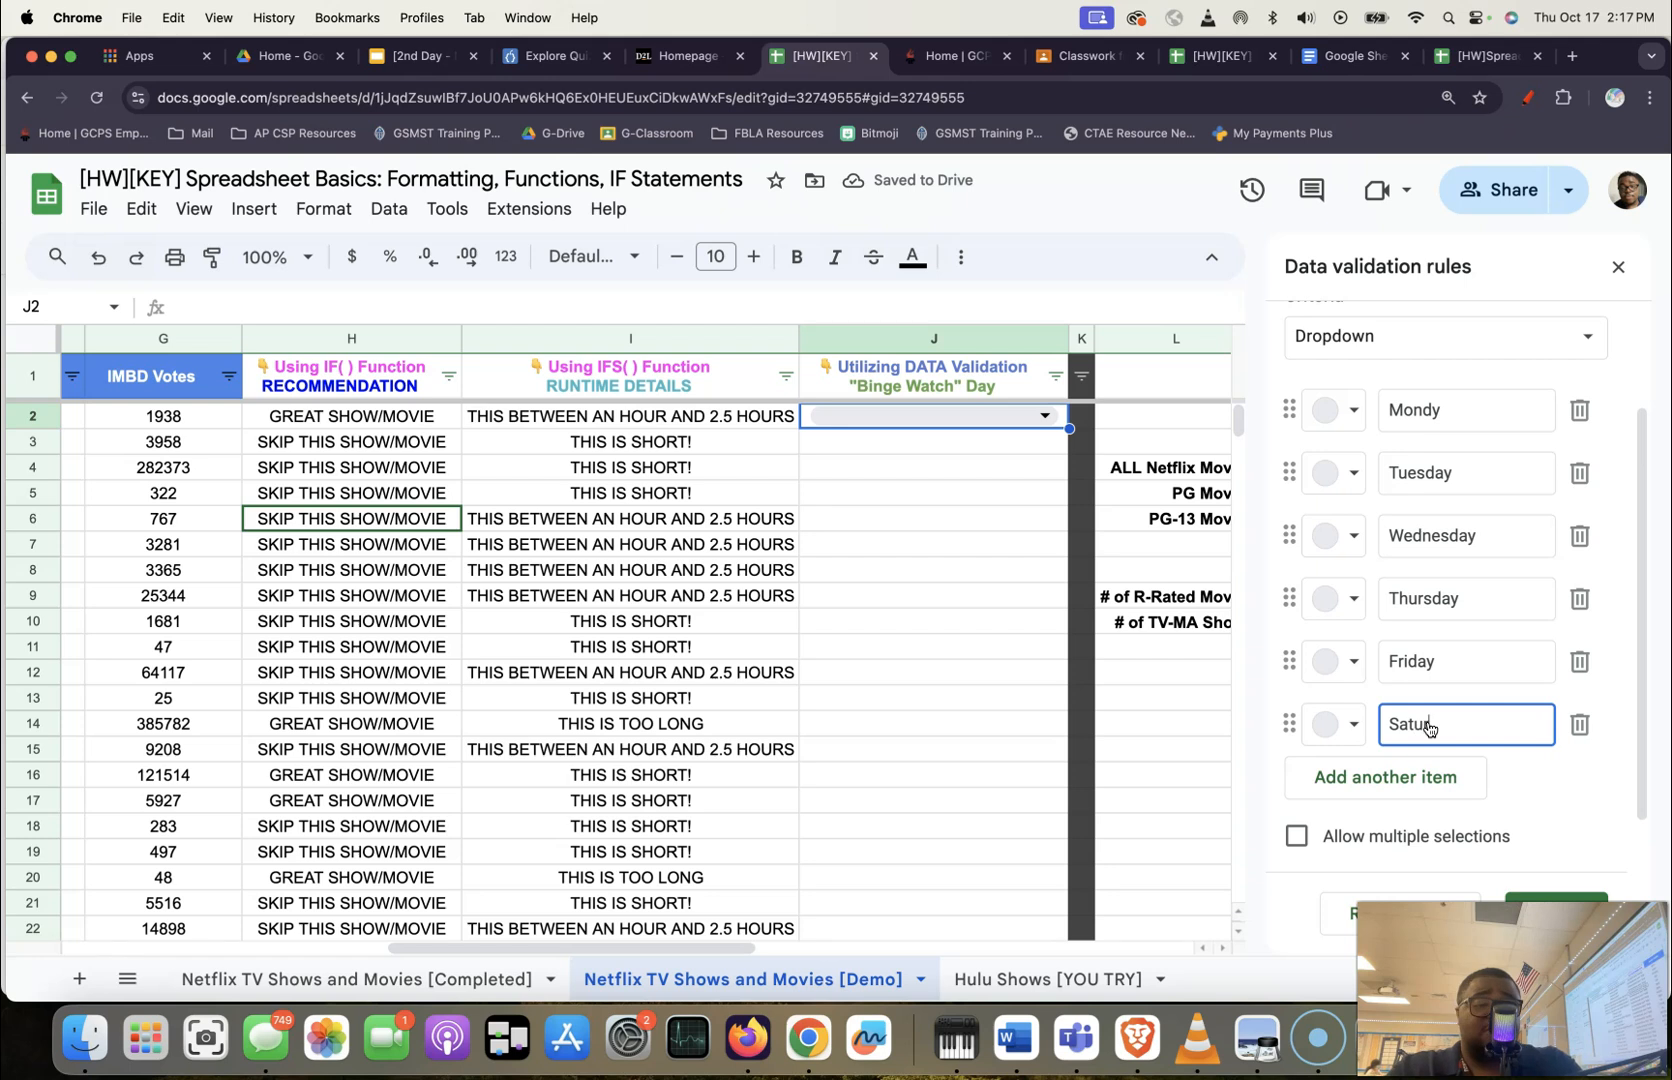
pyautogui.click(1411, 776)
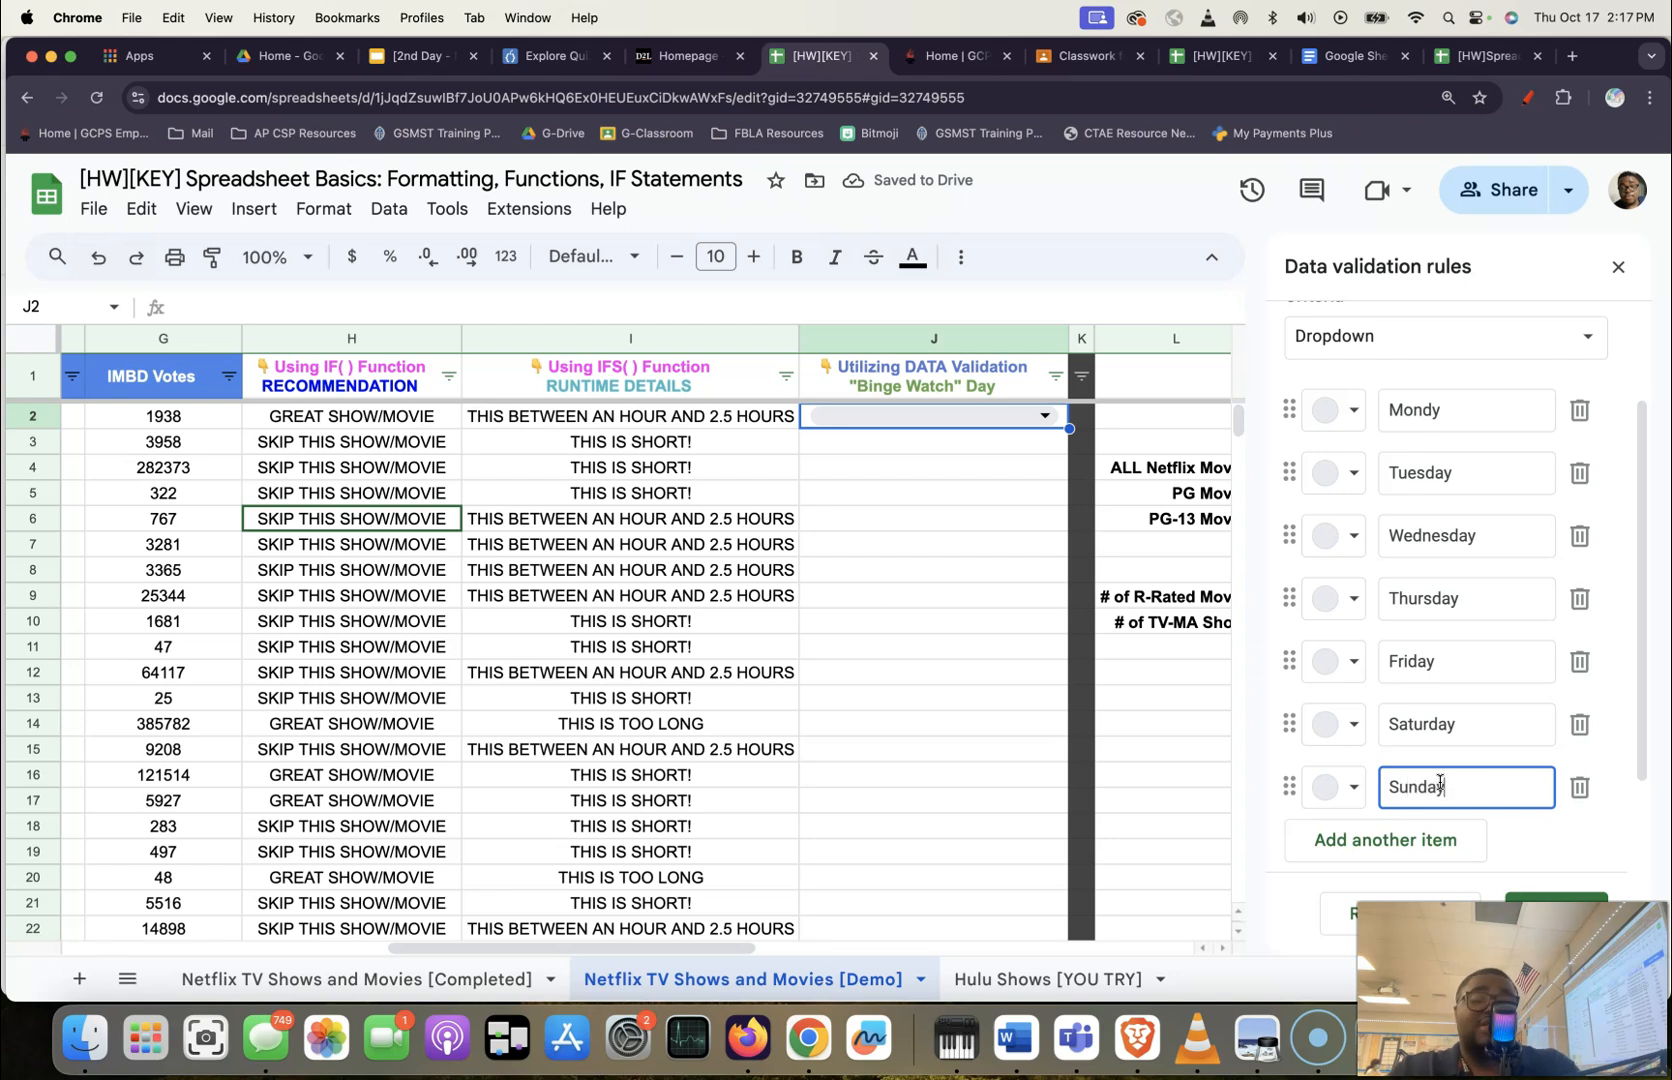
pyautogui.scroll(3, 1457, 677)
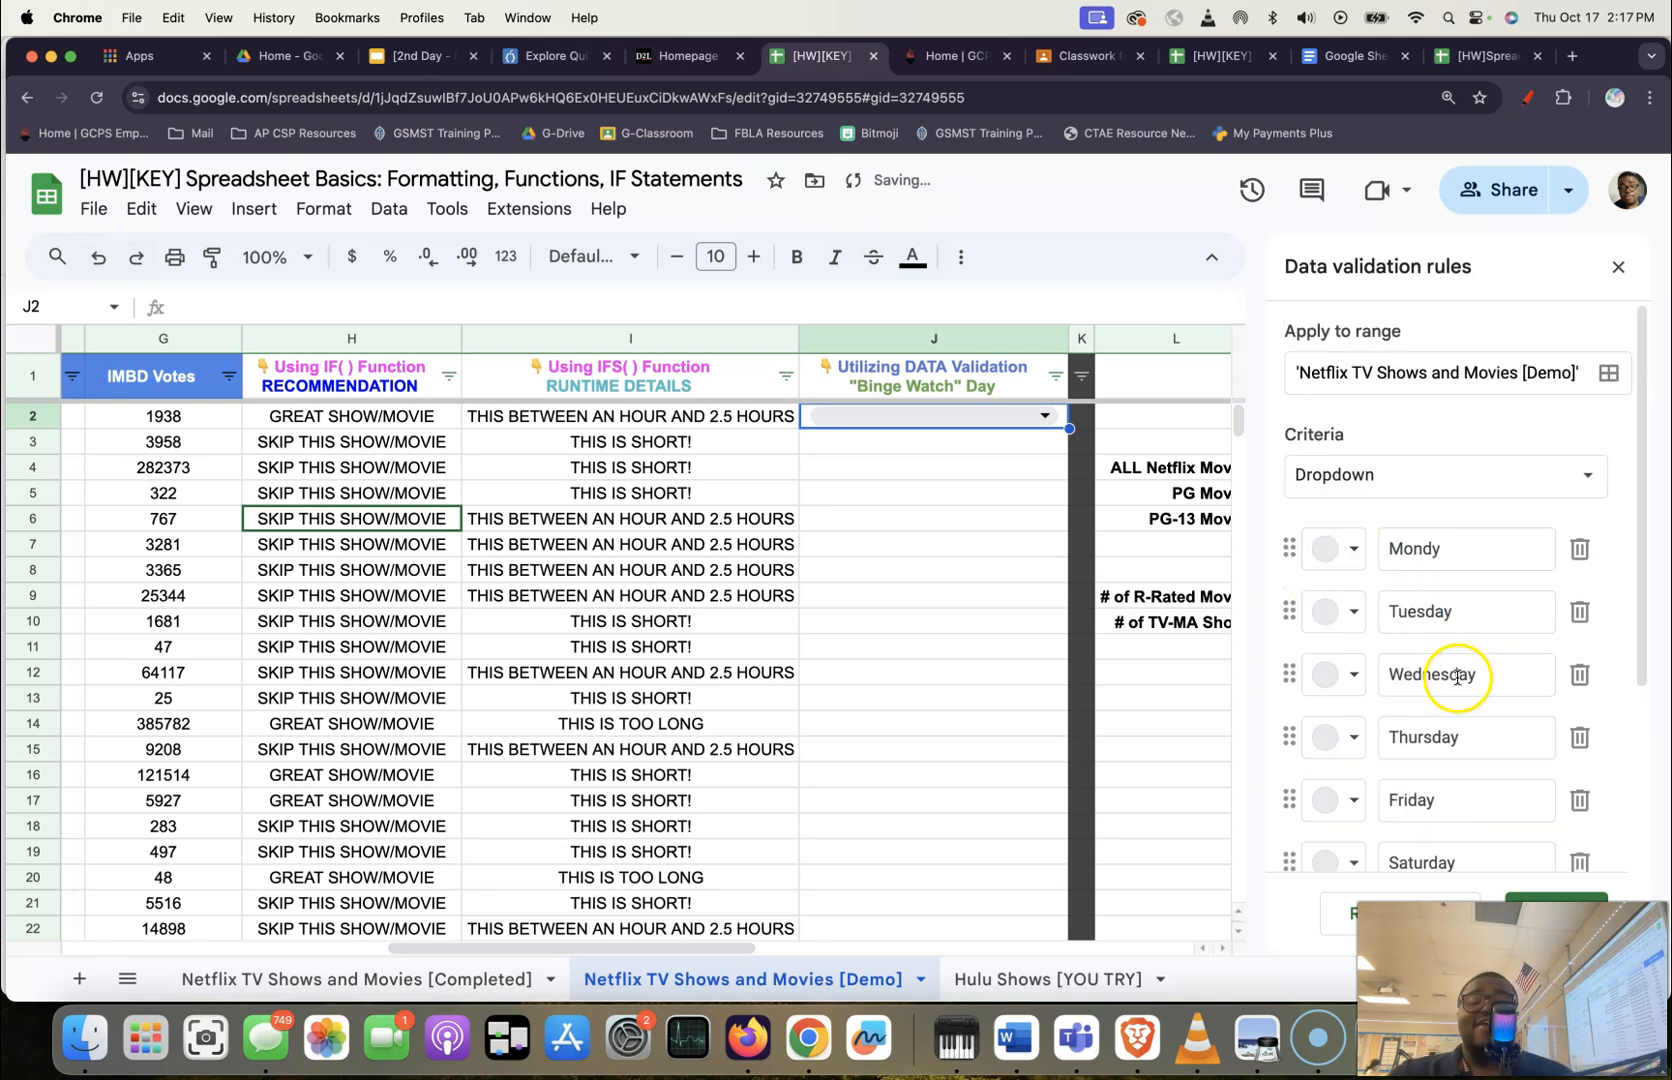
# Colour the validation rule's dropdown items: "Mondy" dark red, "Tuesday" dark blue and "Wednesday" dark teal.
pyautogui.scroll(-2, 1430, 615)
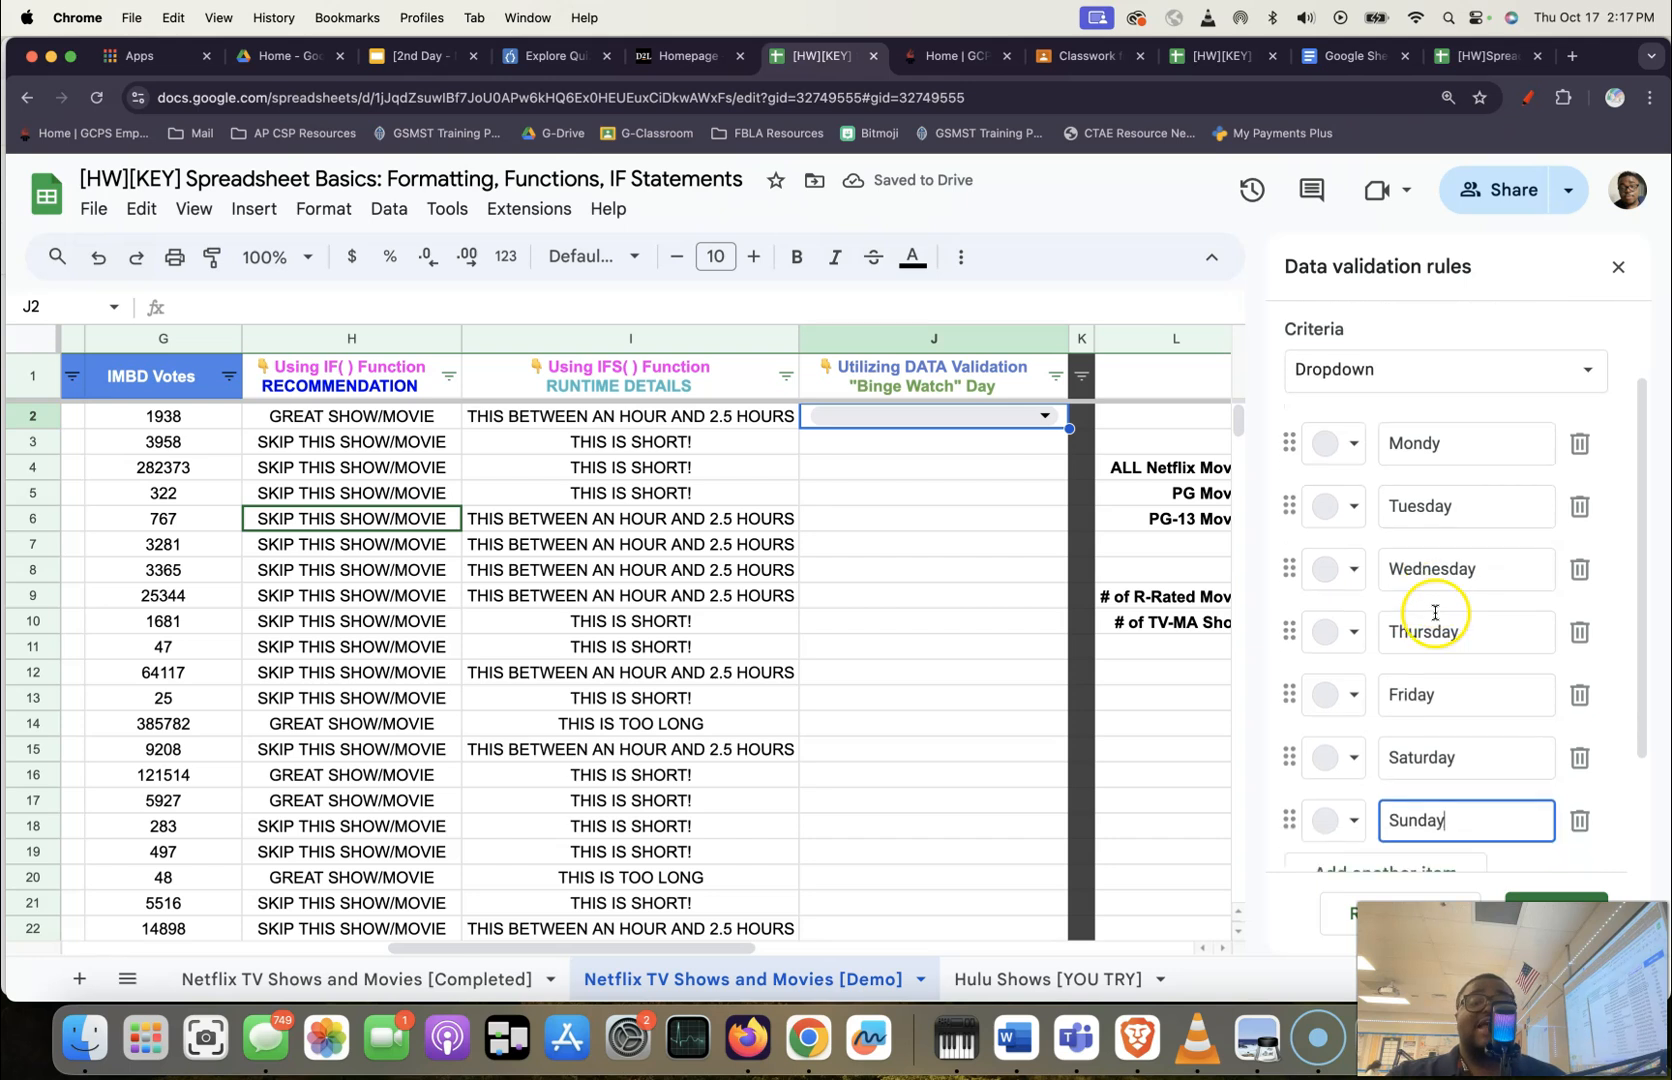
pyautogui.scroll(-2, 1430, 560)
pyautogui.scroll(3, 1440, 600)
pyautogui.click(1332, 507)
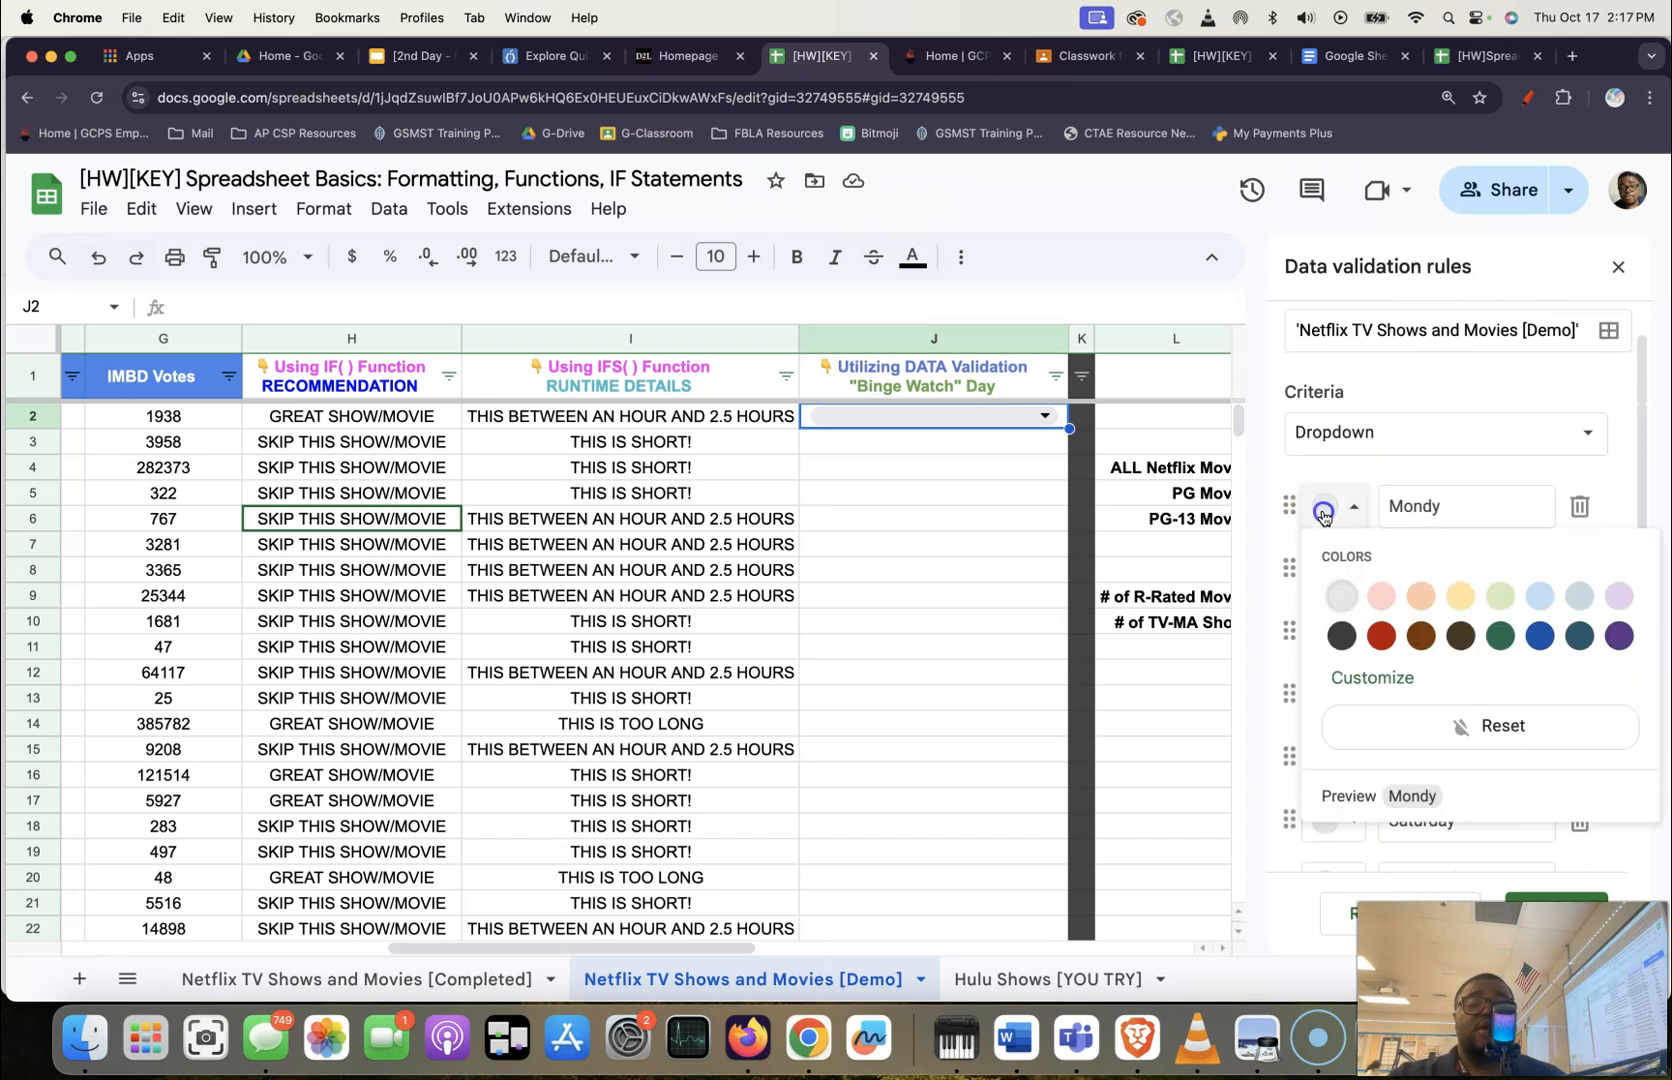
pyautogui.click(1381, 636)
pyautogui.click(1334, 569)
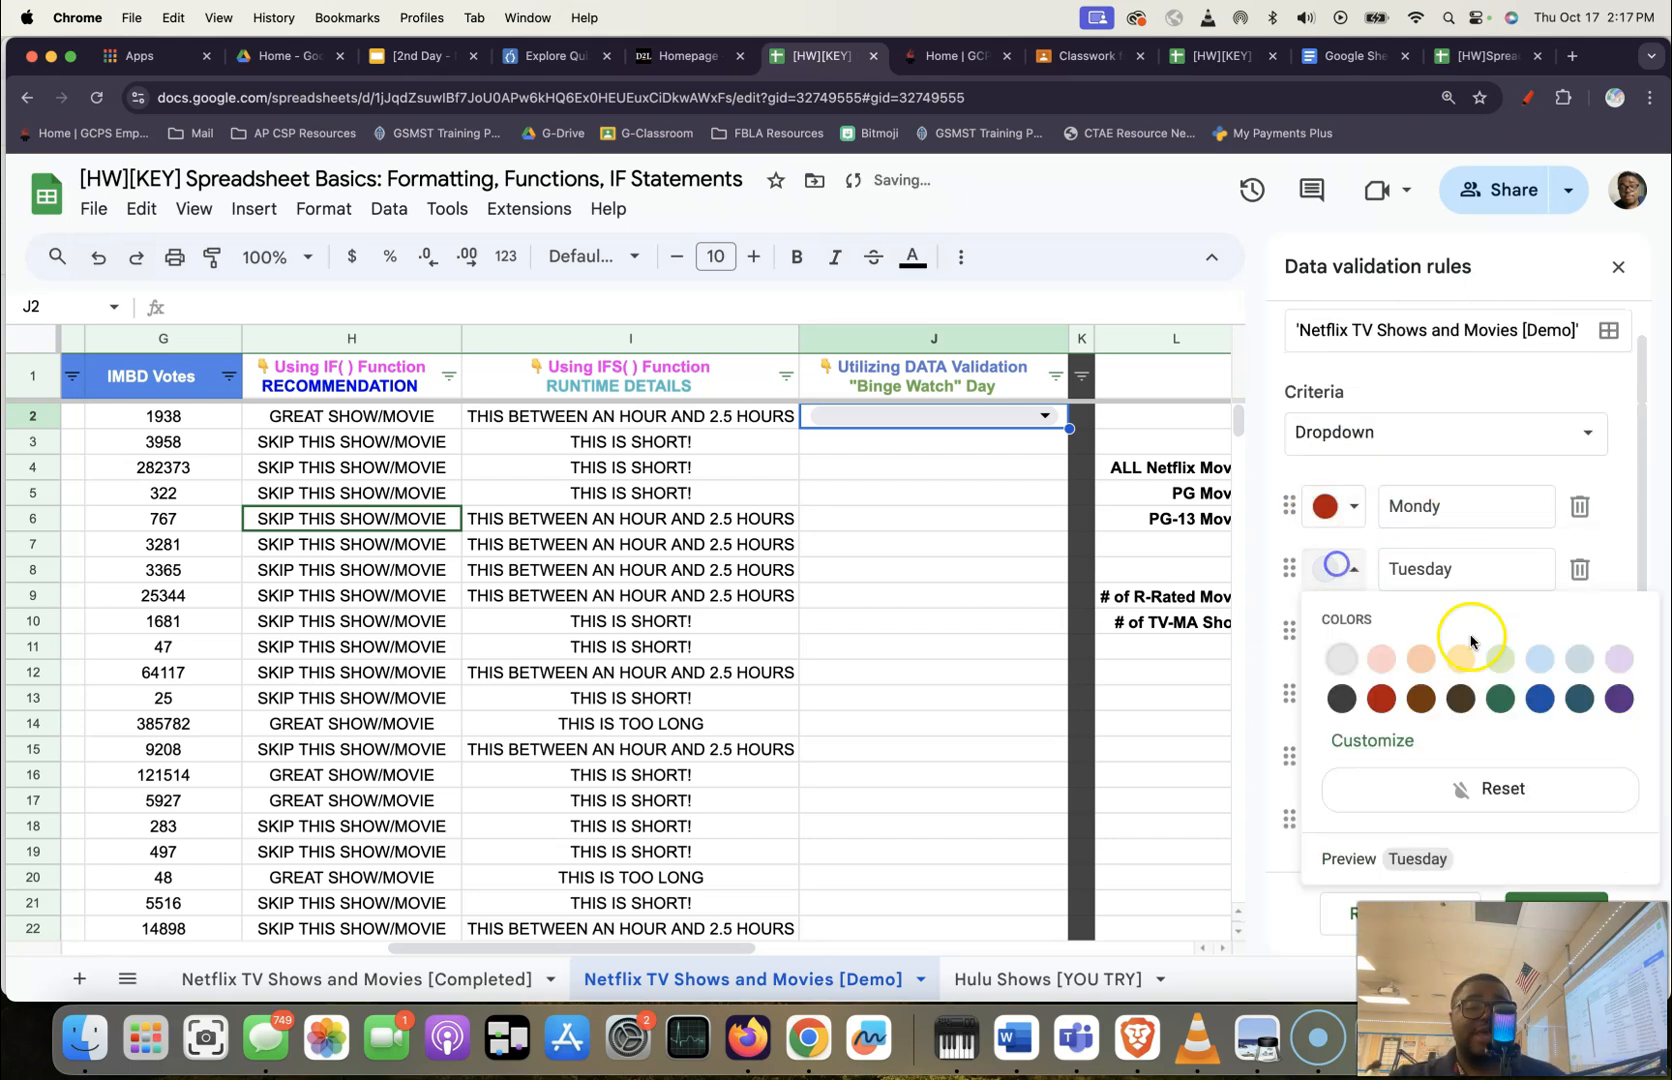
pyautogui.click(1533, 704)
pyautogui.click(1328, 632)
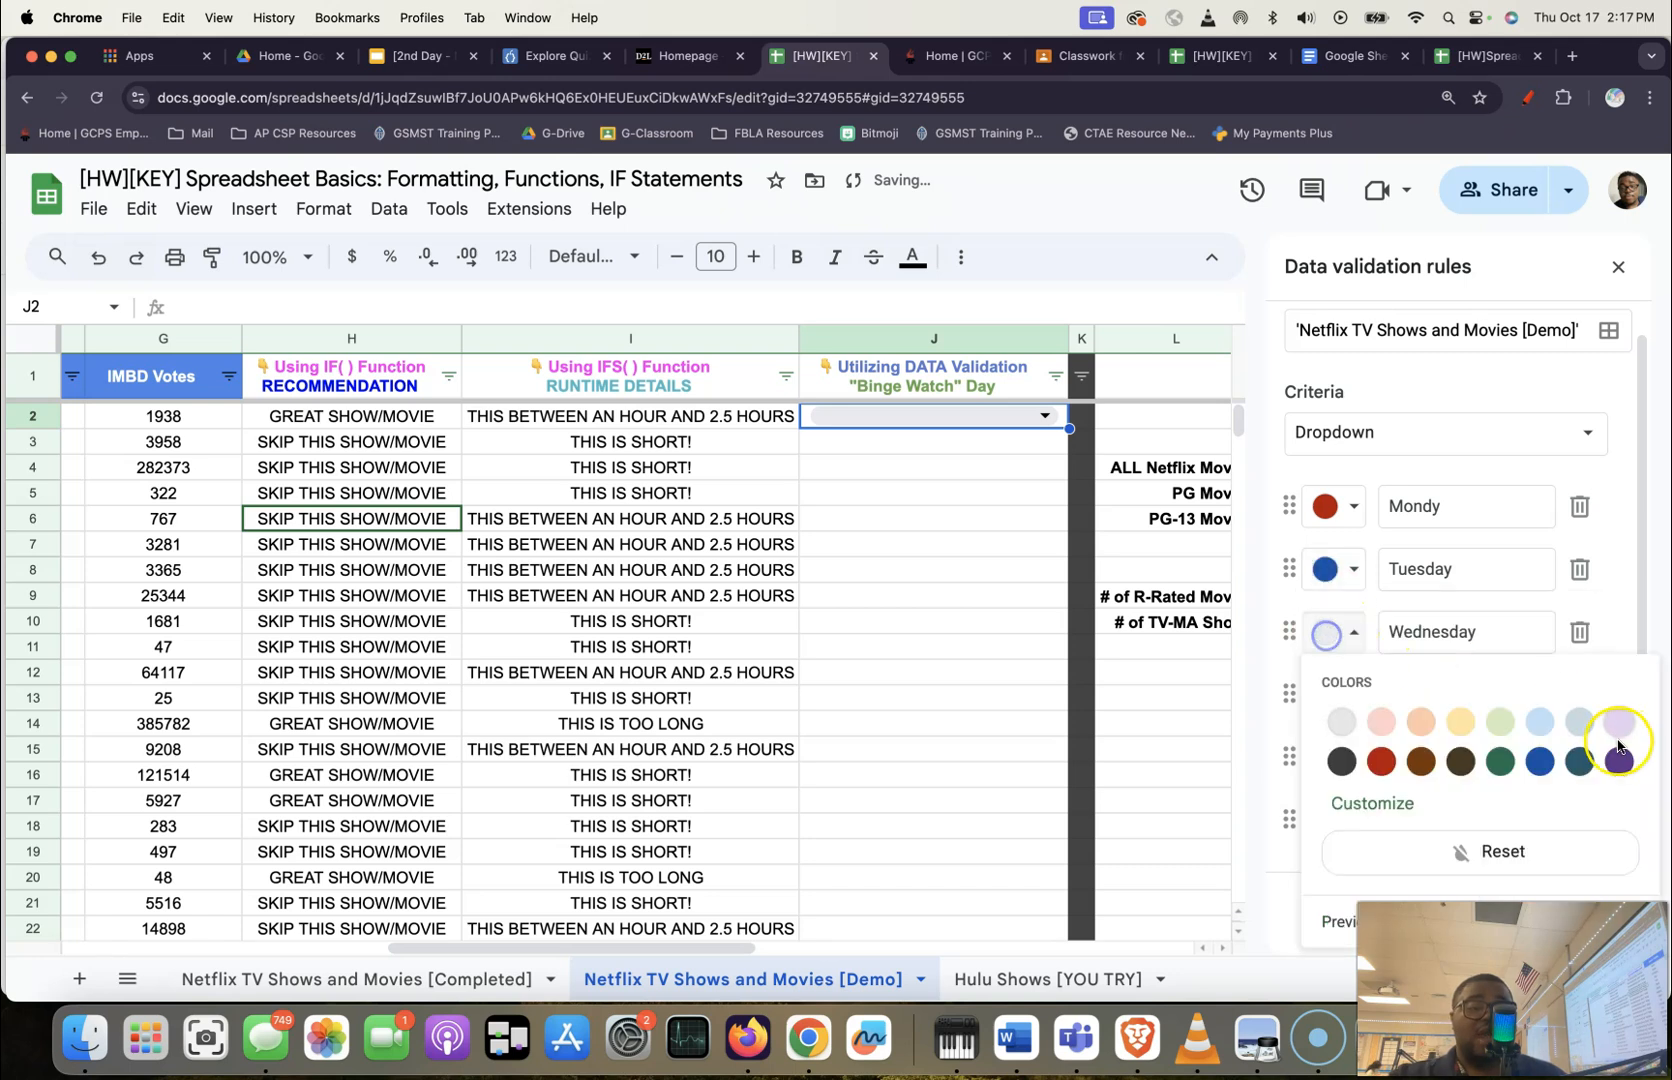
pyautogui.click(1598, 764)
# Colour the "Thursday" dropdown item light yellow and the "Friday" item dark purple.
pyautogui.click(1333, 694)
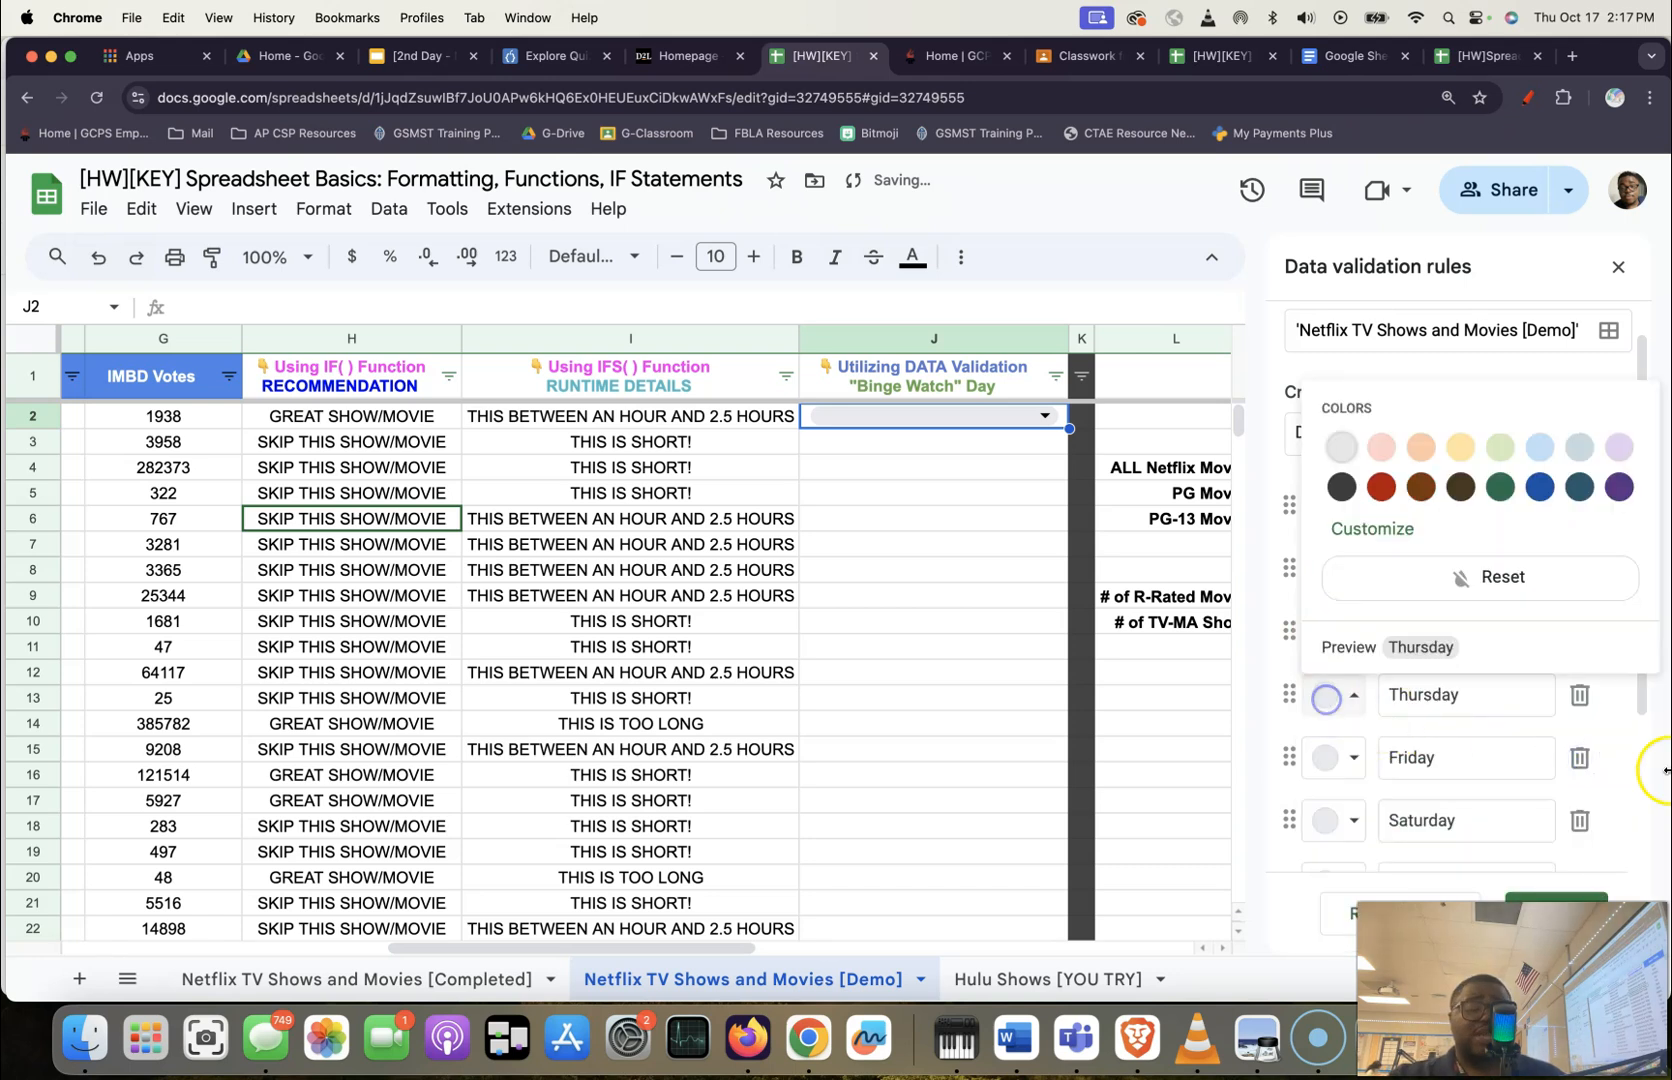
pyautogui.click(1344, 690)
pyautogui.click(1336, 694)
pyautogui.click(1336, 710)
pyautogui.click(1336, 712)
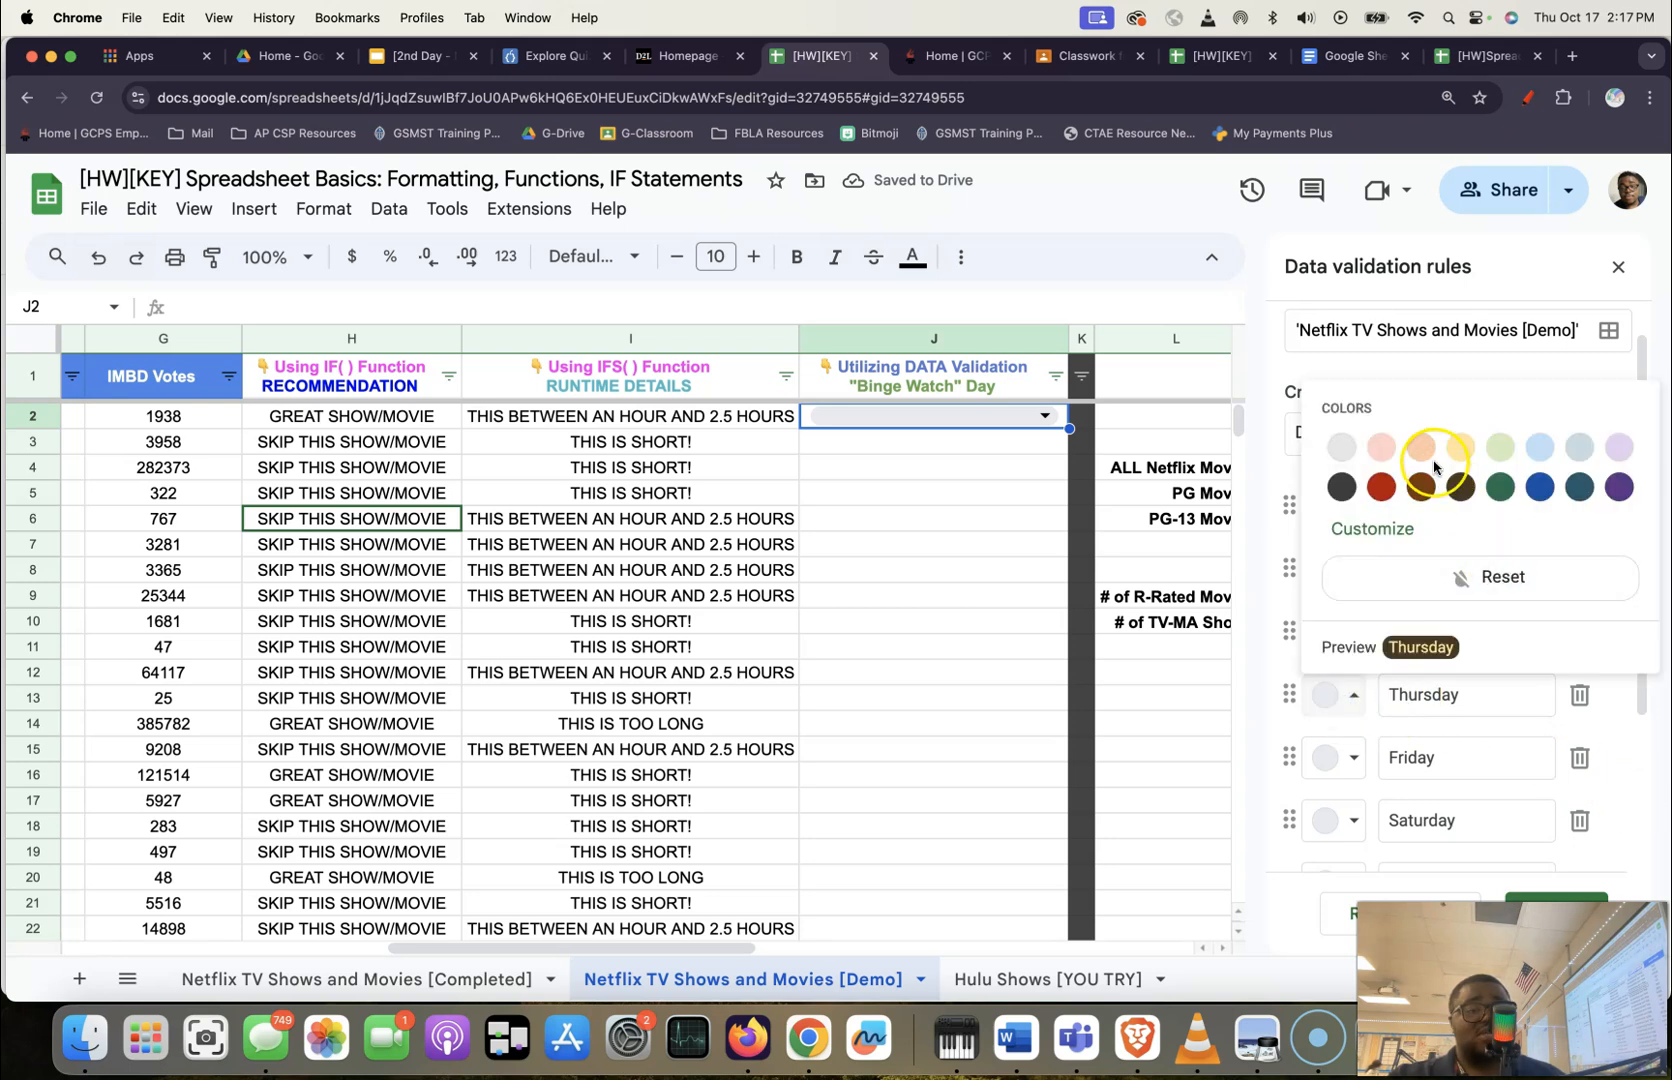
pyautogui.click(1476, 461)
pyautogui.click(1333, 757)
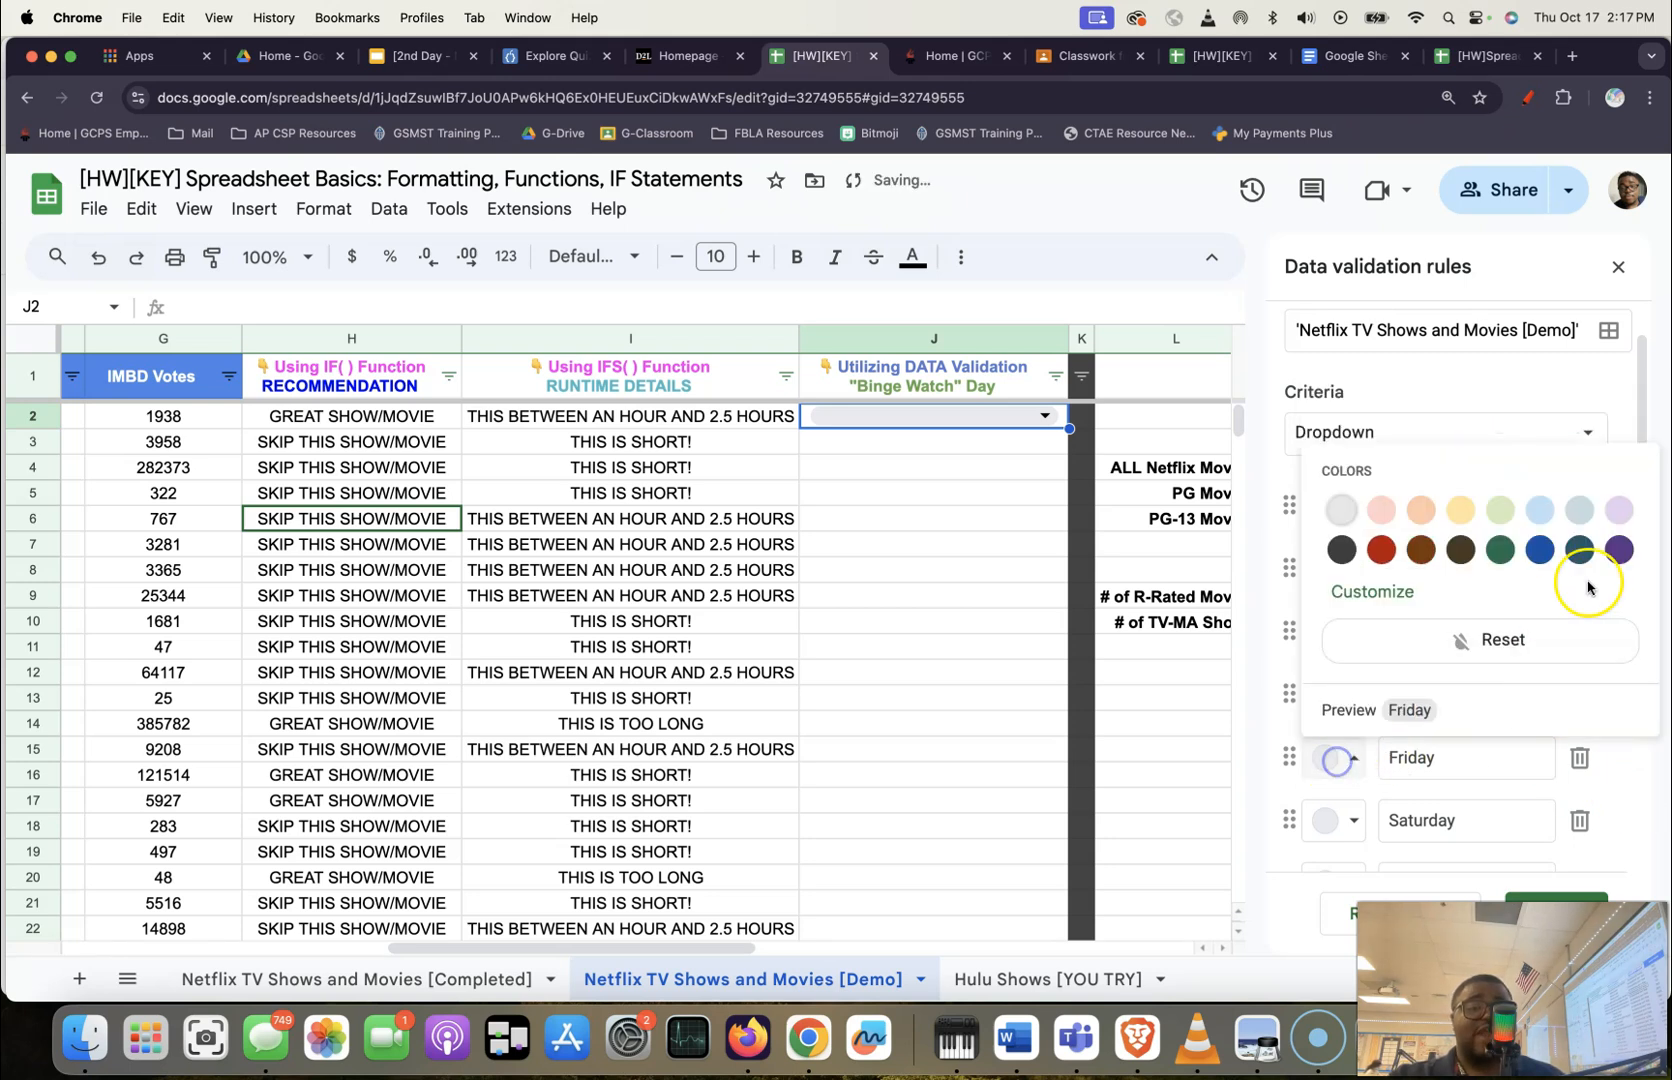
pyautogui.click(1617, 553)
# Colour the "Saturday" item light purple and the "Sunday" item light orange, and save the J2 validation rule.
pyautogui.scroll(-1, 1300, 750)
pyautogui.click(1323, 757)
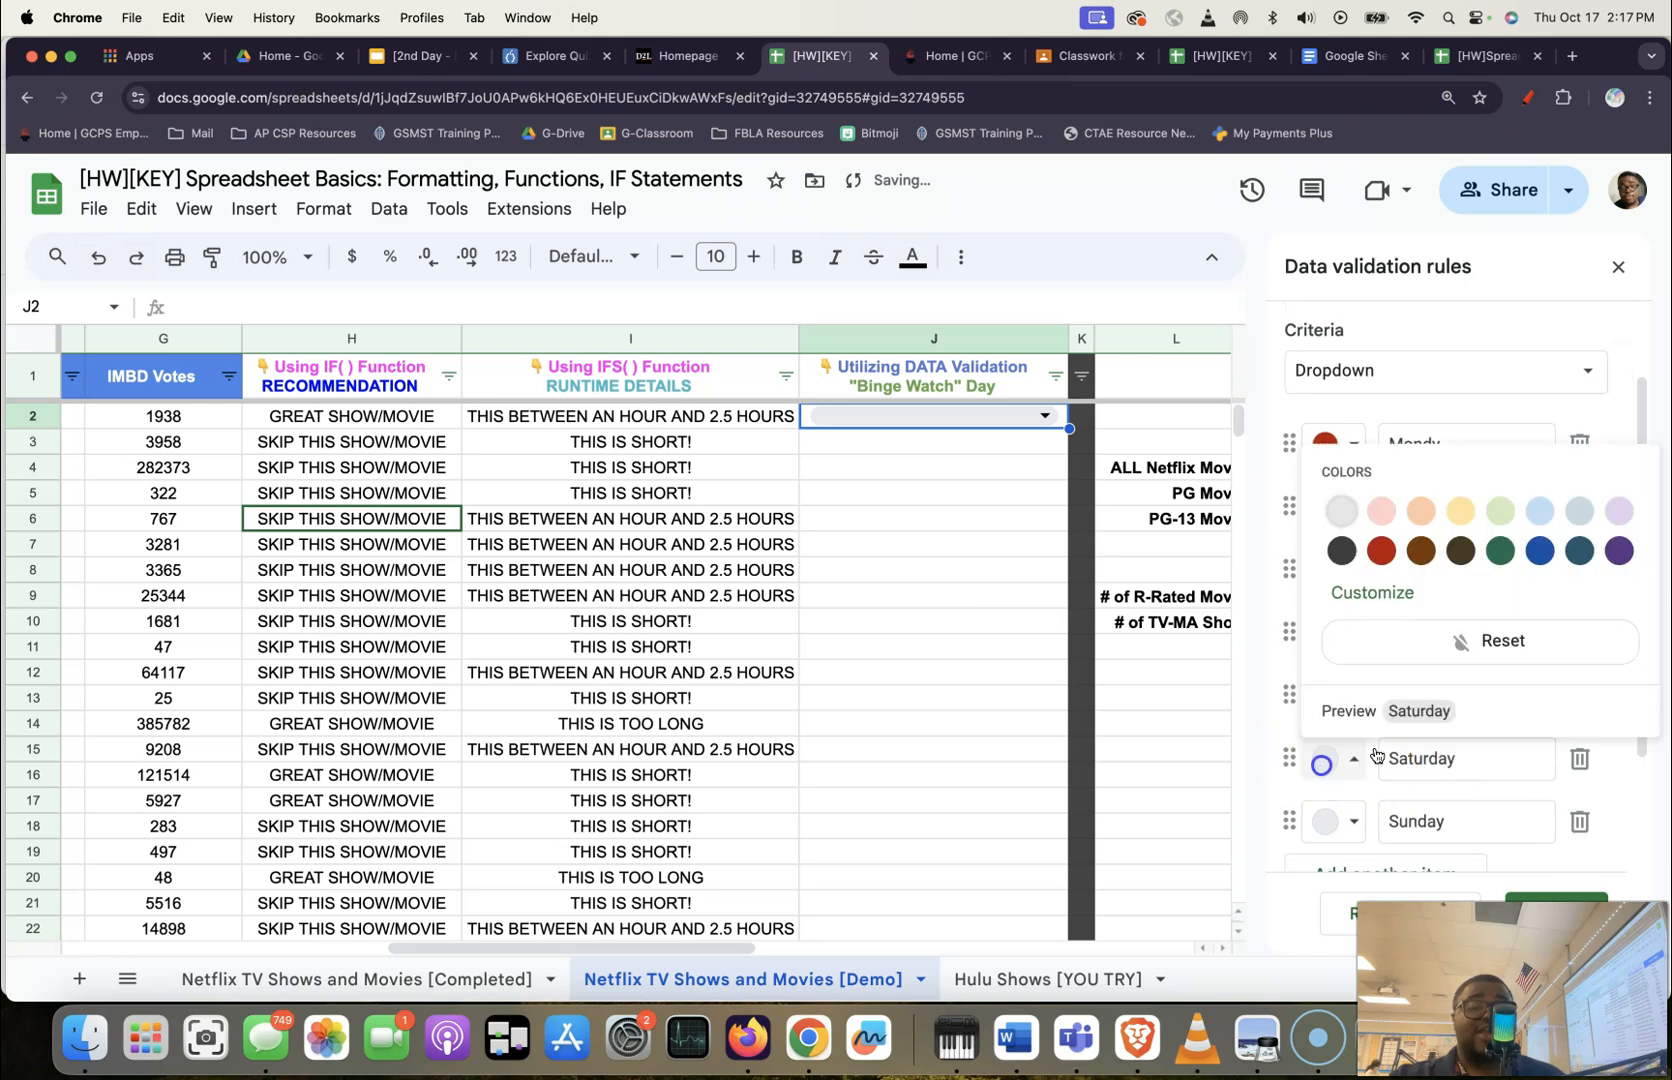
pyautogui.click(1621, 517)
pyautogui.click(1333, 820)
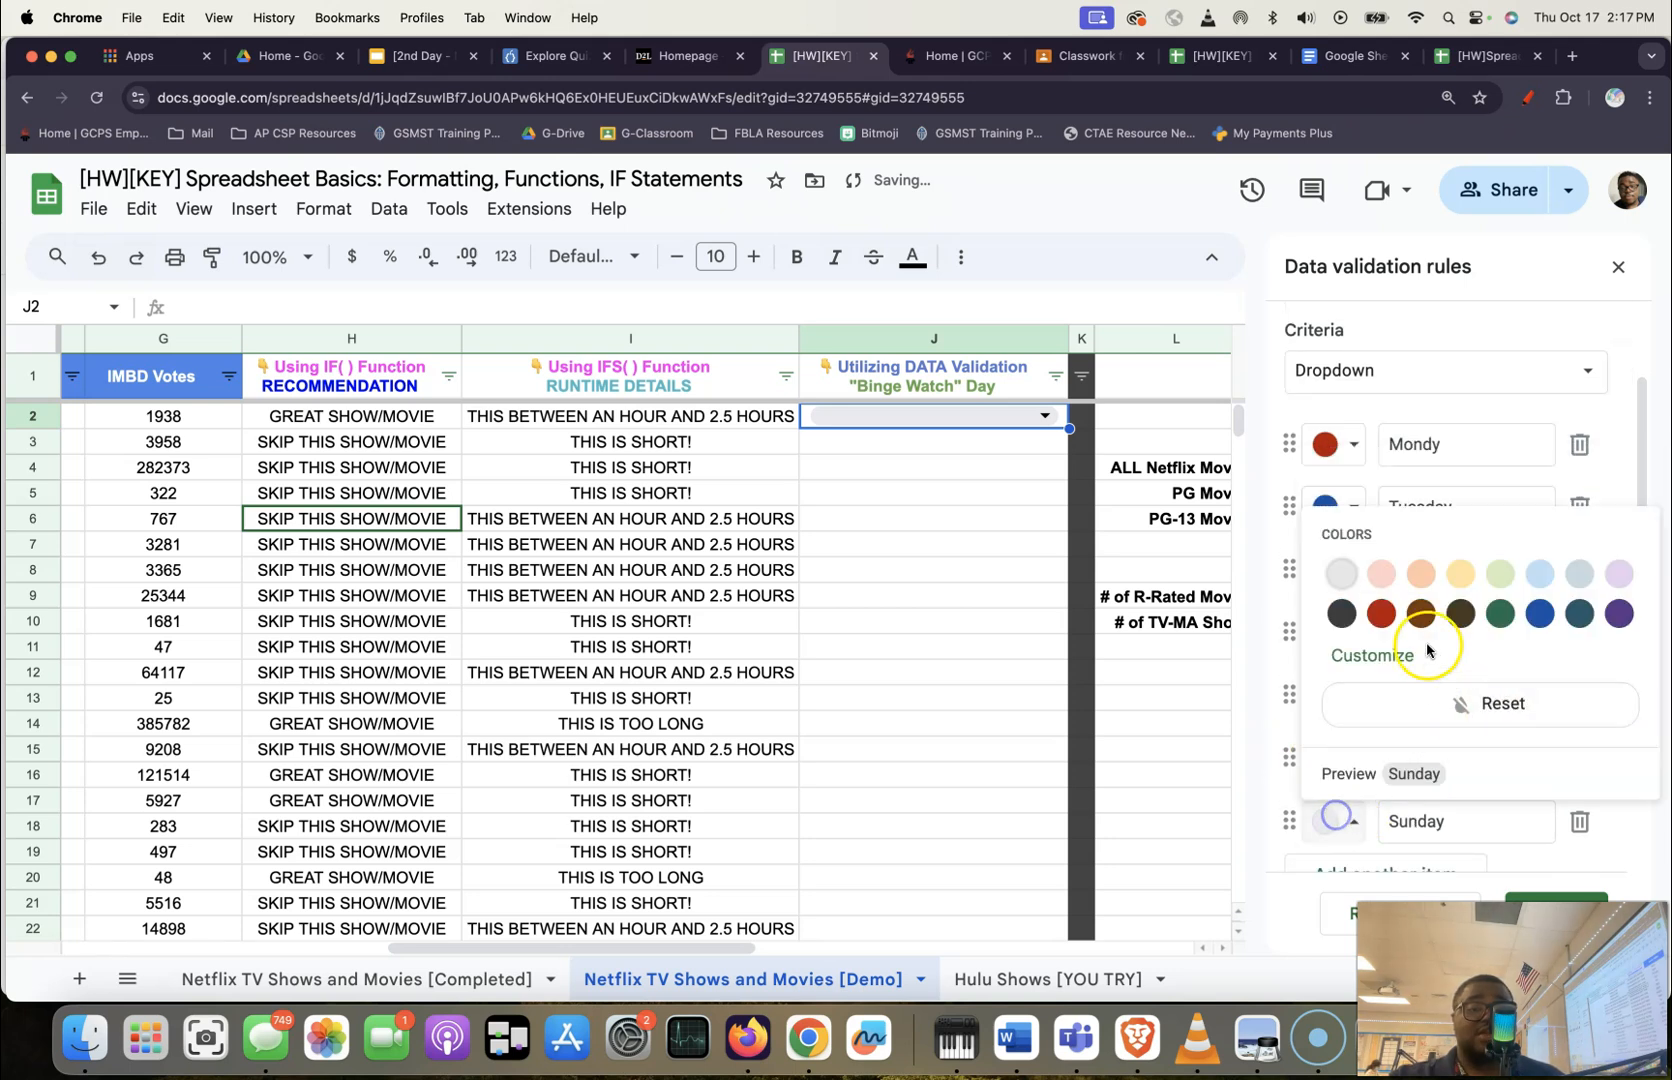
pyautogui.click(1420, 574)
pyautogui.scroll(-1, 1436, 742)
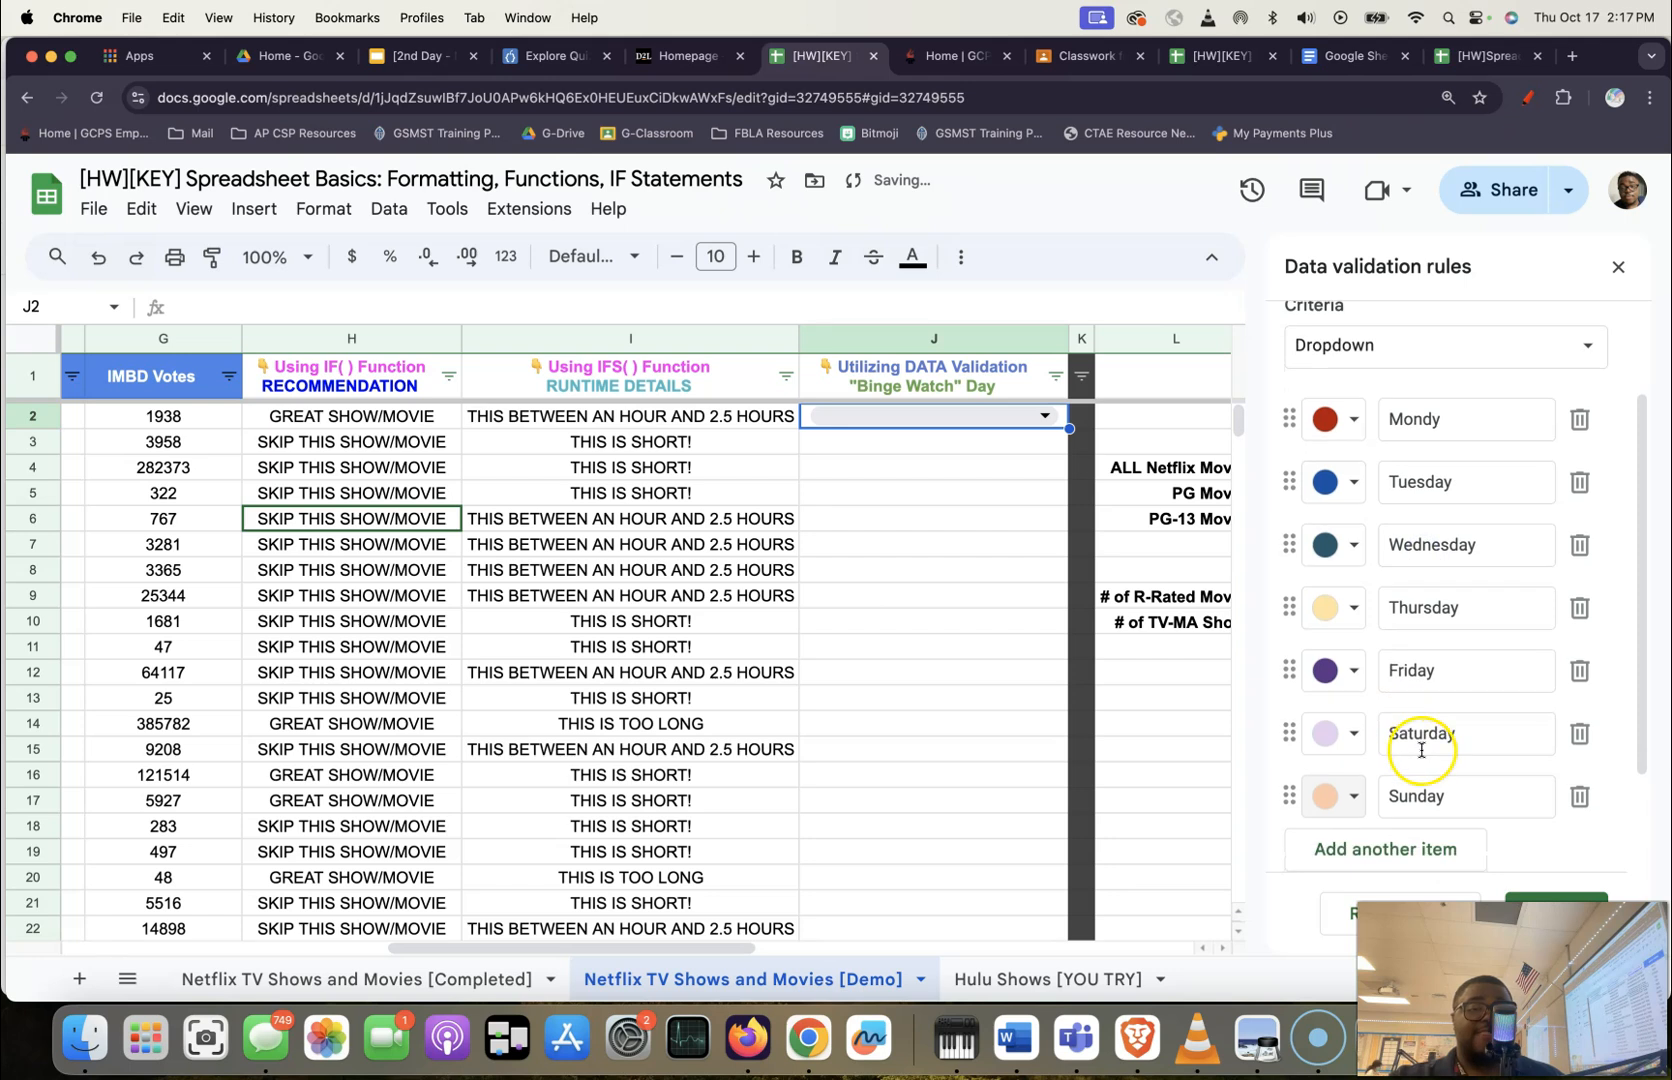
pyautogui.scroll(3, 1552, 815)
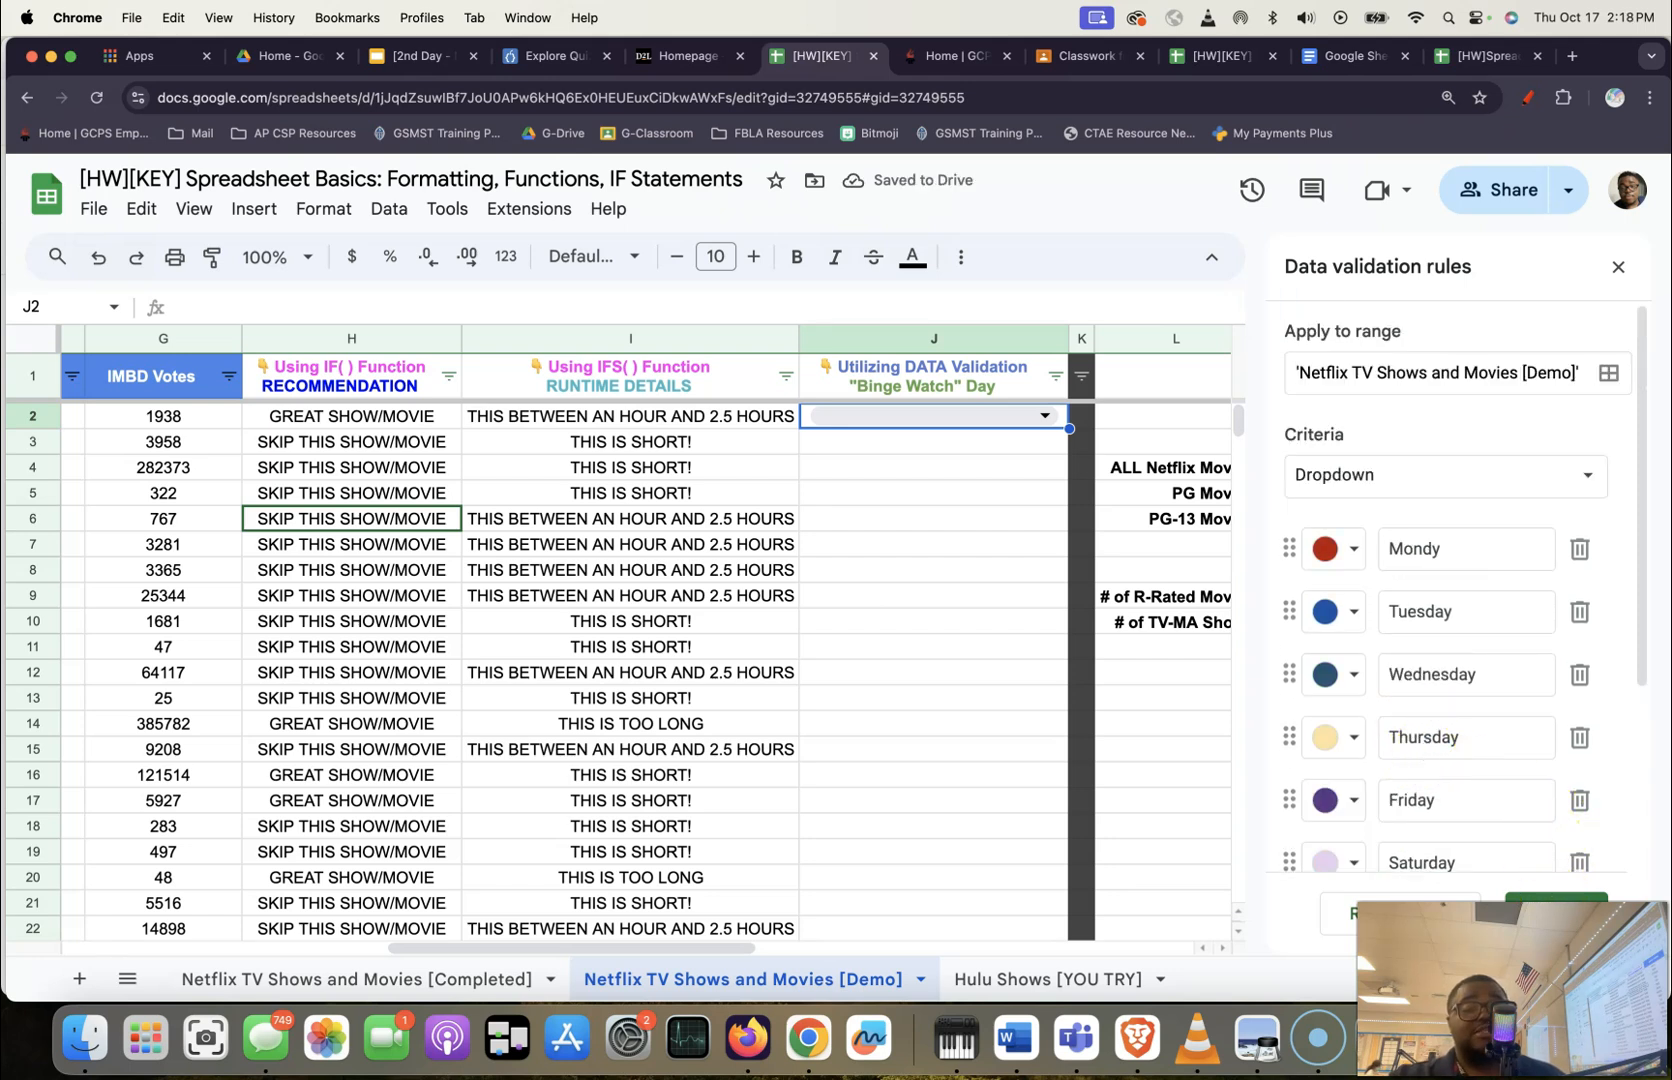
pyautogui.click(1530, 915)
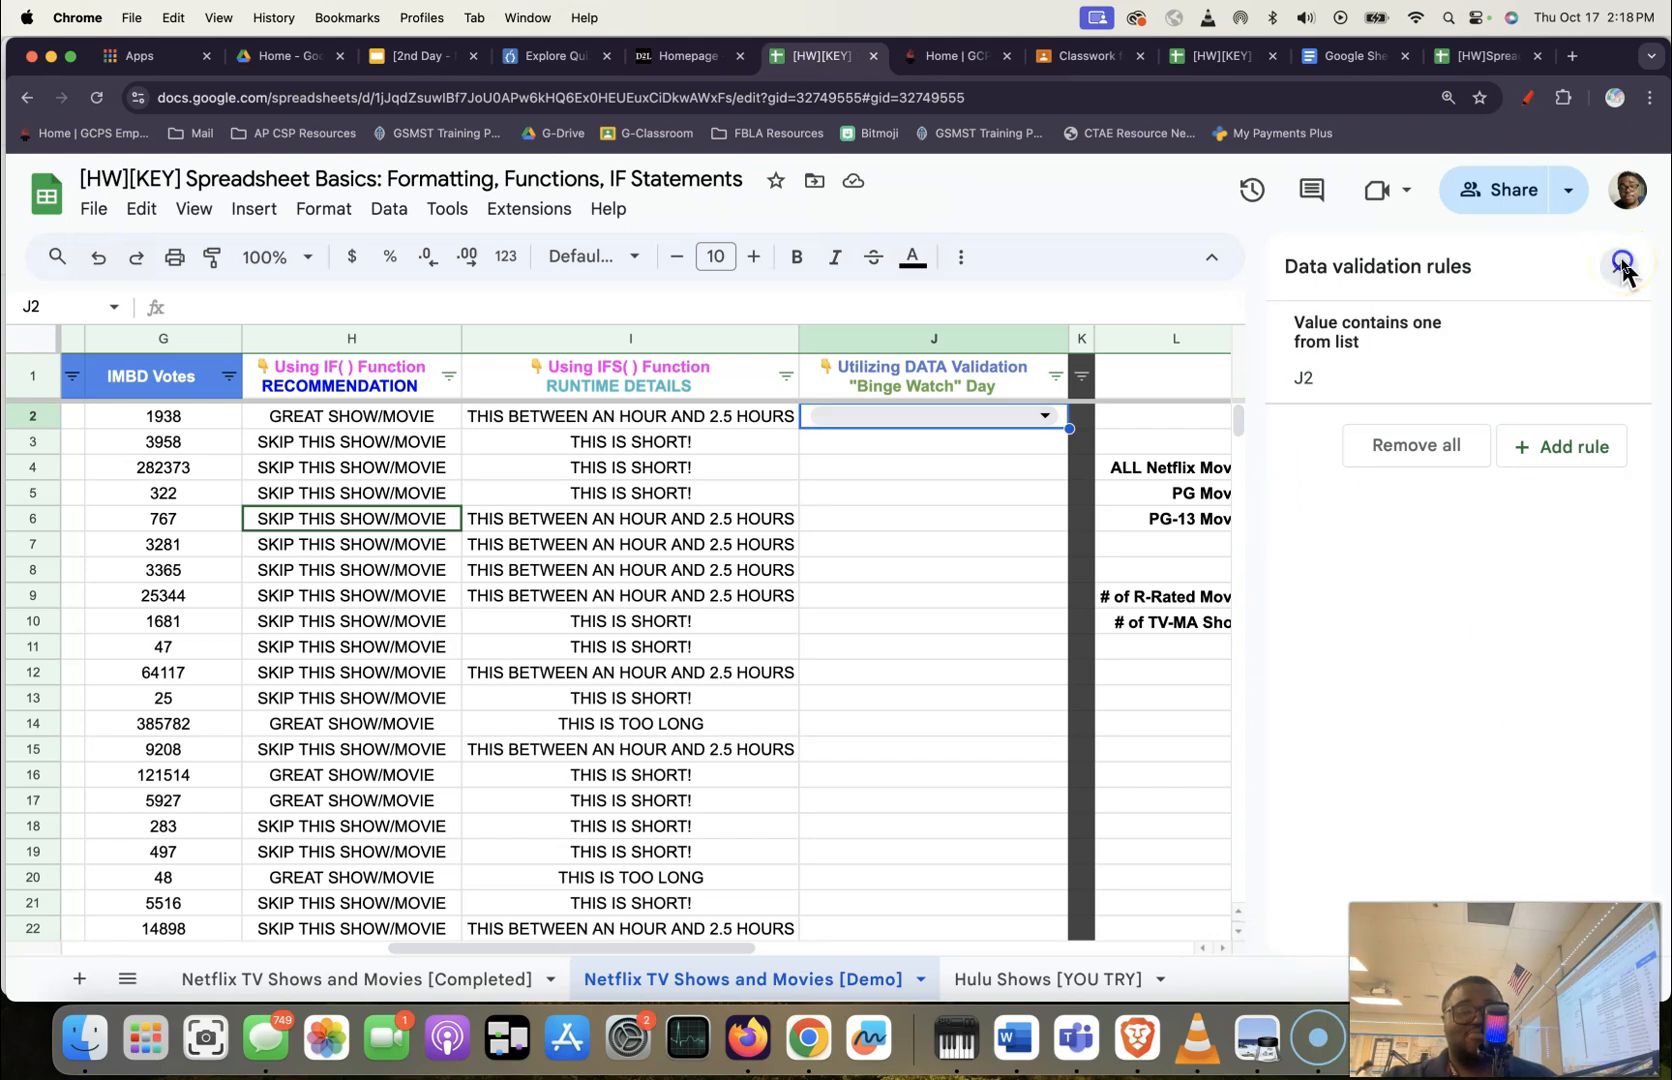
pyautogui.click(1622, 264)
# Choose "Mondy" from the dropdown in J2 of the "Binge Watch" Day column.
pyautogui.click(962, 416)
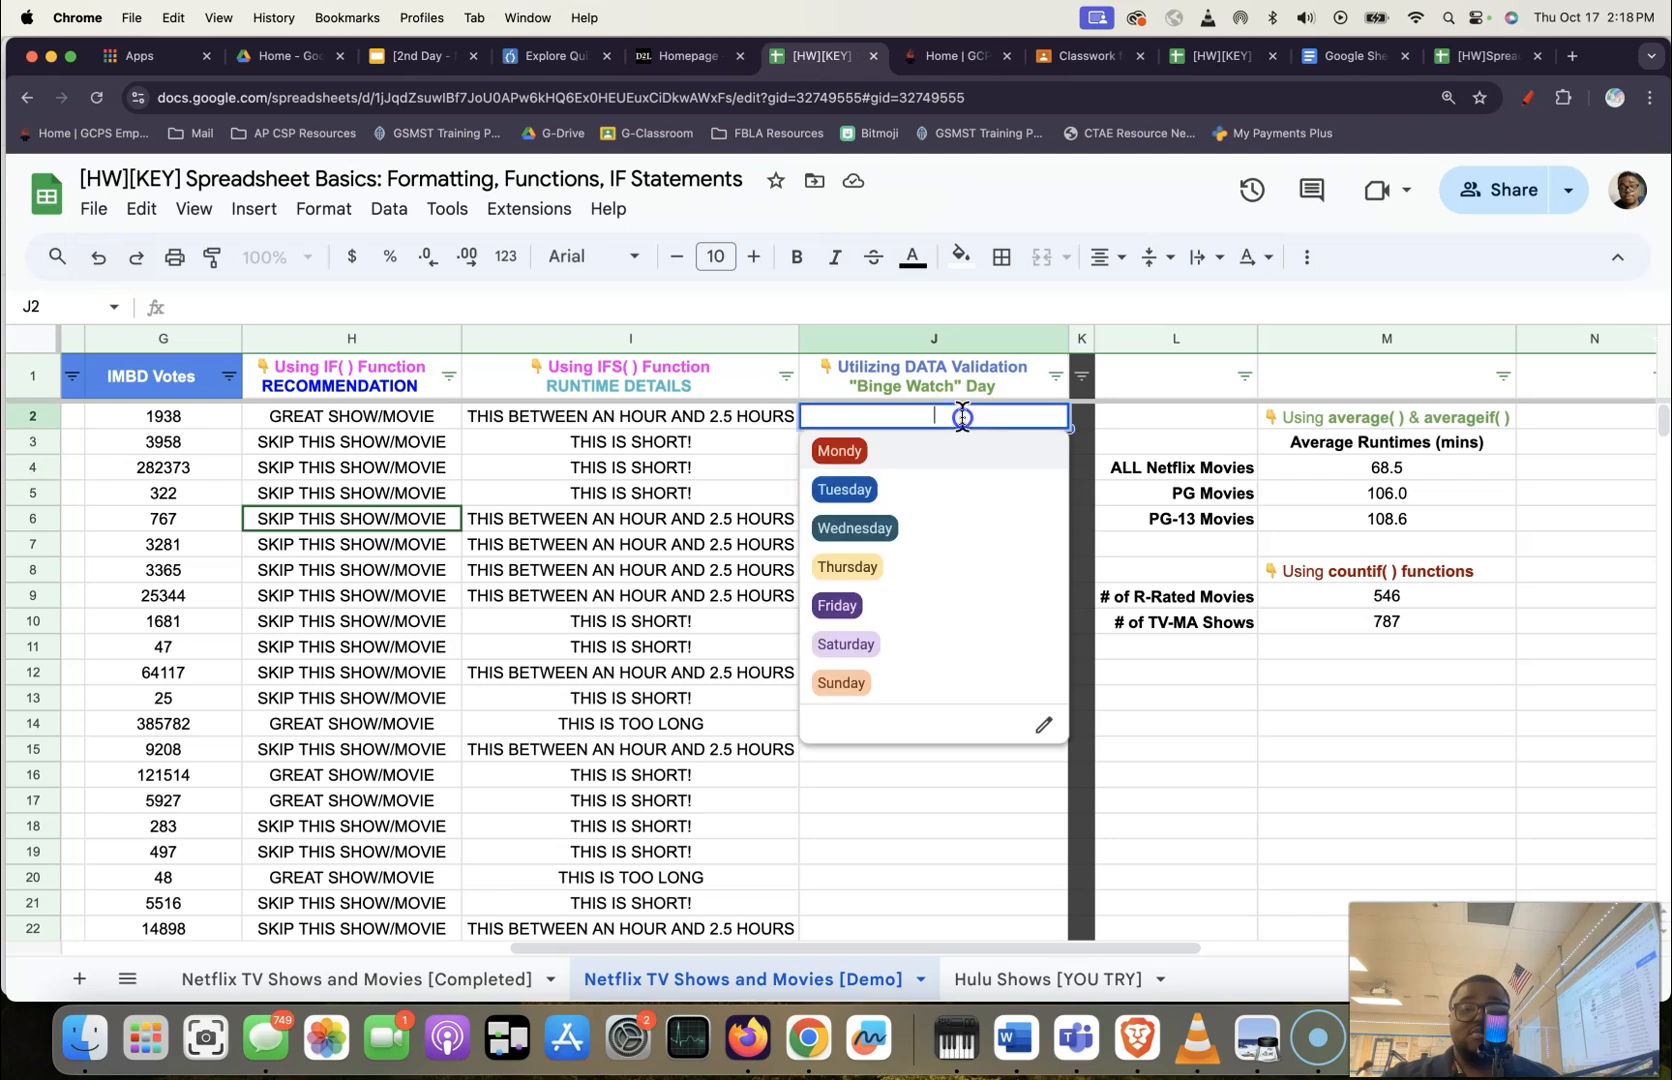
pyautogui.click(840, 450)
pyautogui.click(930, 568)
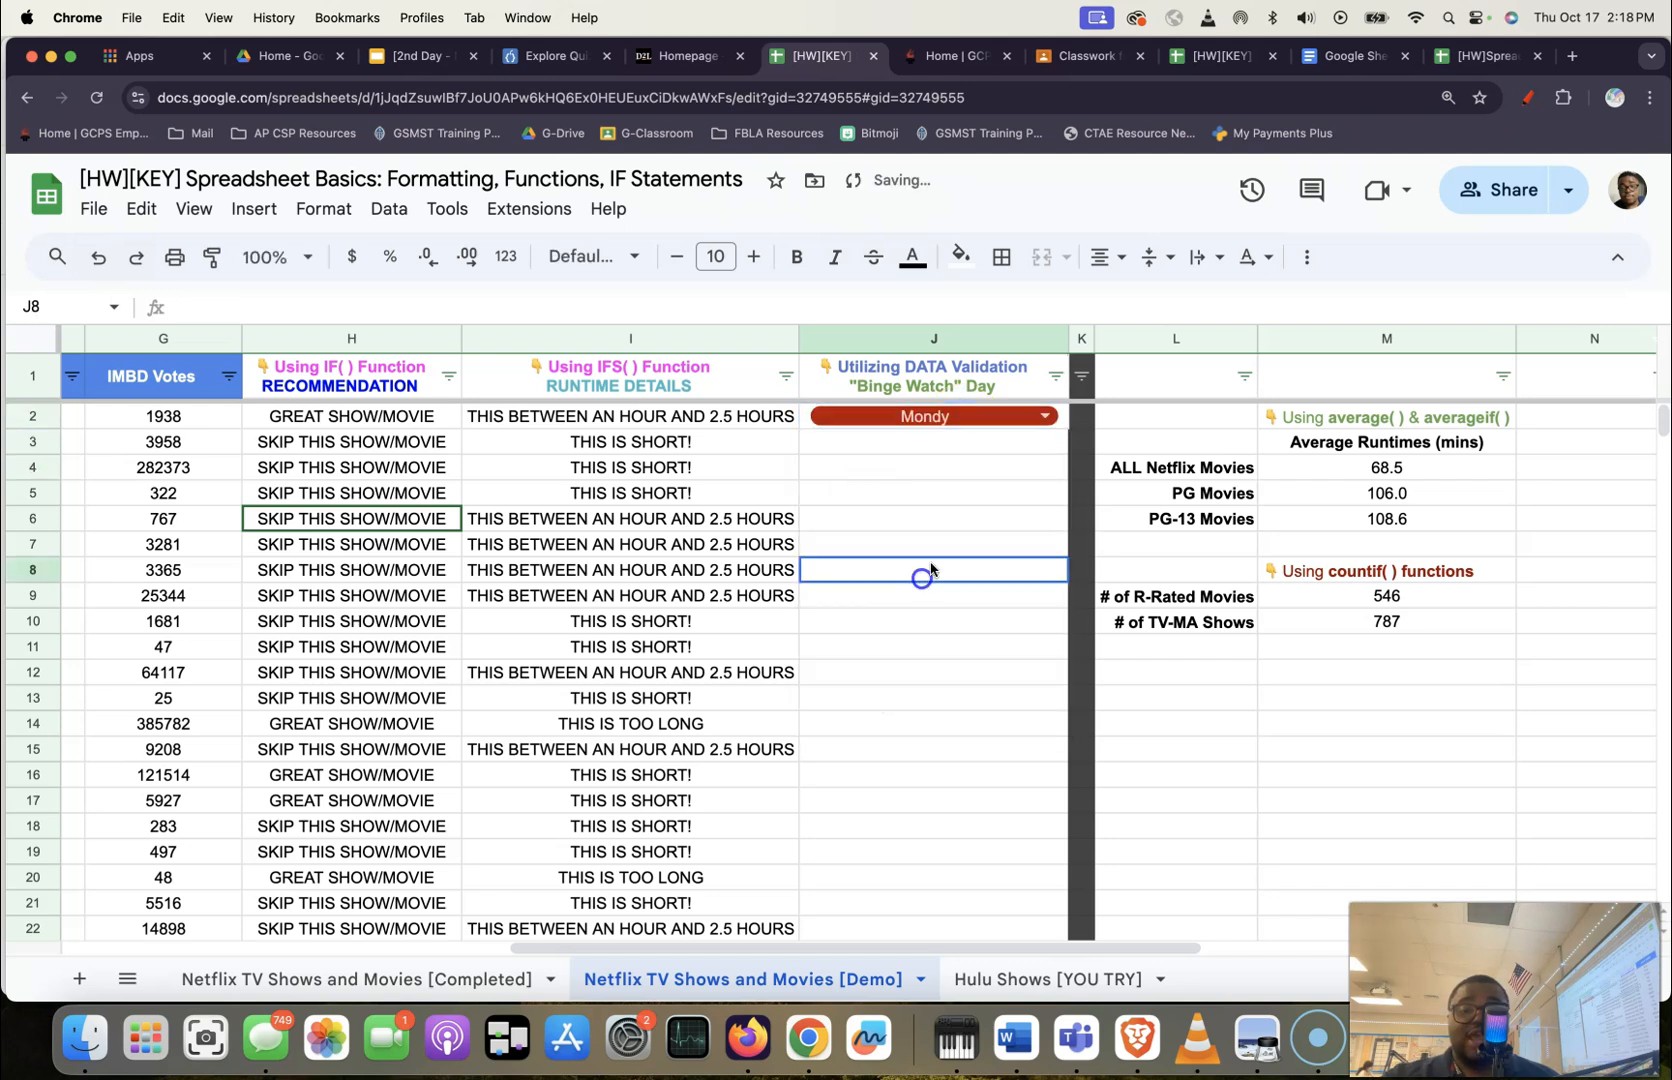
pyautogui.click(930, 416)
pyautogui.click(858, 497)
pyautogui.click(930, 428)
pyautogui.click(893, 452)
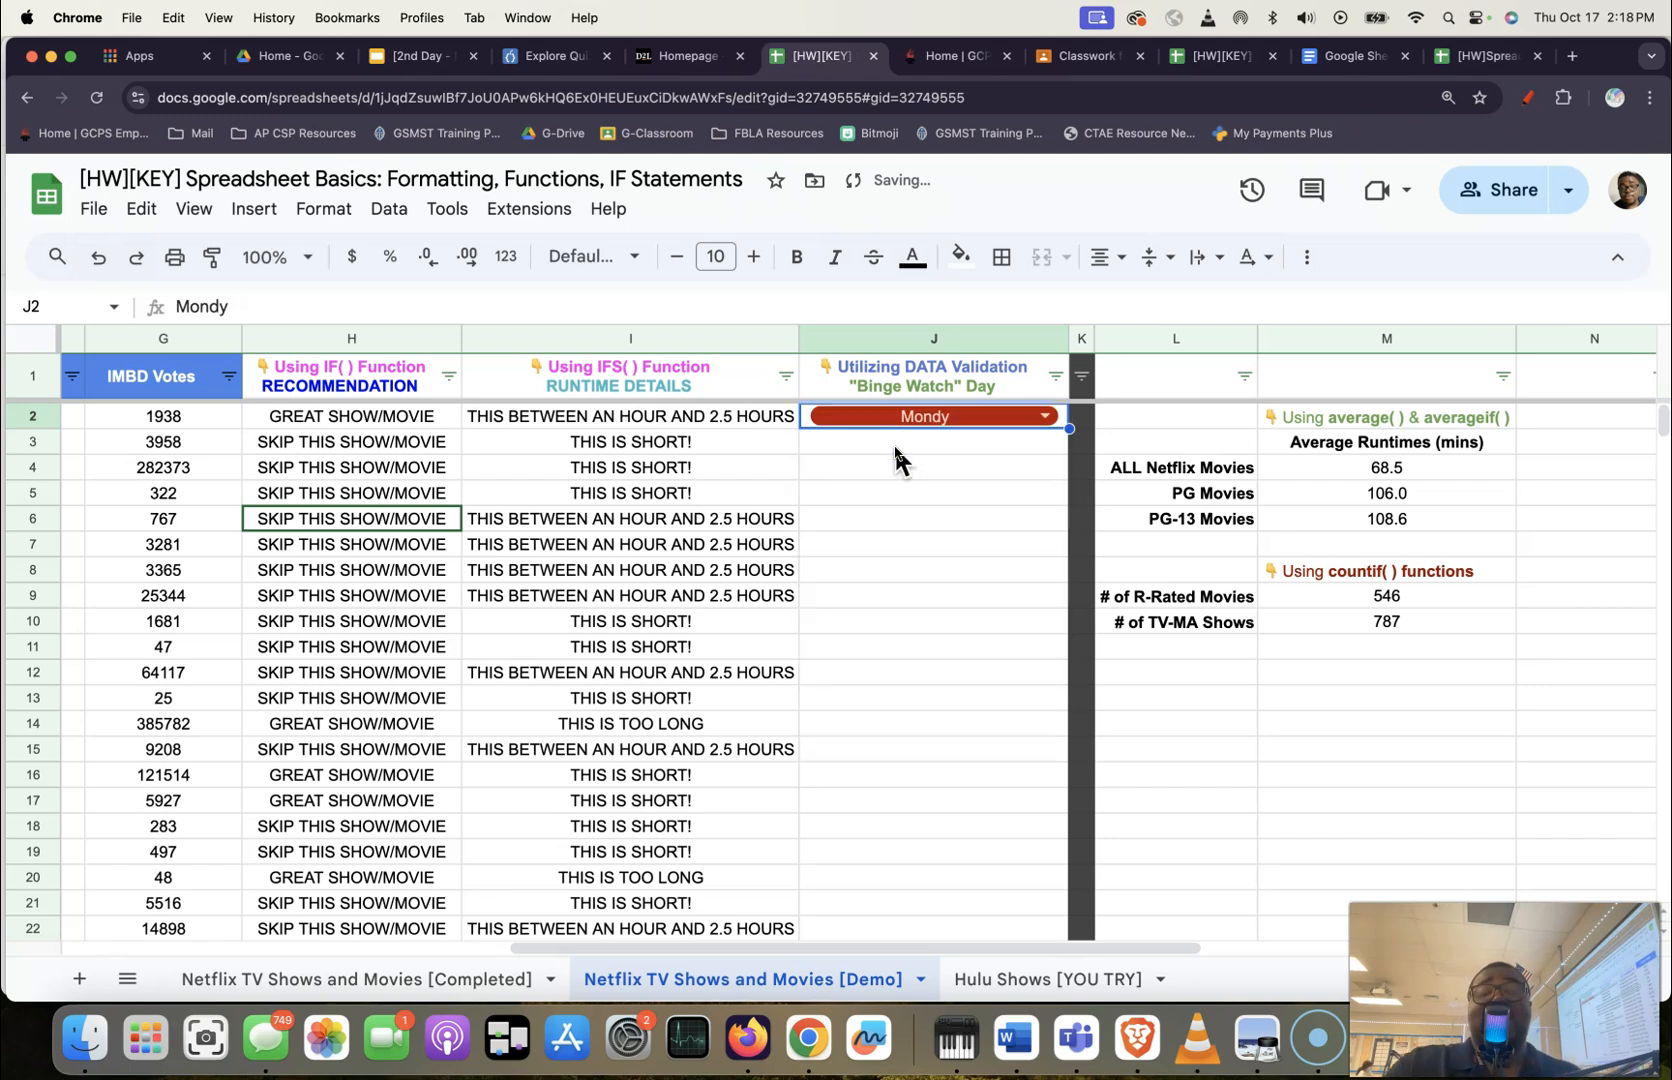
# Correct the J2 rule's first dropdown item to "Monday" and save the validation rule.
pyautogui.click(1035, 422)
pyautogui.click(1043, 724)
pyautogui.click(1421, 558)
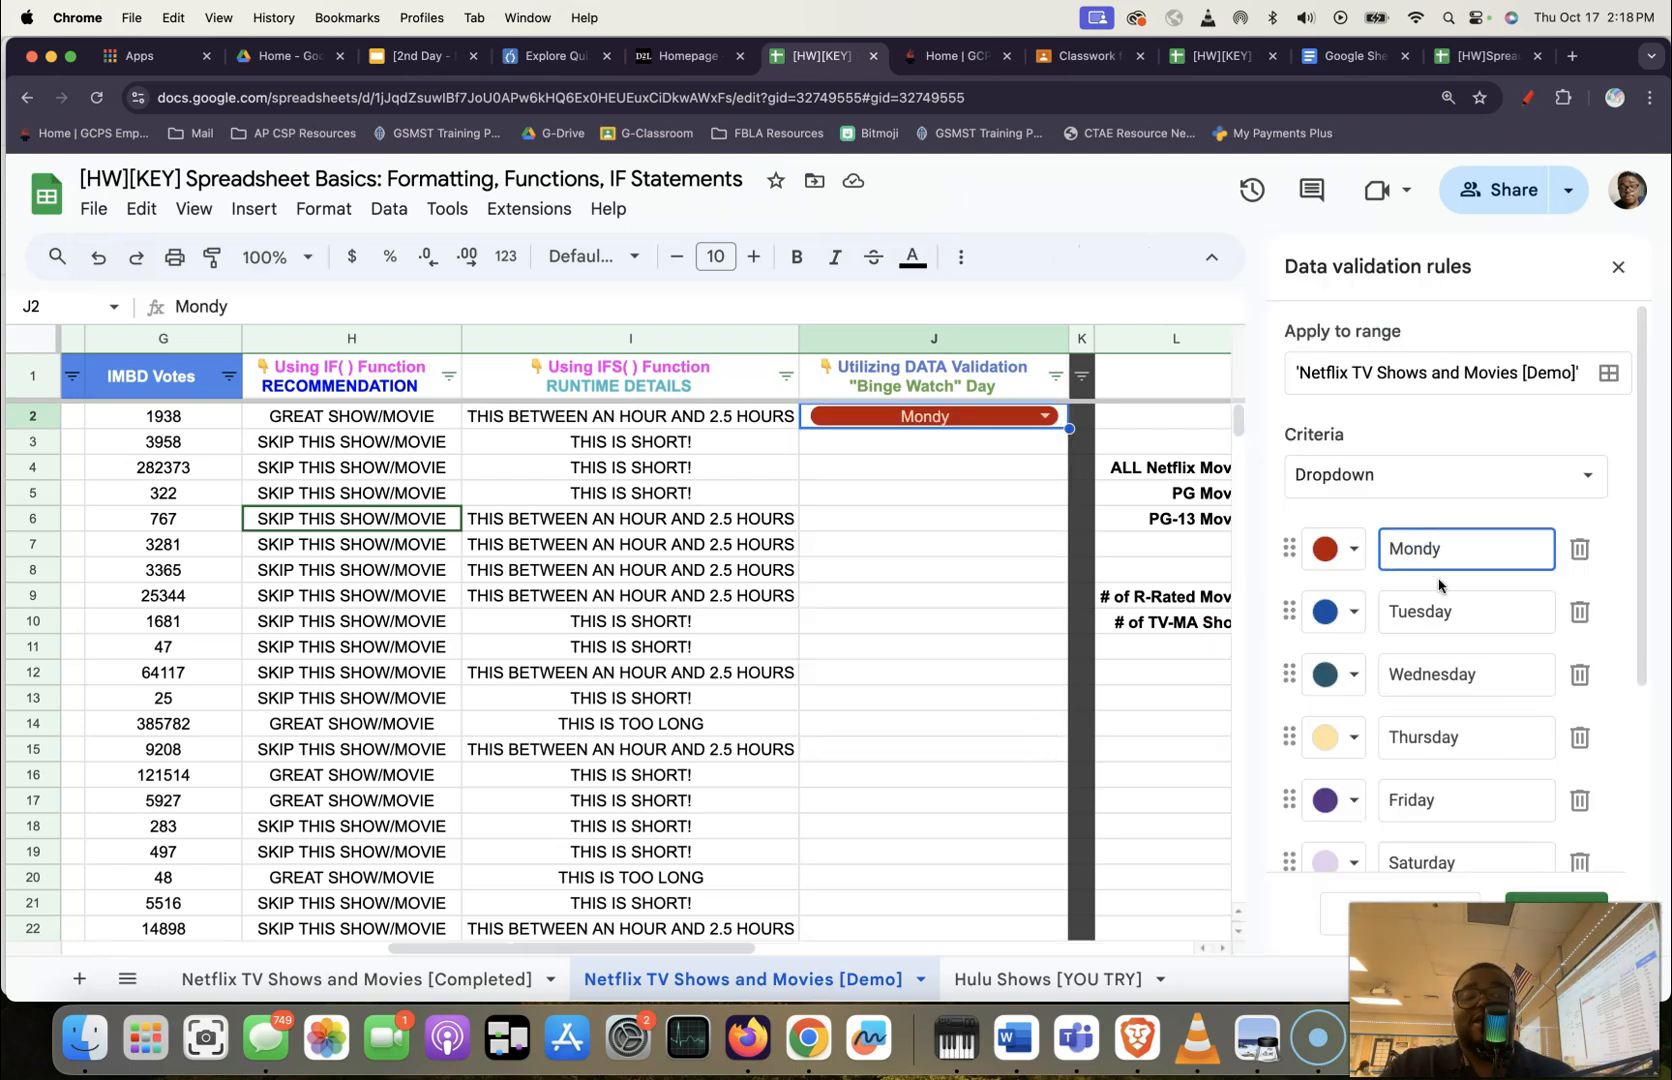
pyautogui.click(1433, 549)
pyautogui.write('a')
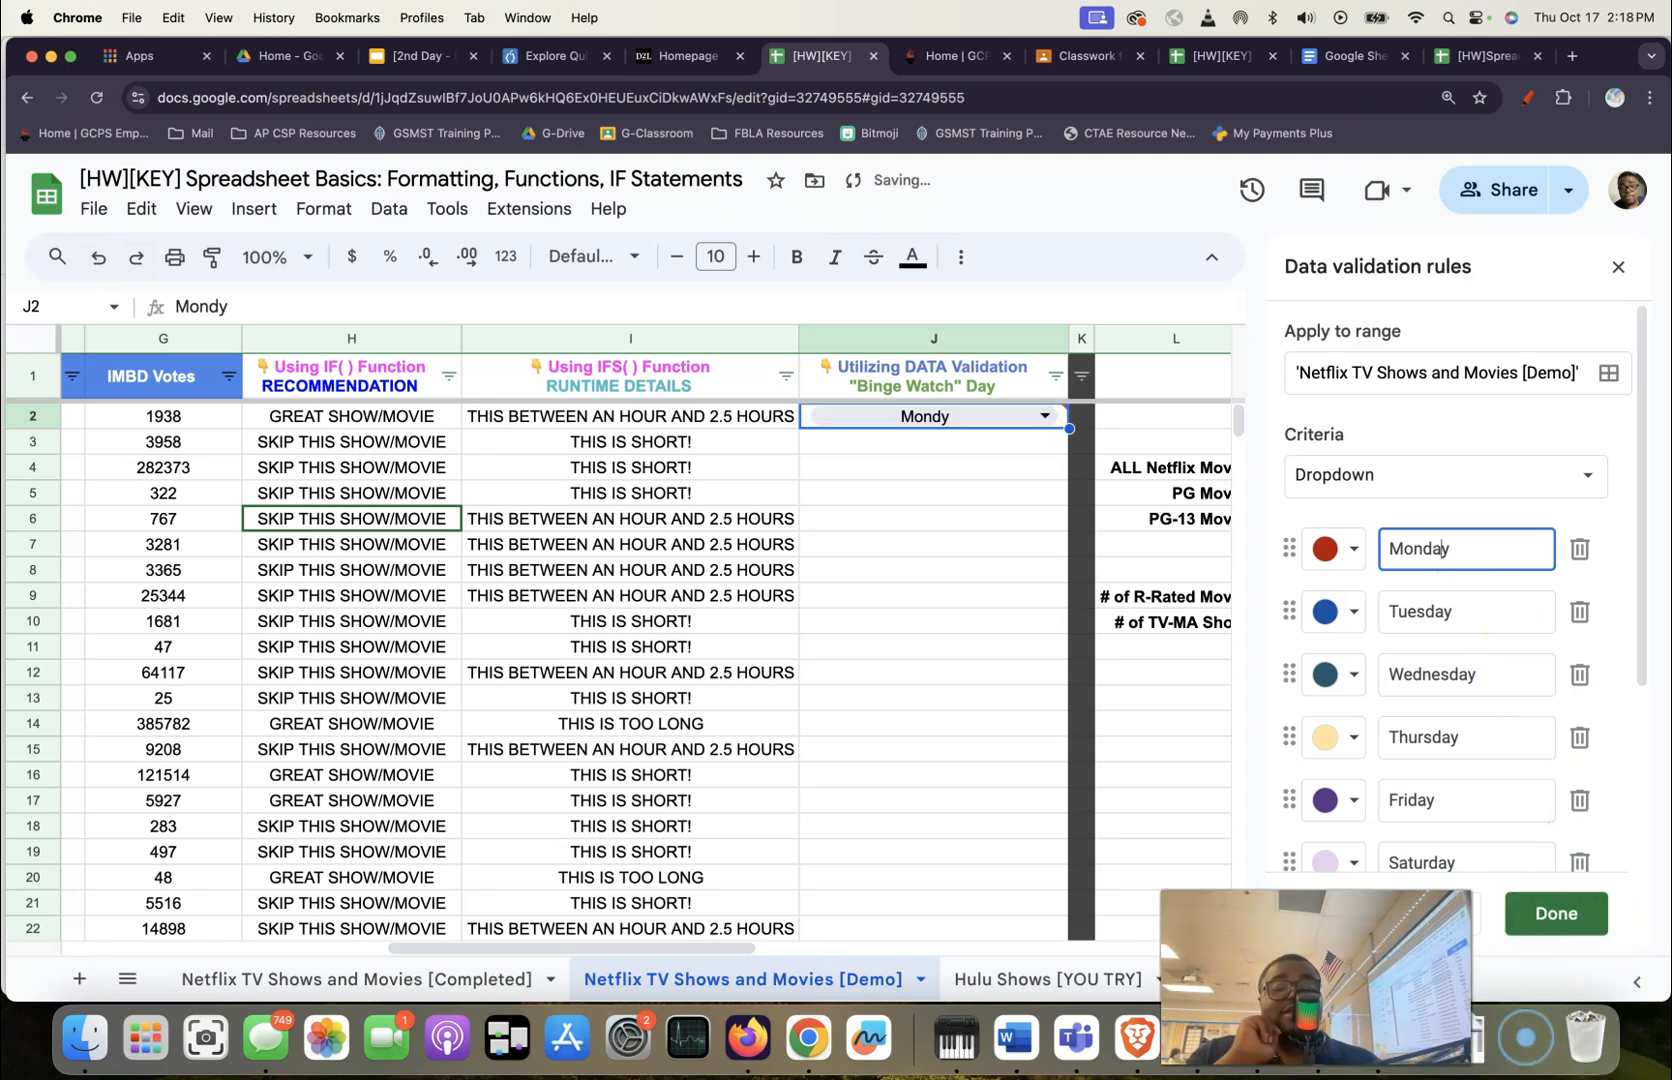
pyautogui.scroll(-3, 1463, 758)
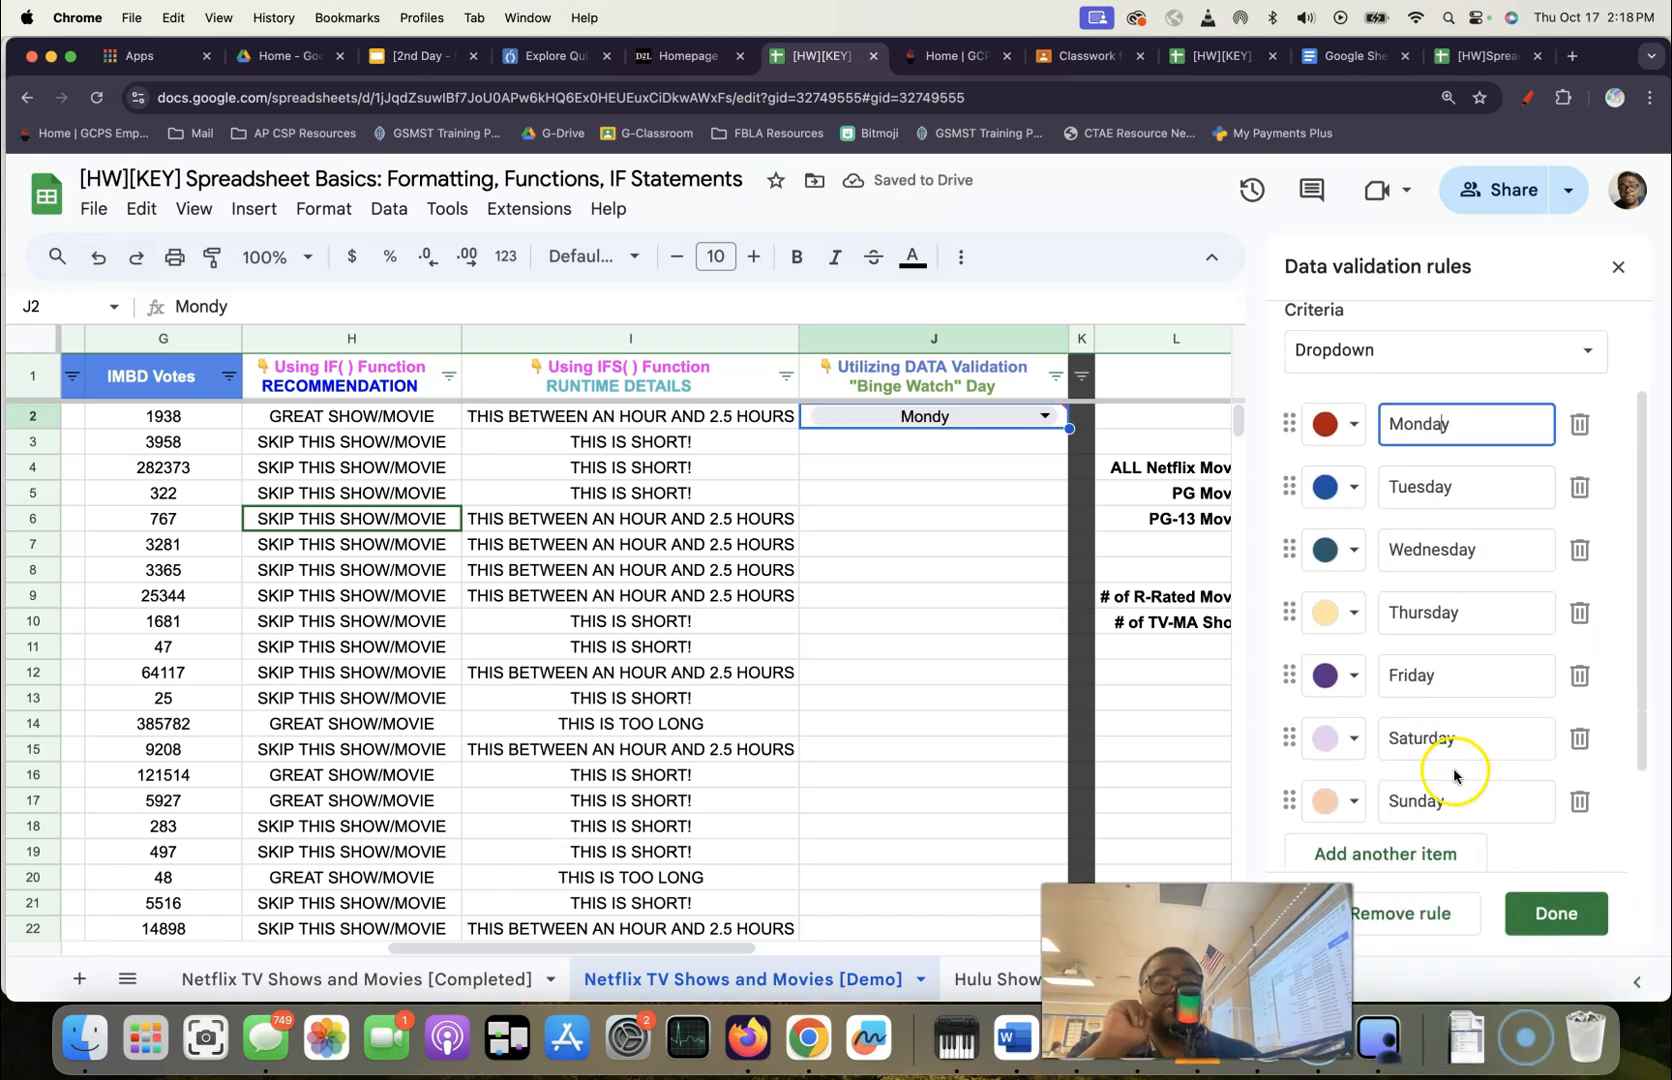
pyautogui.click(1541, 910)
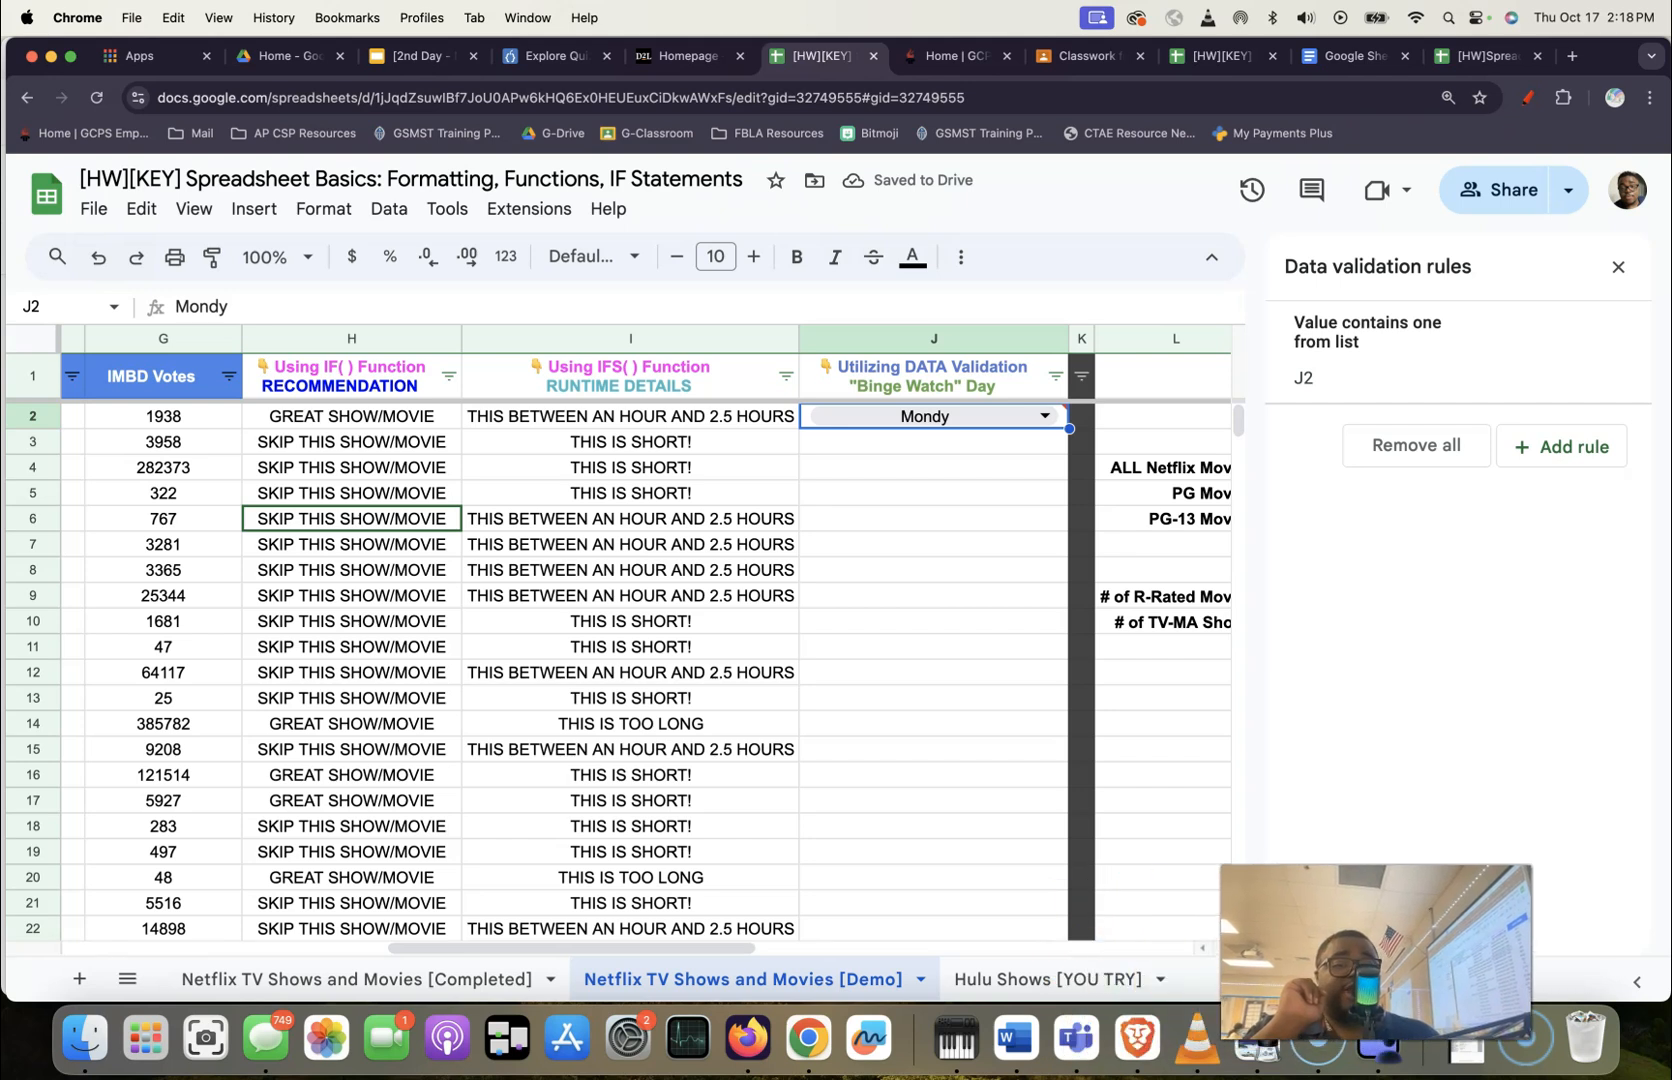
# Choose "Monday" from the J2 dropdown and close the data validation rules.
pyautogui.click(1019, 646)
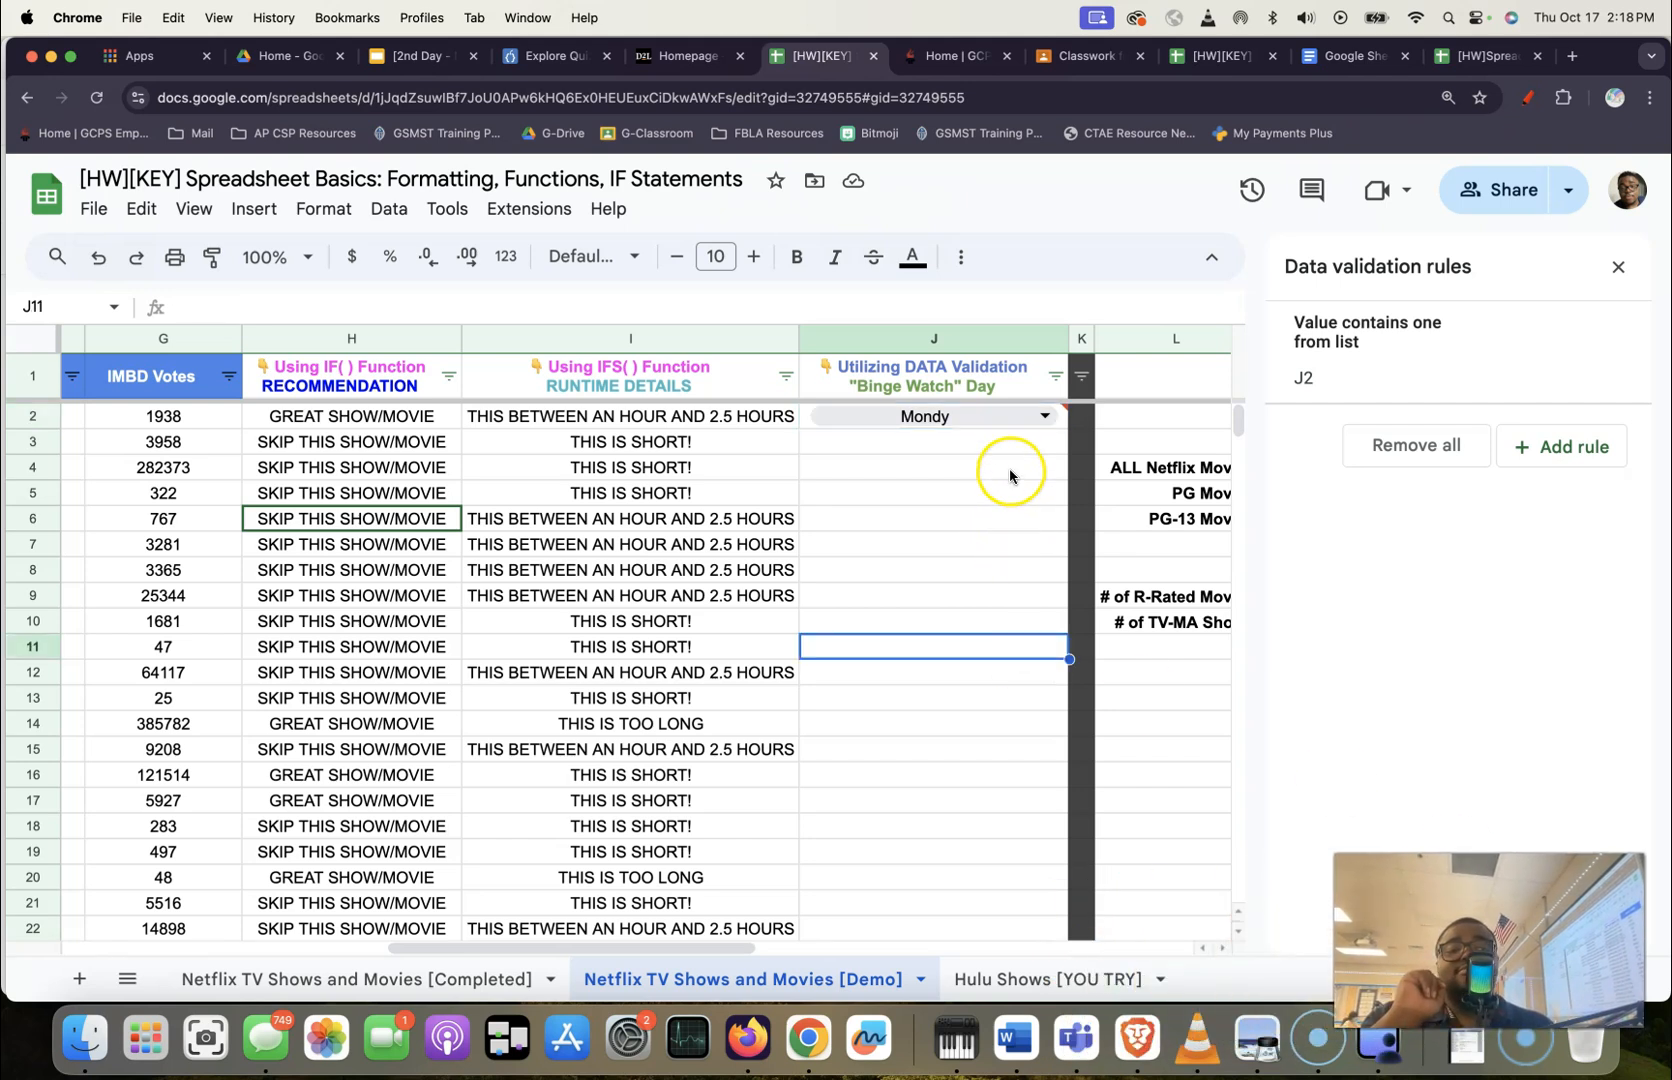
pyautogui.doubleClick(979, 424)
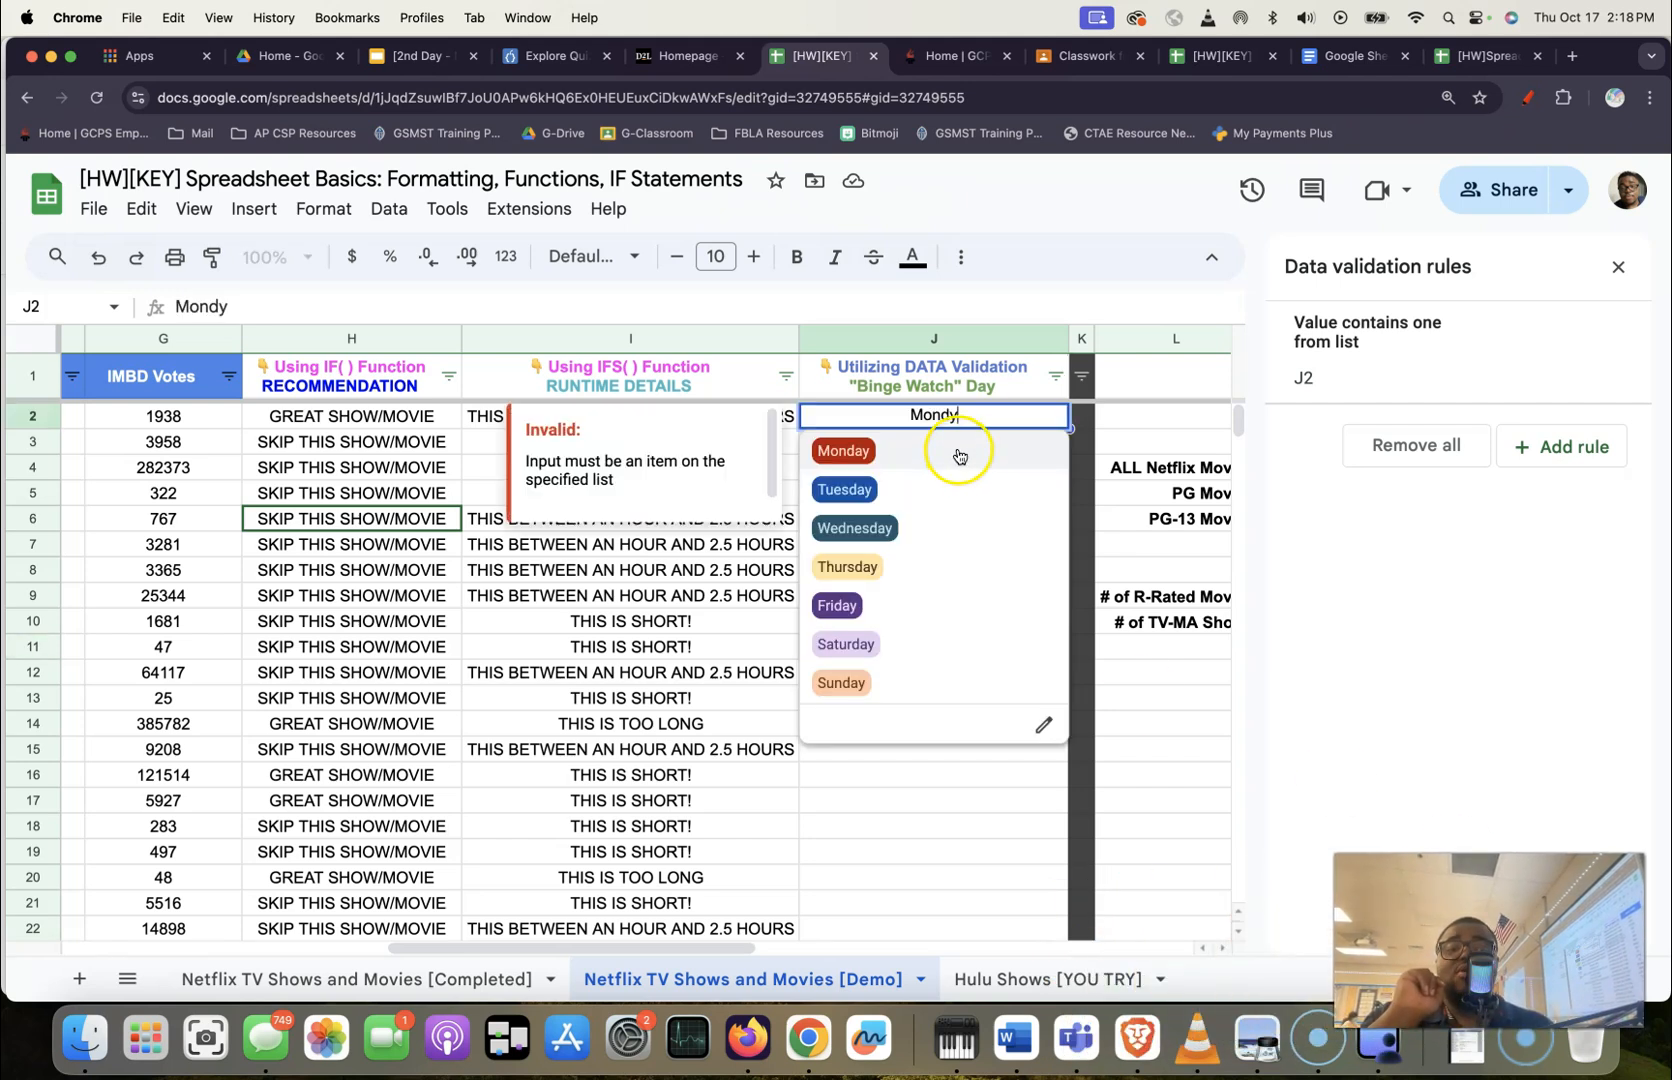
pyautogui.click(955, 450)
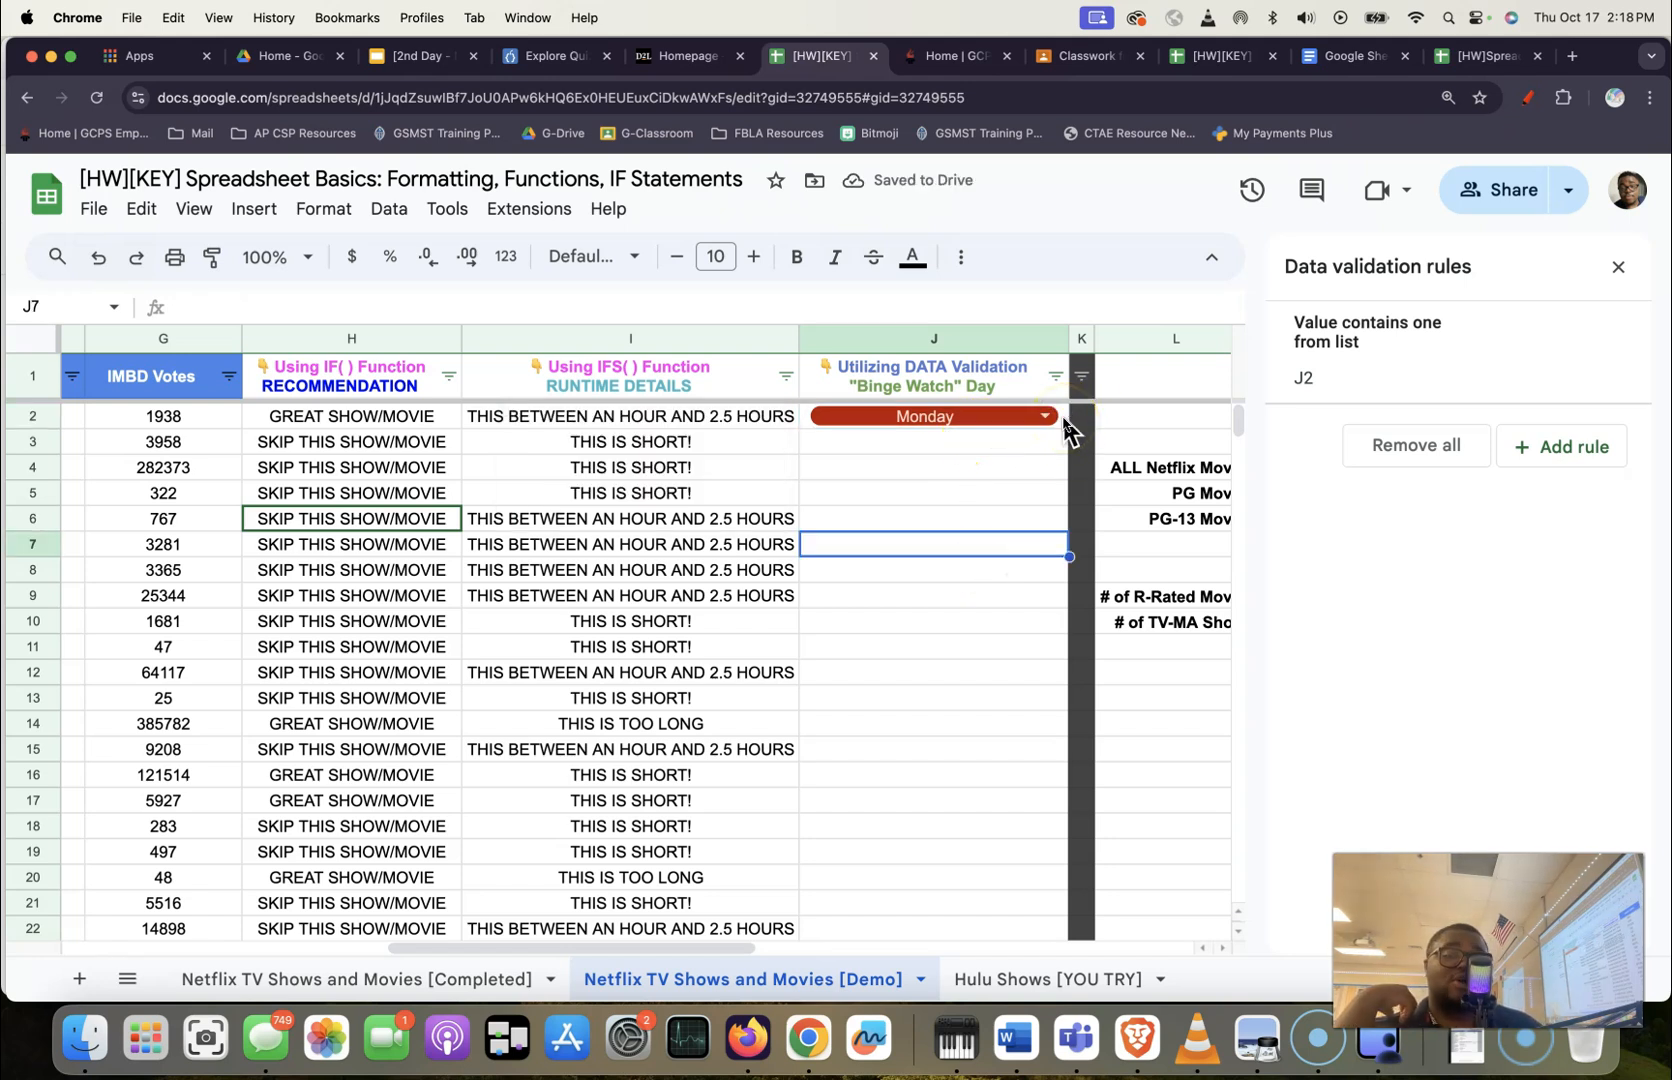
pyautogui.click(1618, 267)
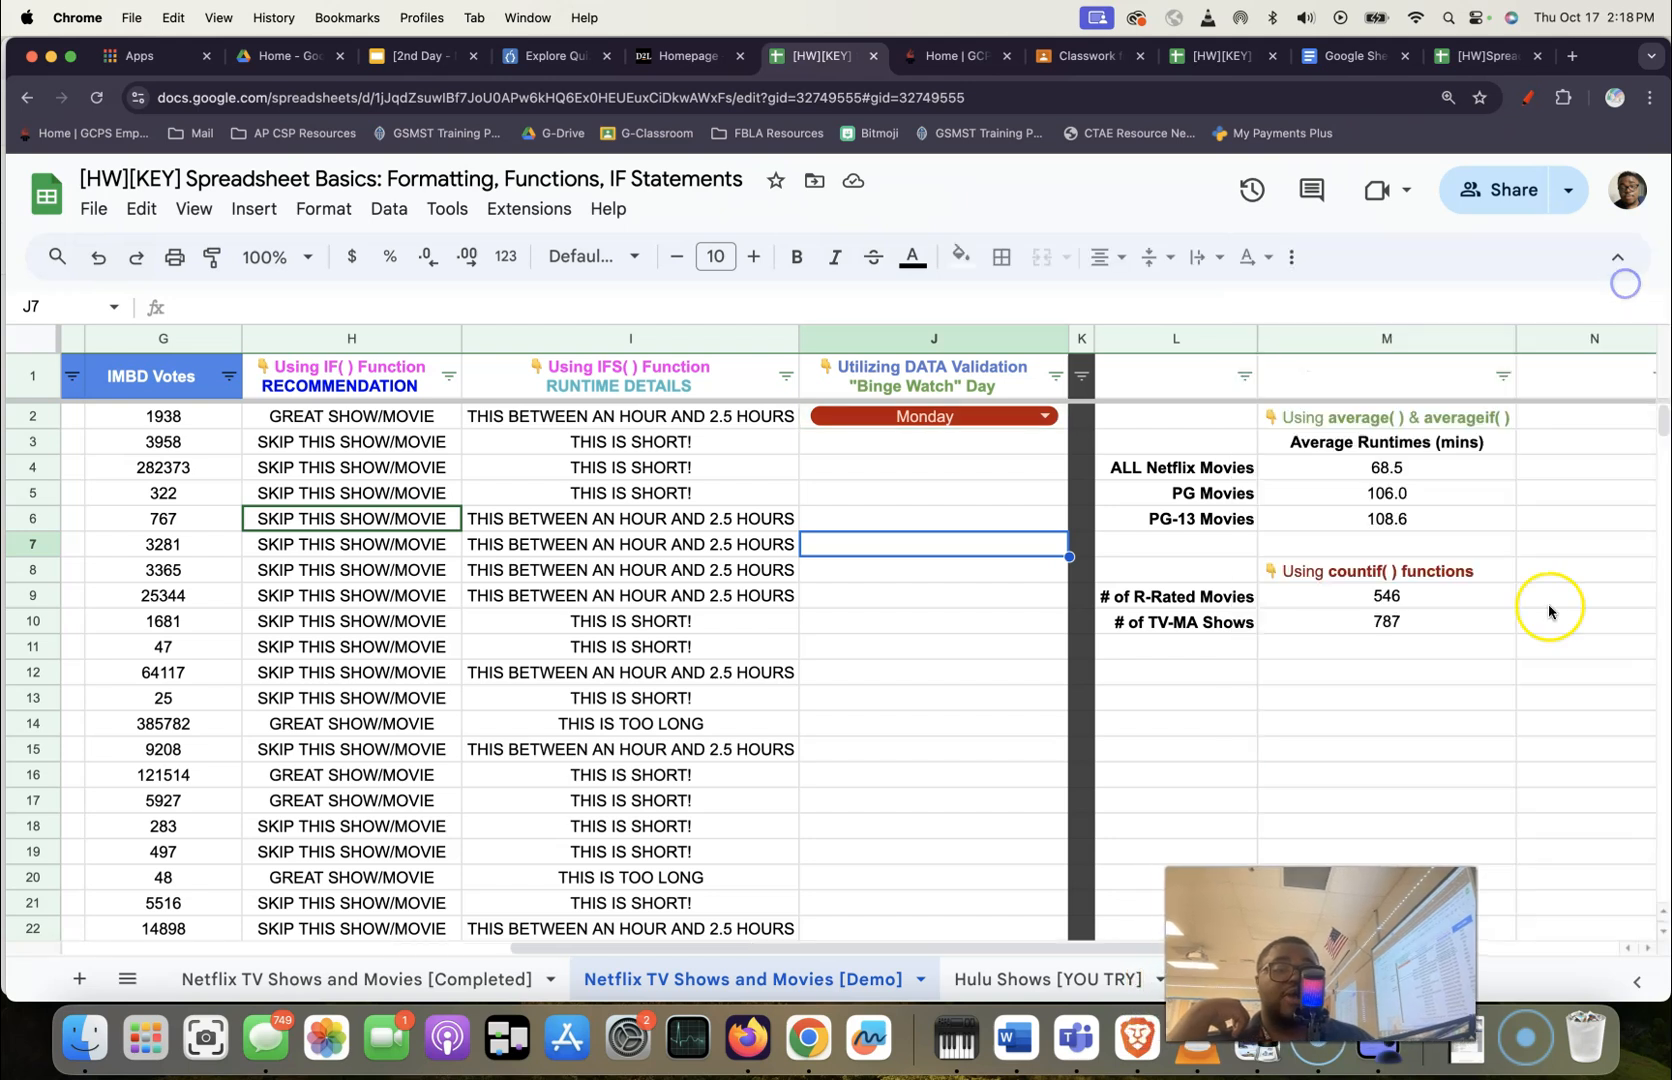
# Autofill the J2 weekday dropdown down the whole "Binge Watch" Day column.
pyautogui.click(1062, 422)
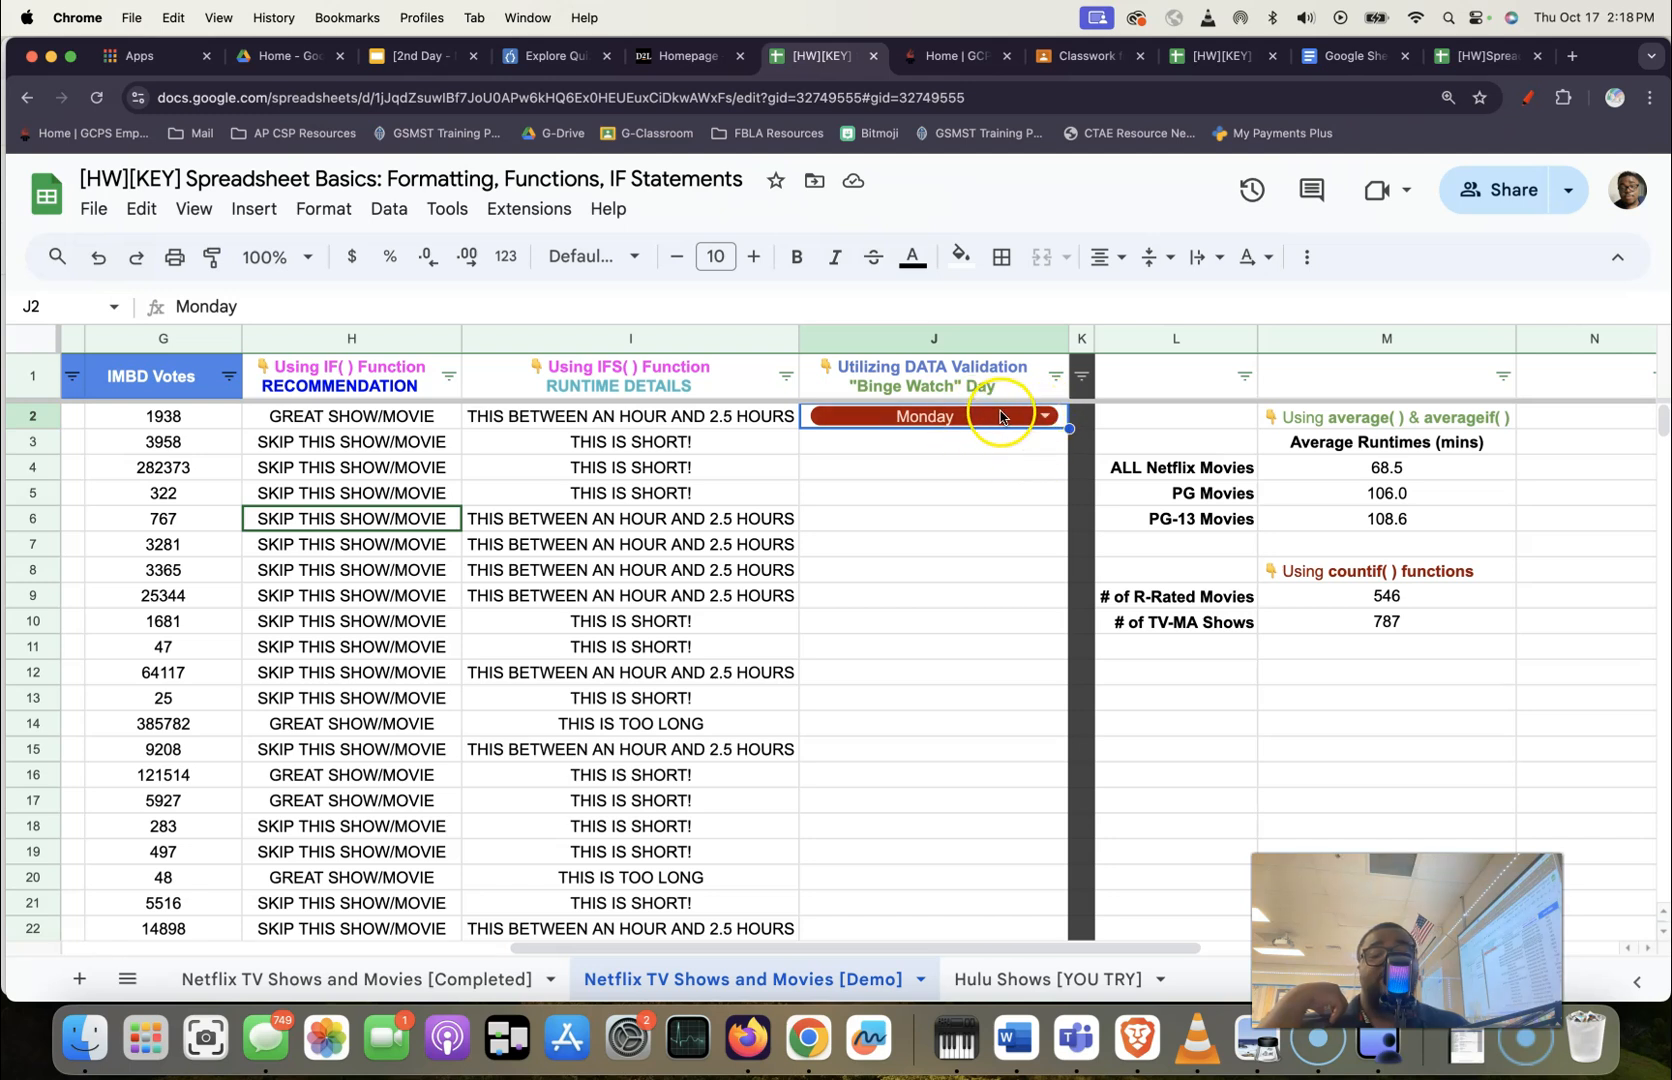
pyautogui.doubleClick(1070, 428)
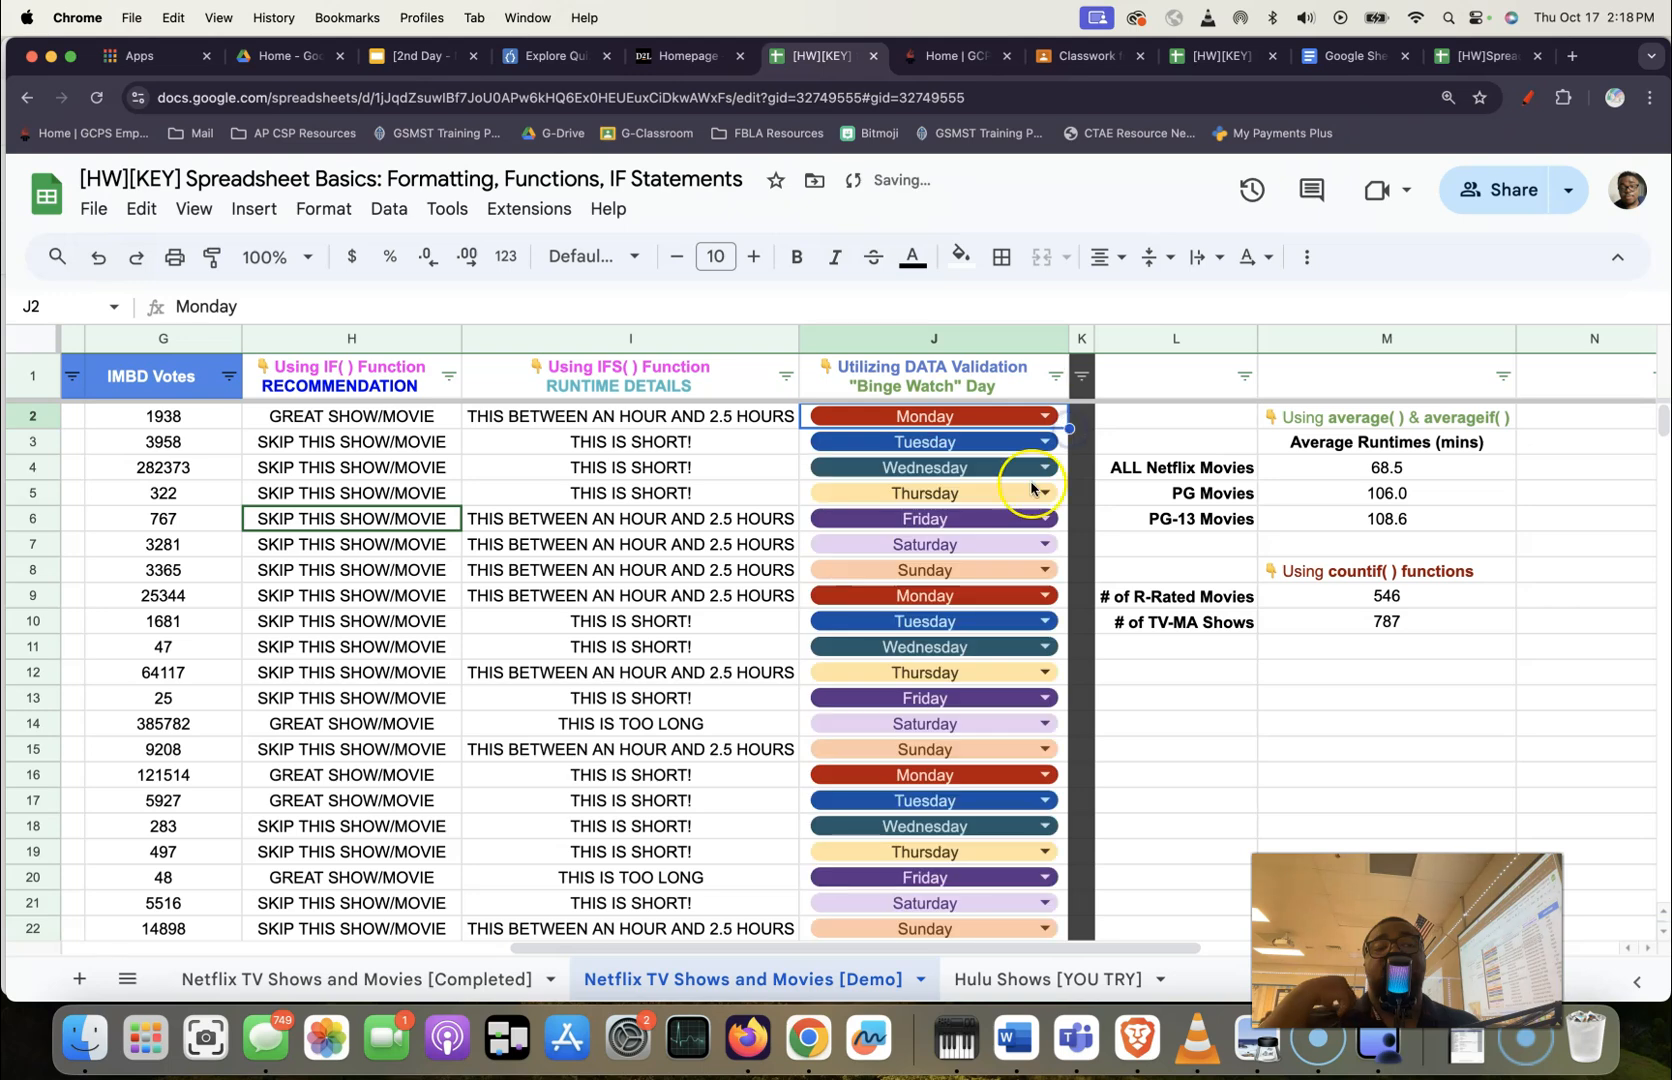
pyautogui.scroll(-20, 1000, 758)
pyautogui.scroll(-20, 993, 758)
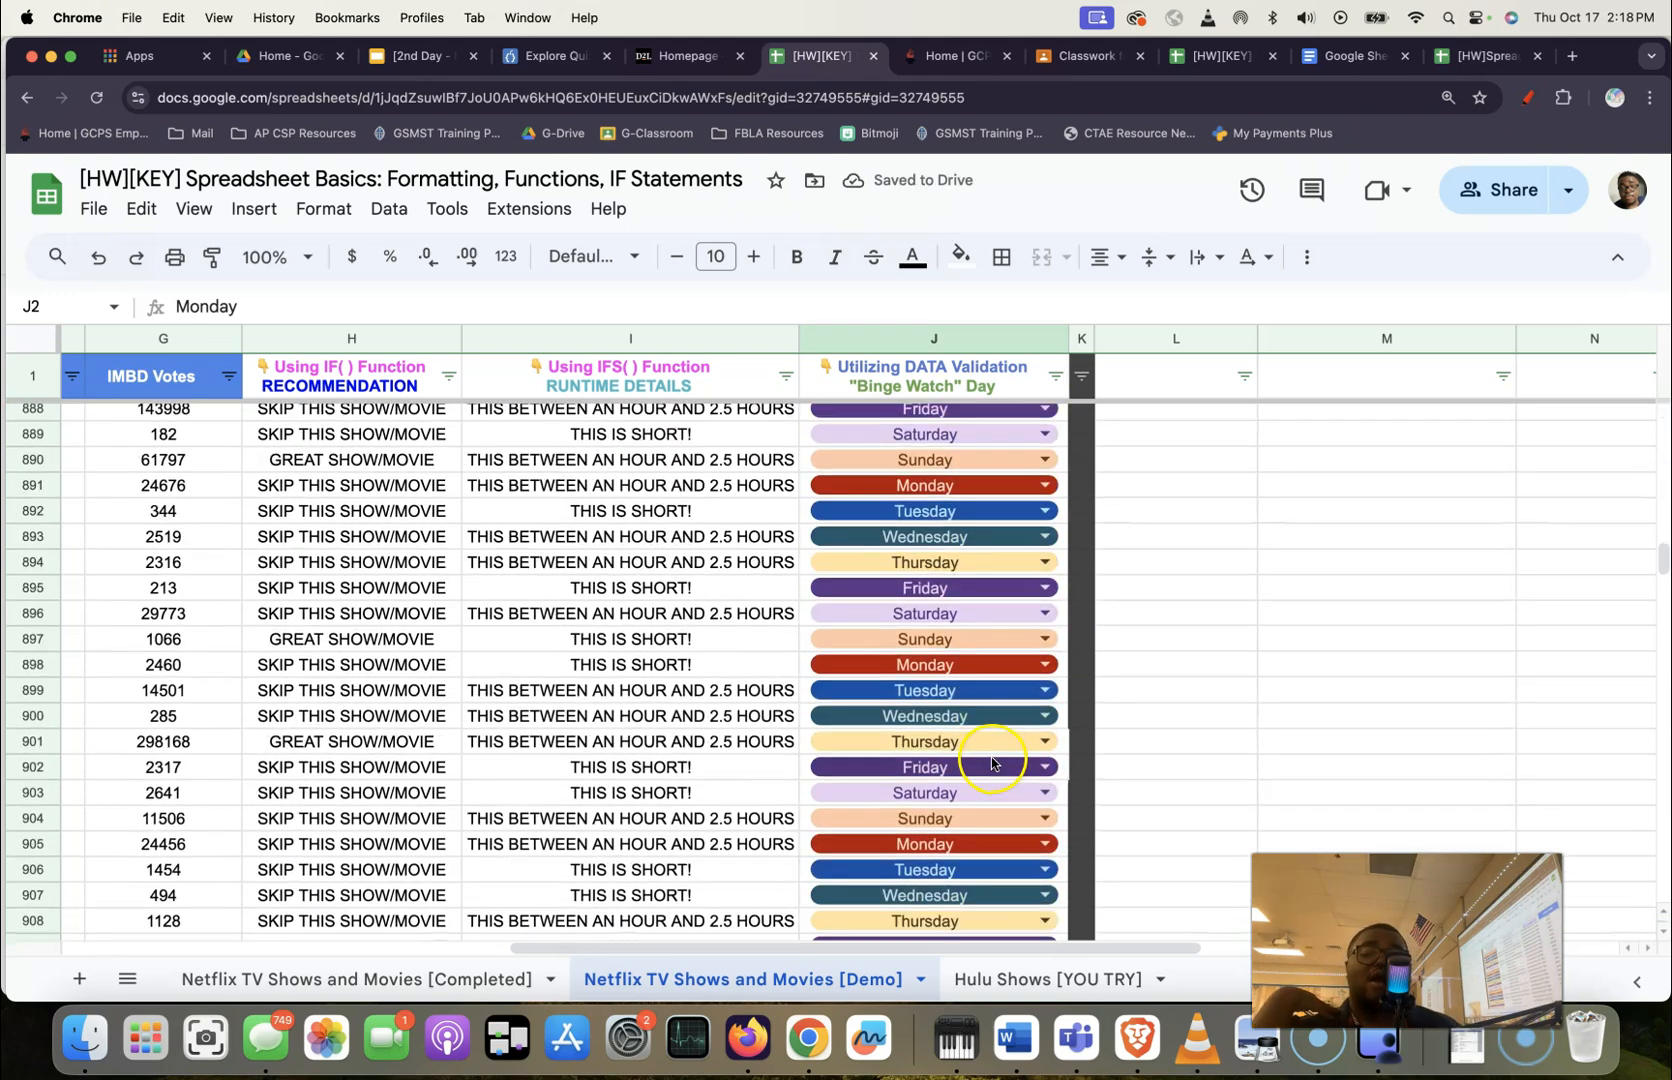
pyautogui.scroll(20, 990, 690)
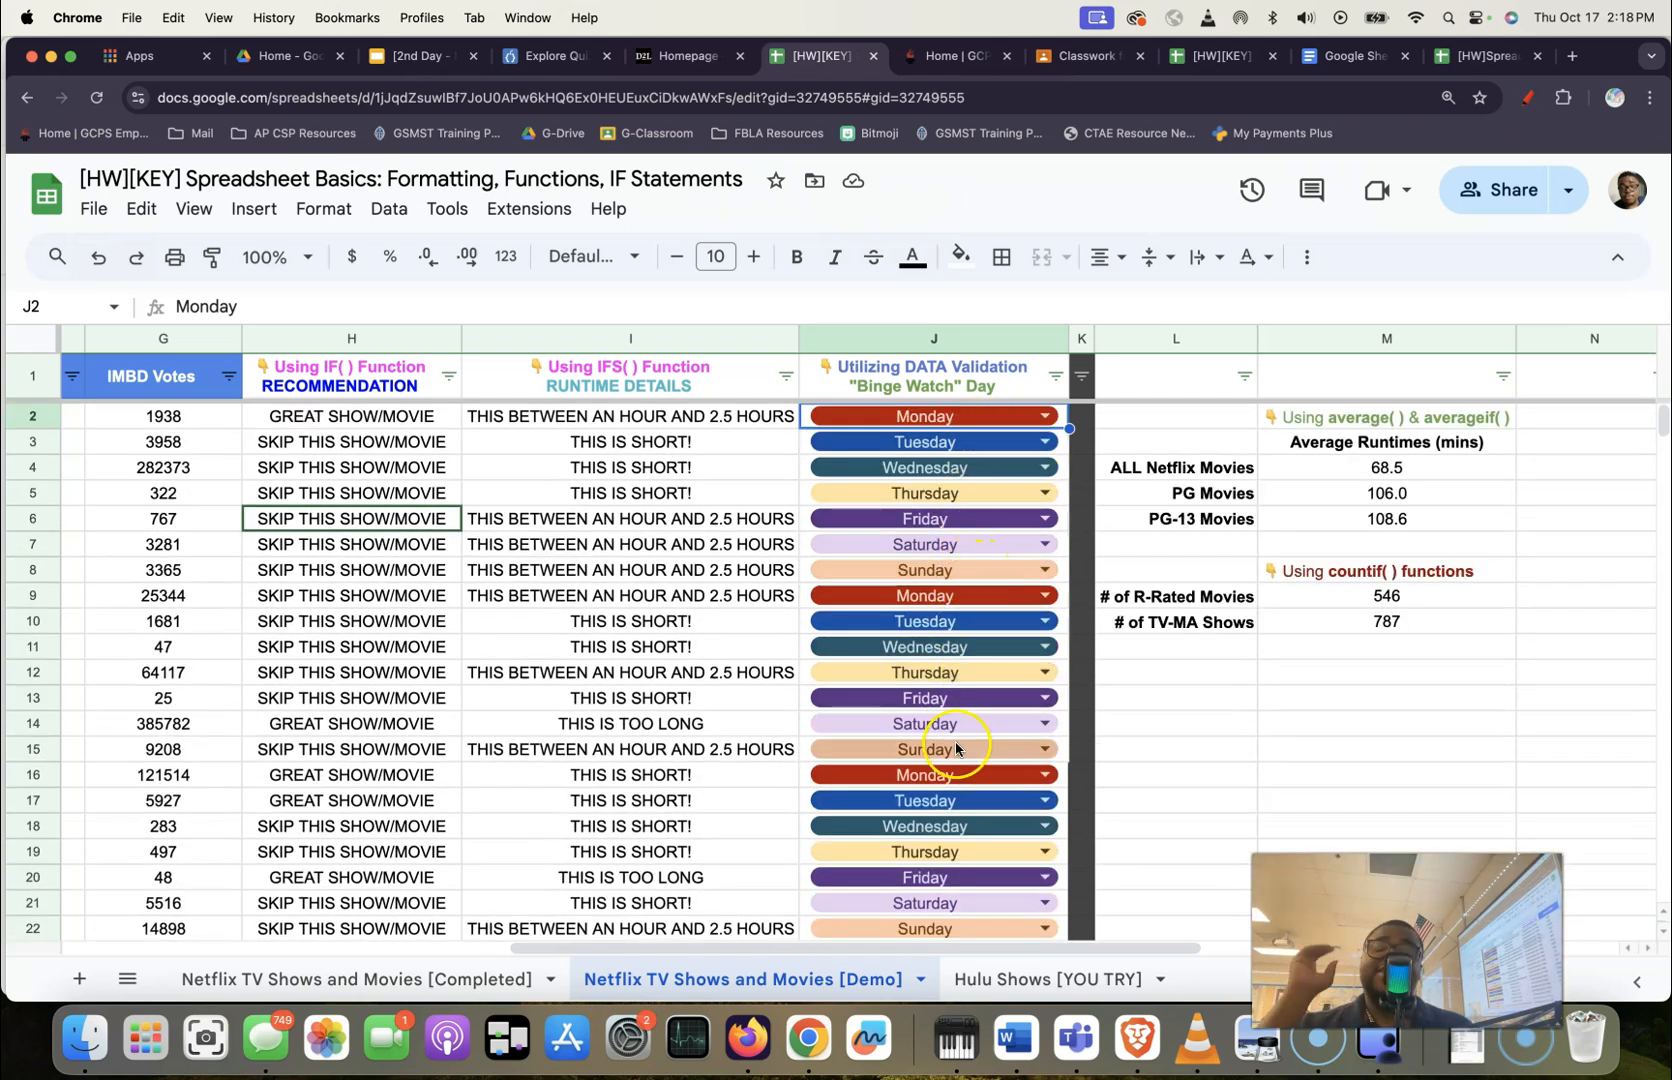
# Examine the dropdown choices in J5, the Netflix Data Analysis topic list and the sheet's data columns.
pyautogui.click(955, 492)
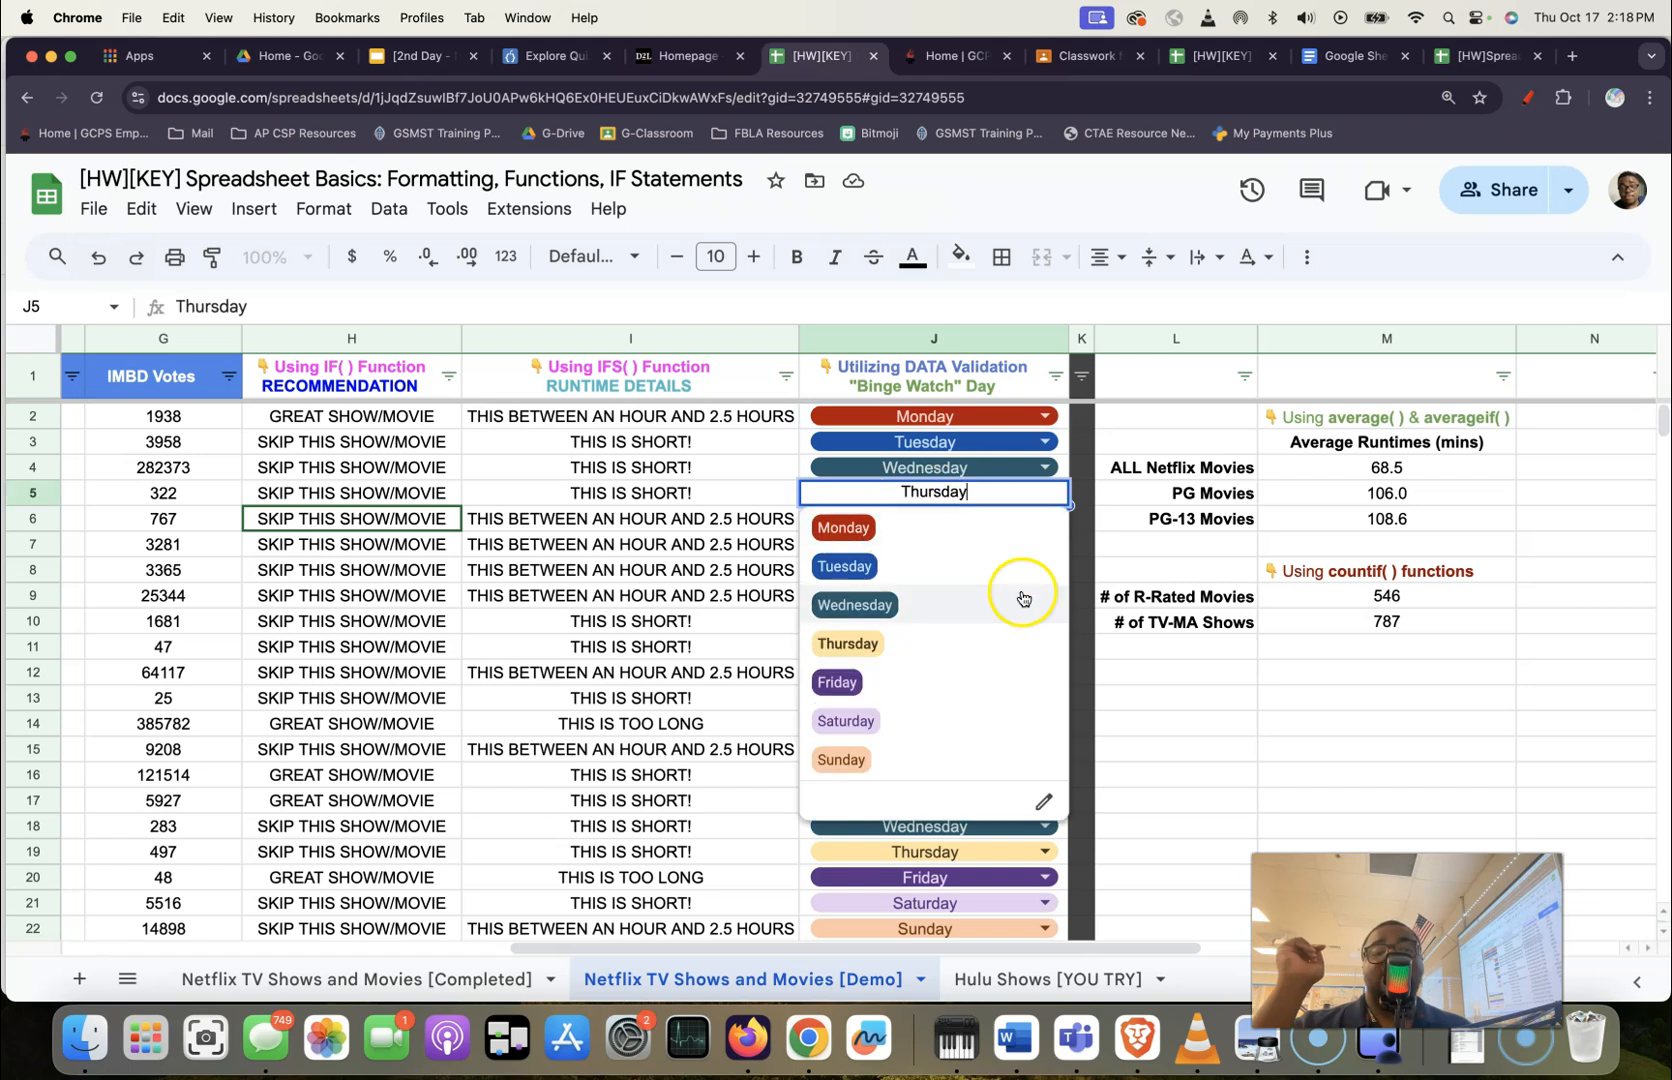
pyautogui.moveTo(1215, 698); pyautogui.dragTo(1215, 724)
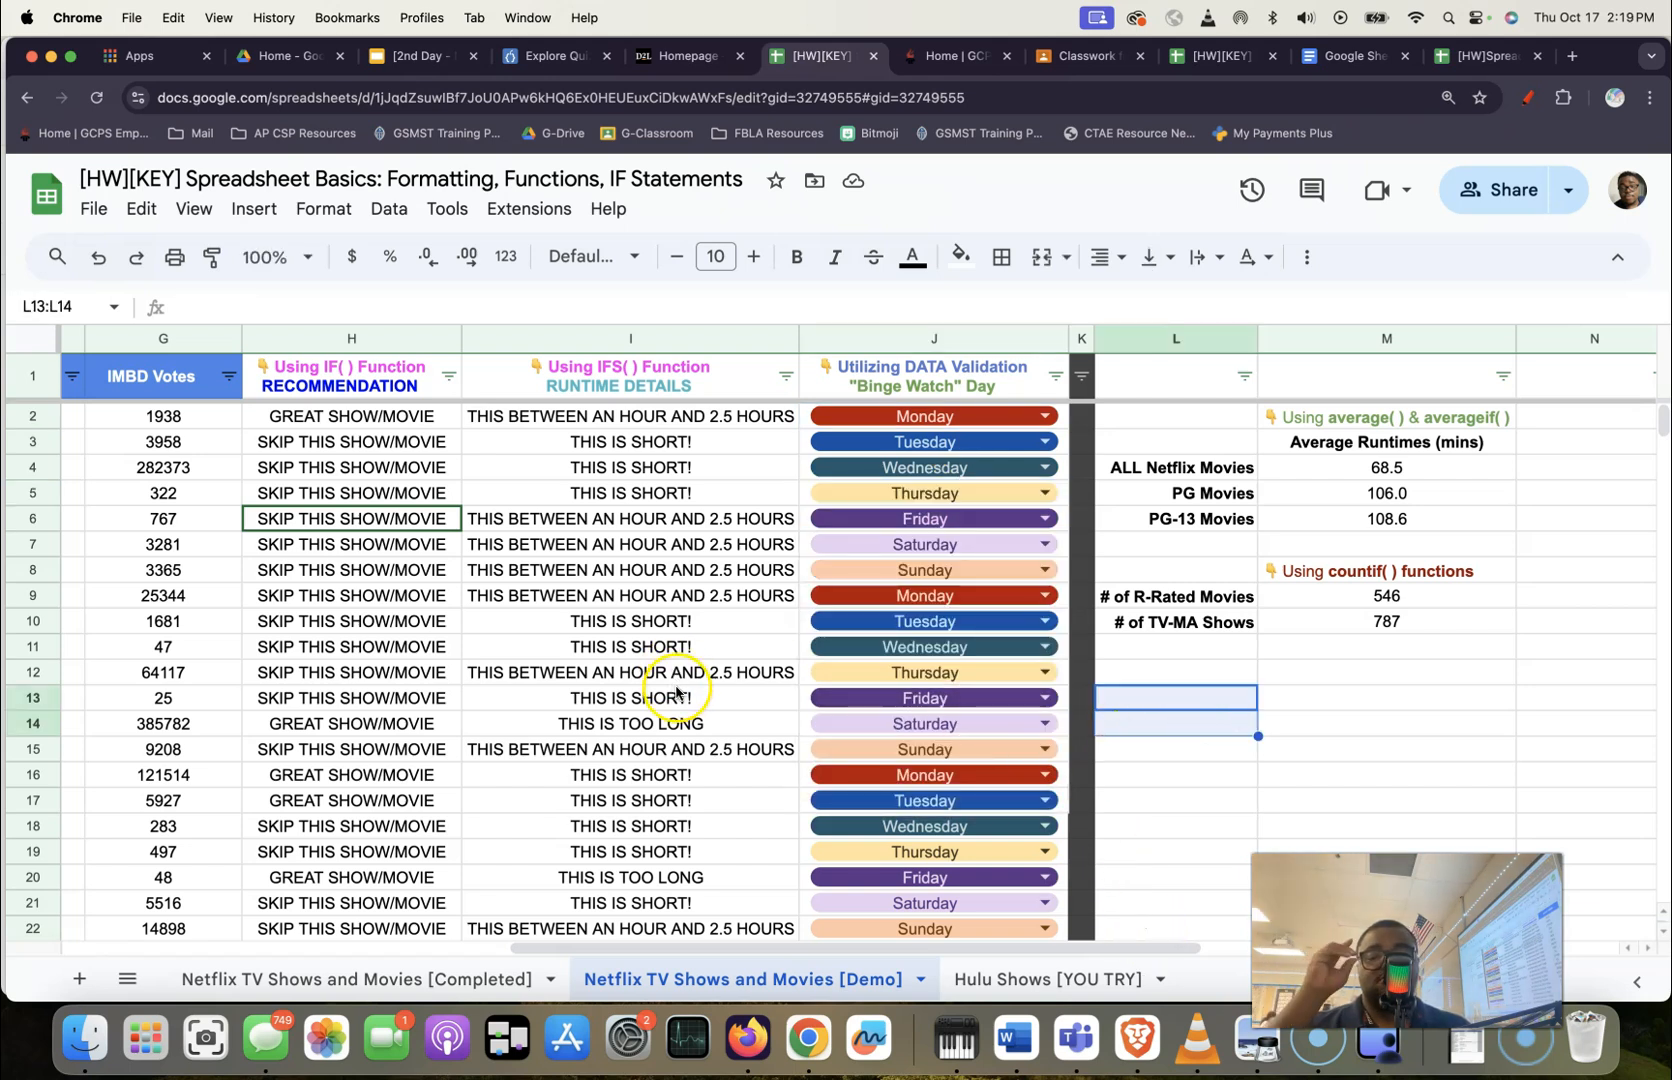
pyautogui.hscroll(-4, 780, 720)
pyautogui.hscroll(-4, 803, 740)
pyautogui.hscroll(5, 815, 745)
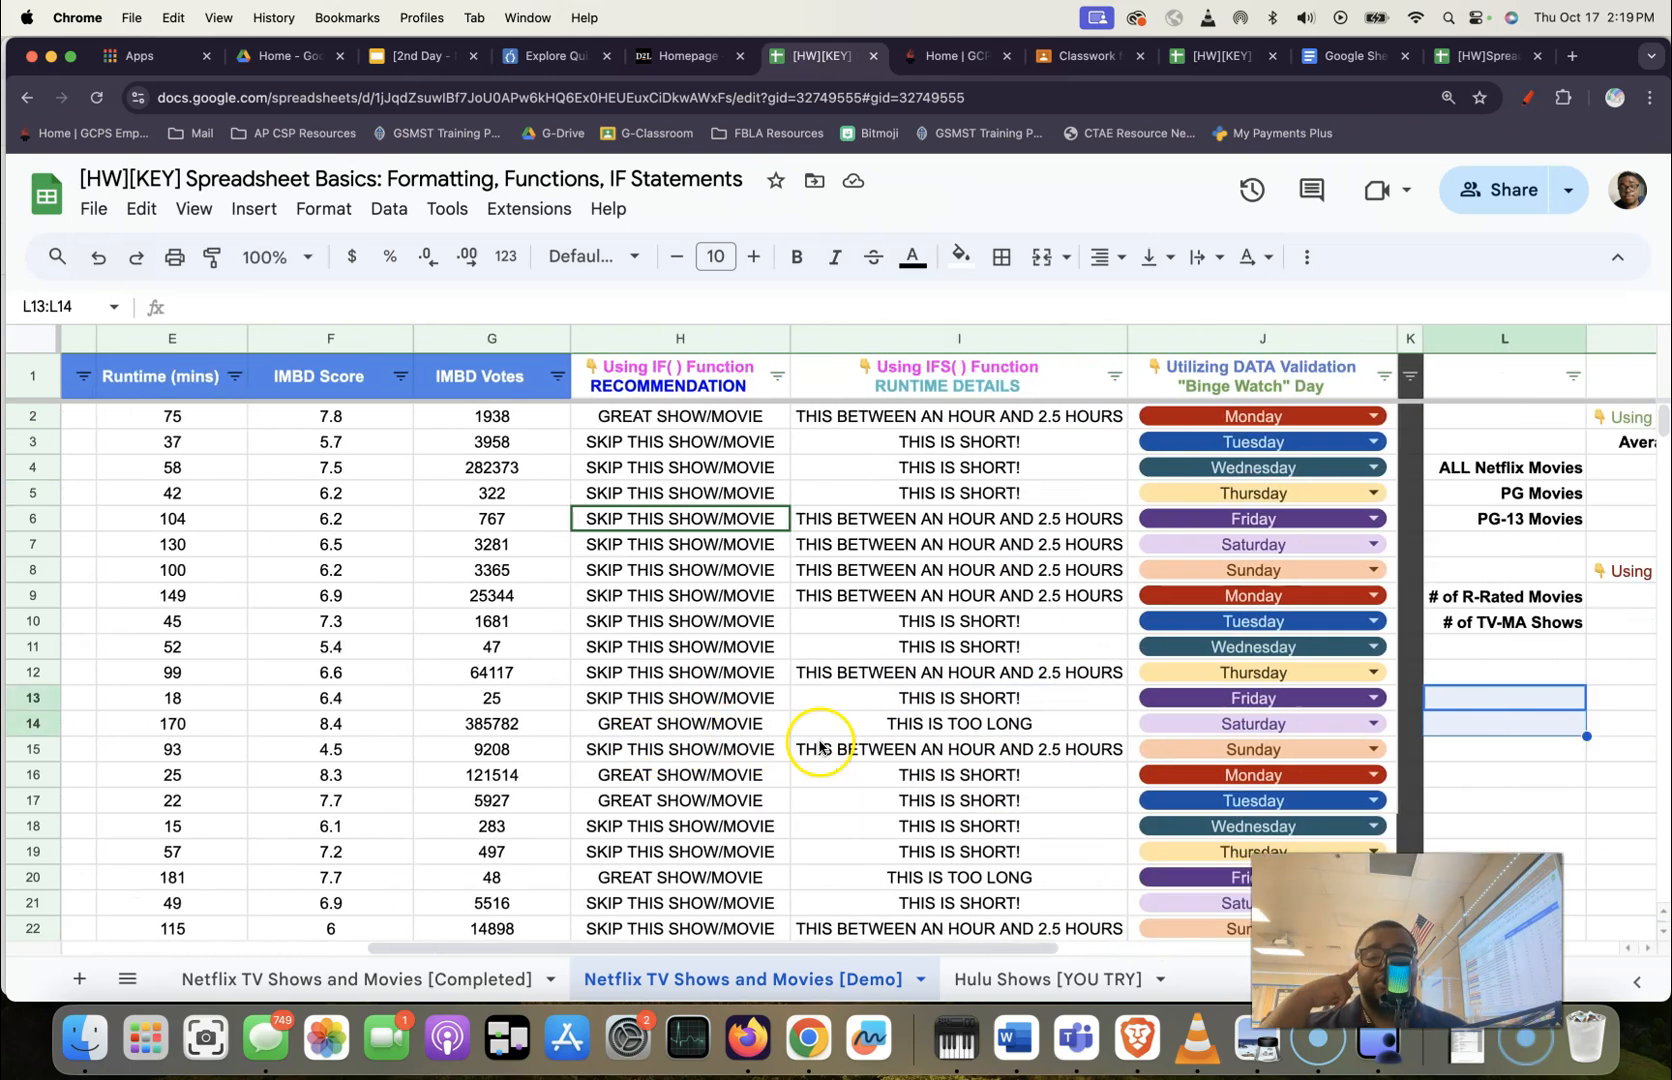
pyautogui.hscroll(1, 820, 748)
pyautogui.hscroll(10, 910, 680)
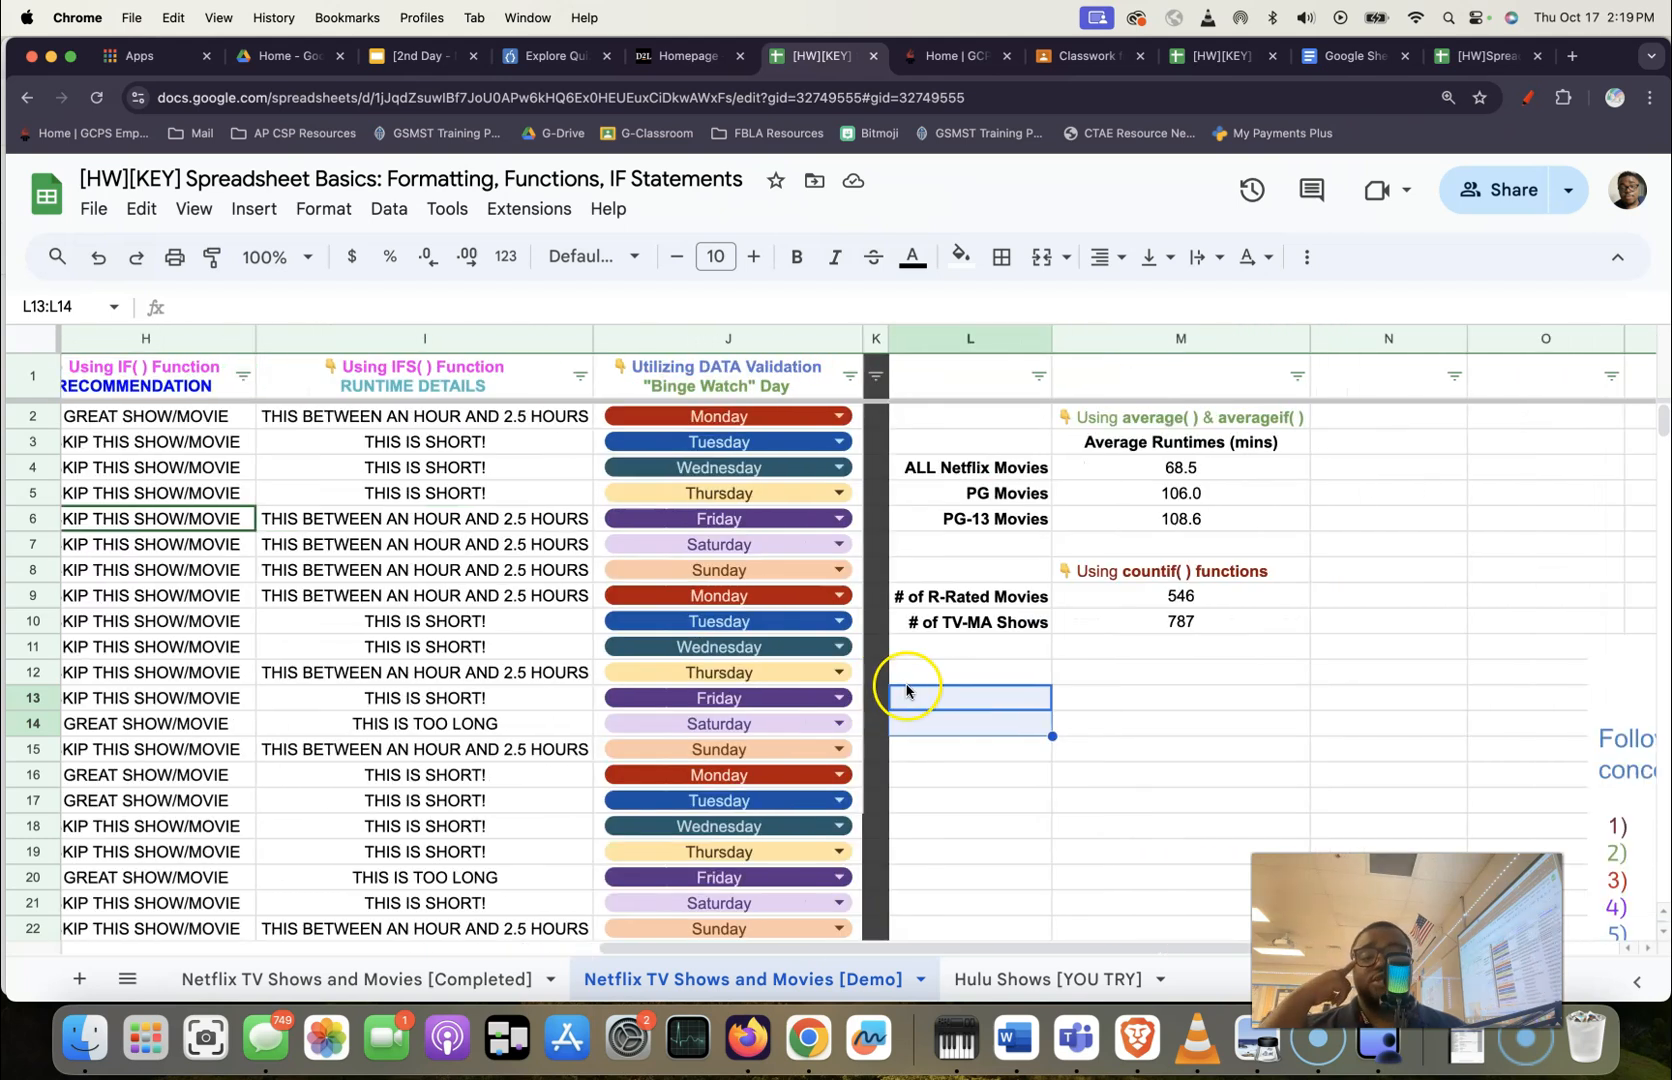
pyautogui.scroll(-1, 1000, 690)
pyautogui.scroll(-1, 1082, 709)
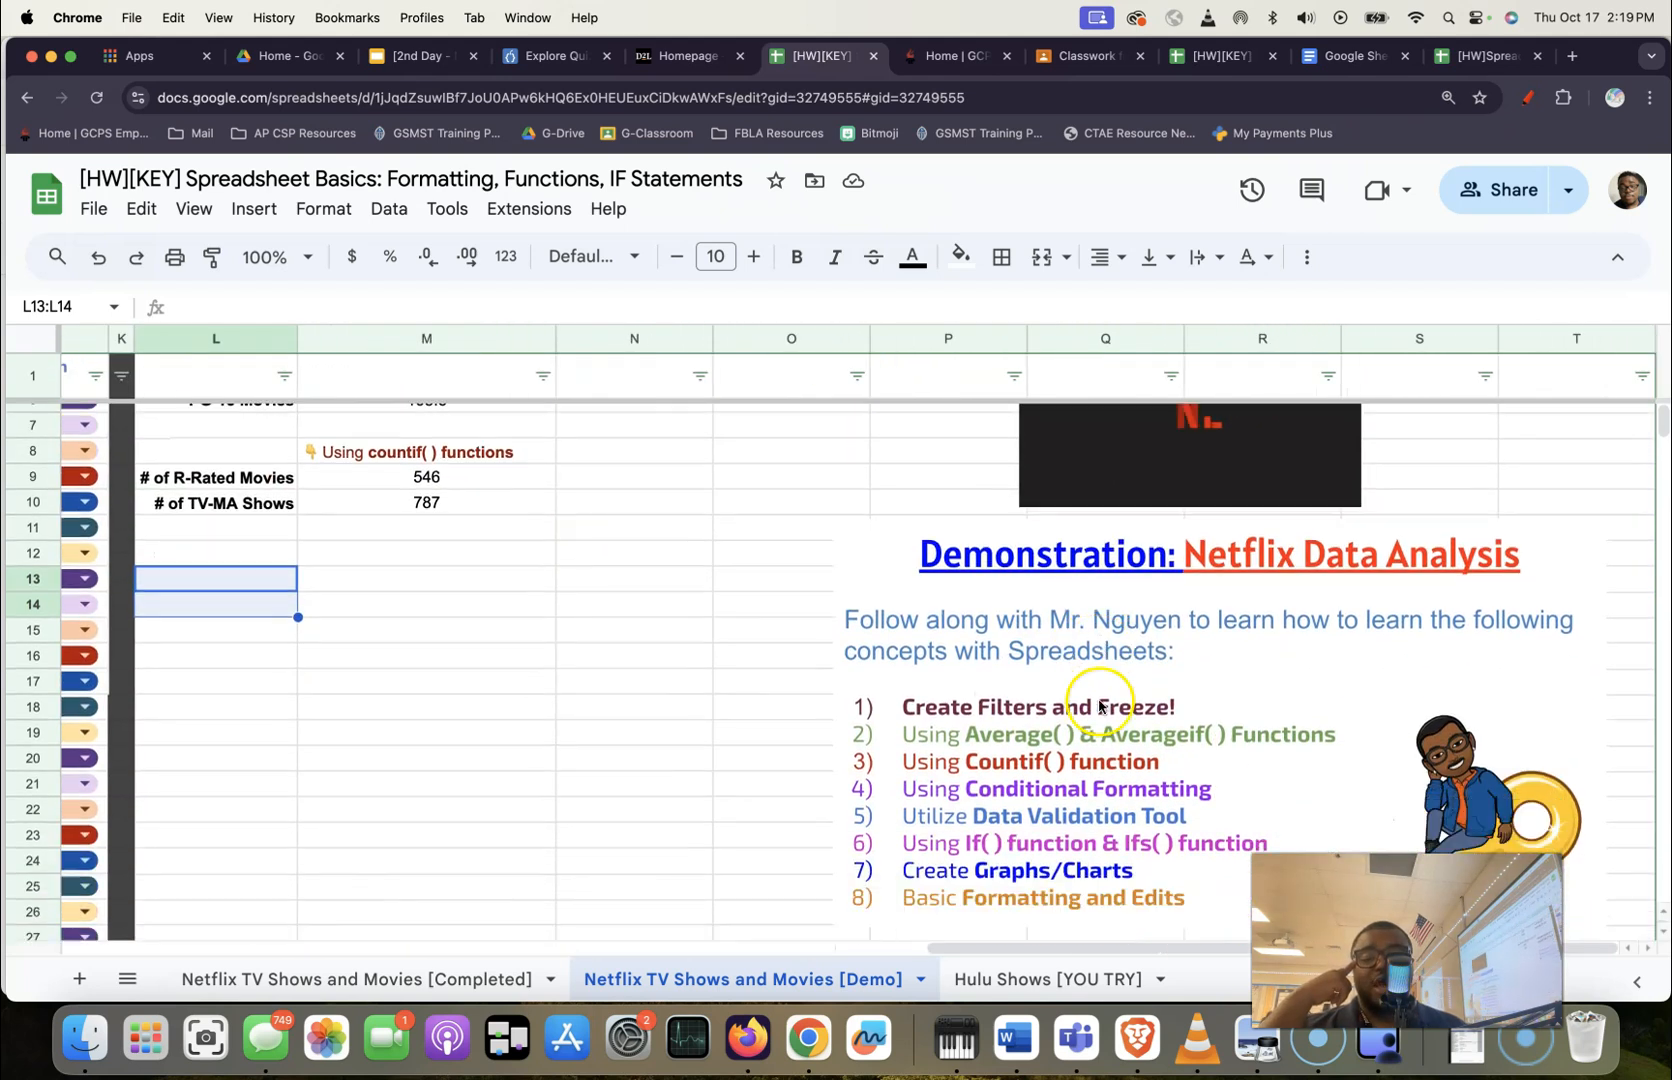
pyautogui.hscroll(-3, 900, 760)
pyautogui.hscroll(-10, 851, 748)
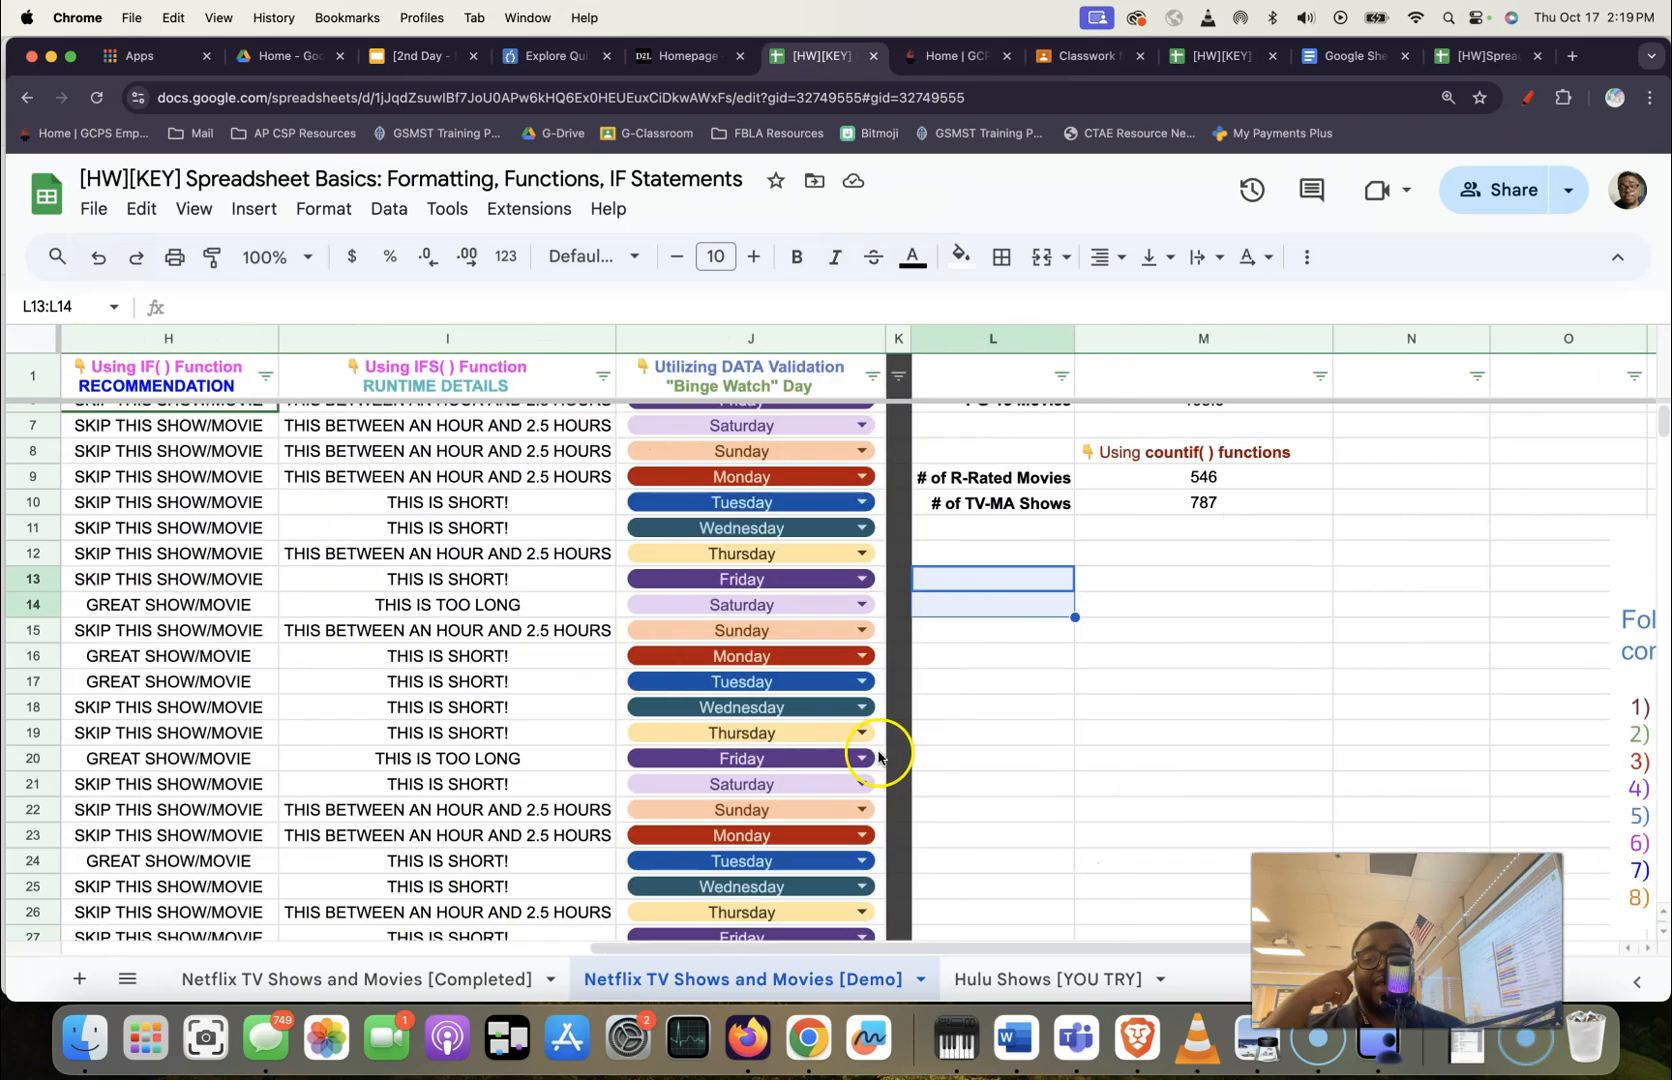
pyautogui.hscroll(2, 857, 786)
pyautogui.scroll(5, 852, 776)
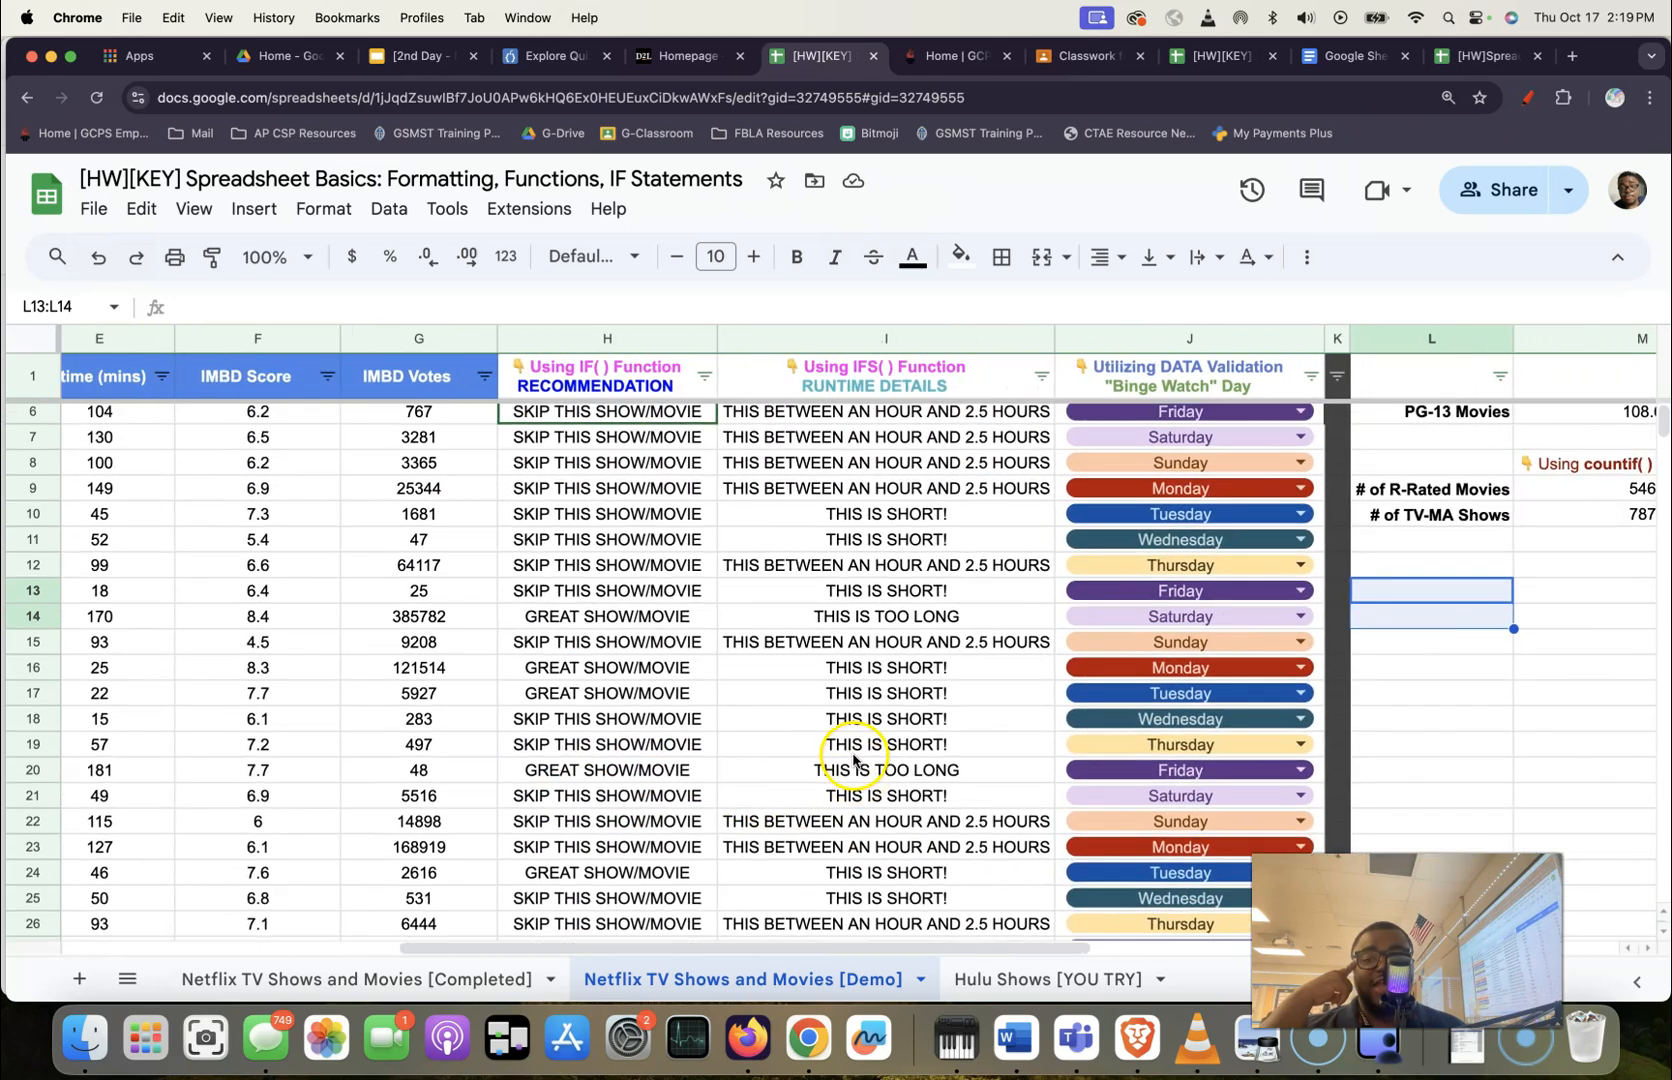
pyautogui.hscroll(-5, 800, 800)
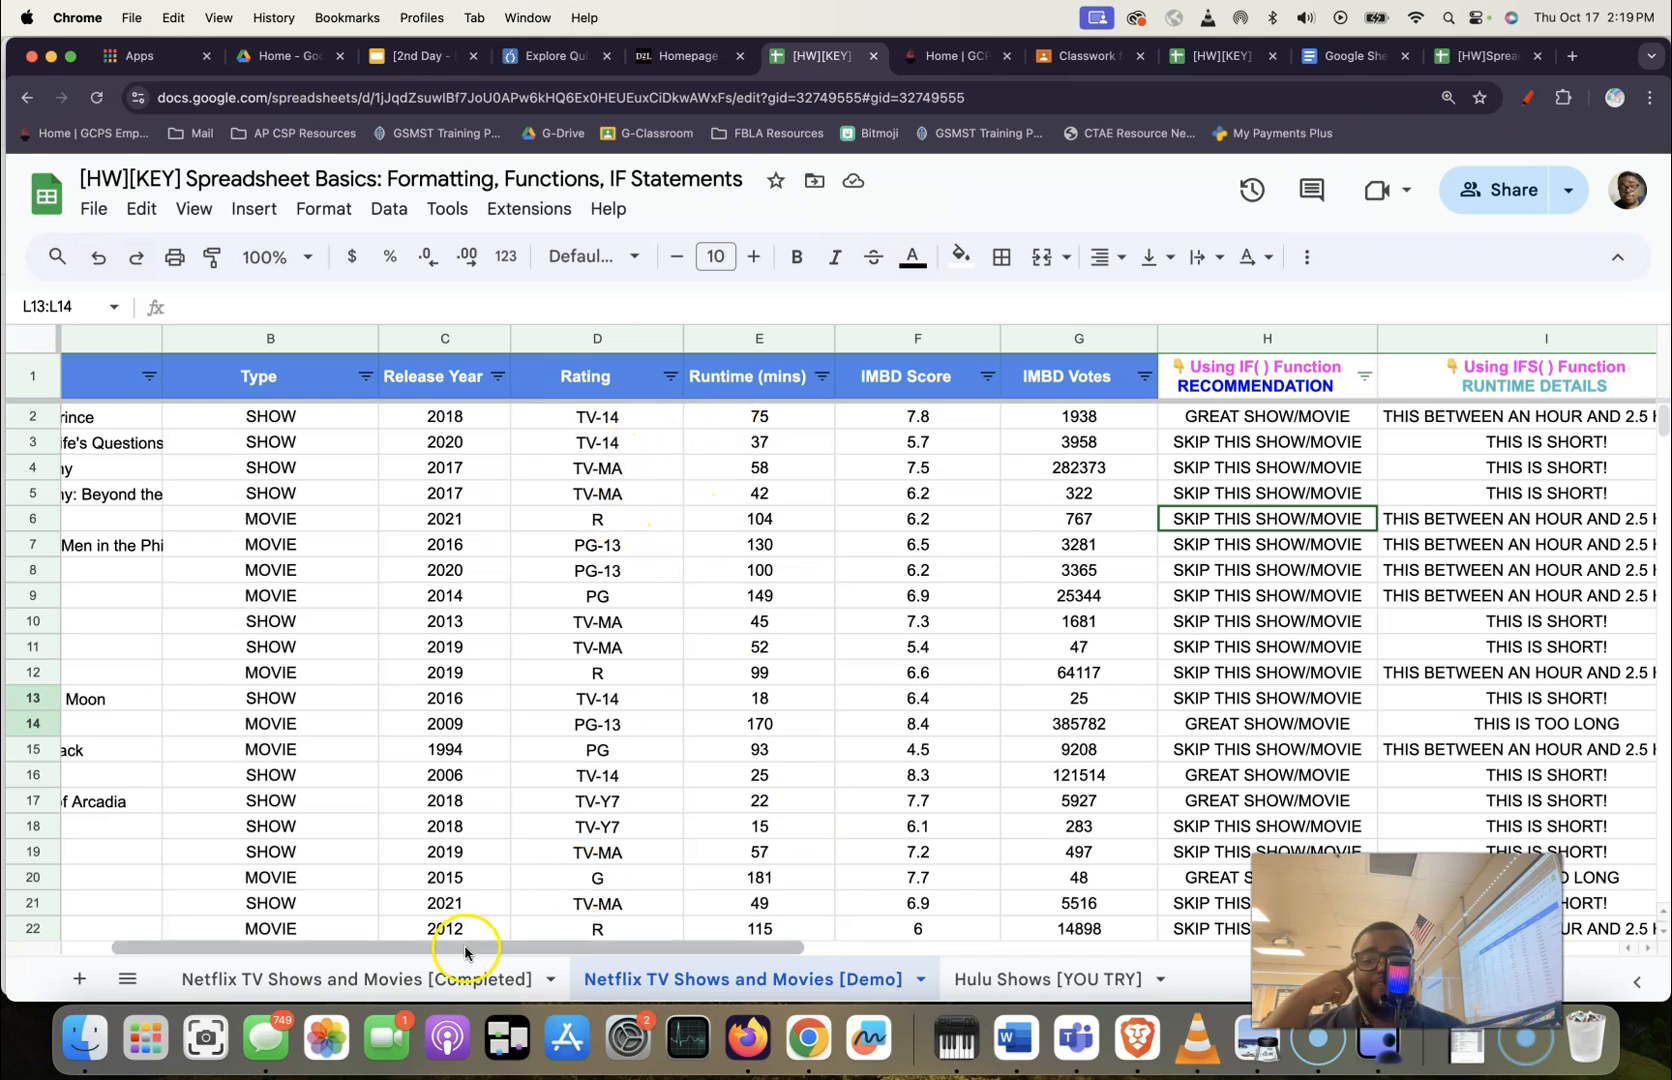
# Examine the colour-coded Rating column on the "Netflix TV Shows and Movies [Completed]" sheet and return to the Demo sheet.
pyautogui.click(440, 977)
pyautogui.hscroll(-5, 733, 729)
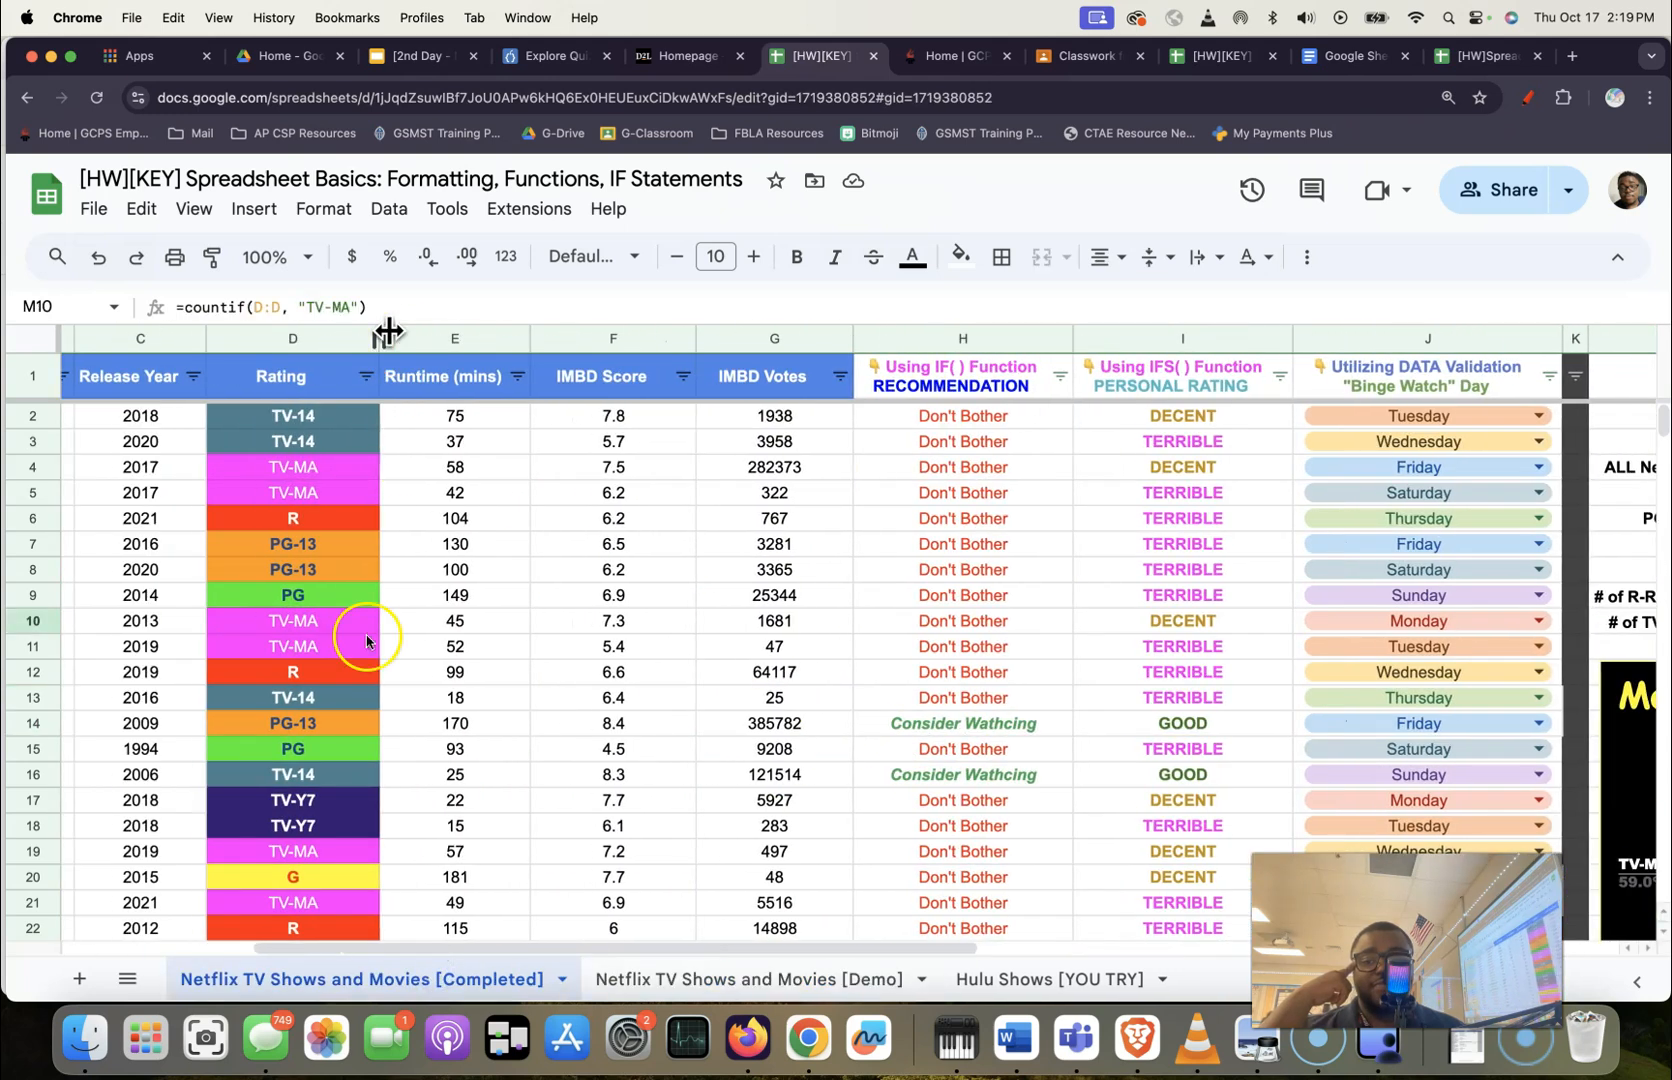
pyautogui.click(709, 980)
pyautogui.hscroll(-2, 700, 748)
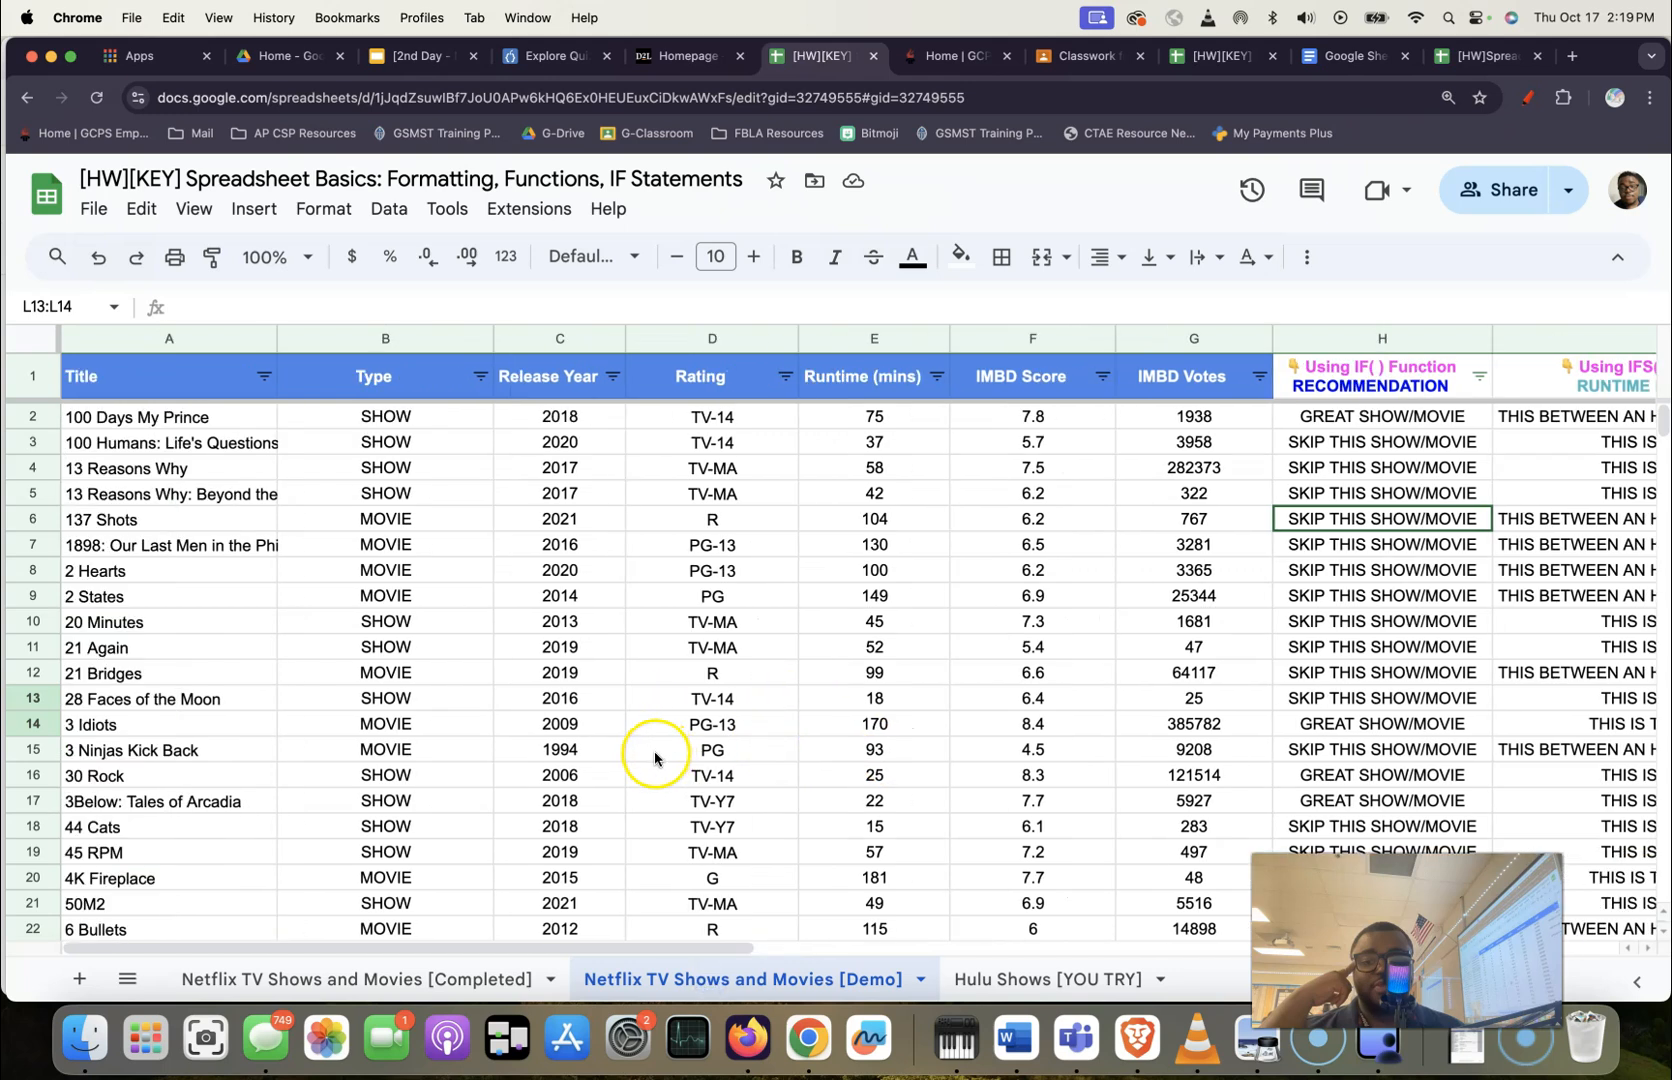
# Create a conditional formatting rule on the Demo sheet's whole Rating column for cells whose text contains "PG".
pyautogui.hscroll(2, 640, 755)
pyautogui.click(478, 338)
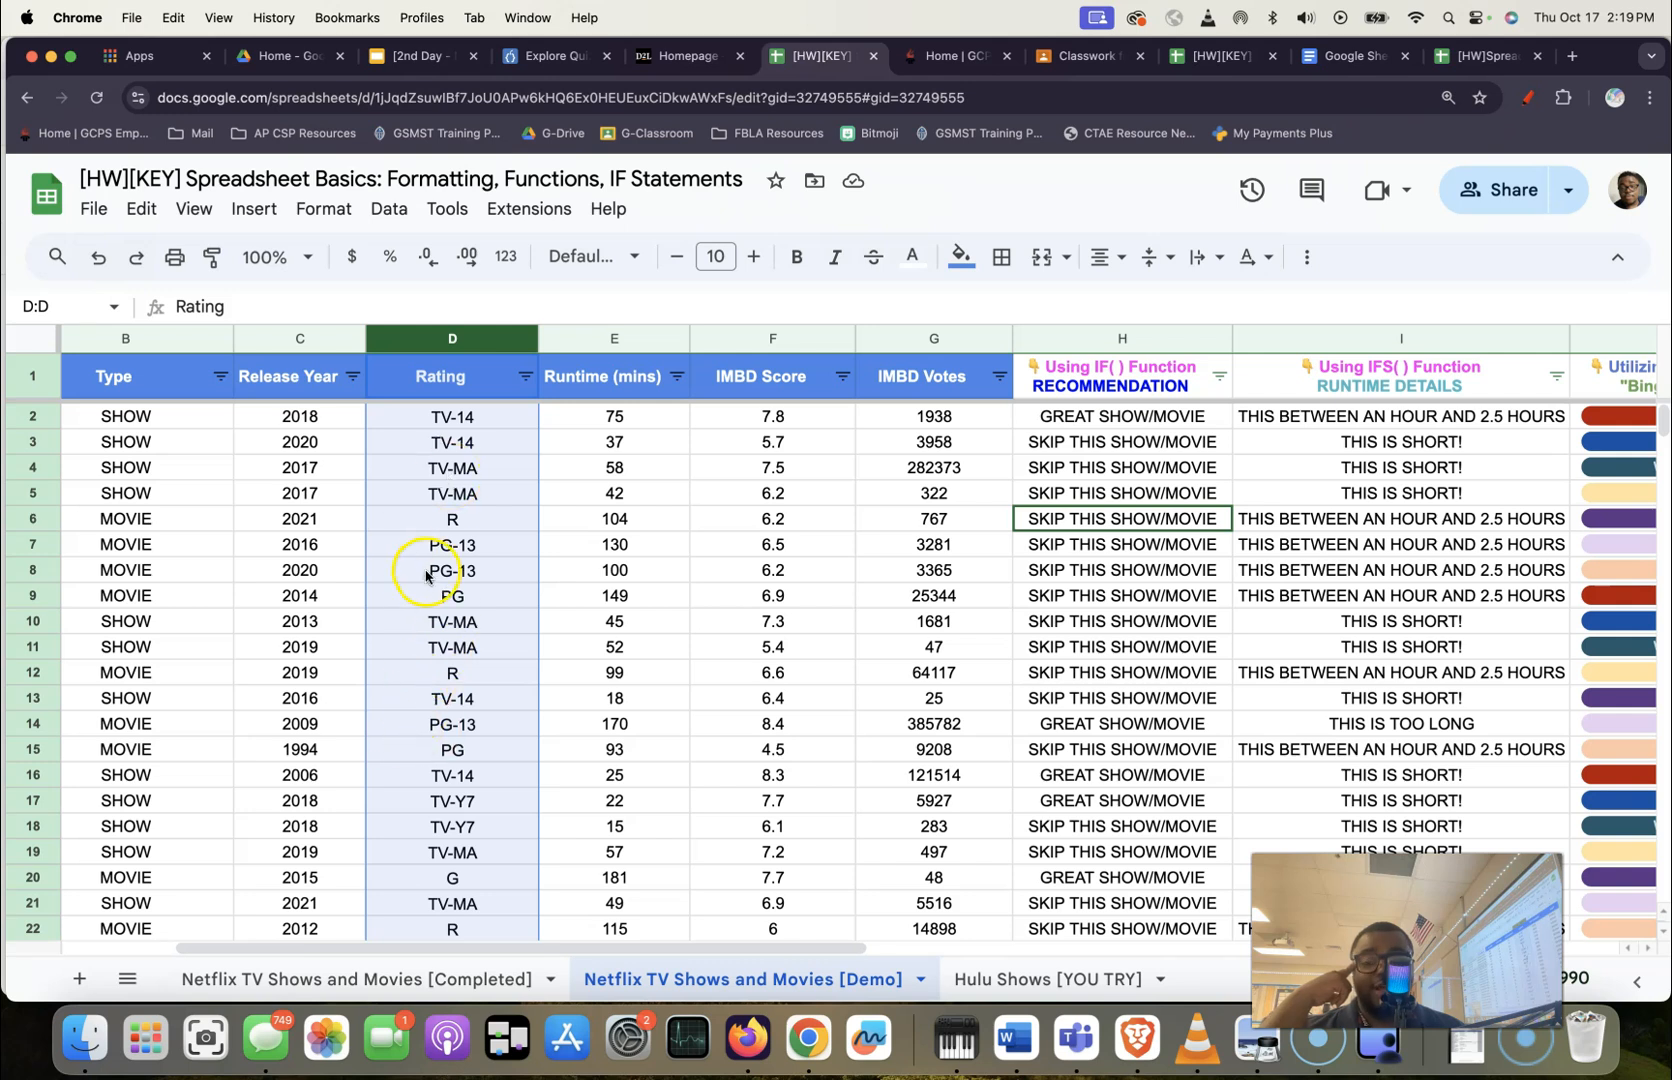
pyautogui.click(322, 209)
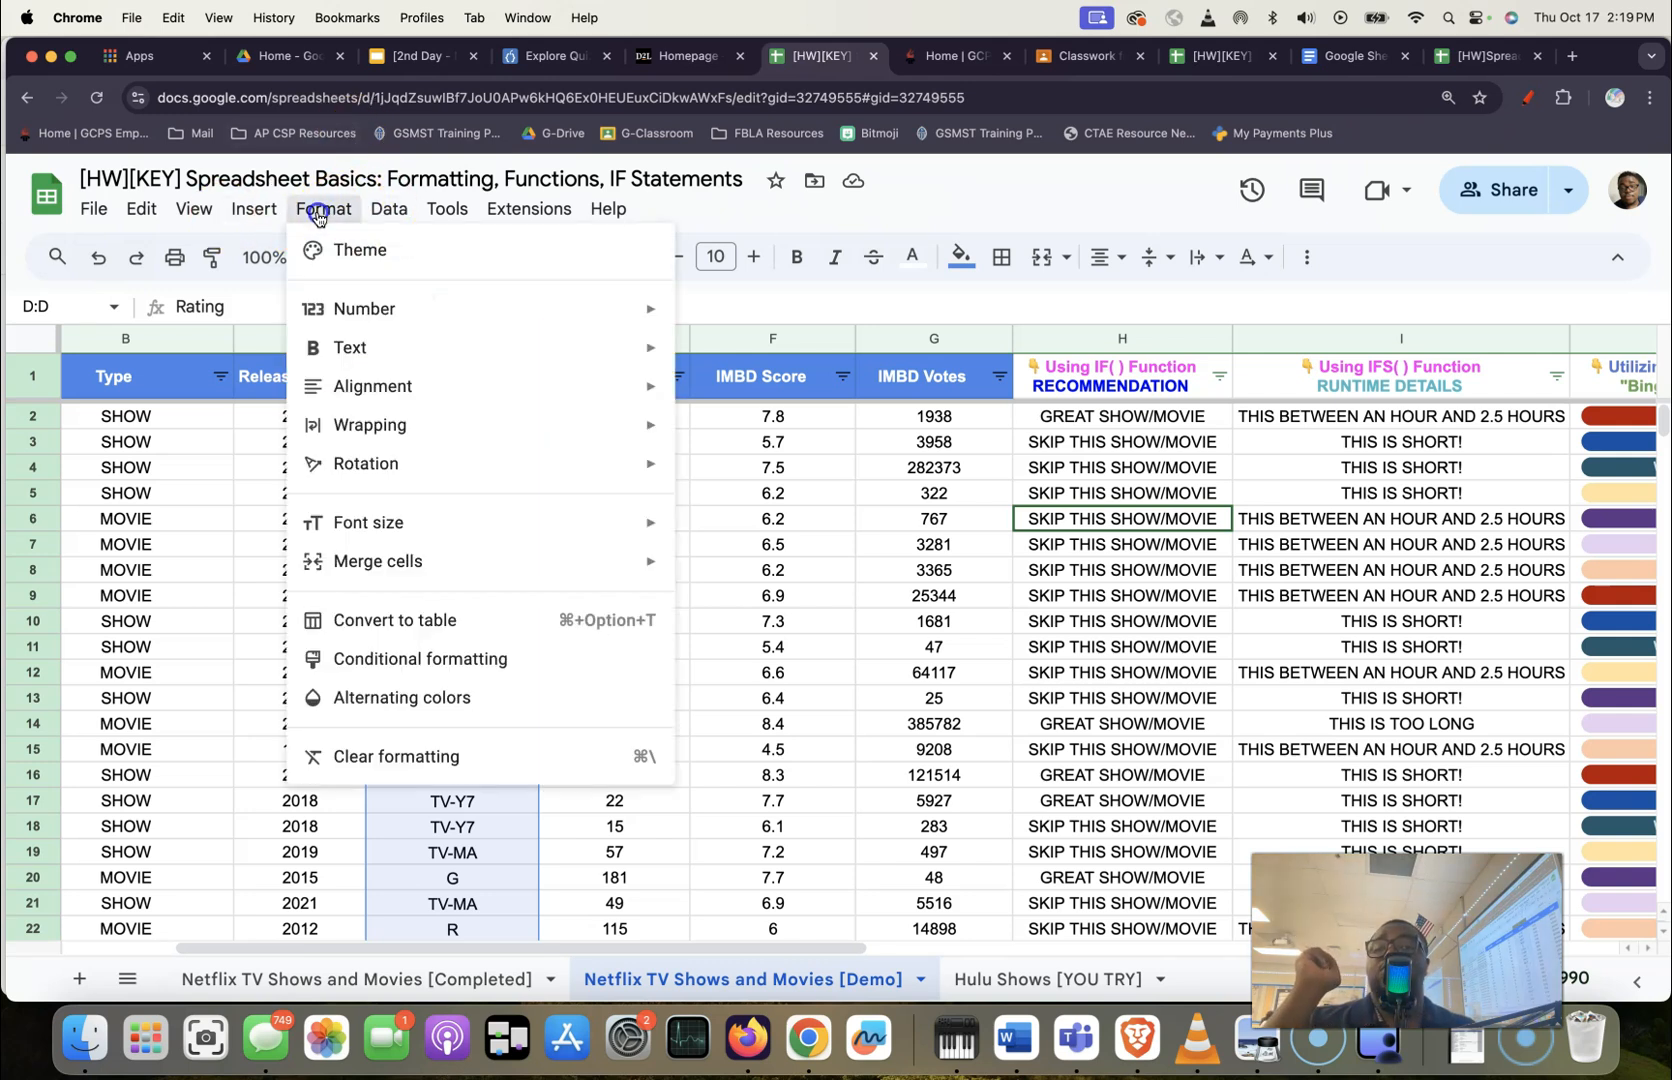
pyautogui.click(466, 658)
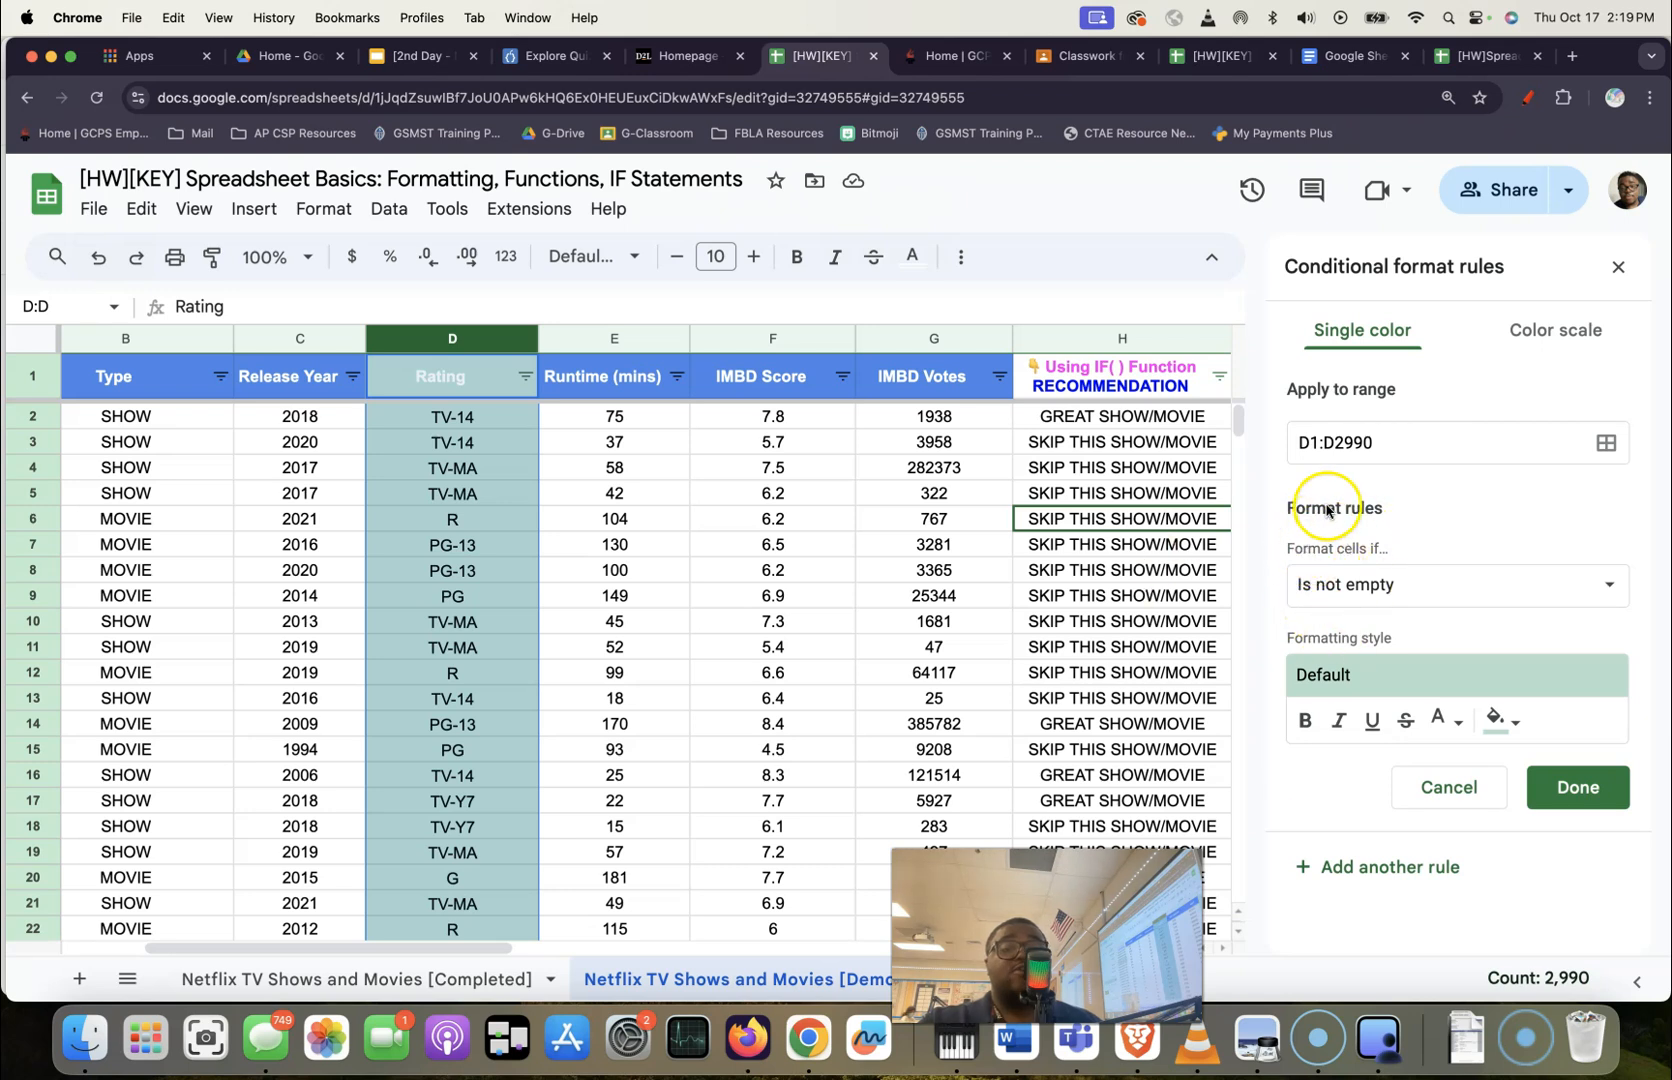
pyautogui.click(1377, 592)
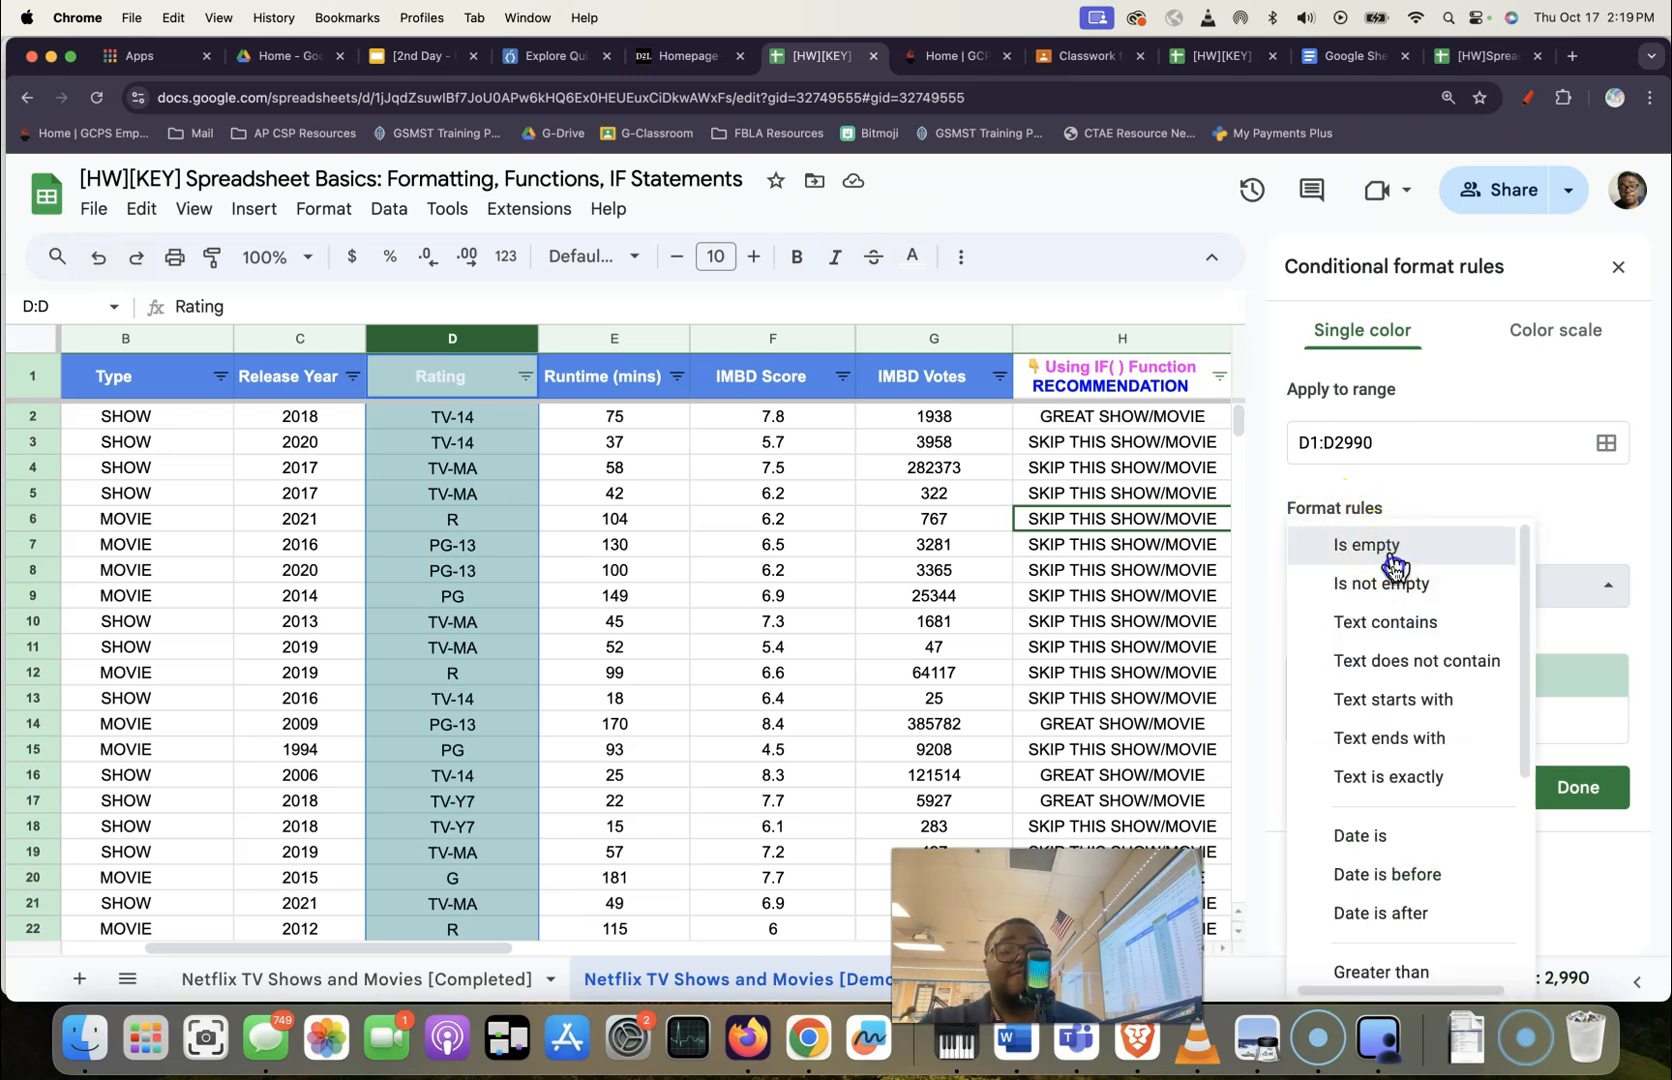
pyautogui.click(1390, 622)
pyautogui.click(1385, 638)
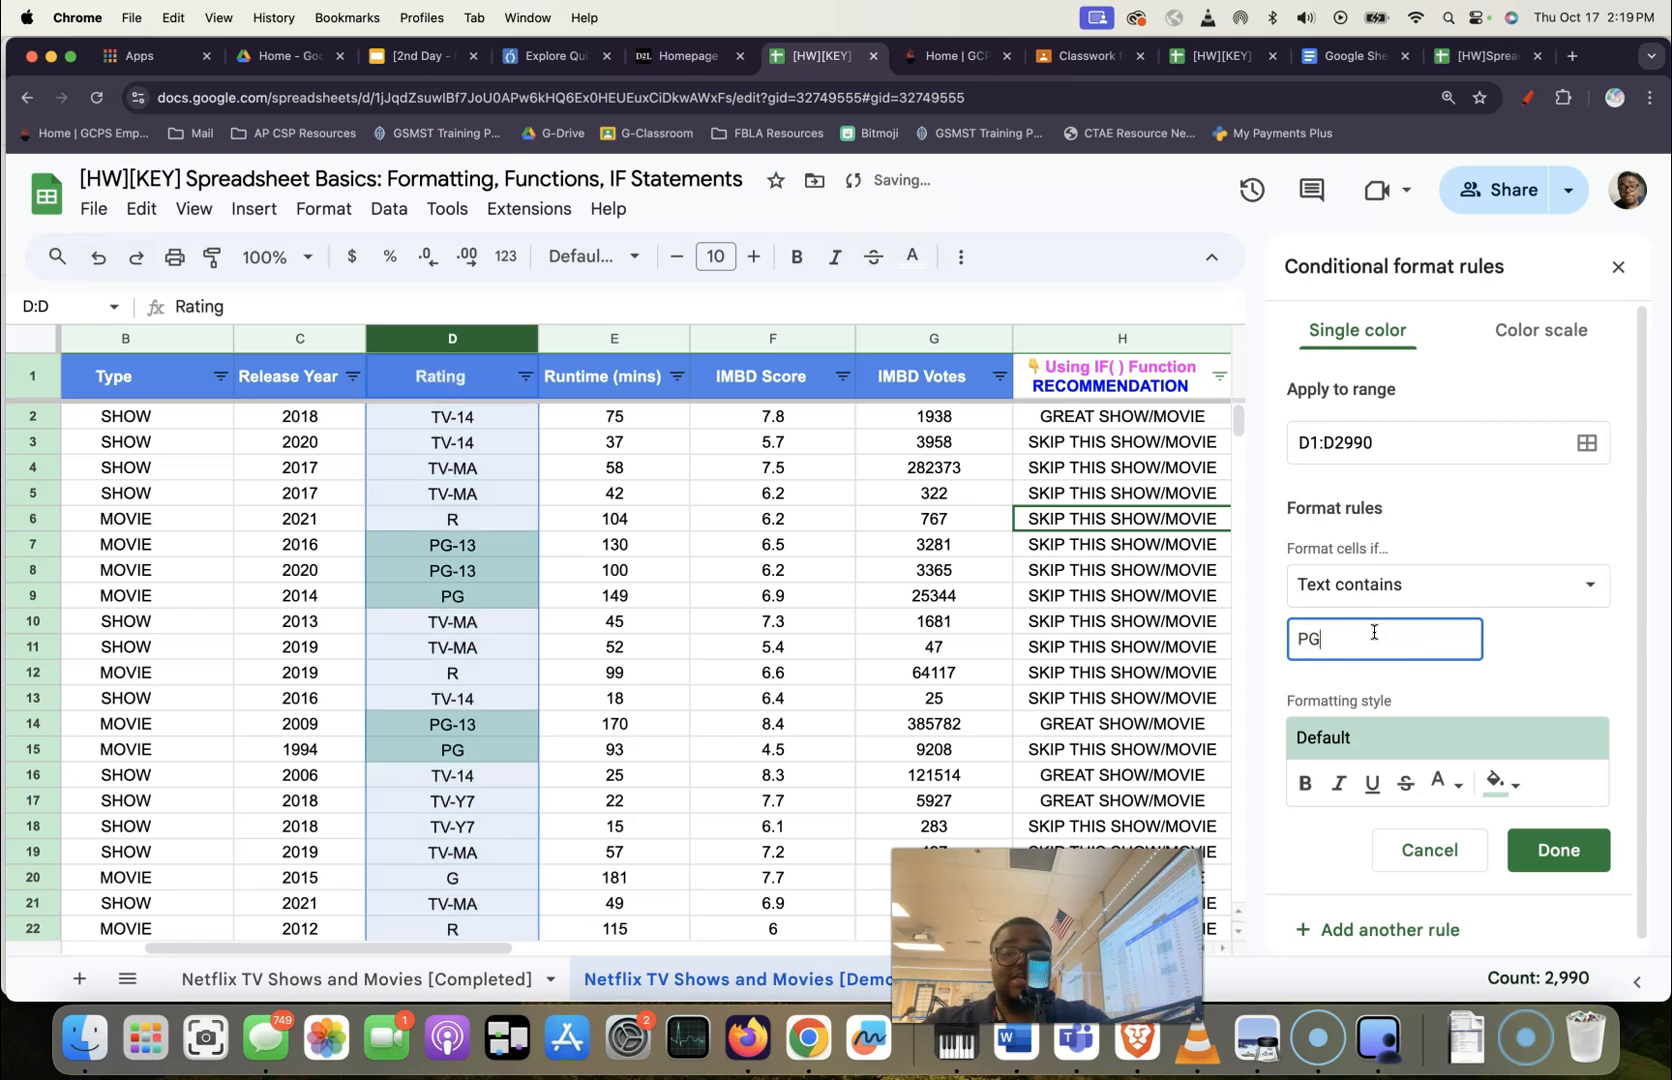
pyautogui.scroll(-1, 1422, 737)
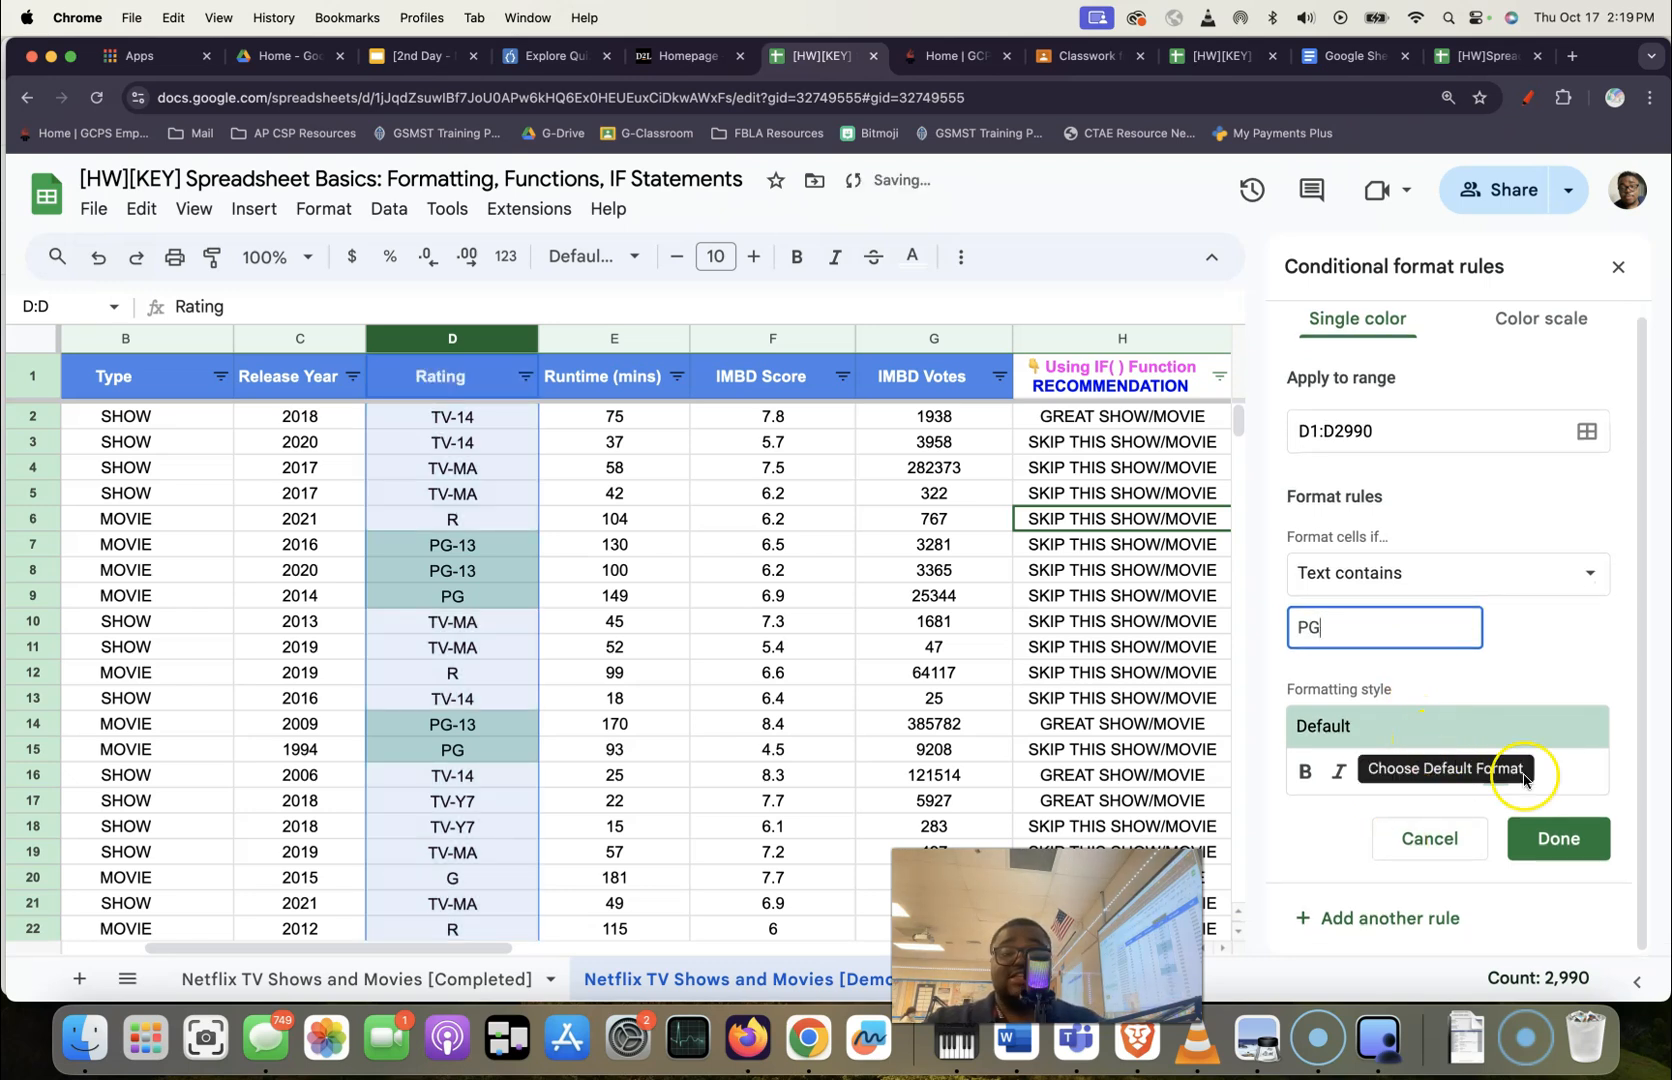
# Format the "PG" rule with white text on a blue fill and save it.
pyautogui.click(1441, 772)
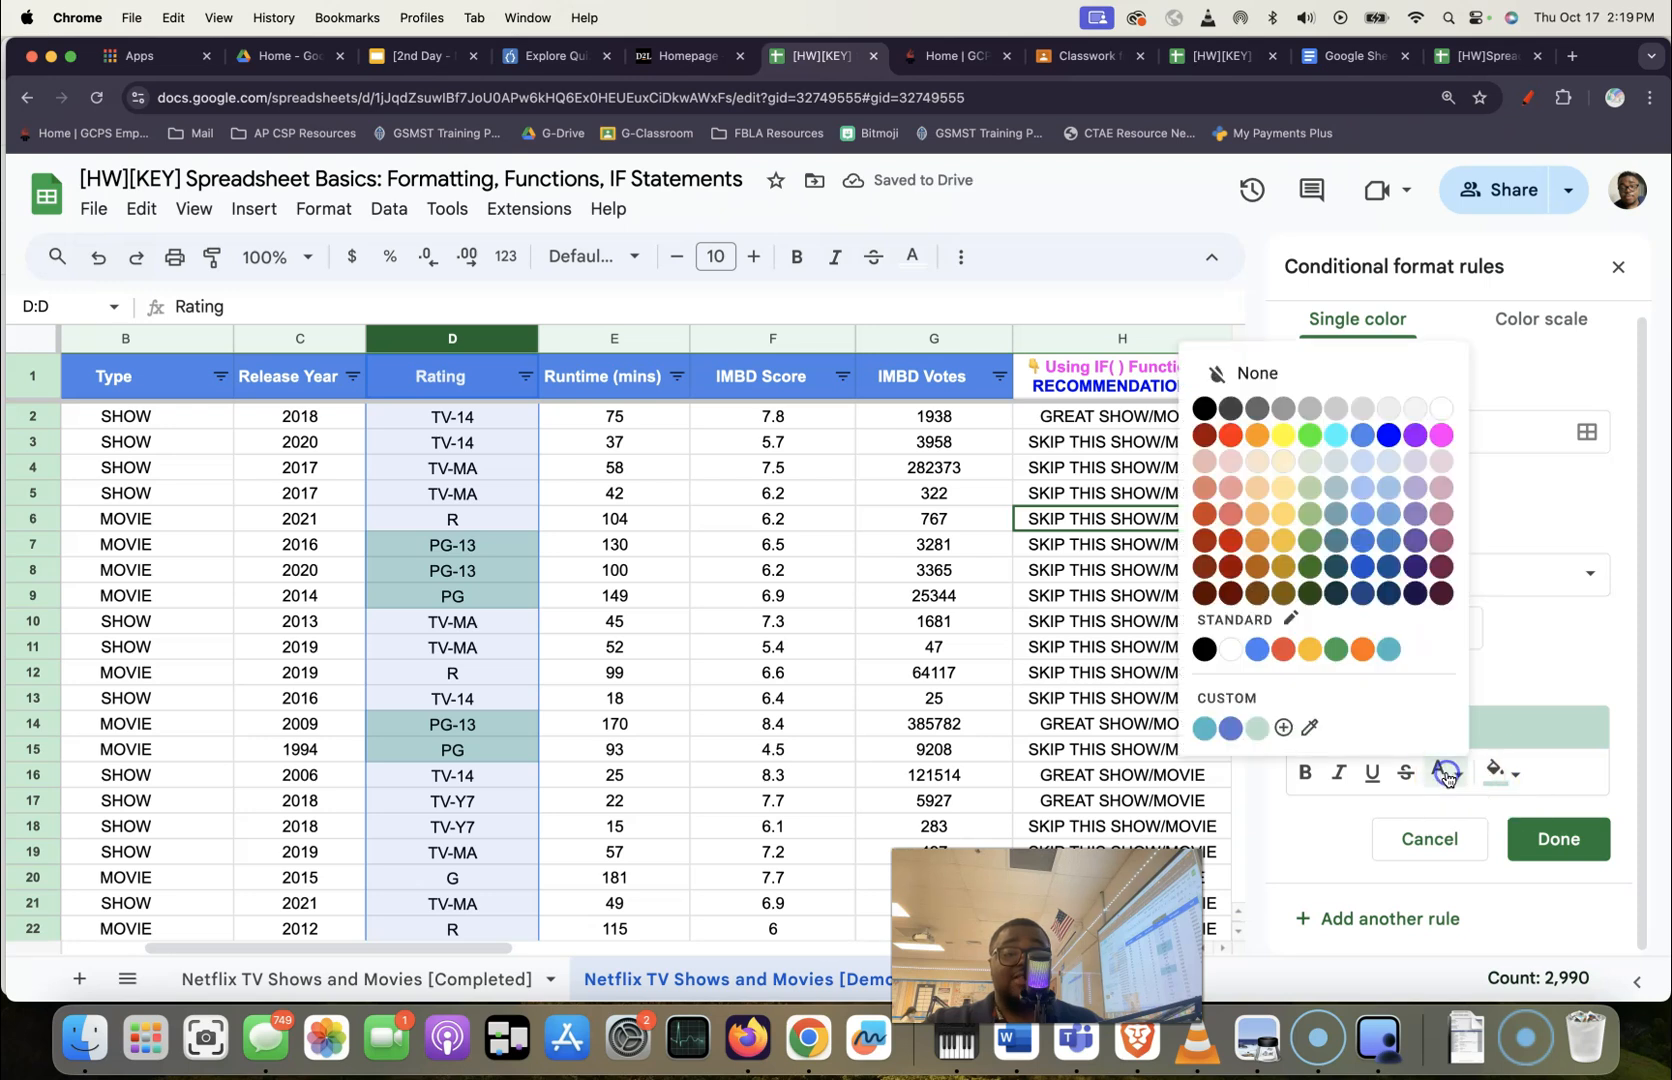
pyautogui.click(1443, 414)
pyautogui.click(1500, 772)
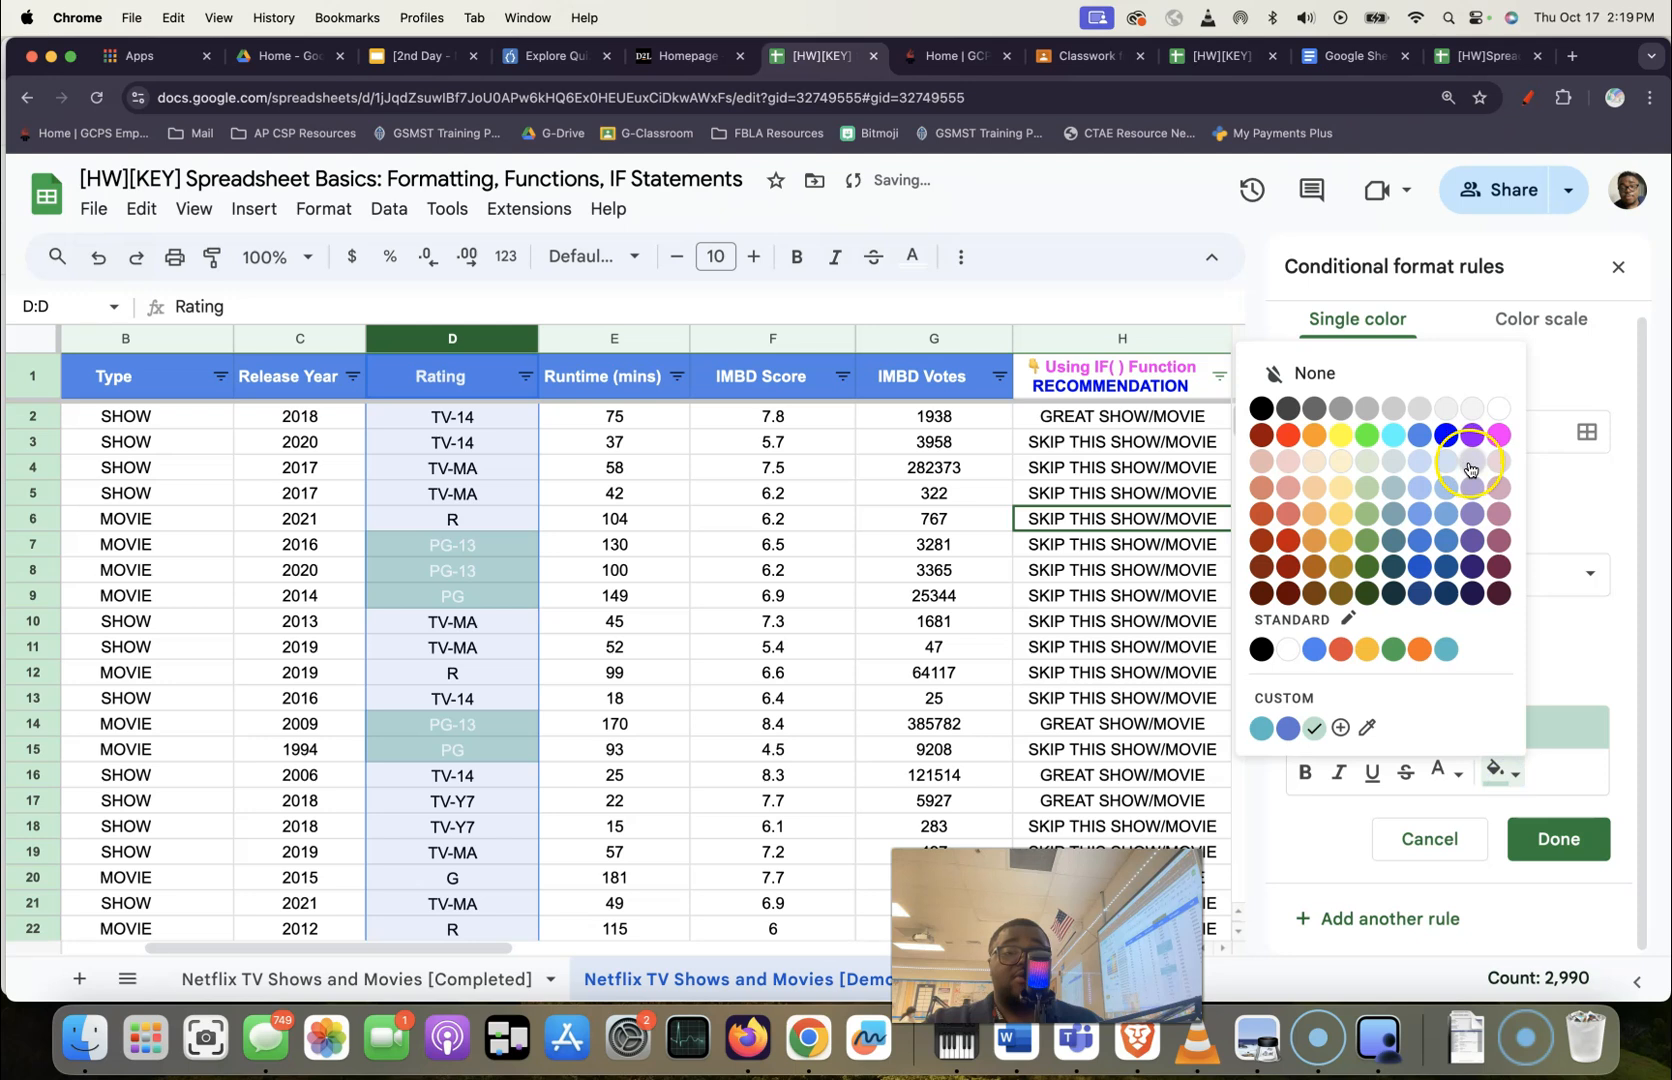
pyautogui.click(1447, 436)
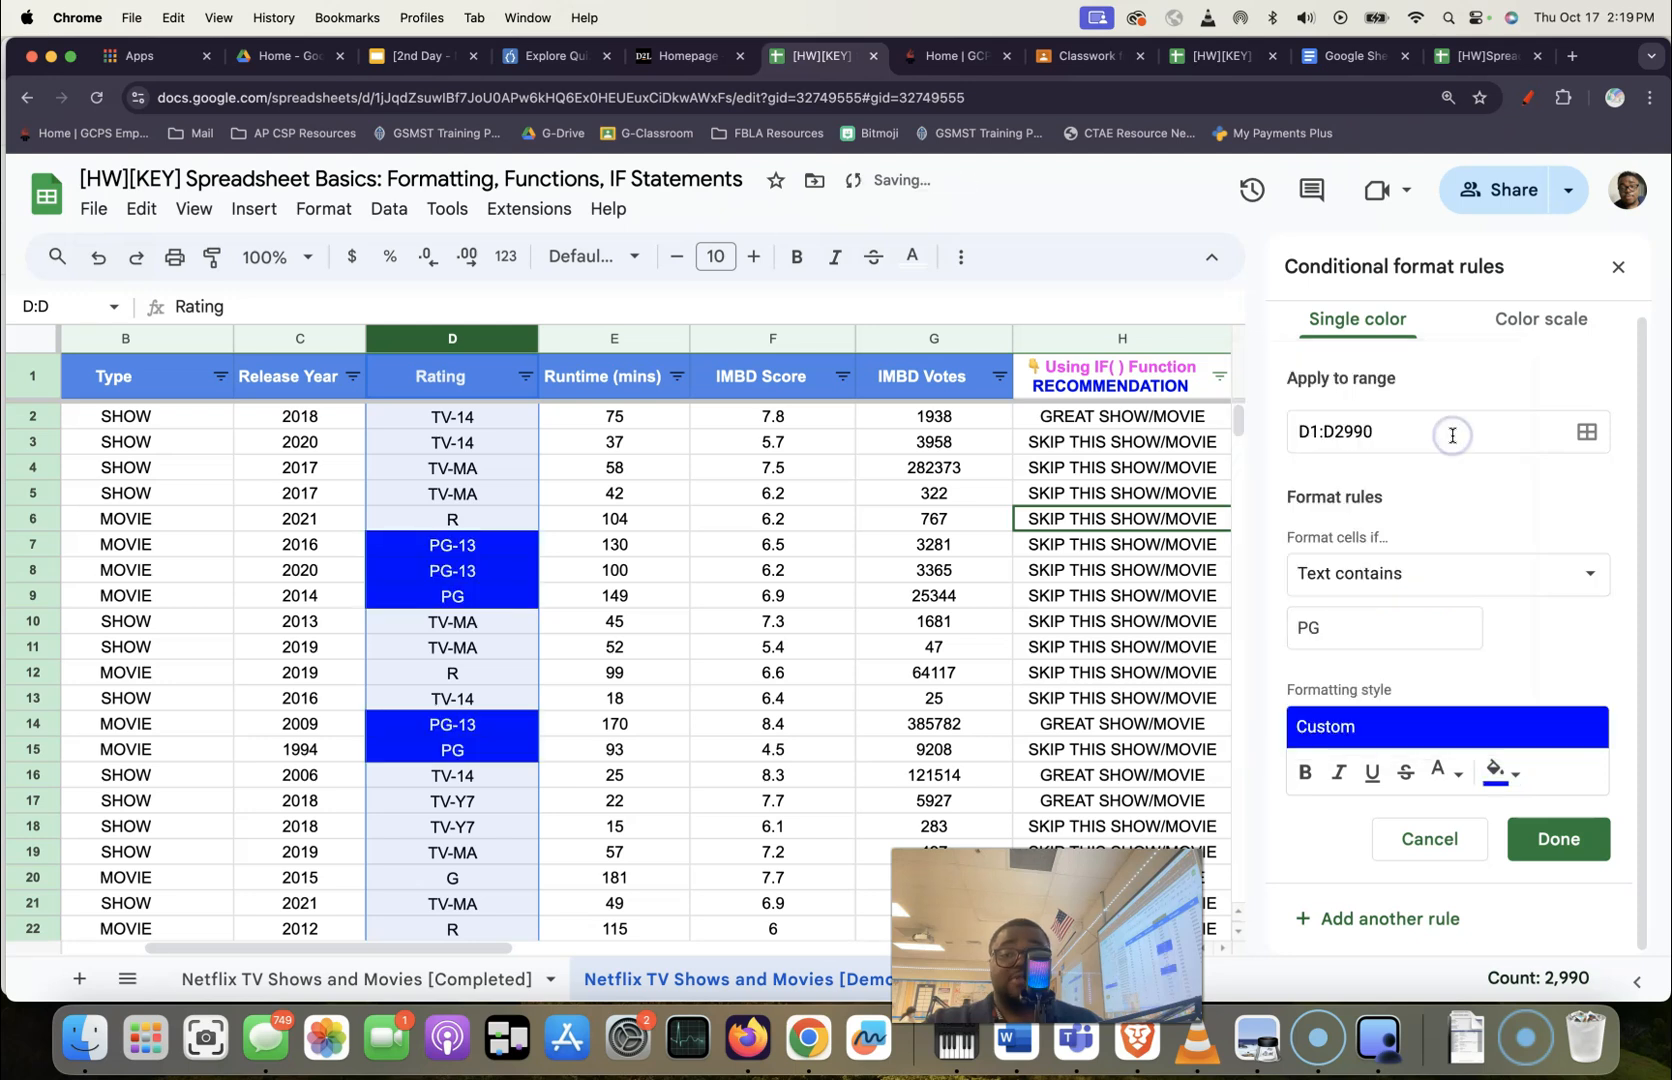
pyautogui.click(1562, 840)
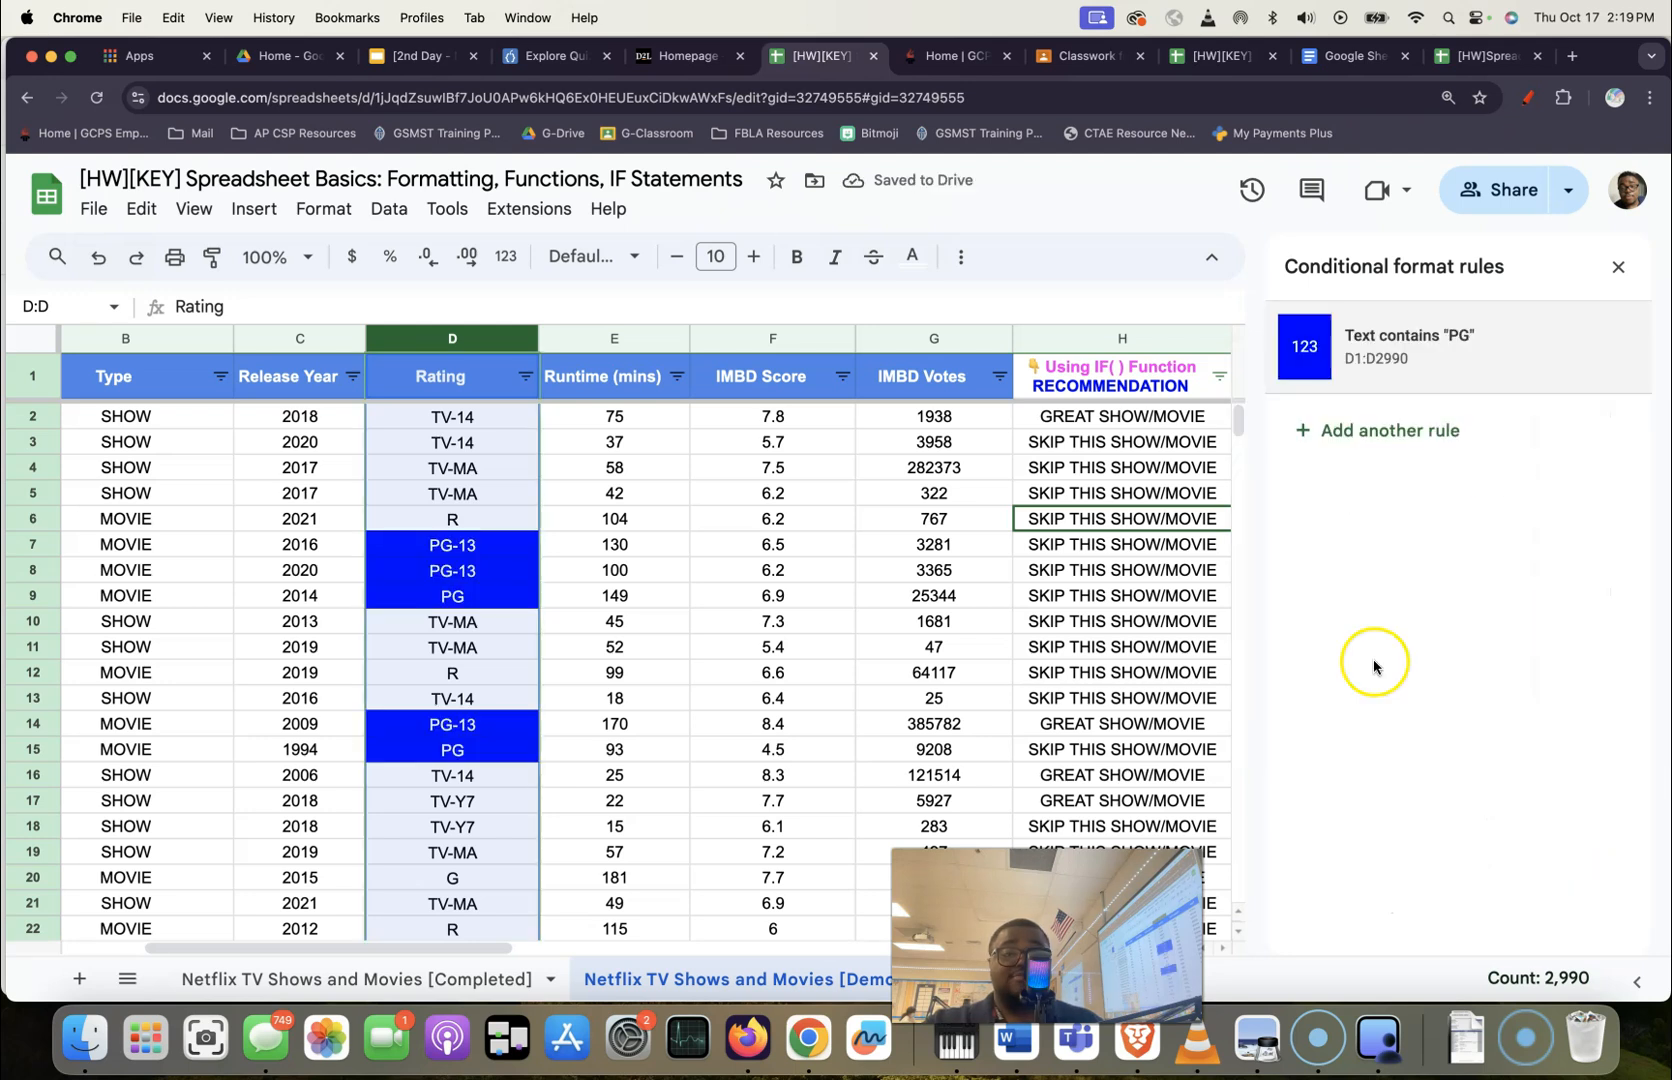
# Add another conditional formatting rule to the Rating column for text containing "R".
pyautogui.click(1340, 430)
pyautogui.click(1421, 585)
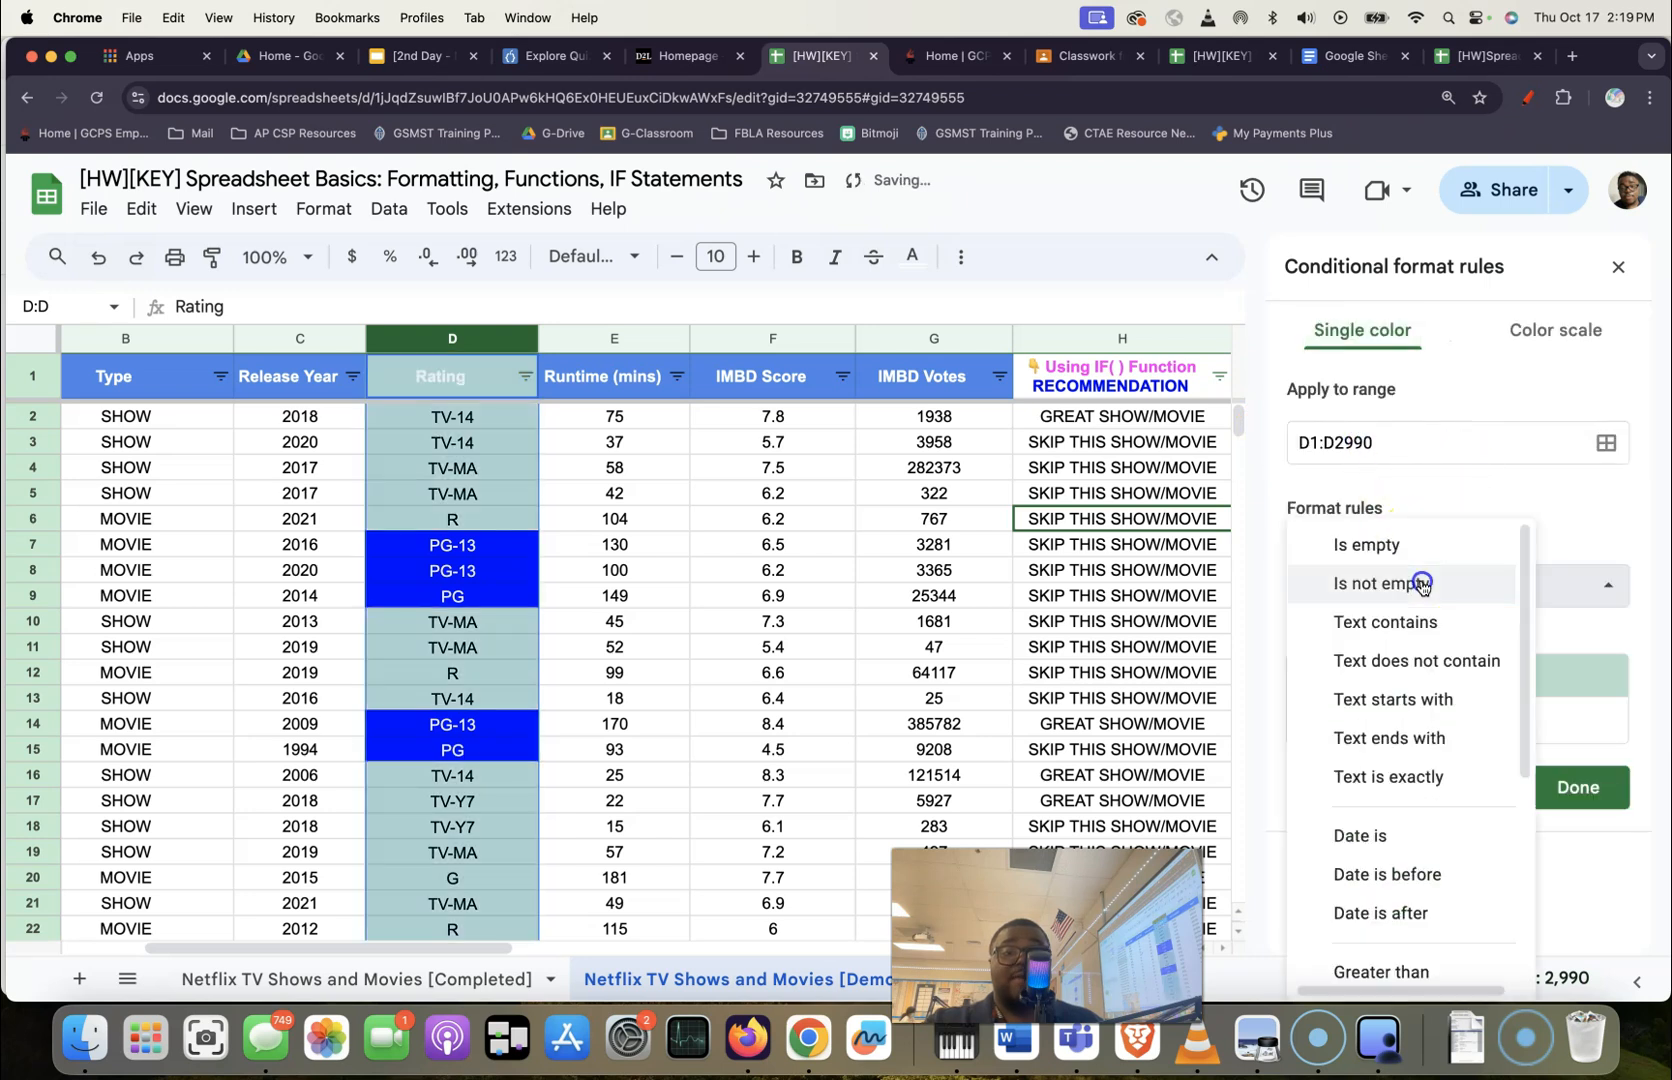
pyautogui.click(1405, 622)
pyautogui.click(1397, 643)
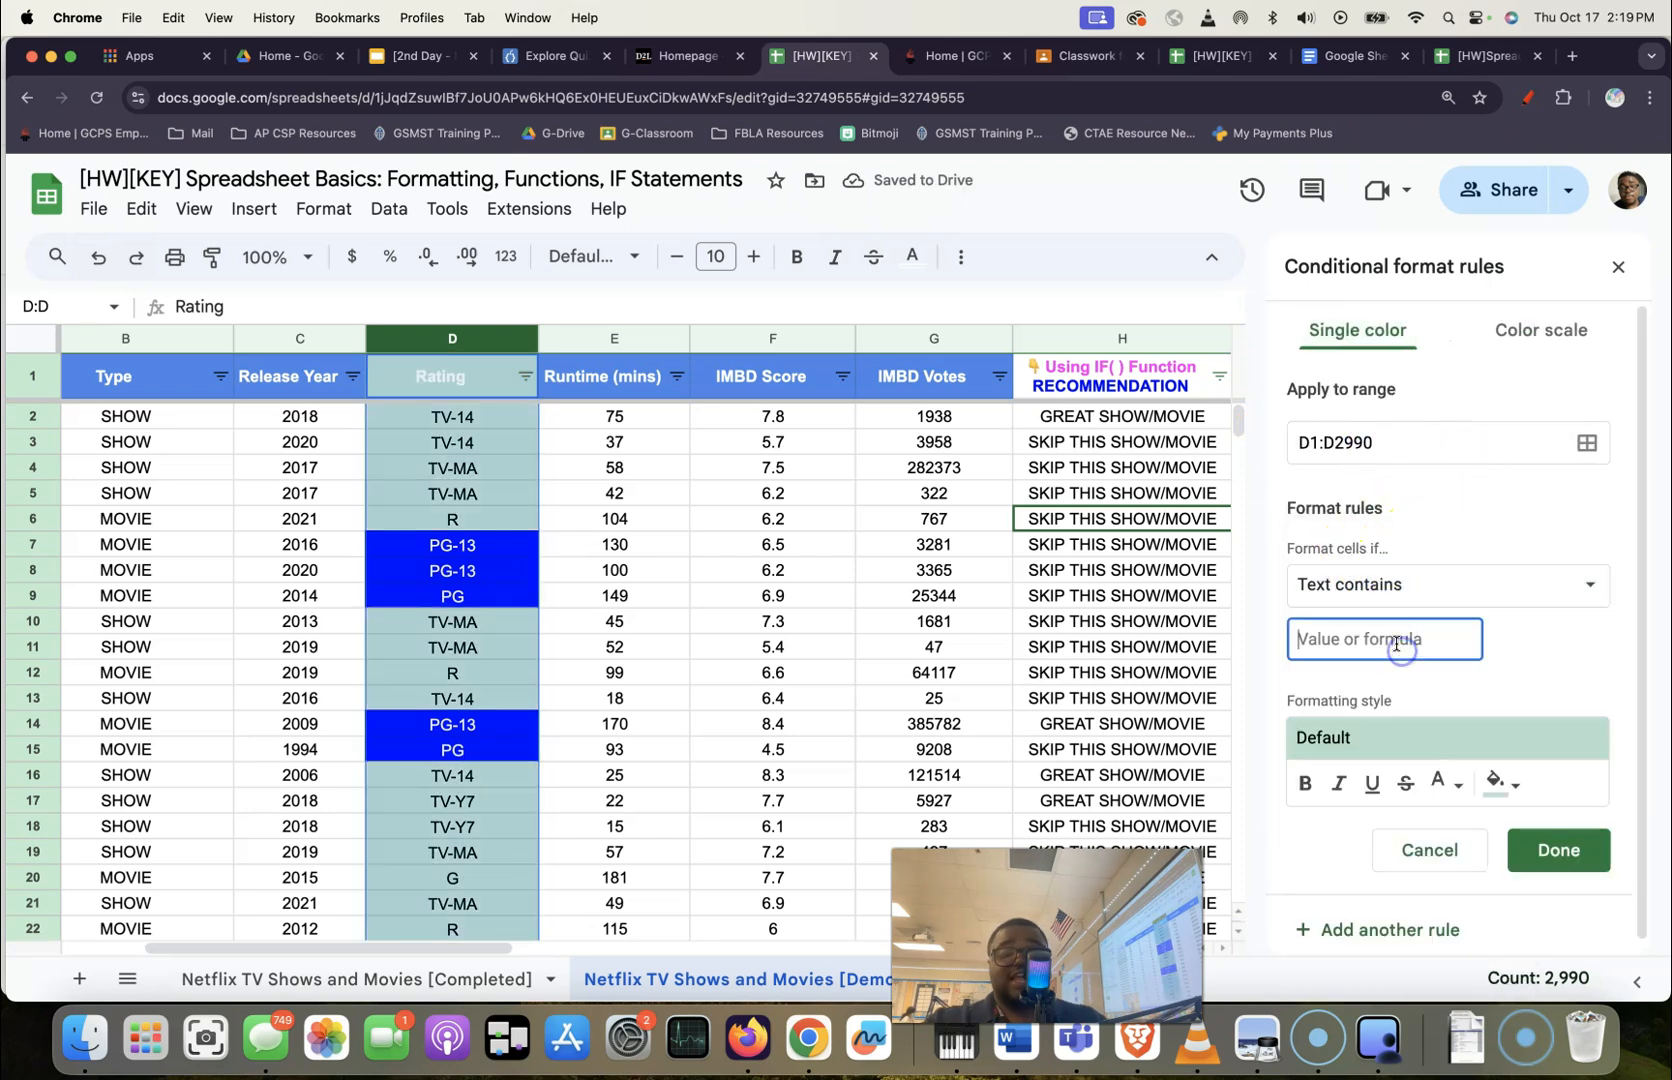
# Format the "R" rule with near-white text on a black fill and save it.
pyautogui.click(1494, 783)
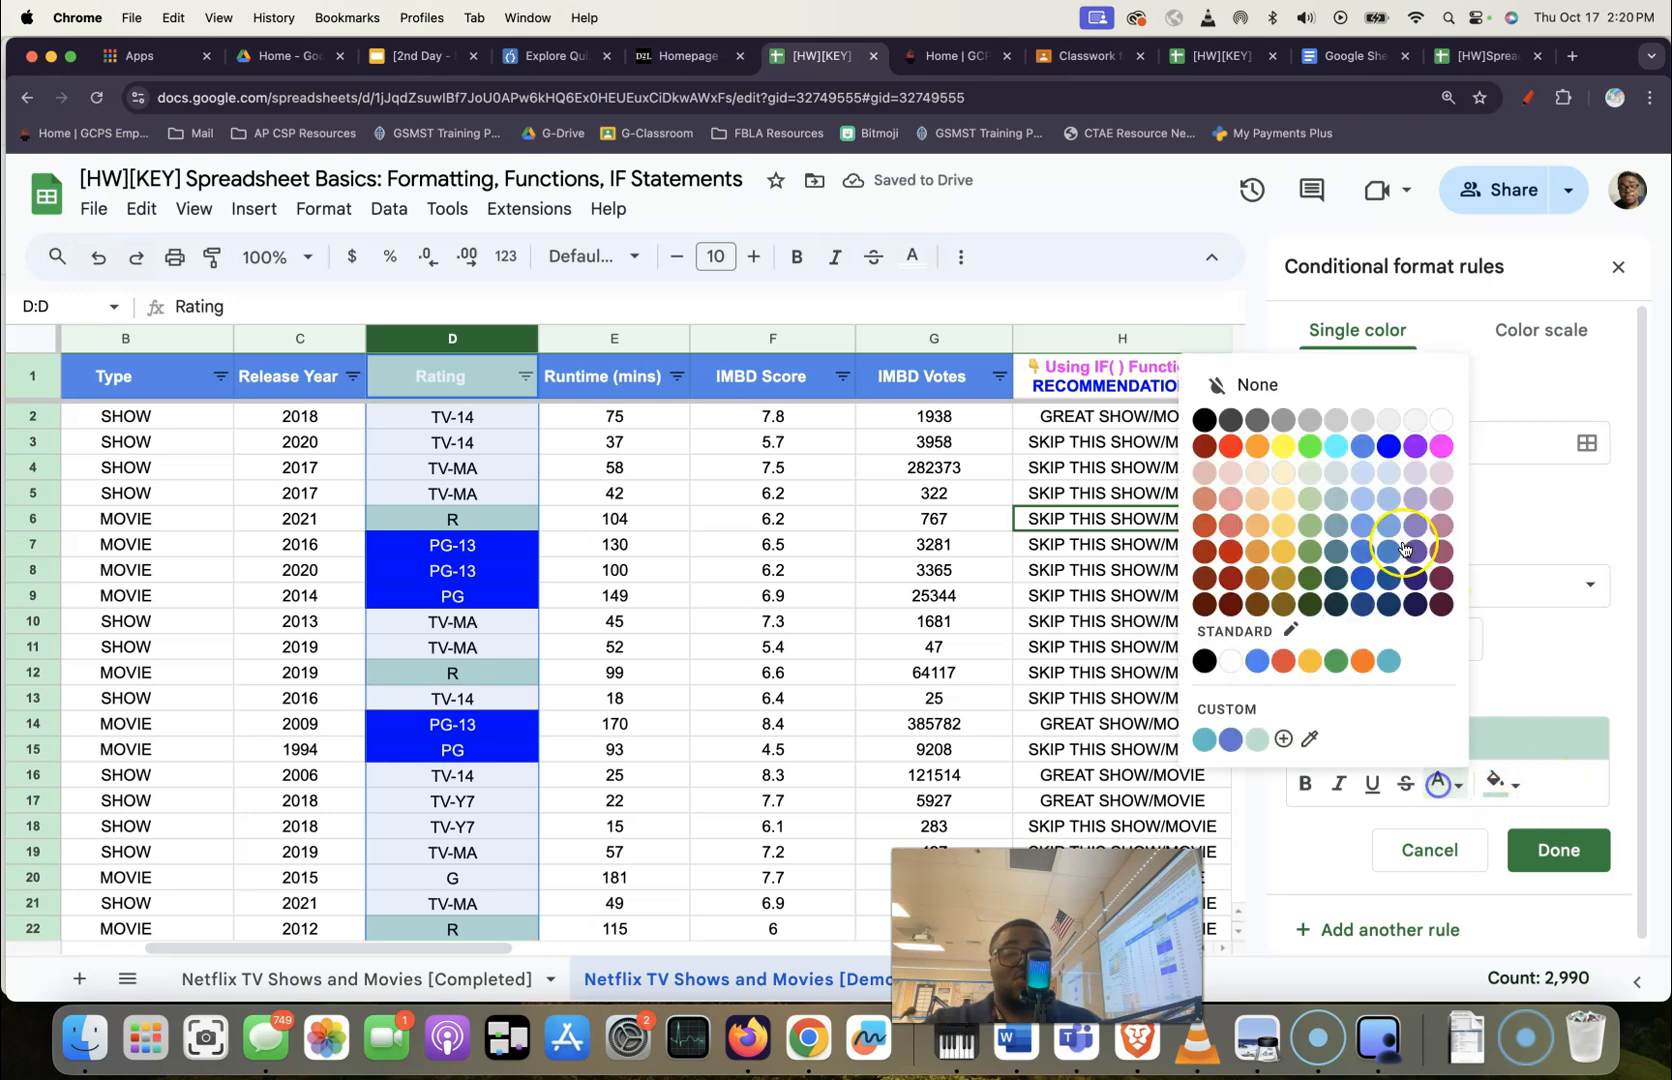
pyautogui.click(1413, 422)
pyautogui.click(1494, 783)
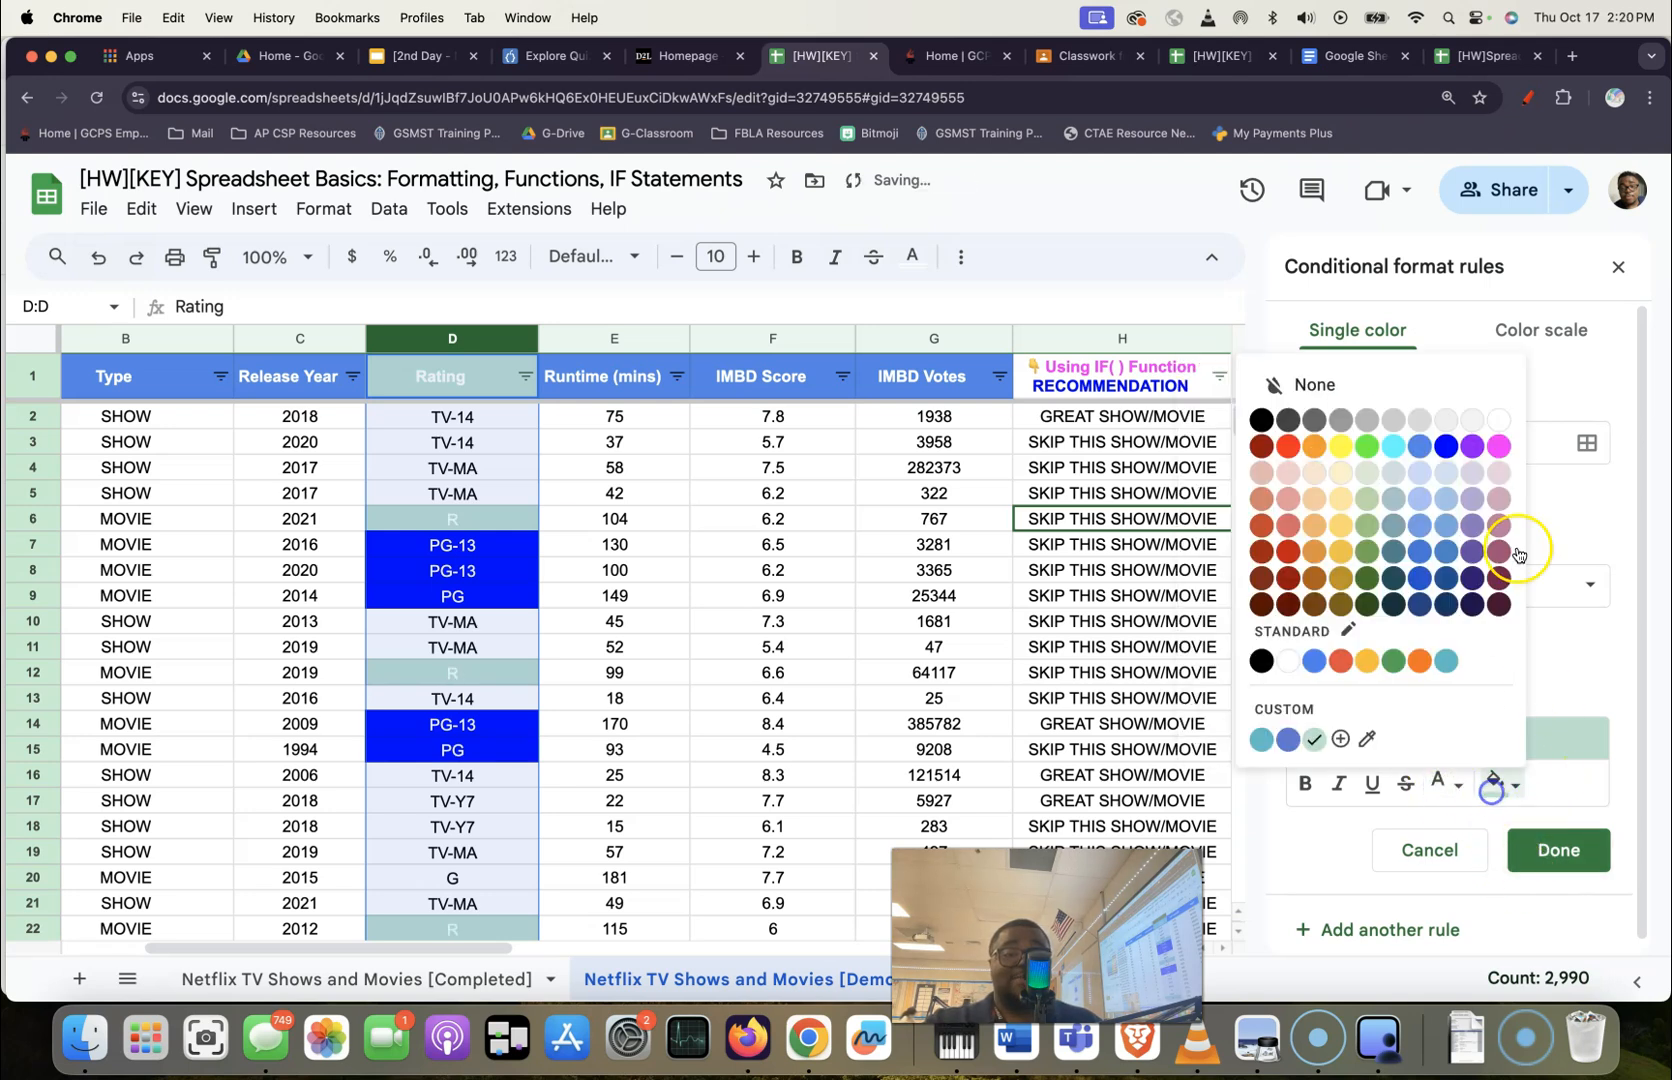
pyautogui.click(1262, 421)
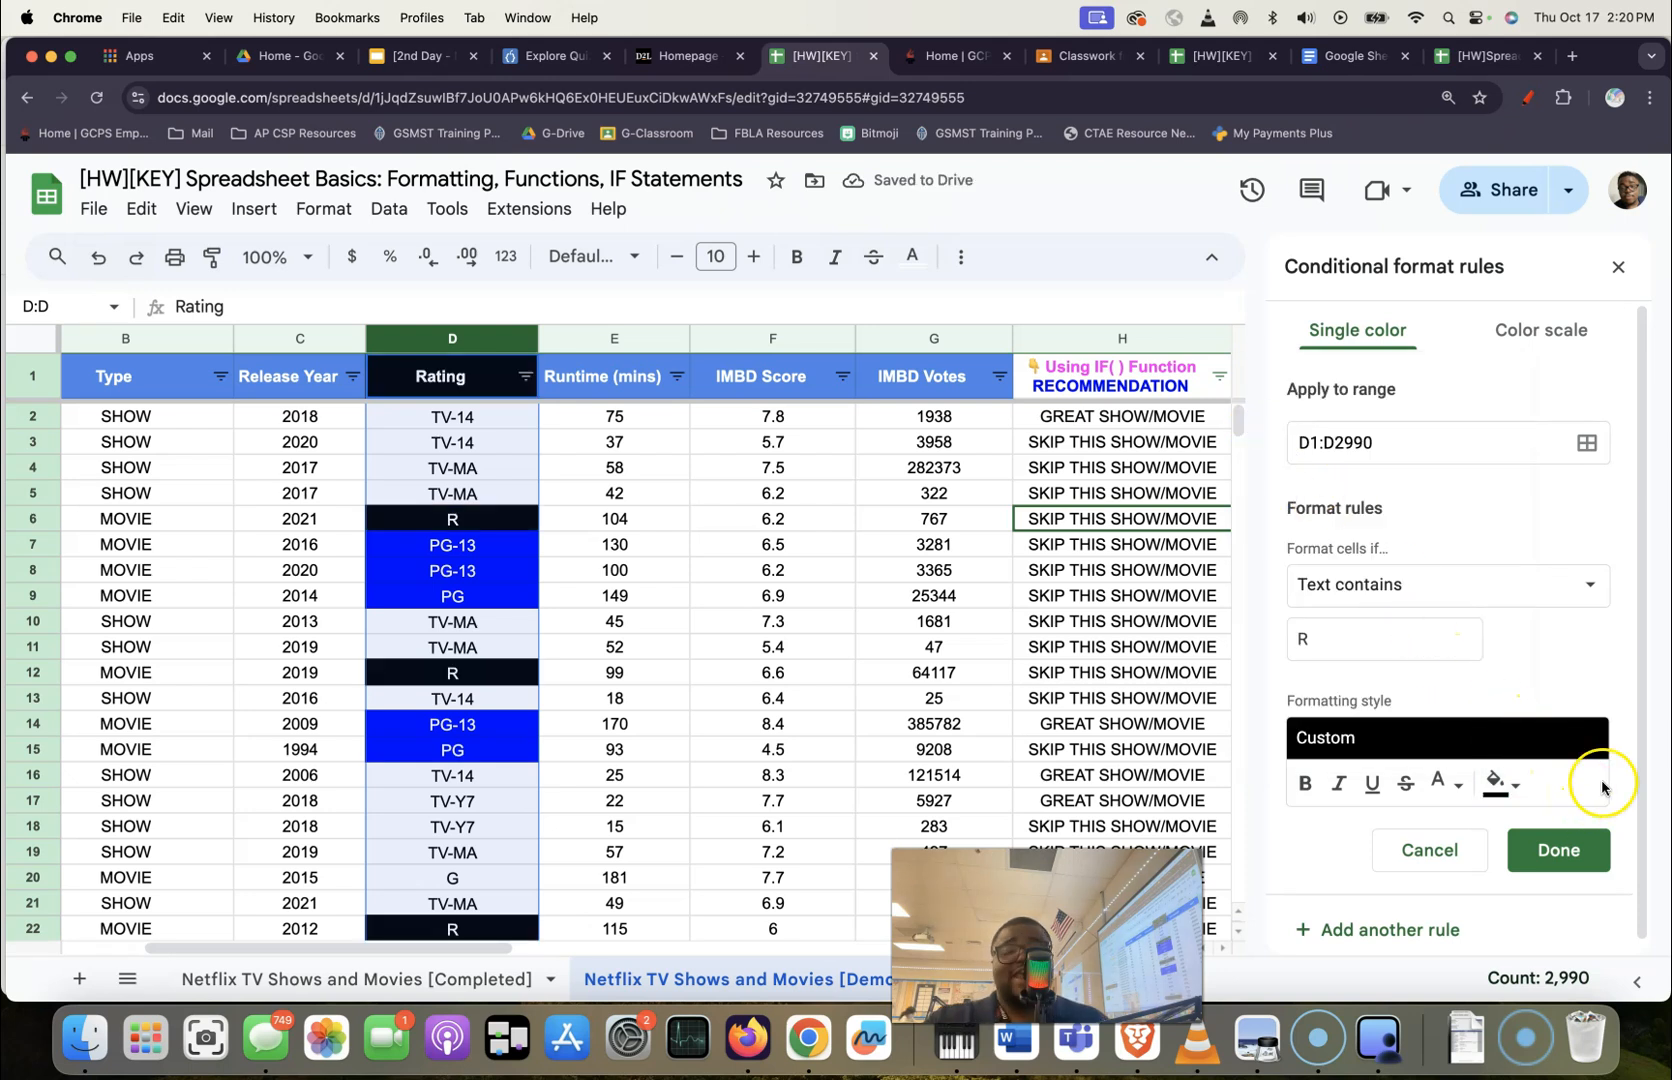
pyautogui.click(1560, 853)
# Add a third conditional formatting rule to the Rating column for text containing "TV-MA".
pyautogui.click(1384, 525)
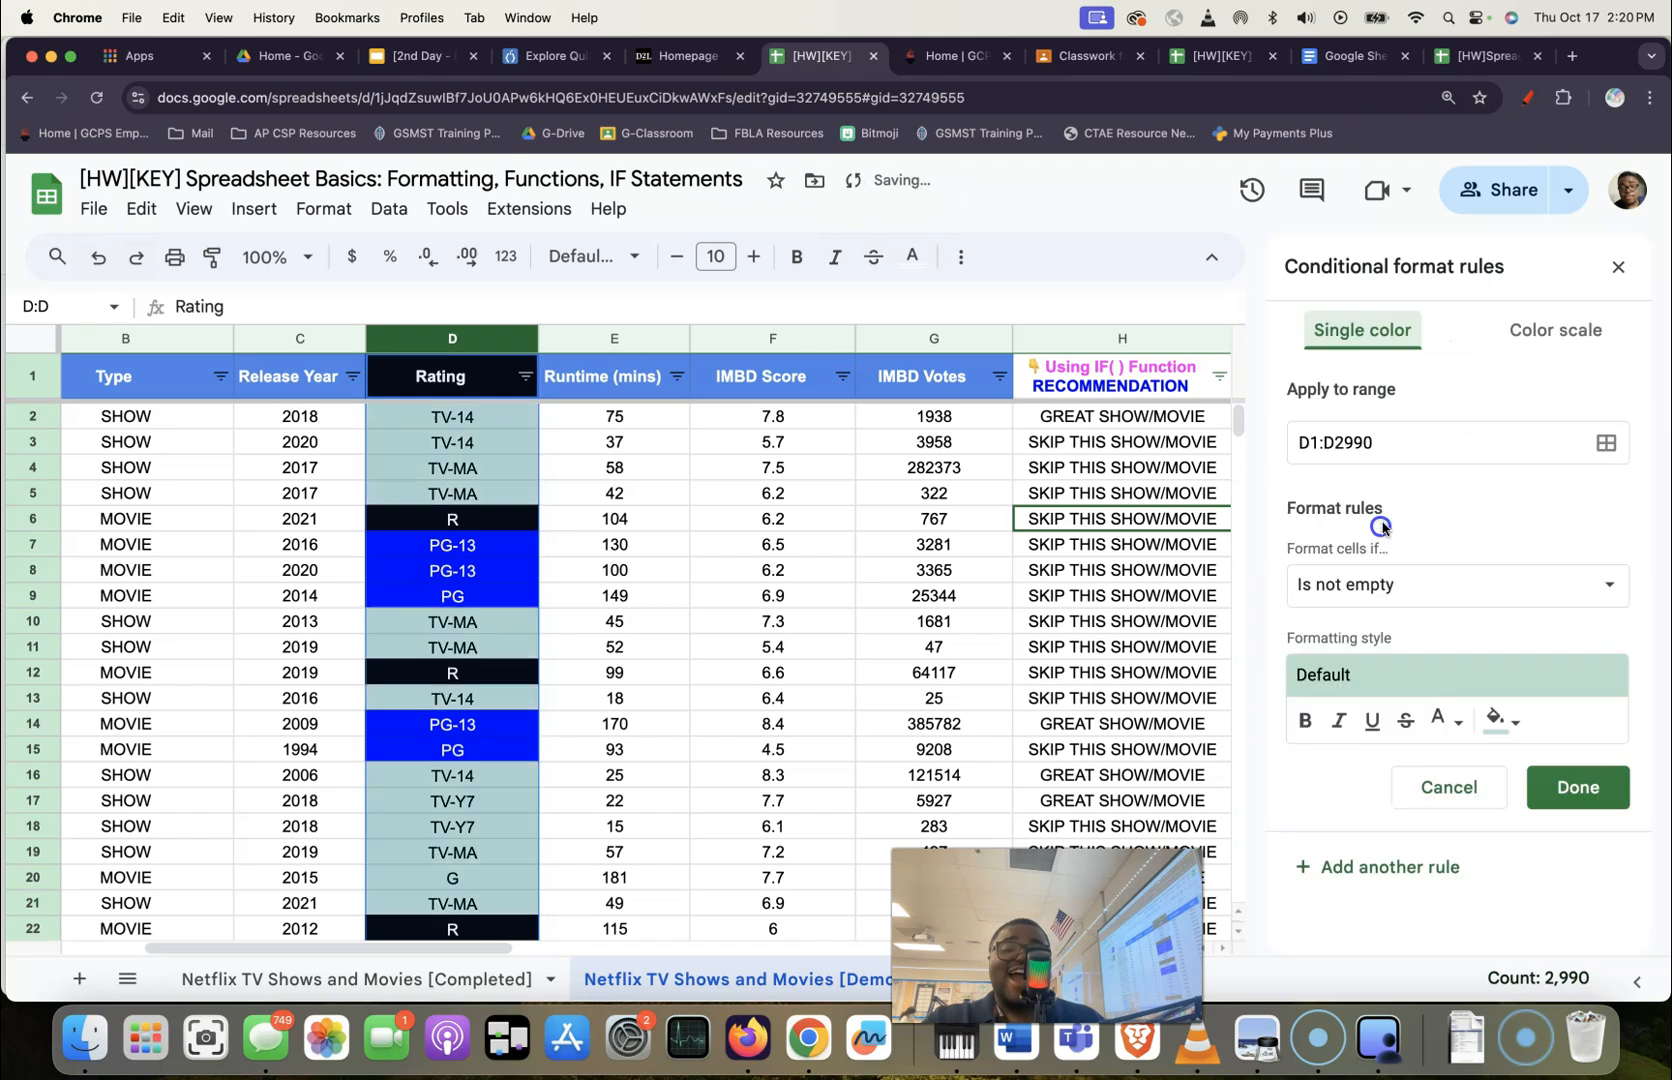
pyautogui.click(1378, 589)
pyautogui.click(1378, 620)
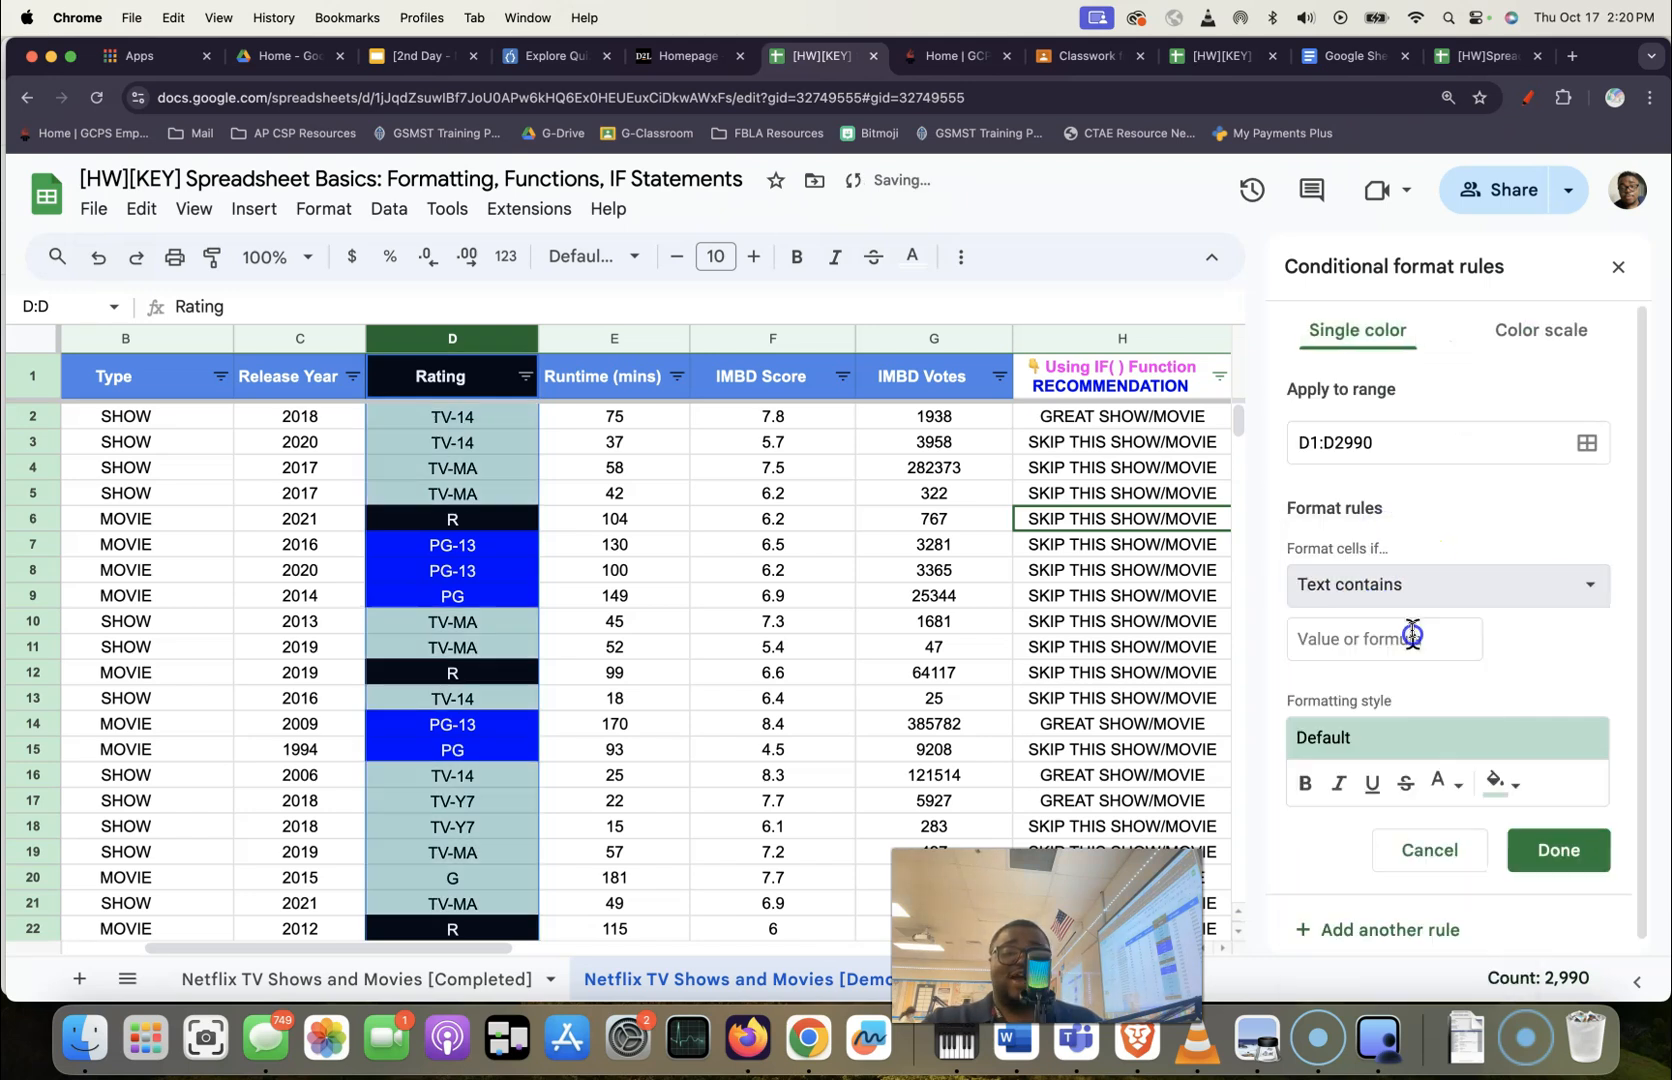
pyautogui.click(1378, 642)
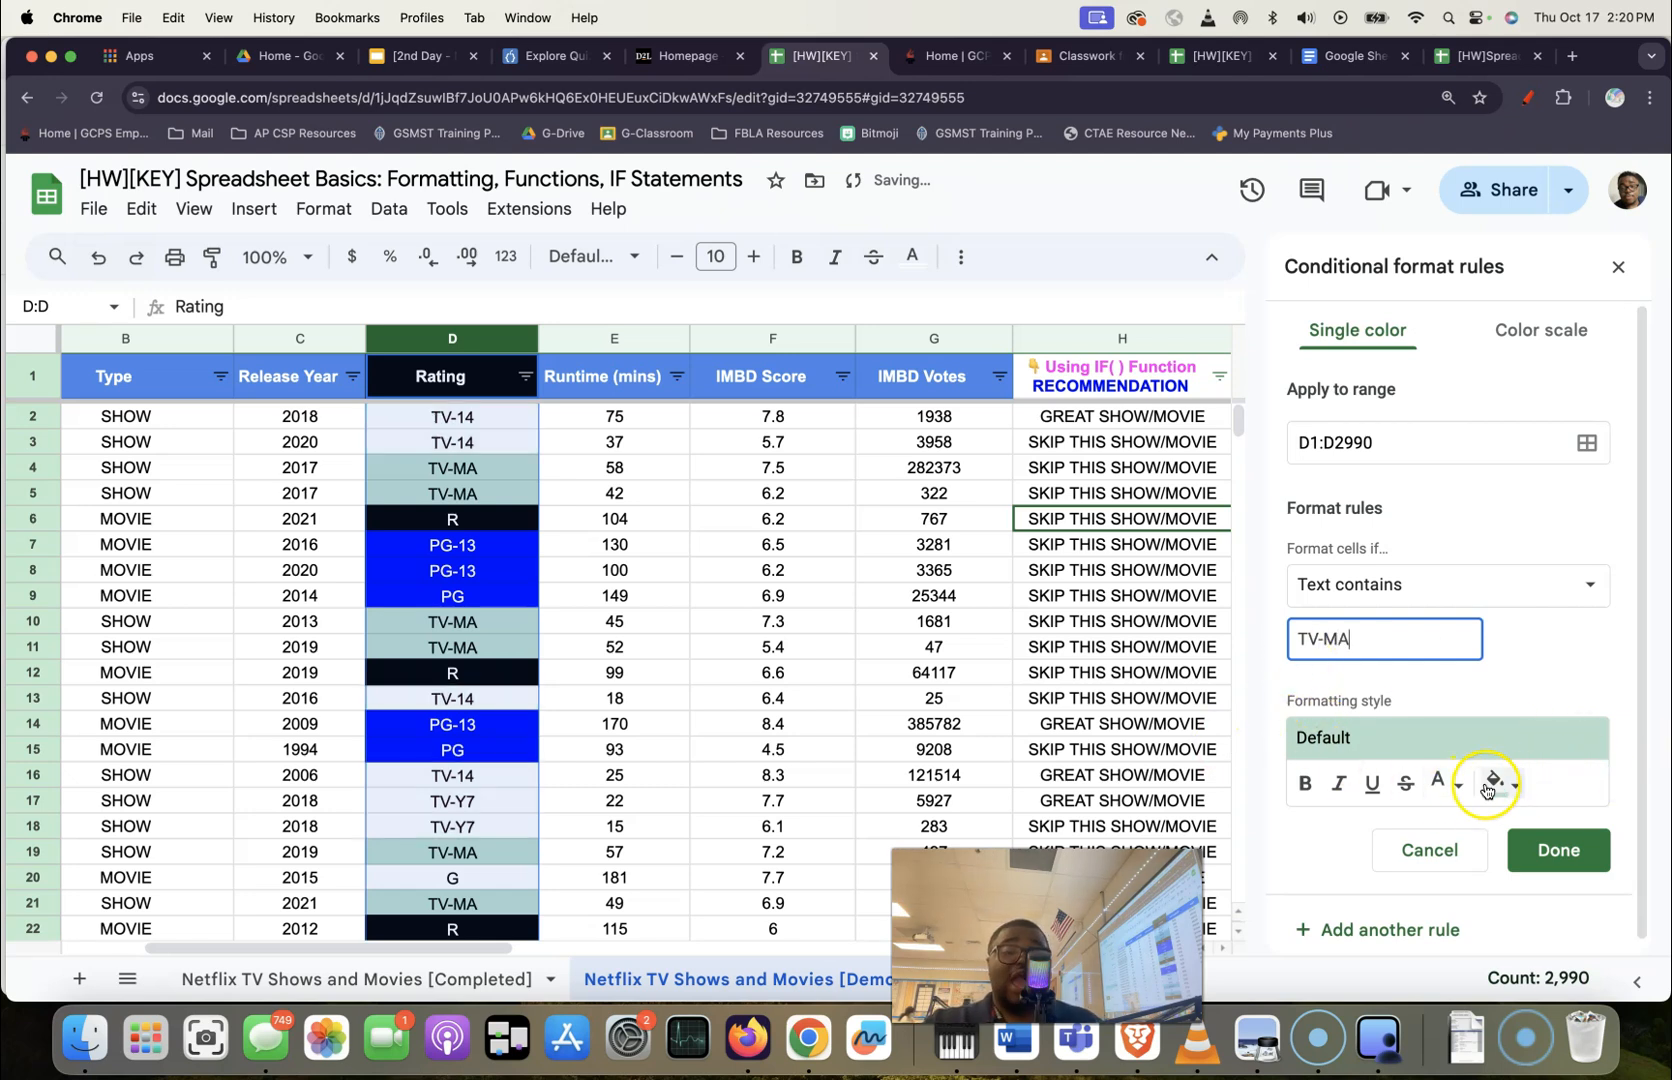
# Format the "TV-MA" rule with red text on a black fill and save it.
pyautogui.click(1443, 784)
pyautogui.click(1239, 443)
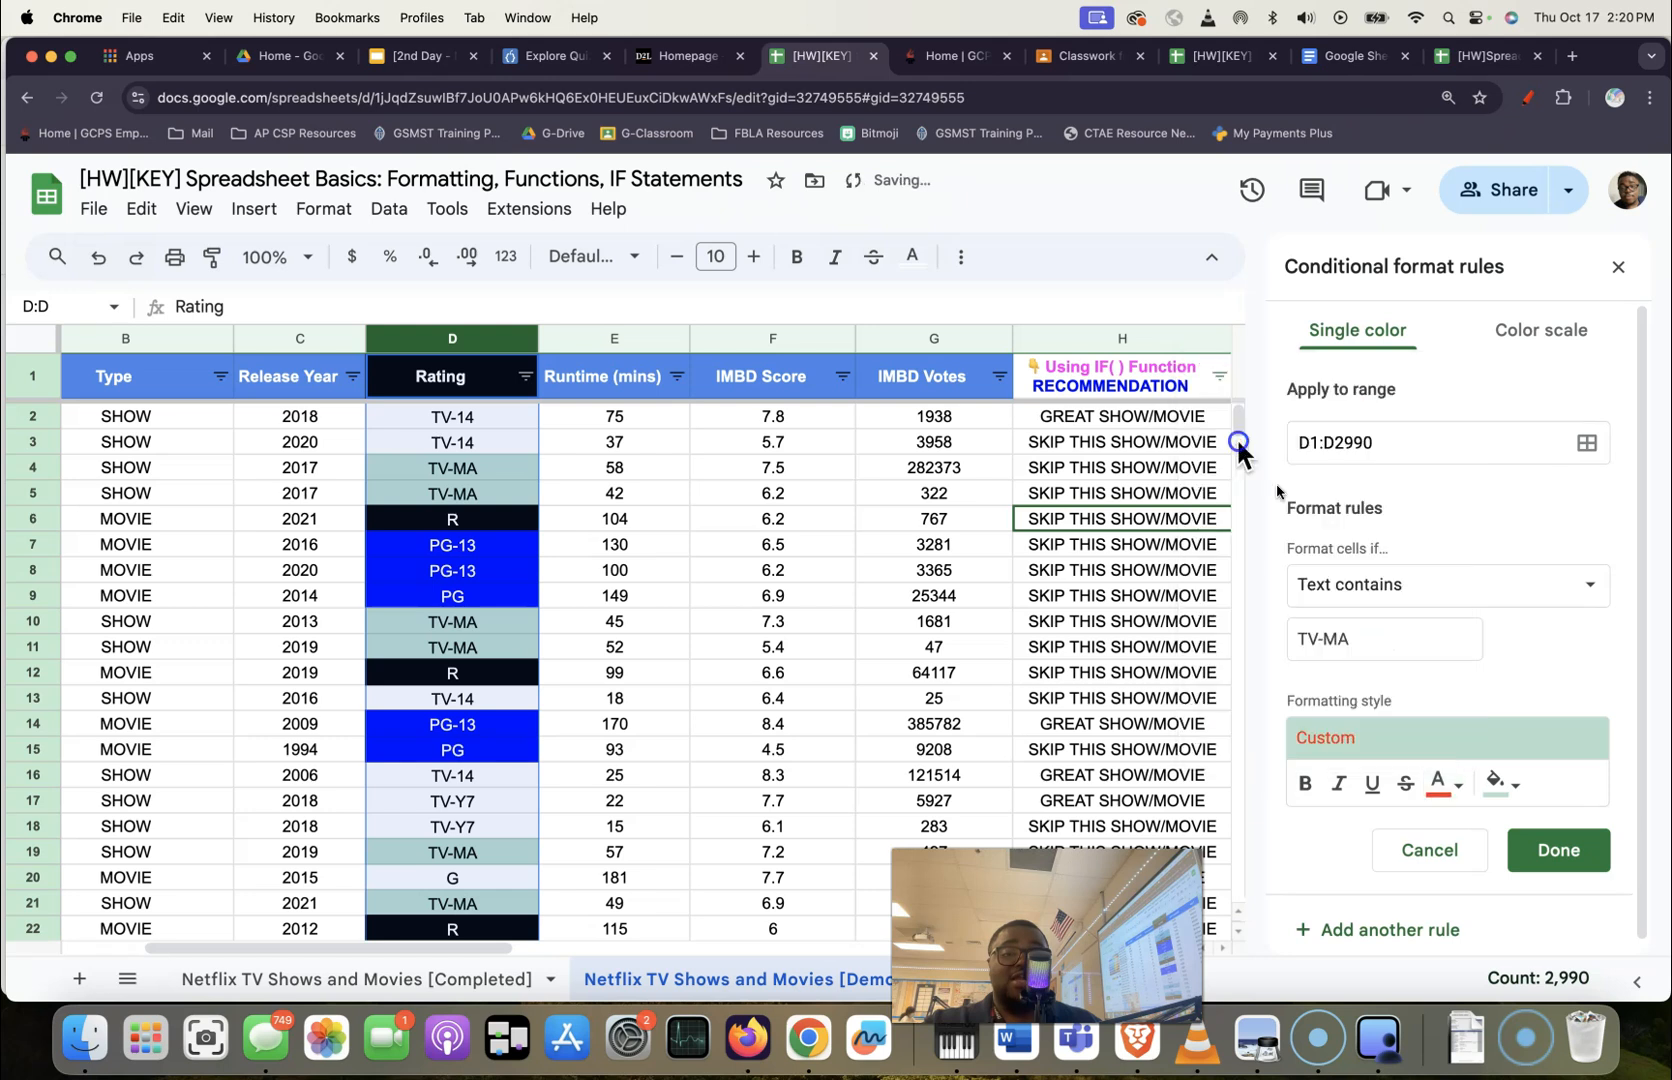
pyautogui.click(1502, 784)
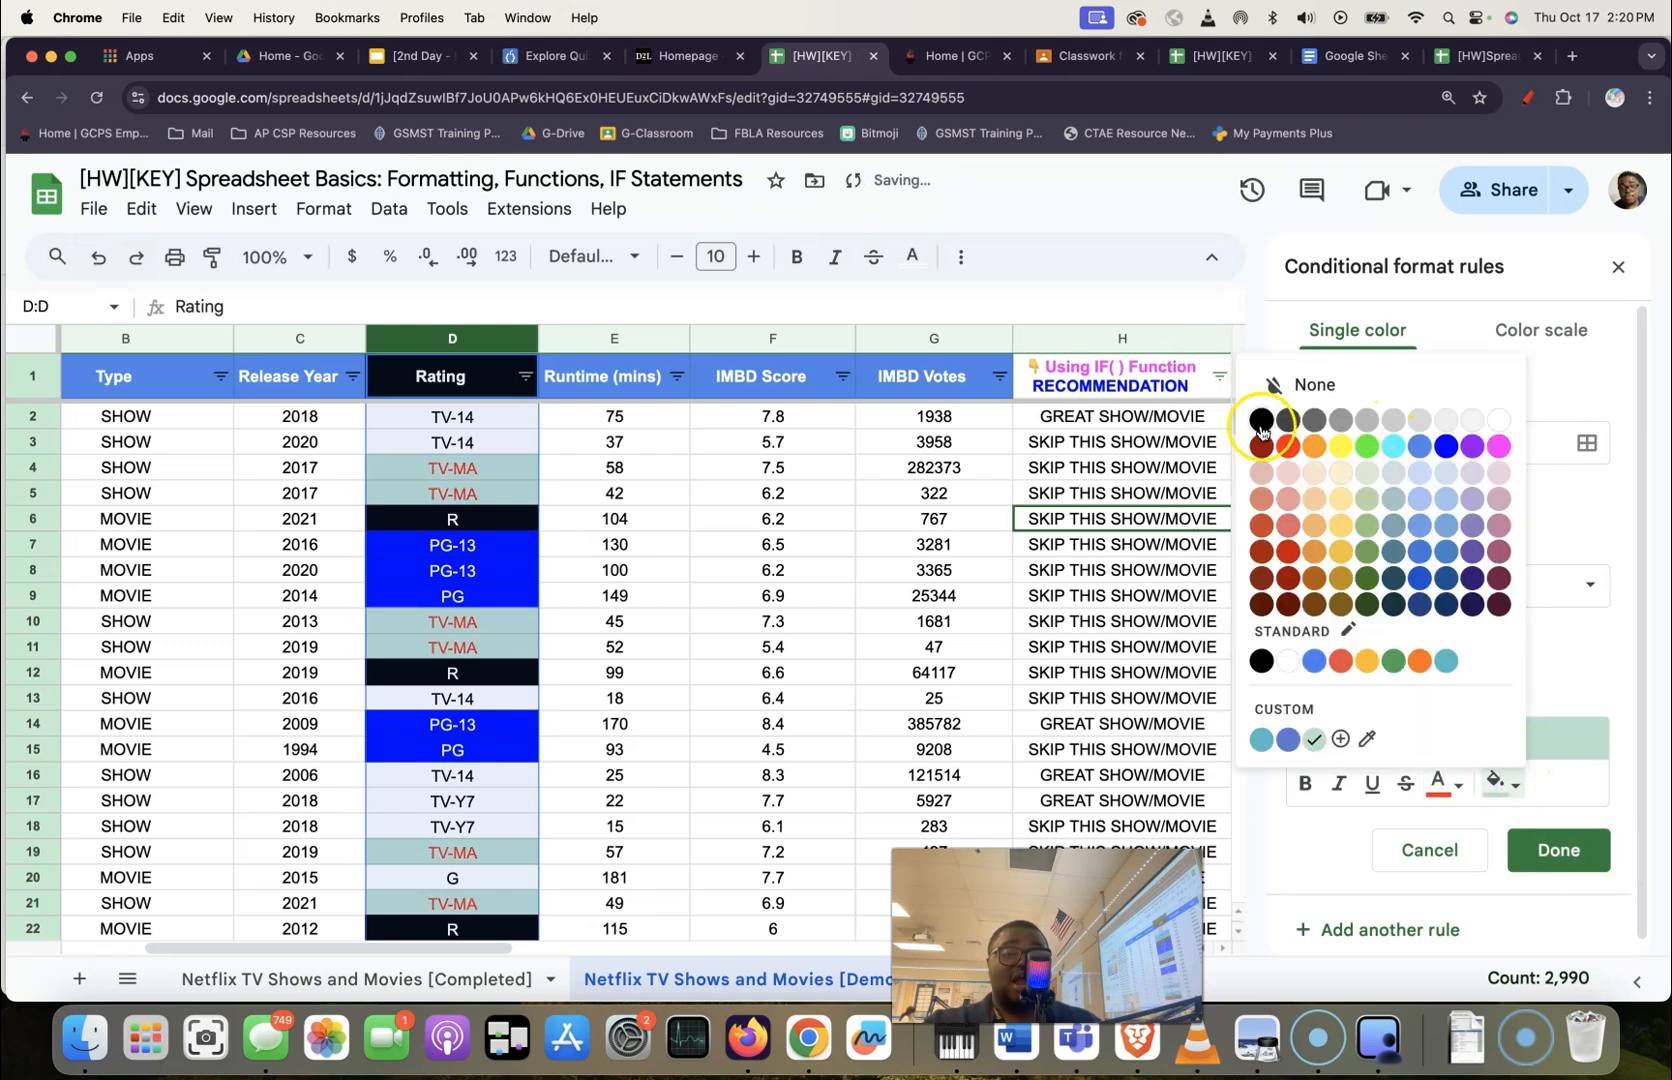
pyautogui.click(1261, 420)
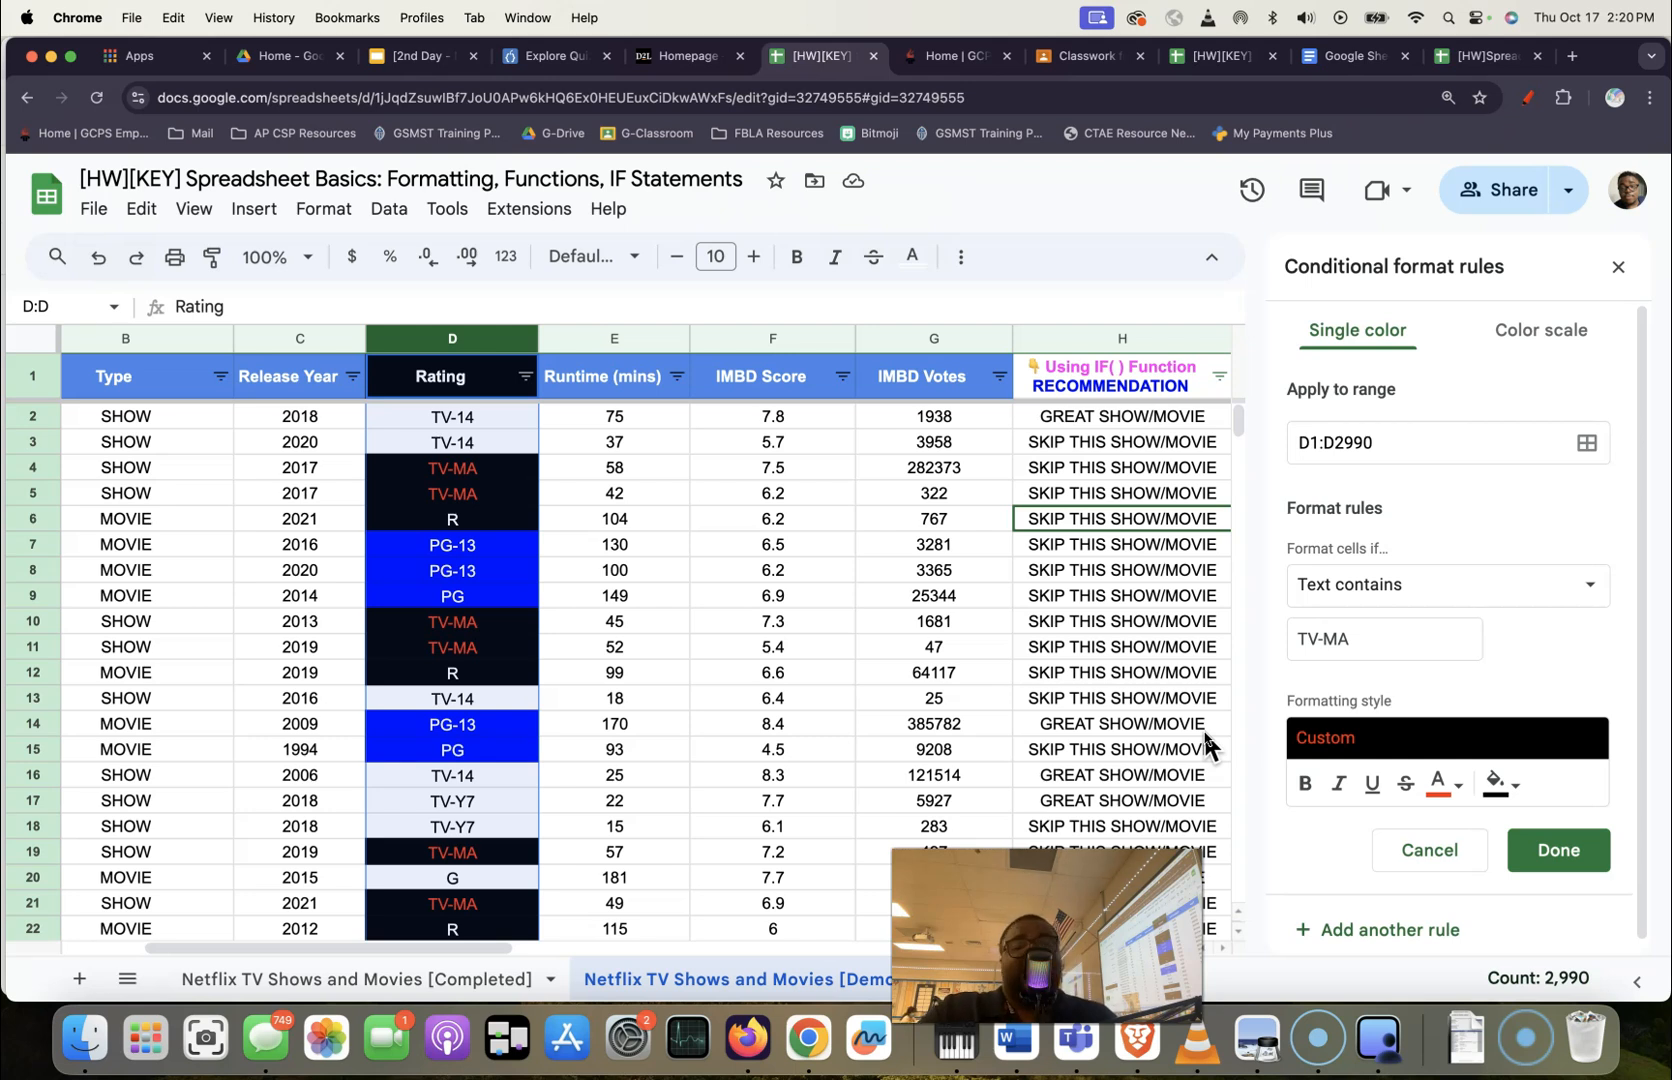
pyautogui.click(1549, 856)
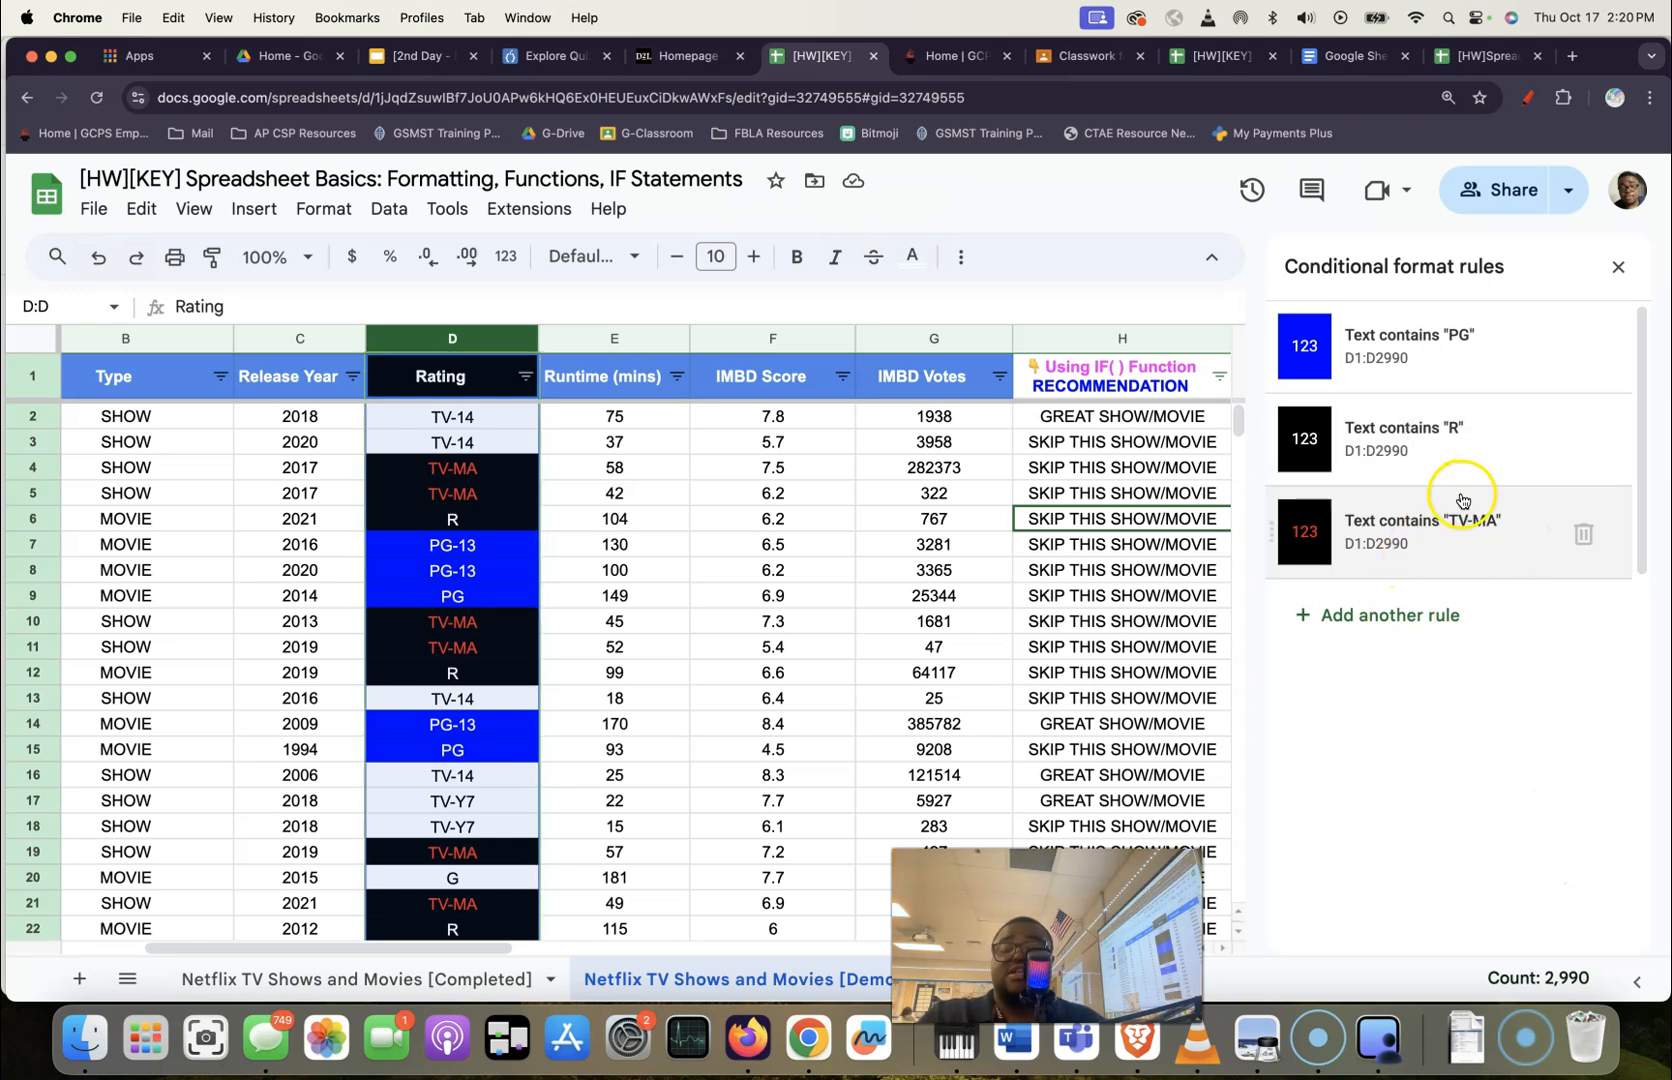
# Change the "PG" rule's fill to a brownish dark orange, save it and close the conditional format rules.
pyautogui.scroll(-5, 410, 616)
pyautogui.scroll(5, 448, 642)
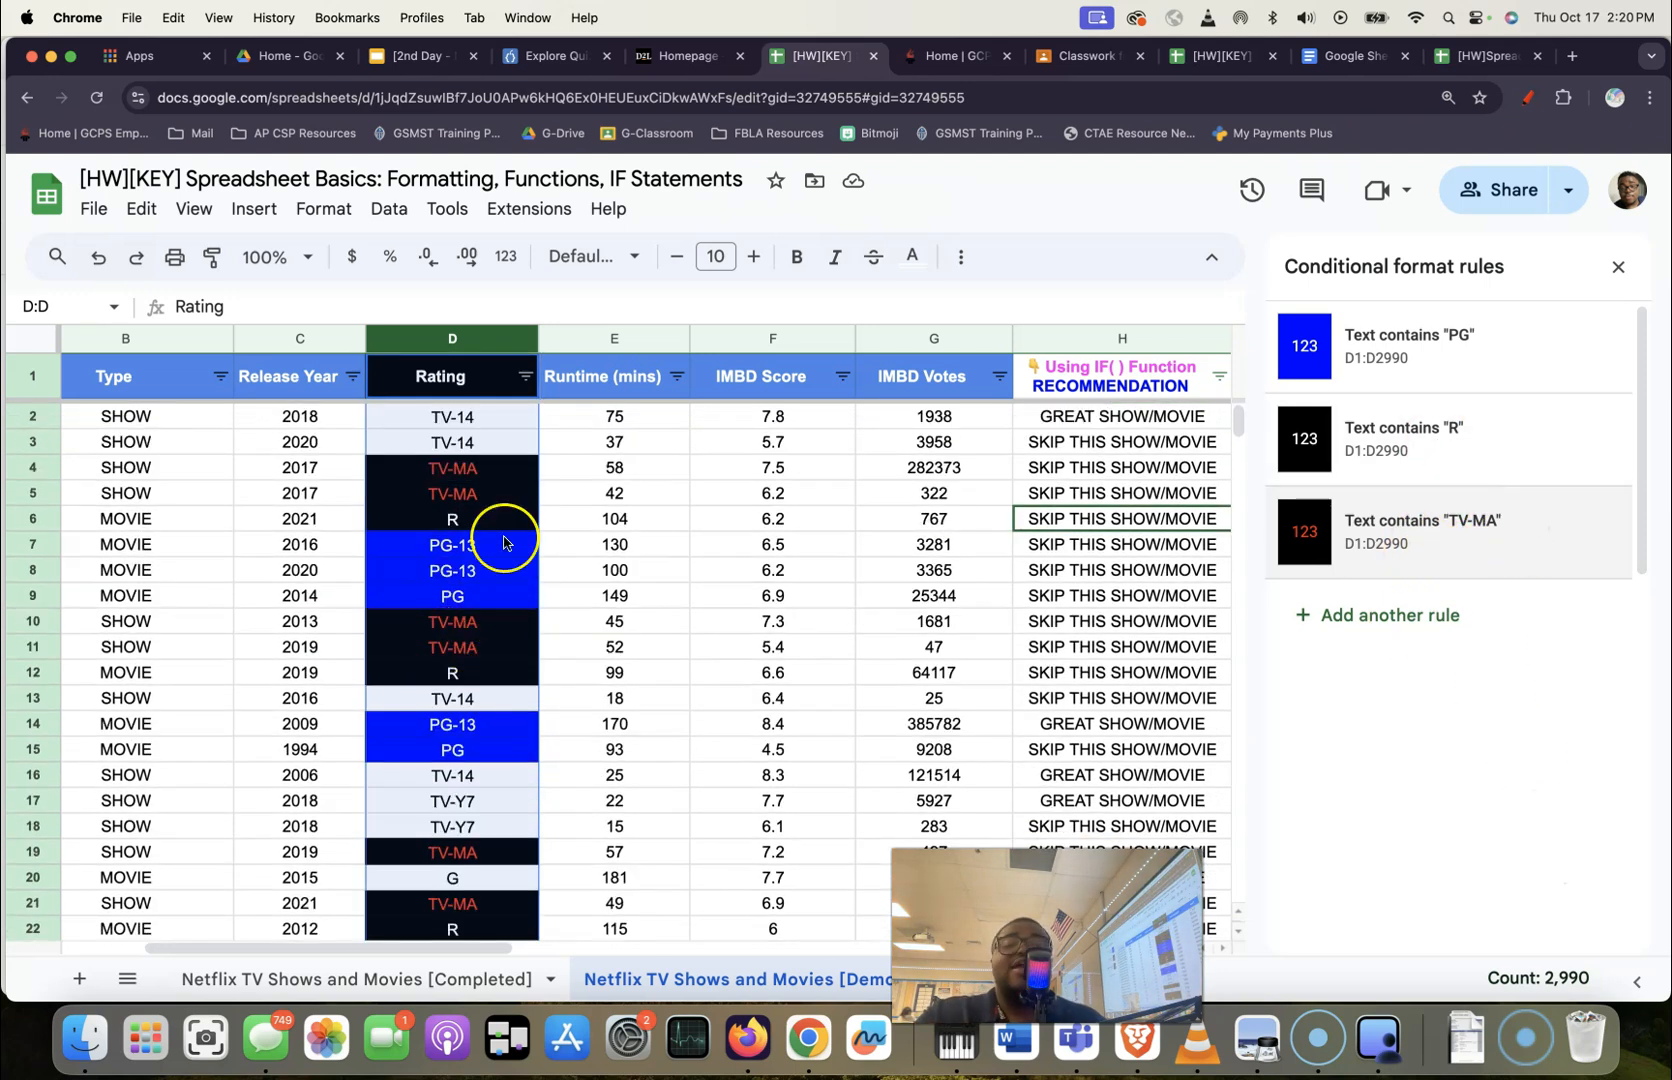
pyautogui.click(1360, 355)
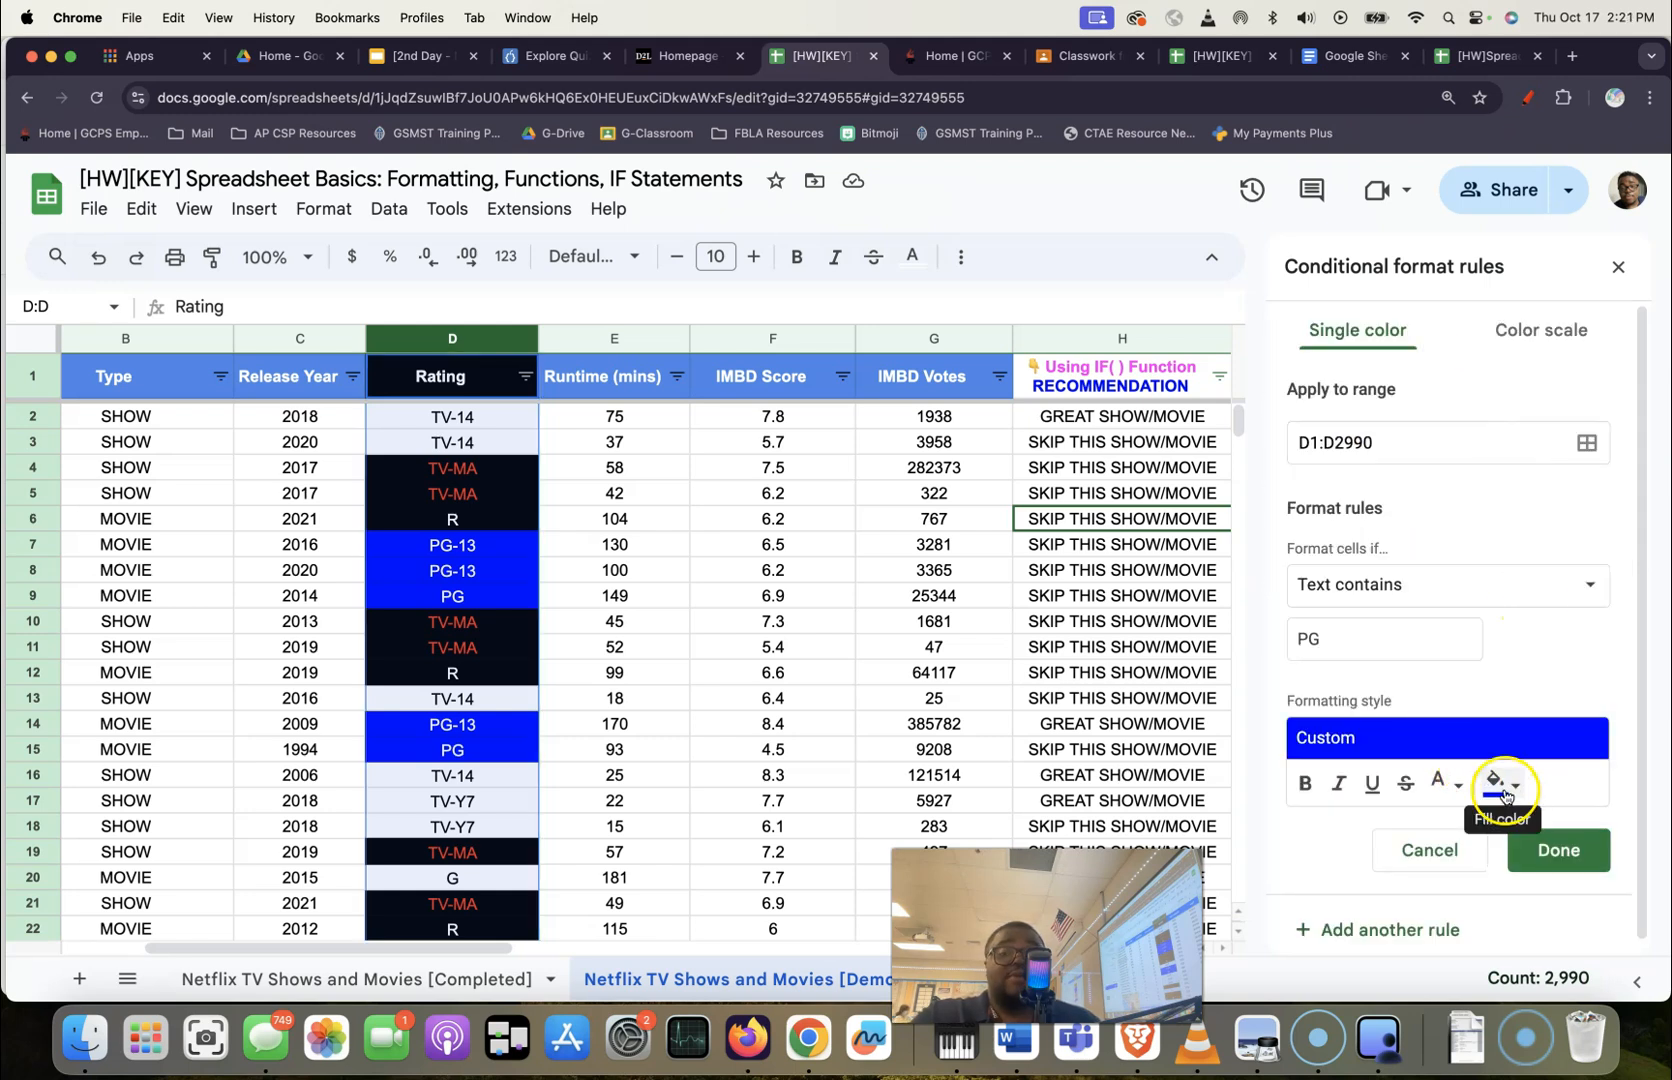
pyautogui.click(1505, 793)
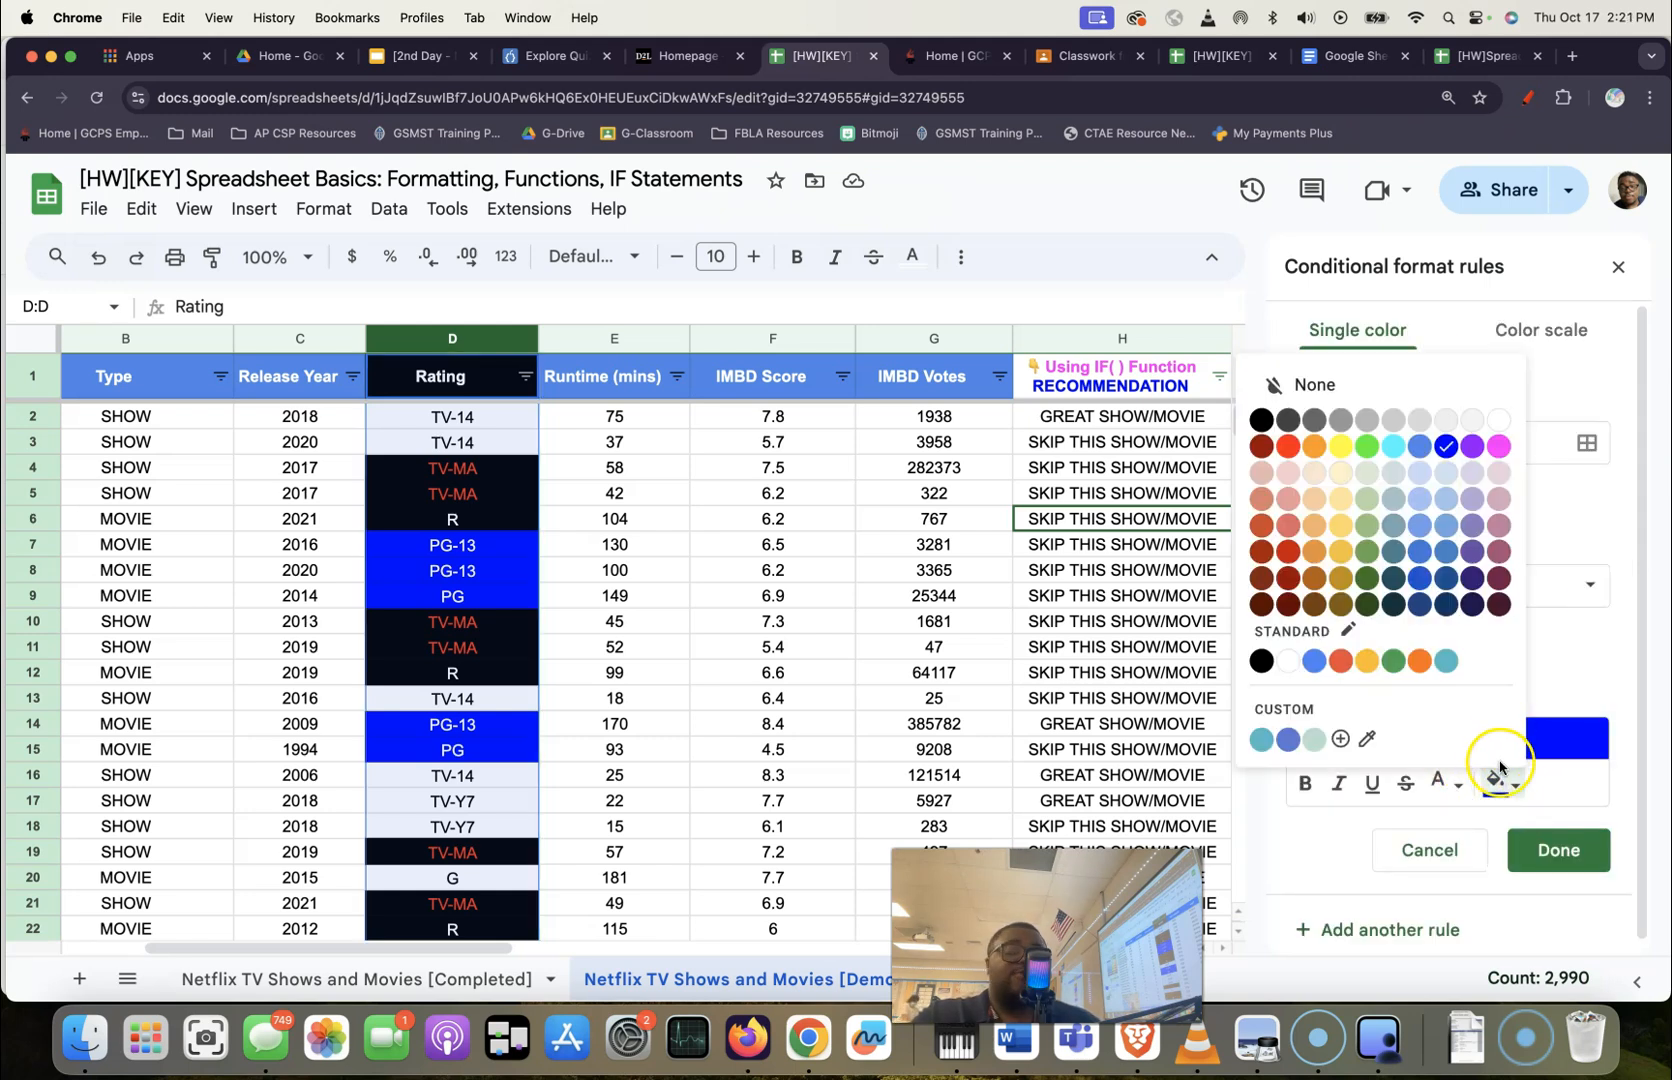
pyautogui.click(1340, 551)
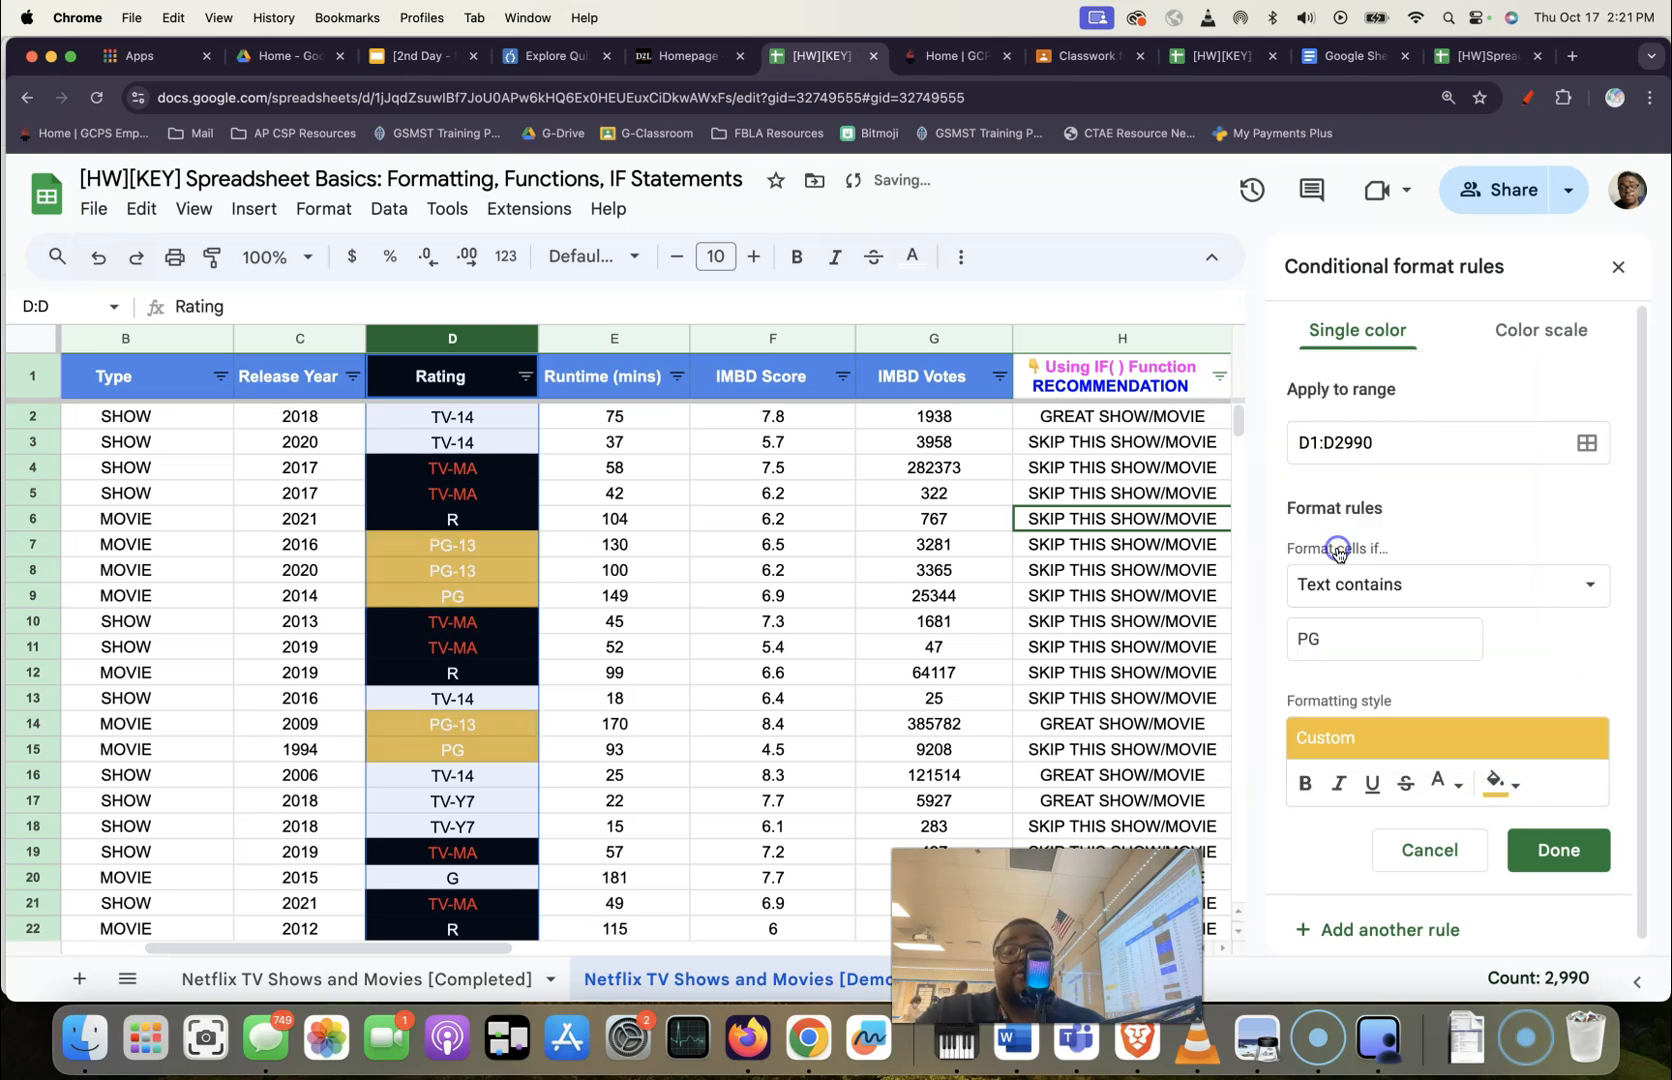
pyautogui.click(1497, 782)
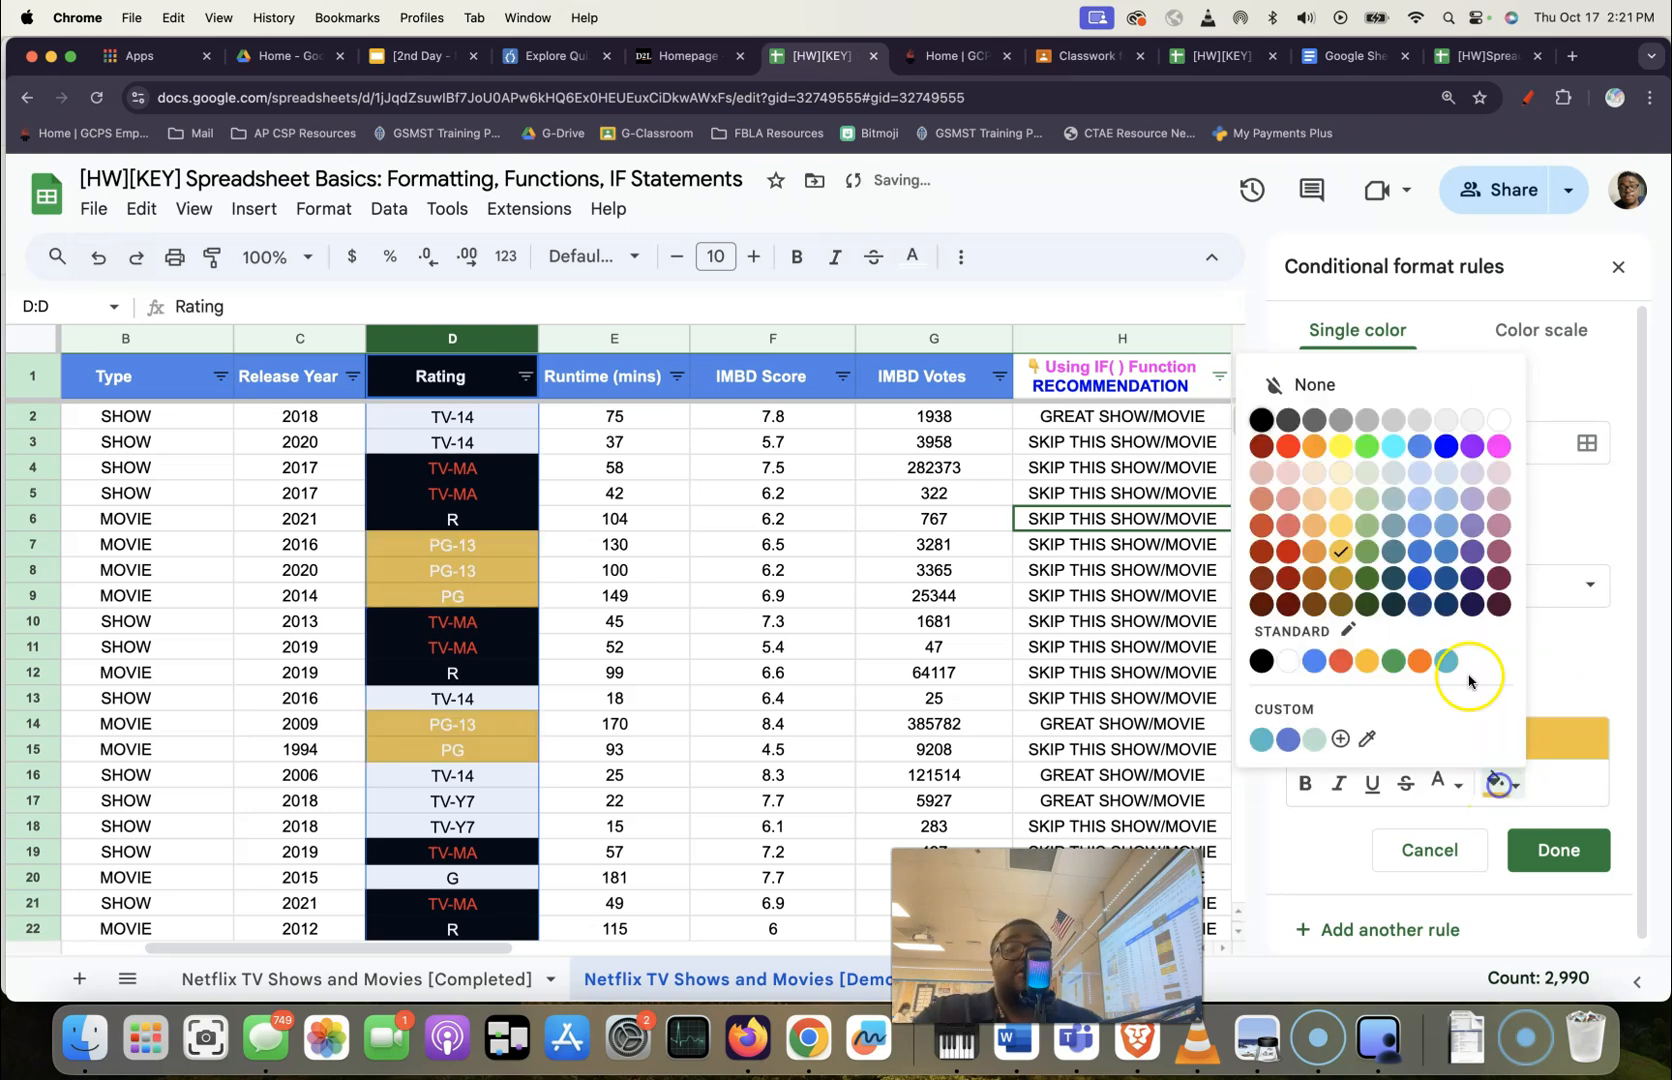
pyautogui.click(1310, 587)
pyautogui.click(1558, 849)
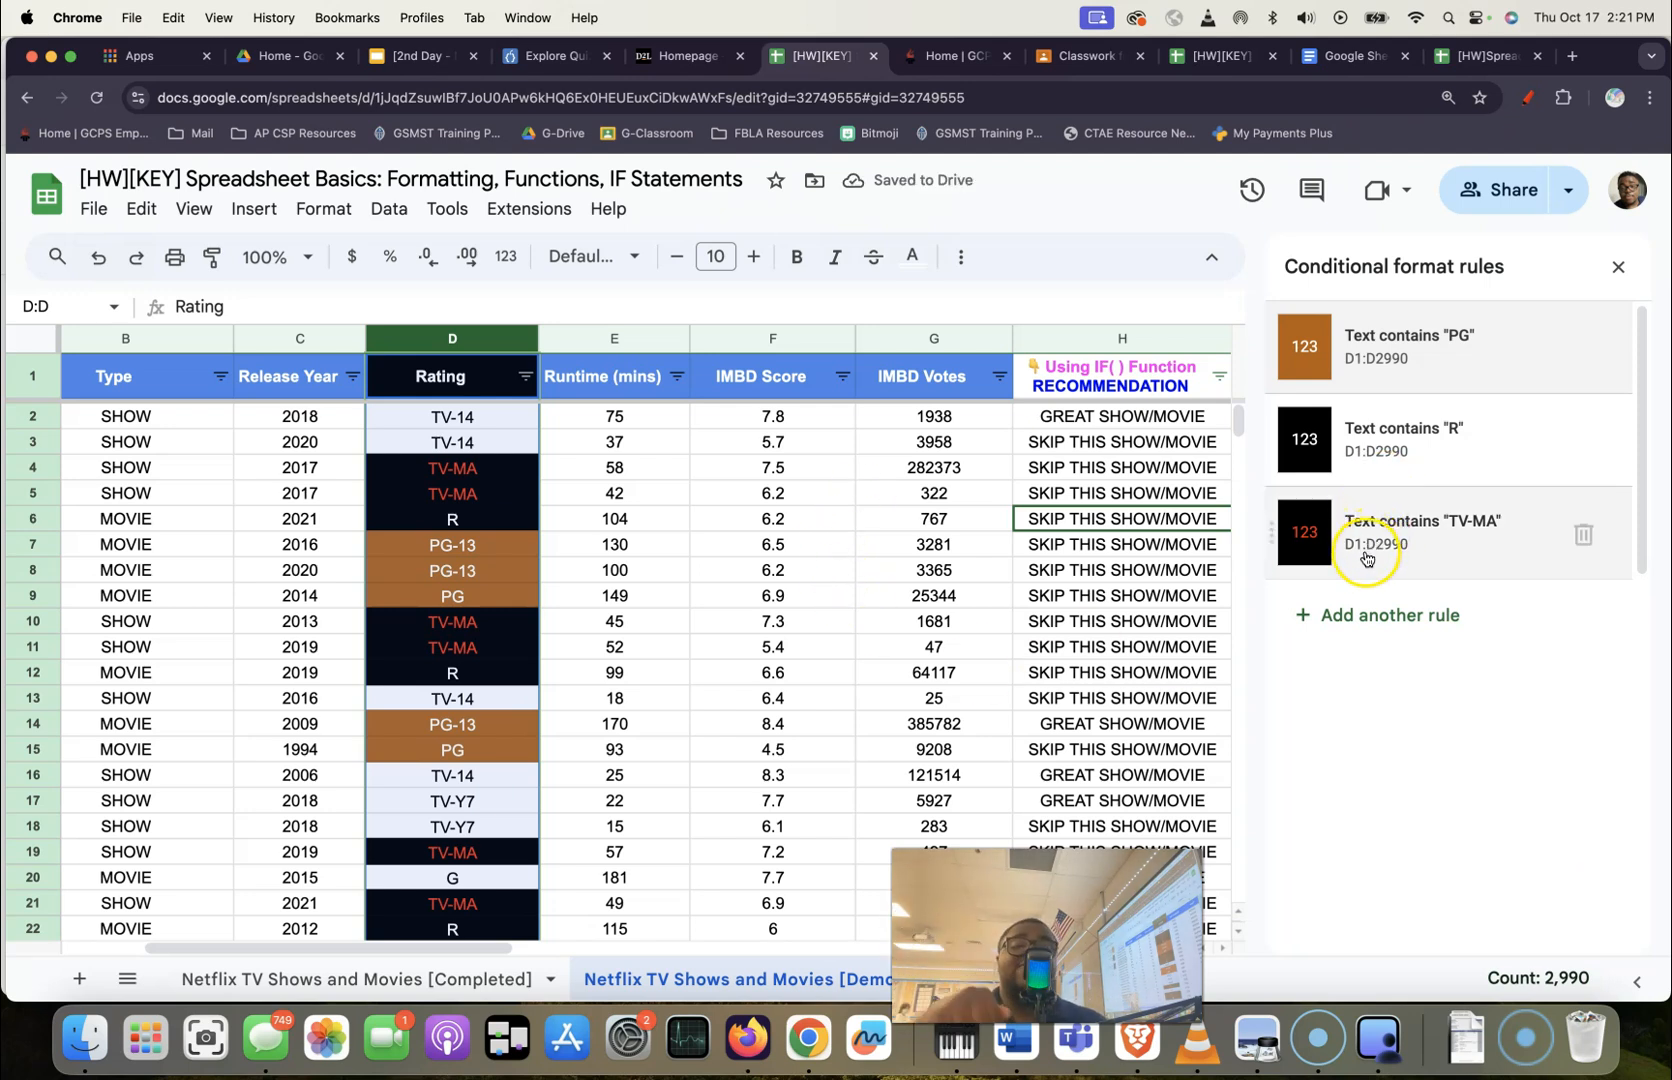
pyautogui.click(1618, 266)
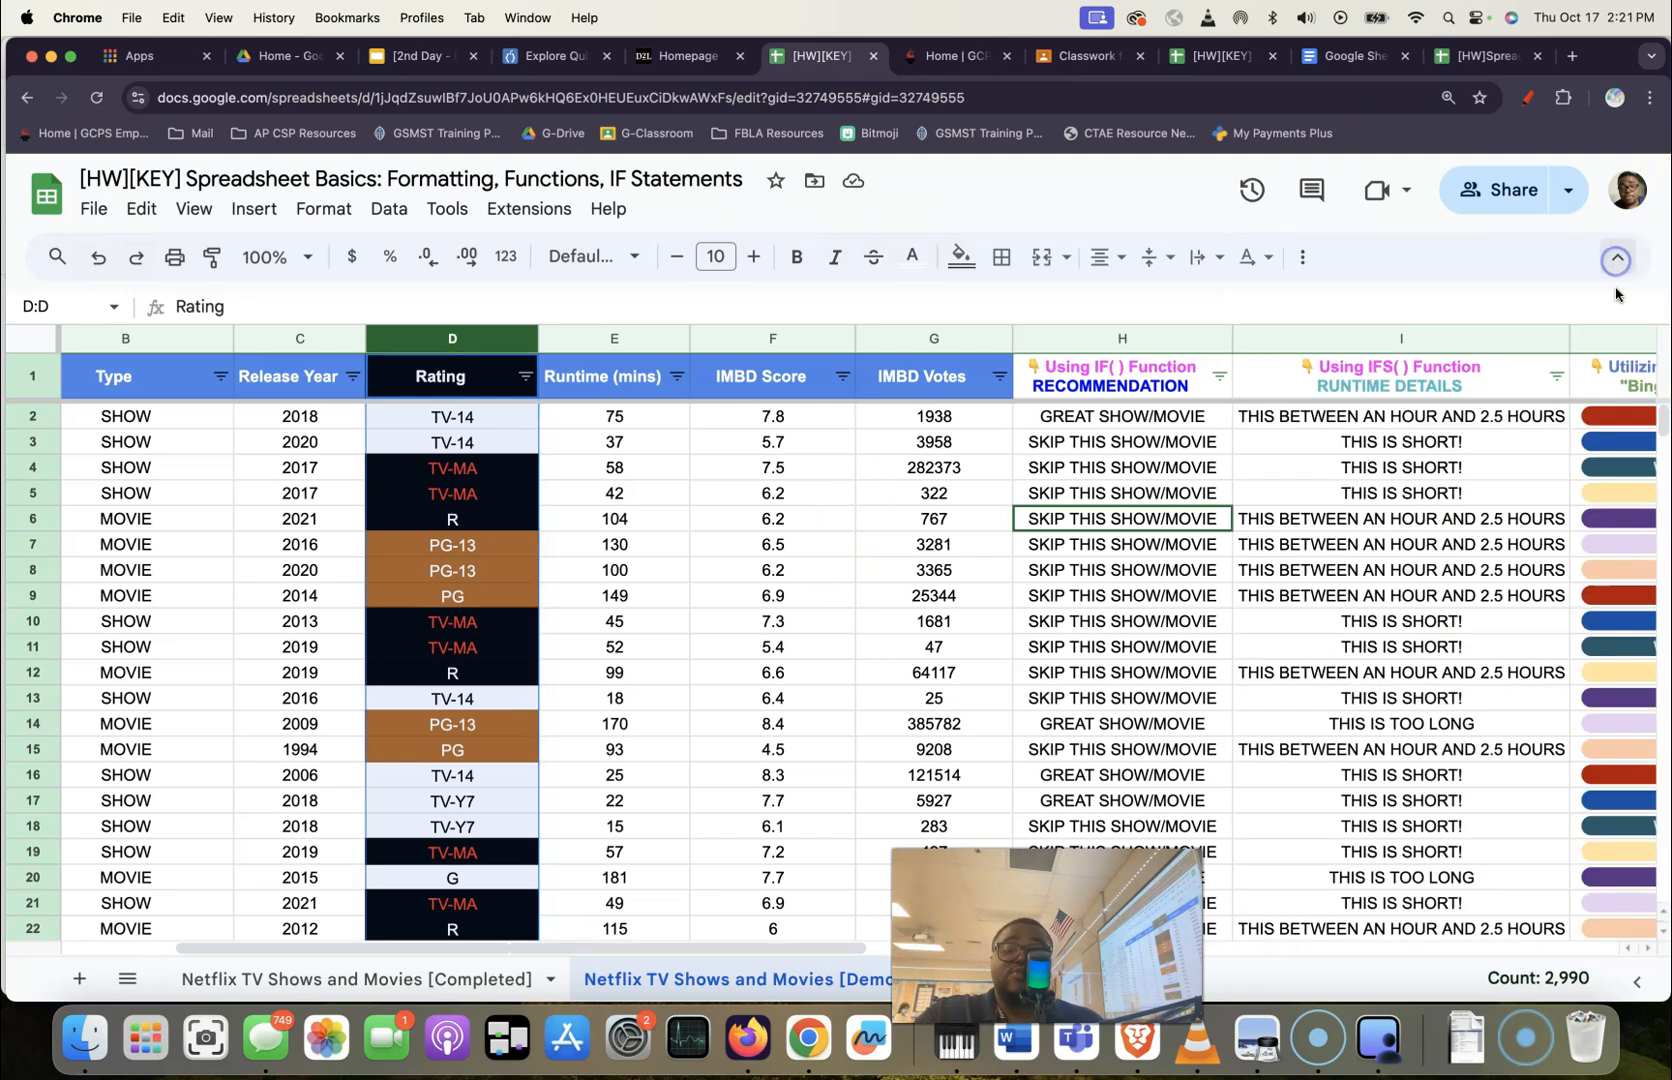
# Review the Netflix Data Analysis topic list and the average and countif cells beside the "Binge Watch" Day column.
pyautogui.moveTo(780, 944); pyautogui.dragTo(1090, 944)
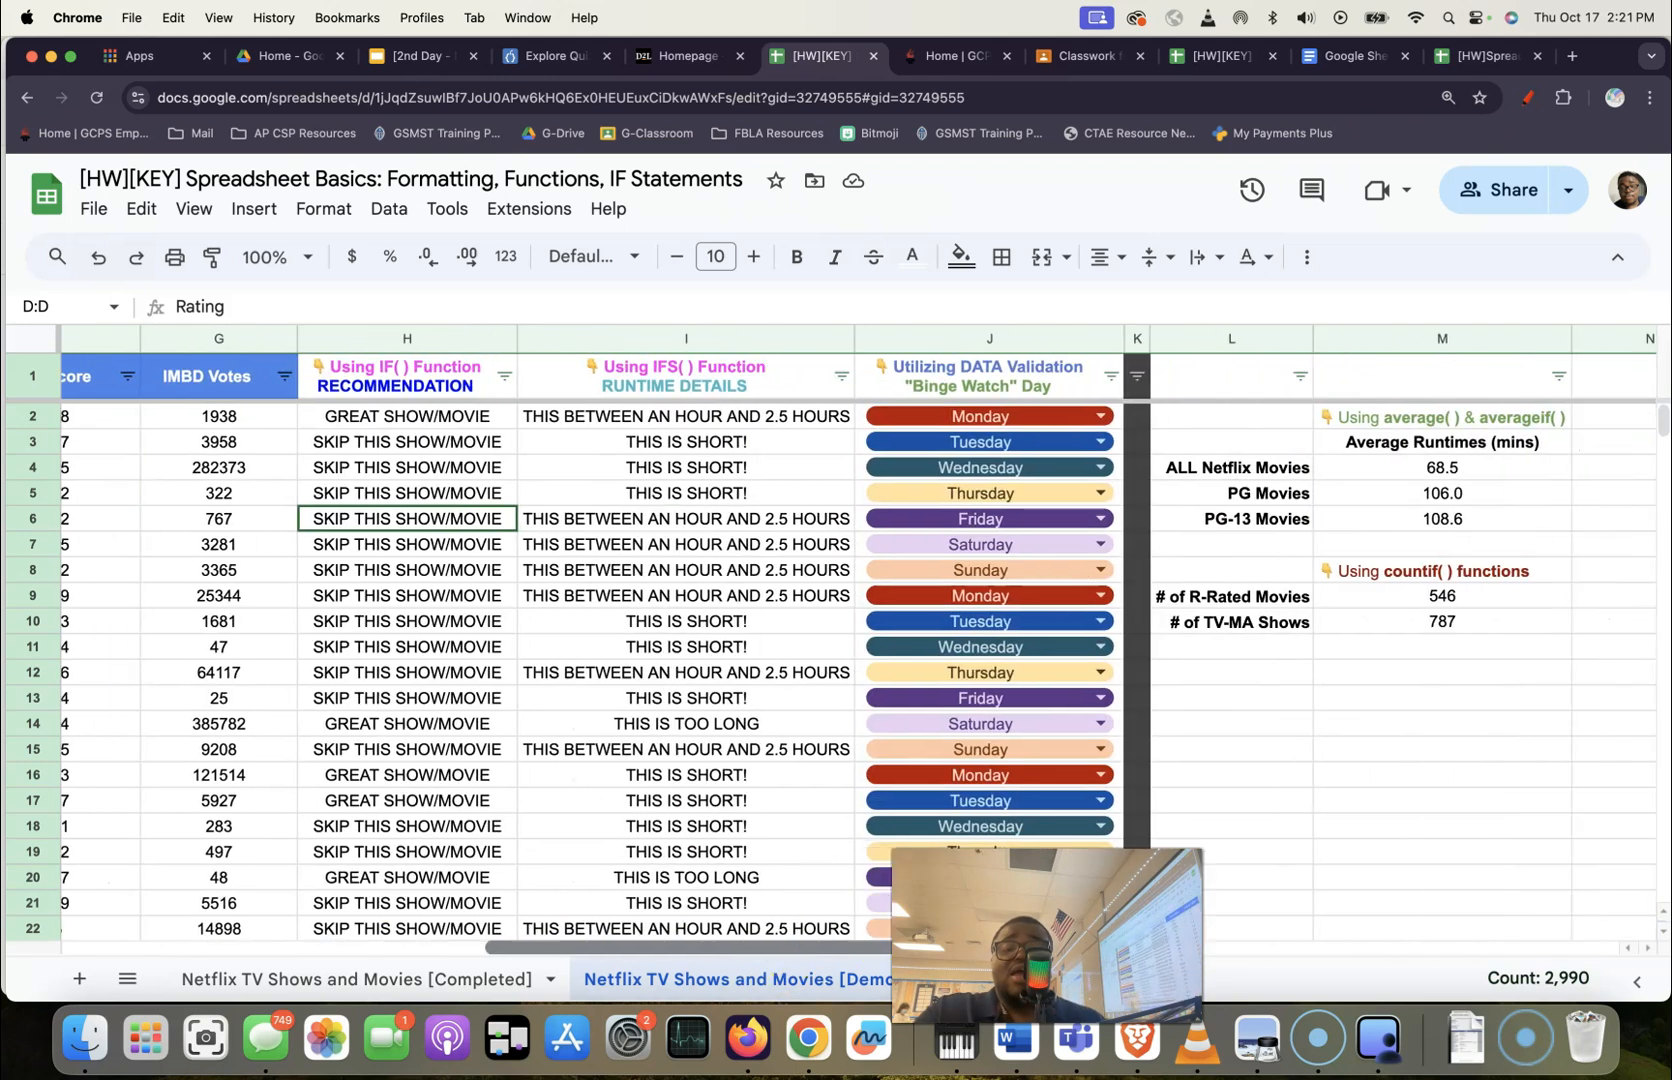
pyautogui.hscroll(10, 1300, 800)
pyautogui.scroll(-4, 1378, 781)
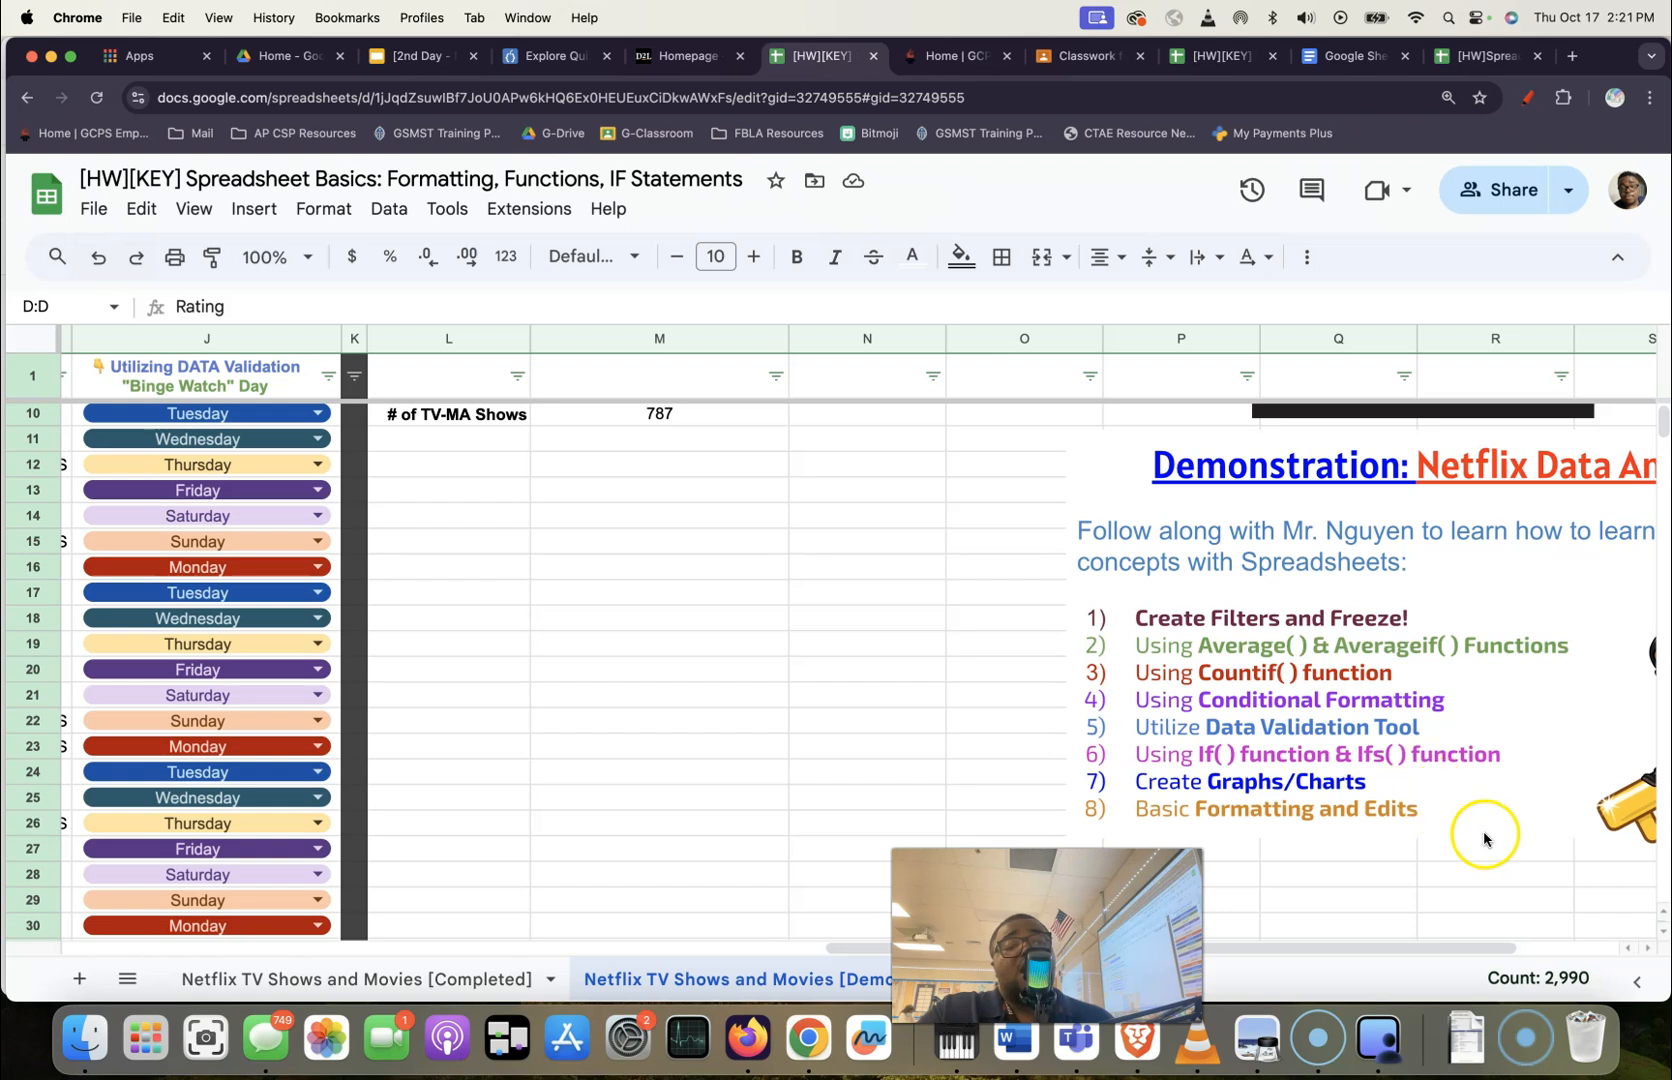
pyautogui.scroll(3, 1478, 836)
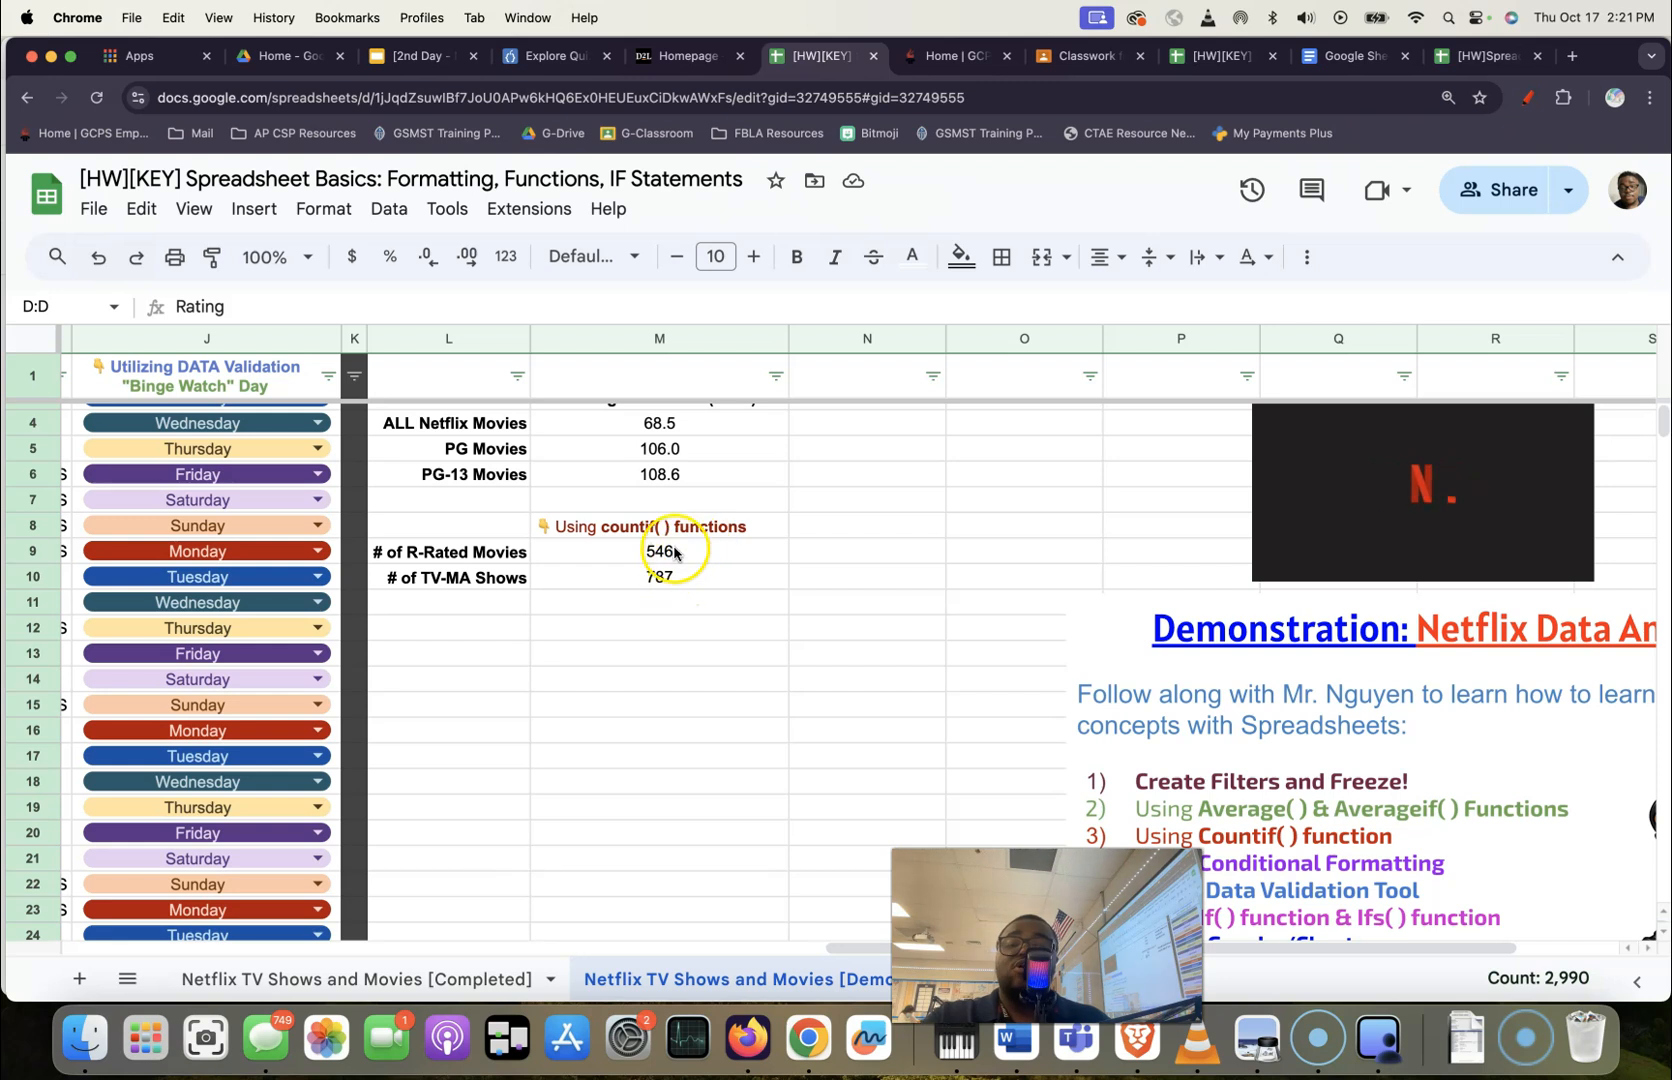
pyautogui.scroll(1, 671, 608)
pyautogui.scroll(1, 671, 608)
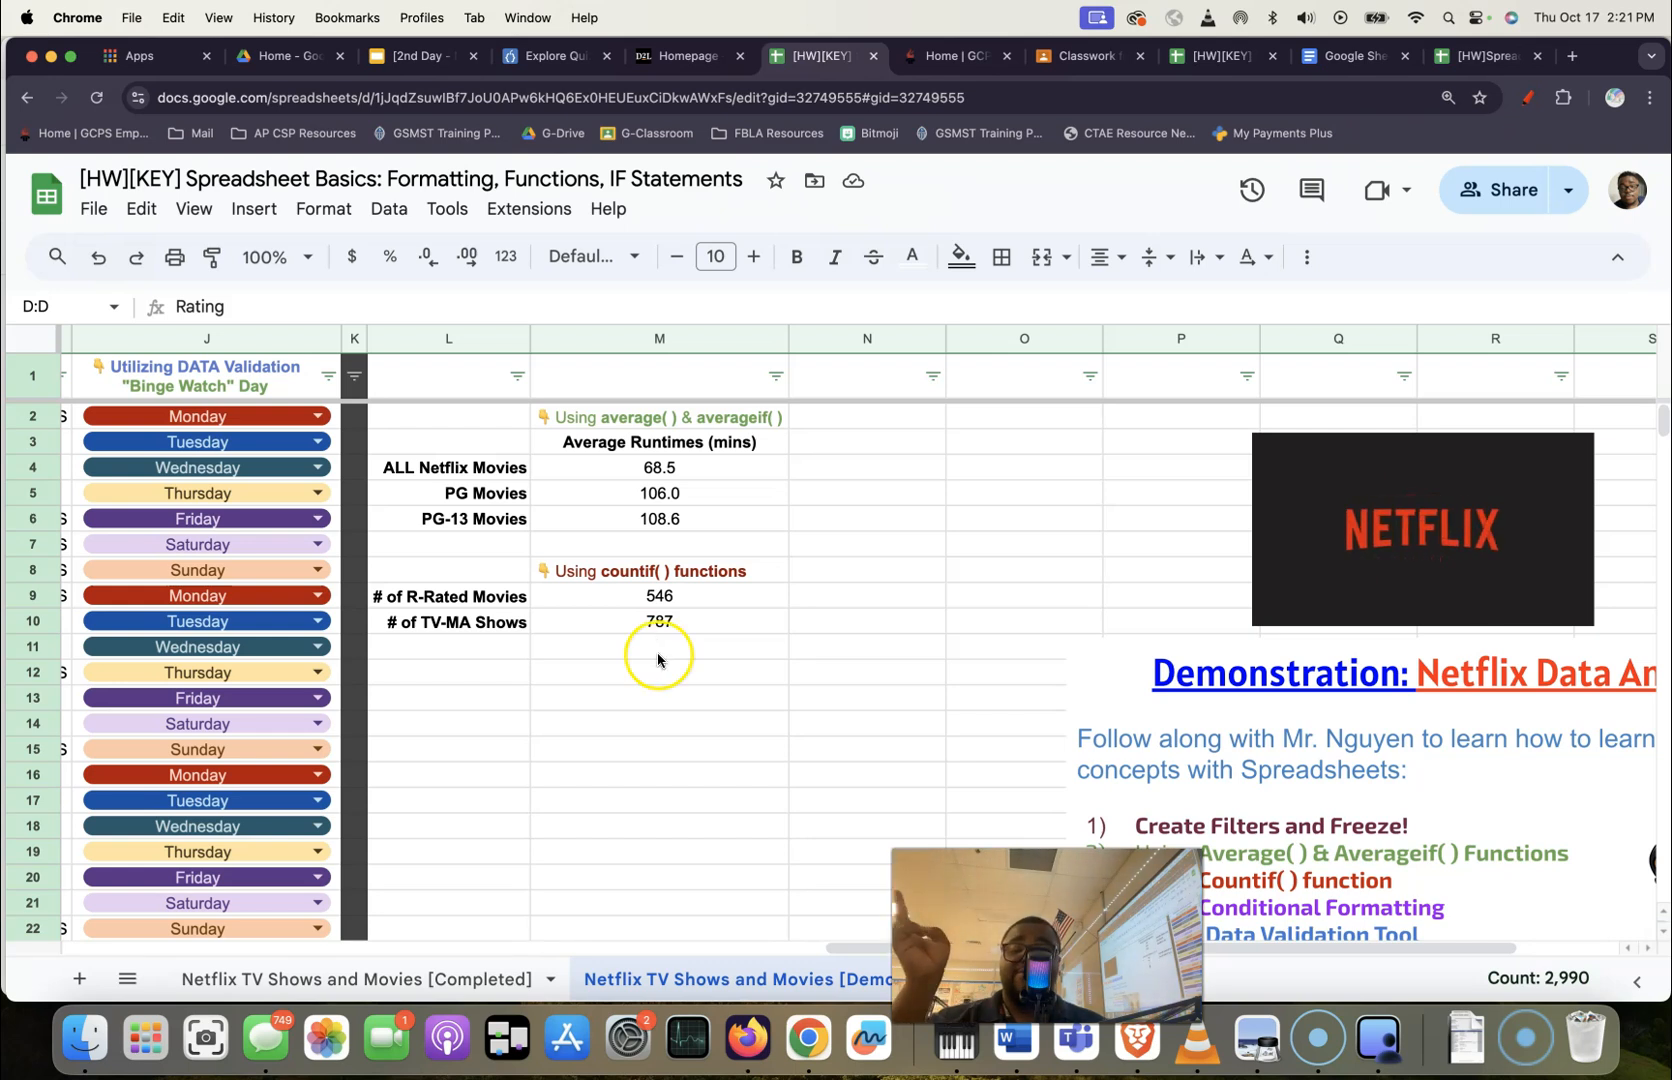
# Insert a chart from the R-rated movies and TV-MA shows countif results in M9:M10.
pyautogui.click(662, 600)
pyautogui.moveTo(662, 600); pyautogui.dragTo(664, 623)
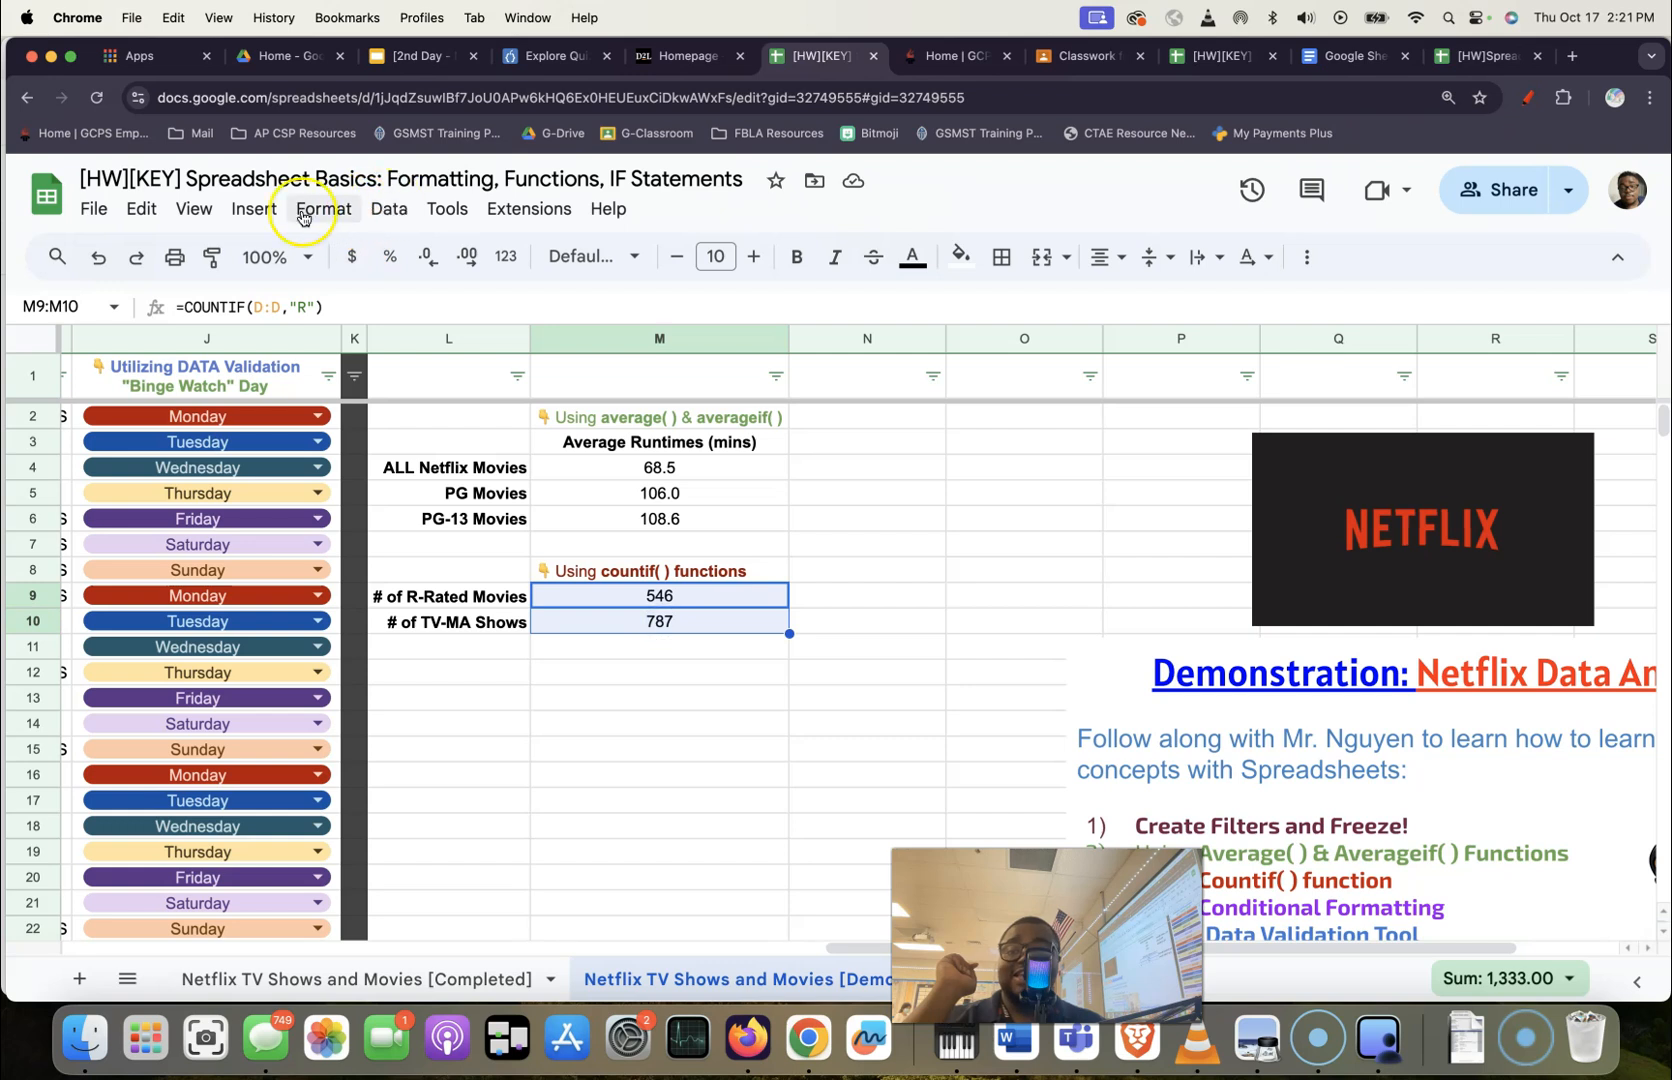
pyautogui.click(257, 210)
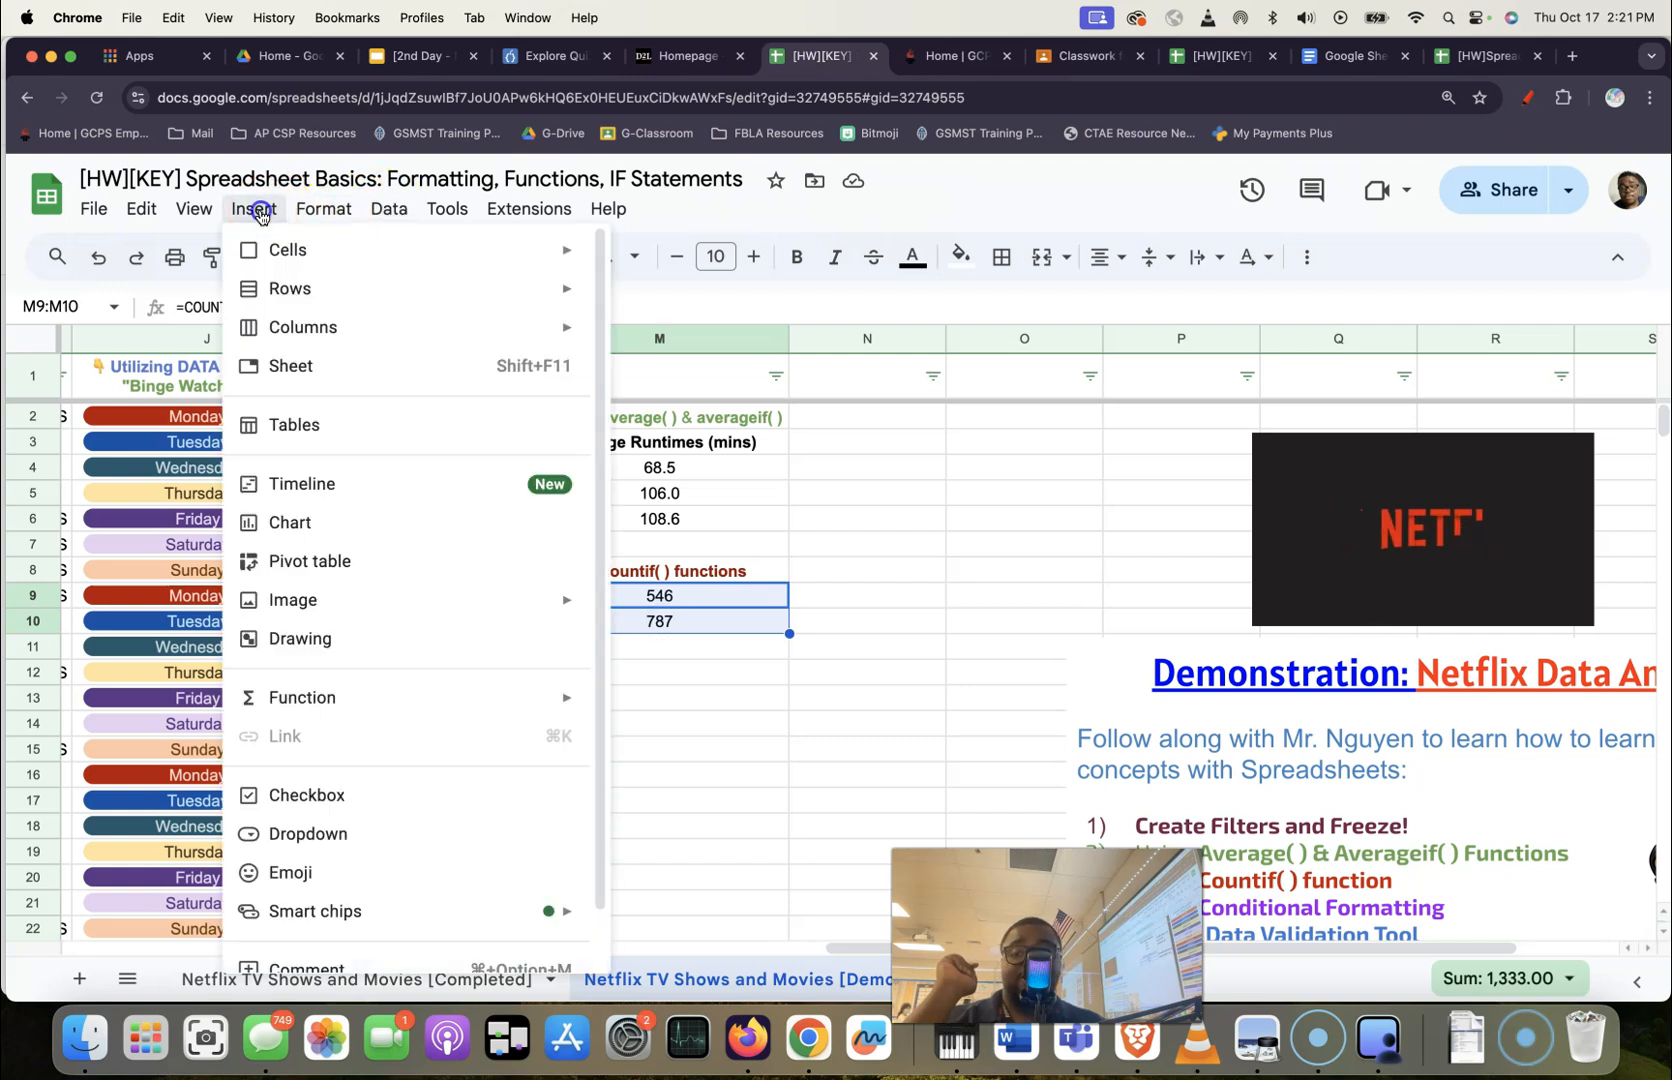
pyautogui.click(318, 522)
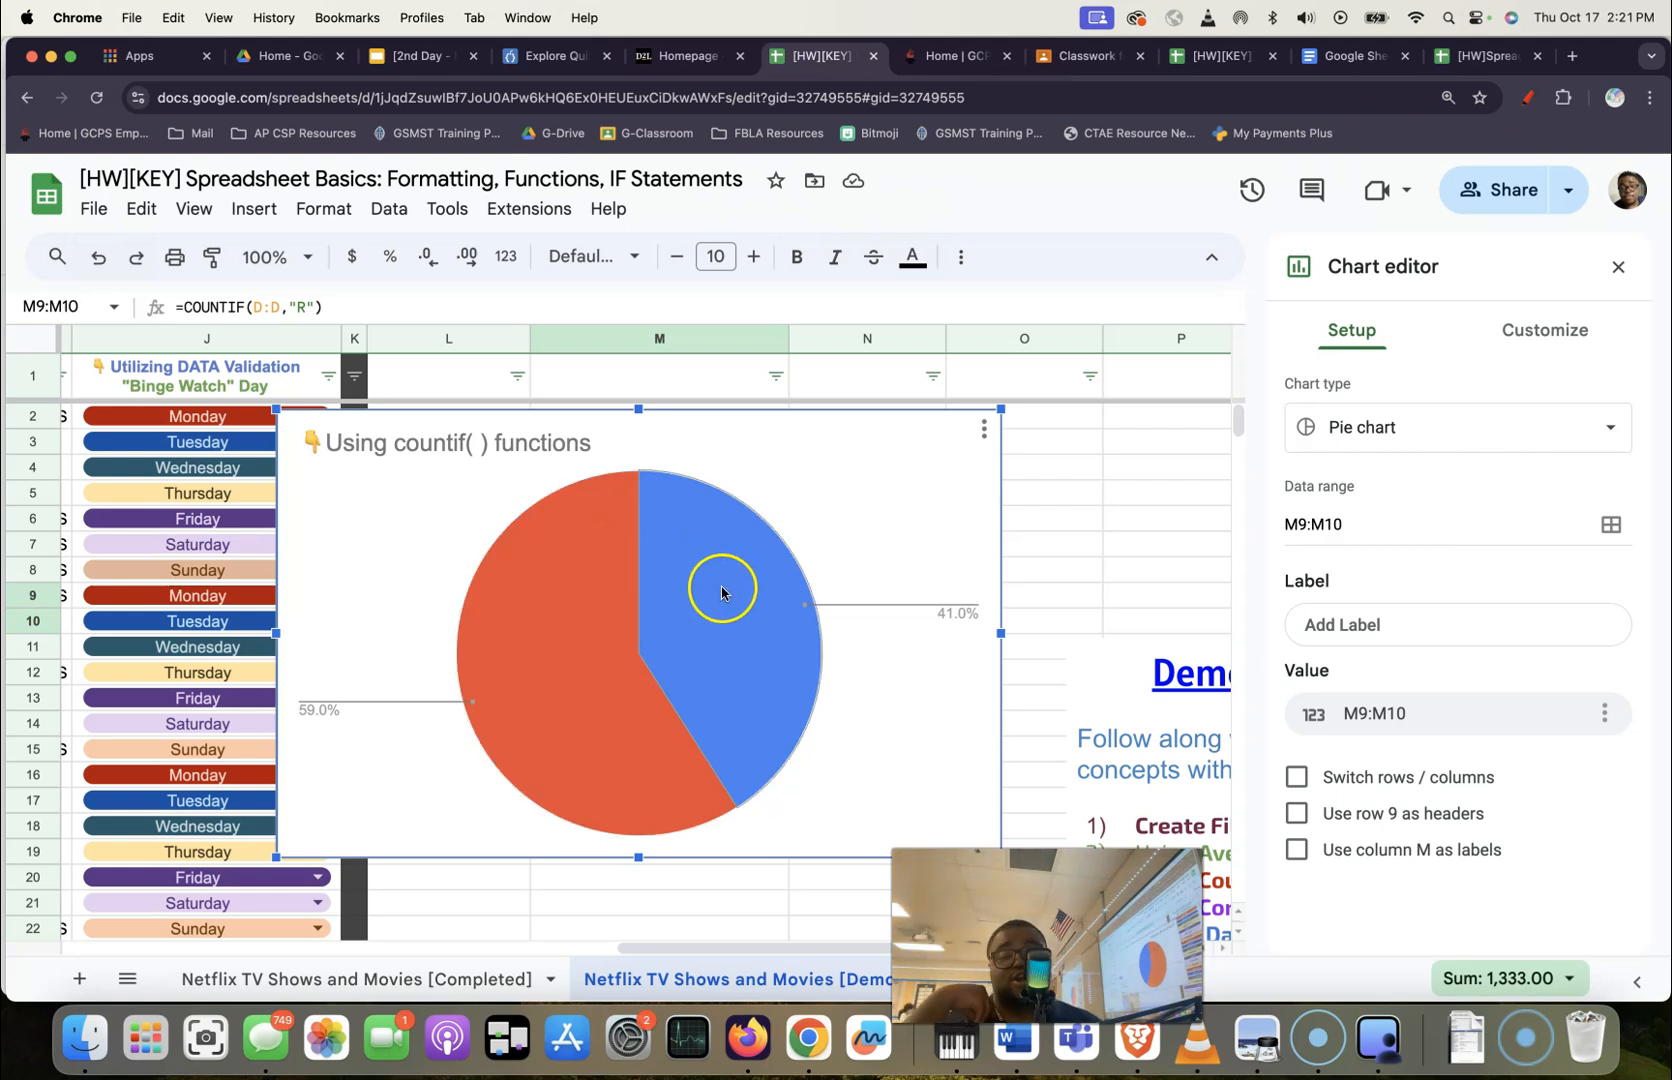
# Try the countif chart as a column chart and as a smooth line chart.
pyautogui.click(1427, 427)
pyautogui.click(1540, 590)
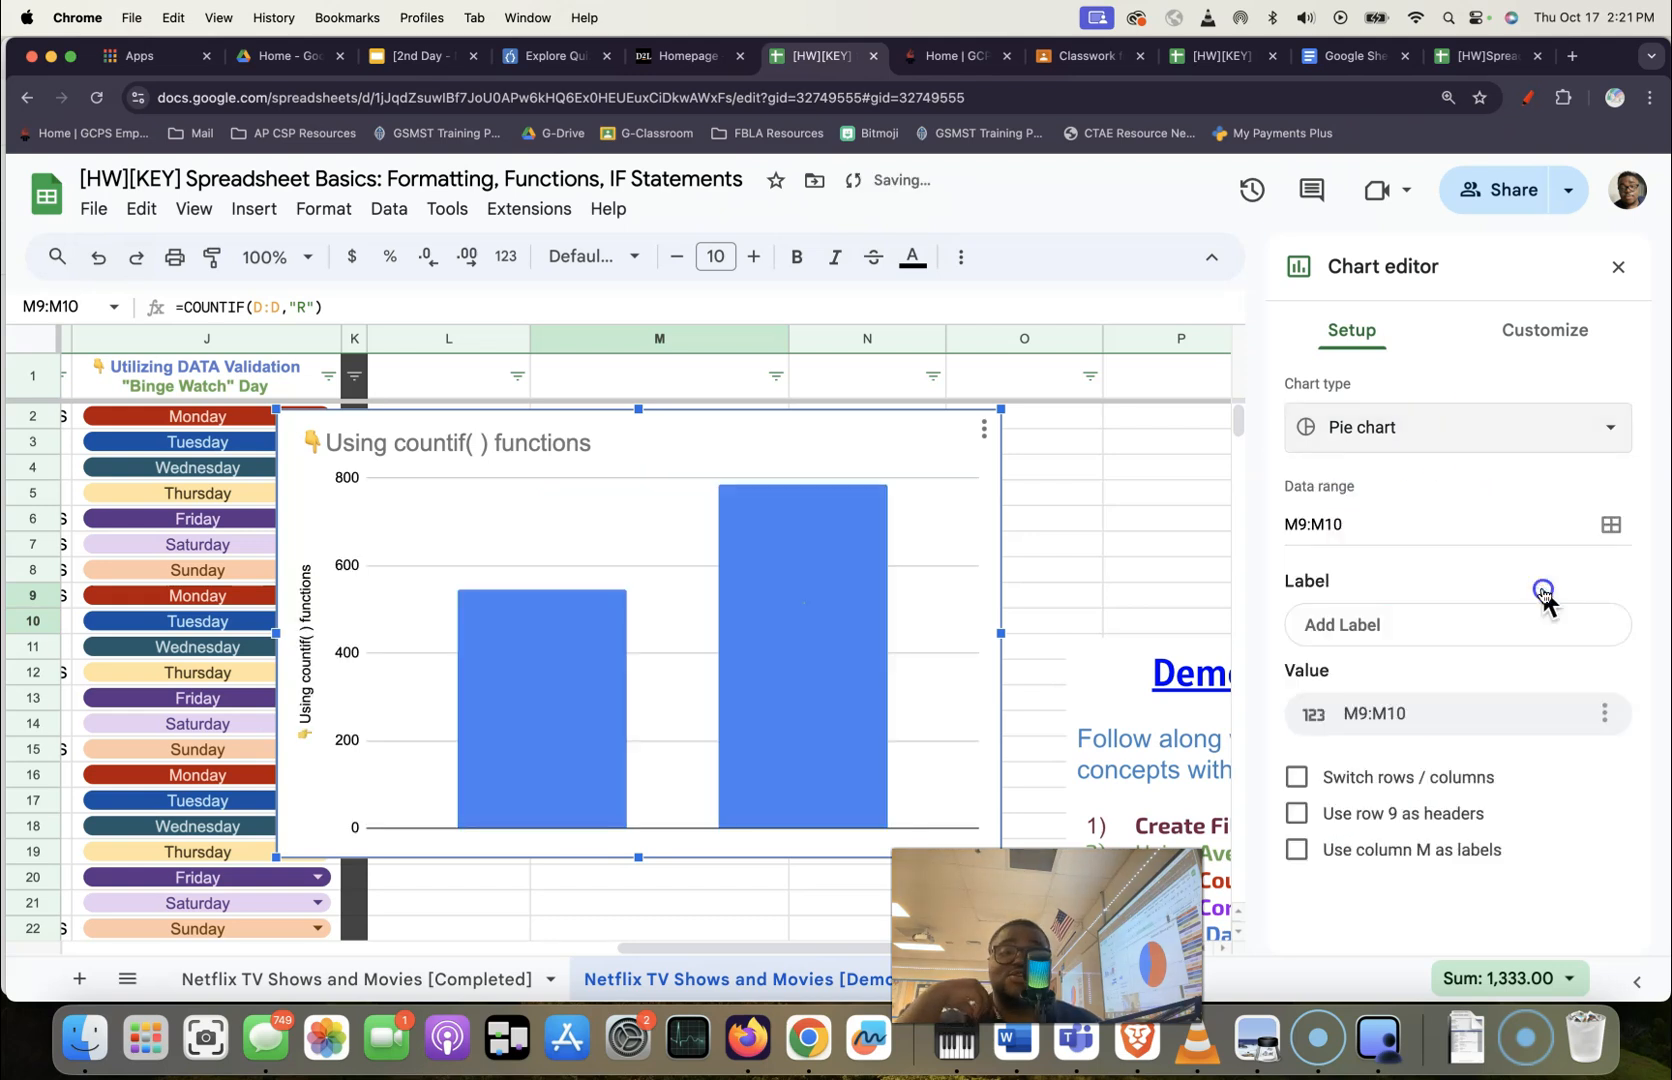
pyautogui.click(1601, 426)
pyautogui.click(1437, 429)
pyautogui.scroll(-1, 1510, 790)
pyautogui.click(1457, 832)
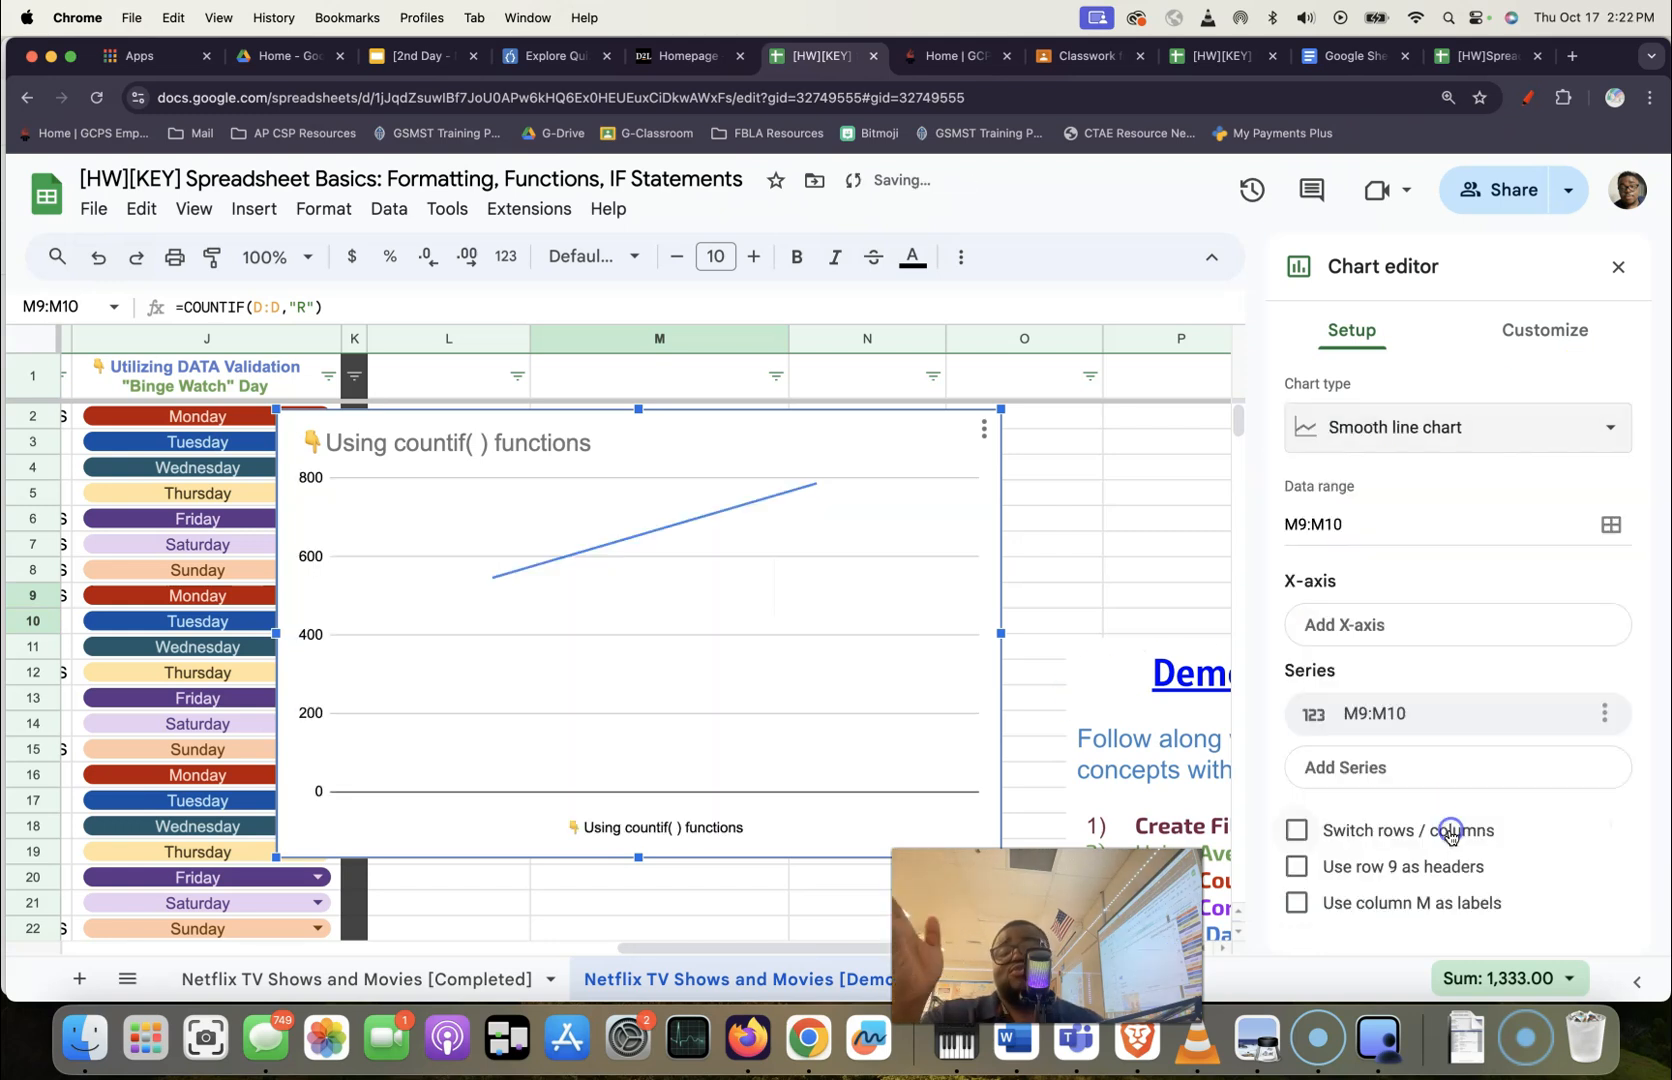
# Look through the other available chart types and switch the countif chart back to a pie chart.
pyautogui.click(1418, 432)
pyautogui.scroll(-5, 1485, 725)
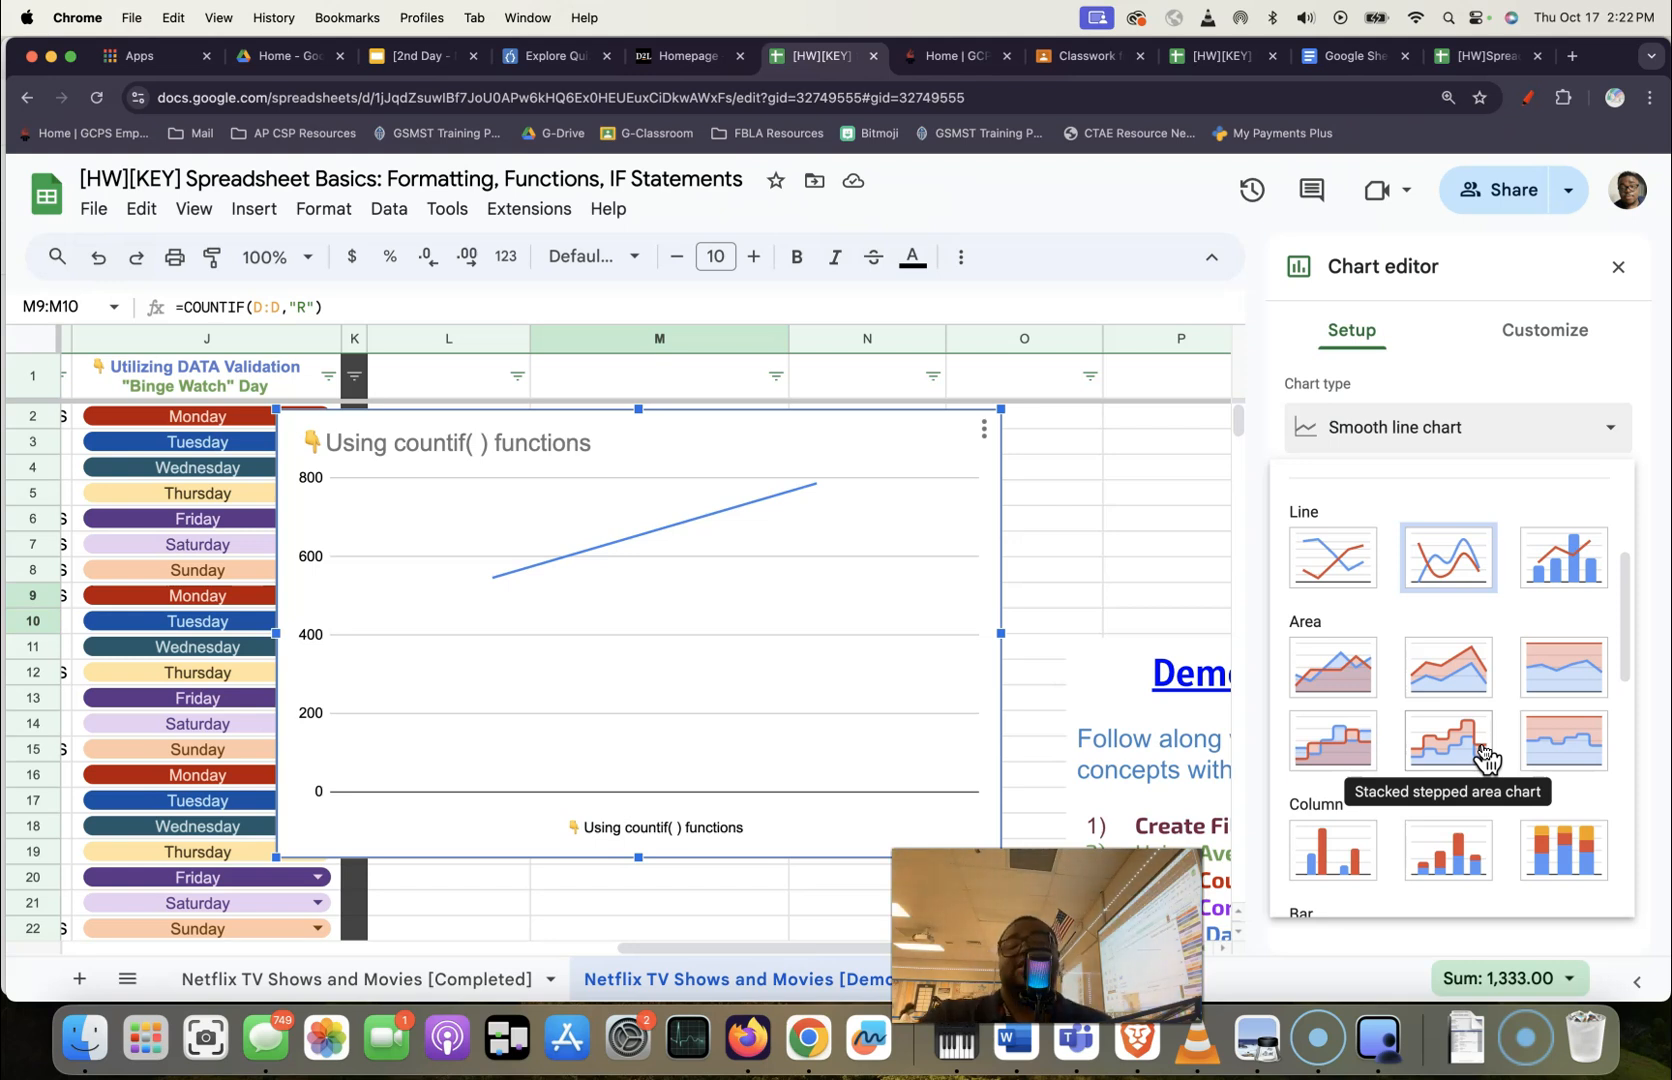
pyautogui.scroll(3, 1450, 650)
pyautogui.click(1365, 545)
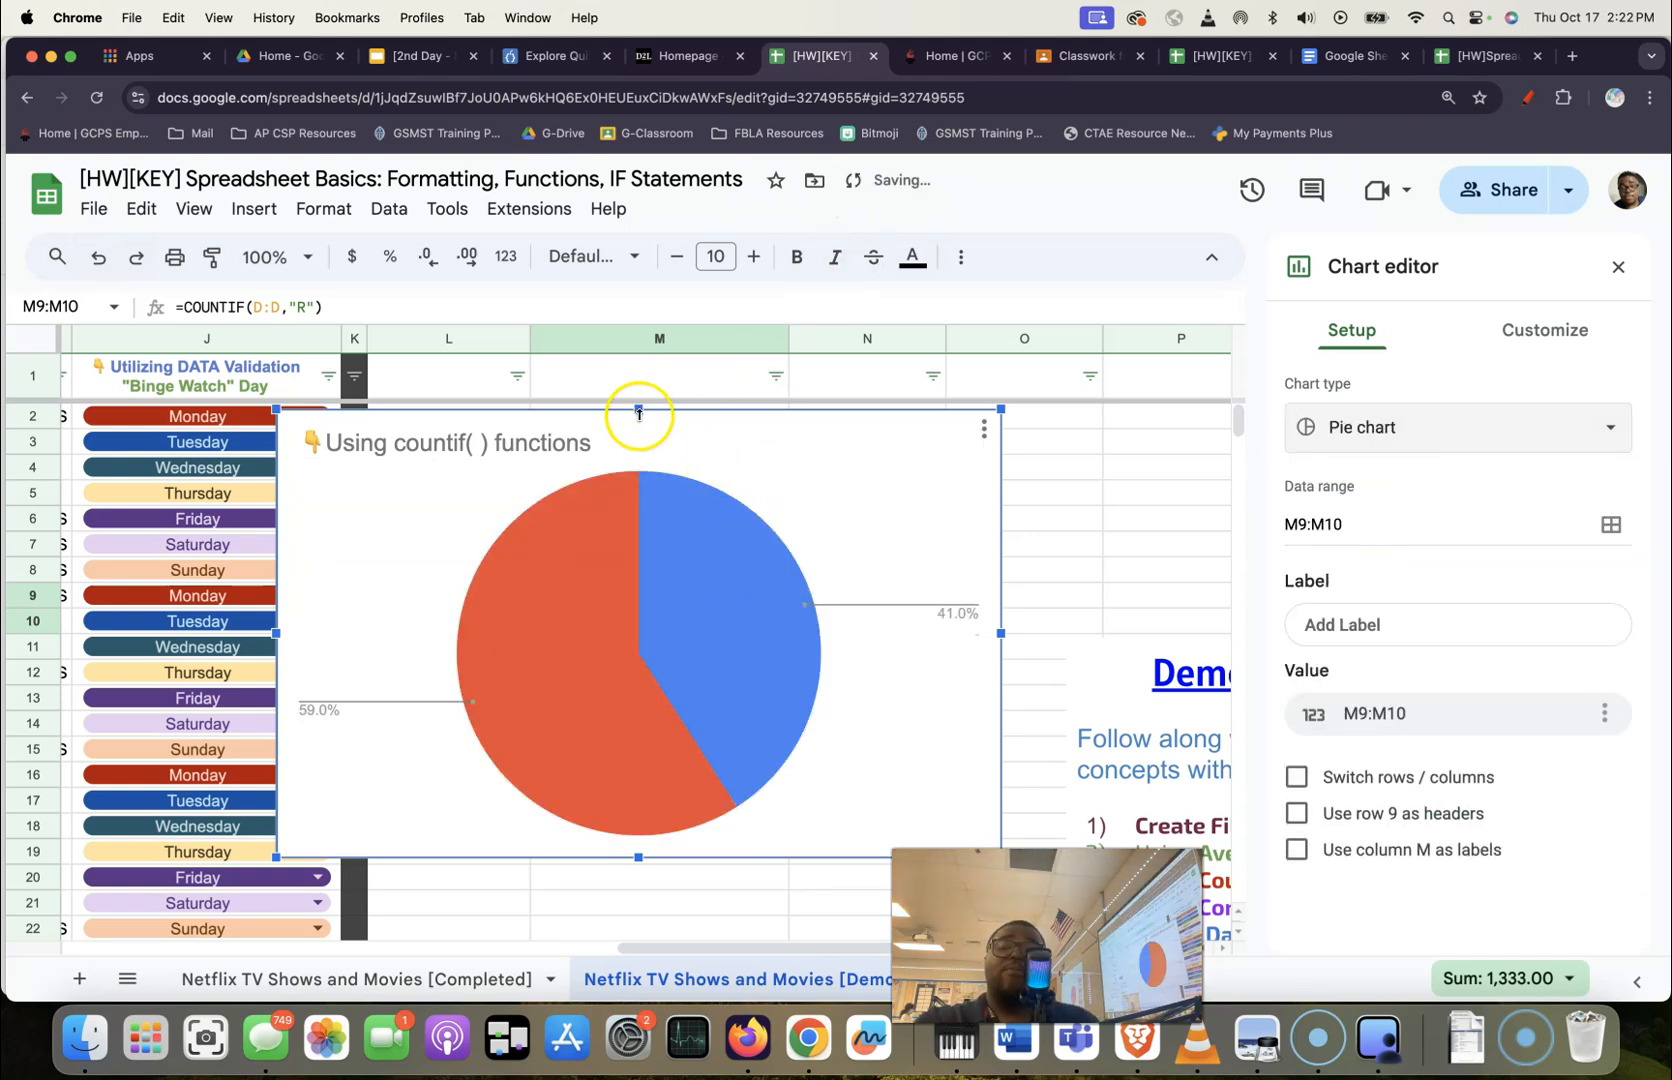
# Set the percentage labels of the countif pie chart to font size 20.
pyautogui.click(583, 457)
pyautogui.click(580, 445)
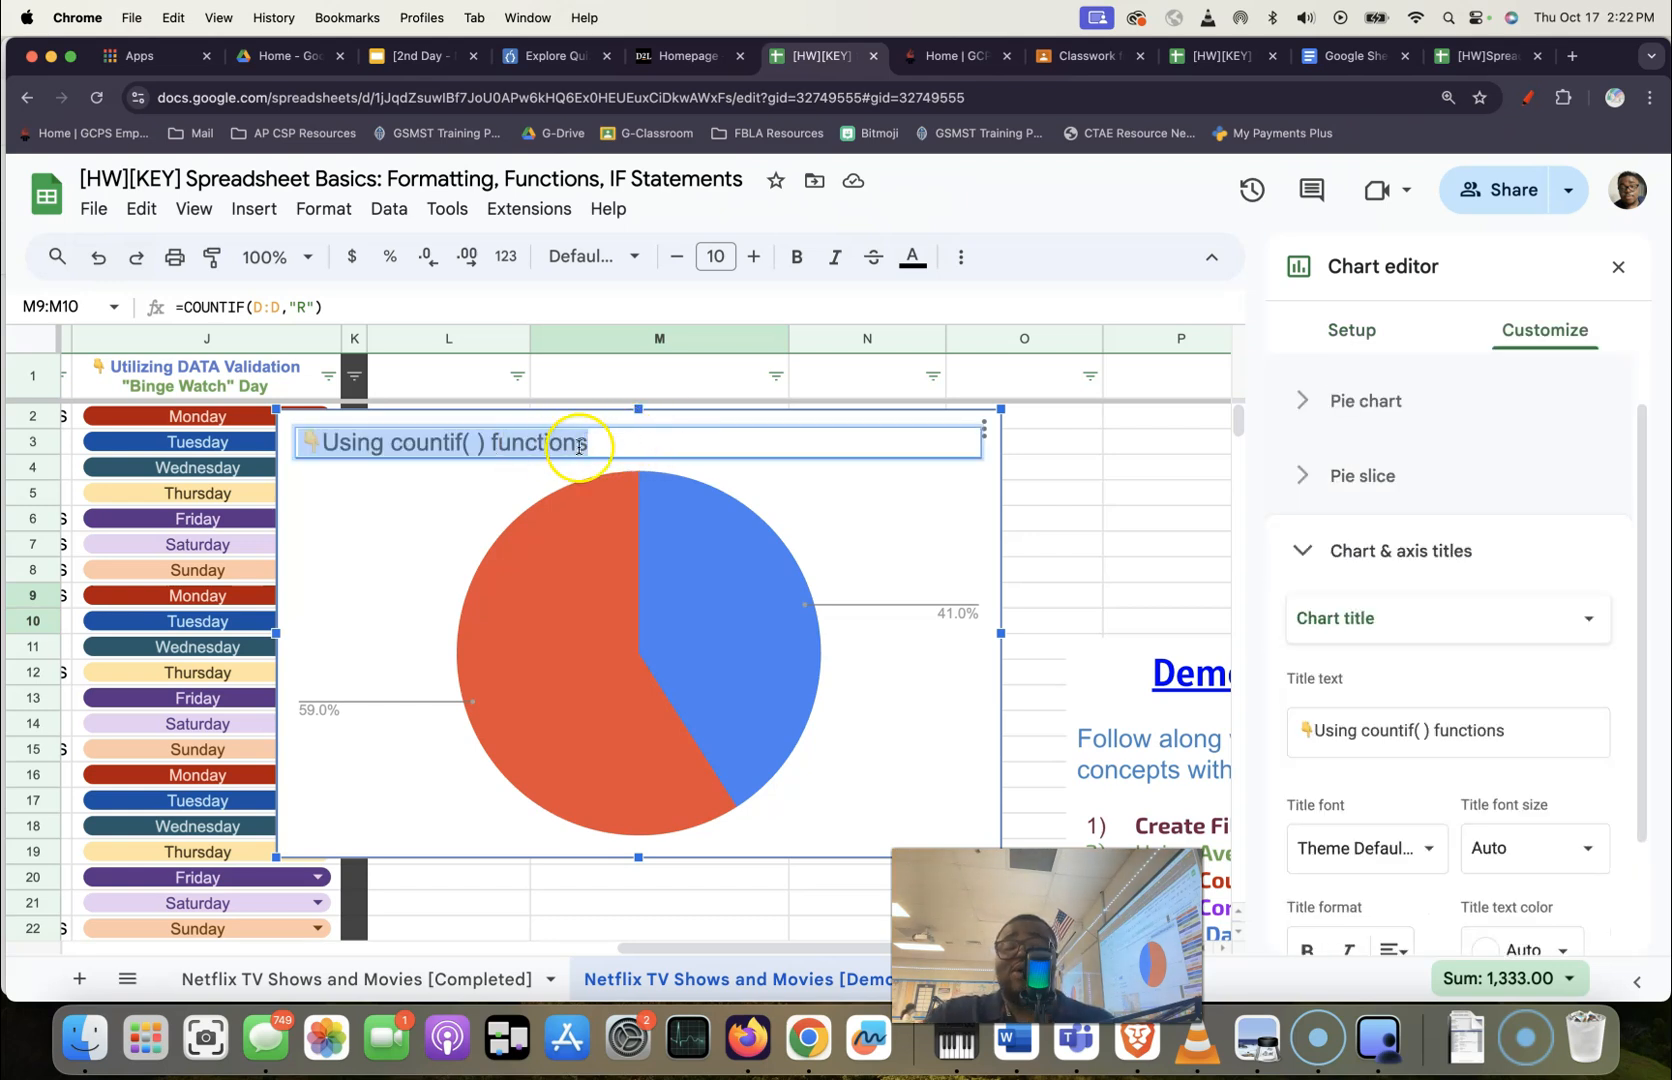
pyautogui.click(955, 605)
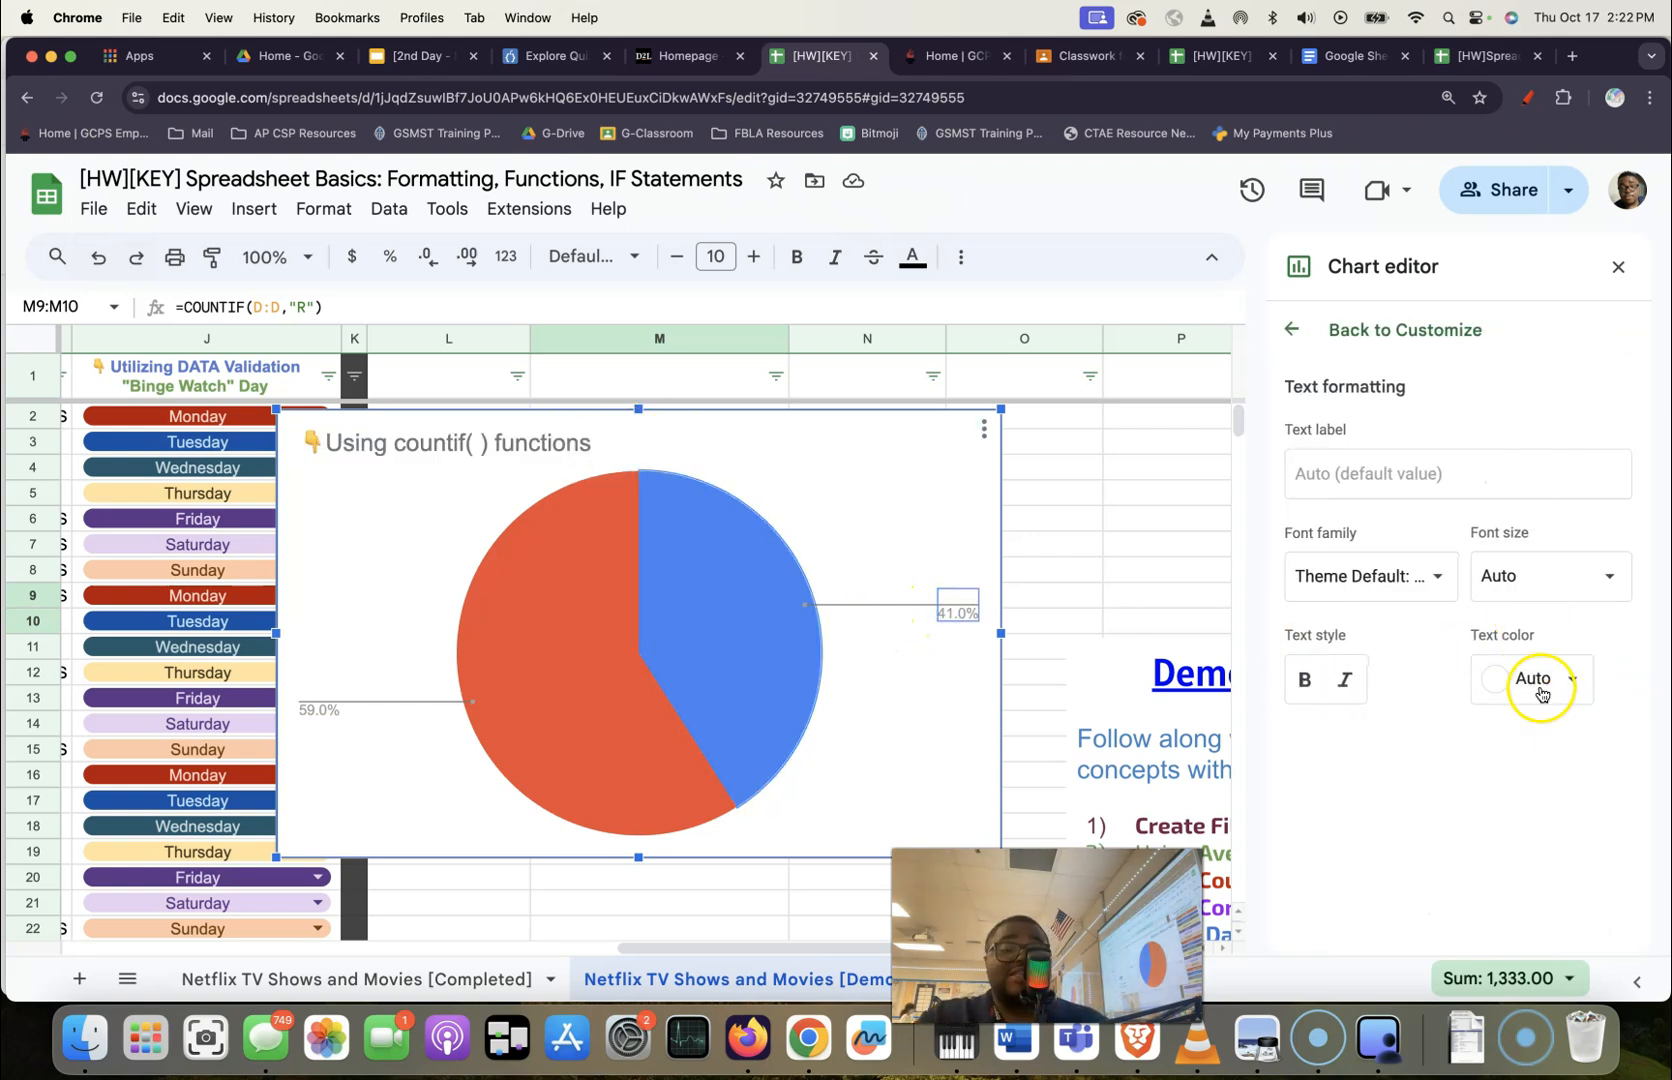
pyautogui.click(1600, 578)
pyautogui.click(1545, 858)
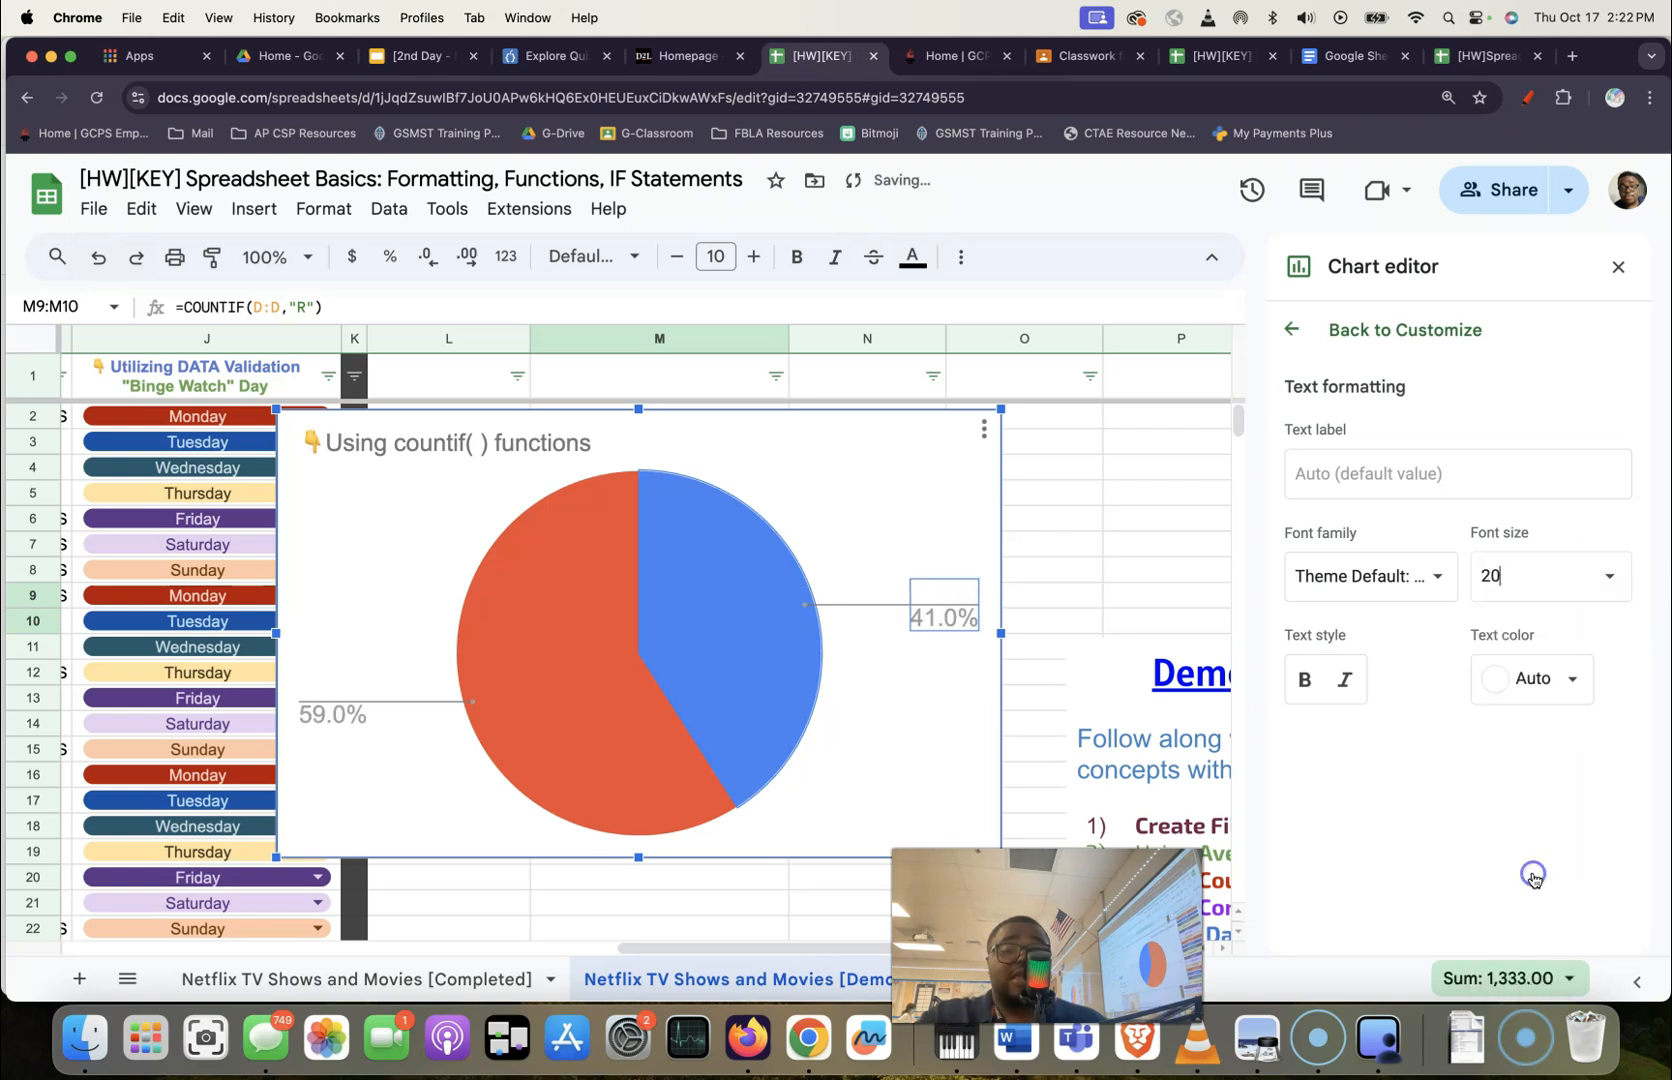
# Change the color of the pie chart's first slice to green and close the chart editor.
pyautogui.click(687, 650)
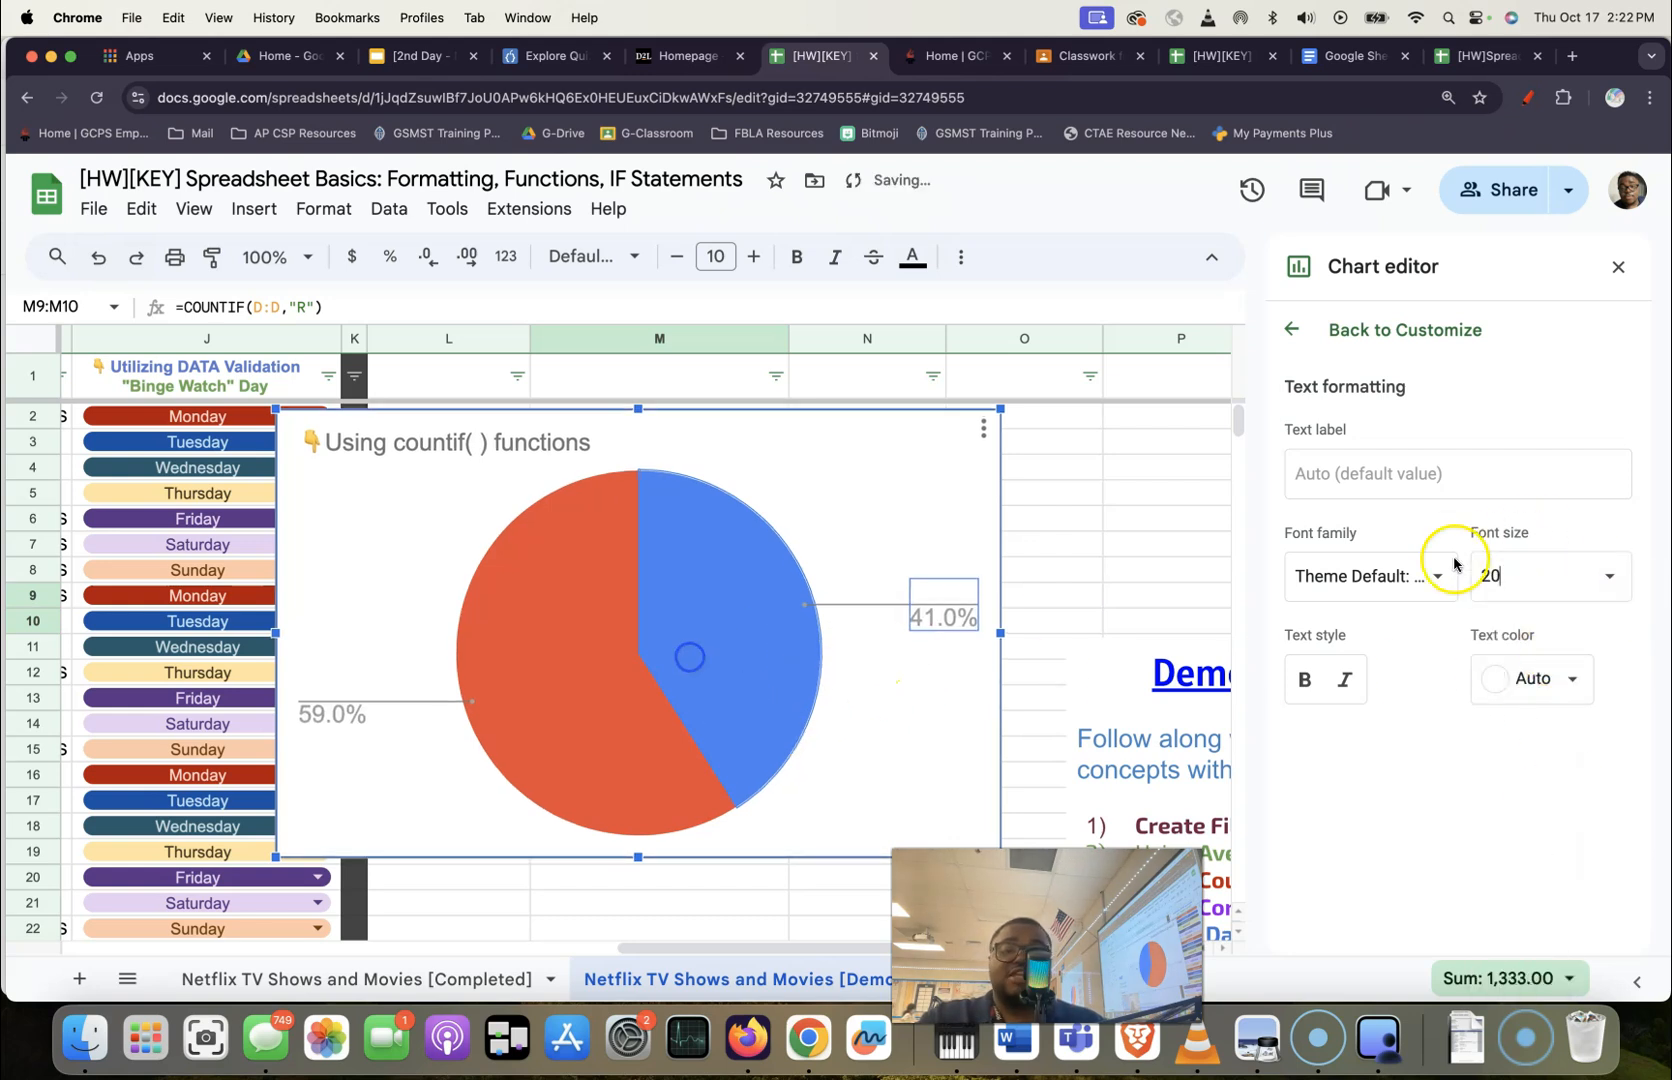
pyautogui.click(751, 613)
pyautogui.click(1322, 632)
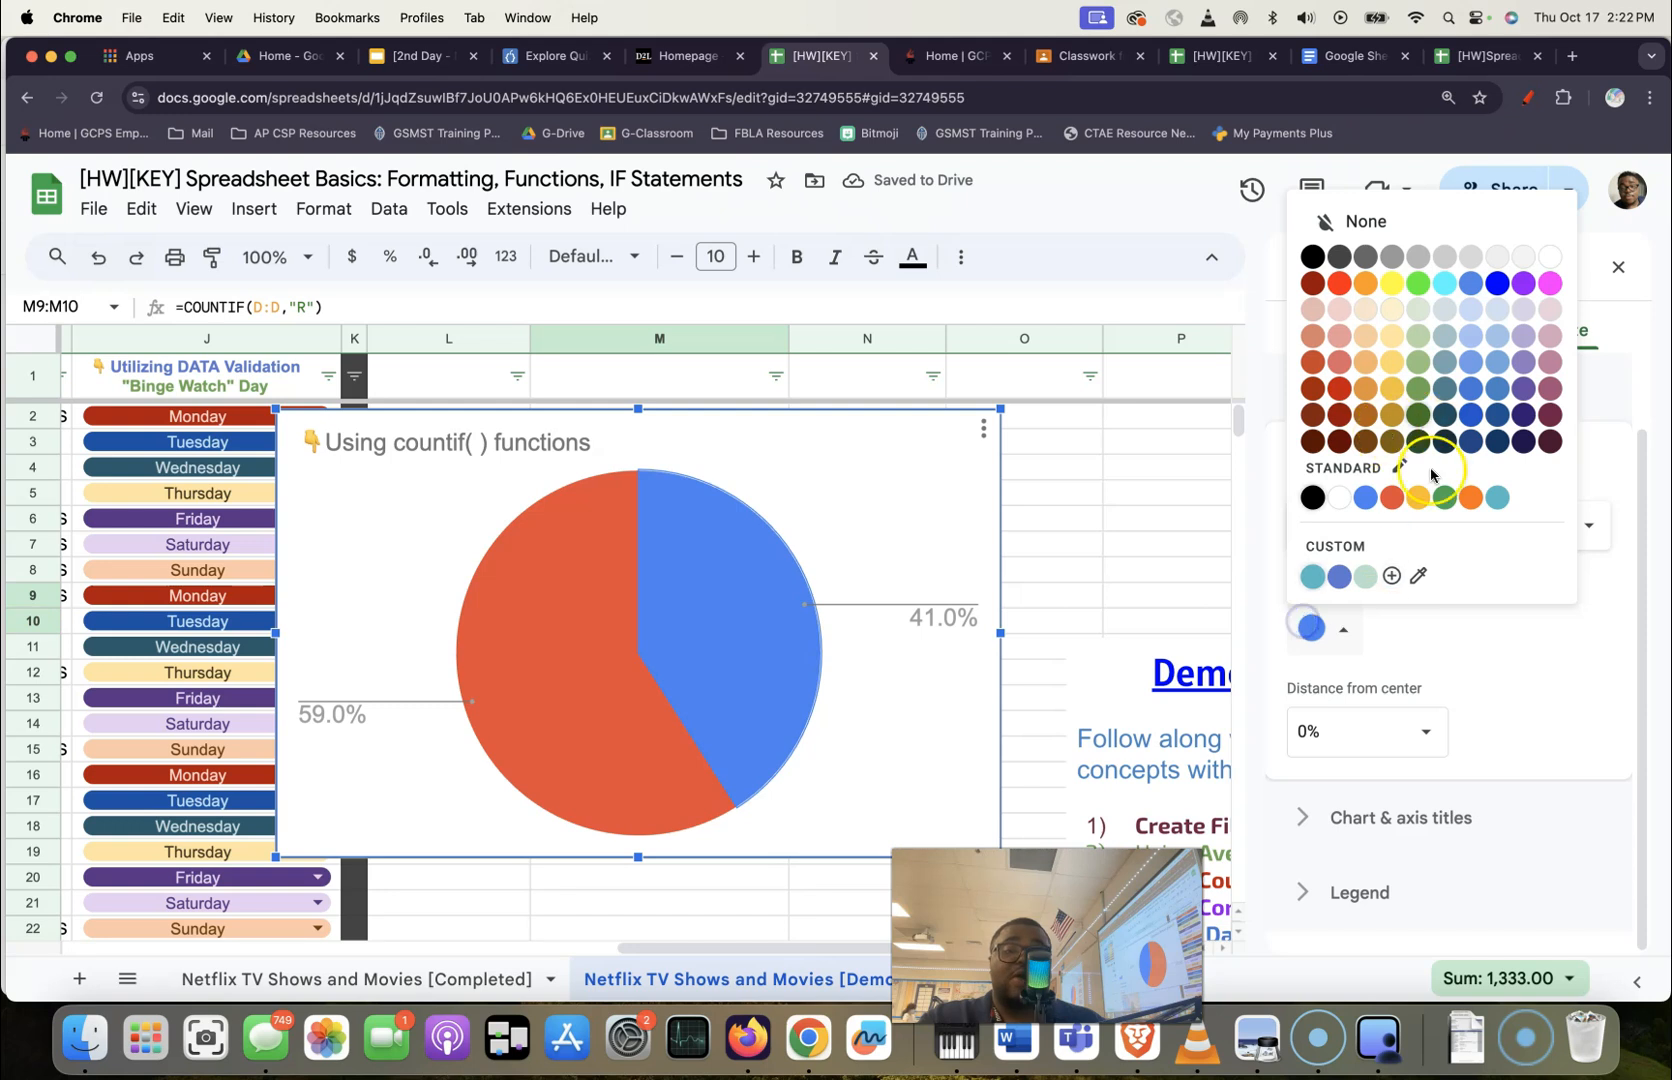
pyautogui.click(1443, 499)
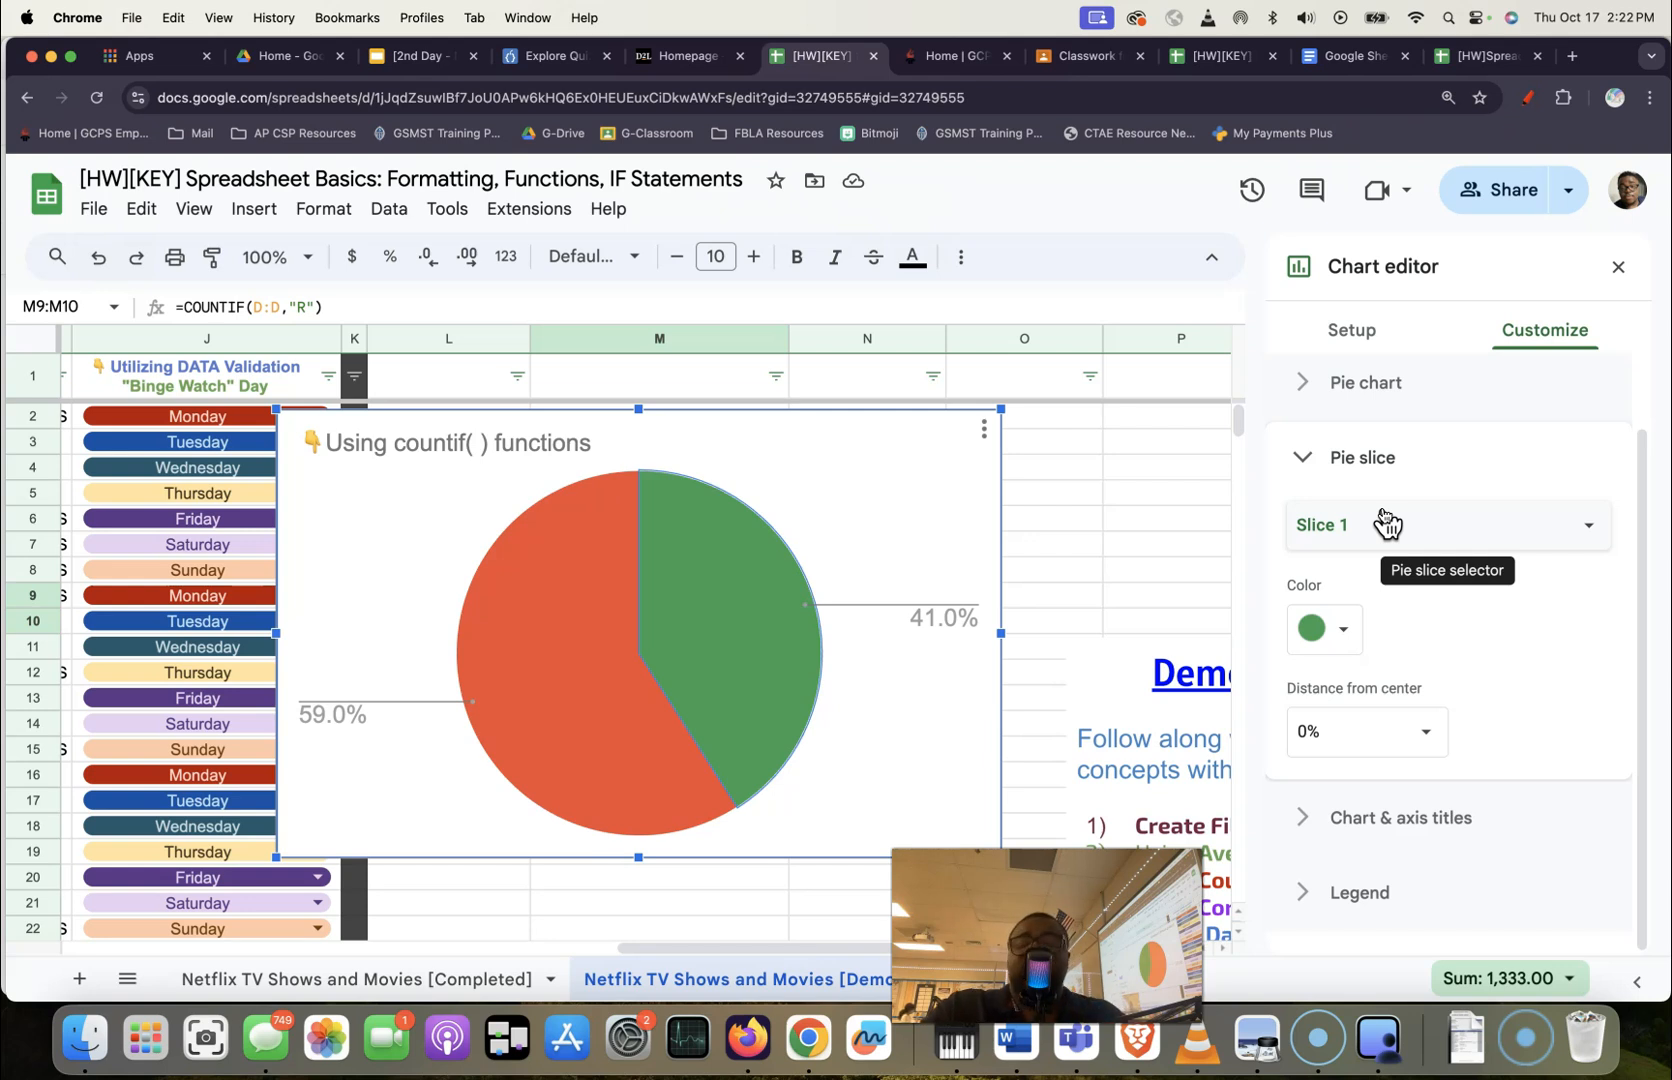
pyautogui.click(1618, 266)
# Review the topic list and the demo sheet's formatted columns, and open the "Netflix TV Shows and Movies [Completed]" sheet to compare its columns.
pyautogui.scroll(-2, 1250, 650)
pyautogui.scroll(-5, 1250, 650)
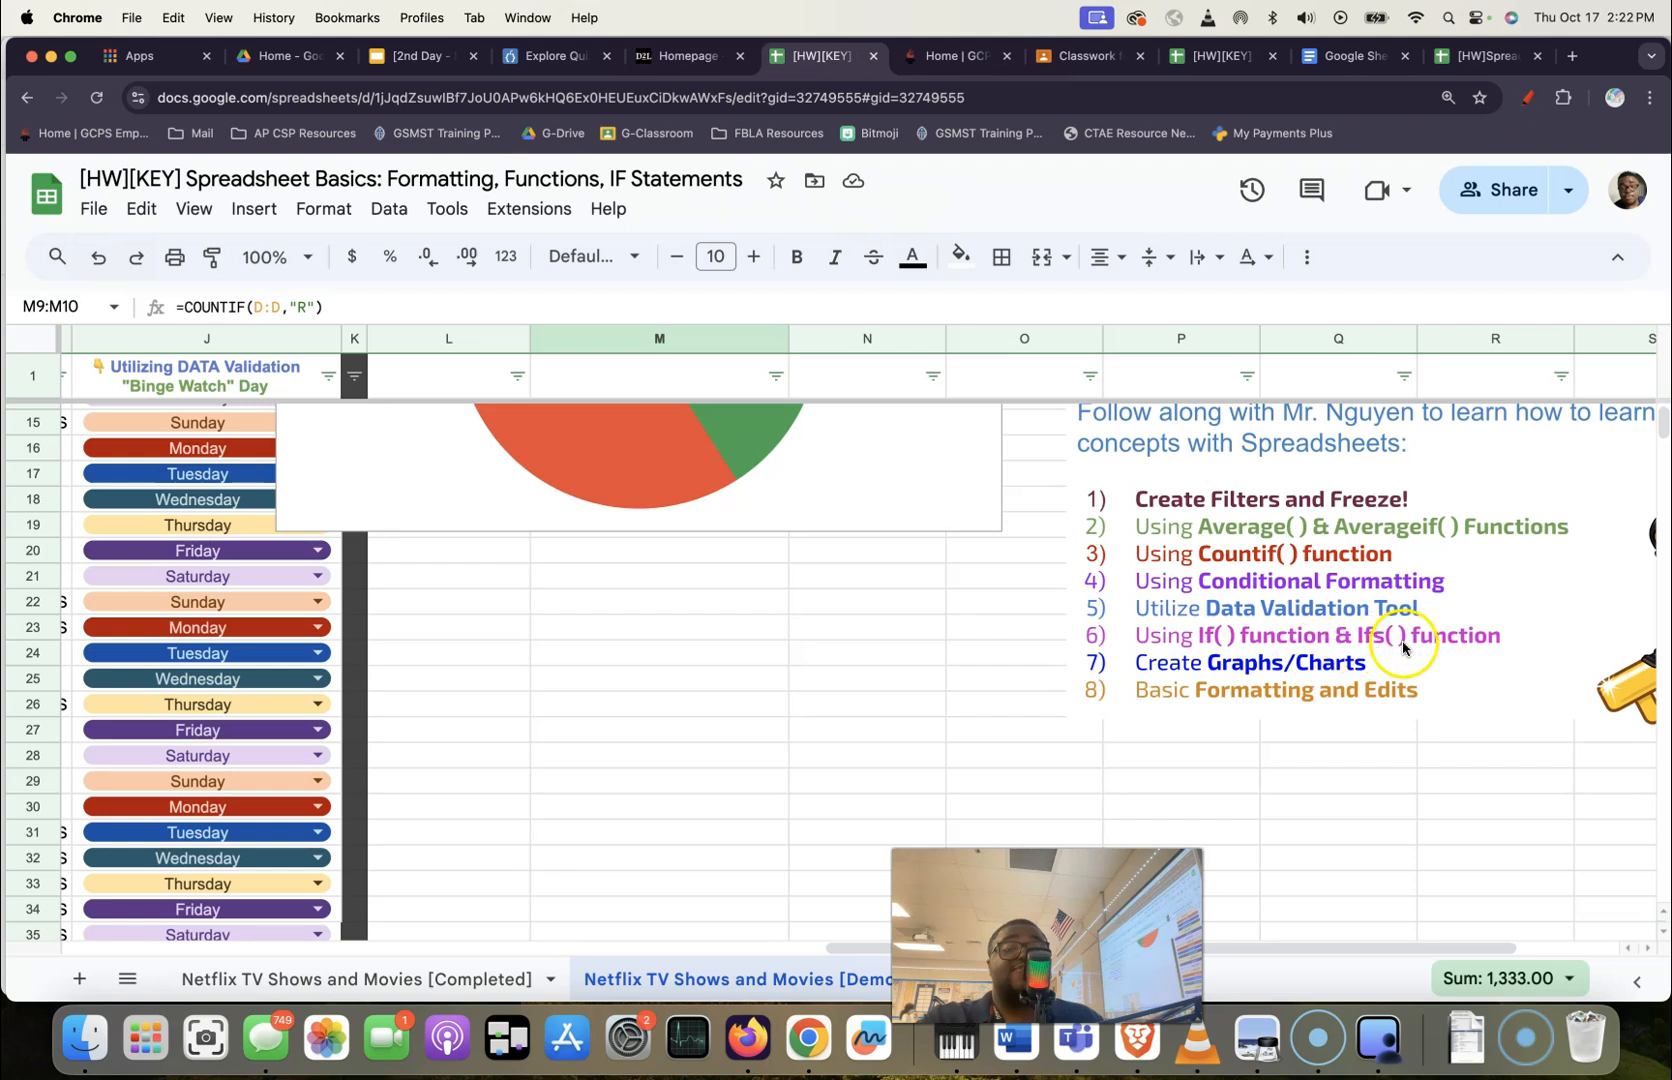
pyautogui.scroll(1, 873, 712)
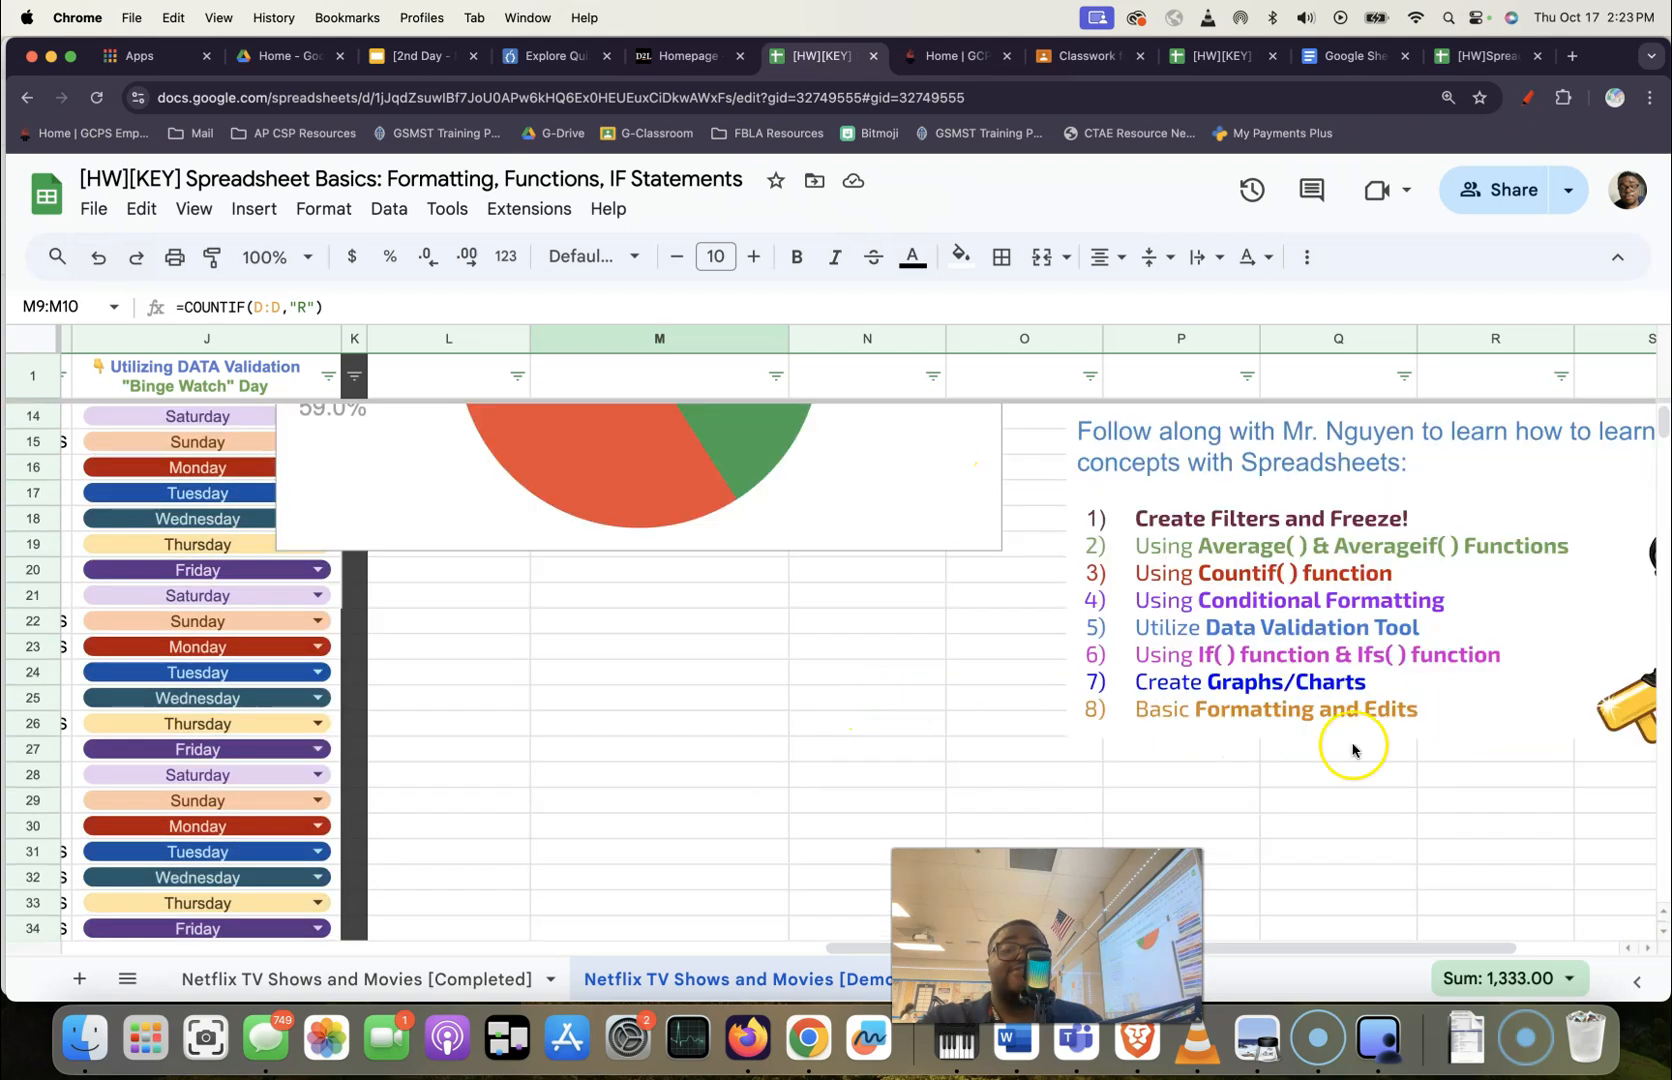
pyautogui.hscroll(-10, 823, 757)
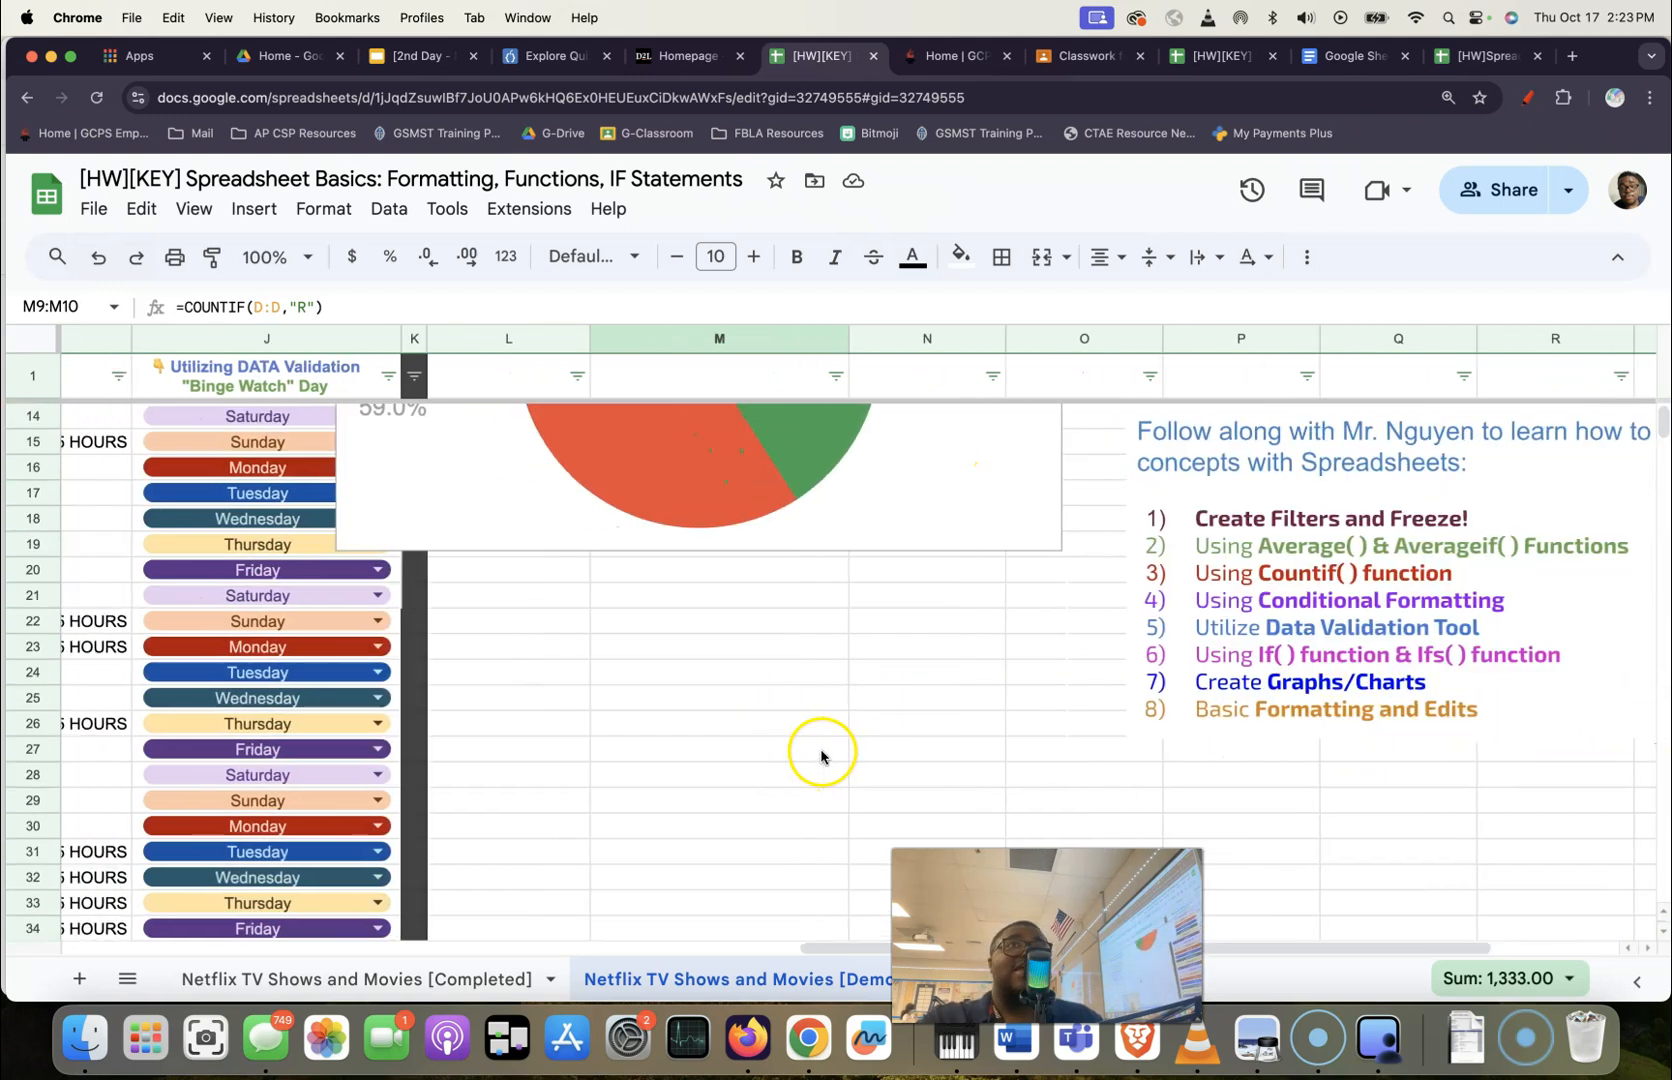
pyautogui.hscroll(-10, 815, 765)
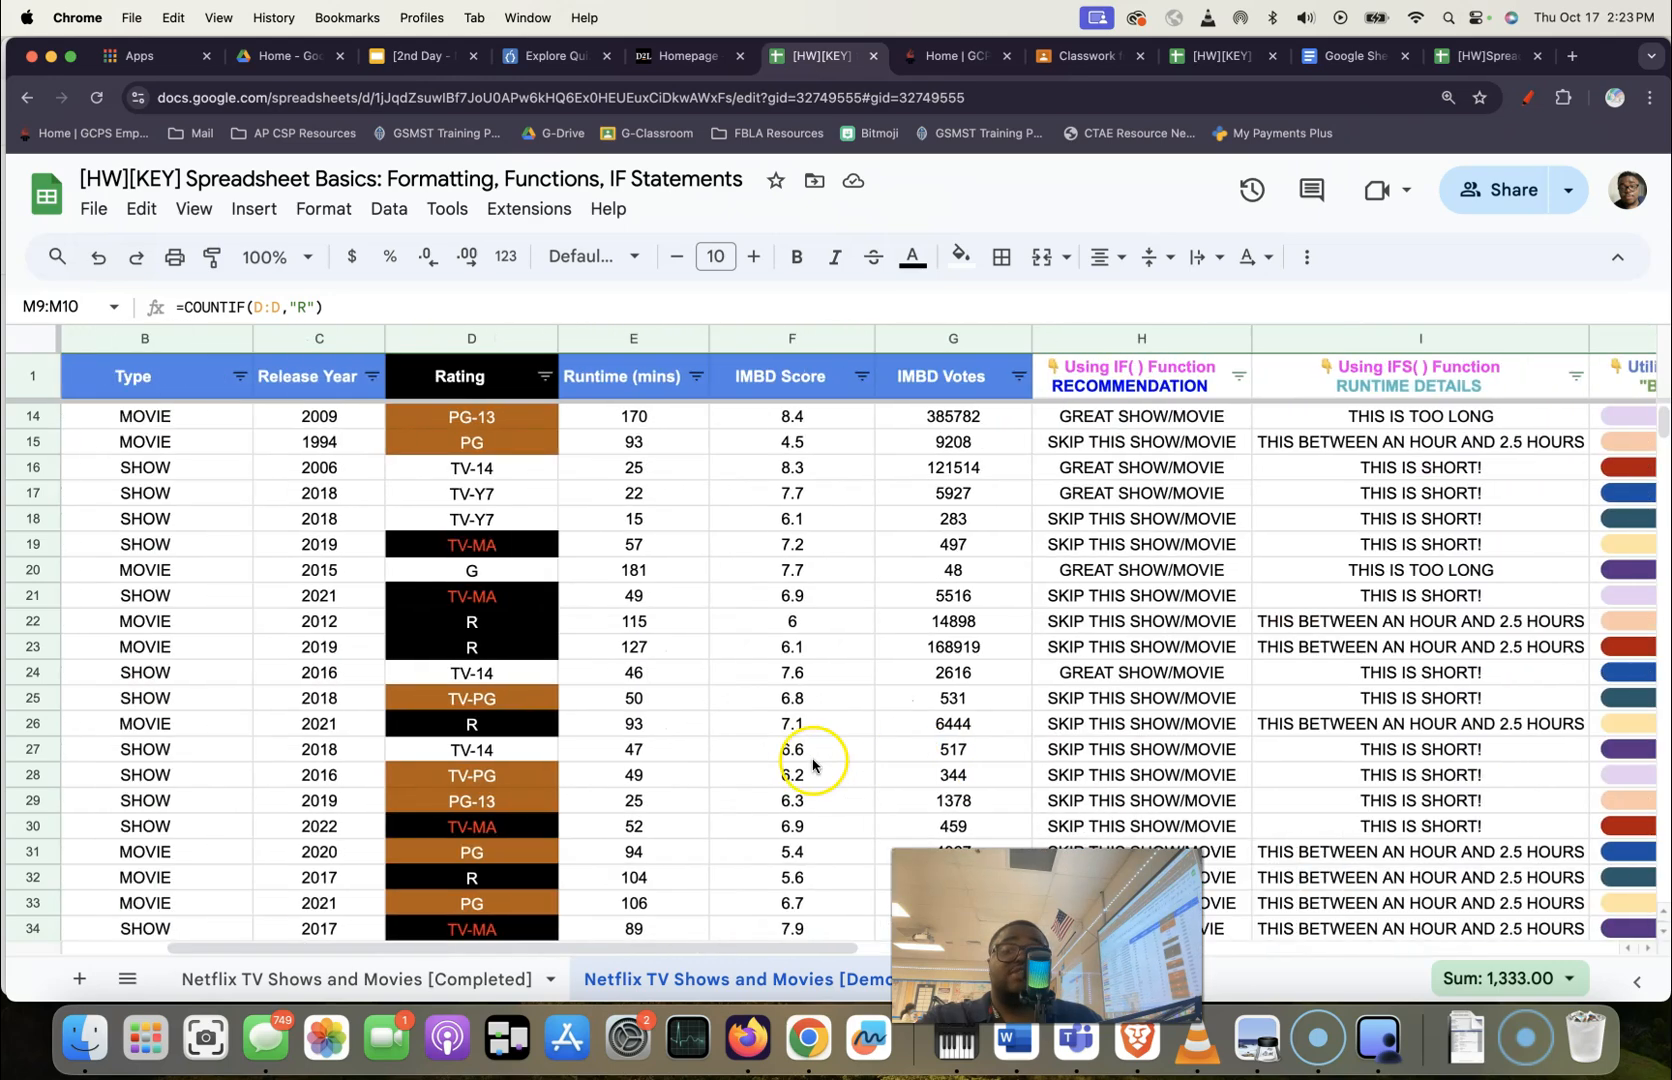
pyautogui.click(447, 979)
pyautogui.hscroll(10, 820, 752)
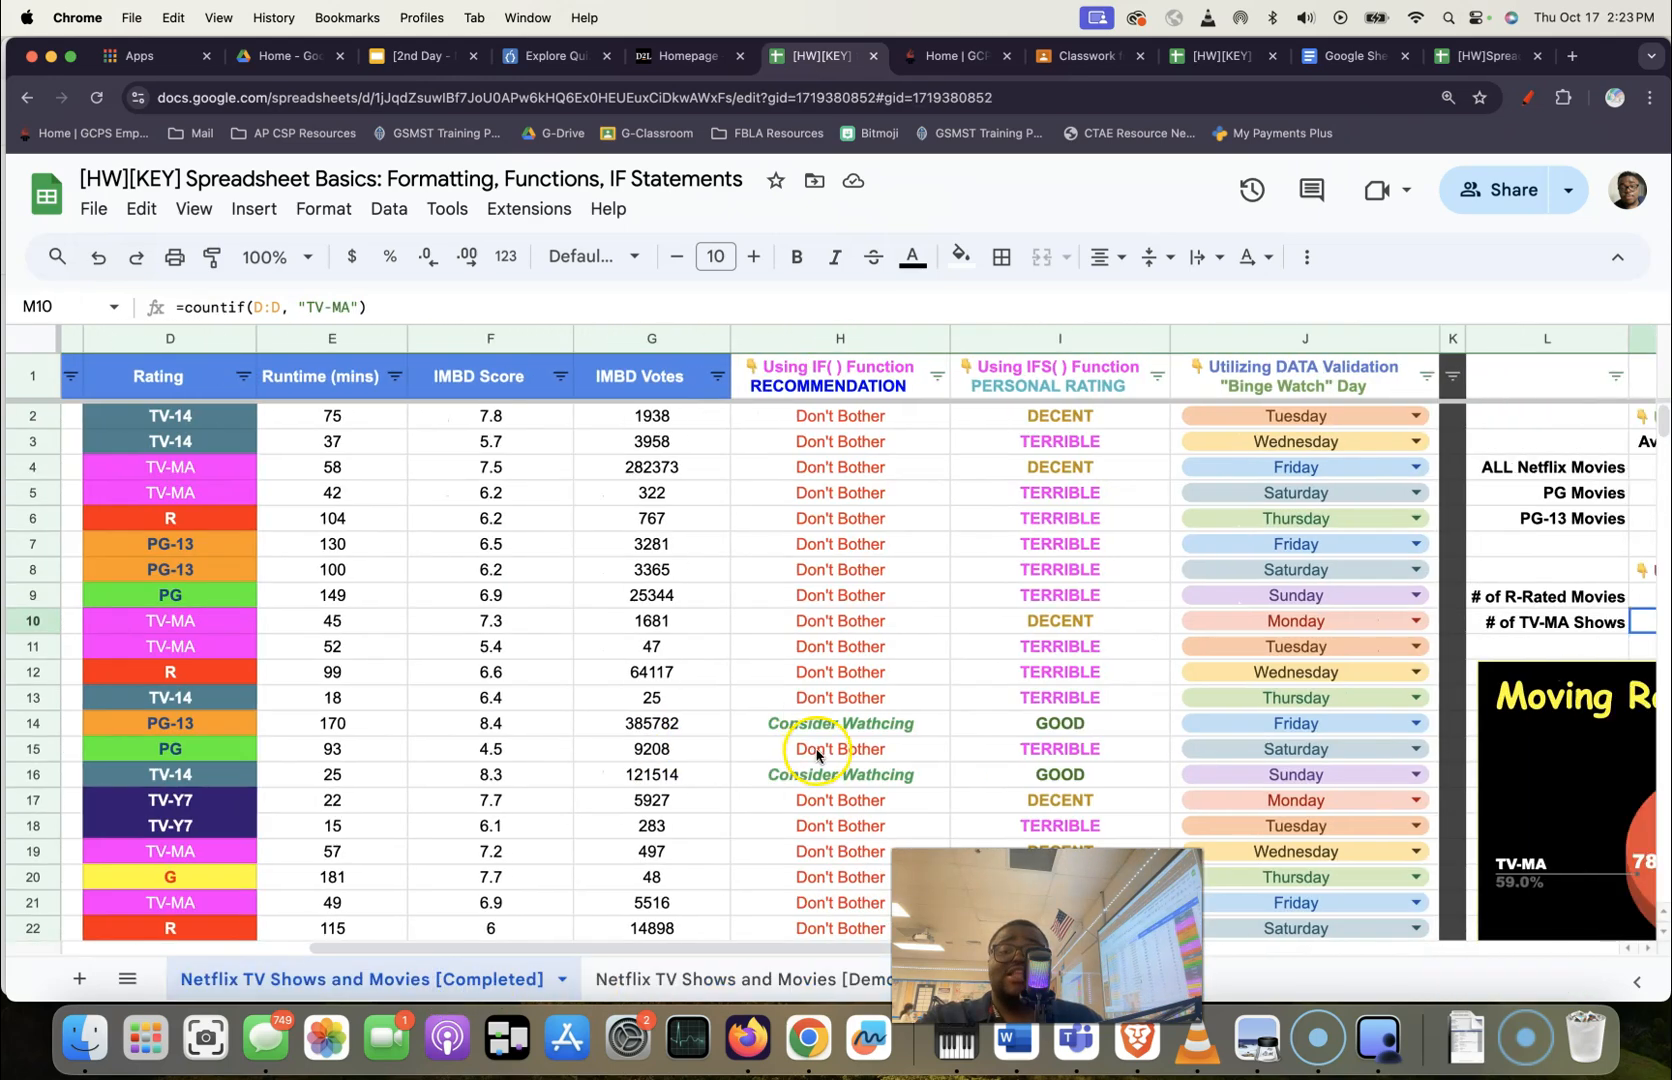